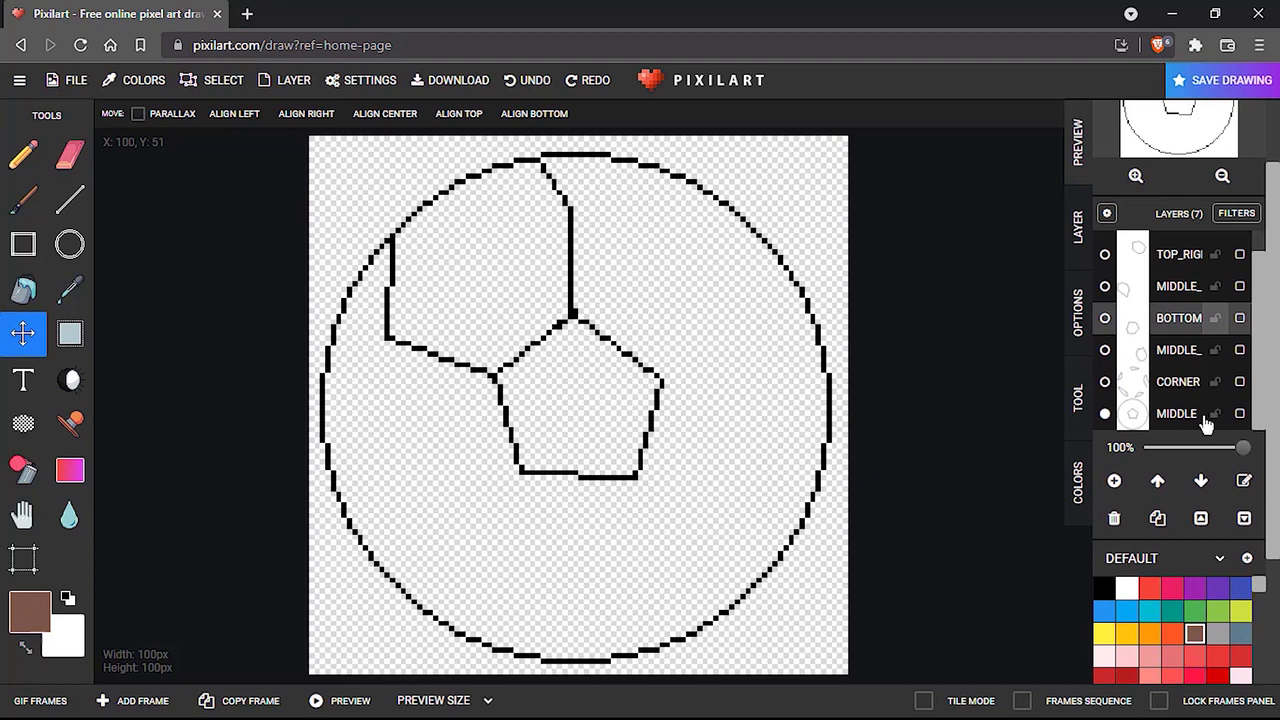
Select the MIDDLE layer and hide the TOP_LEFT layer so only the ball outline and central pentagon are displayed.
scroll(1206, 423, "down", 3)
scroll(1200, 405, "up", 5)
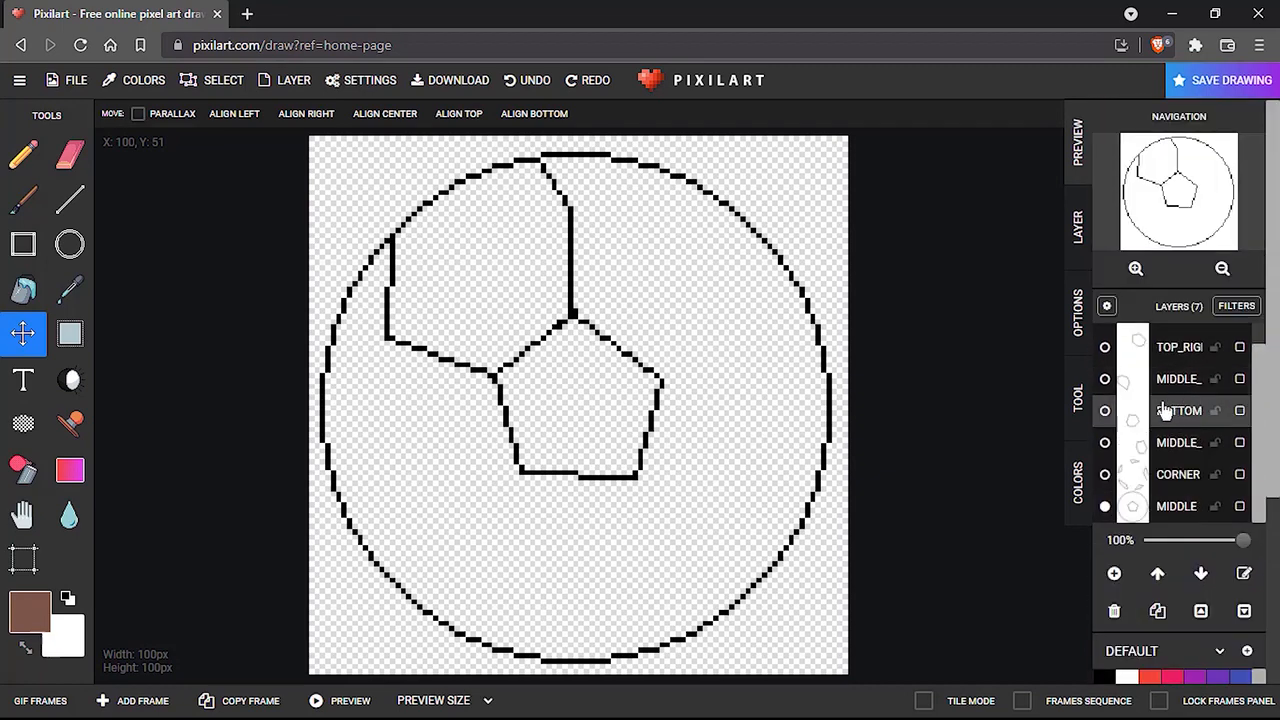
left_click(1188, 508)
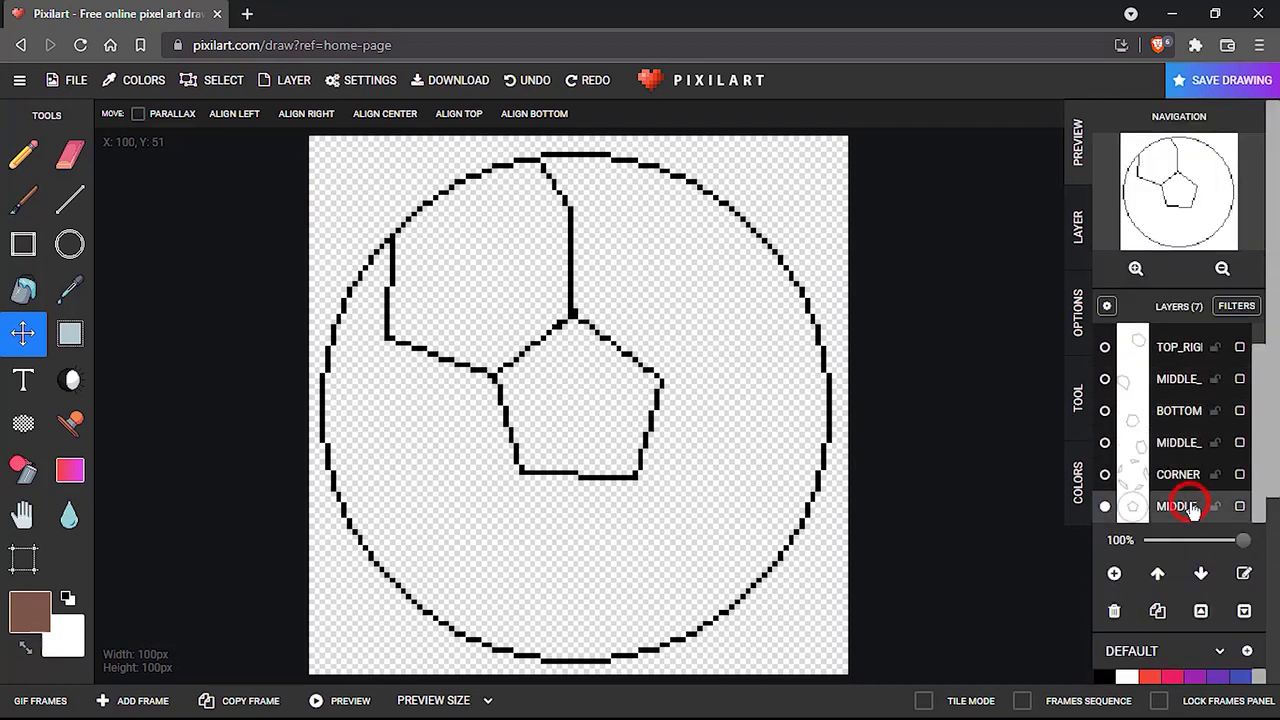
scroll(1185, 455, "down", 1)
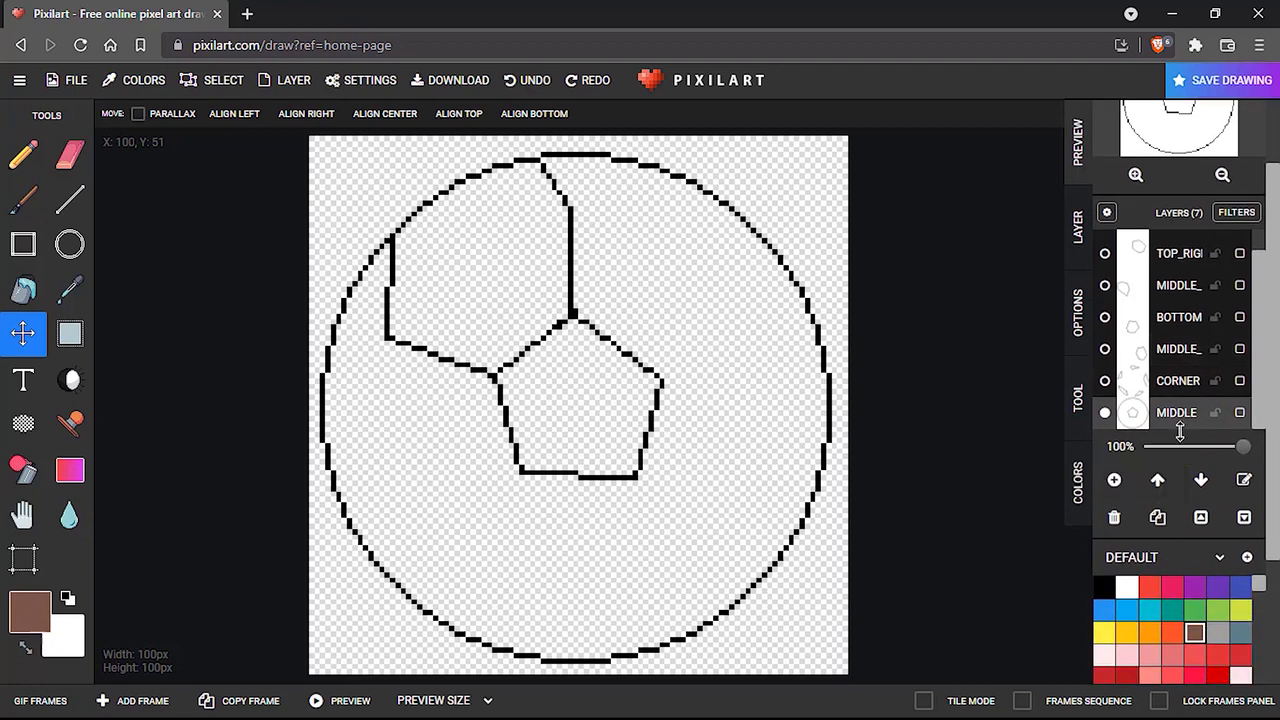
scroll(1103, 386, "up", 1)
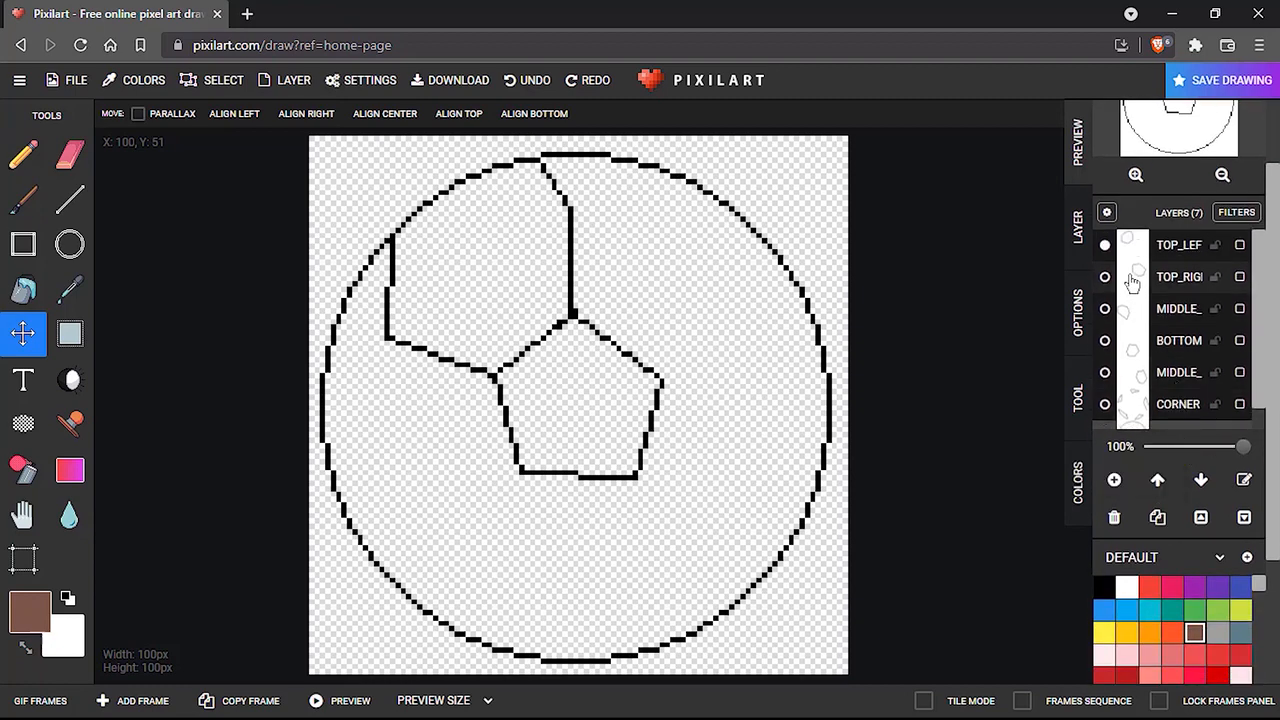
left_click(1107, 247)
scroll(1114, 310, "down", 1)
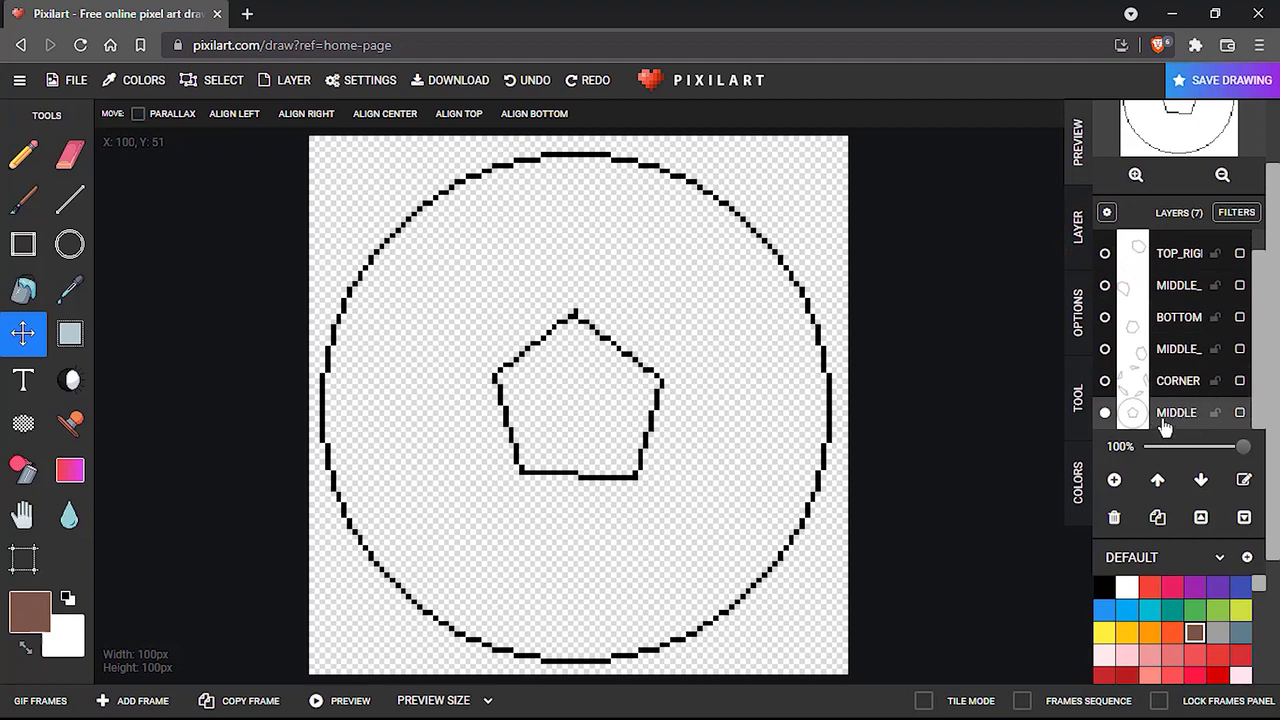
Fill the central pentagon with black from the default palette using the Bucket tool.
left_click(1076, 478)
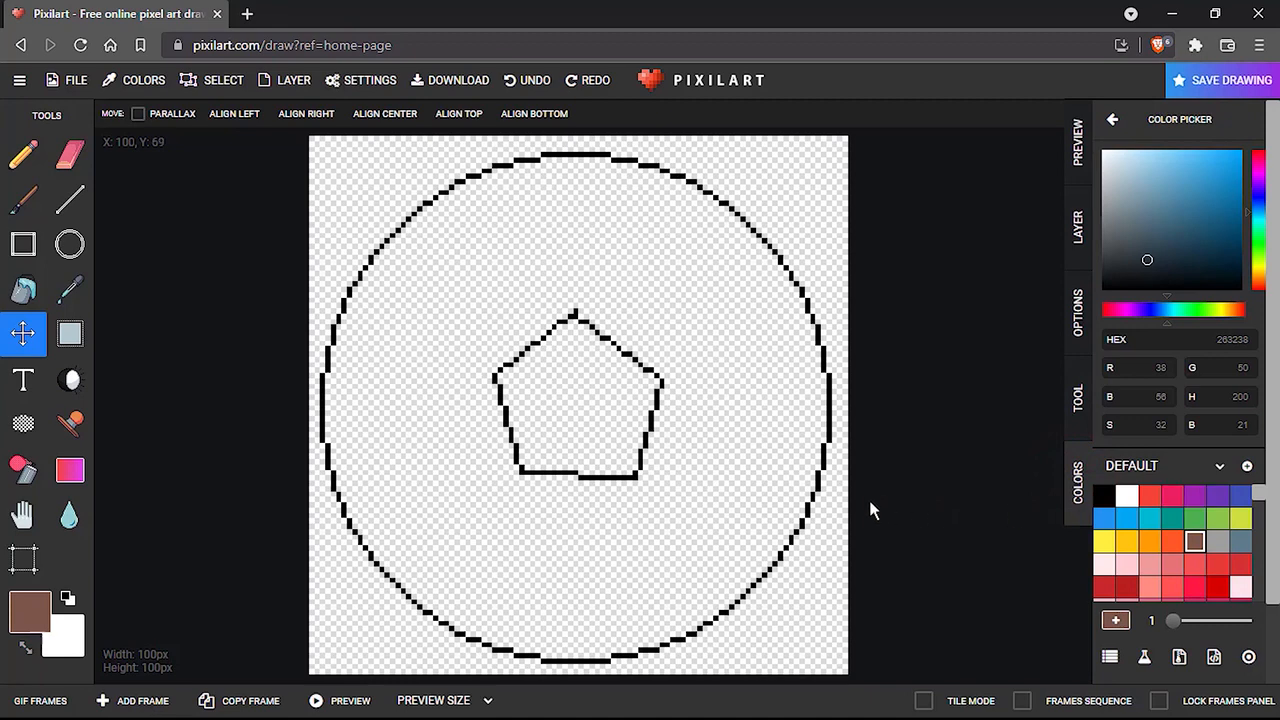
left_click(24, 289)
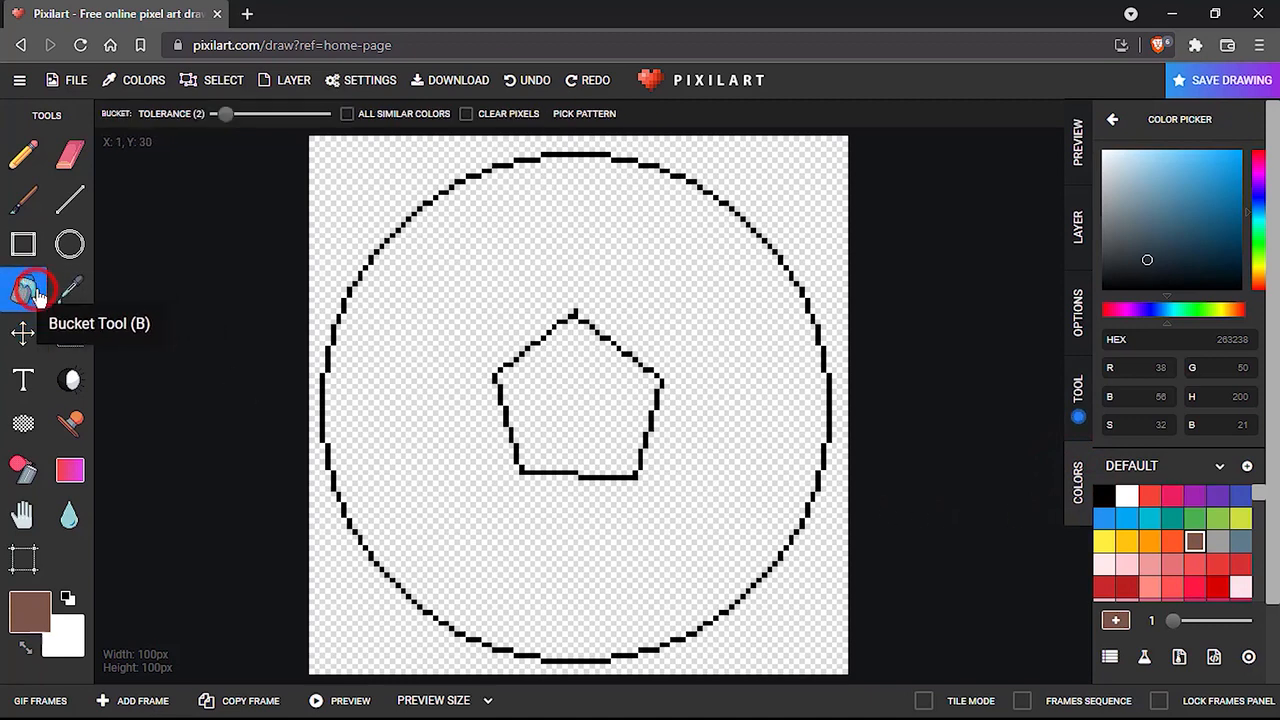
left_click(1106, 500)
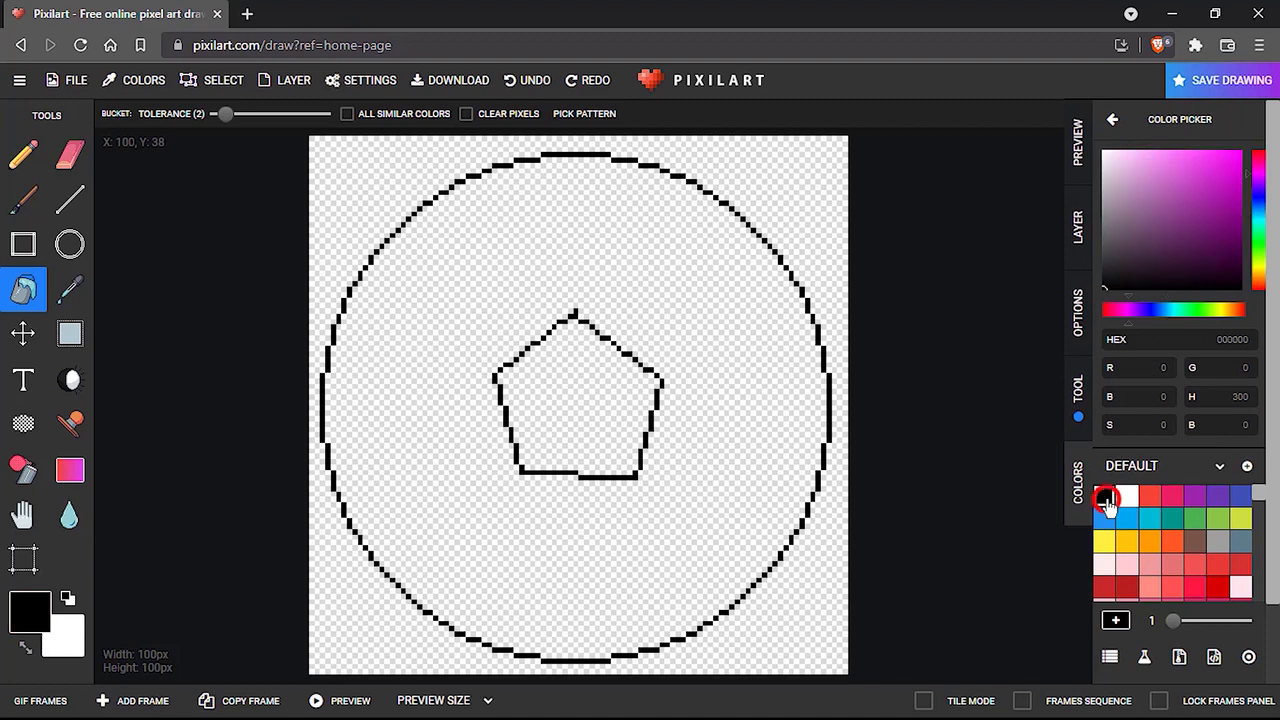
left_click(562, 403)
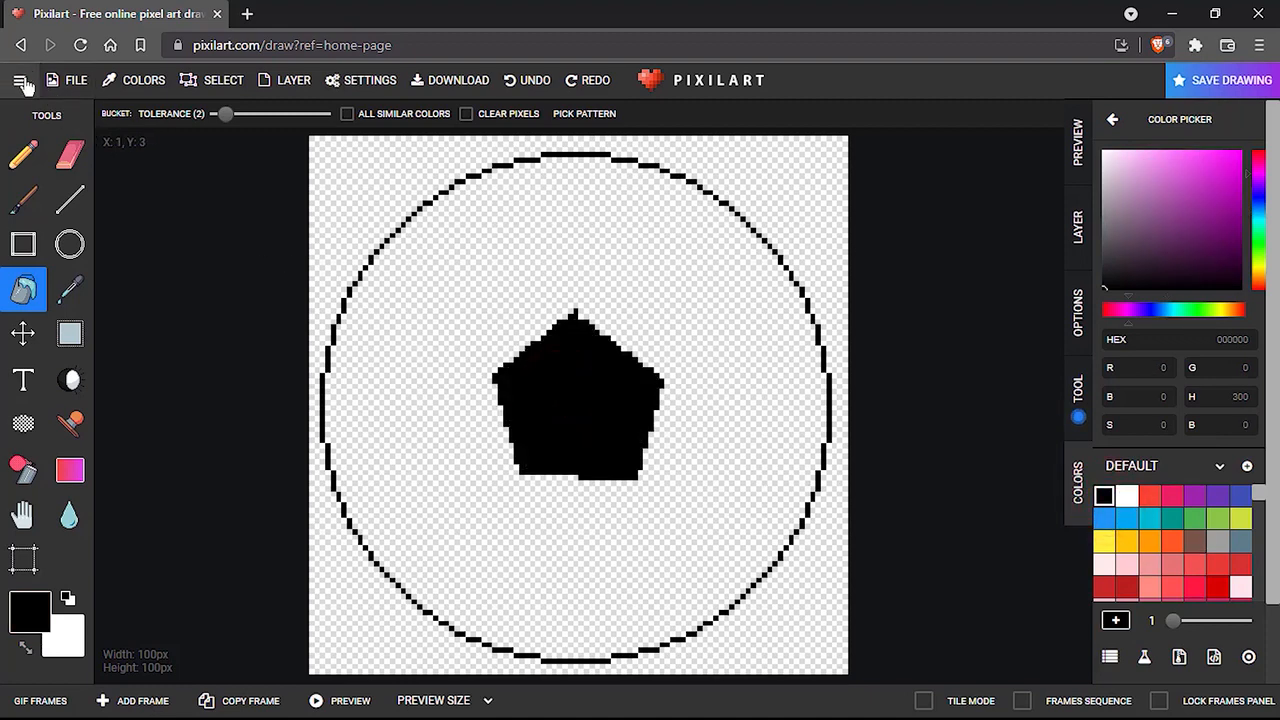
Export the drawing as a PNG named center1 into the Desktop folder NFT_project/center, and close the download dialog.
left_click(59, 84)
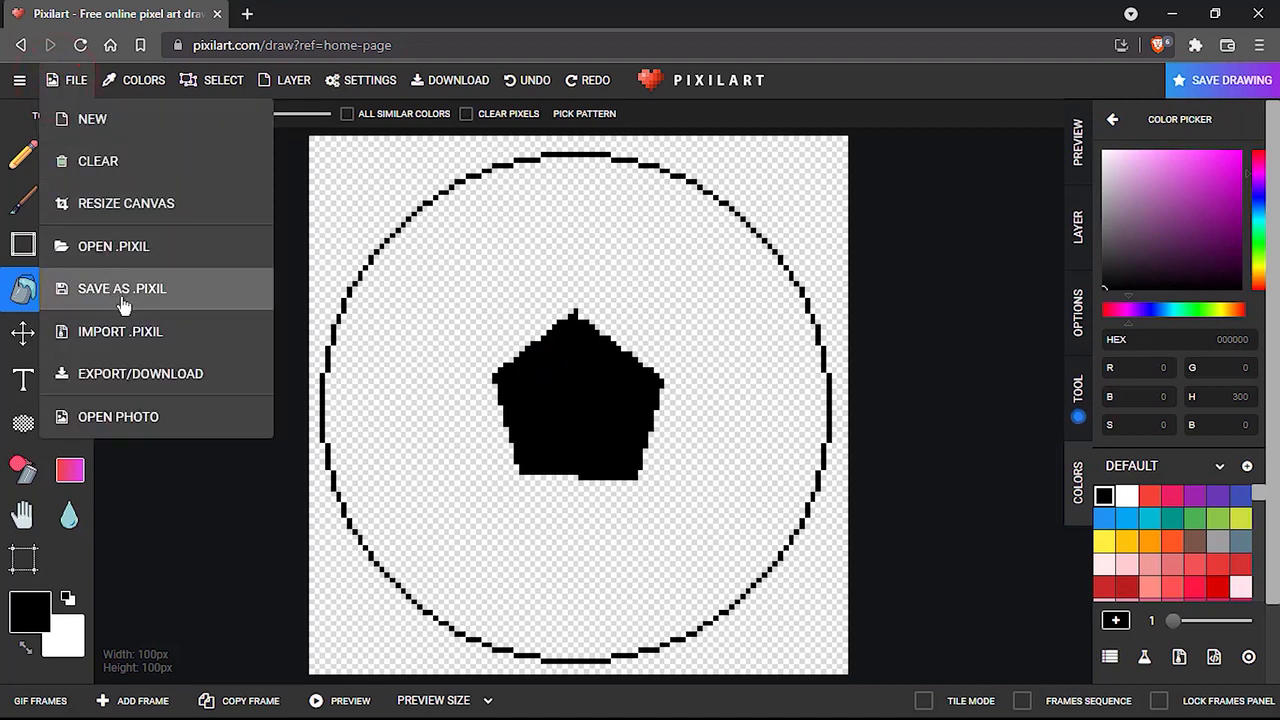
left_click(172, 376)
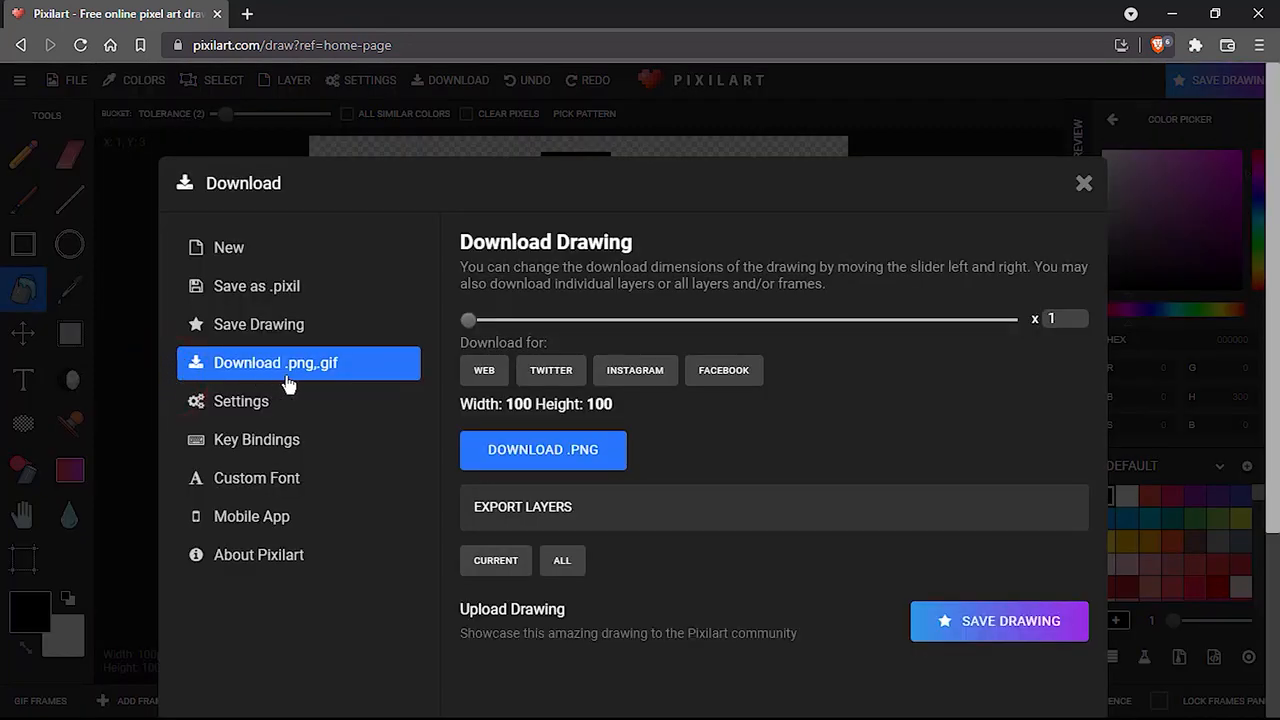
left_click(571, 450)
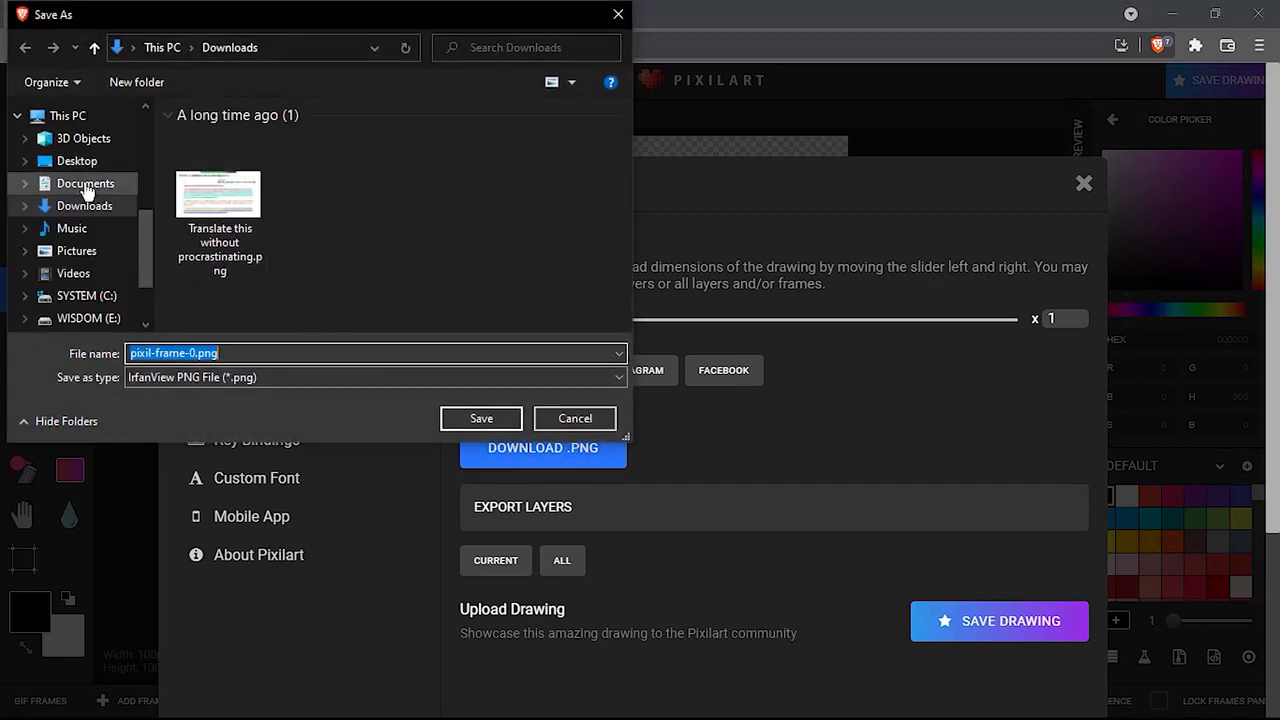
left_click(77, 161)
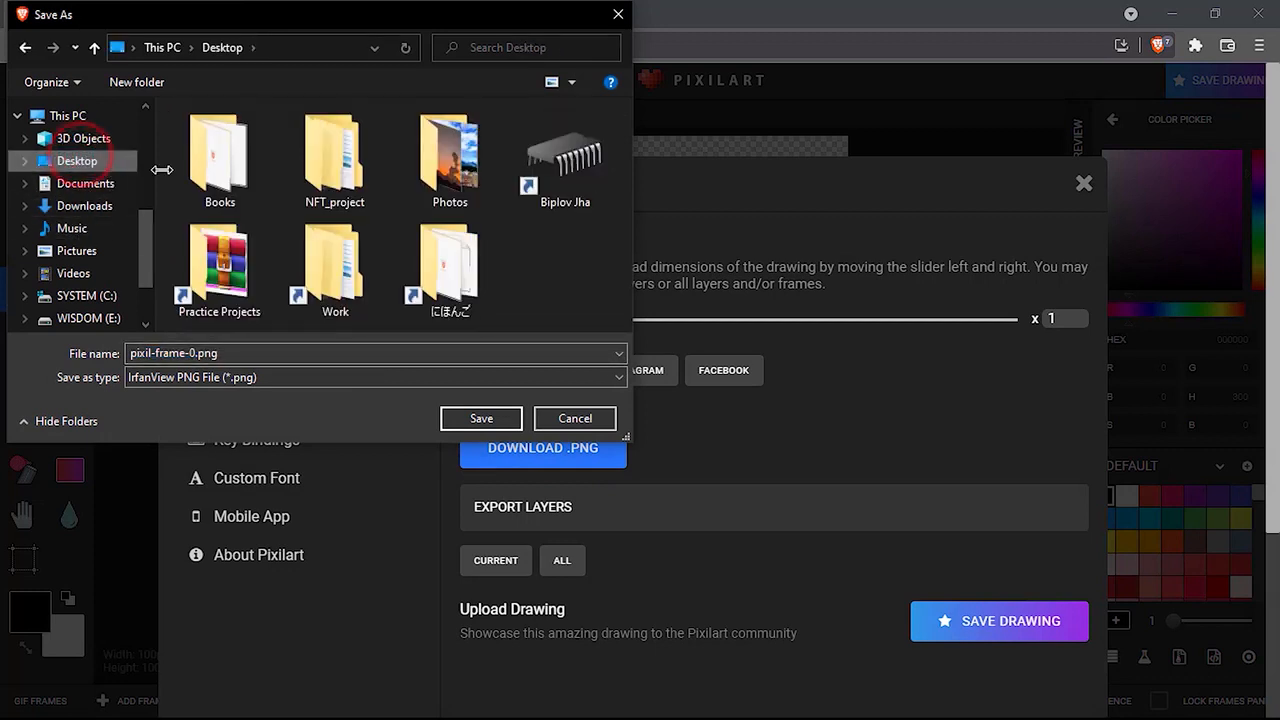
double_click(327, 170)
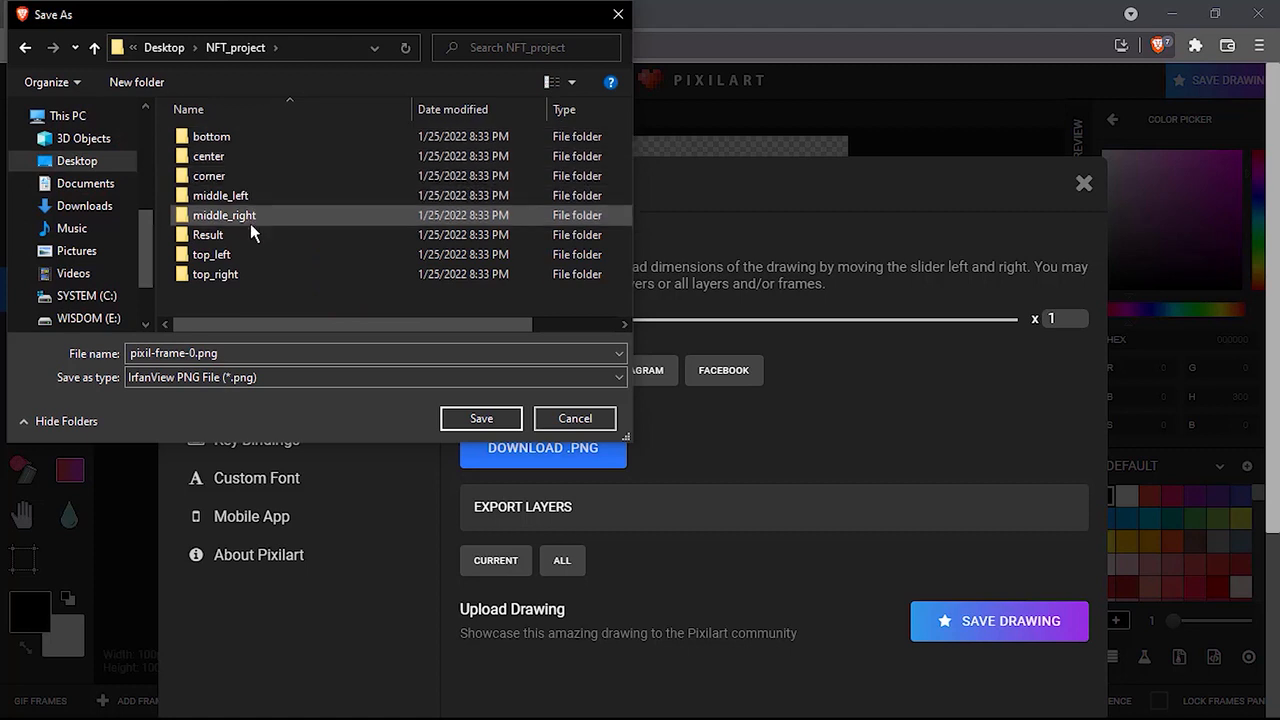
double_click(242, 157)
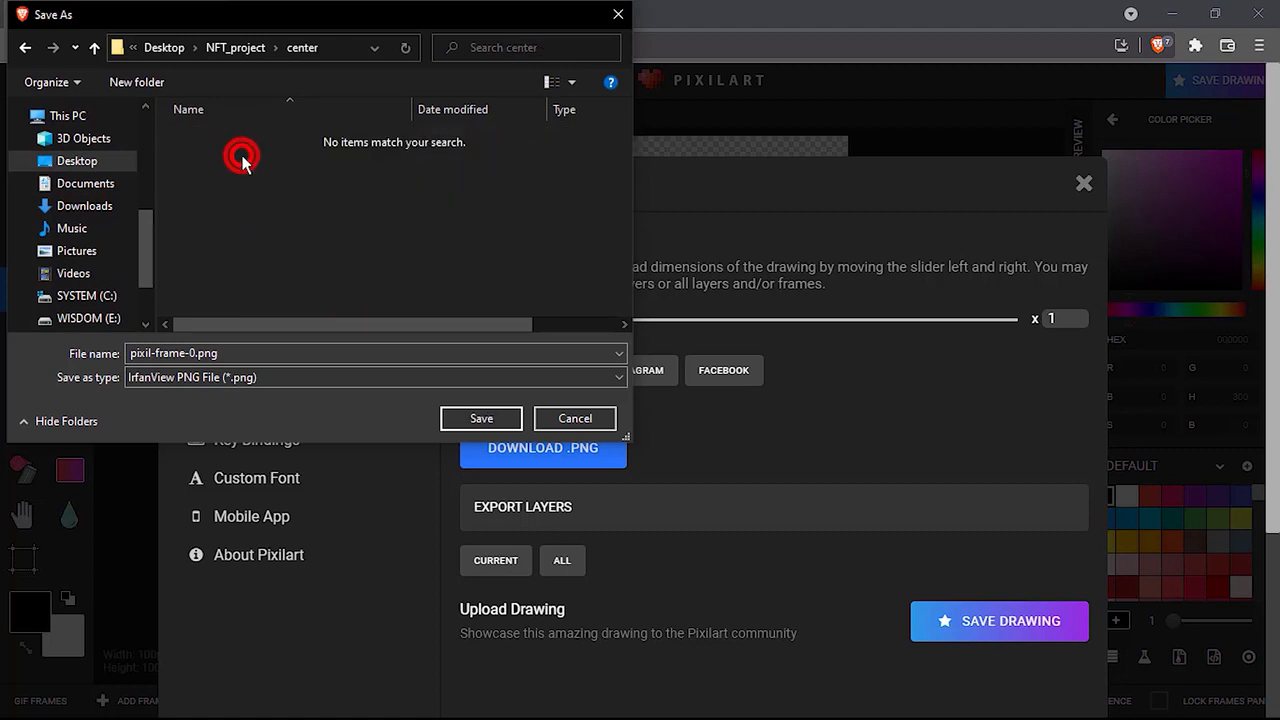
double_click(240, 352)
type("center1")
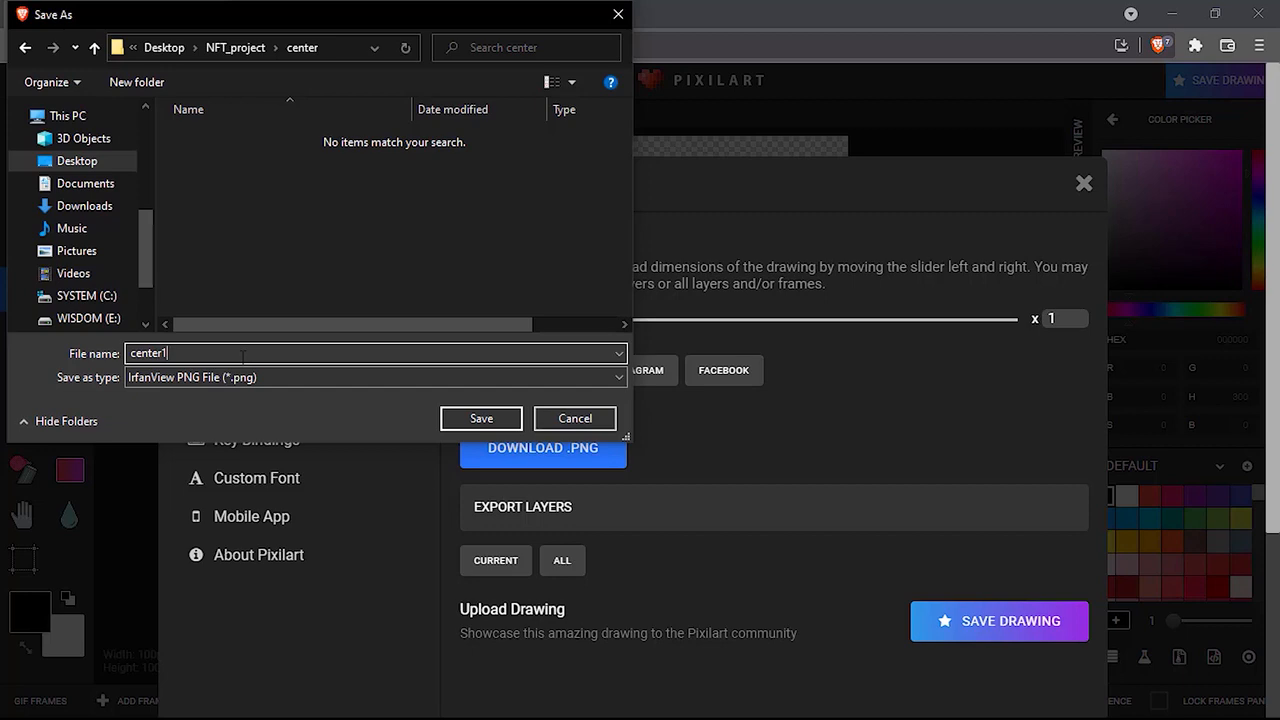
key("Return")
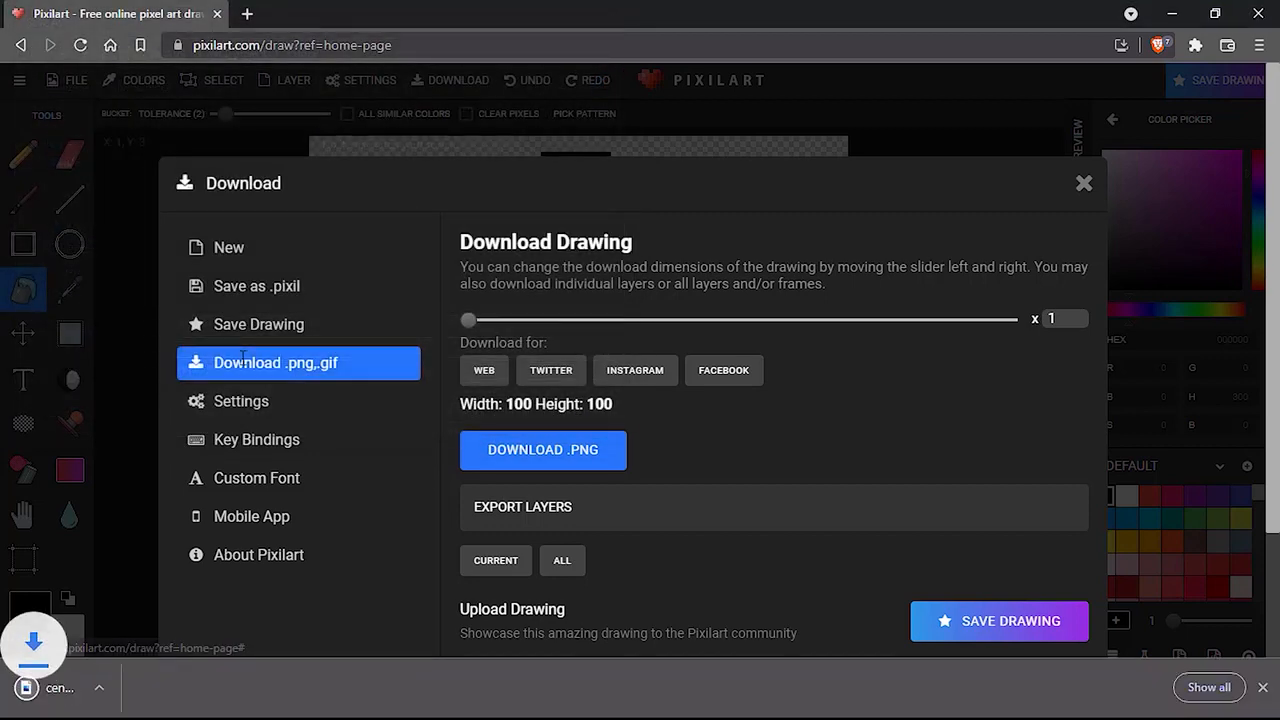
left_click(1263, 688)
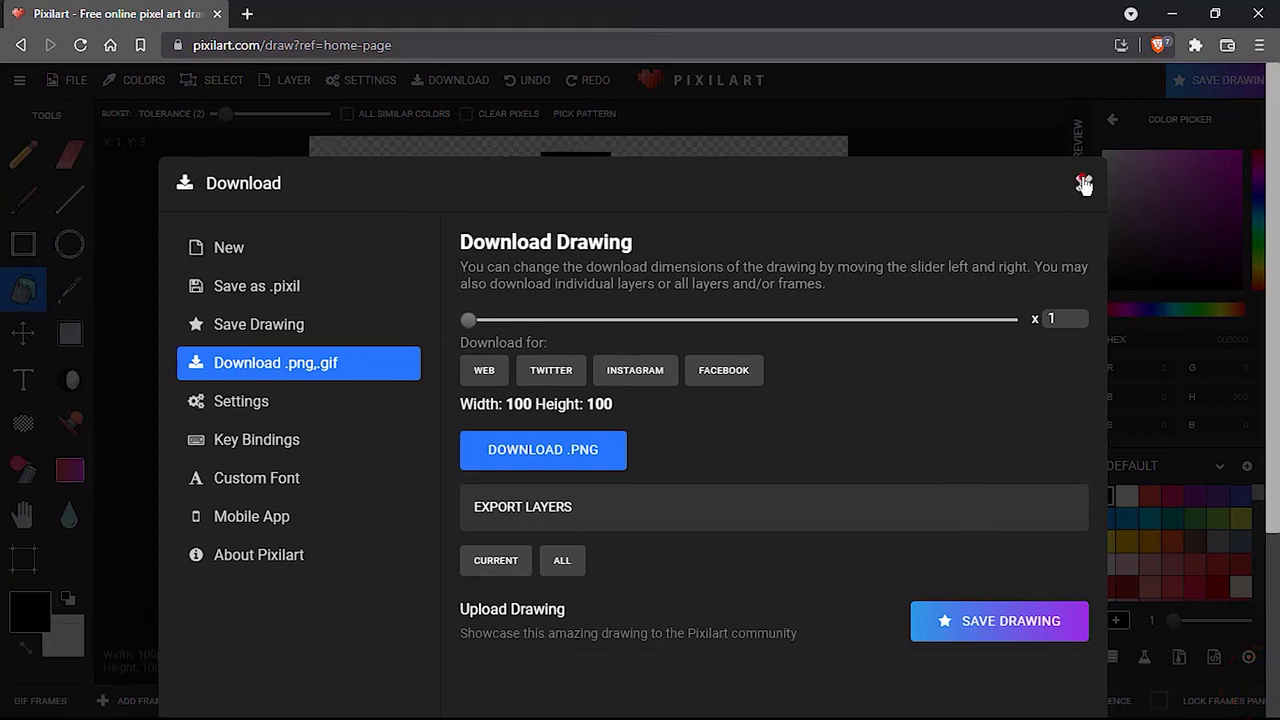
left_click(1084, 183)
Refill the central pentagon with white and export the drawing as center2.png into the center folder.
left_click(1133, 497)
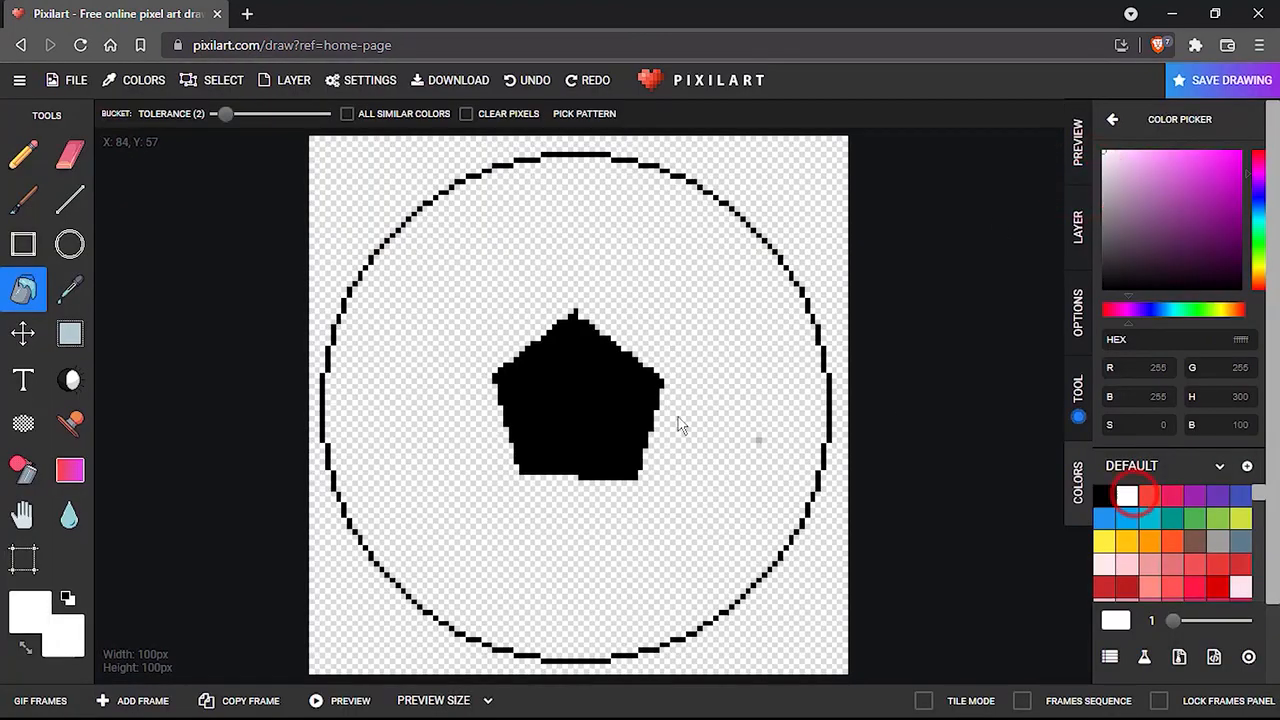
left_click(571, 399)
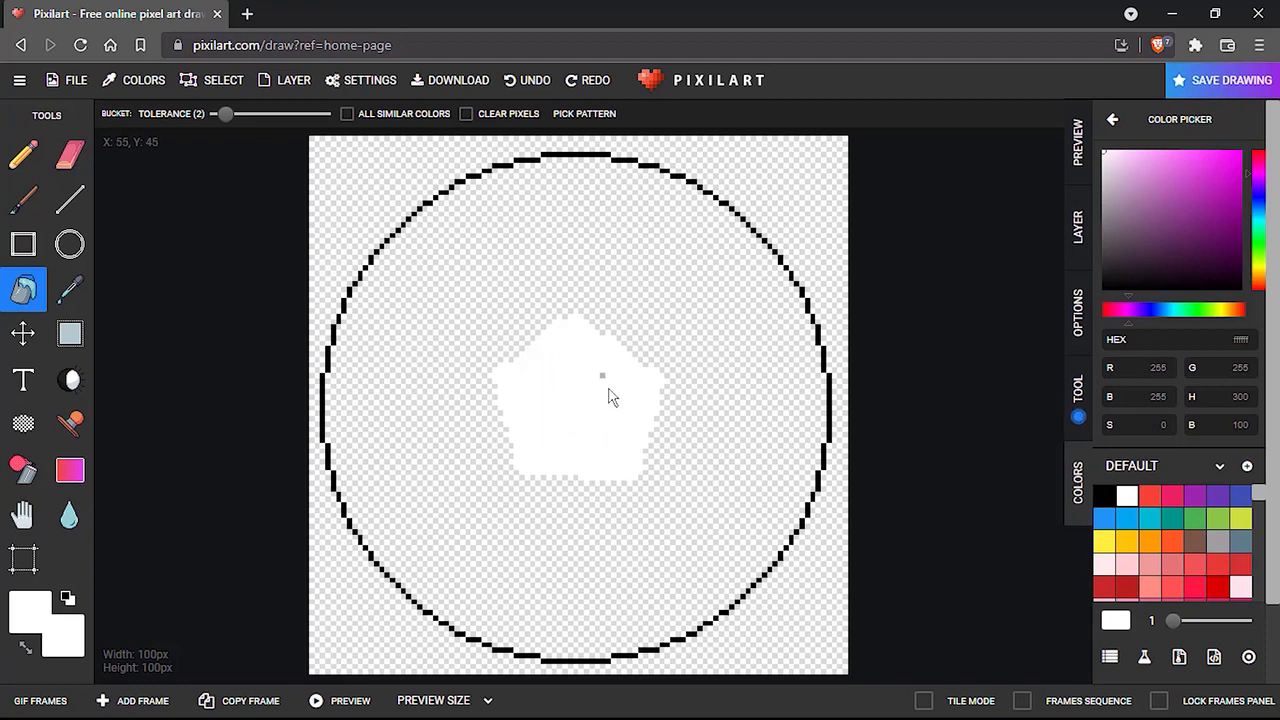
left_click(78, 88)
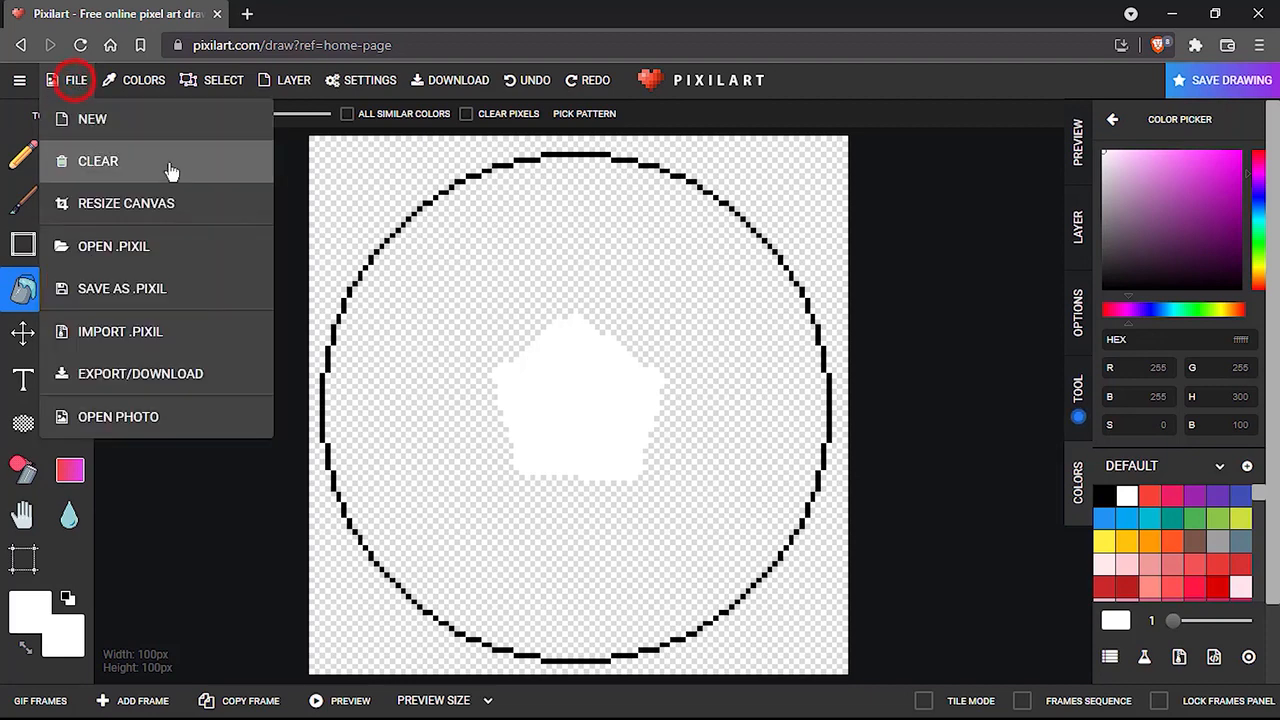
left_click(134, 381)
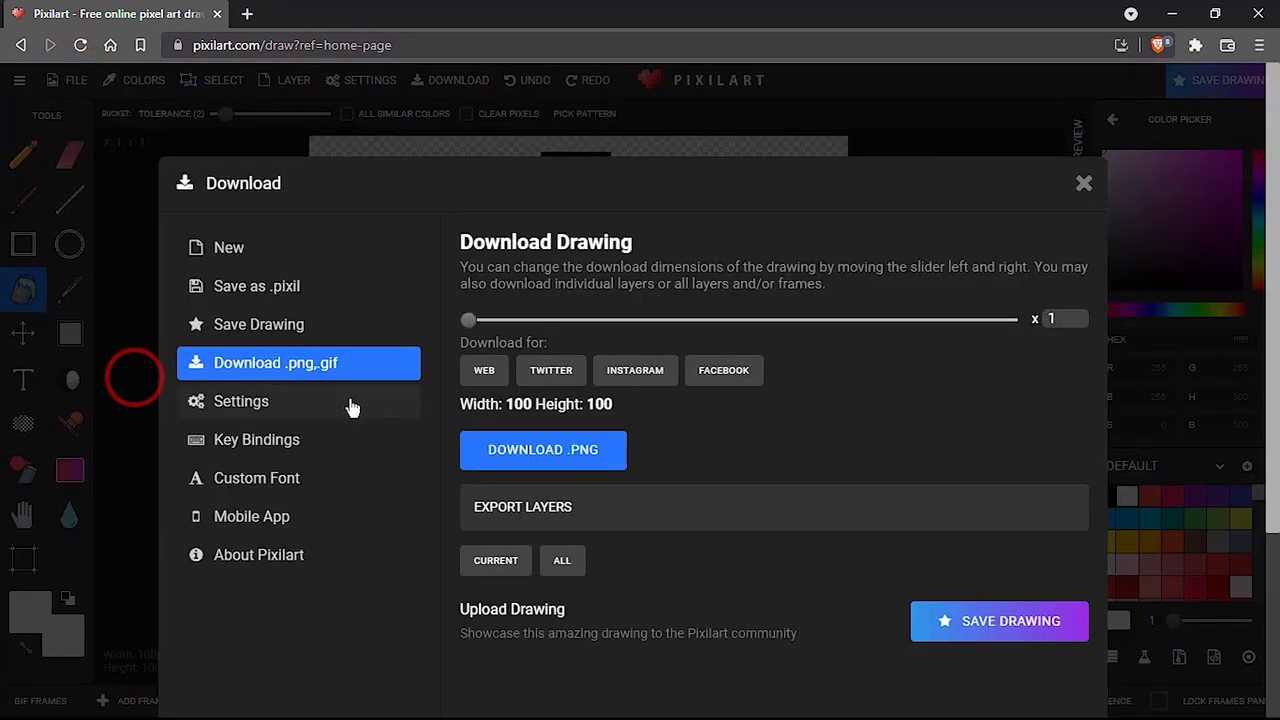
left_click(549, 456)
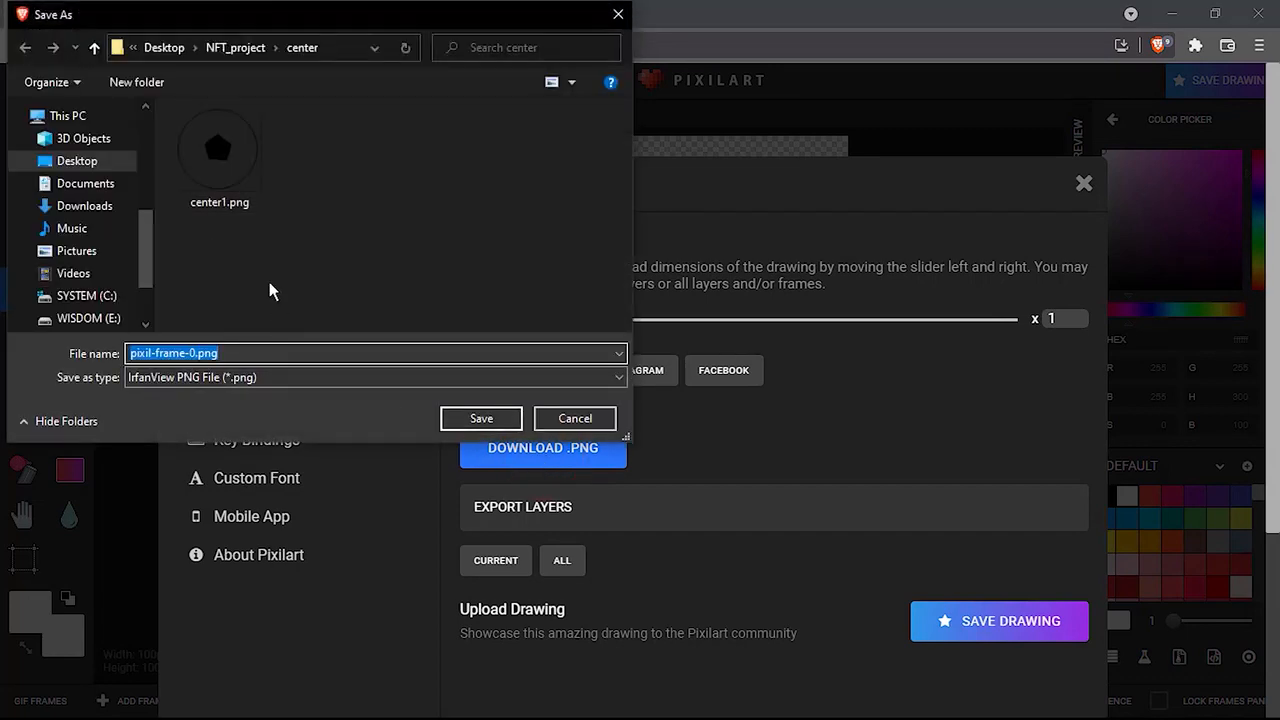
left_click(213, 198)
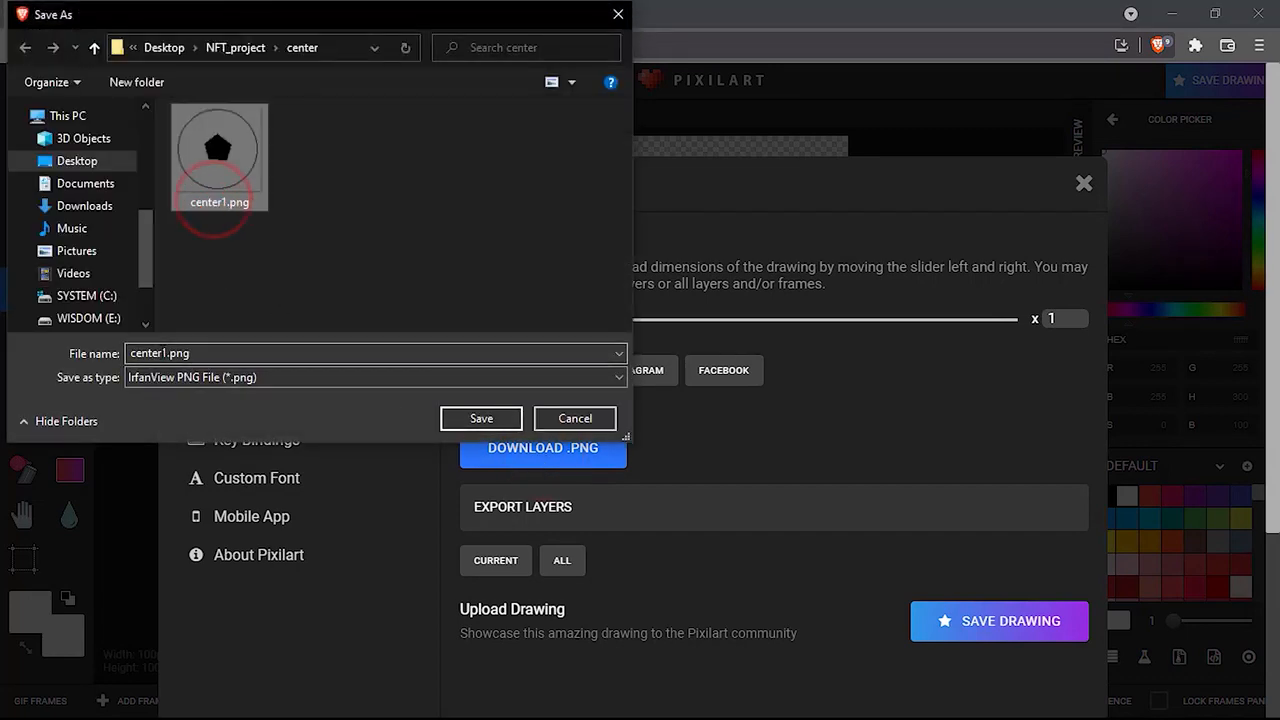
left_click(165, 353)
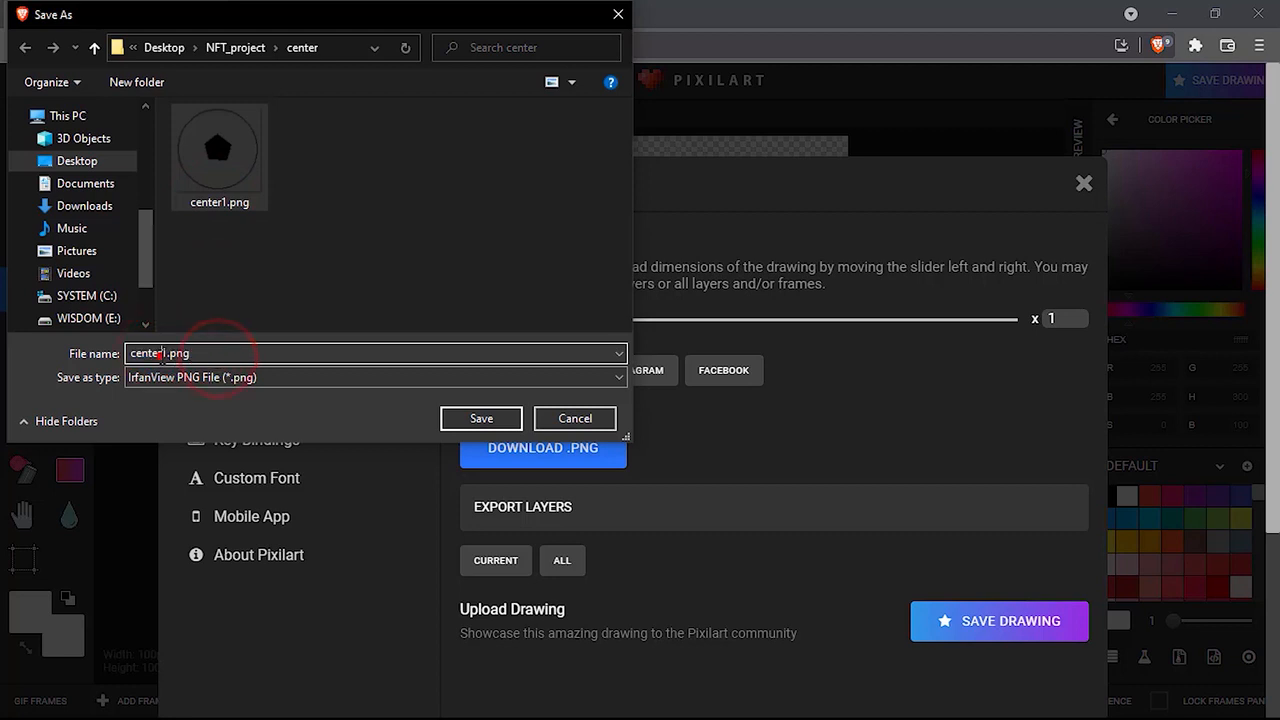
key("BackSpace")
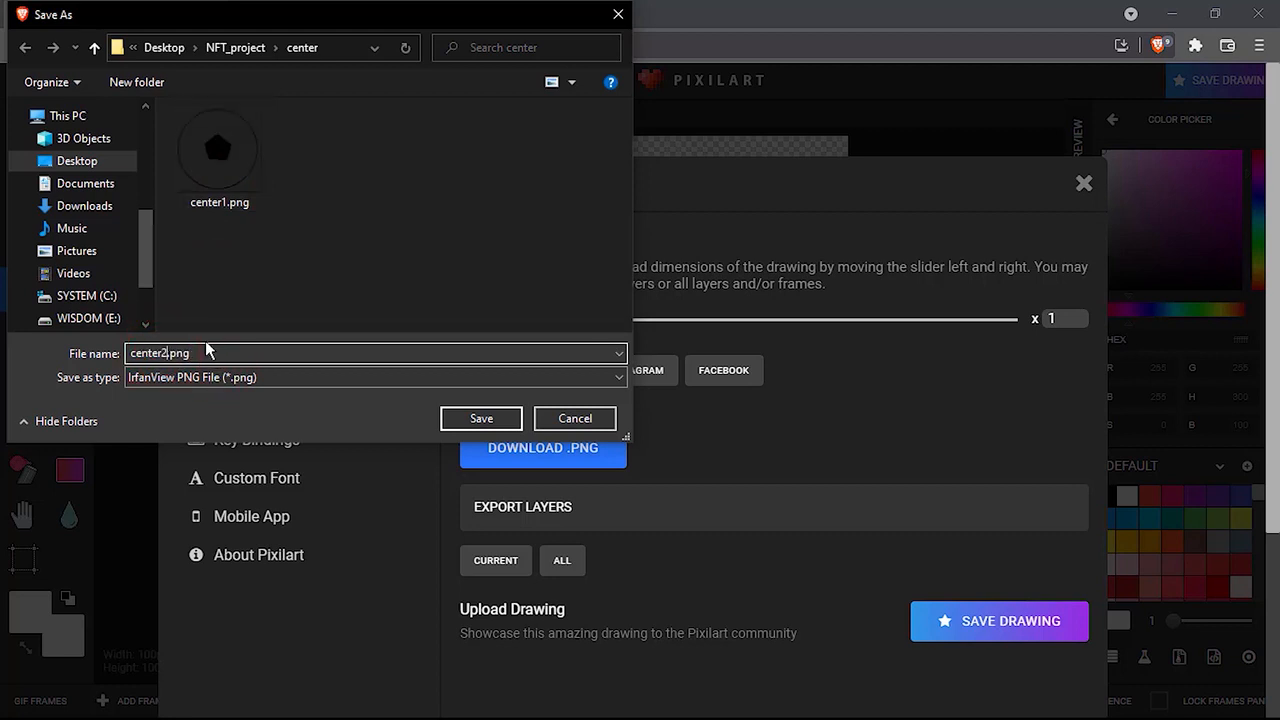
type("2")
left_click(466, 420)
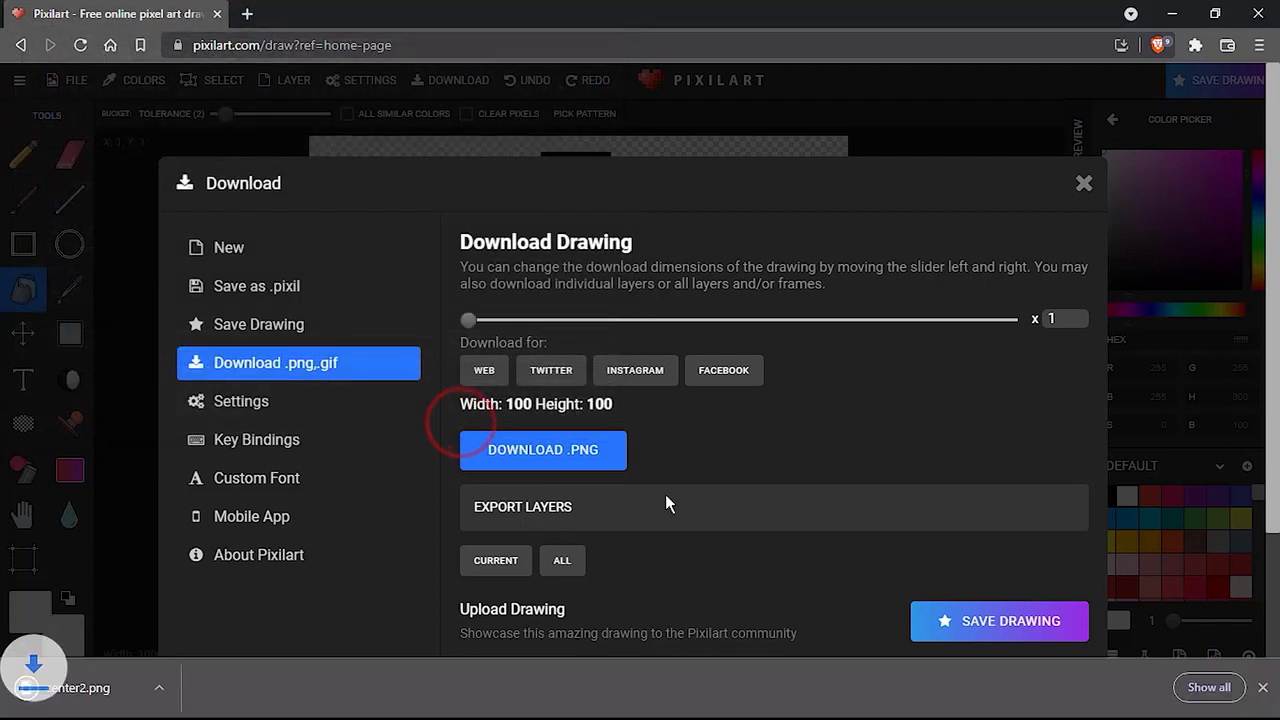
left_click(1083, 184)
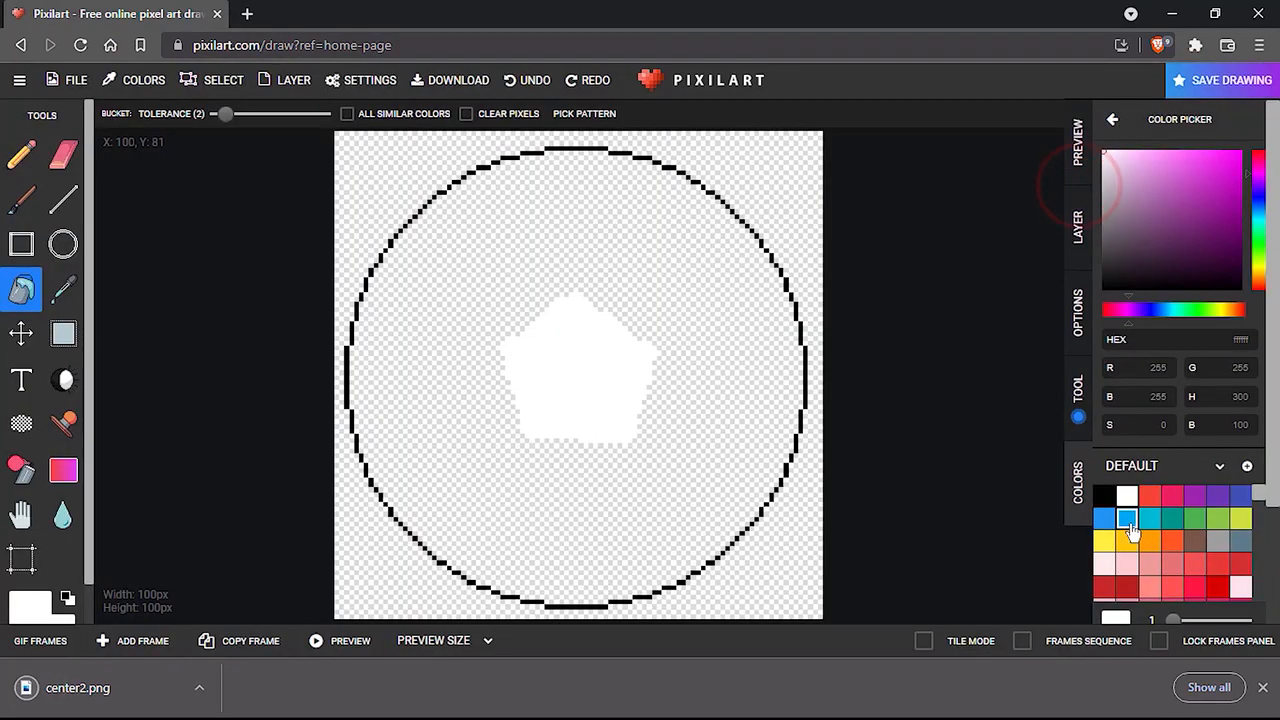
Refill the central pentagon with green from the default palette and export the drawing as another numbered PNG into the center folder.
left_click(1196, 528)
left_click(599, 381)
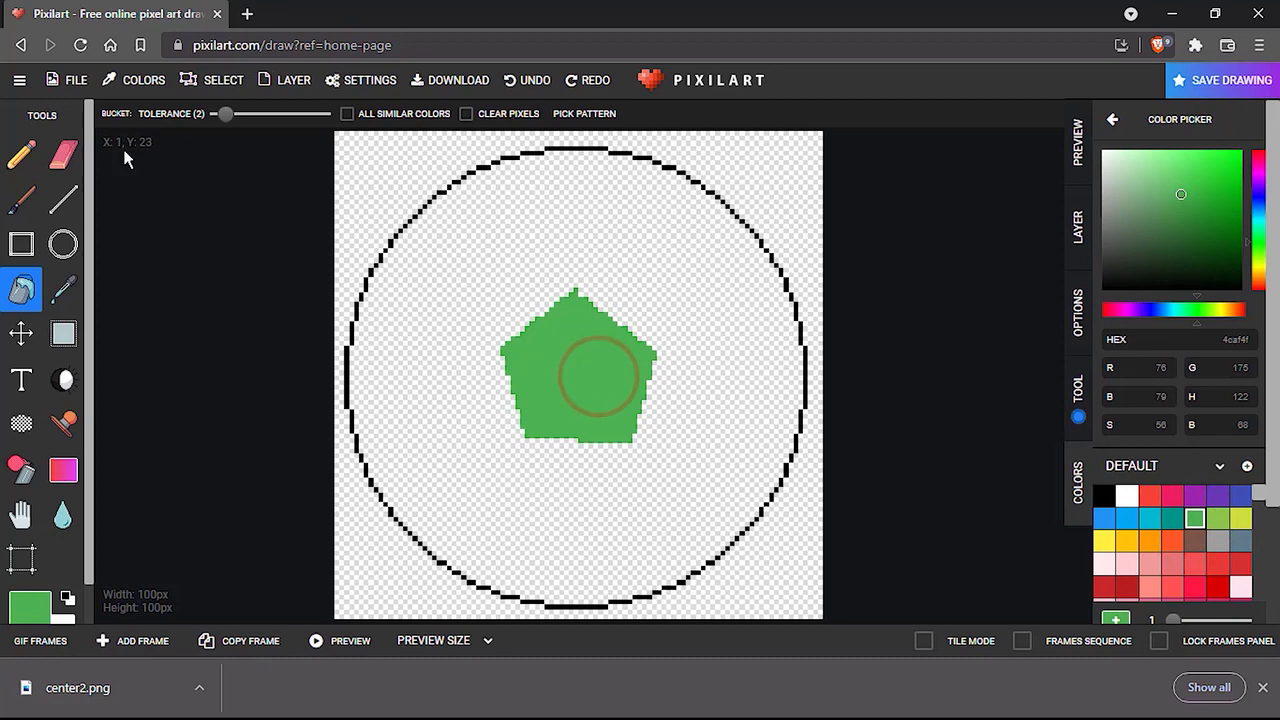
left_click(72, 80)
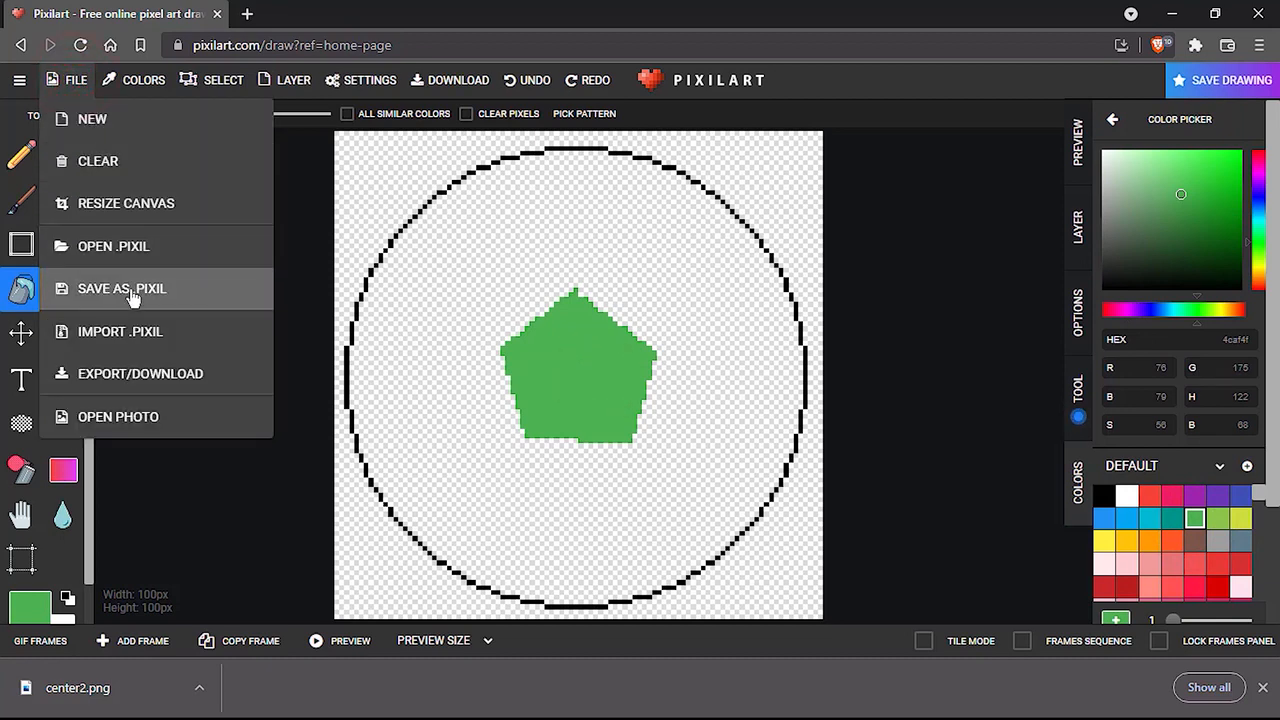
left_click(128, 366)
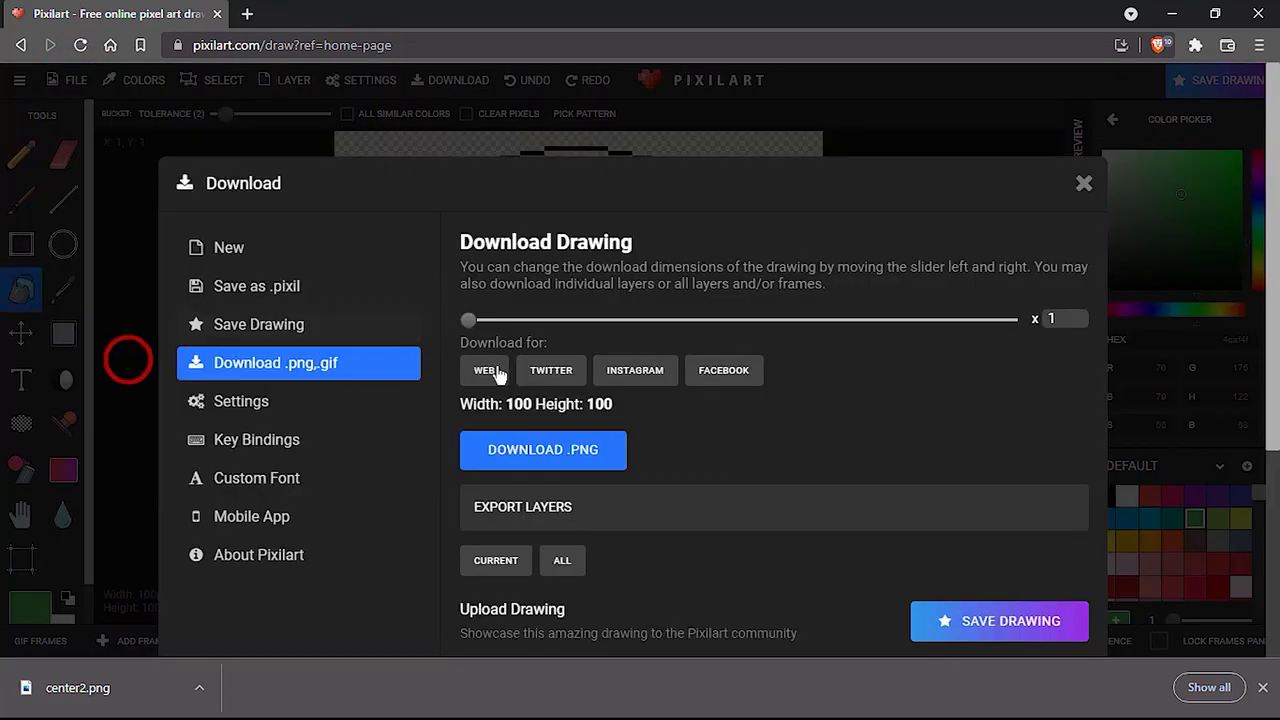
left_click(526, 449)
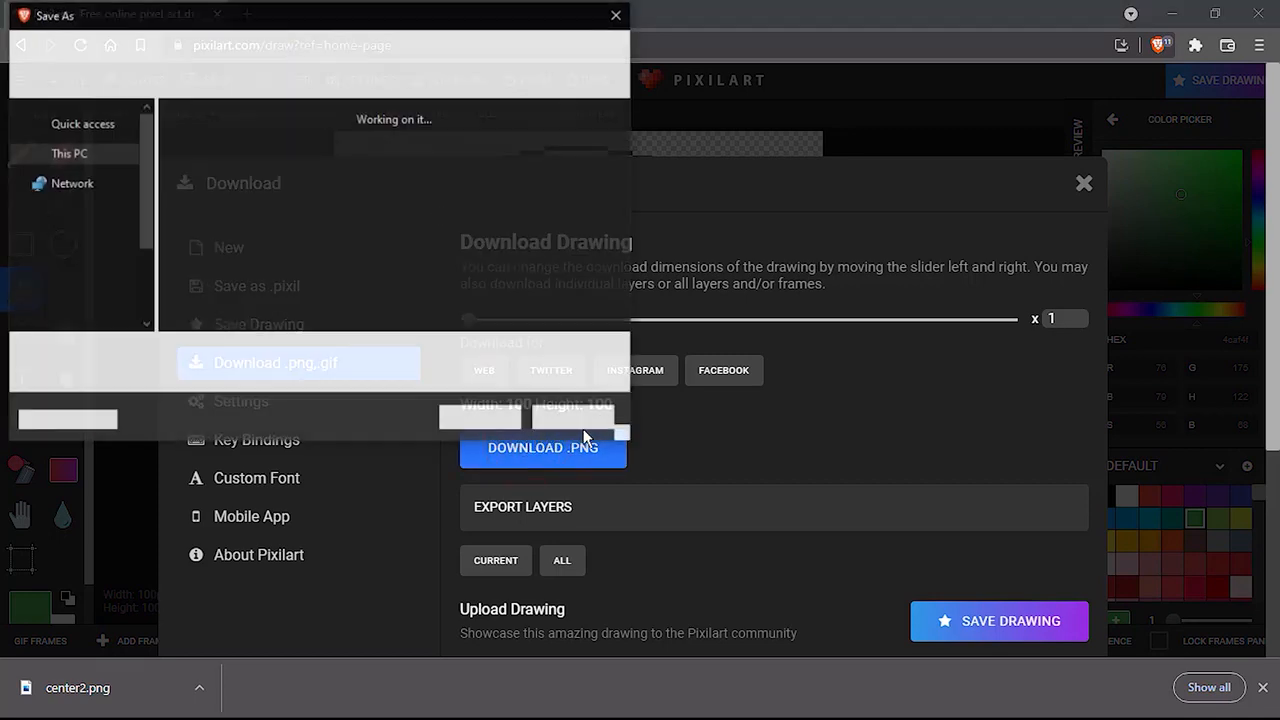
left_click(318, 178)
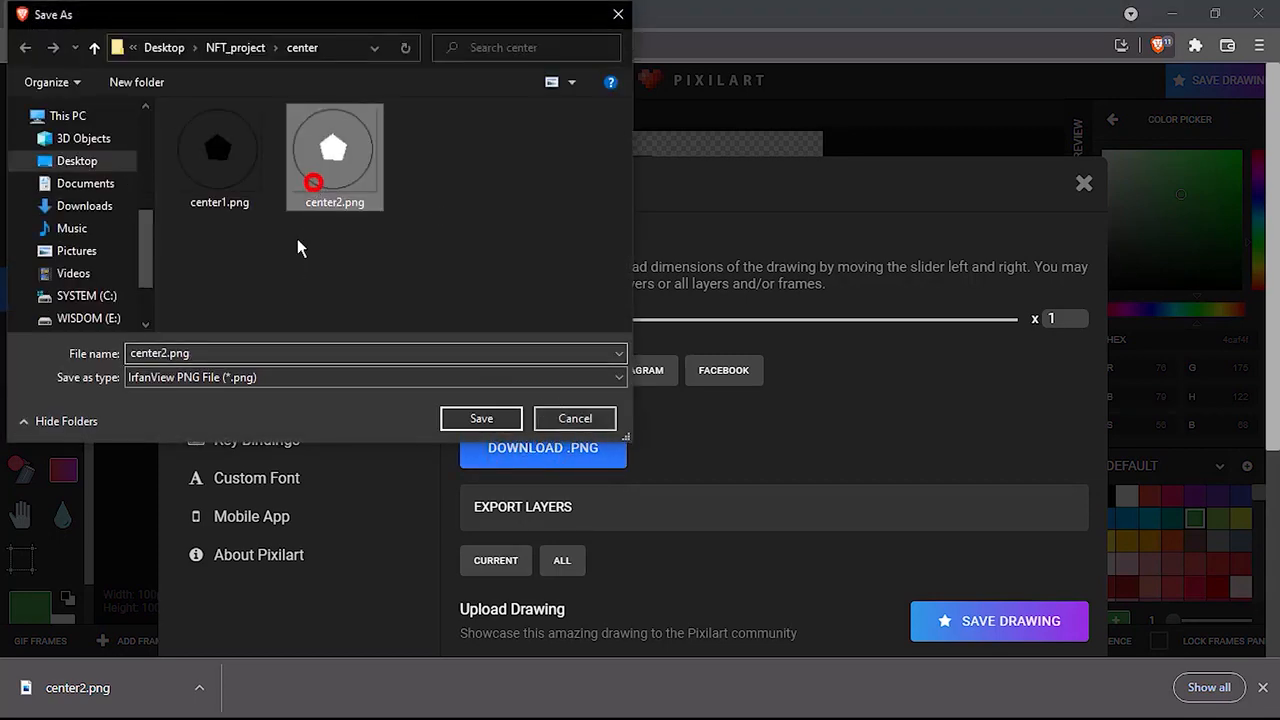
left_click(168, 352)
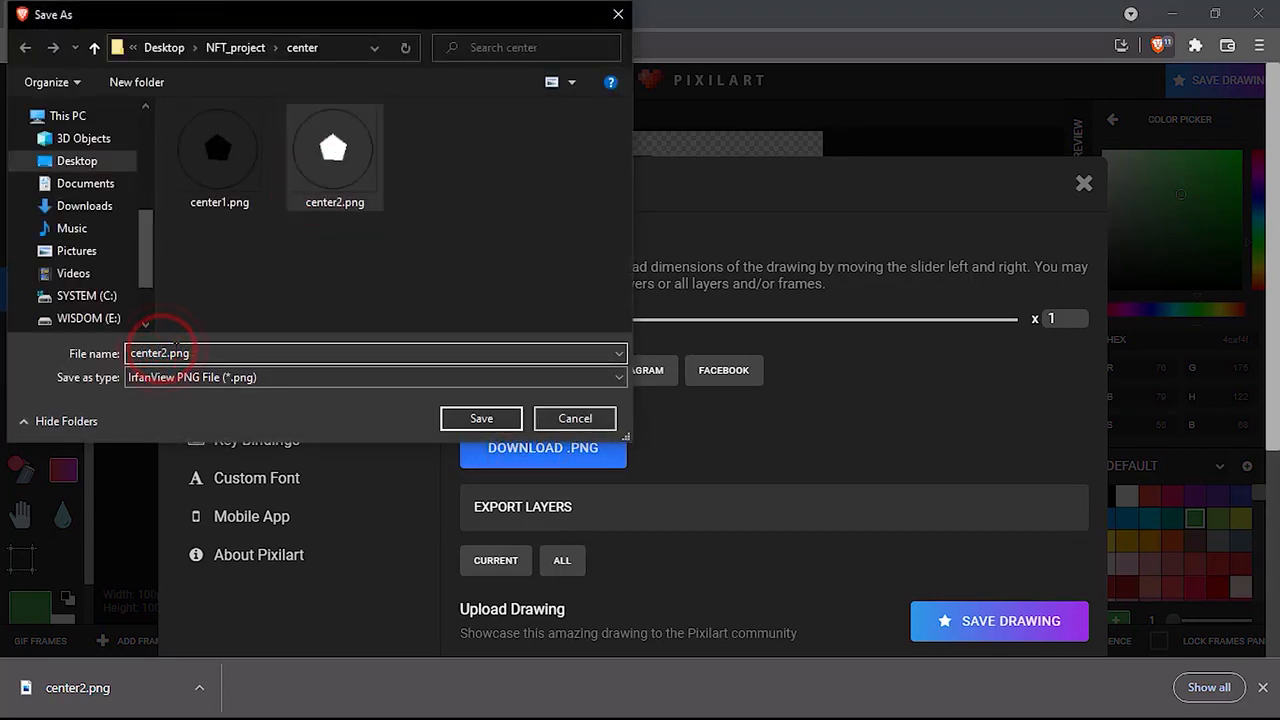
key("BackSpace")
key("Return")
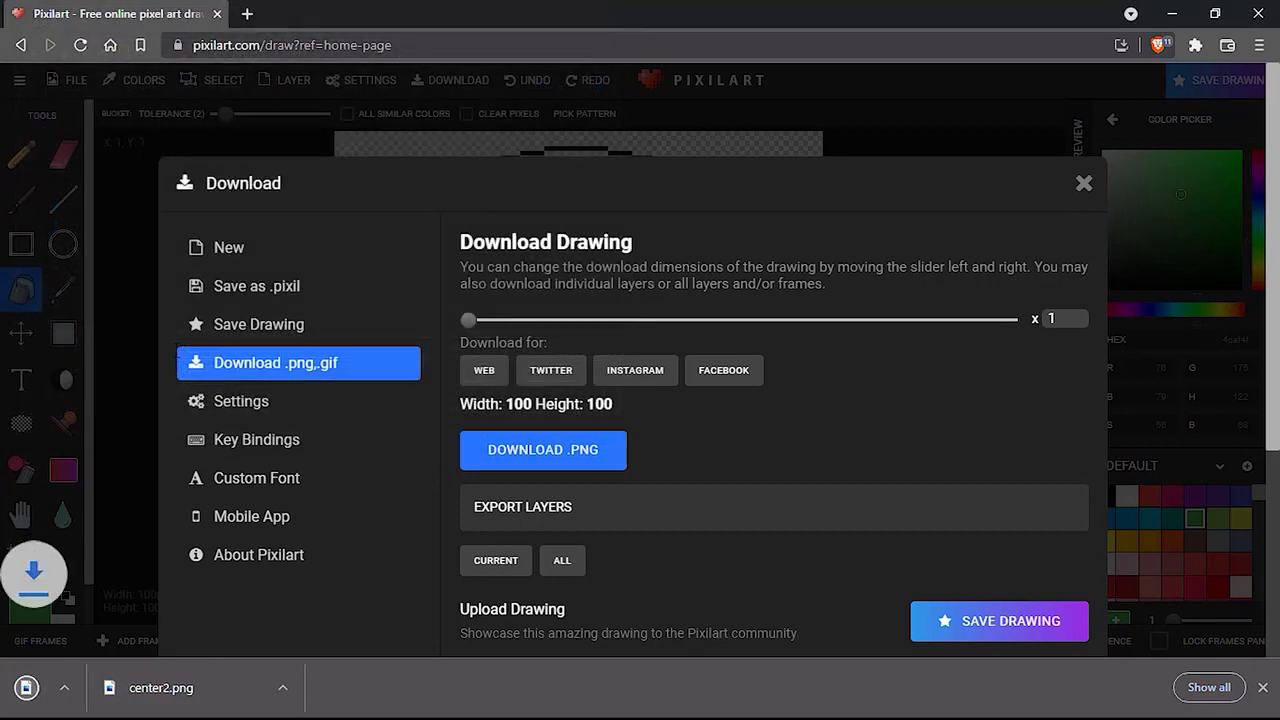
Close the download dialog and refill the central pentagon with cyan 00bbd4 from the default palette.
left_click(1085, 184)
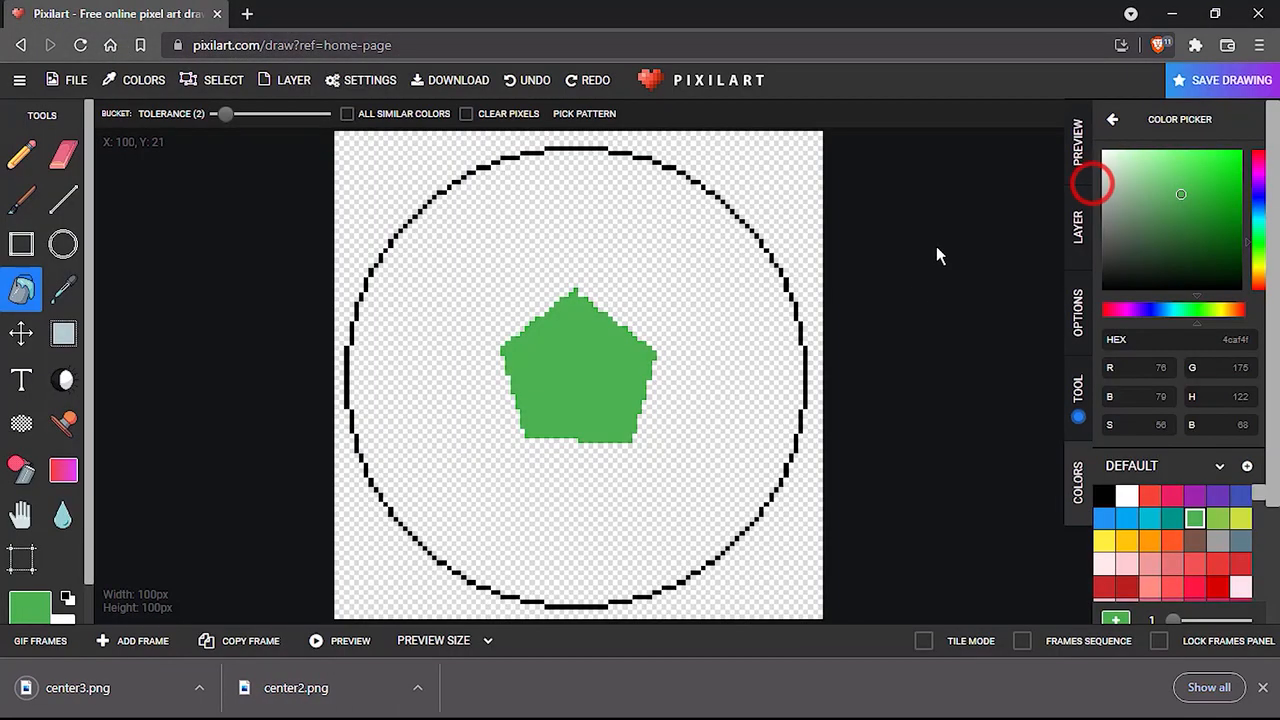
left_click(1155, 522)
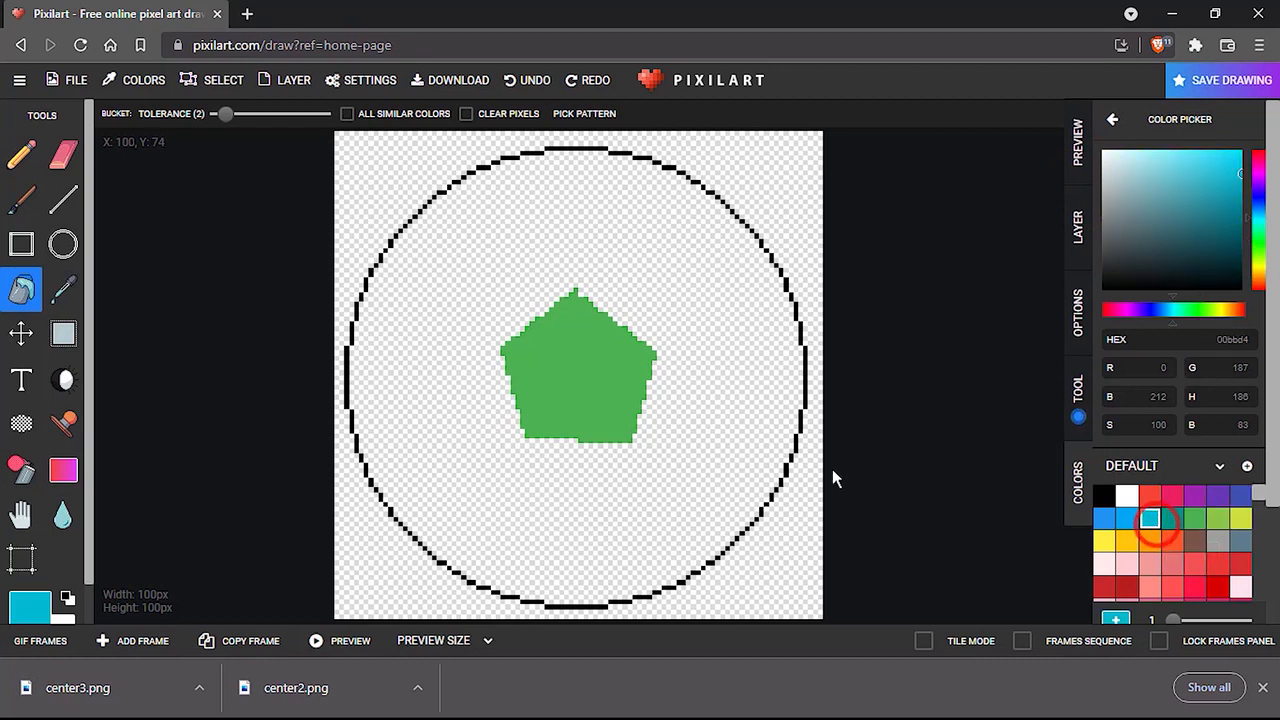
left_click(570, 377)
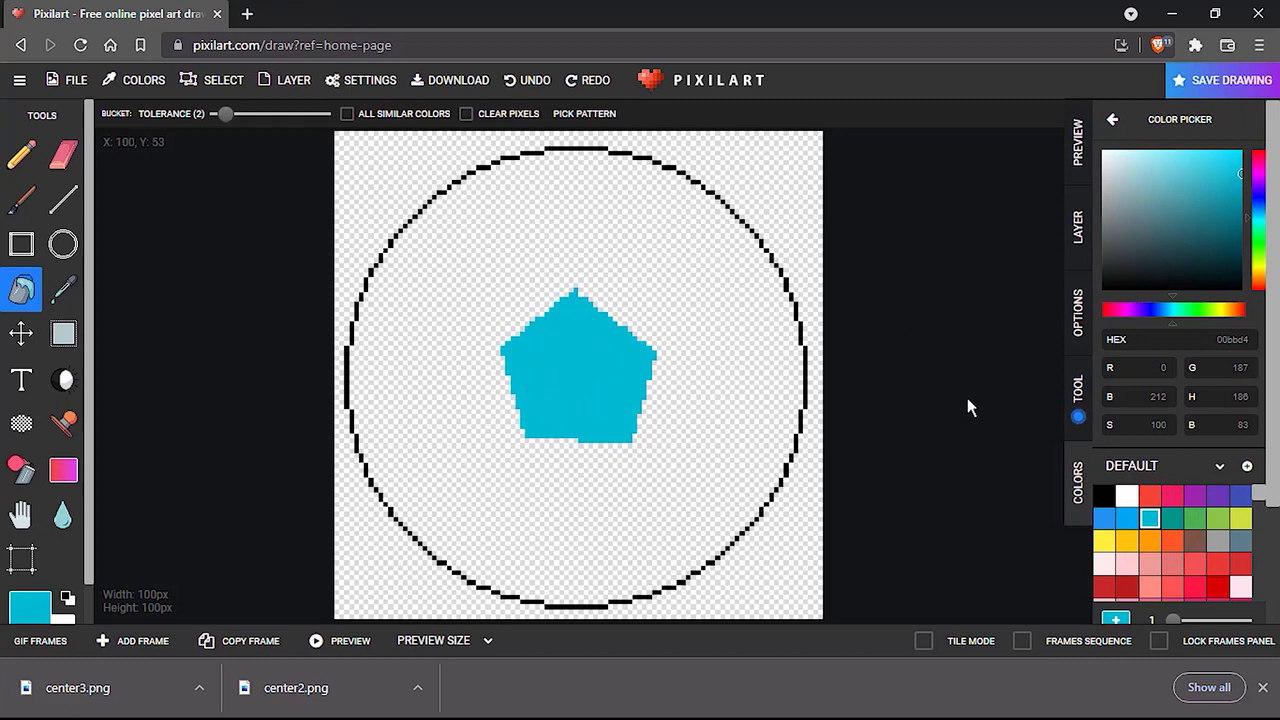
Export the drawing as center4.png into the NFT_project/center folder and close the download dialog.
left_click(53, 79)
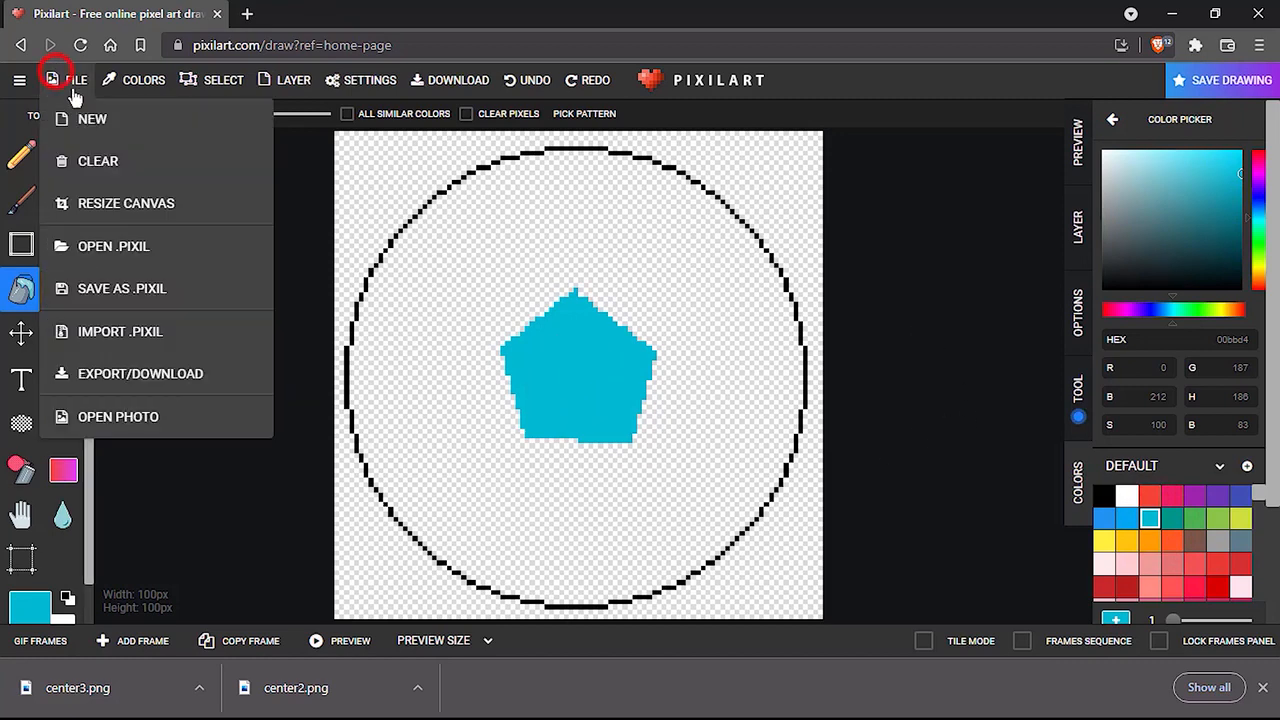
left_click(113, 370)
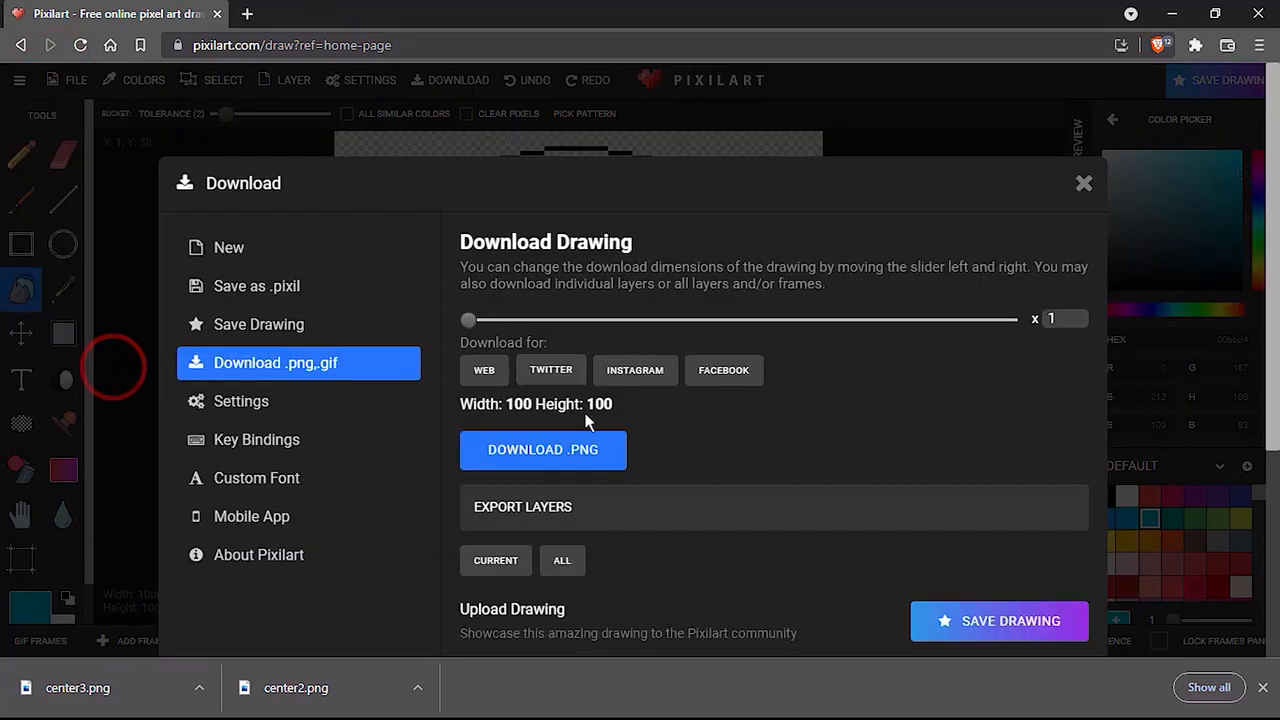
left_click(589, 469)
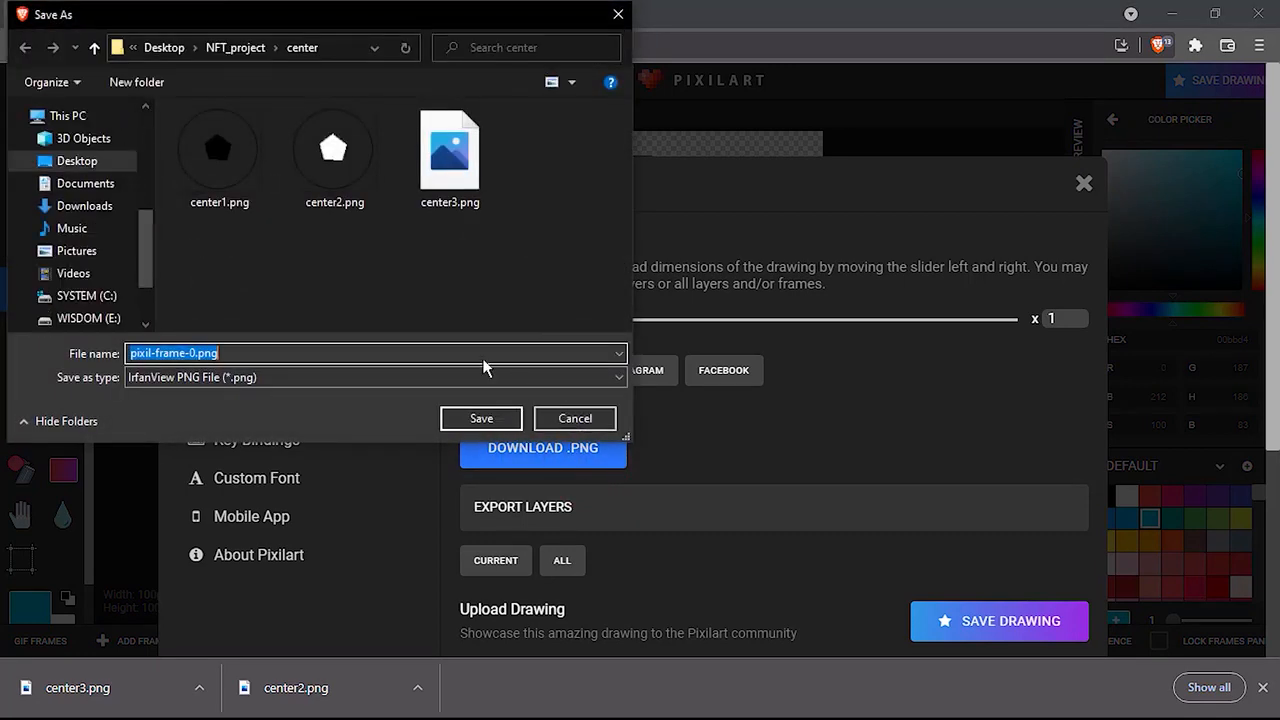
left_click(476, 195)
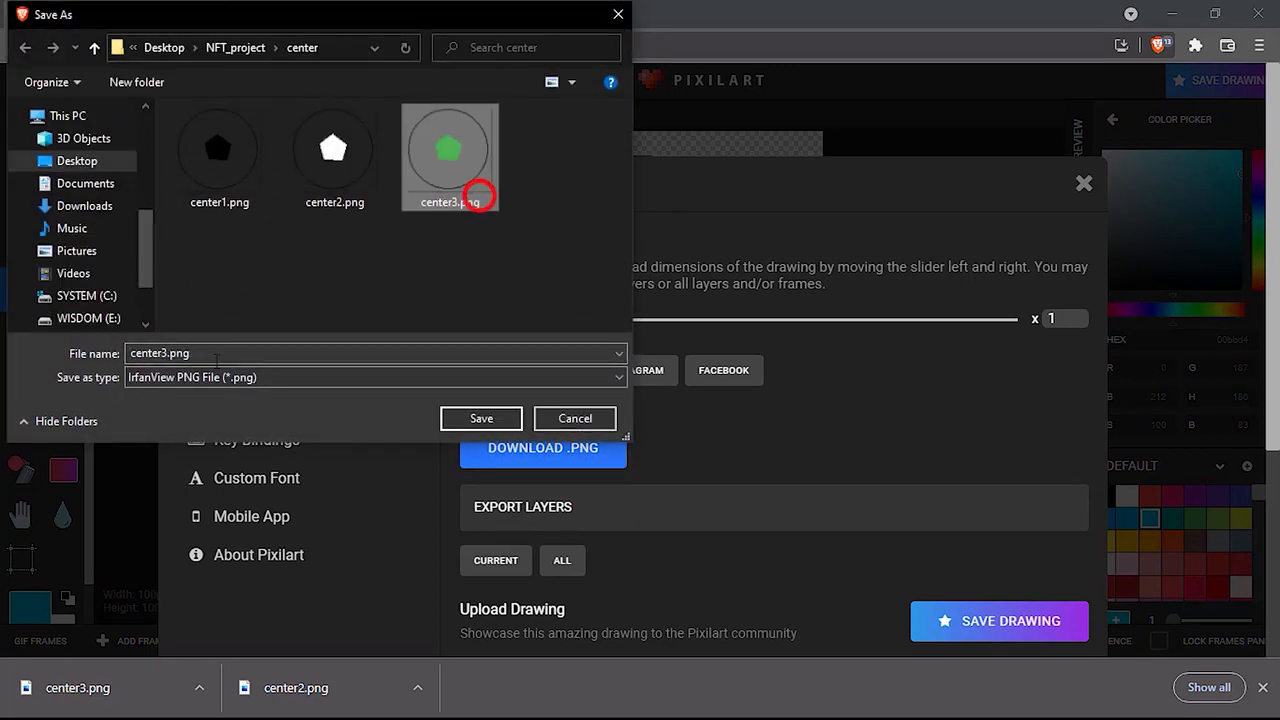
left_click(165, 350)
left_click(165, 350)
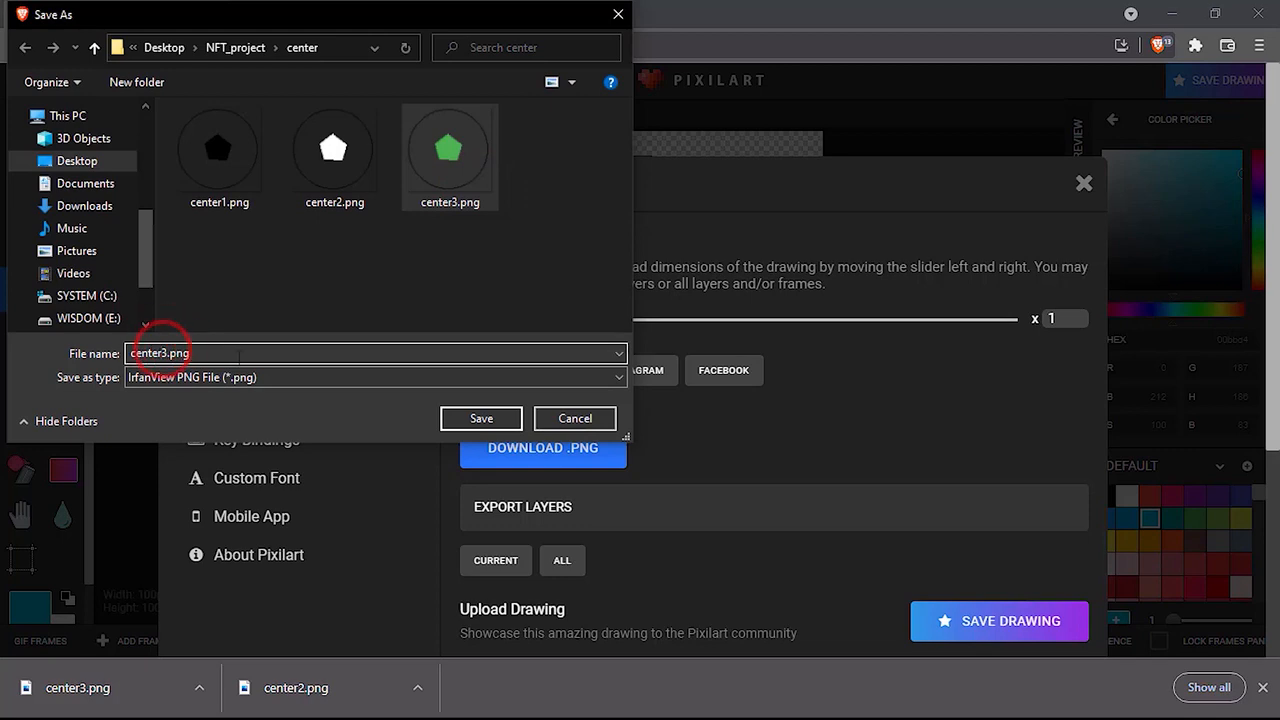
key("BackSpace")
key("Return")
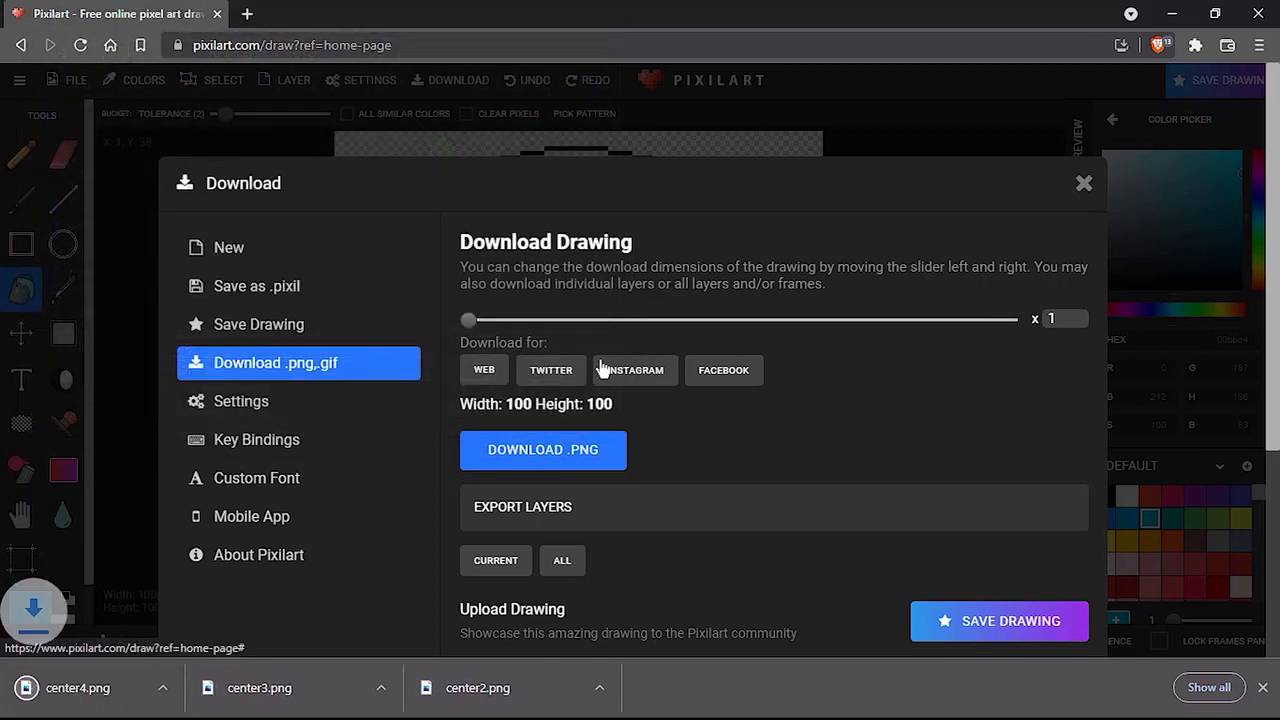
left_click(1075, 195)
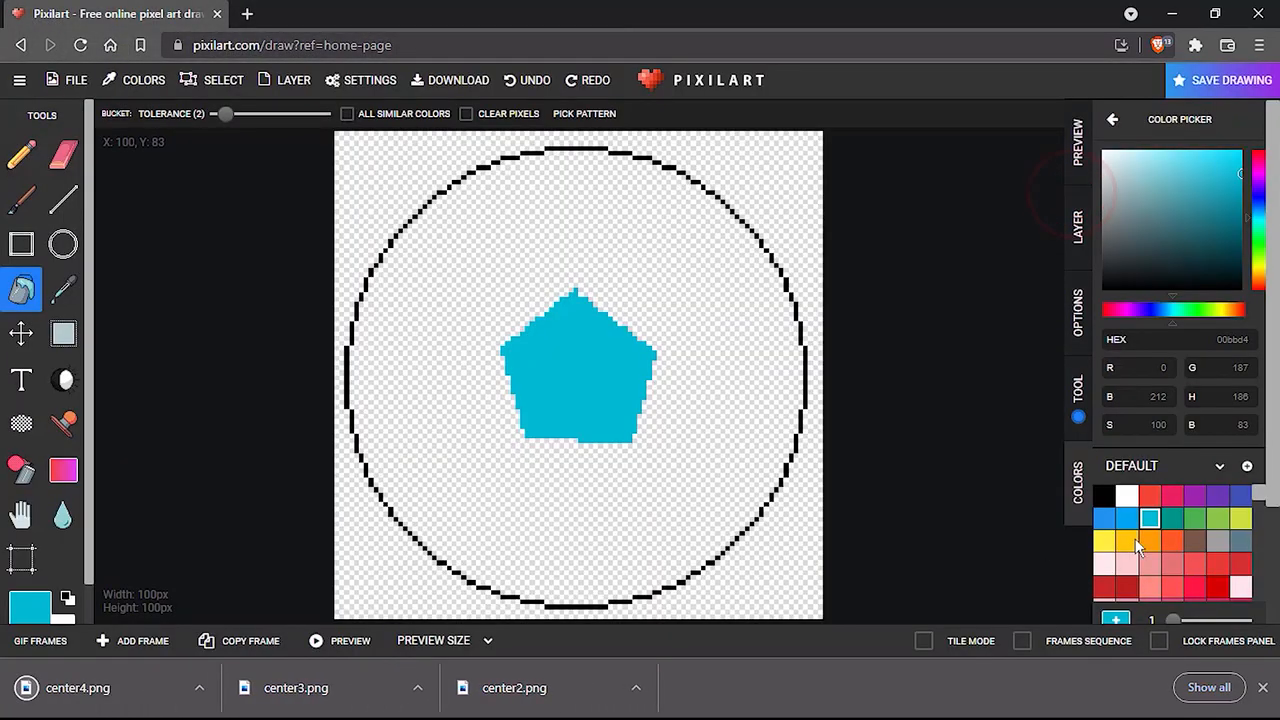
Refill the central pentagon with gray 9e9e9e and export the drawing as center5.png into the center folder.
left_click(1217, 541)
left_click(590, 360)
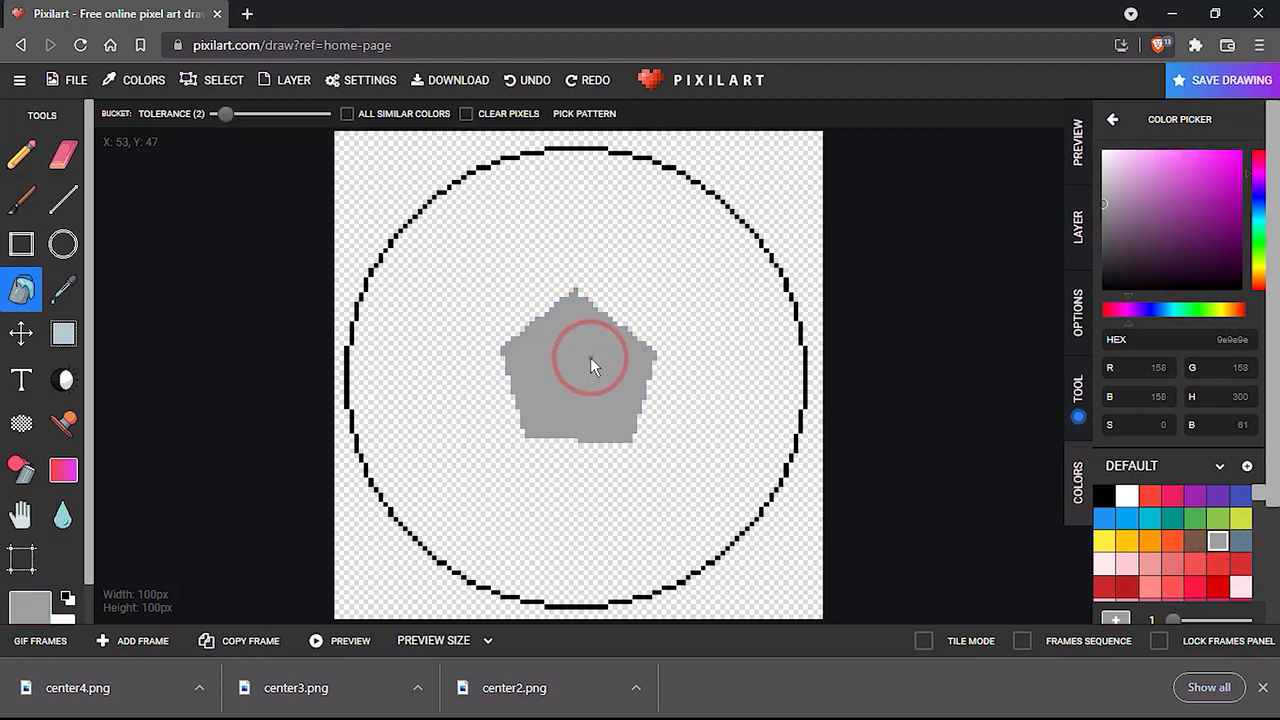
left_click(70, 80)
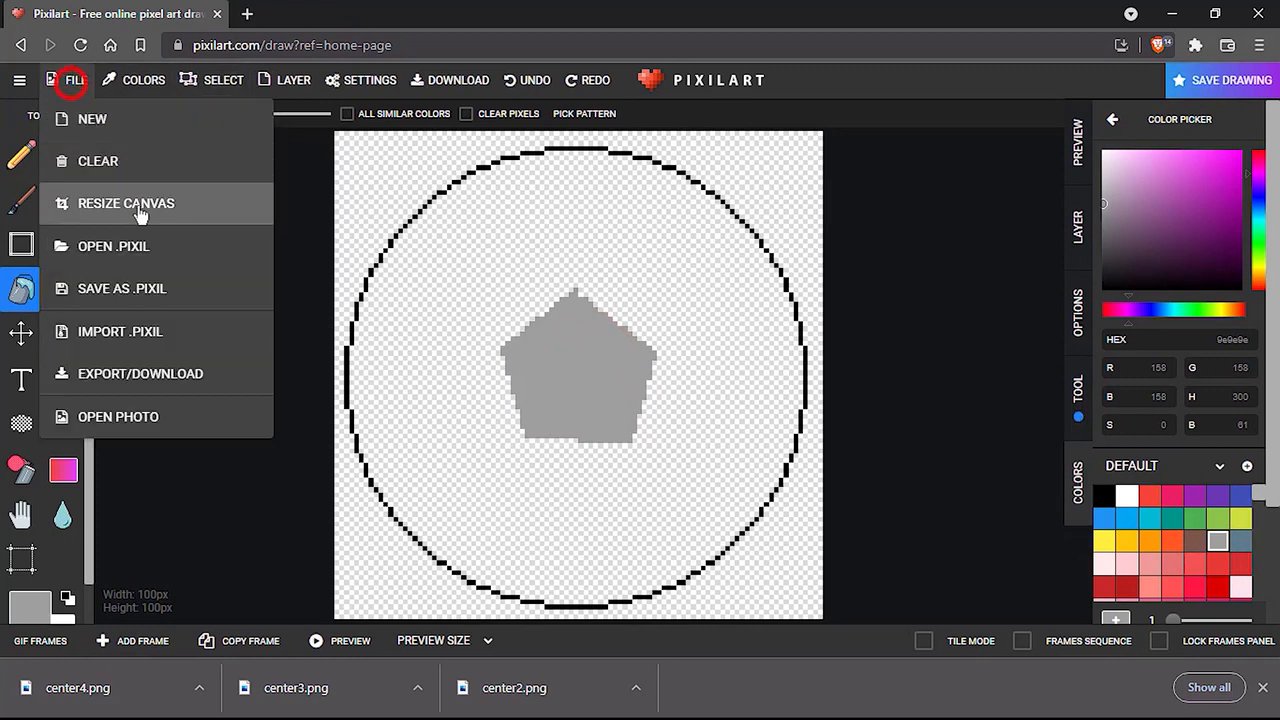
left_click(137, 370)
left_click(580, 449)
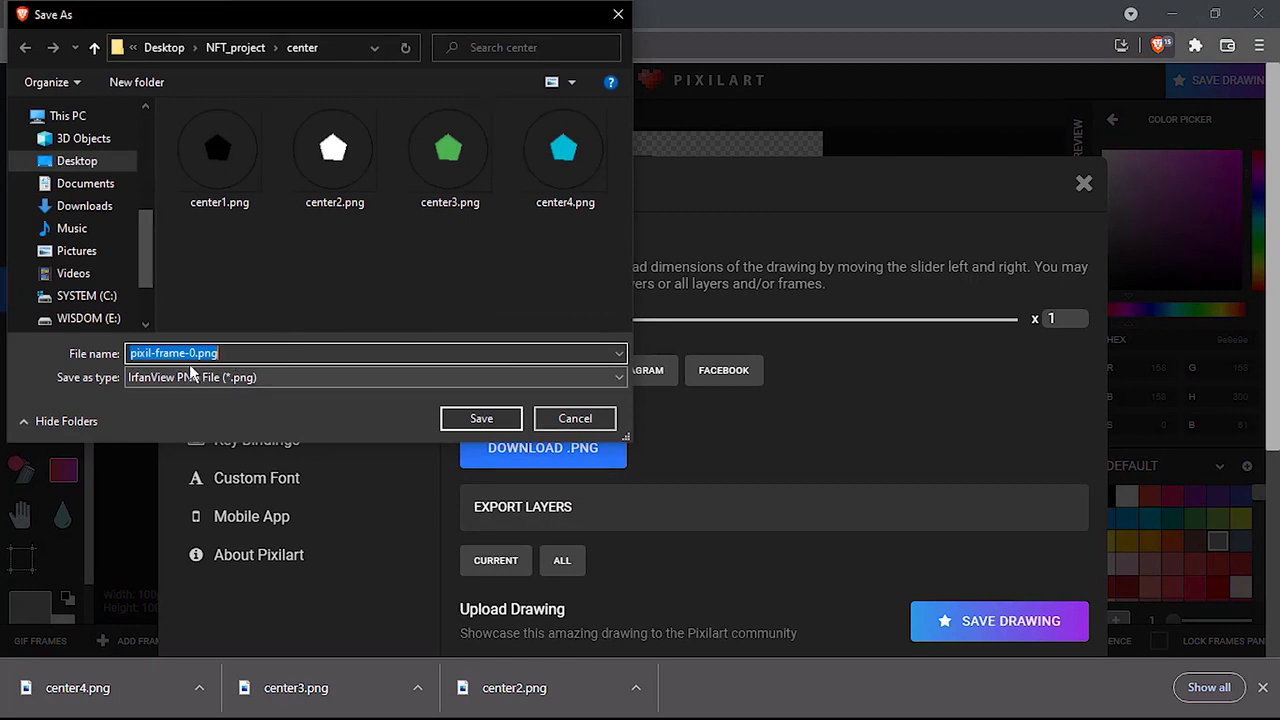
left_click(563, 160)
left_click(160, 352)
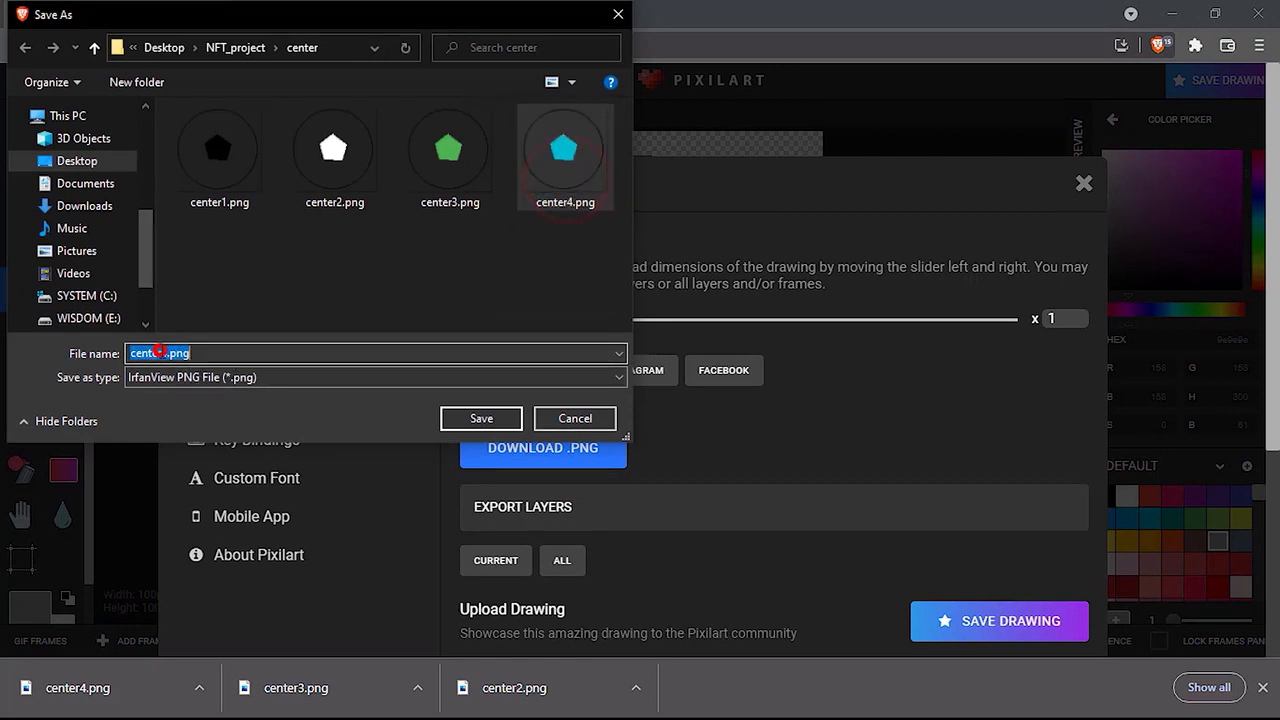
left_click(161, 352)
key("BackSpace")
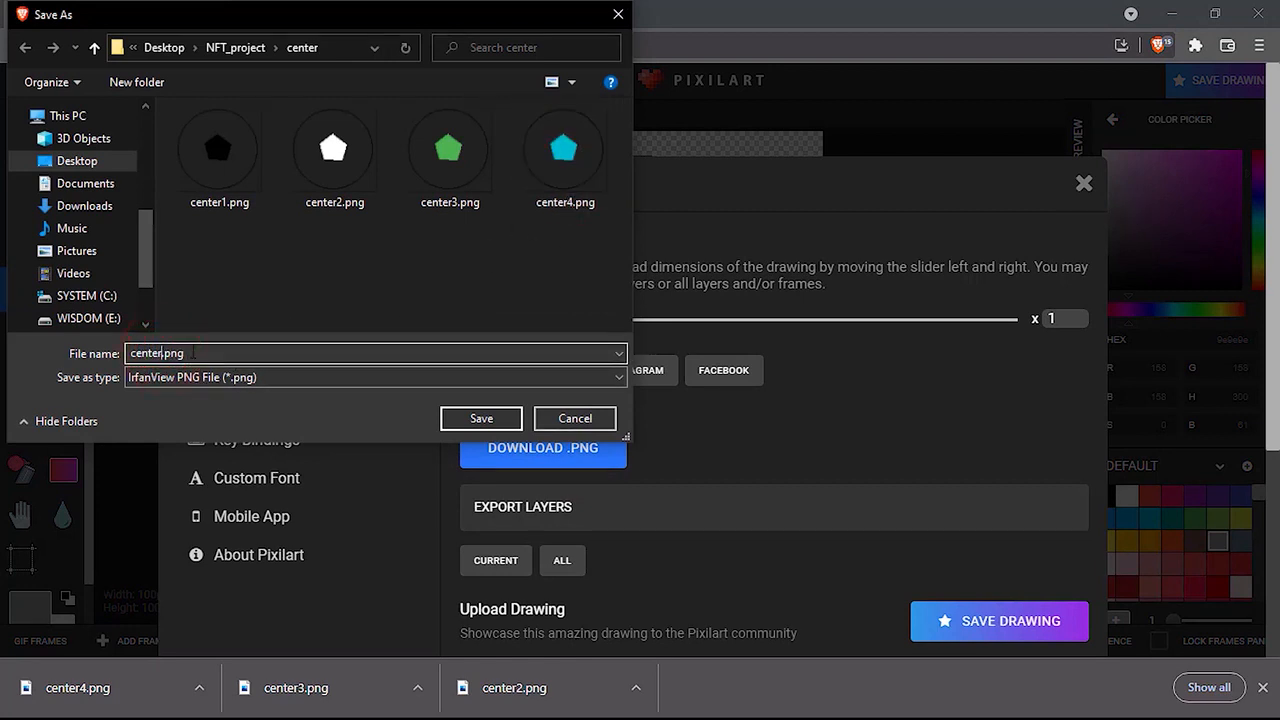
type("5")
key("Return")
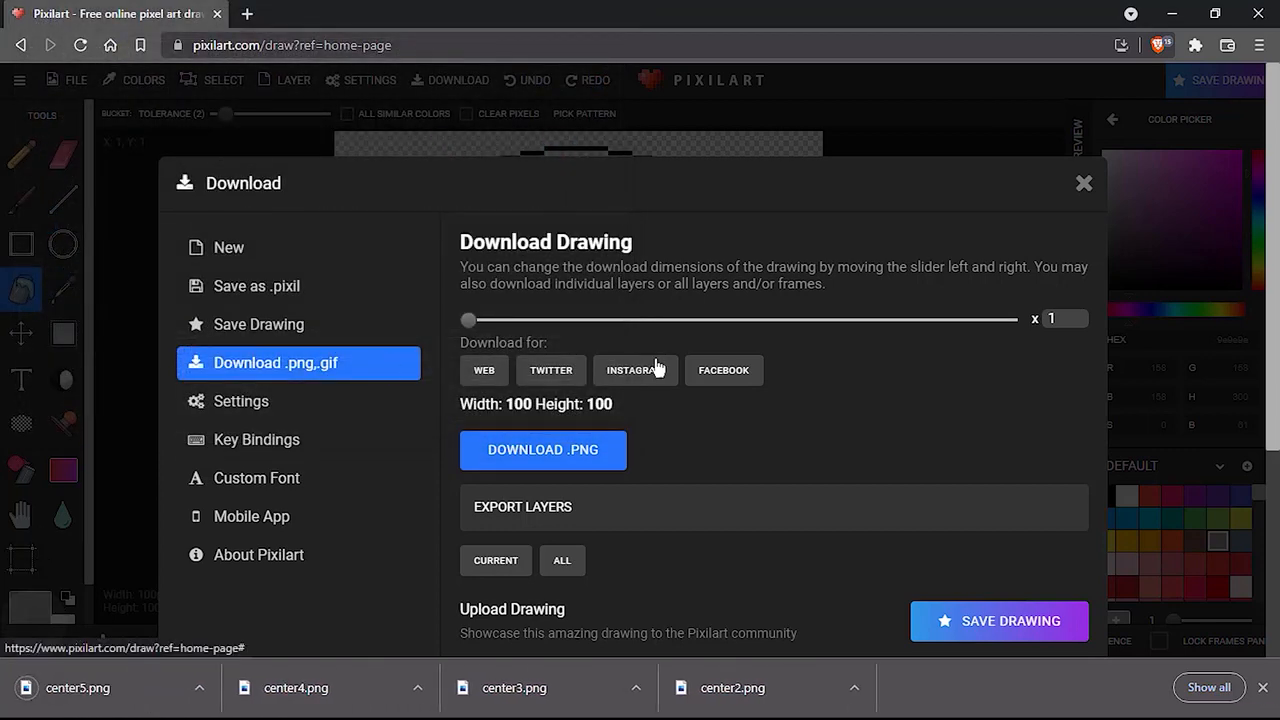
left_click(1083, 185)
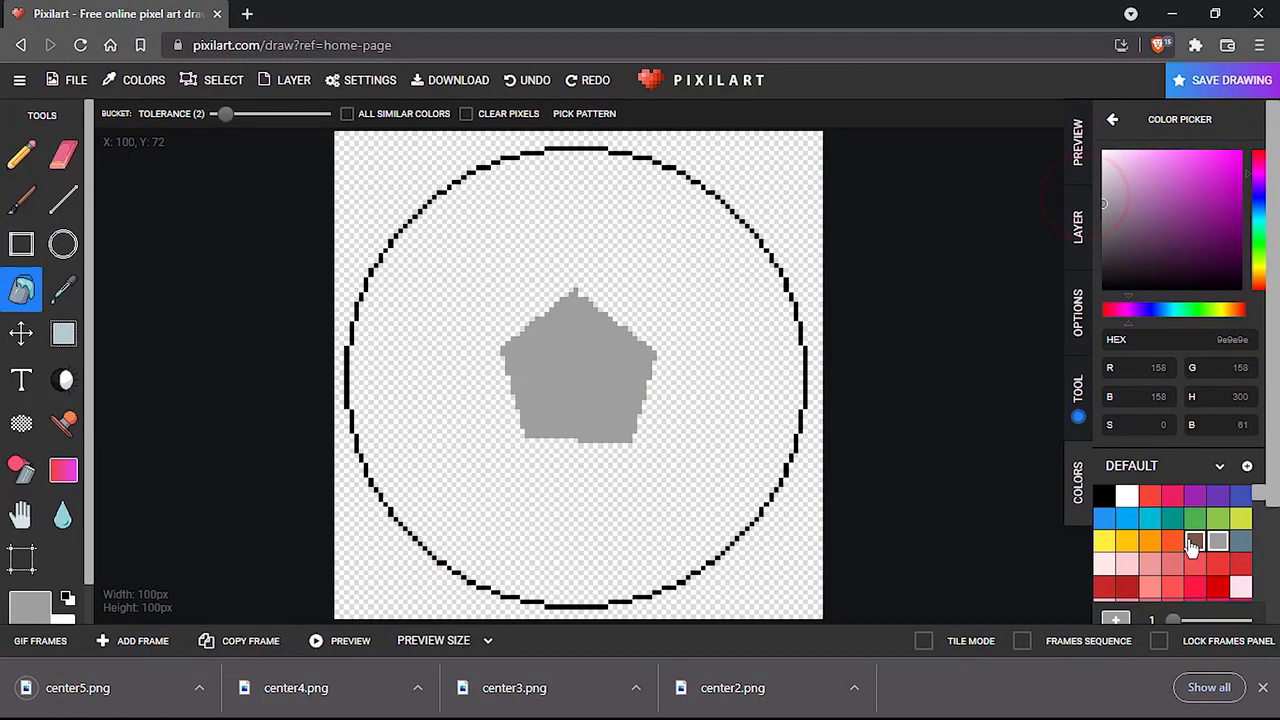
Try dark blue 1a237e on the central pentagon, then refill it with bright blue 304ffe from the default palette.
scroll(1190, 548, "down", 2)
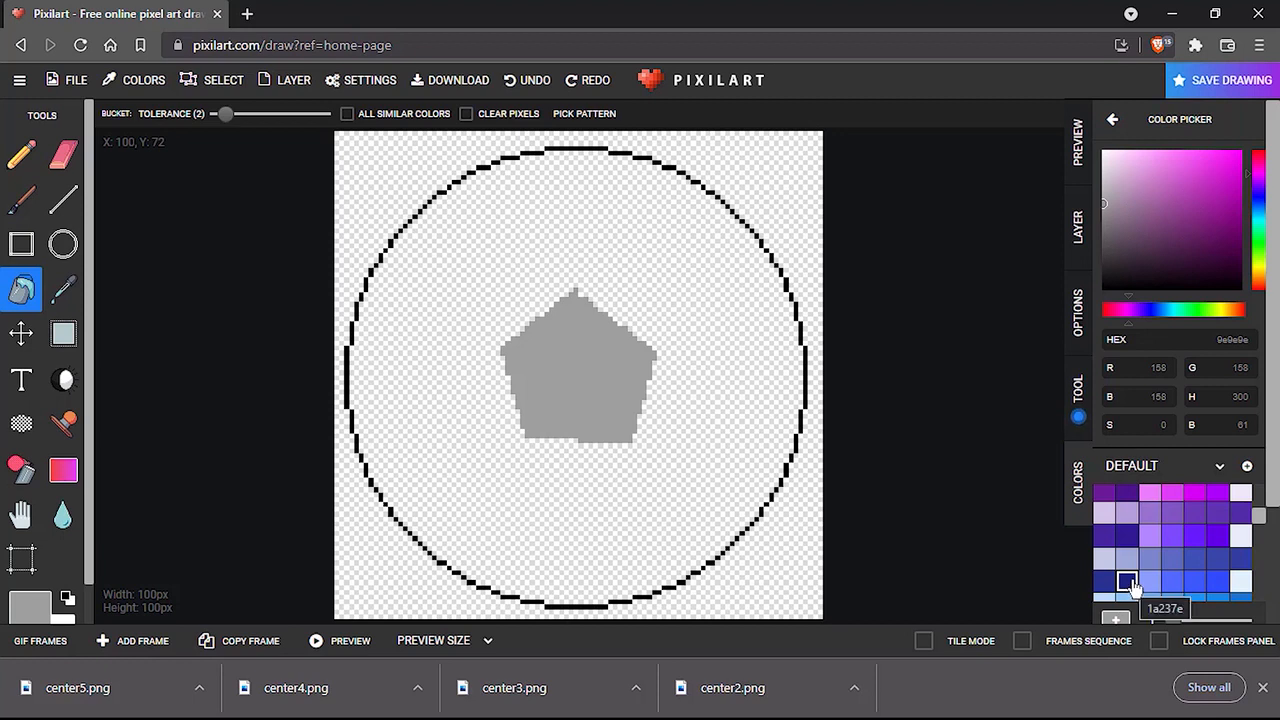
left_click(1127, 582)
left_click(551, 366)
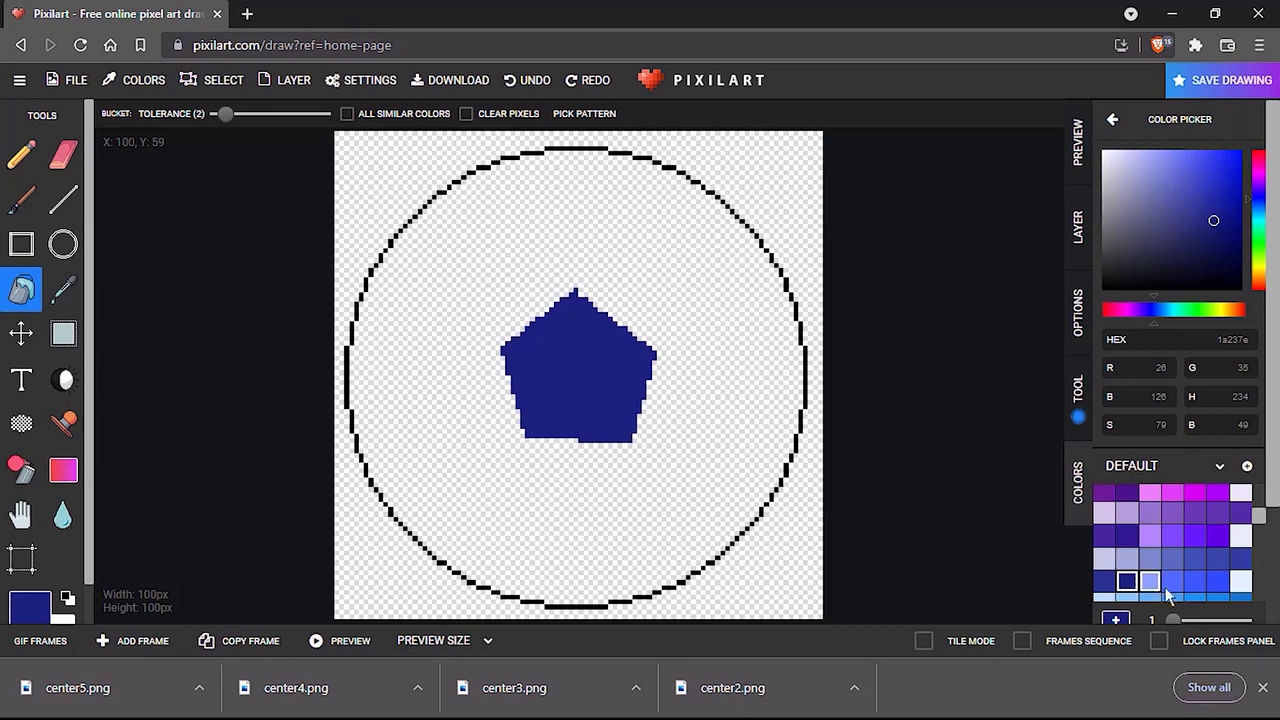
left_click(1214, 582)
left_click(586, 385)
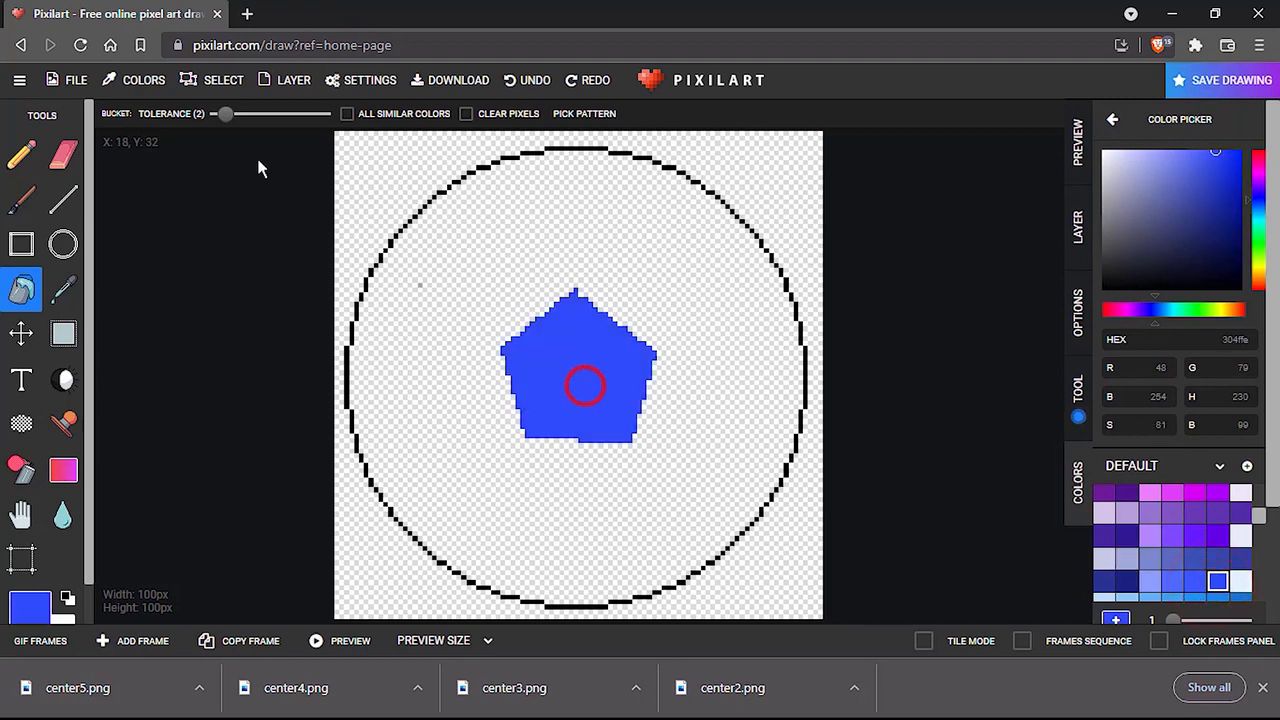
Export the blue pentagon drawing as center6.png into the center folder and close the download dialog.
left_click(76, 79)
left_click(170, 372)
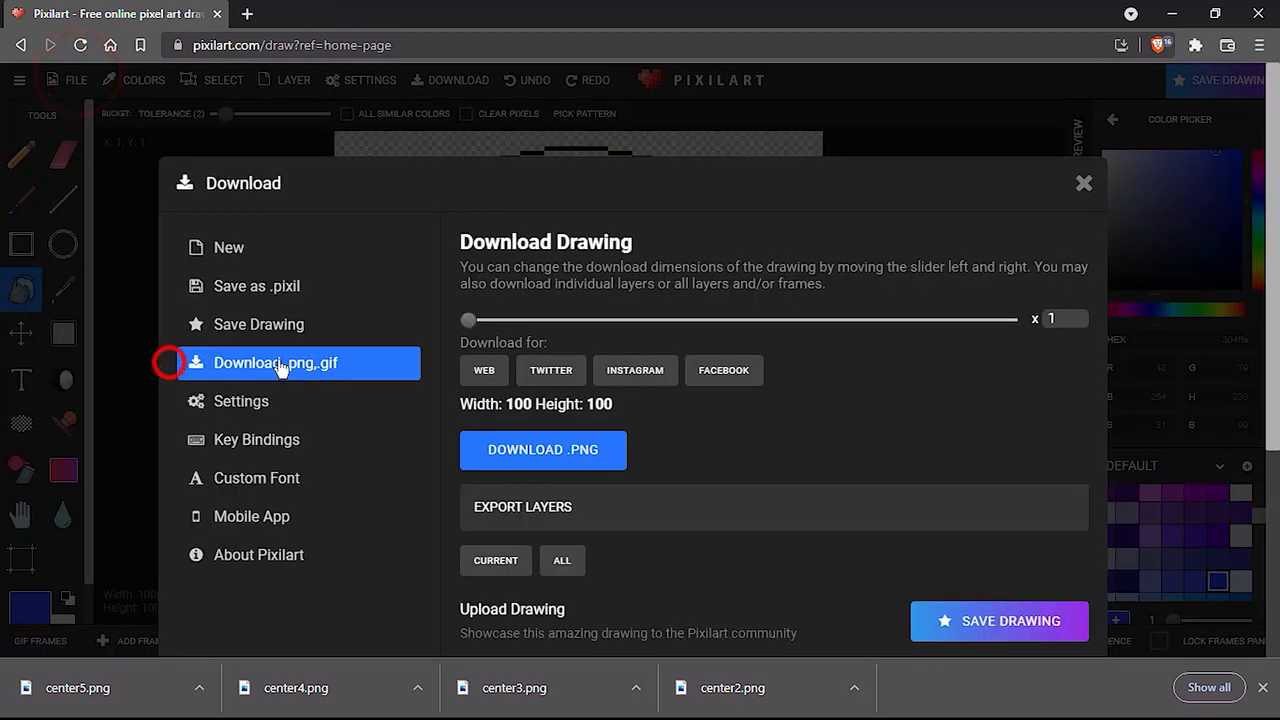
left_click(568, 447)
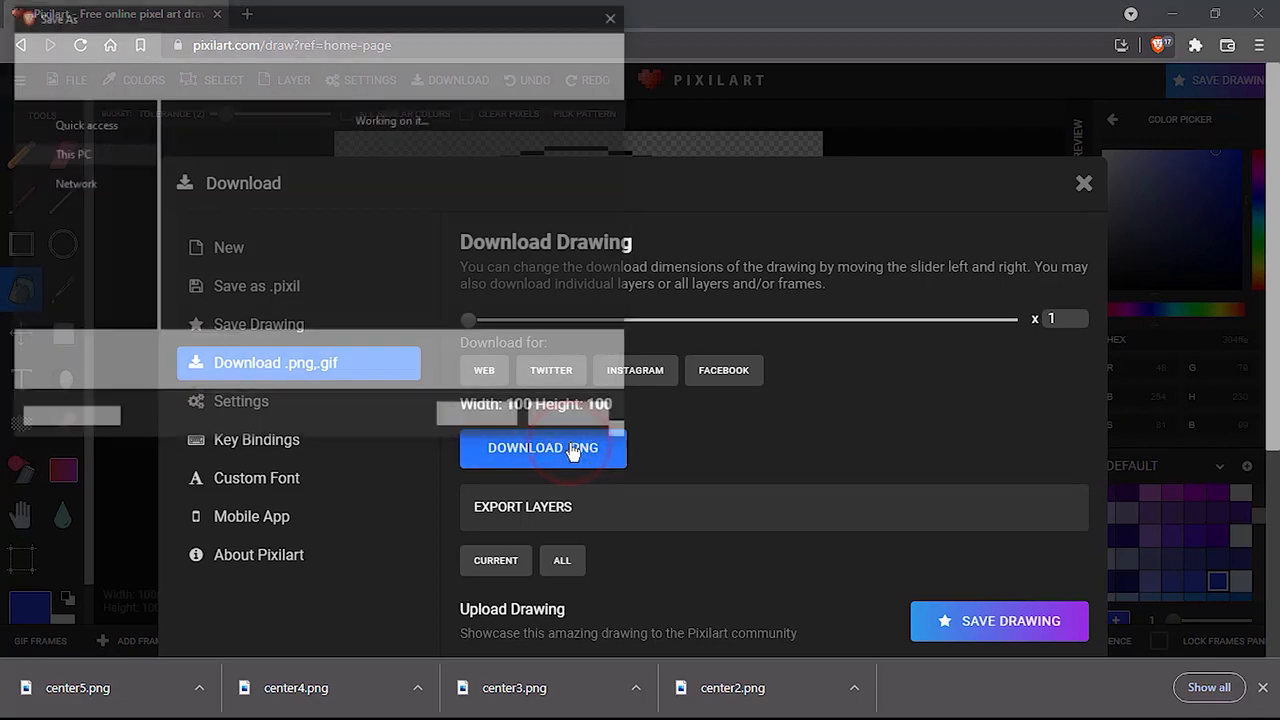
left_click(234, 257)
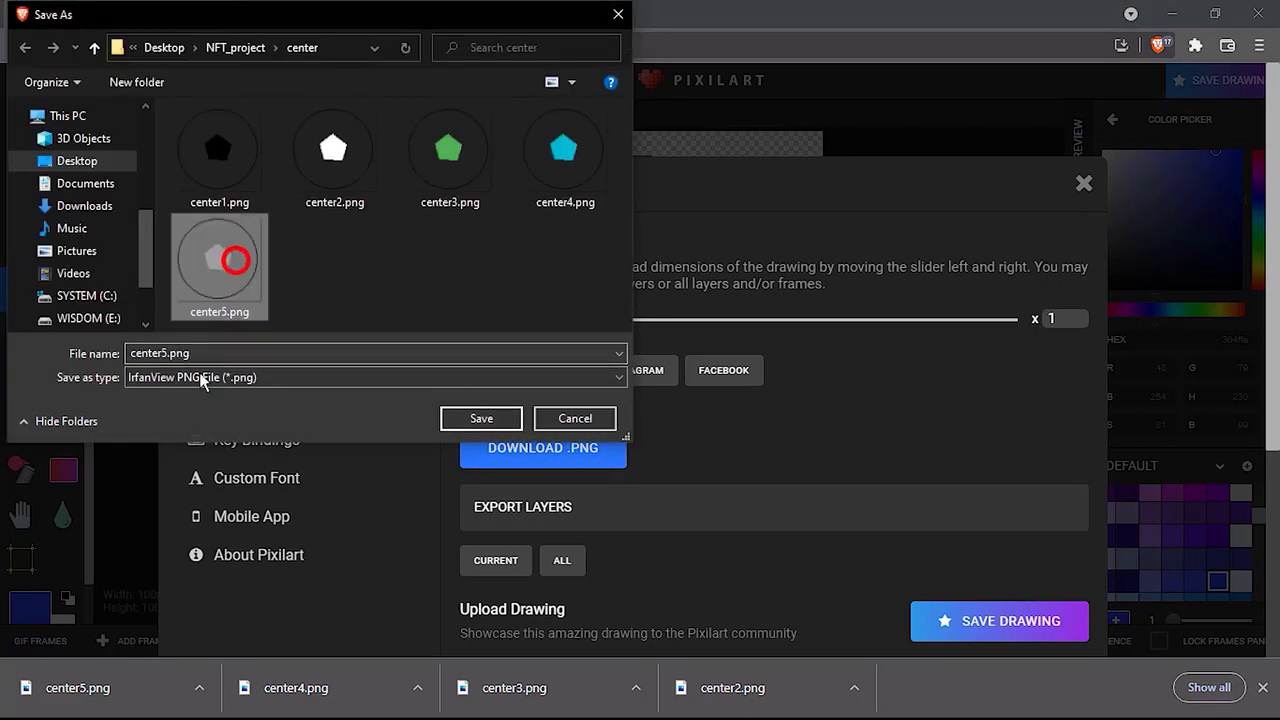
double_click(158, 345)
left_click(162, 354)
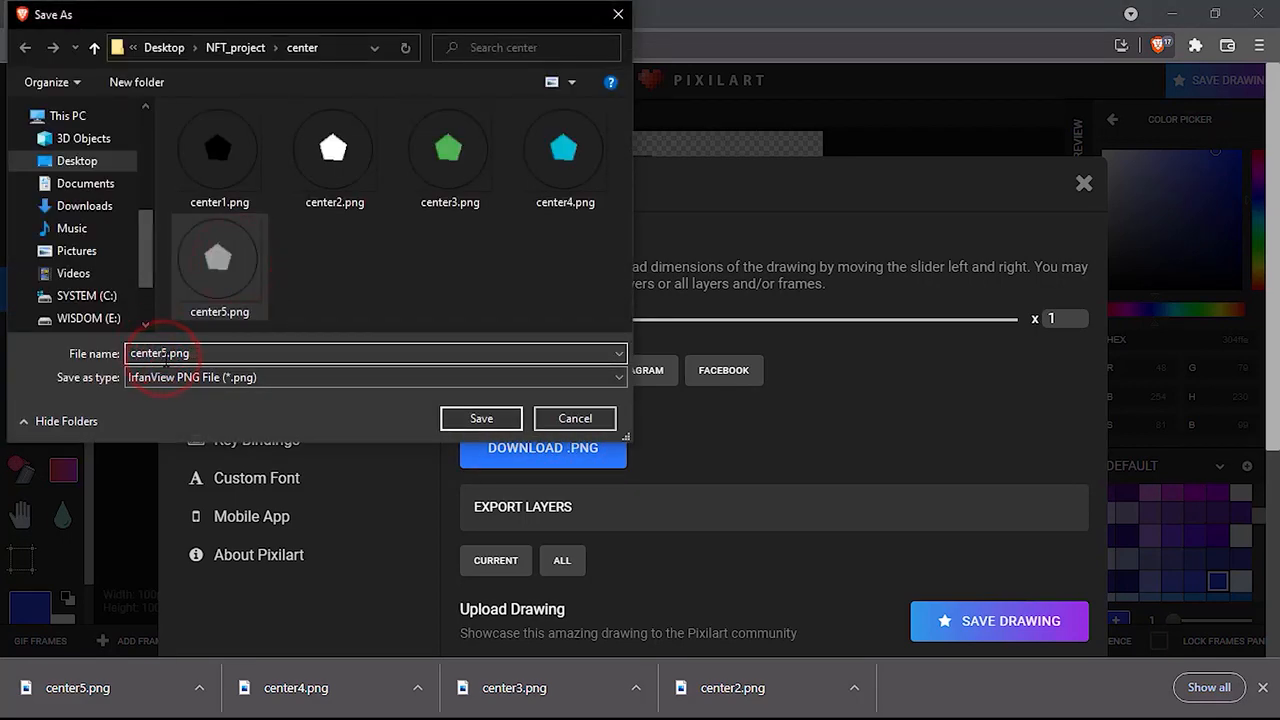
key("BackSpace")
type("6")
key("Return")
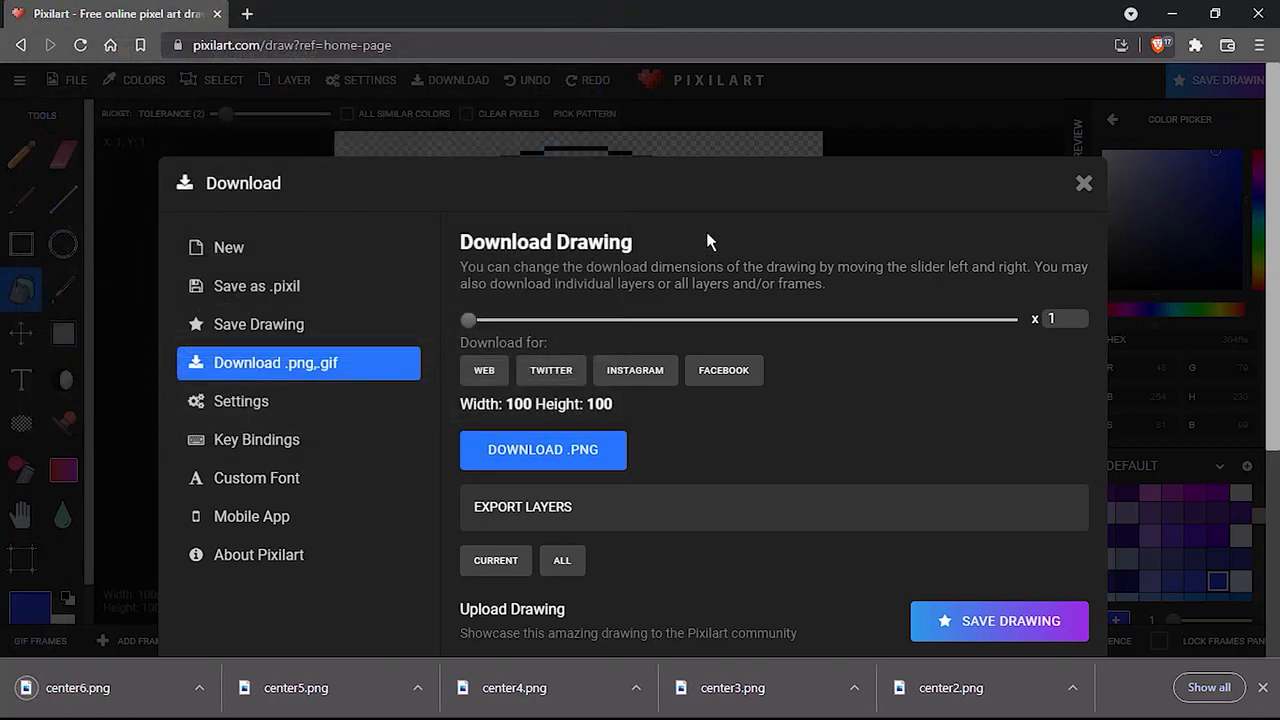
left_click(1084, 190)
Refill the central pentagon with orange ff6f00 from the default palette.
scroll(1192, 543, "down", 5)
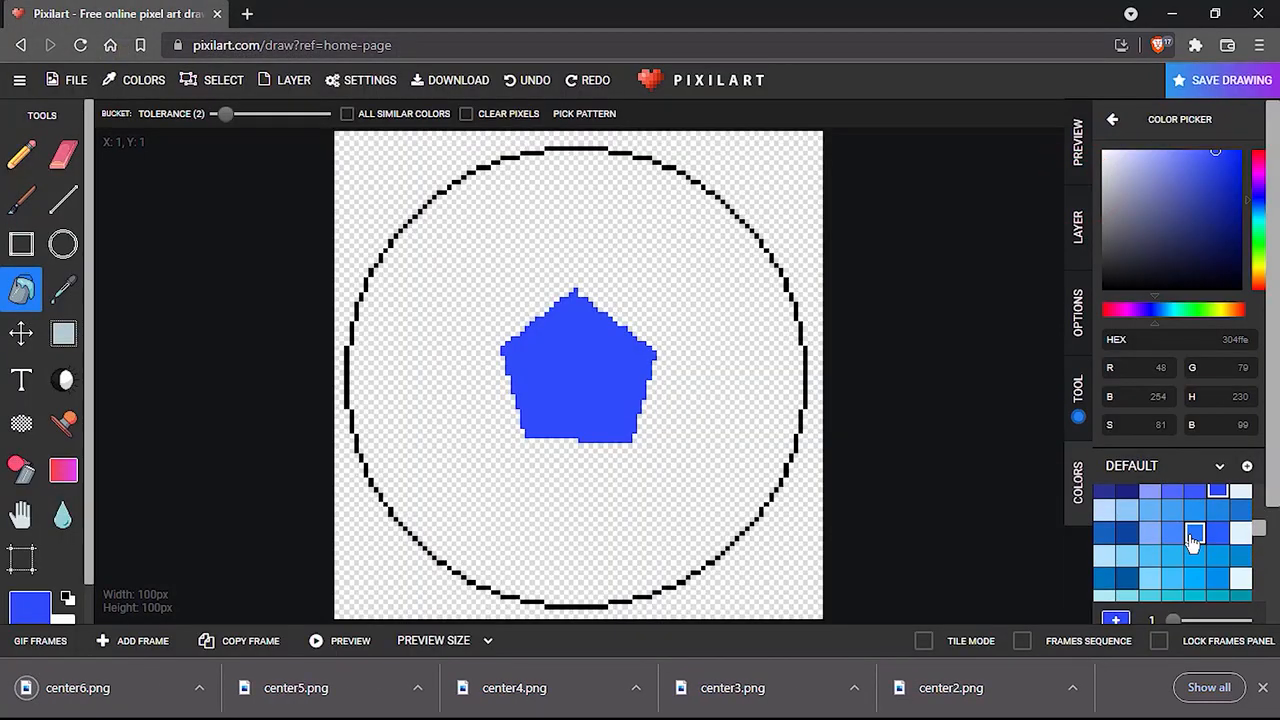
scroll(1192, 543, "down", 6)
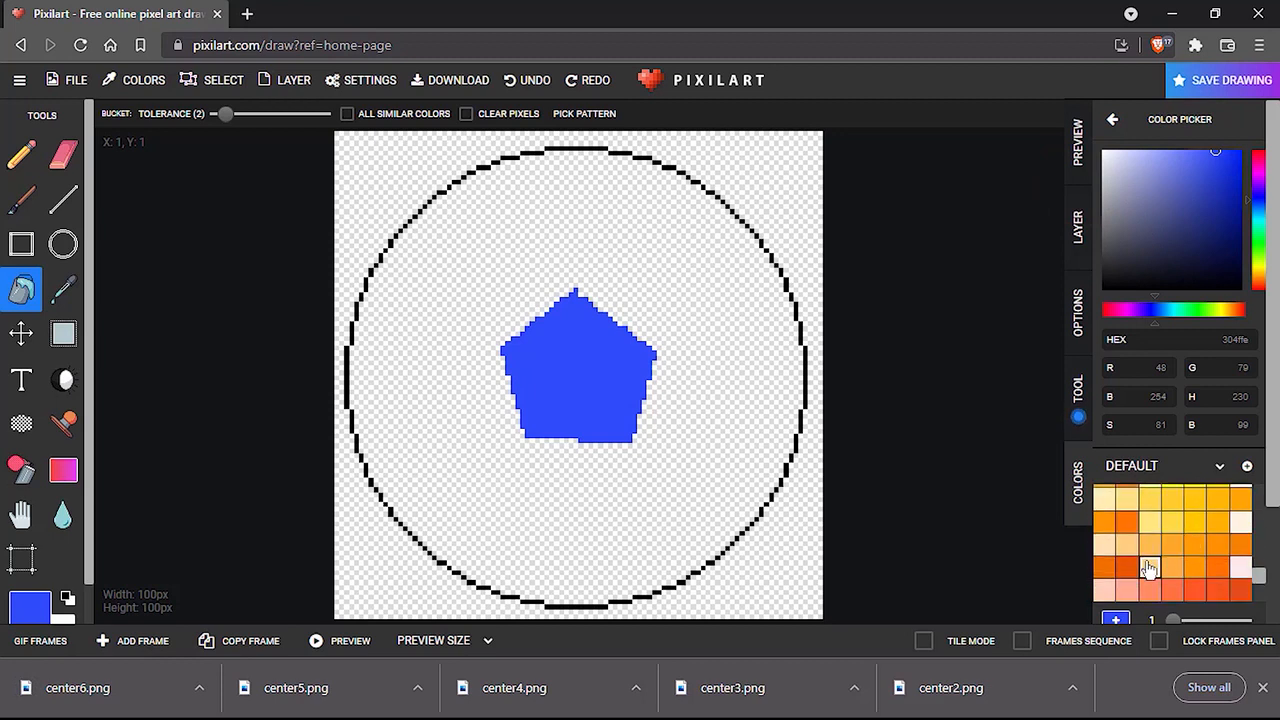
left_click(1214, 567)
left_click(582, 354)
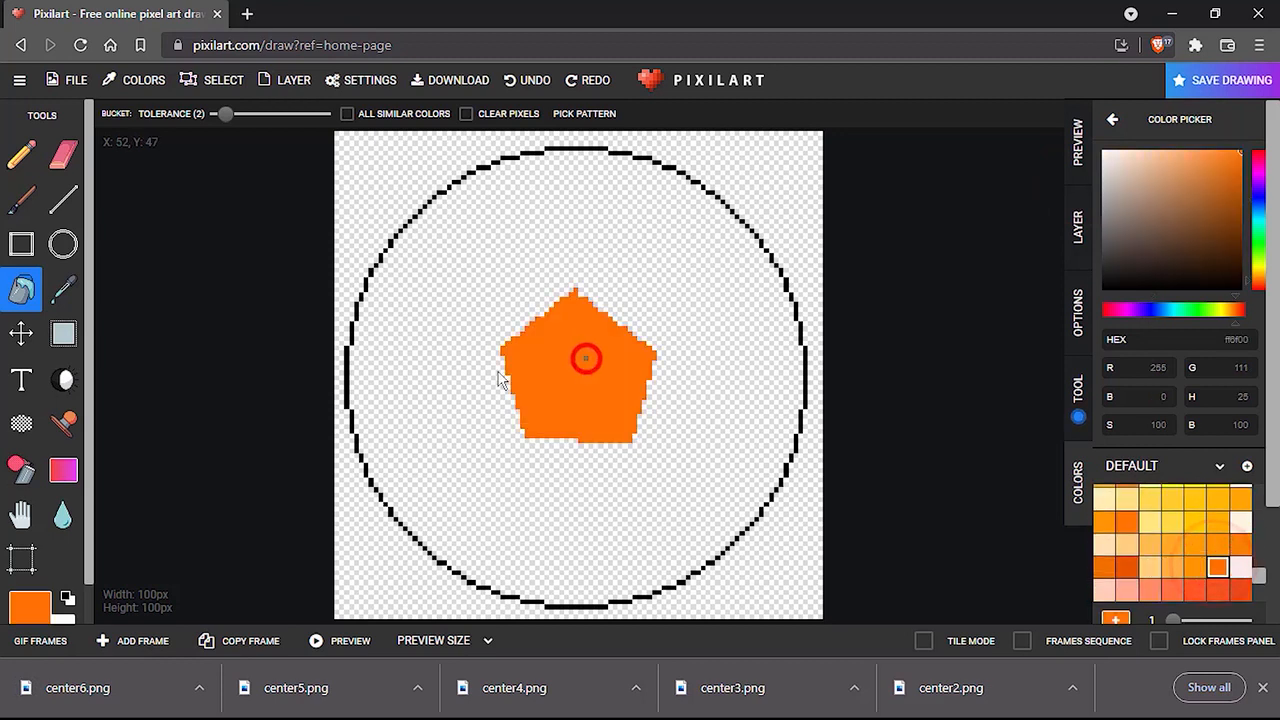
Add the text BJ in the default font at size 5 near the pentagon's lower-right corner, using dark brown 40362f.
left_click(21, 379)
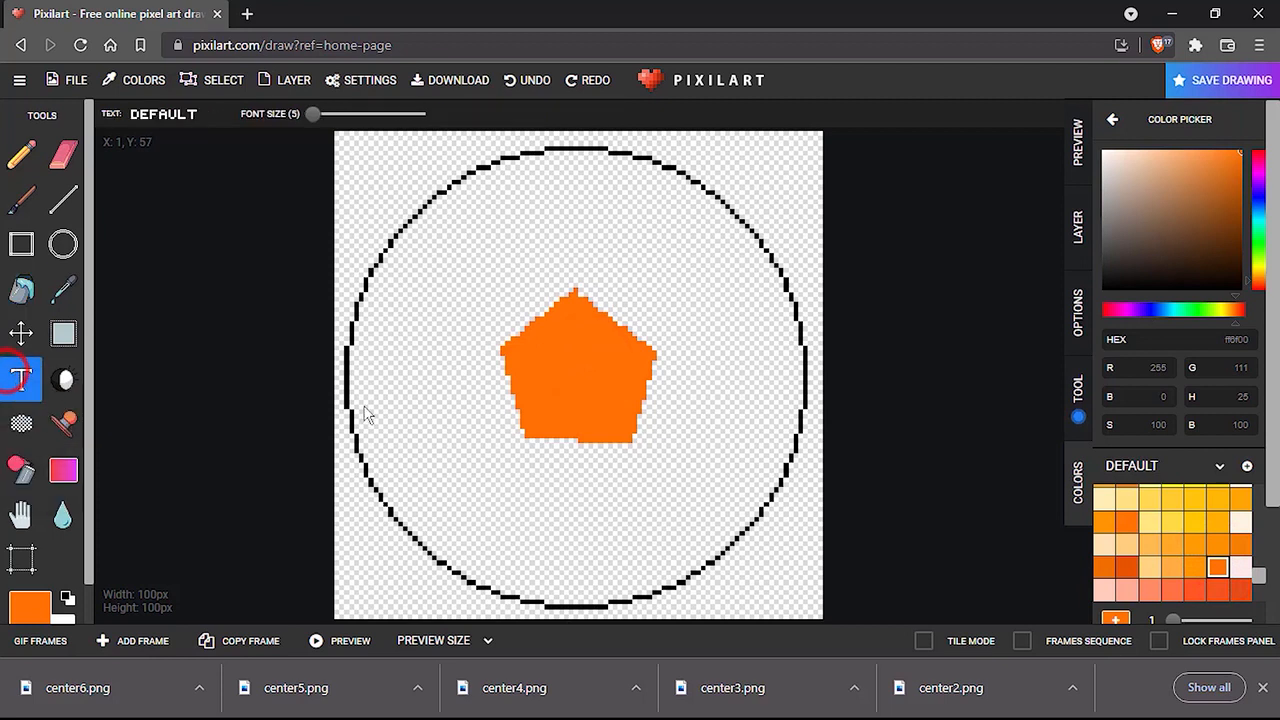
left_click(546, 409)
left_click(313, 114)
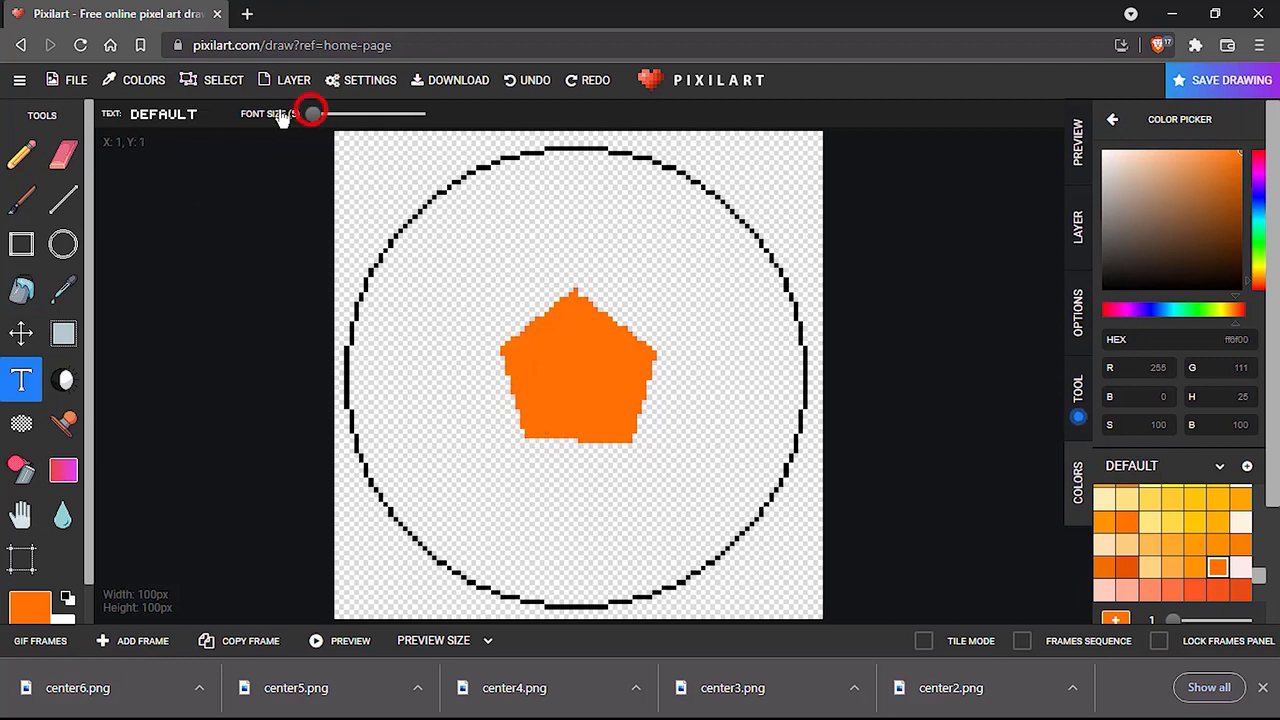
left_click(586, 420)
left_click(1138, 255)
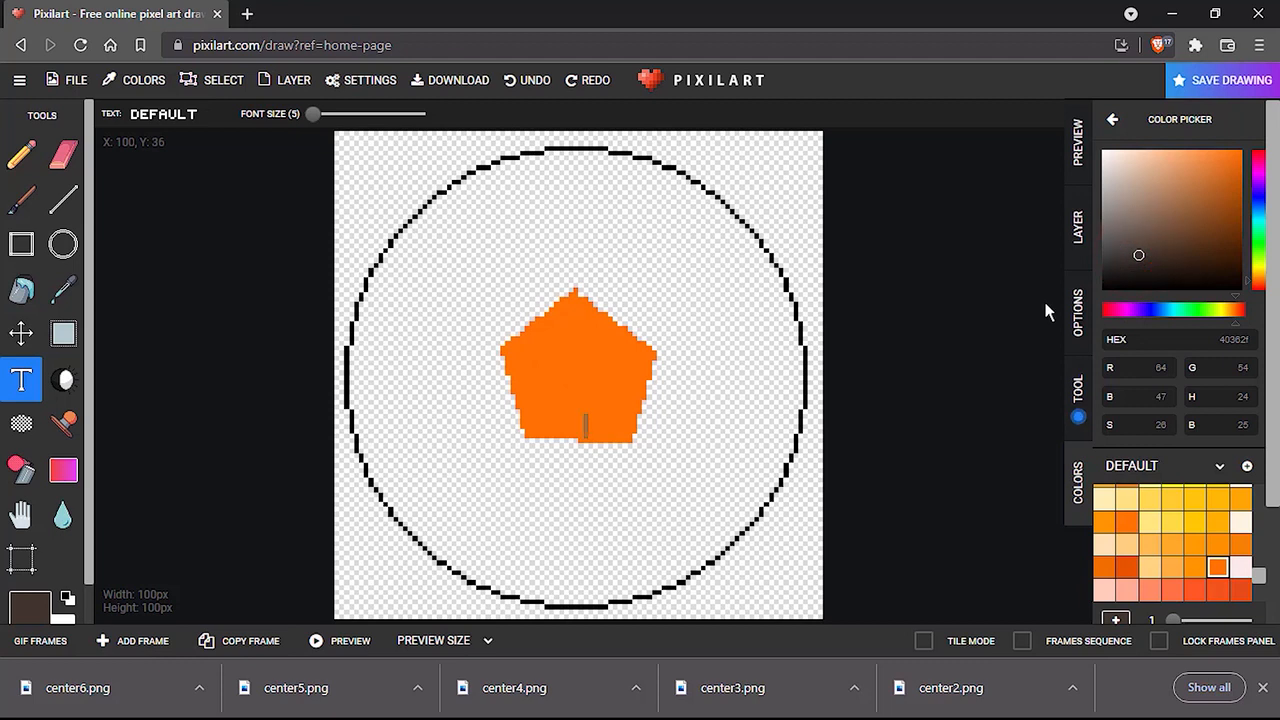
type("BK")
Try several brown shades for the BJ text and set its color to dark brown 4a2815.
left_click(1199, 178)
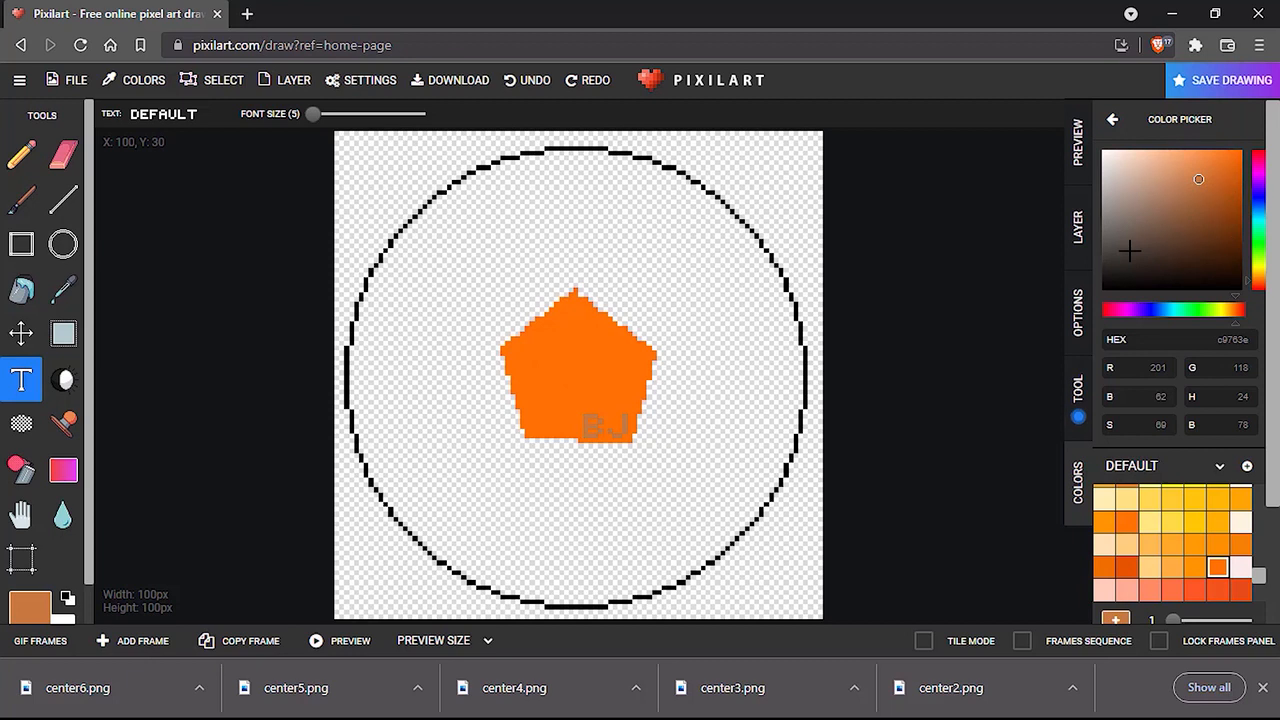
left_click(1179, 215)
type("BJ")
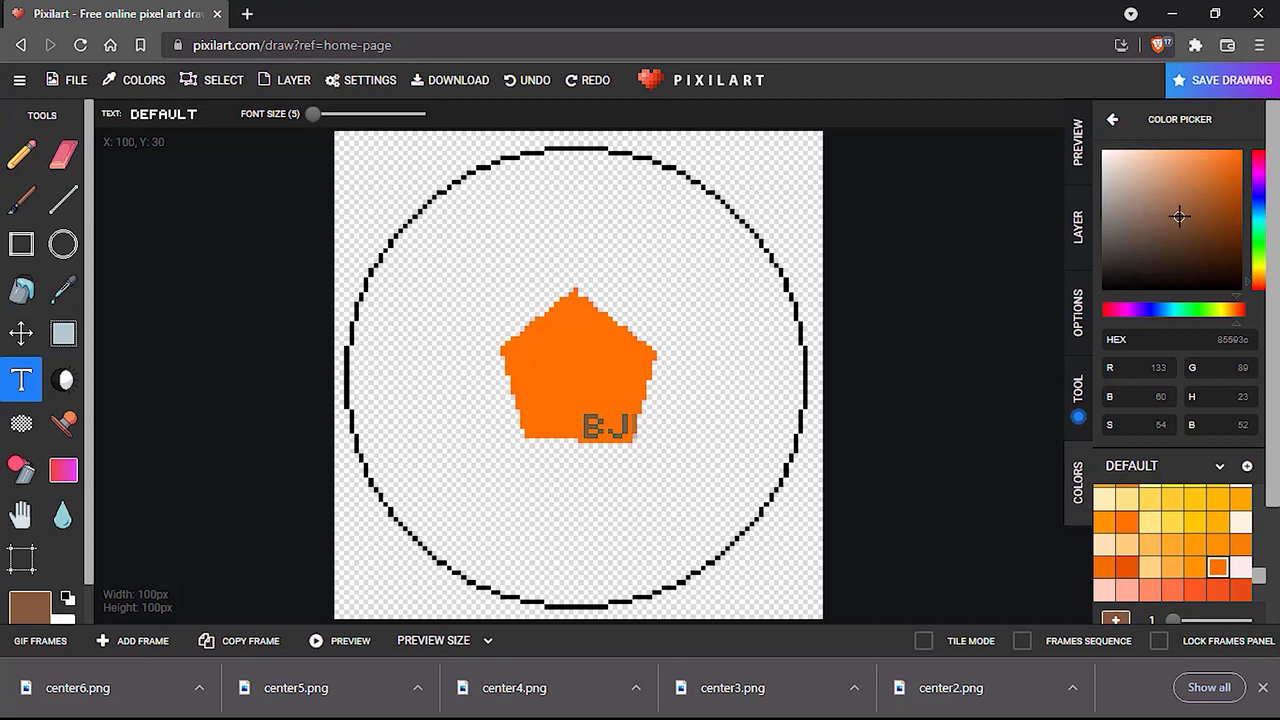
left_click(1206, 208)
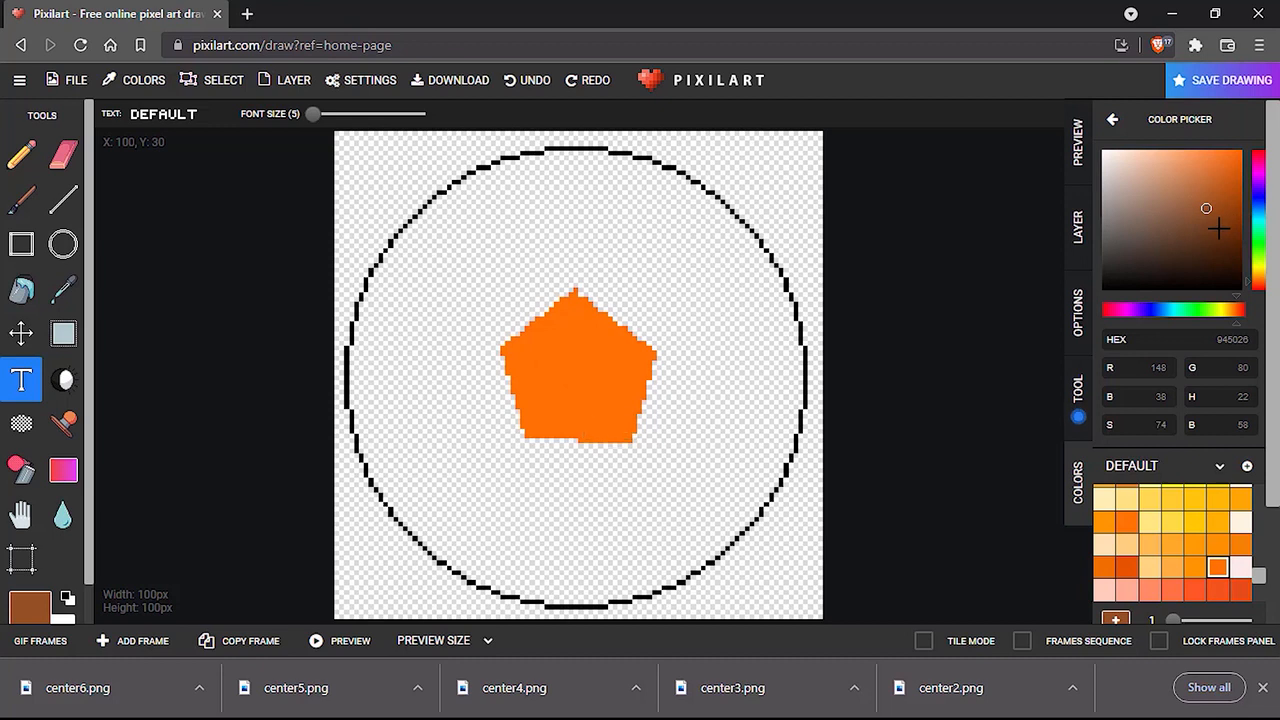
left_click(1203, 249)
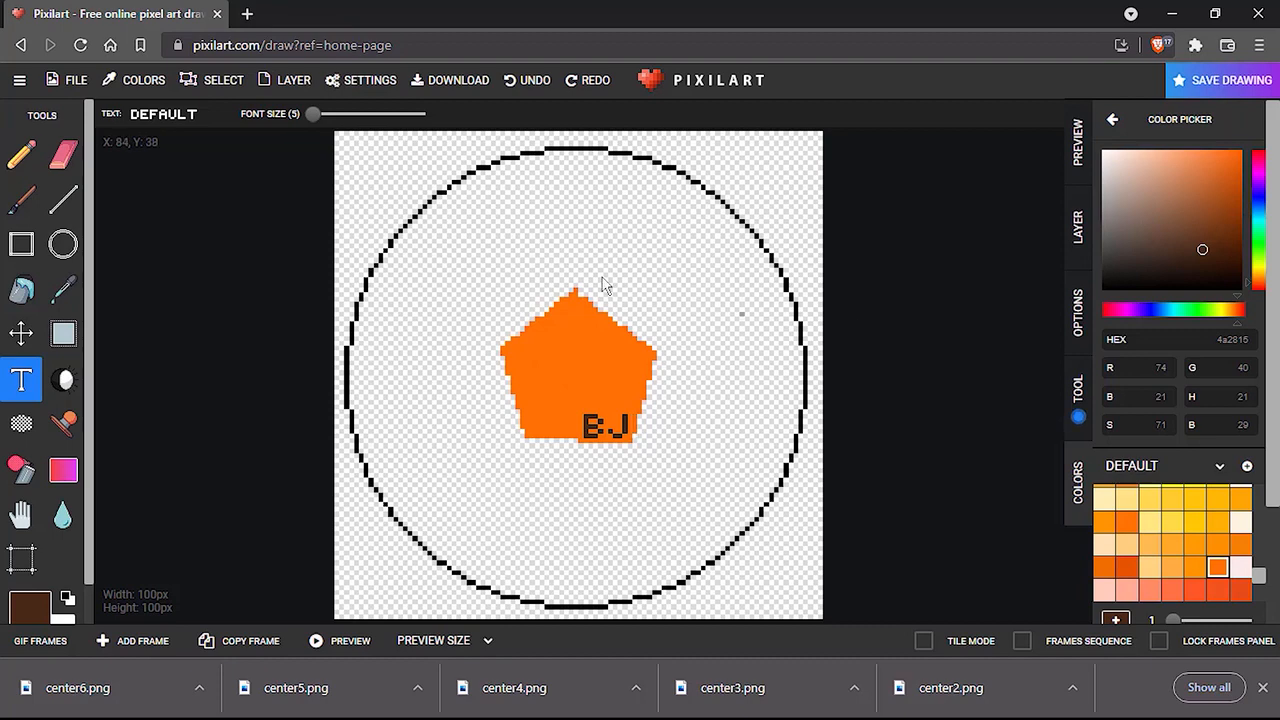
Export the orange BJ pentagon drawing as center7.png into the center folder and close the download dialog and downloads bar.
left_click(45, 80)
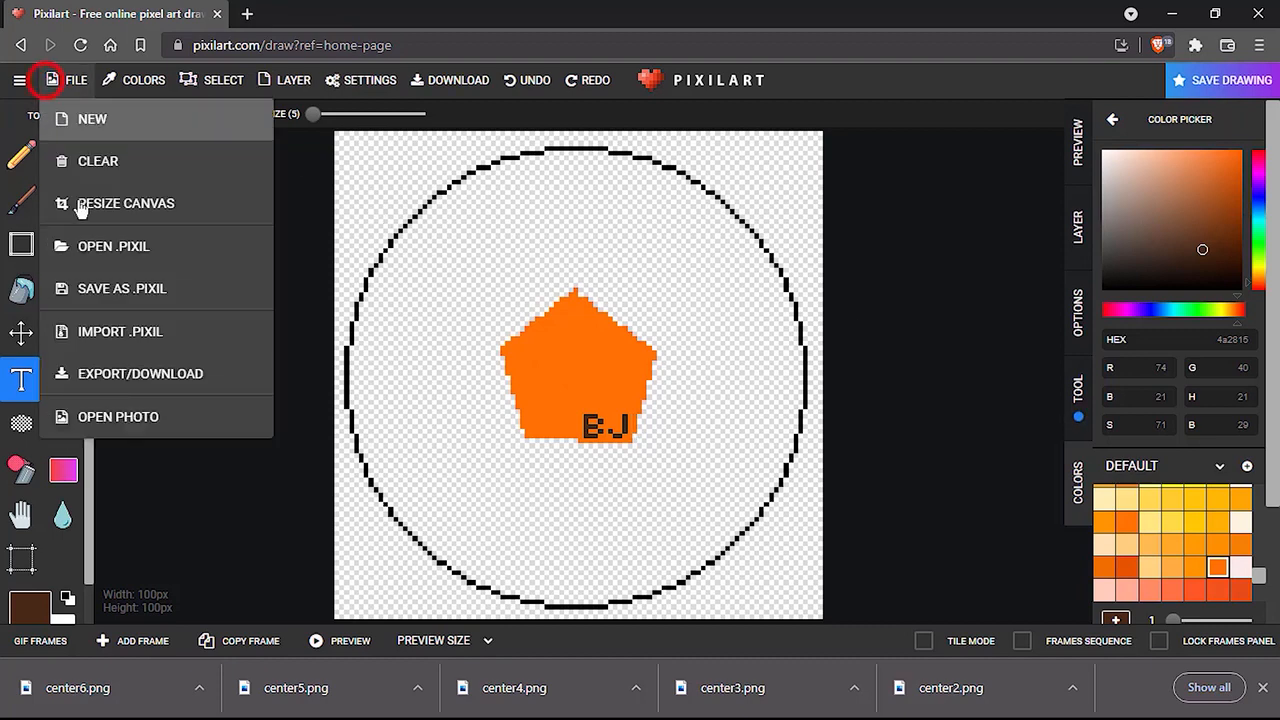
left_click(98, 374)
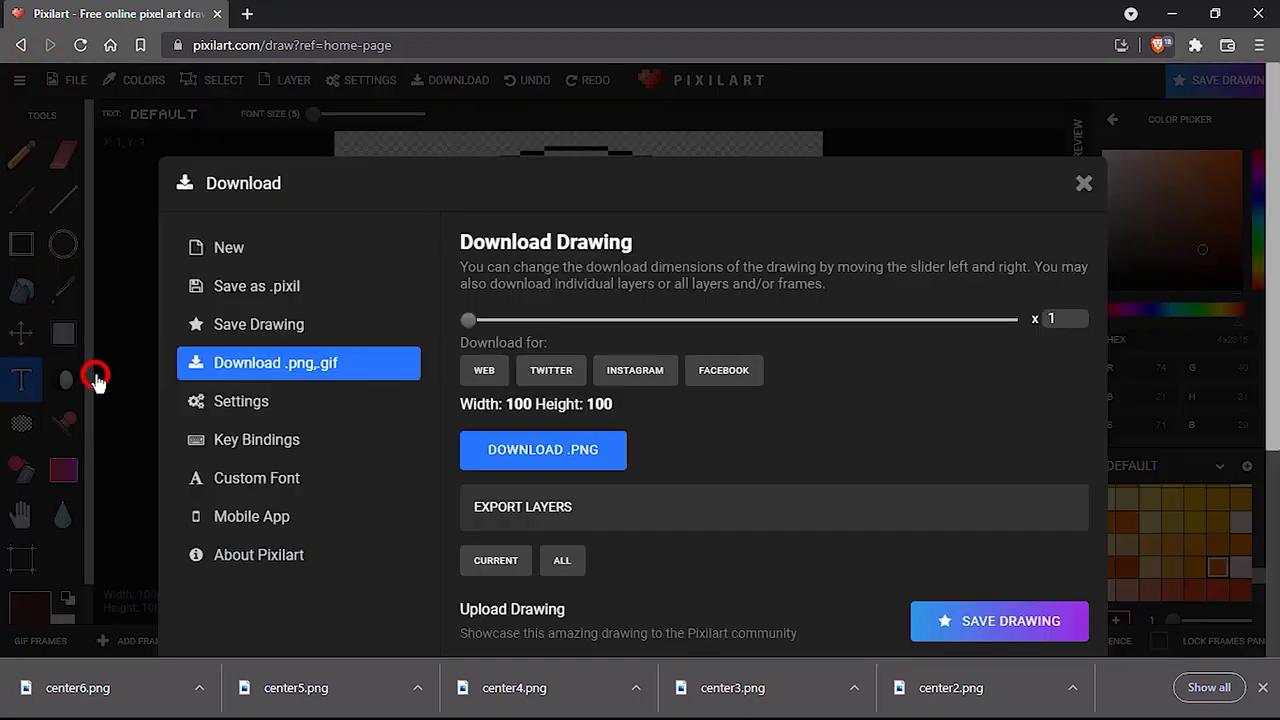
left_click(580, 450)
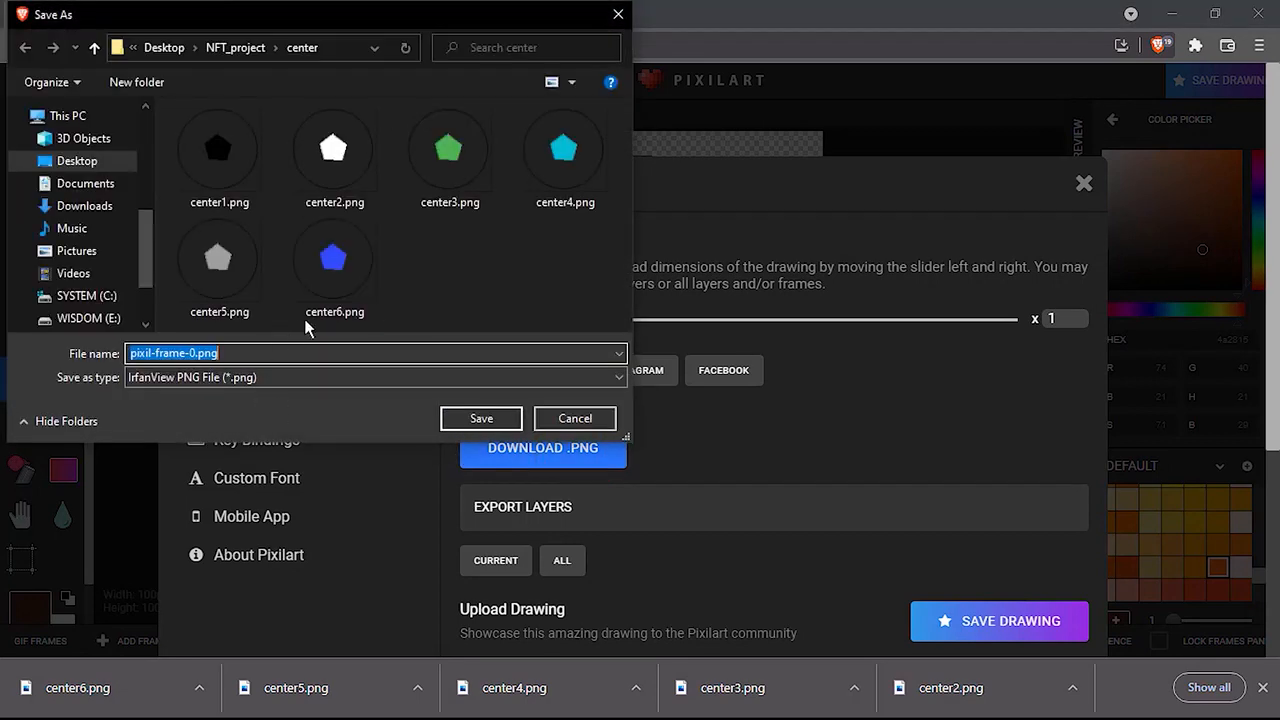
left_click(313, 305)
left_click(160, 347)
left_click(160, 353)
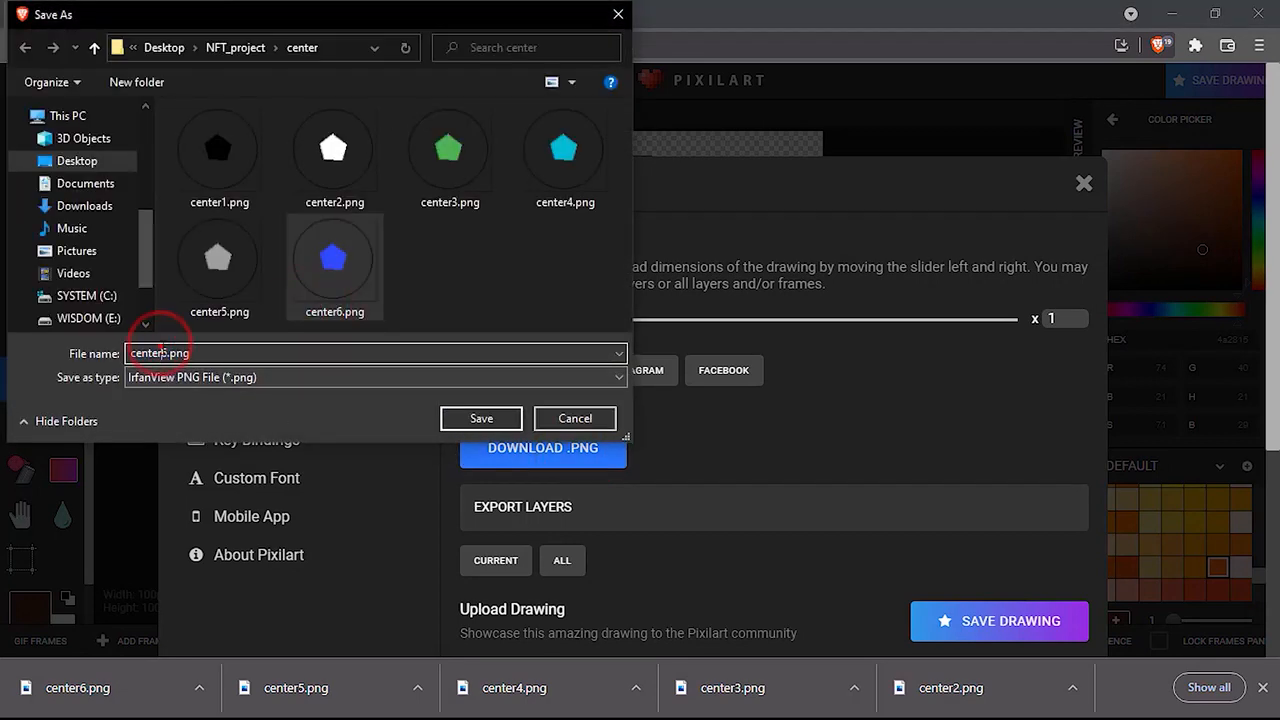
key("BackSpace")
type("7")
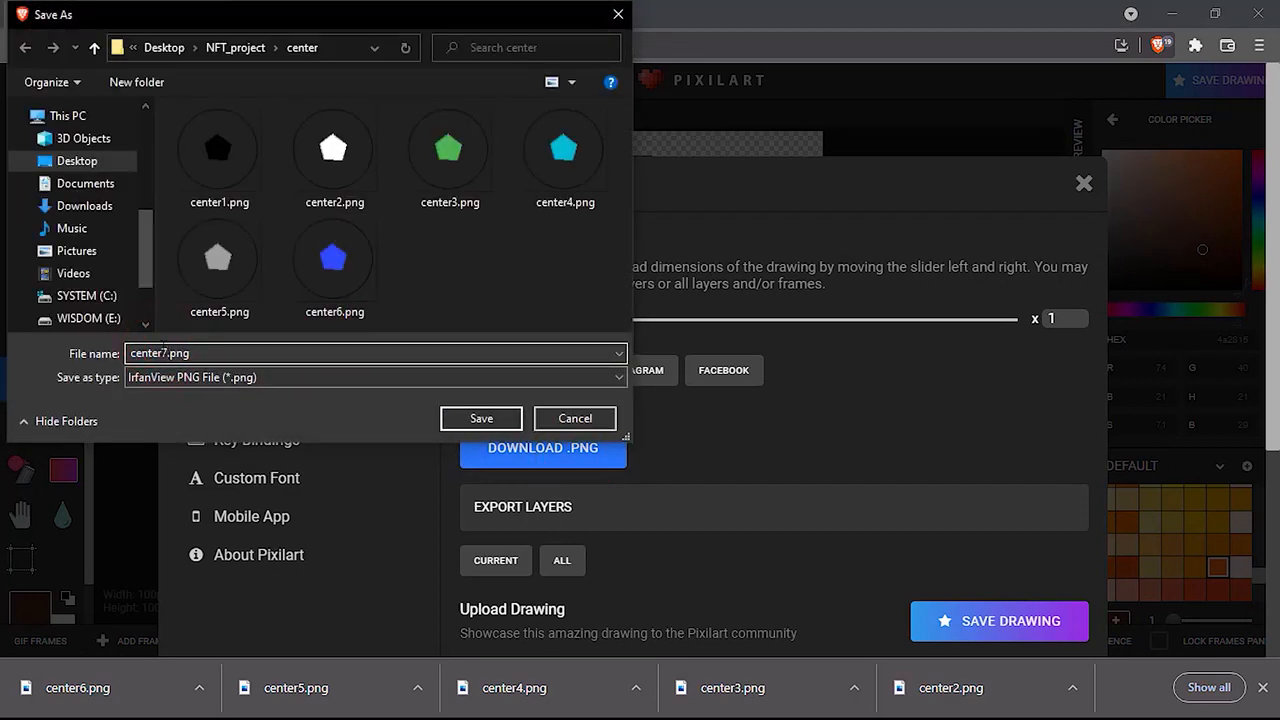
key("Return")
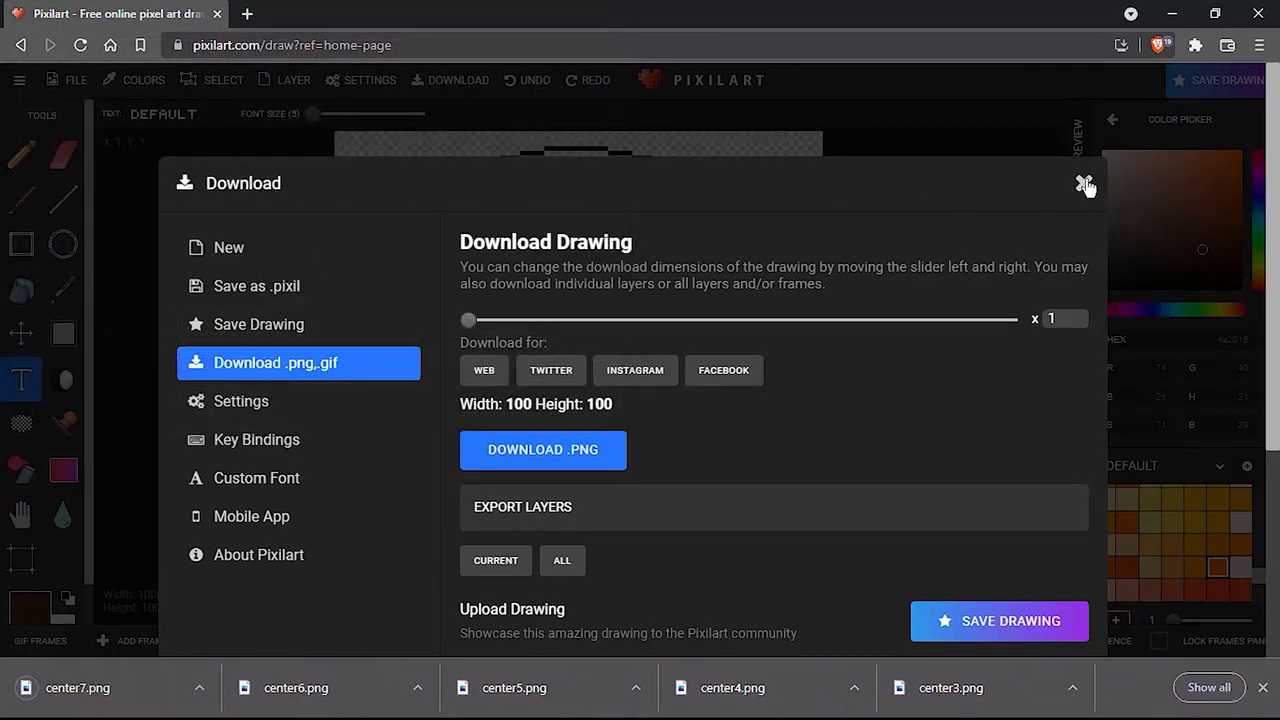
left_click(1085, 185)
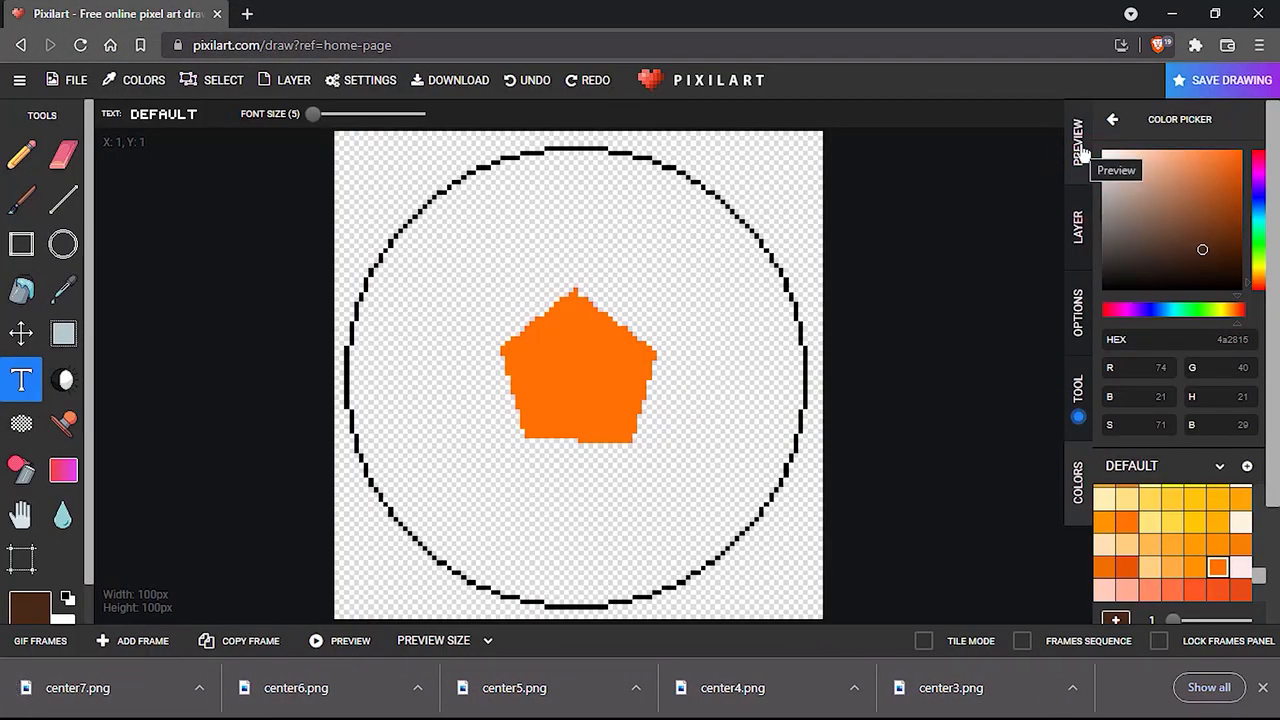
left_click(1264, 688)
Hide the MIDDLE layer, show the CORNER layer and make it active with the bucket tool ready.
left_click(1078, 128)
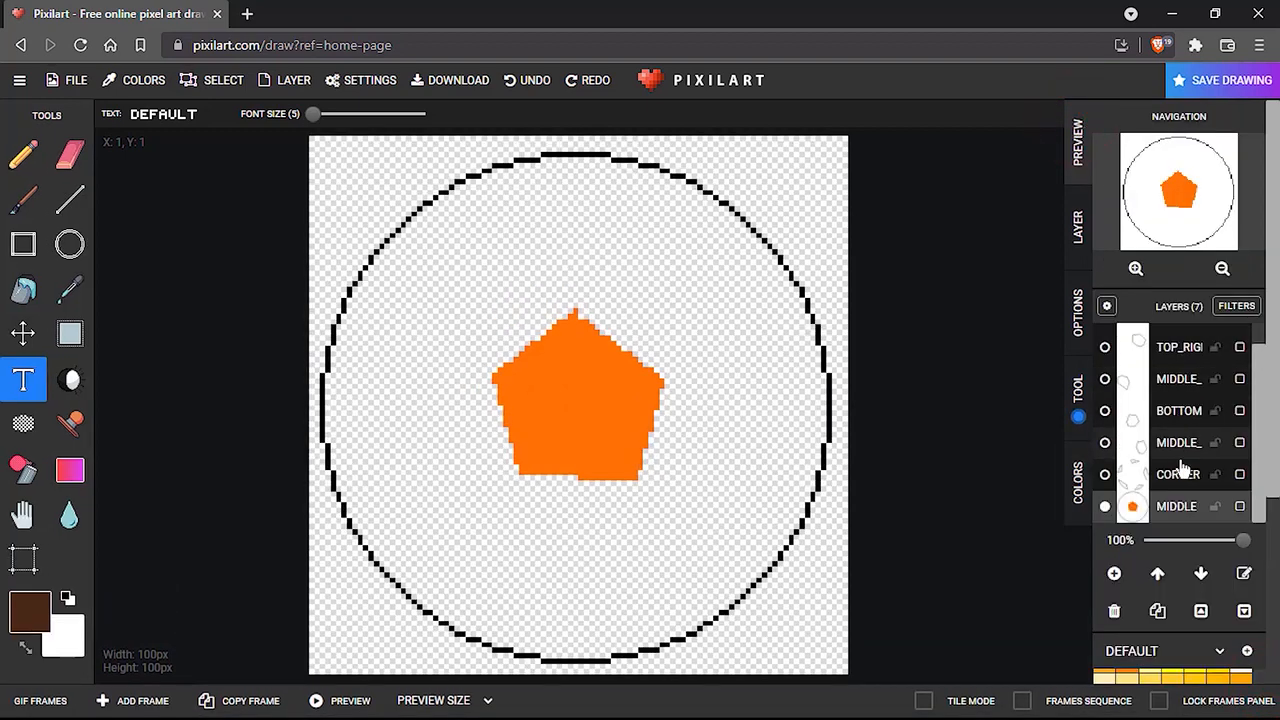
left_click(1107, 508)
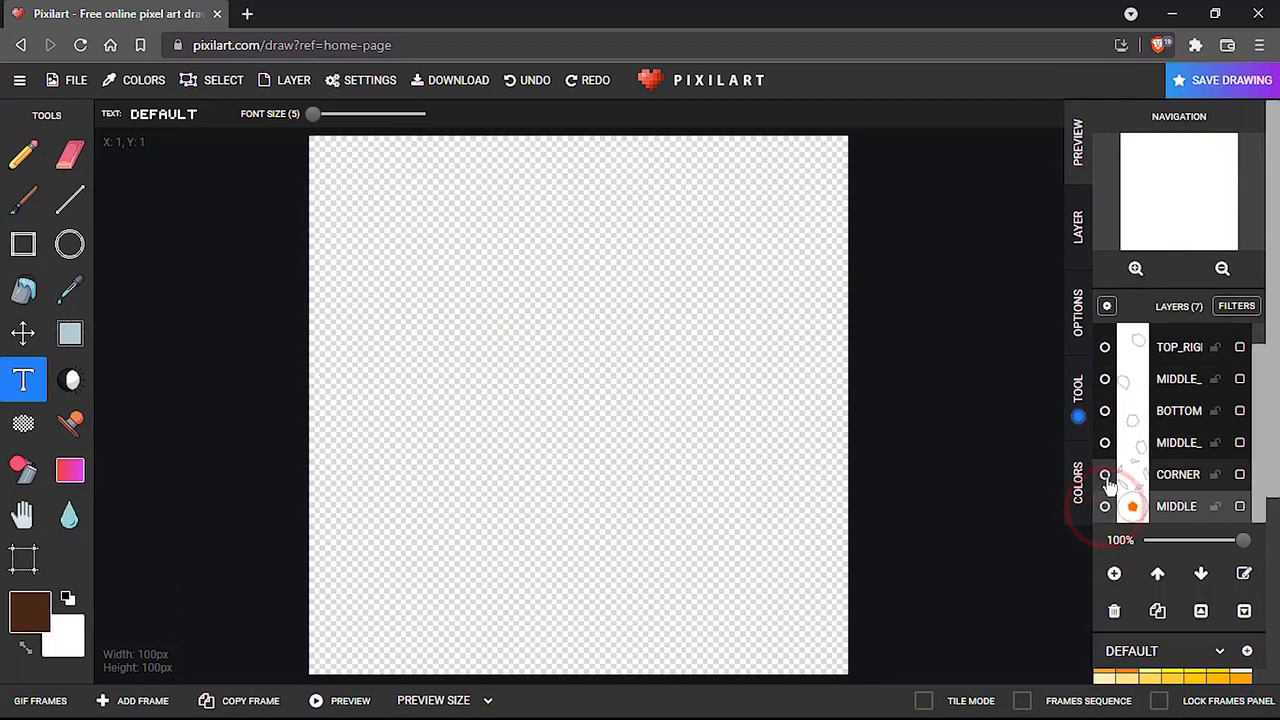
left_click(1106, 476)
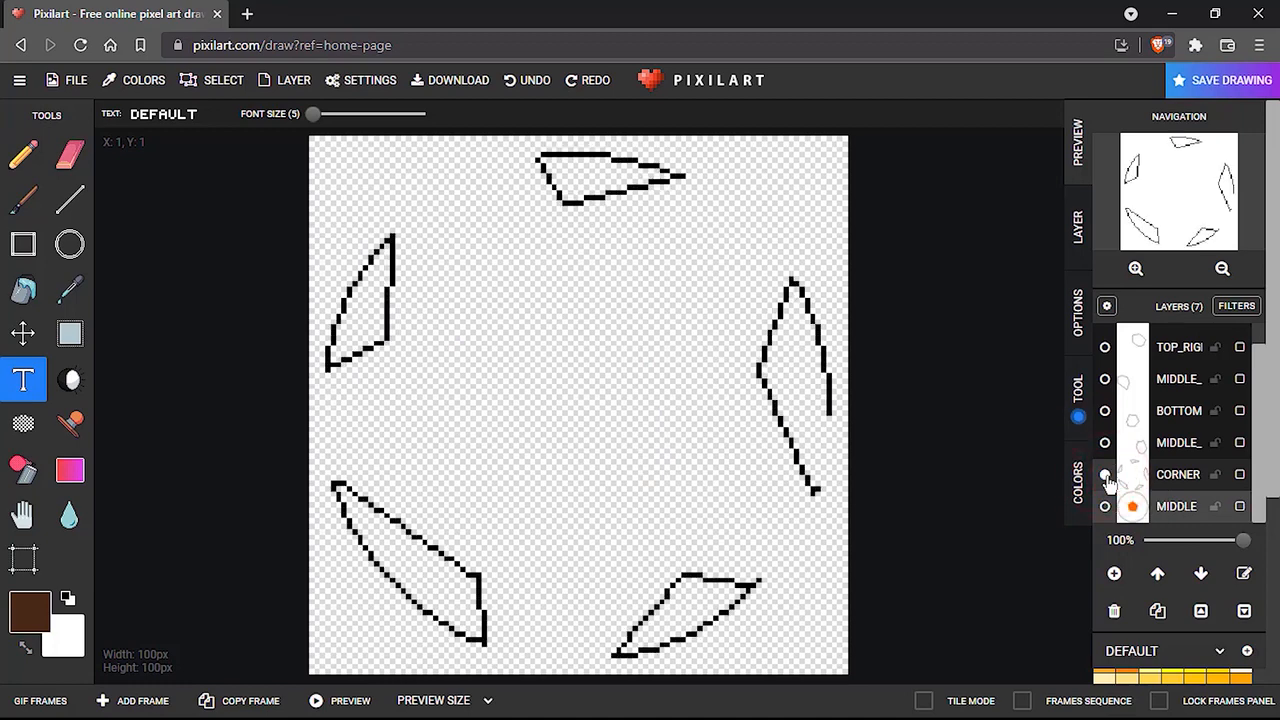
left_click(18, 287)
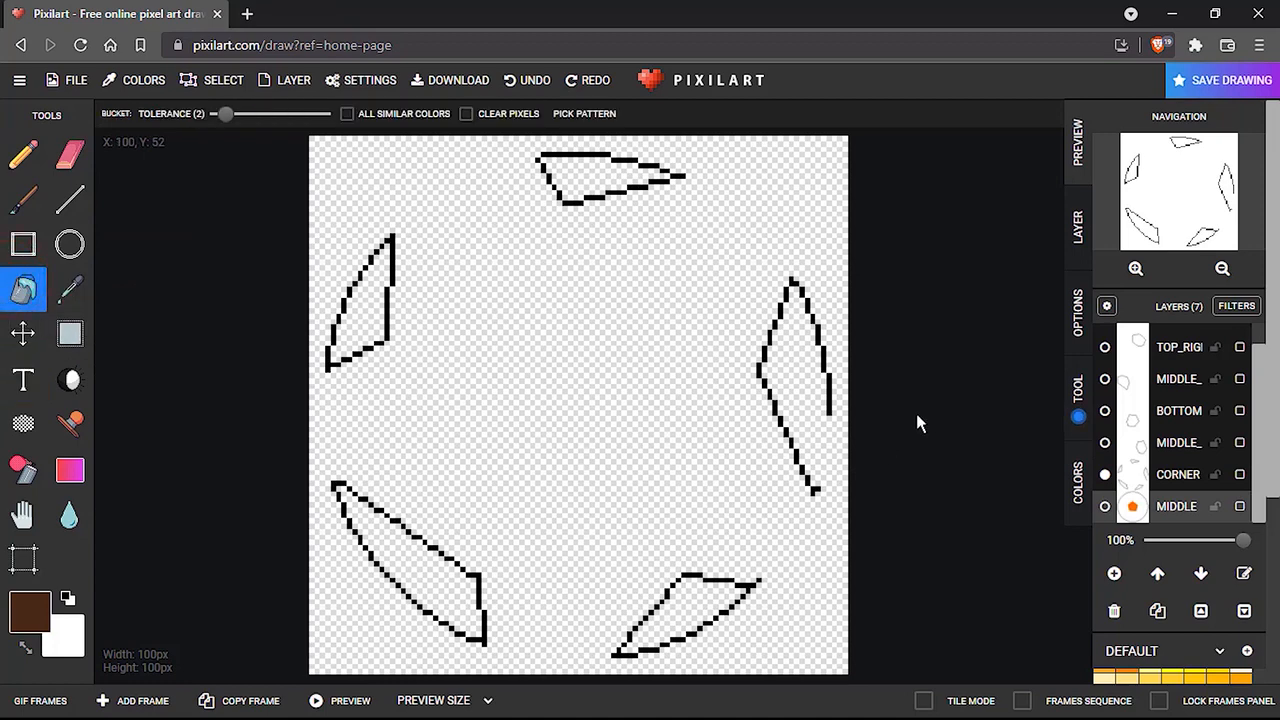
left_click(1175, 480)
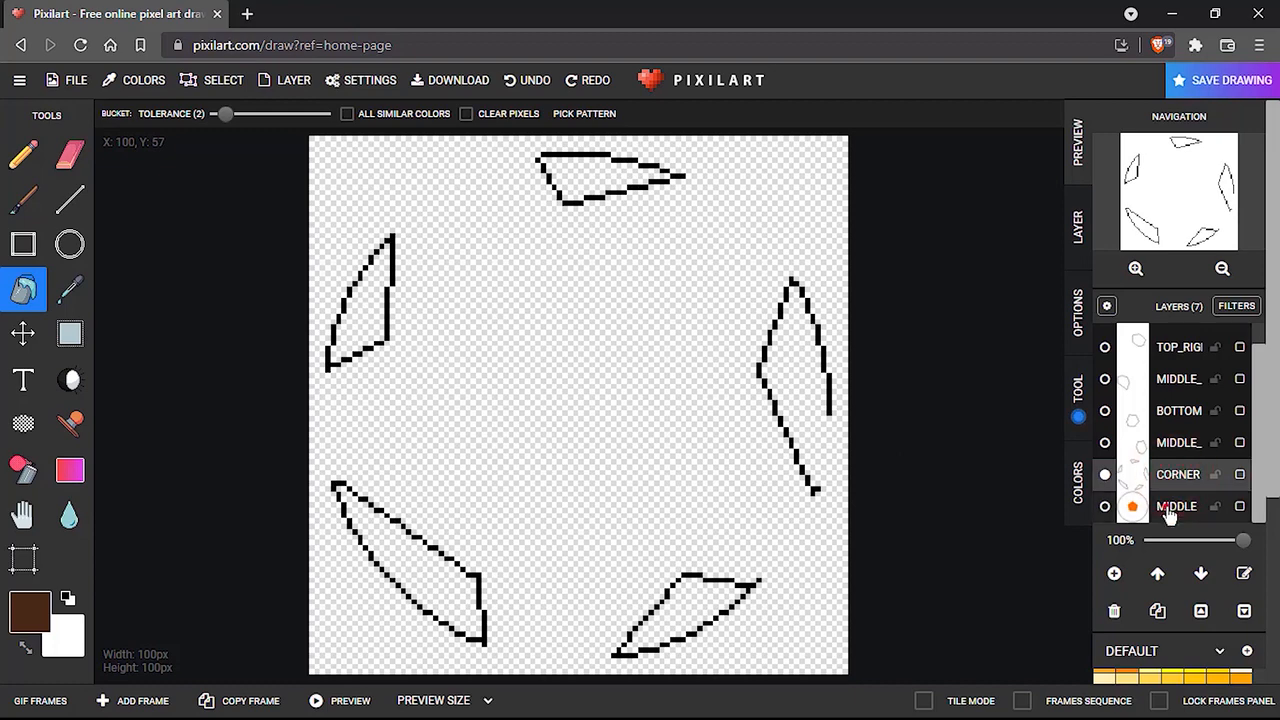
Show only the MIDDLE layer and copy its circle and pentagon with a nearly full-canvas selection of about 98 by 99 px.
left_click(1170, 510)
left_click(1105, 508)
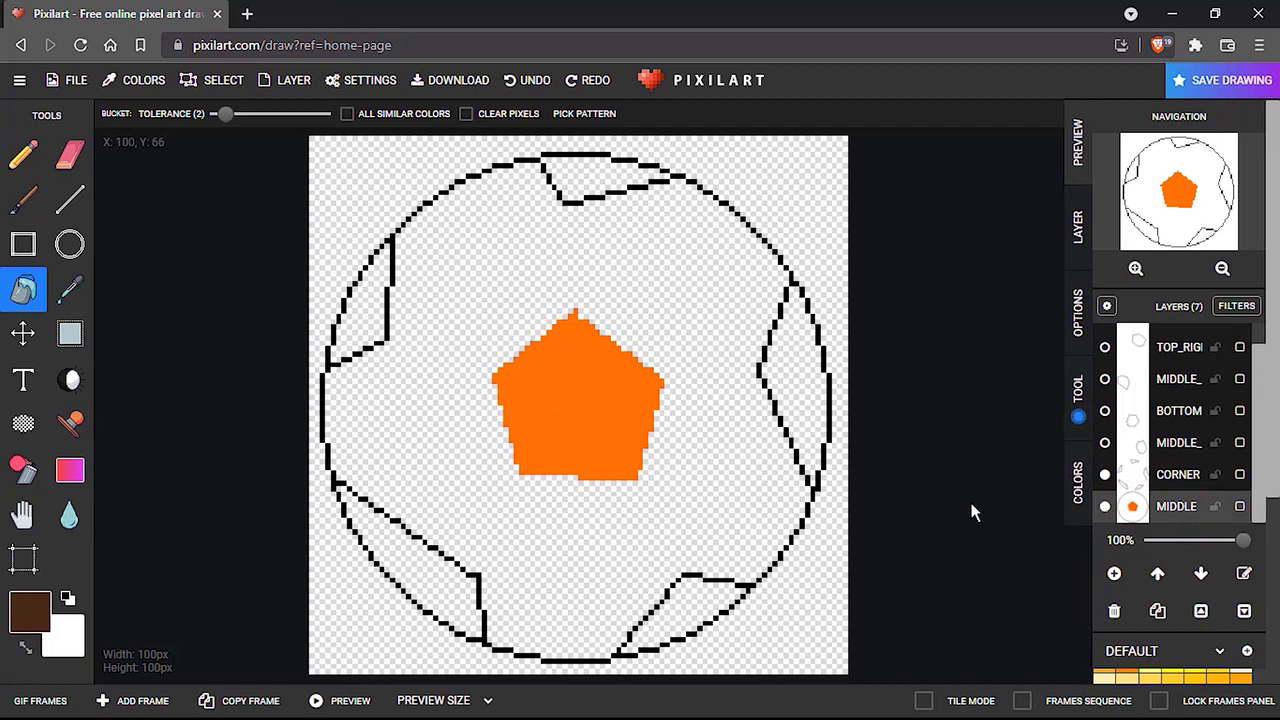
left_click(1105, 474)
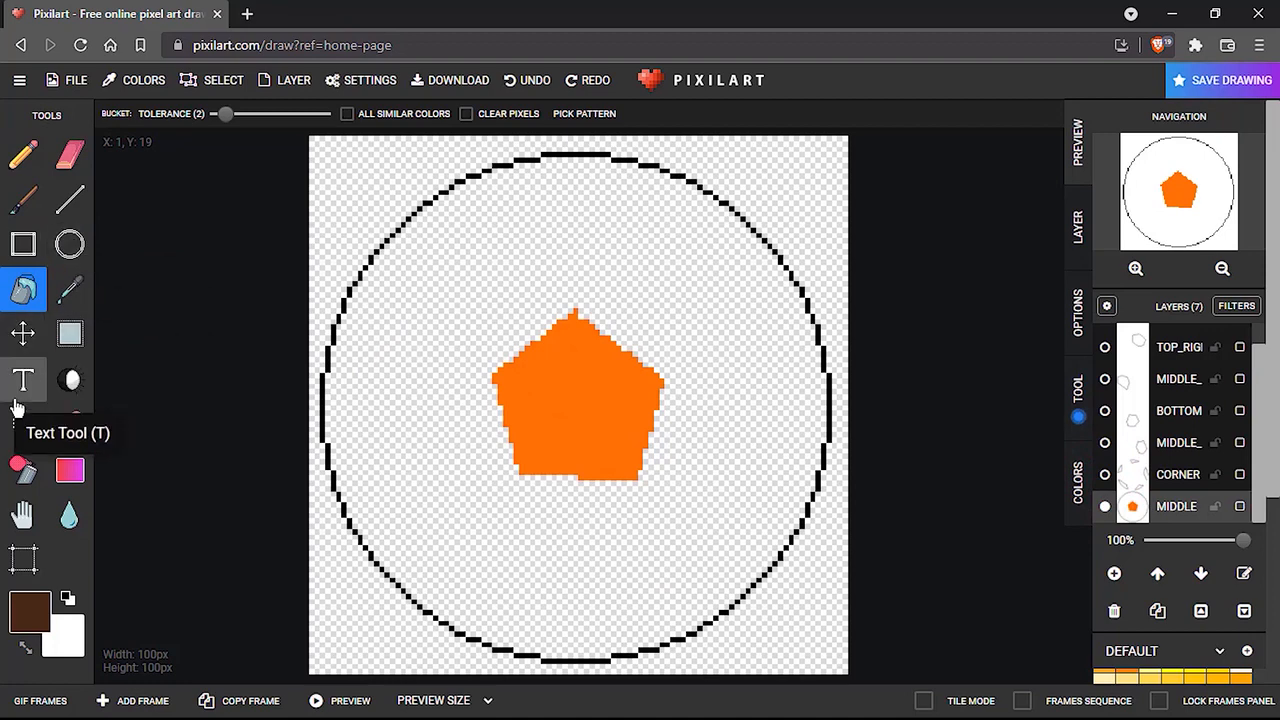
left_click(68, 330)
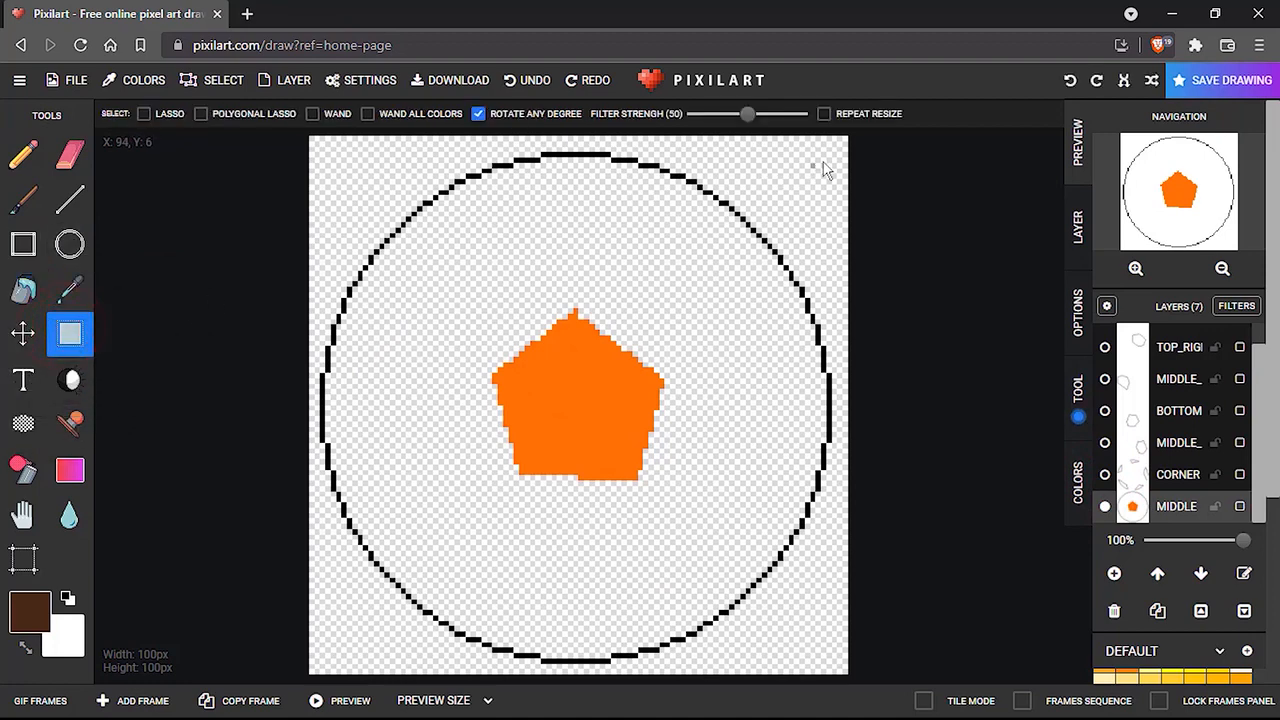
left_click_drag(840, 146, 304, 680)
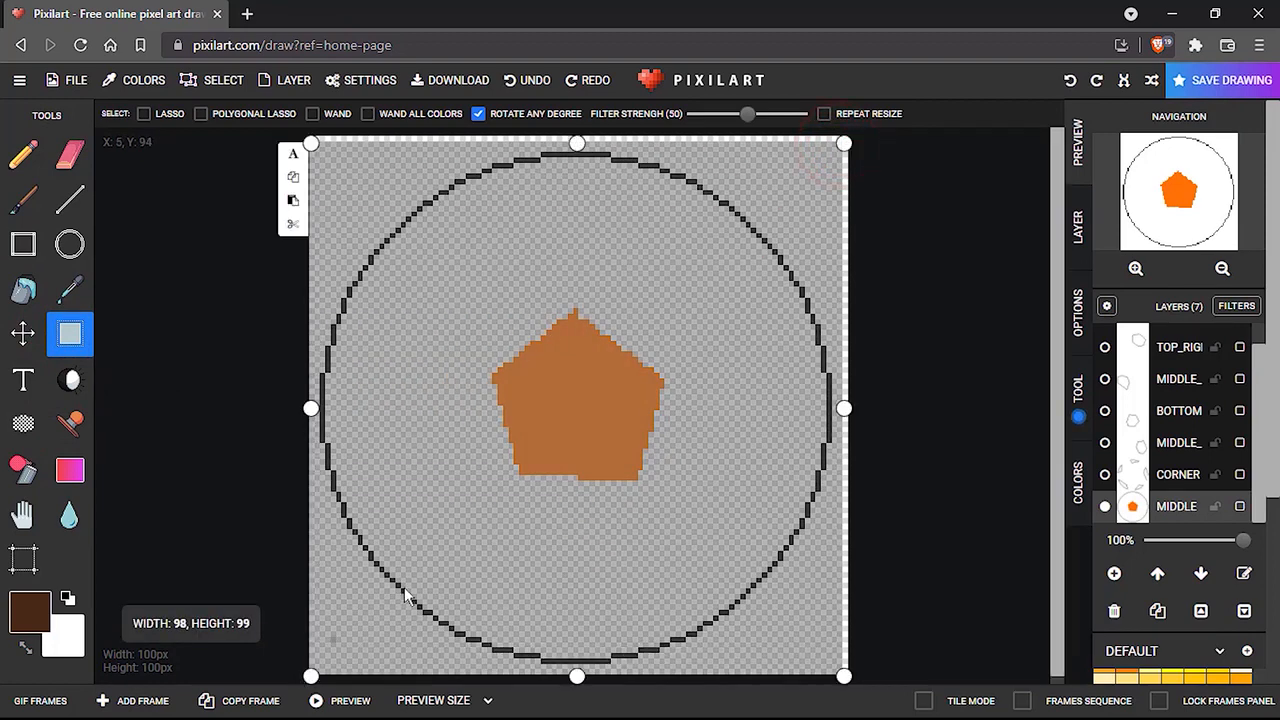
left_click(448, 440)
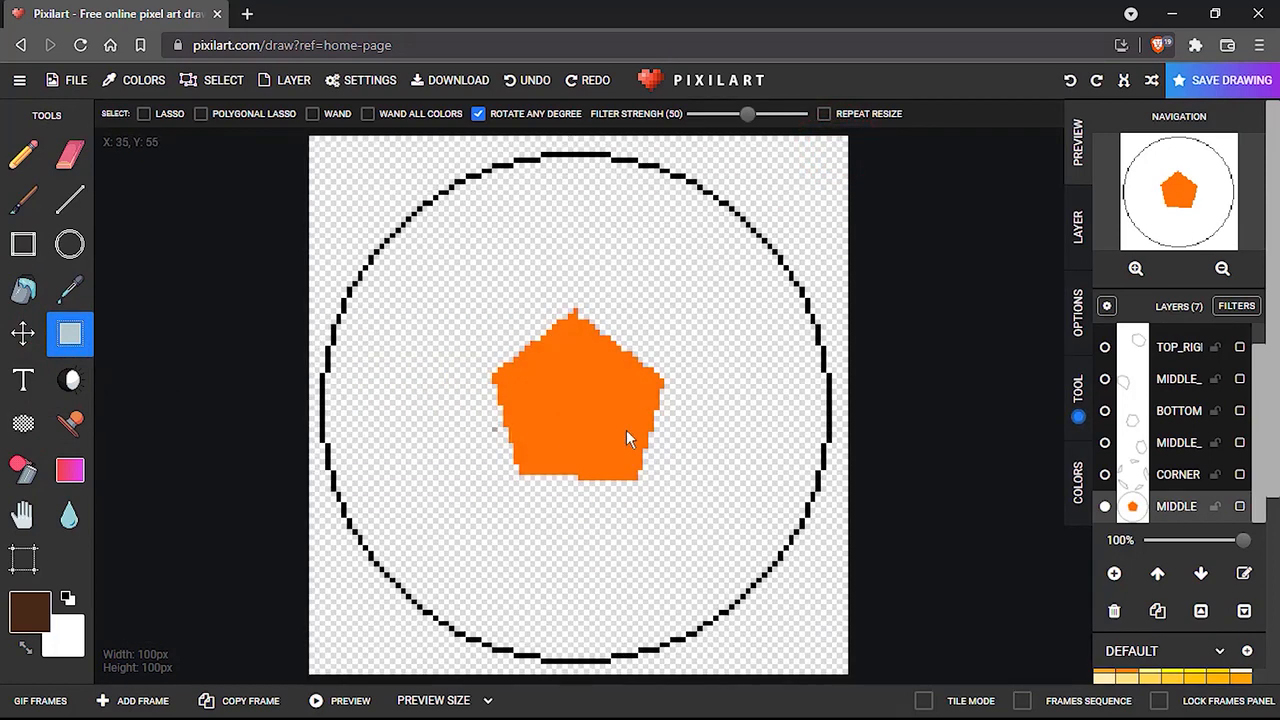
Hide the MIDDLE layer and paste the copied circle and pentagon onto the visible CORNER layer, aligning the circle with the corner pieces.
left_click(1105, 506)
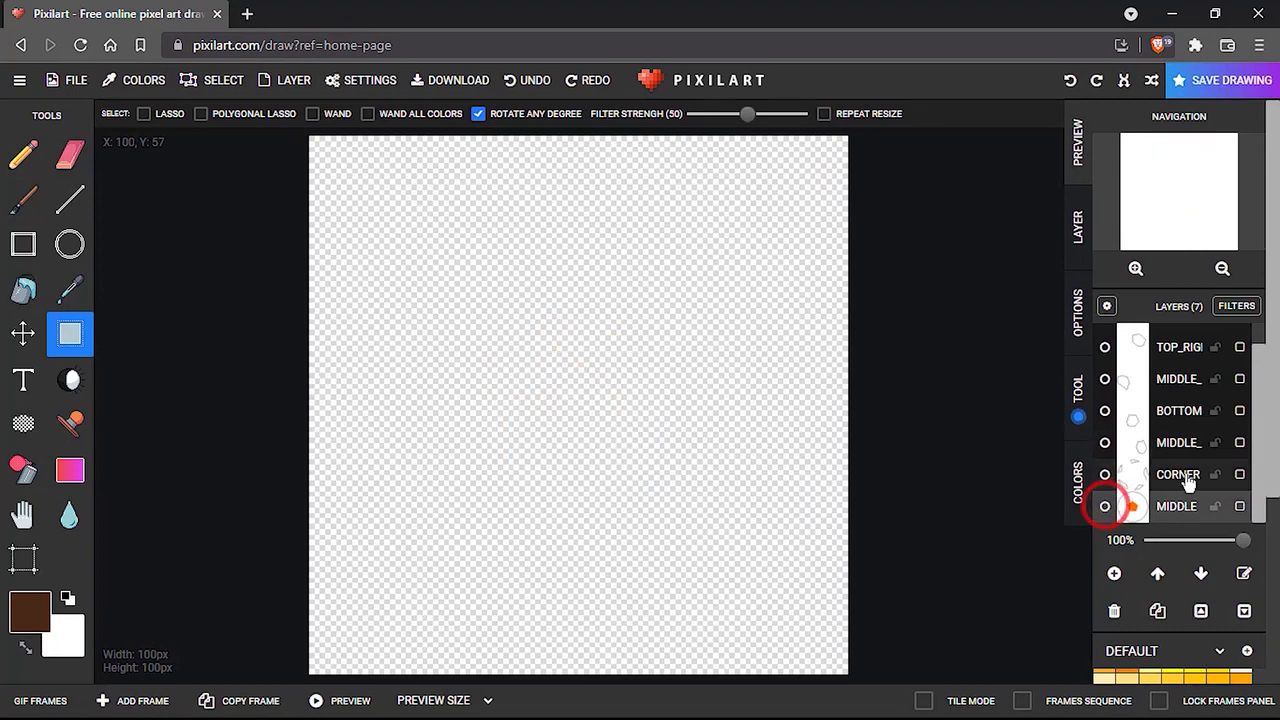
left_click(1188, 476)
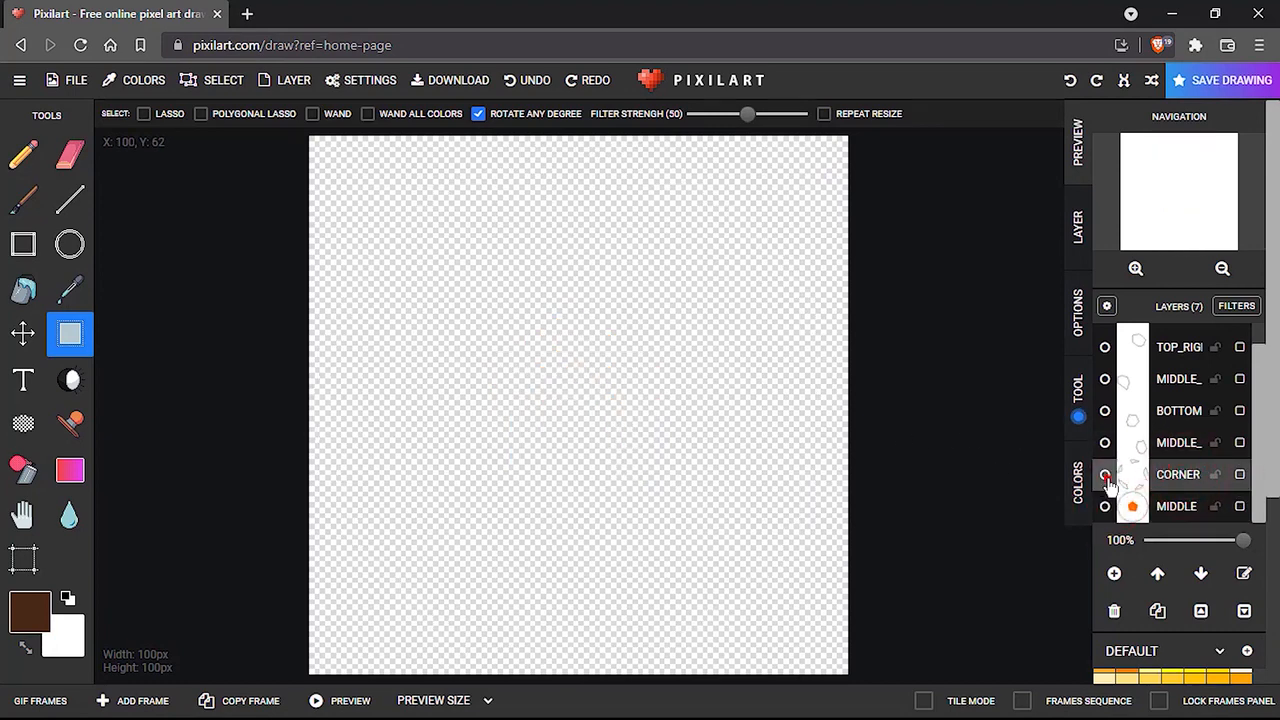
left_click(1105, 474)
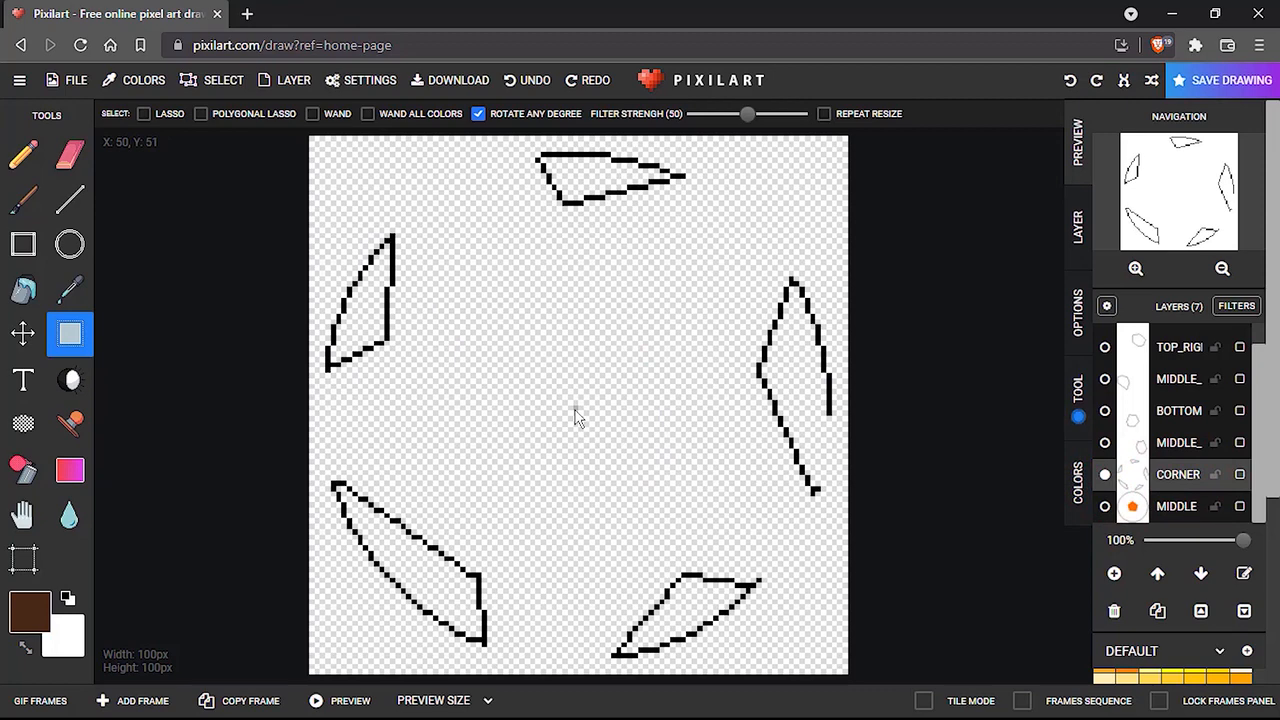
key("ctrl+v")
left_click_drag(553, 369, 580, 396)
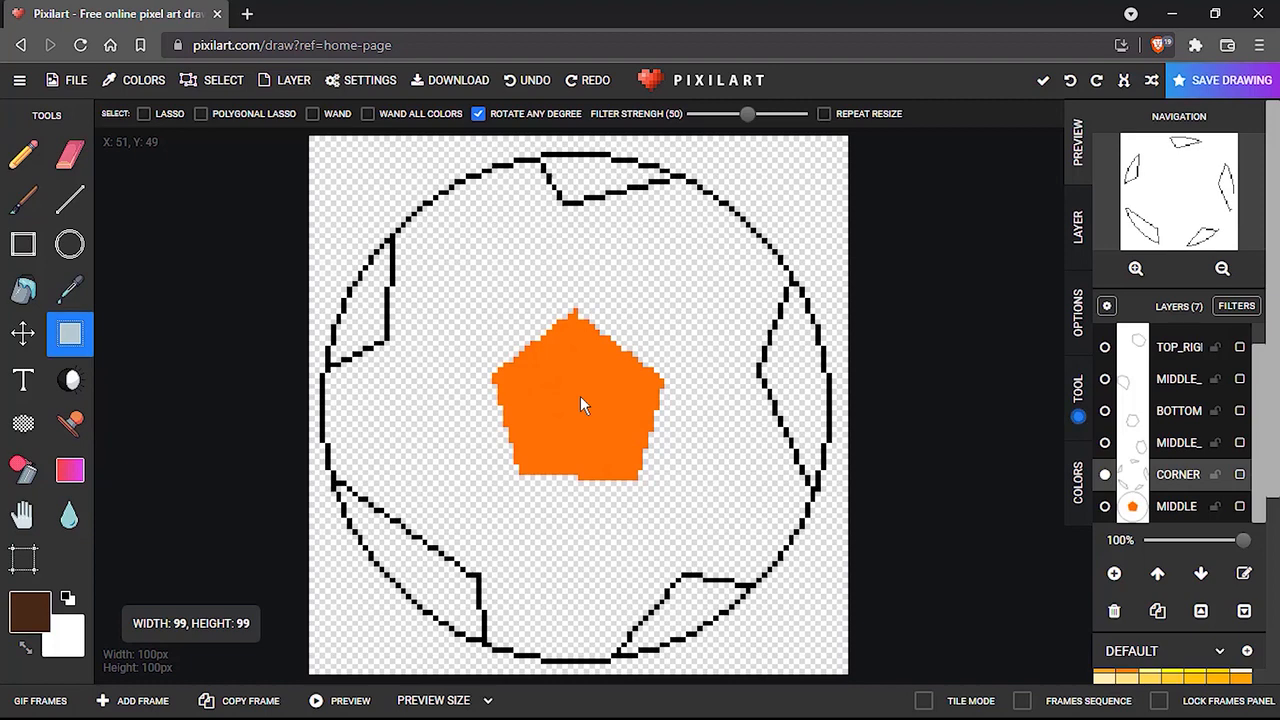
left_click_drag(580, 396, 580, 396)
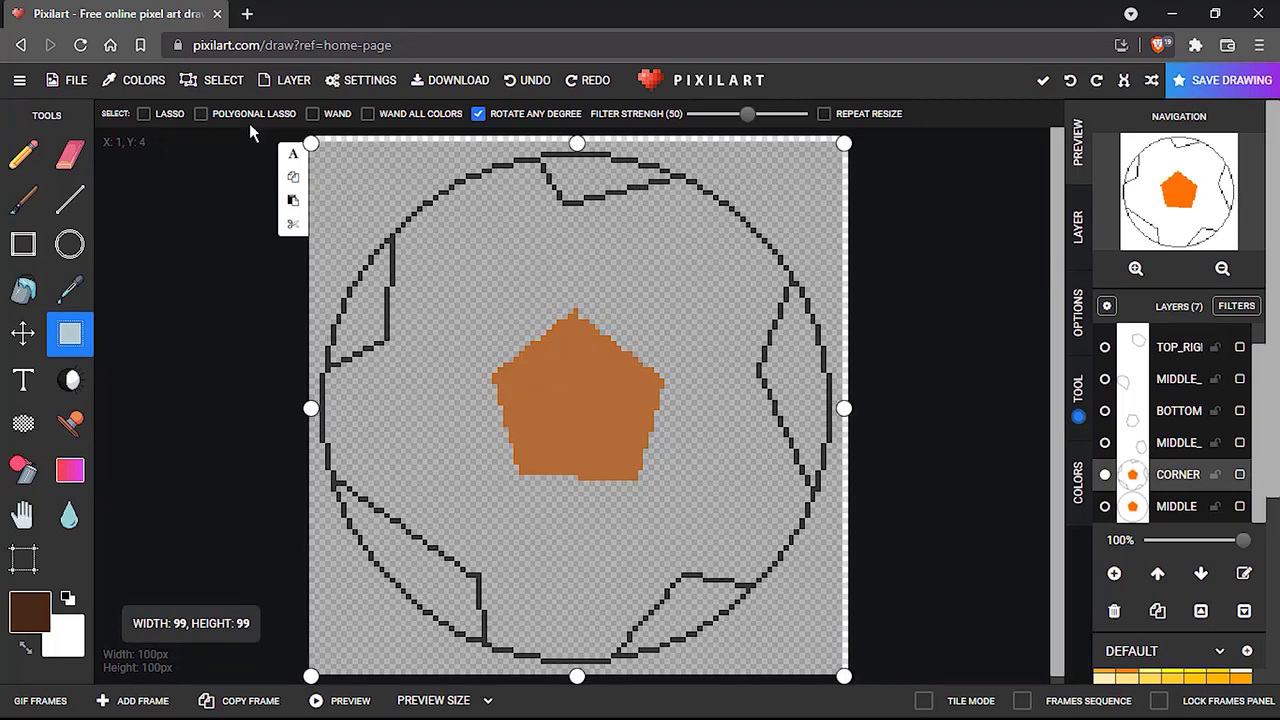
left_click(889, 213)
Erase the circle's outline between the five corner pieces on the CORNER layer with a 1-pixel eraser.
left_click(70, 153)
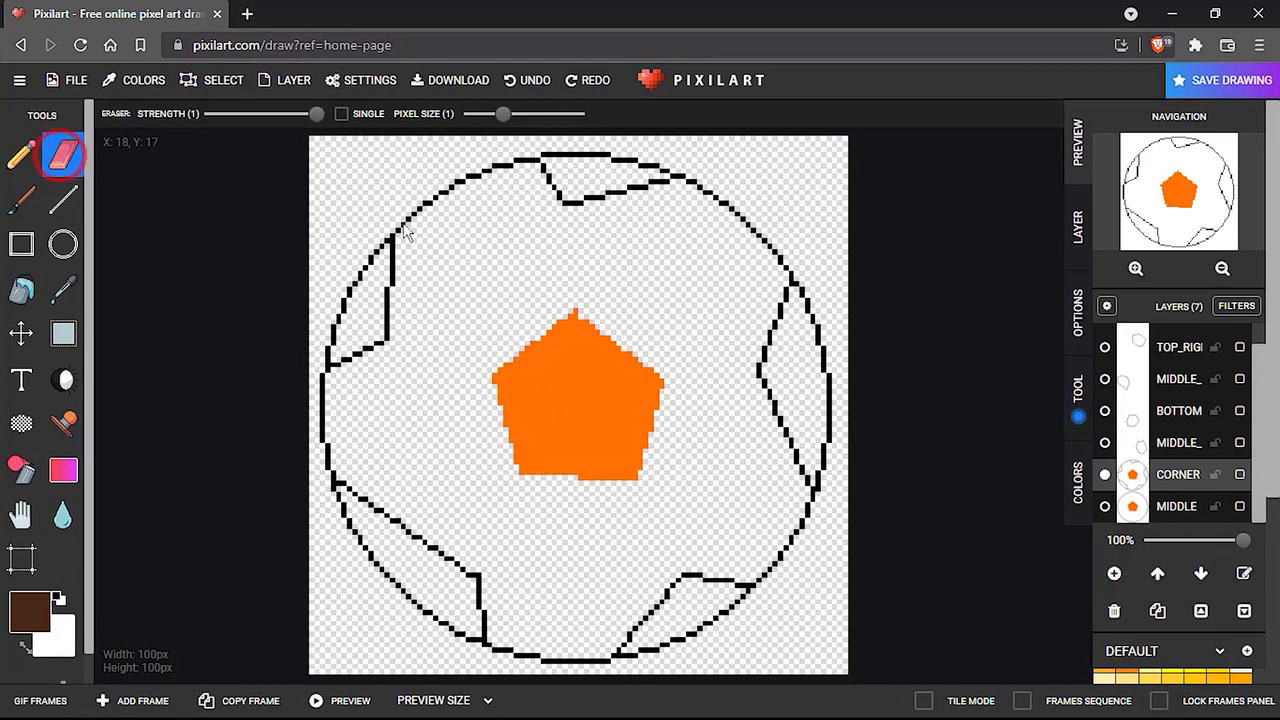
left_click_drag(397, 233, 503, 173)
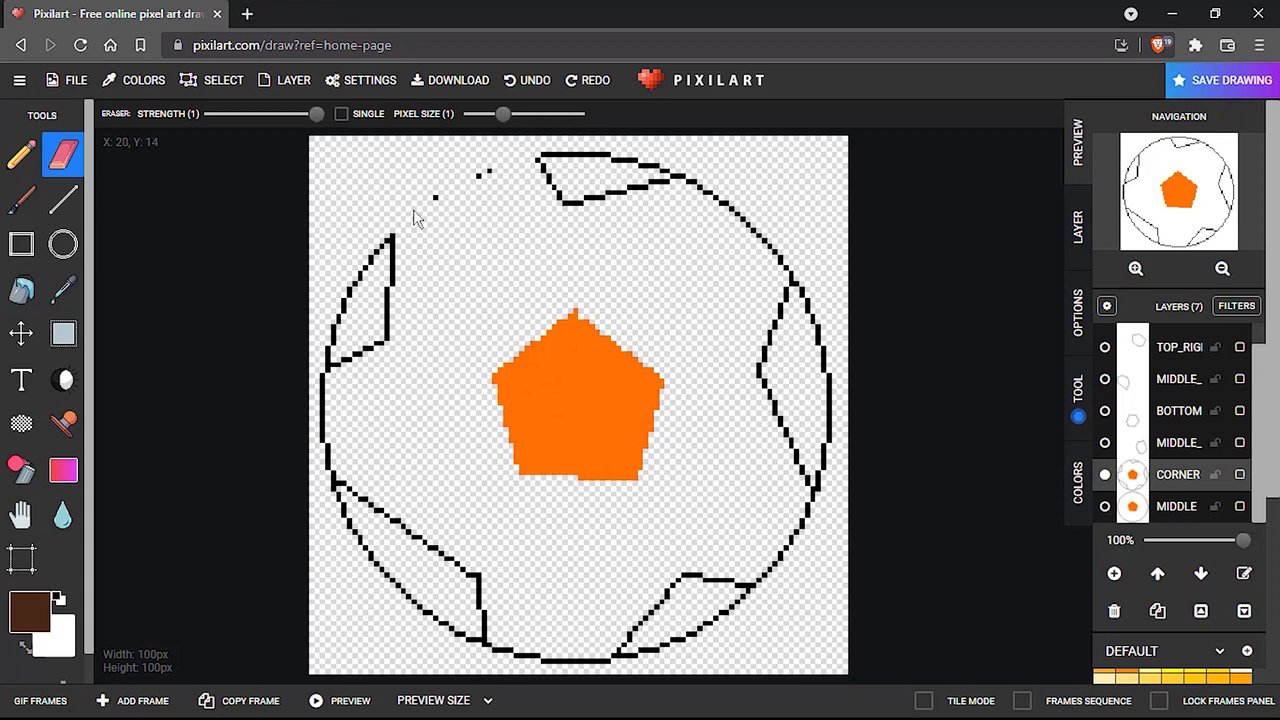
left_click_drag(680, 183, 790, 270)
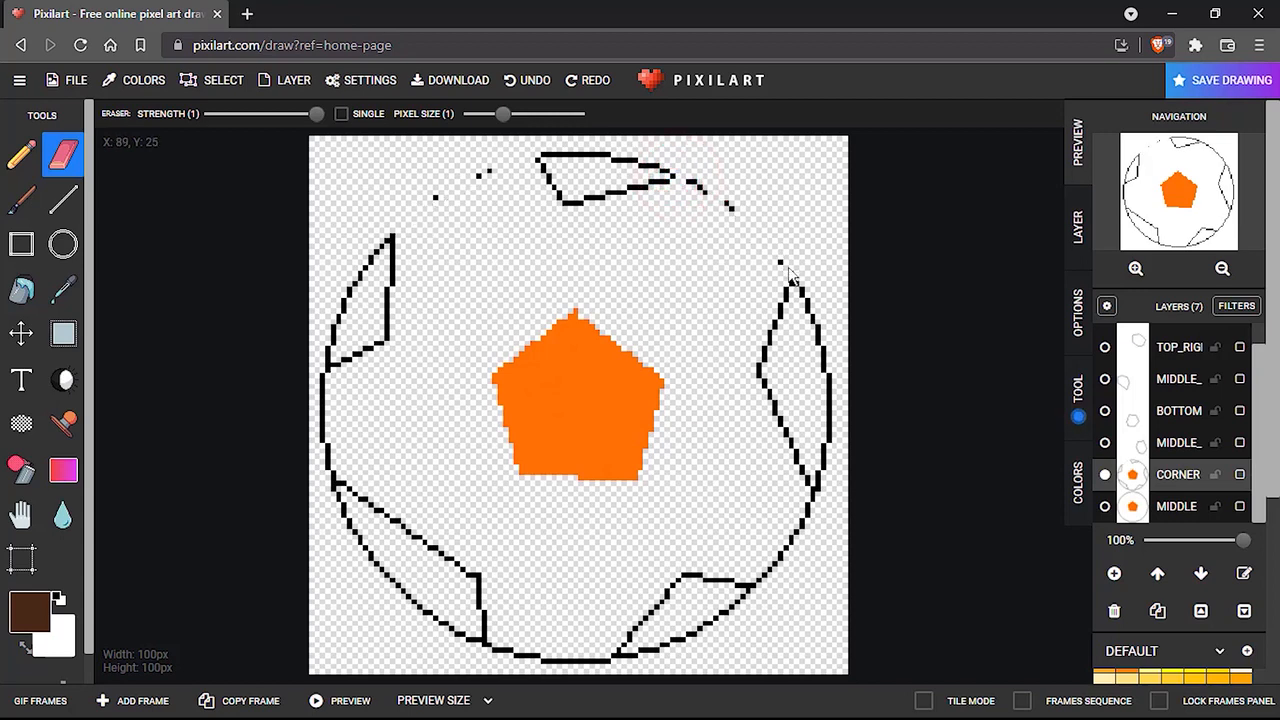
left_click(810, 497)
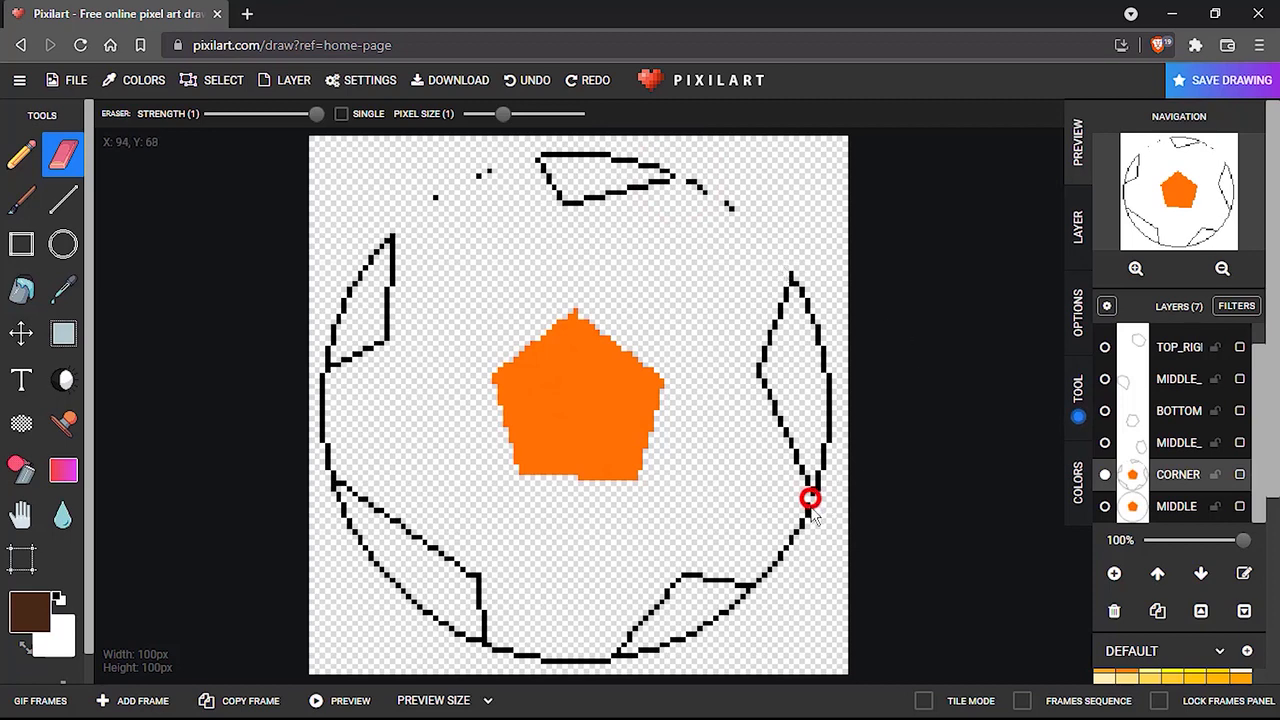
left_click_drag(800, 543, 778, 567)
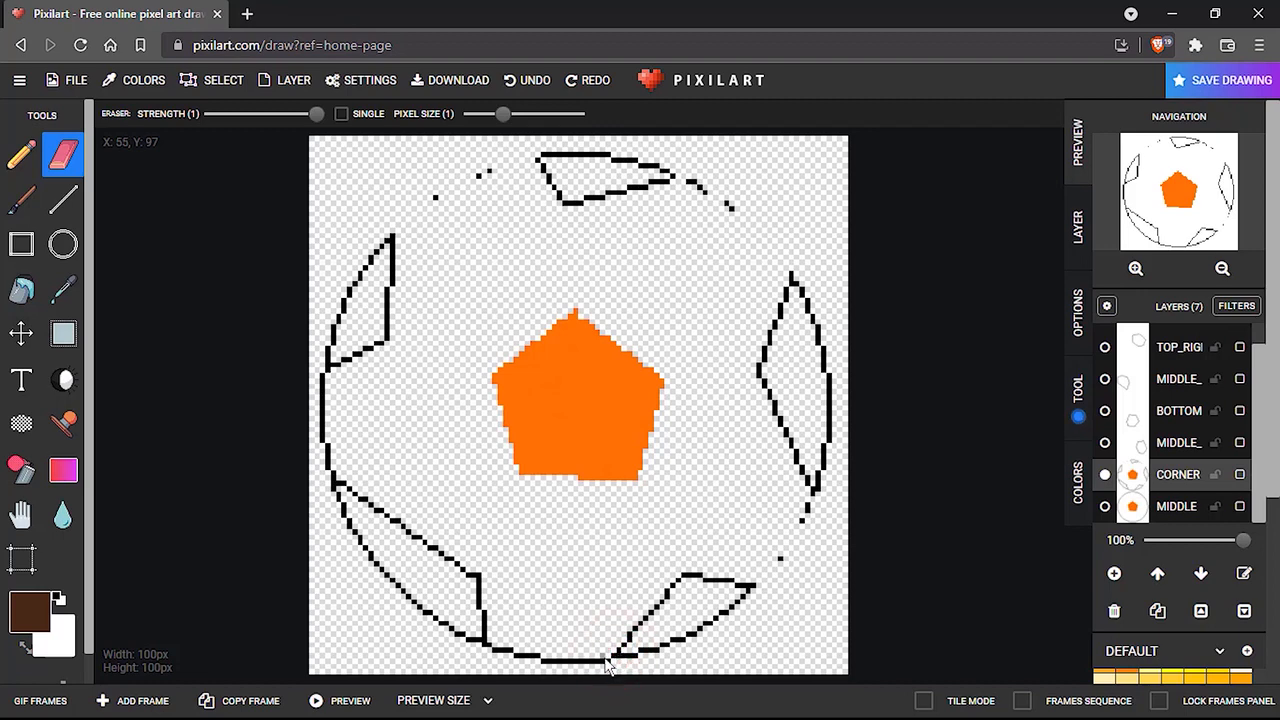
left_click_drag(610, 658, 513, 660)
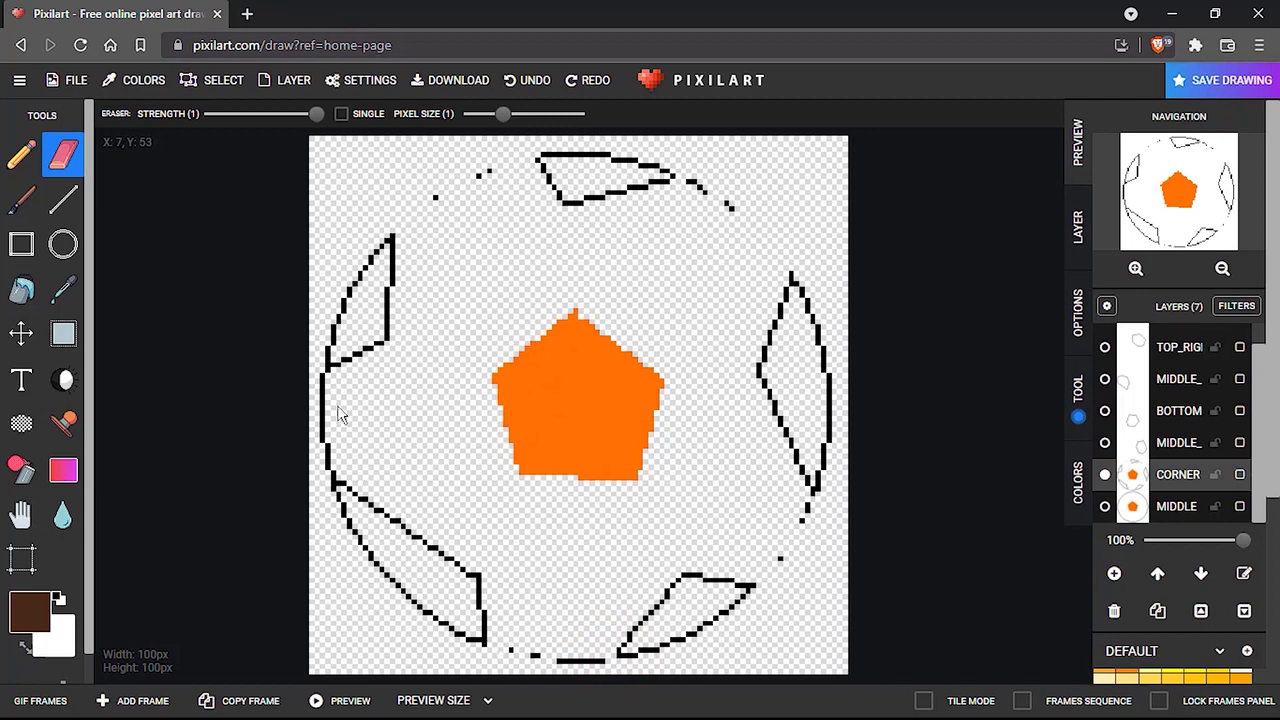
left_click(326, 371)
left_click_drag(316, 483, 346, 473)
Set the eraser size to 16 and erase the leftover outline fragments and the orange pentagon from the CORNER layer.
left_click_drag(504, 116, 545, 116)
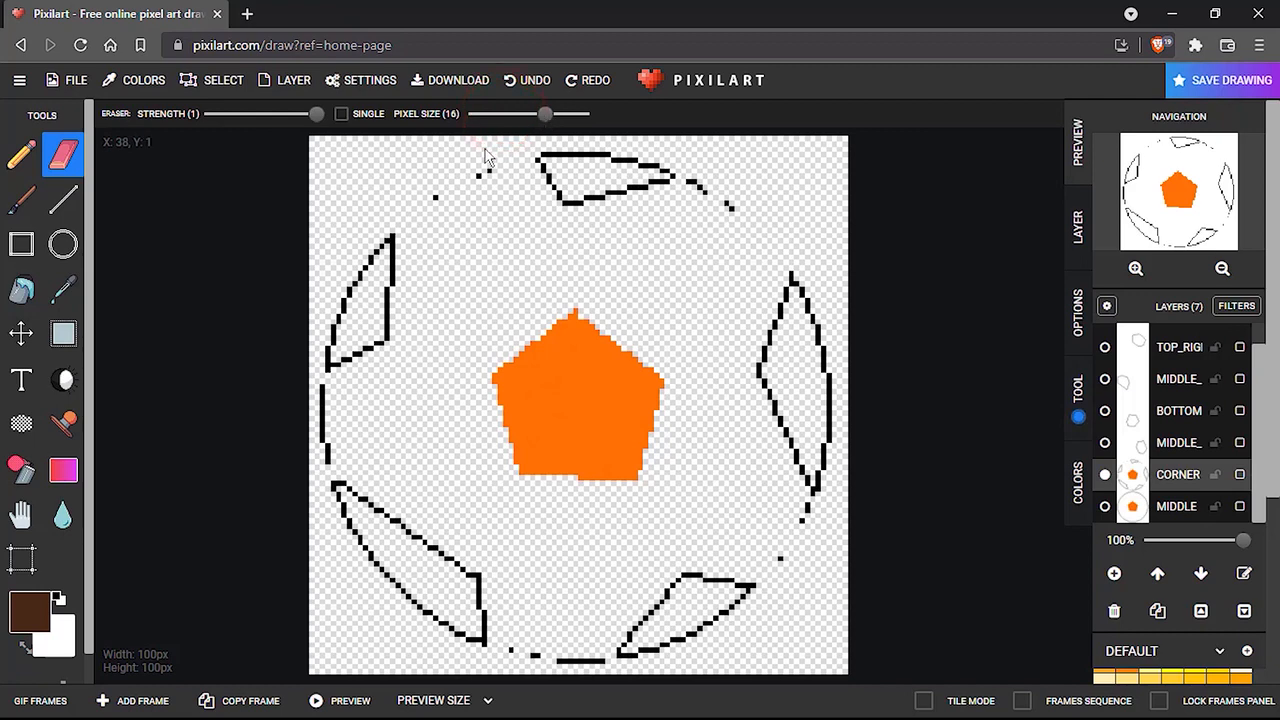
left_click(480, 168)
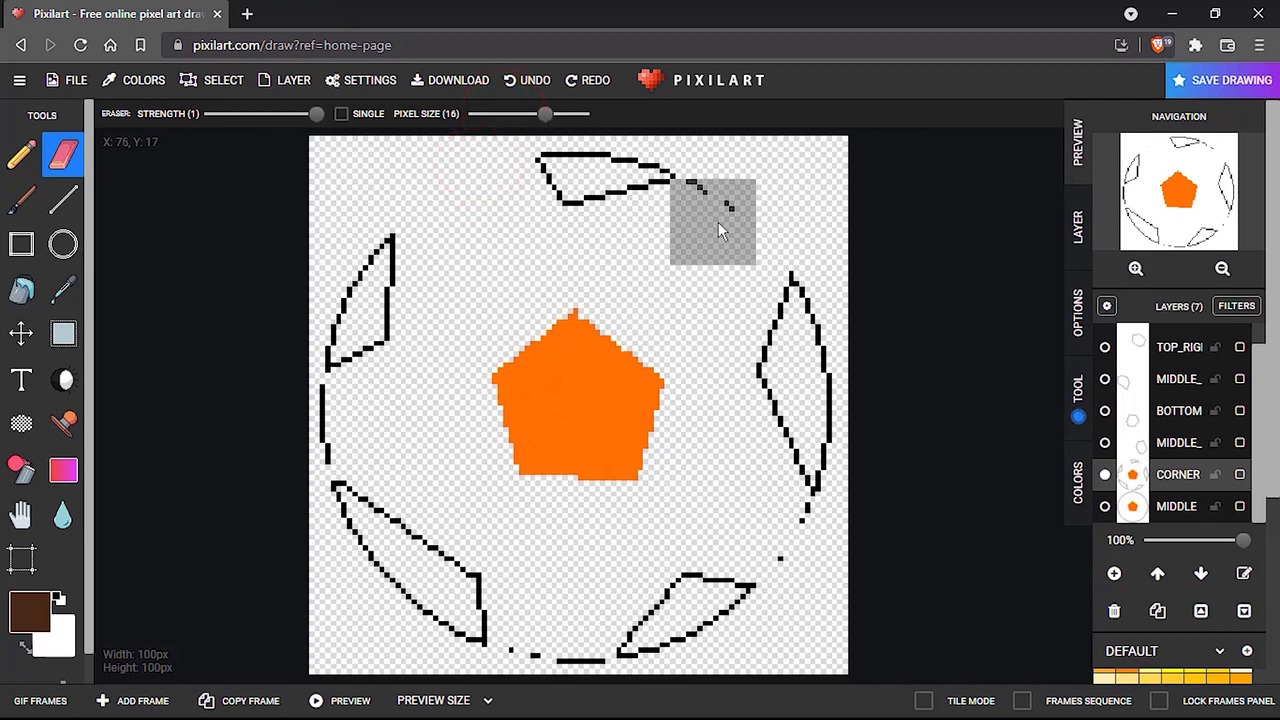
left_click(735, 212)
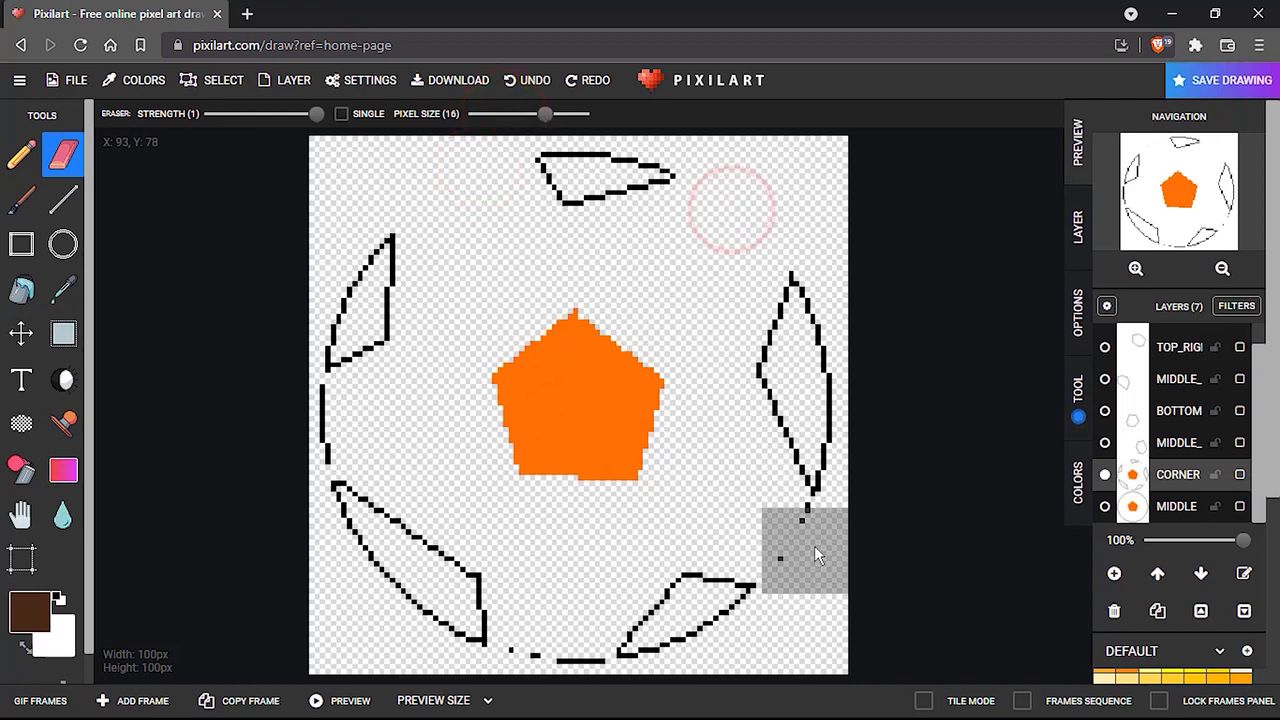
left_click(814, 541)
left_click(570, 640)
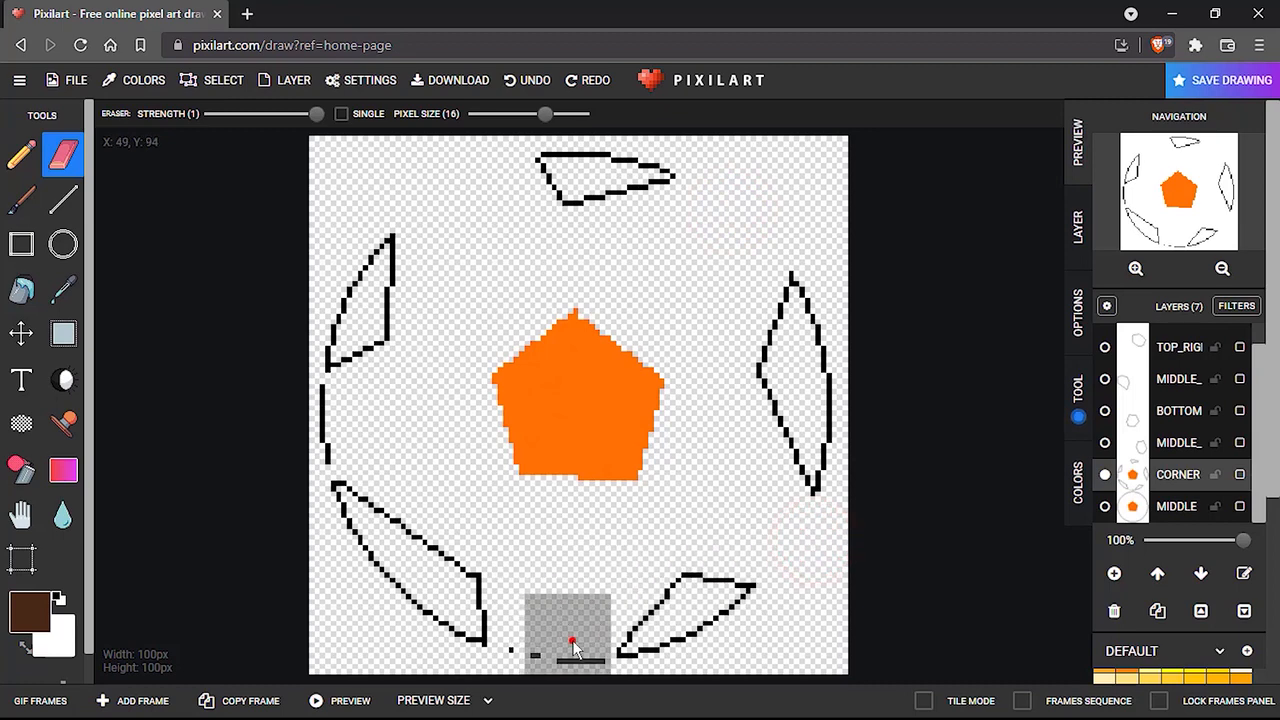
mouse_move(551, 449)
left_mouse_down()
mouse_move(556, 348)
mouse_move(620, 420)
mouse_move(584, 464)
left_mouse_up()
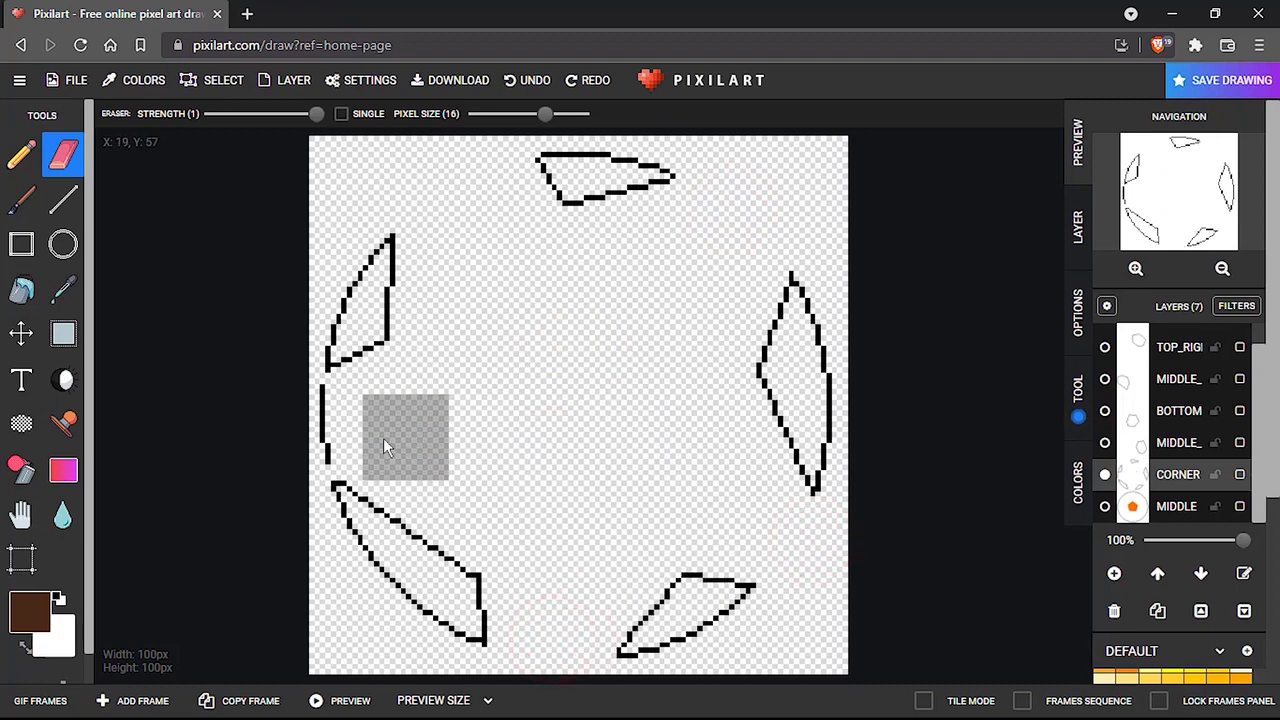
left_click(347, 427)
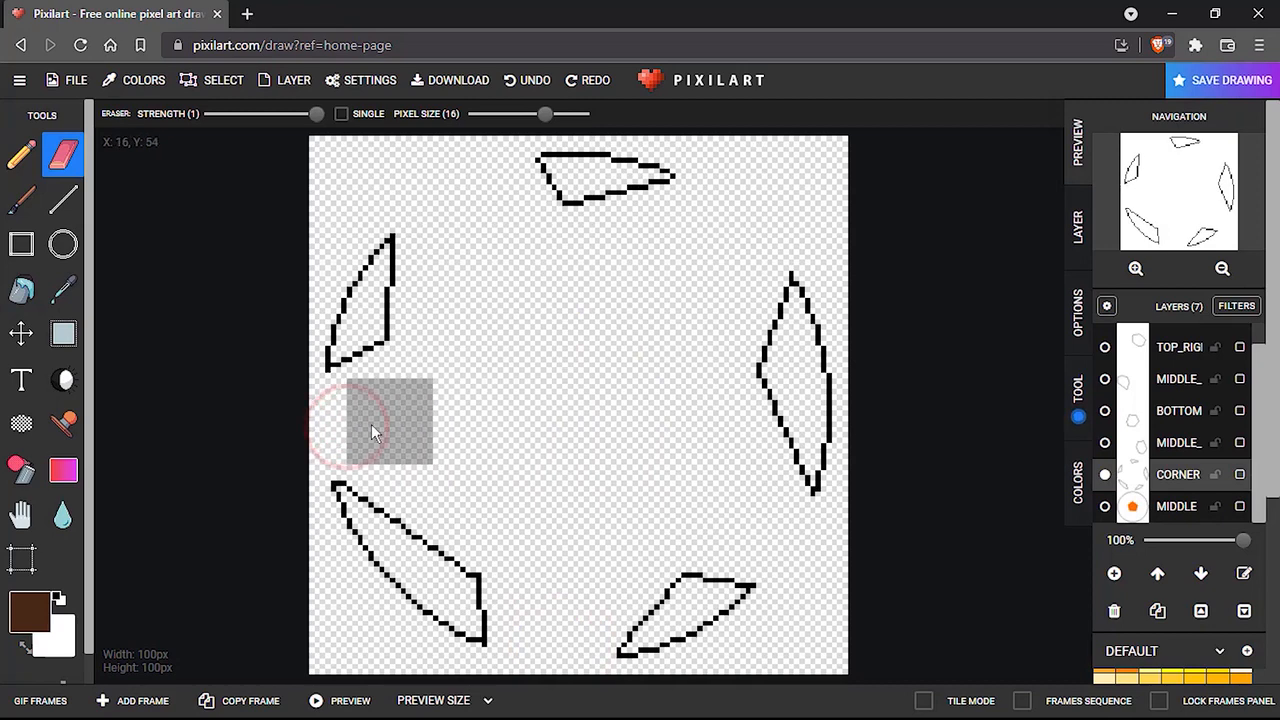
left_click(349, 413)
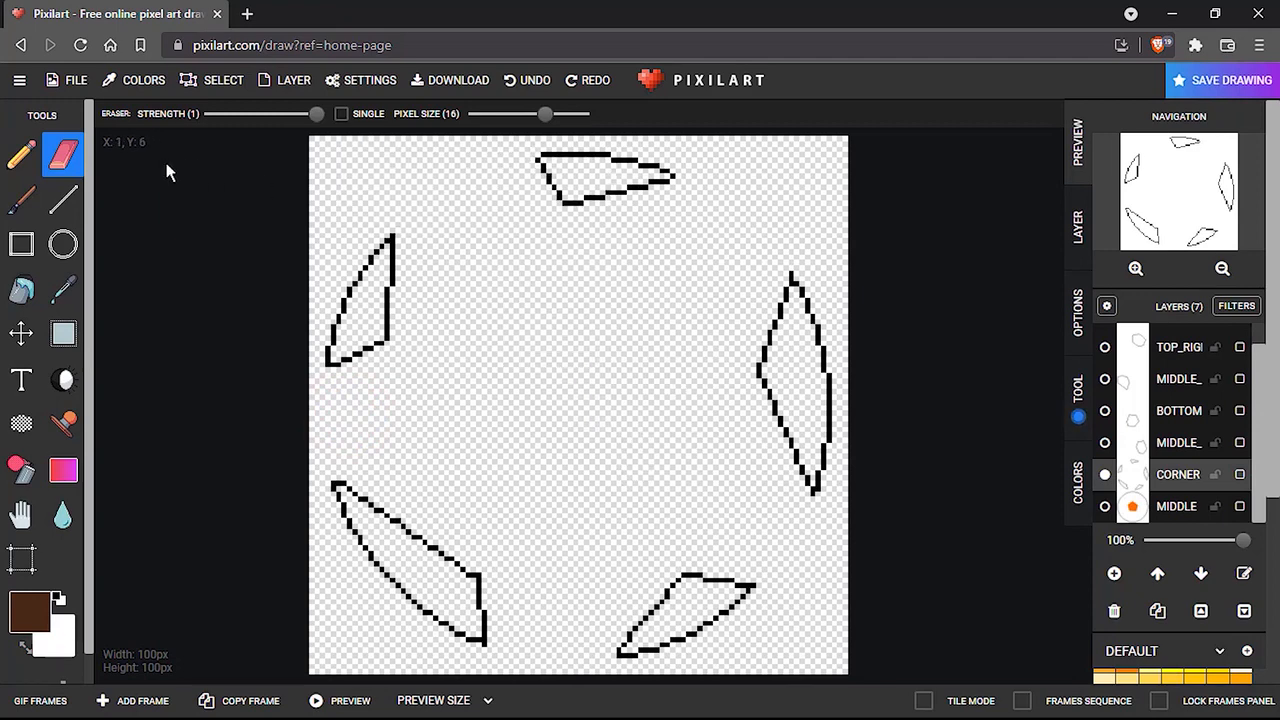
Fill all five outlined corner pieces on the CORNER layer with black using the Bucket tool.
left_click(24, 290)
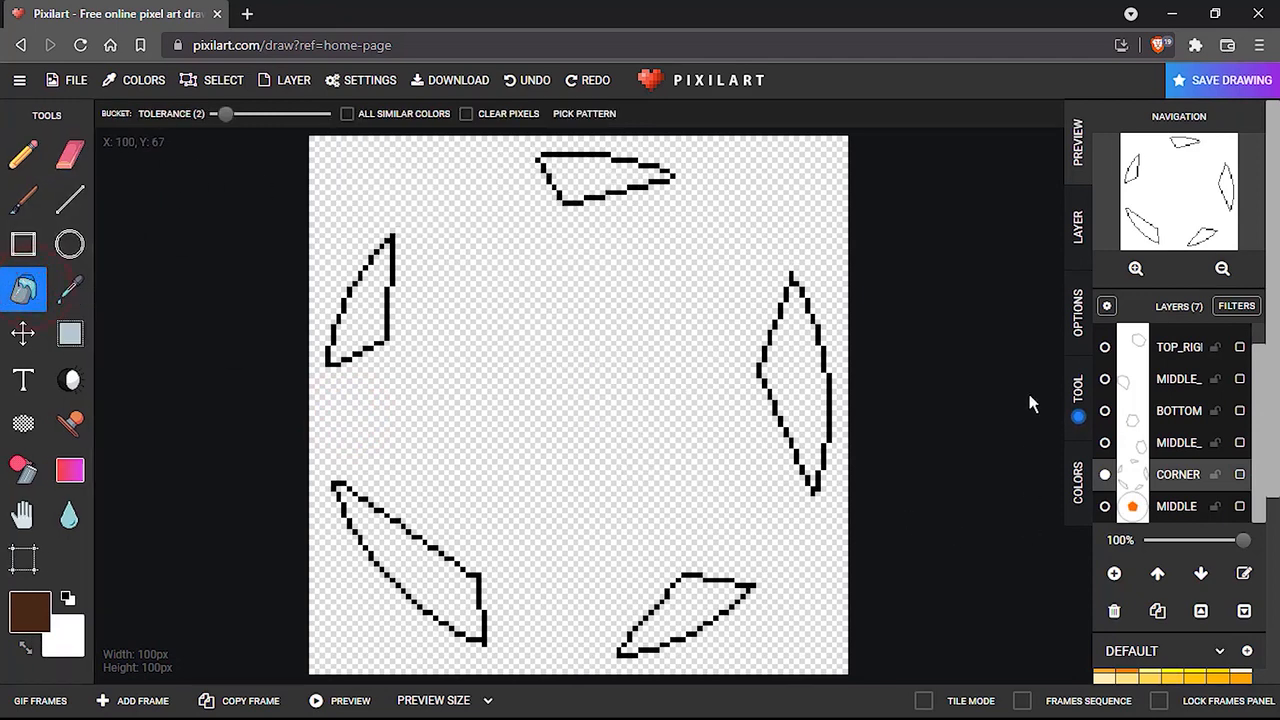
left_click(1078, 488)
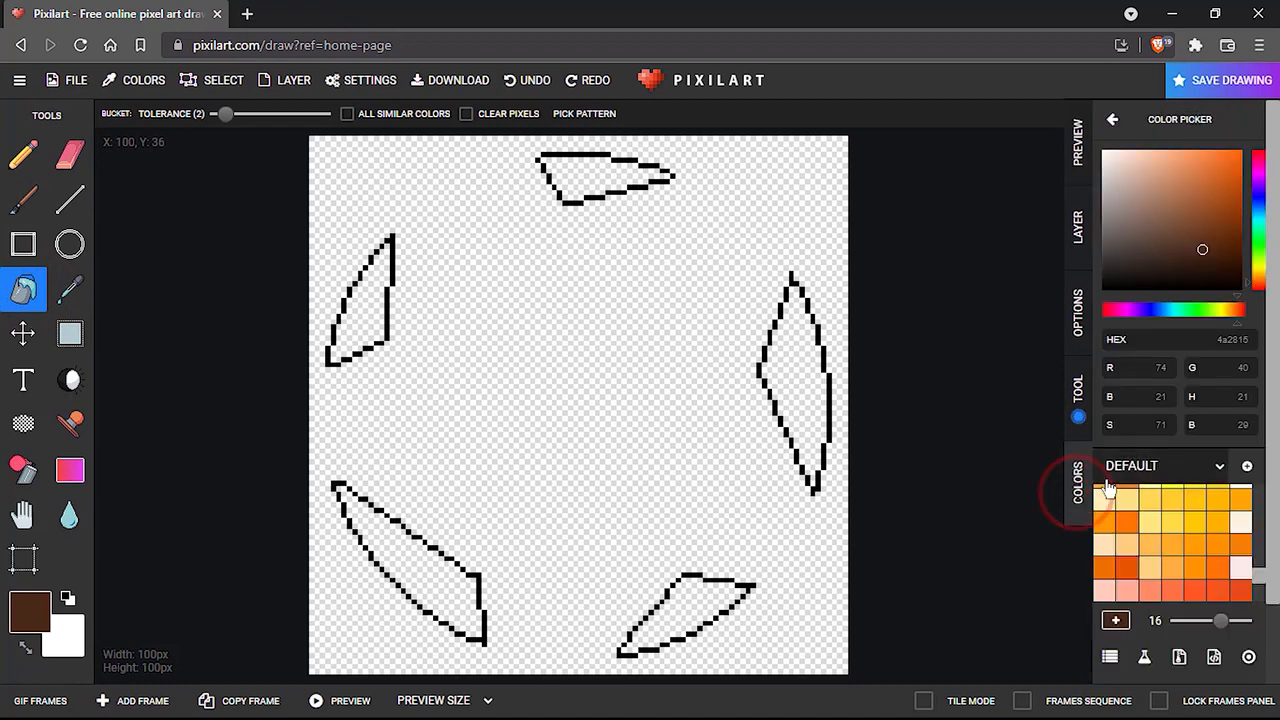
scroll(1135, 537, "up", 5)
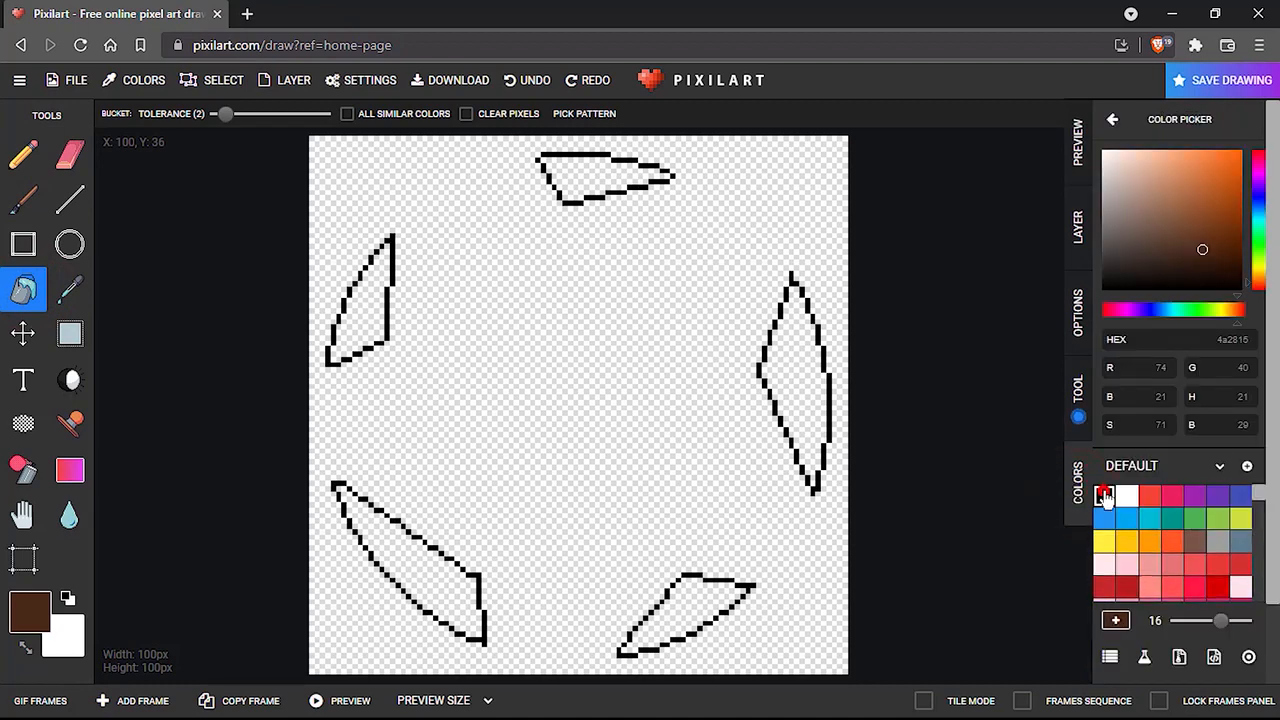
left_click(1104, 495)
left_click(794, 406)
left_click(610, 172)
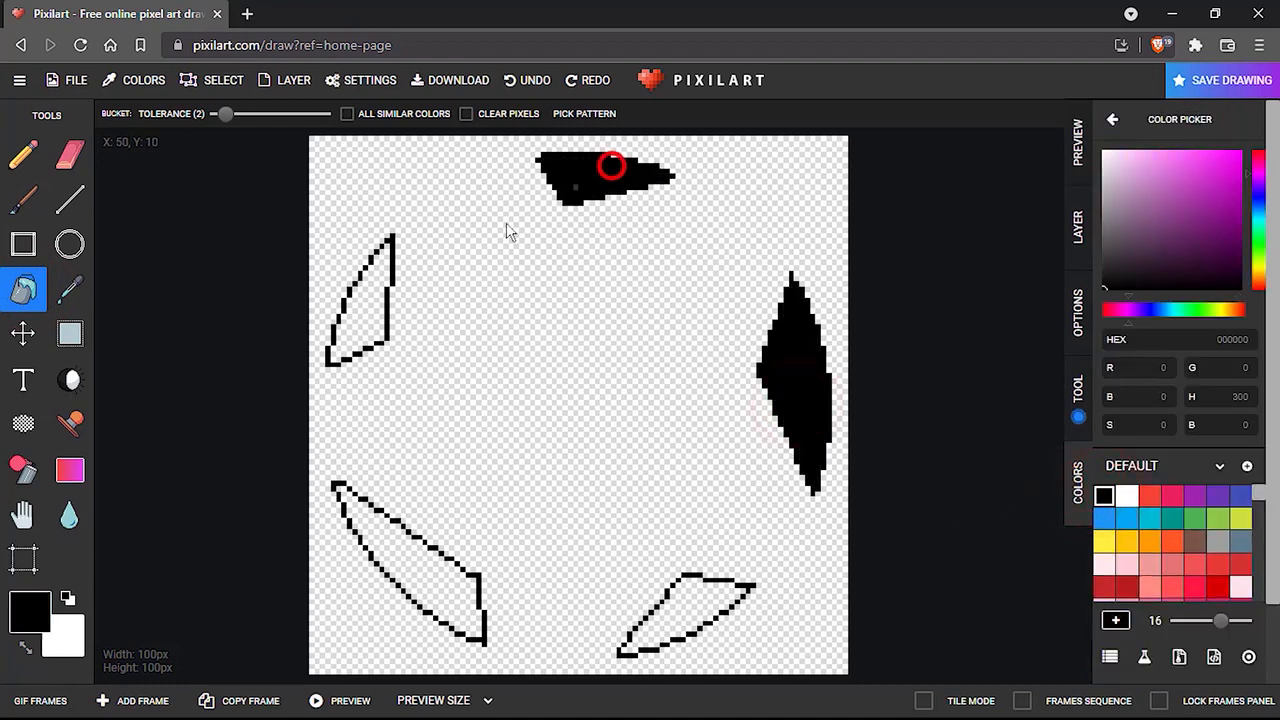
left_click(378, 310)
left_click(432, 563)
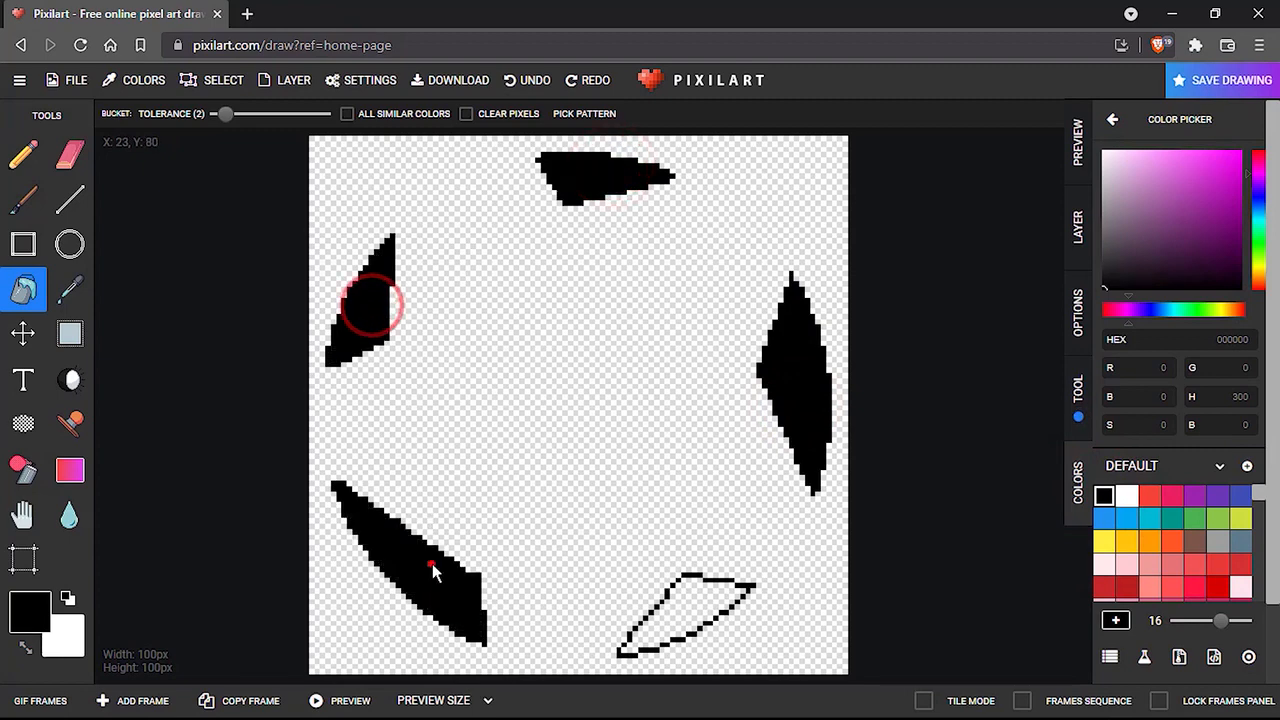
left_click(695, 610)
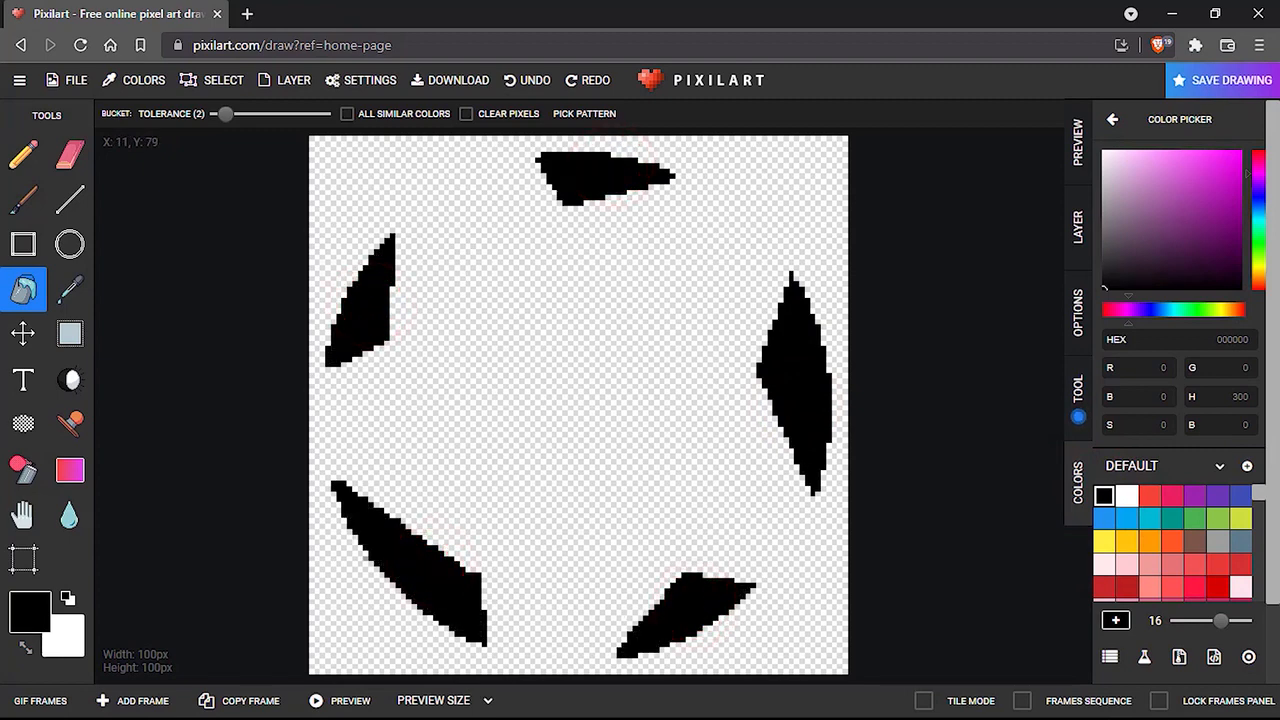
Download the black corner pieces as a PNG named corner1 into the NFT_project corner folder.
left_click(77, 82)
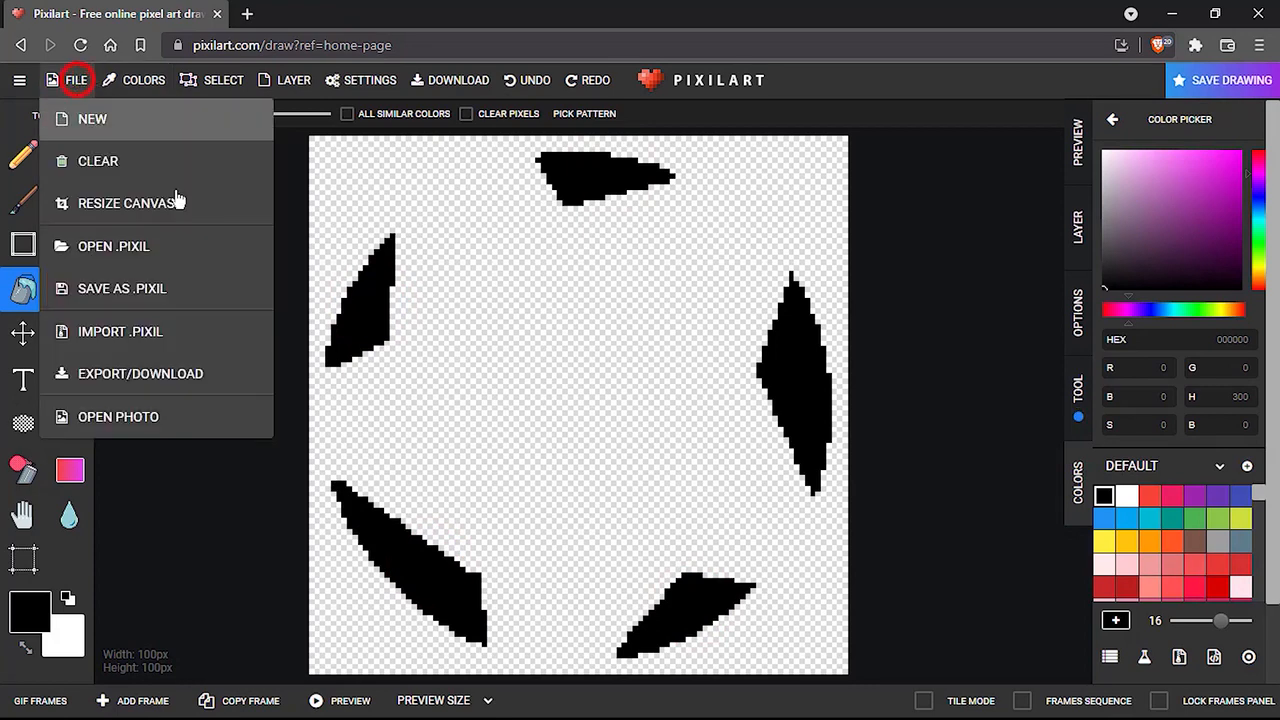
left_click(214, 363)
left_click(578, 452)
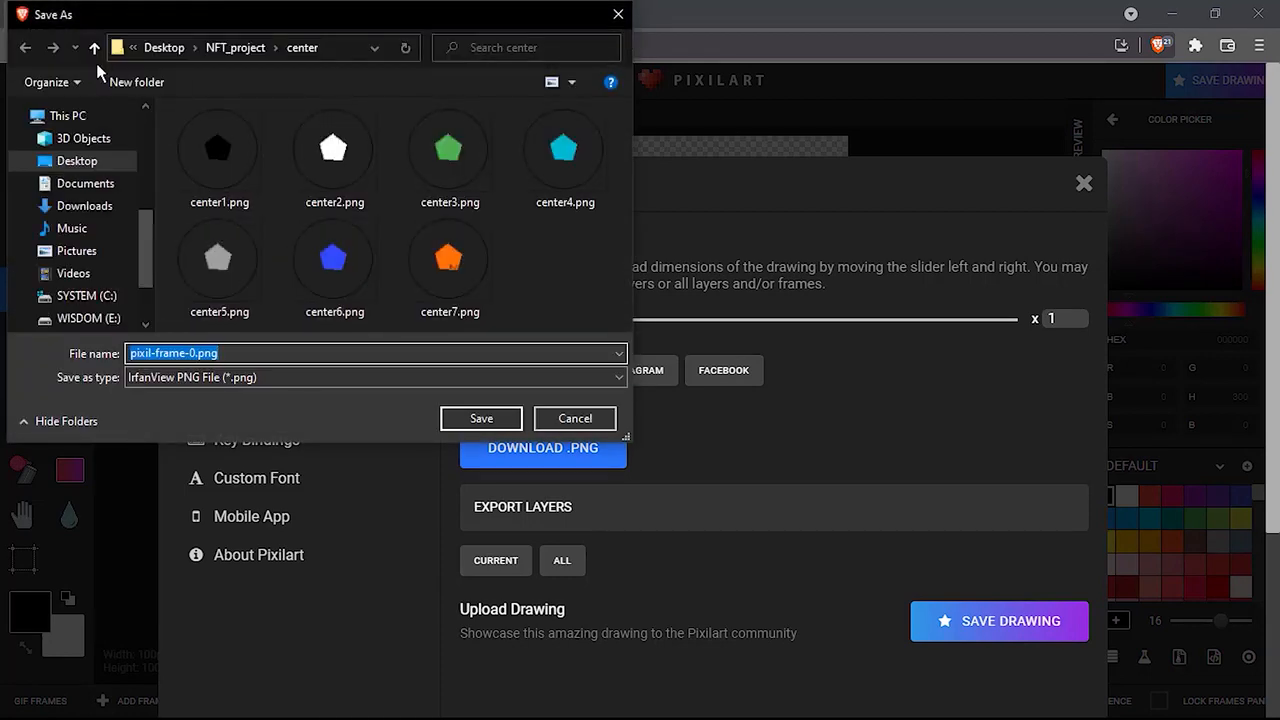
left_click(94, 47)
double_click(208, 175)
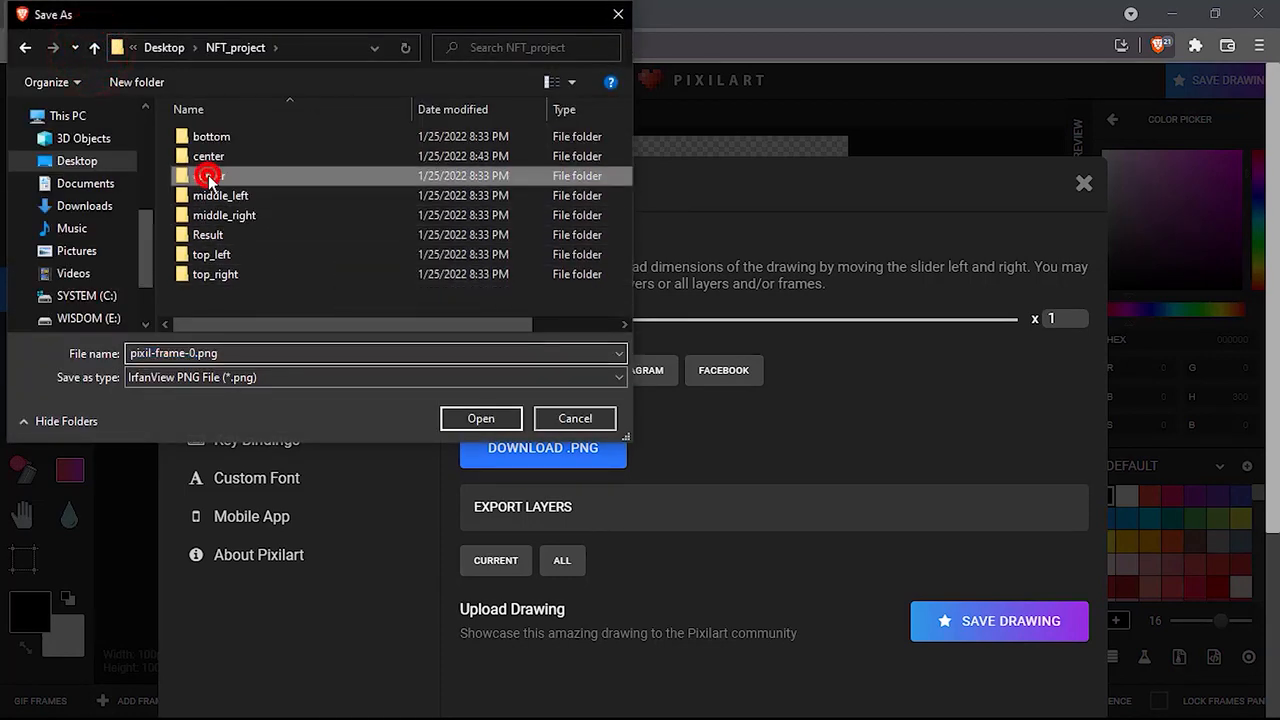
type("corner1")
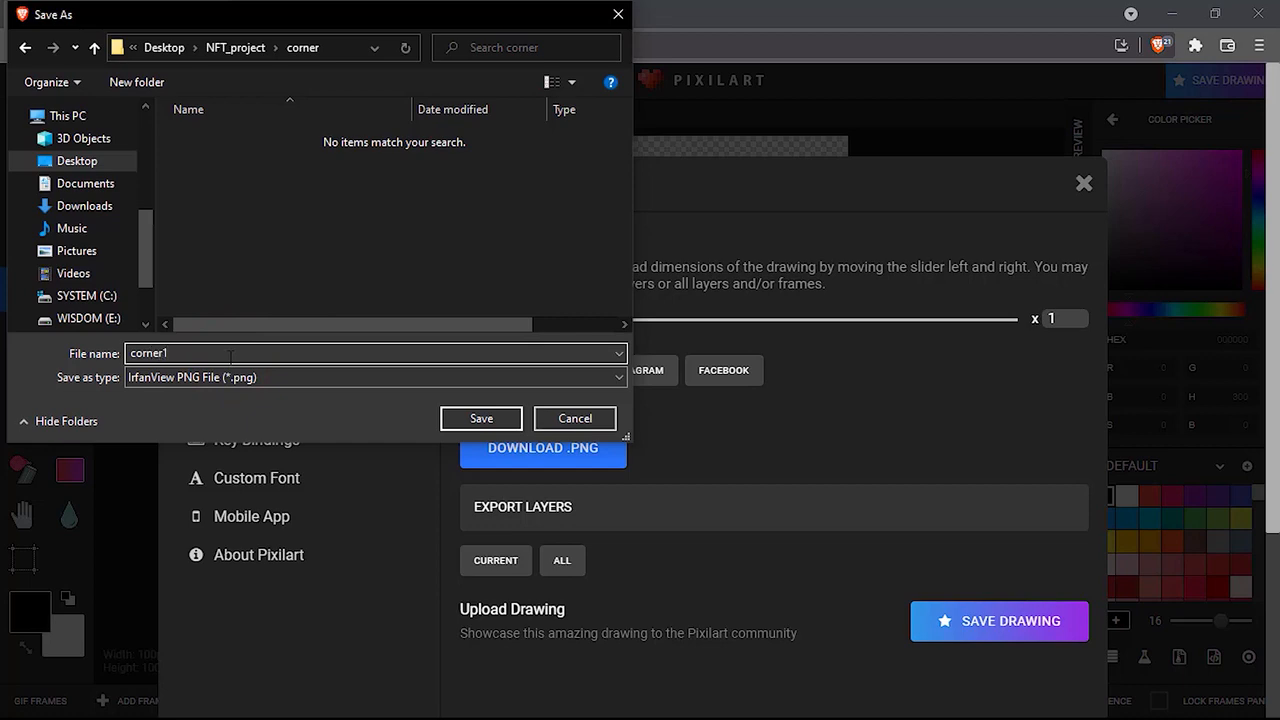
key("Return")
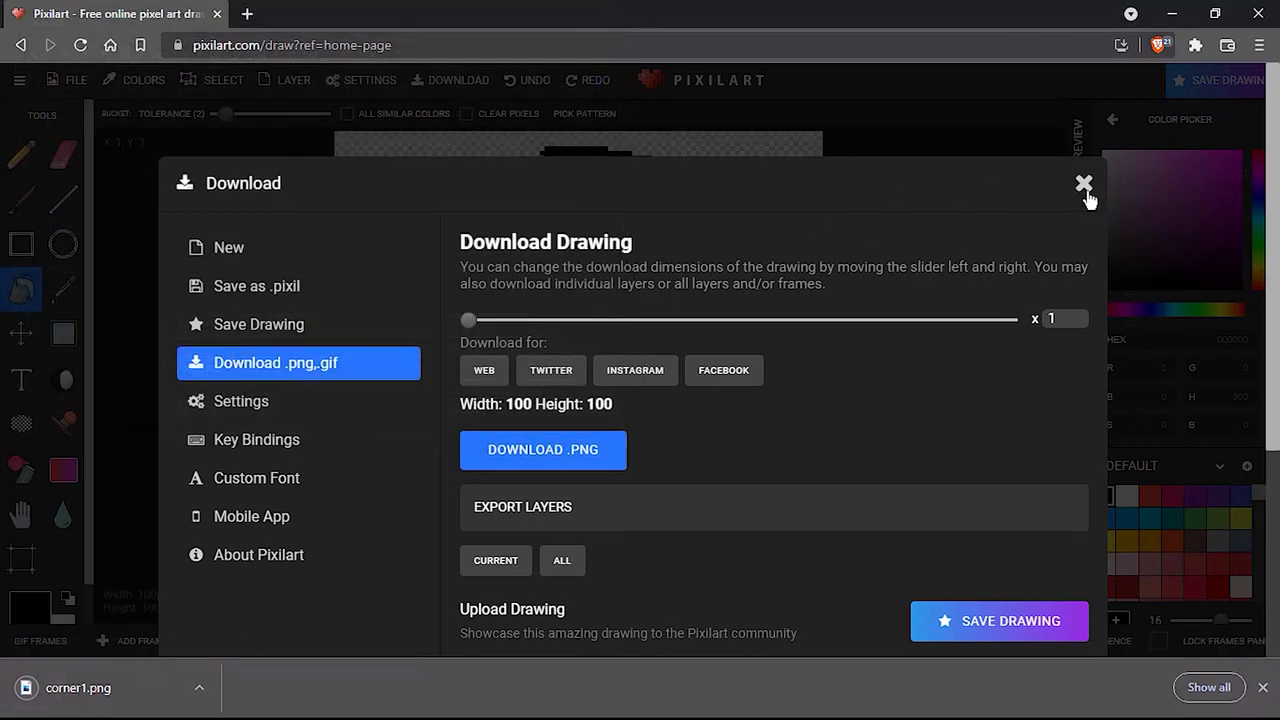
left_click(1085, 188)
Recolor all five corner pieces white with the bucket fill.
left_click(1127, 494)
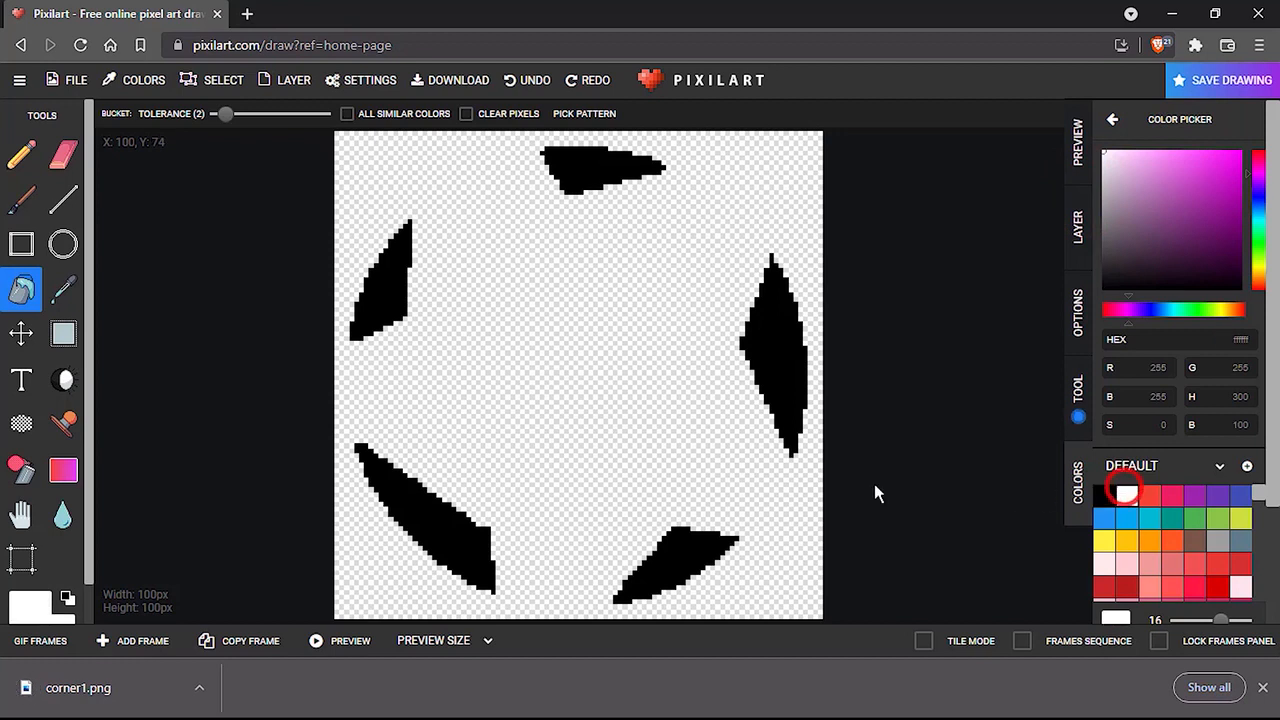
left_click(758, 340)
left_click(587, 172)
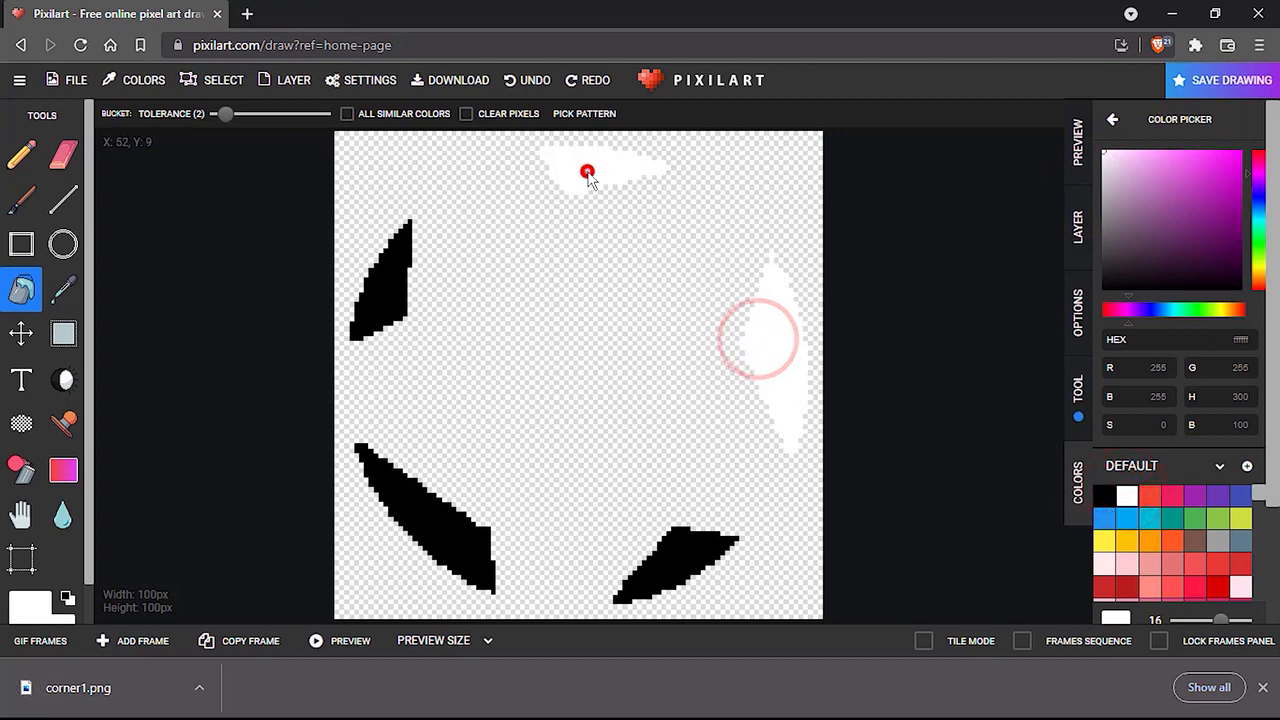
left_click(385, 297)
left_click(443, 549)
left_click(669, 552)
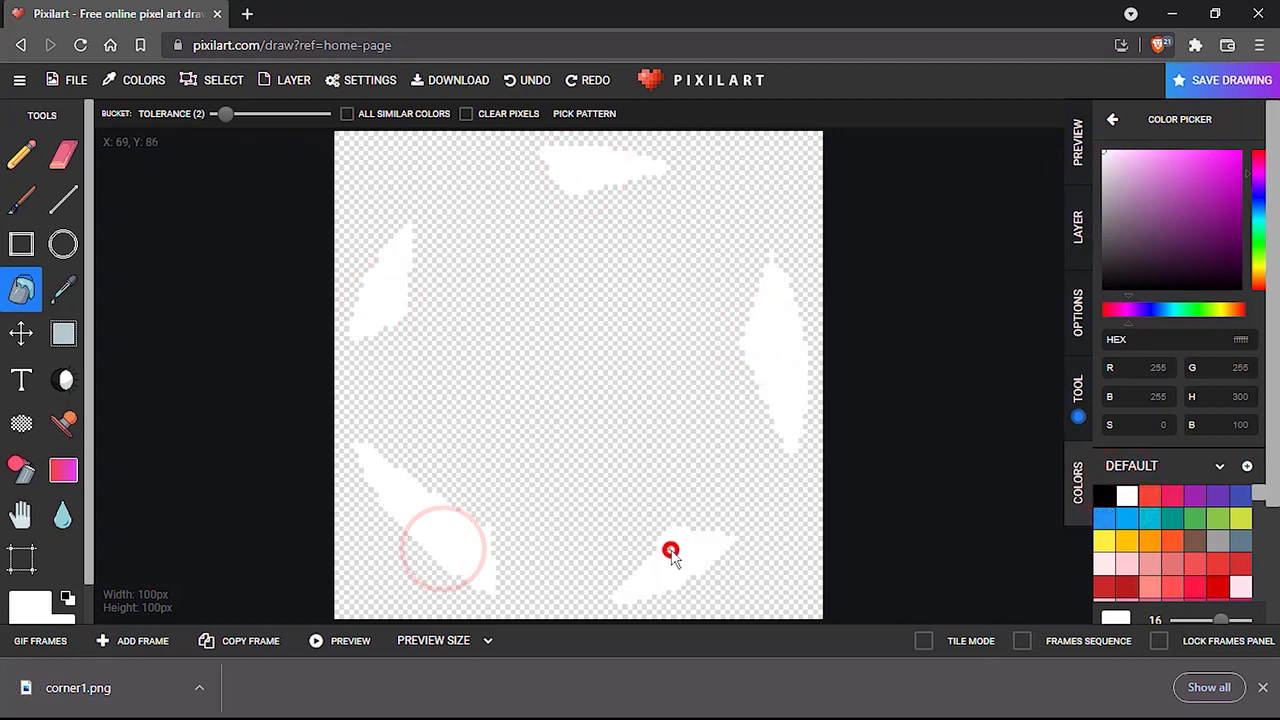
Download the white corner pieces as a PNG named corner2 in the corner folder.
left_click(72, 79)
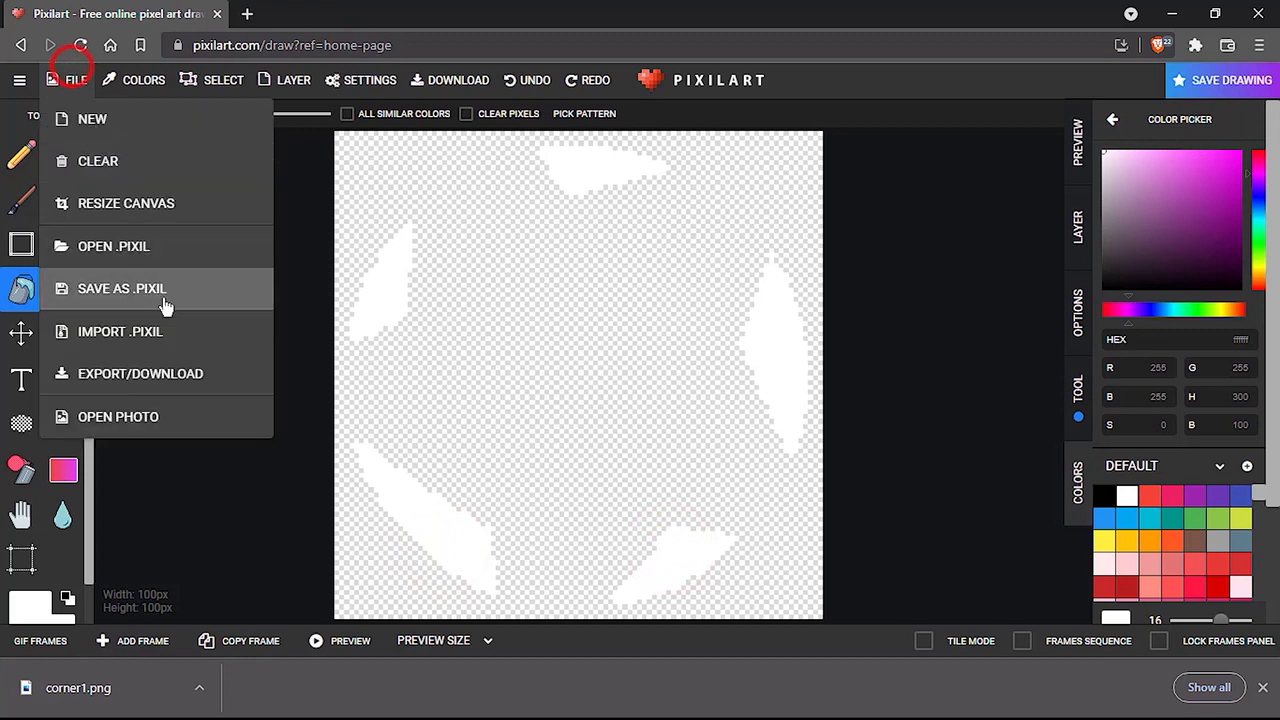
left_click(158, 377)
left_click(579, 447)
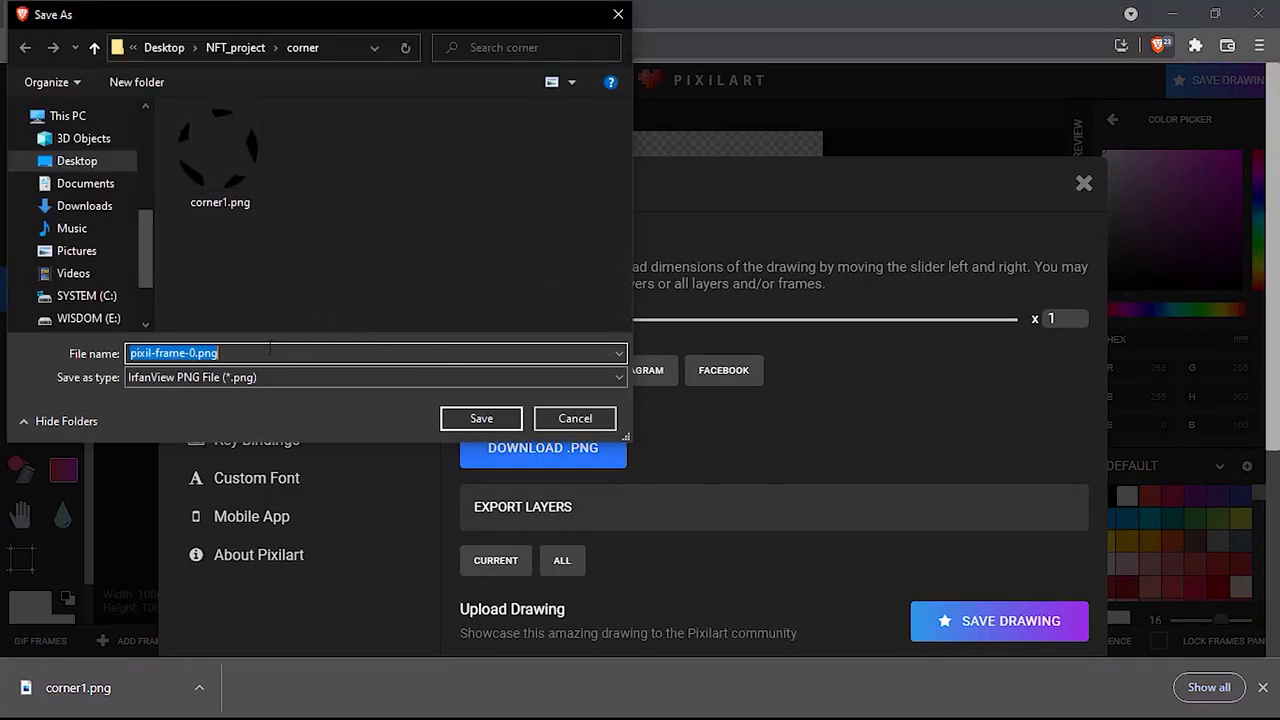
type("cor")
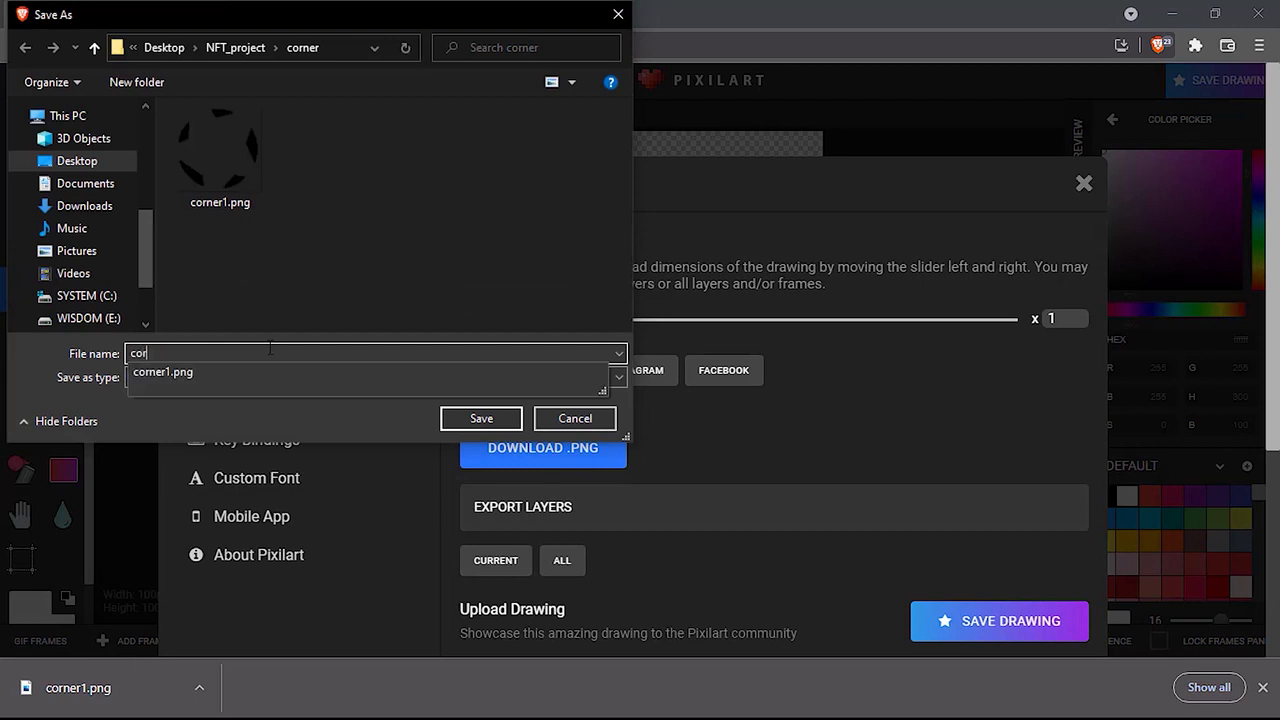
type("ner2")
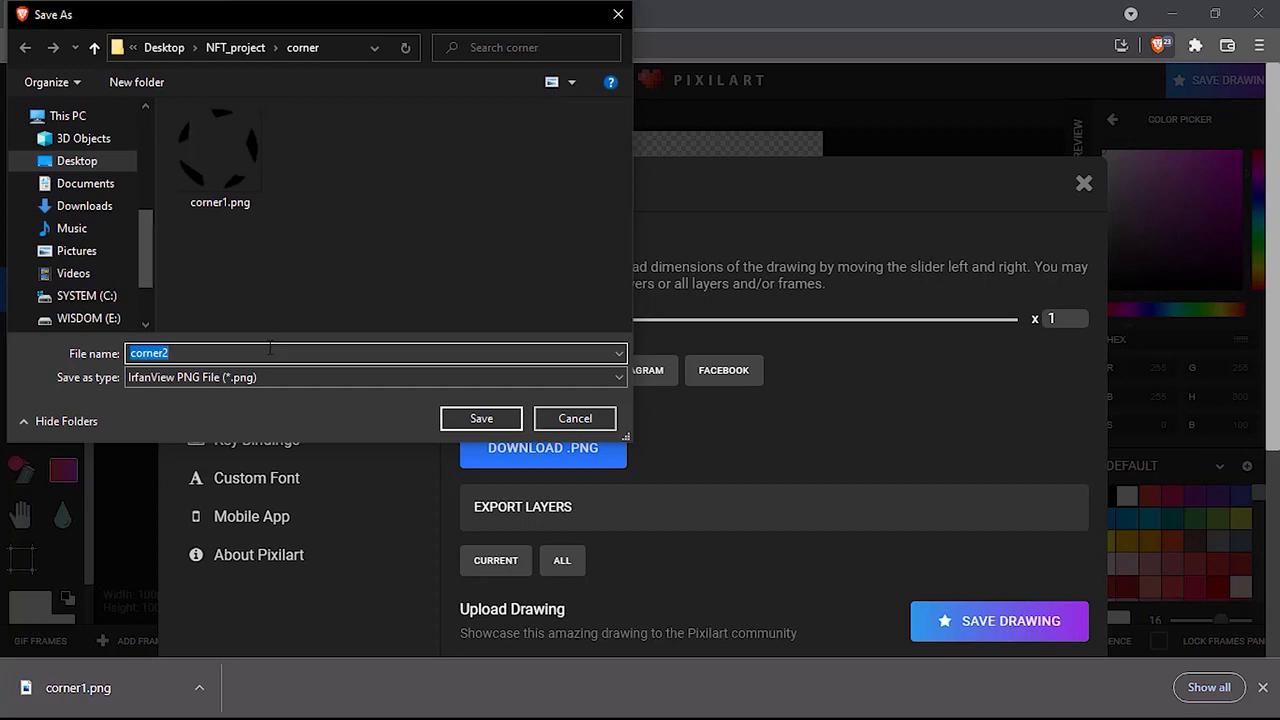
key("Return")
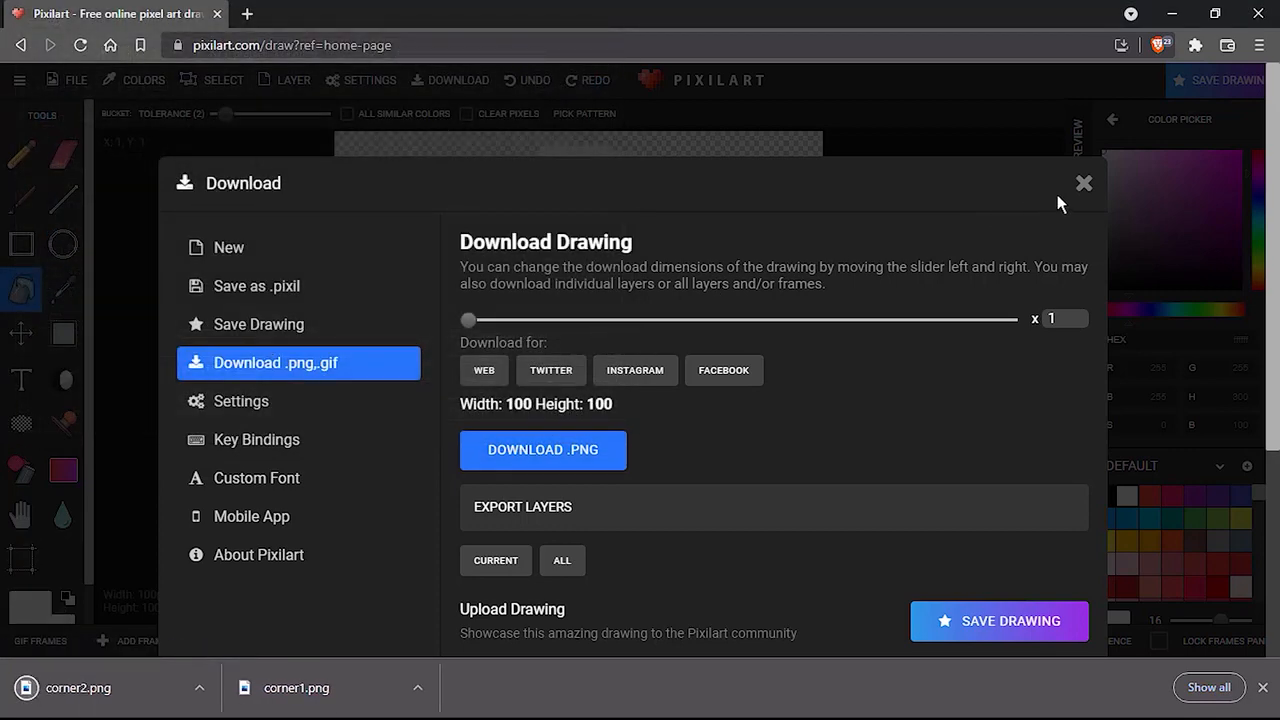
left_click(1083, 185)
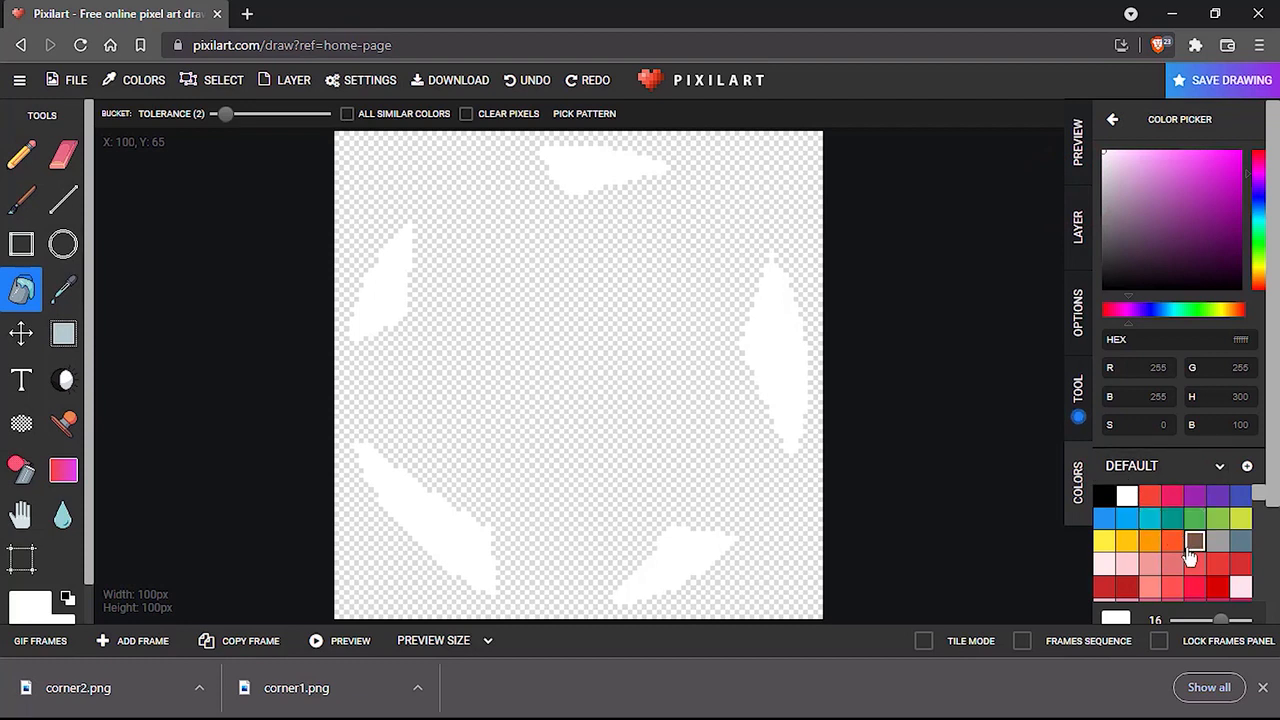
Recolor all five corner pieces dark red (b71c1c) with the bucket fill.
left_click(1127, 587)
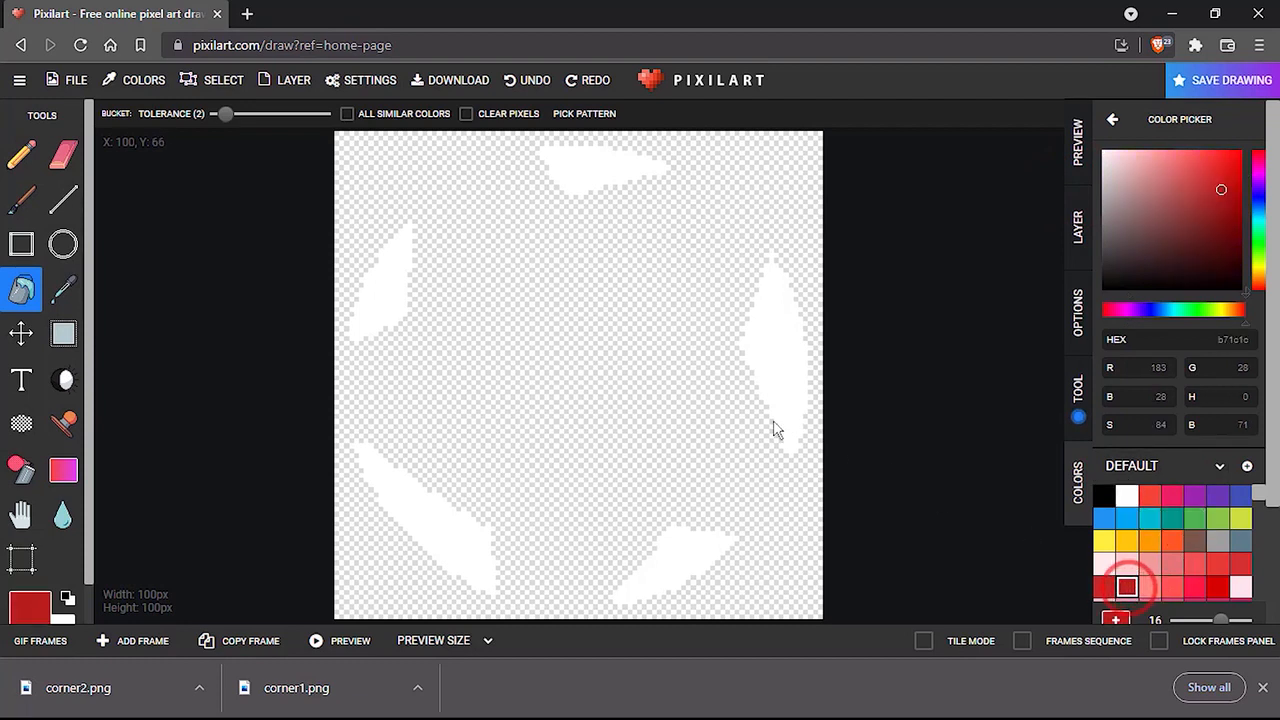
left_click(777, 350)
left_click(600, 162)
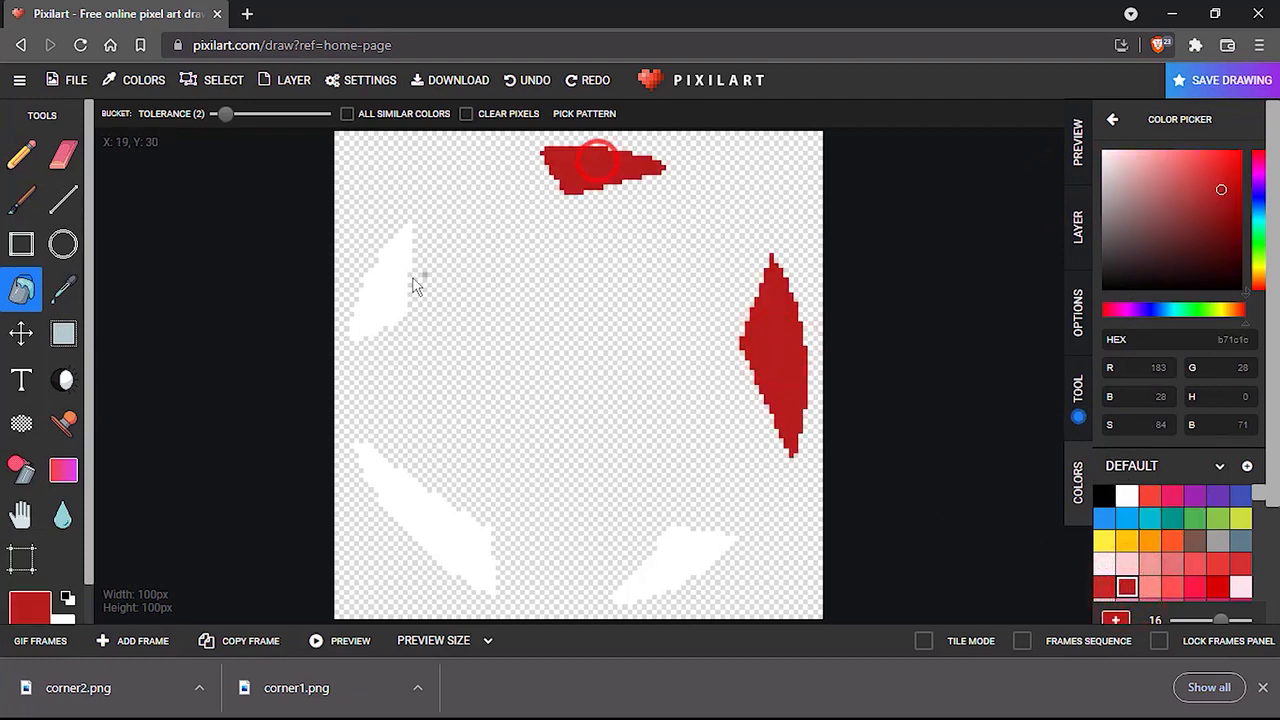
left_click(390, 283)
left_click(460, 528)
left_click(668, 557)
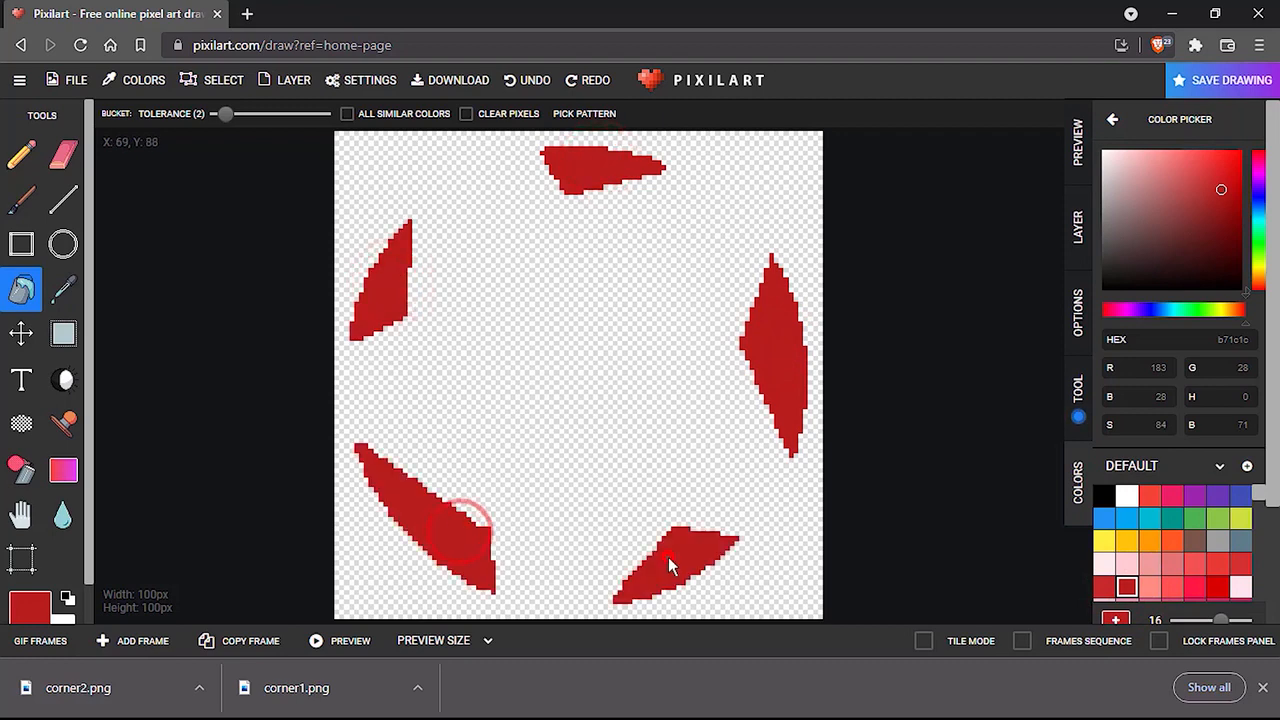
Download the dark red corner pieces as a PNG named corner3 in the corner folder.
left_click(72, 80)
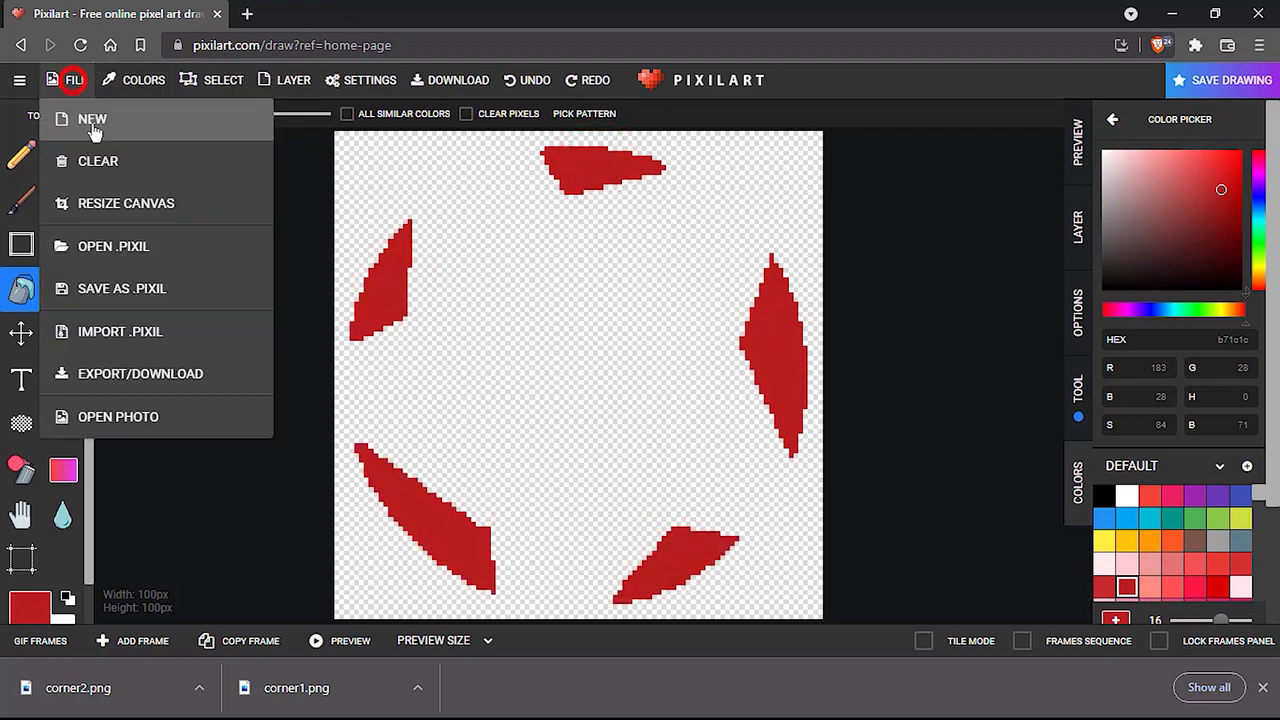
left_click(135, 380)
left_click(571, 447)
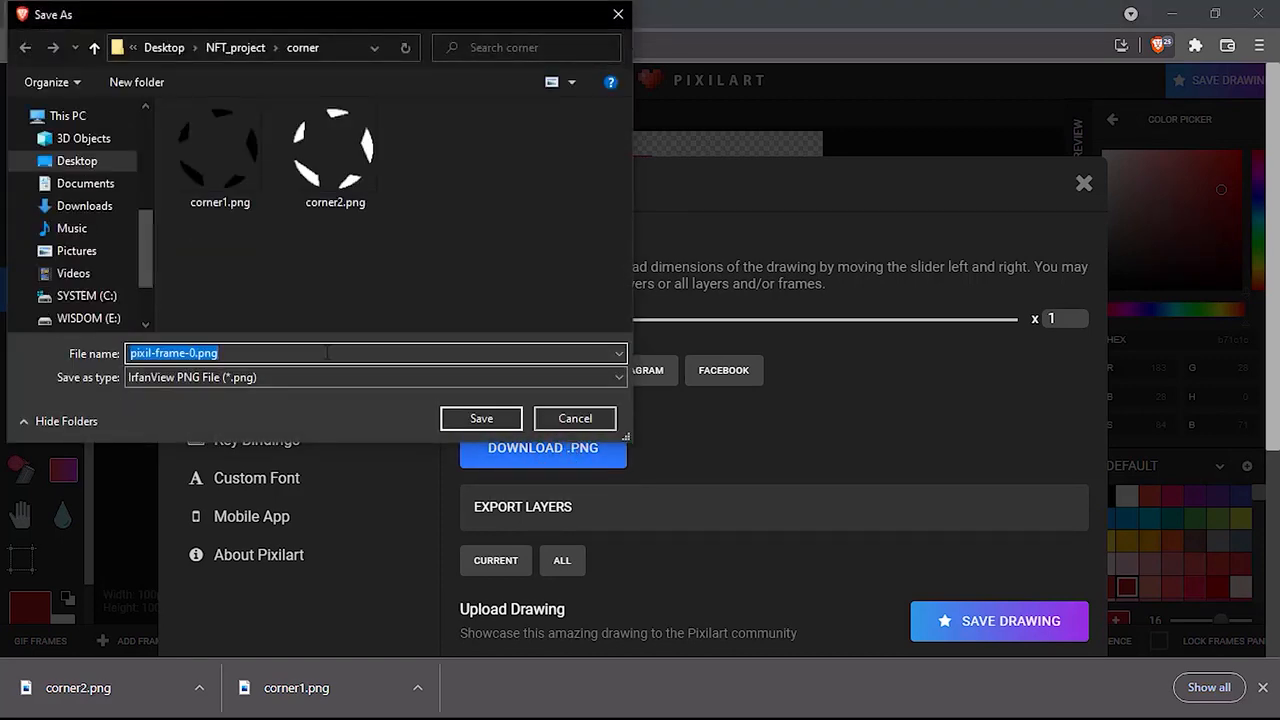
type("corner2")
key("BackSpace")
type("3")
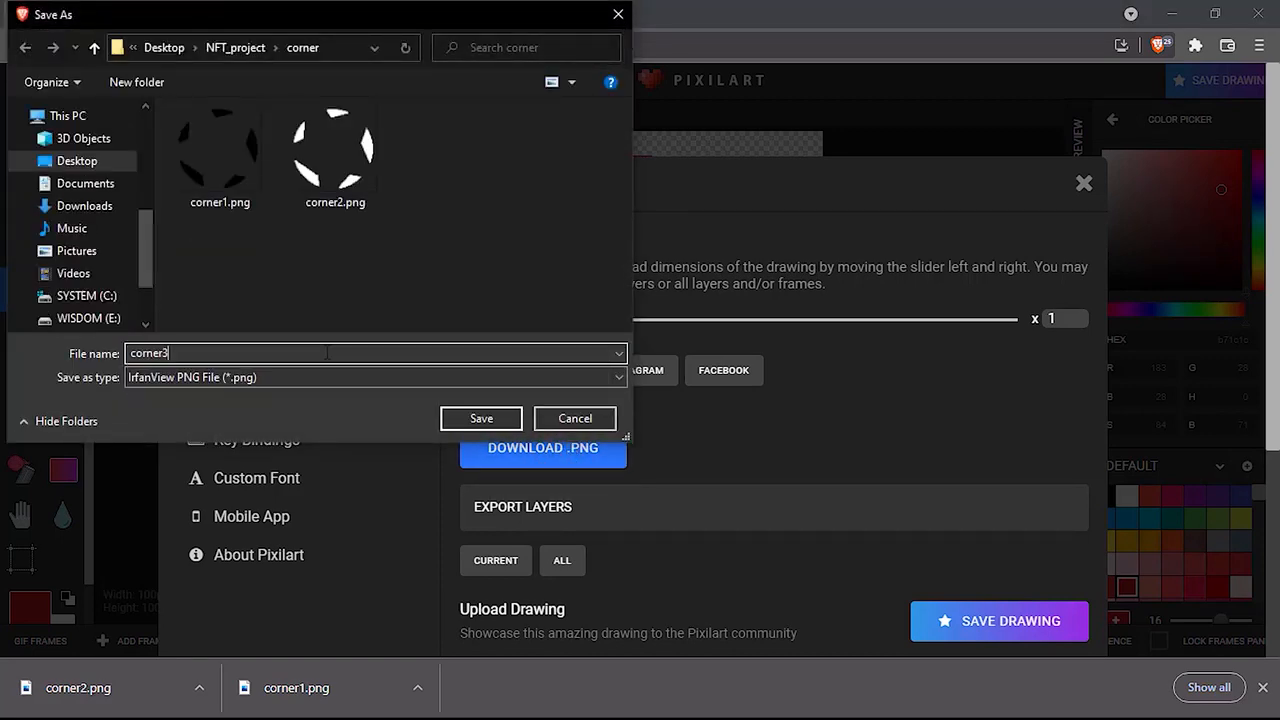
key("Return")
left_click(1085, 183)
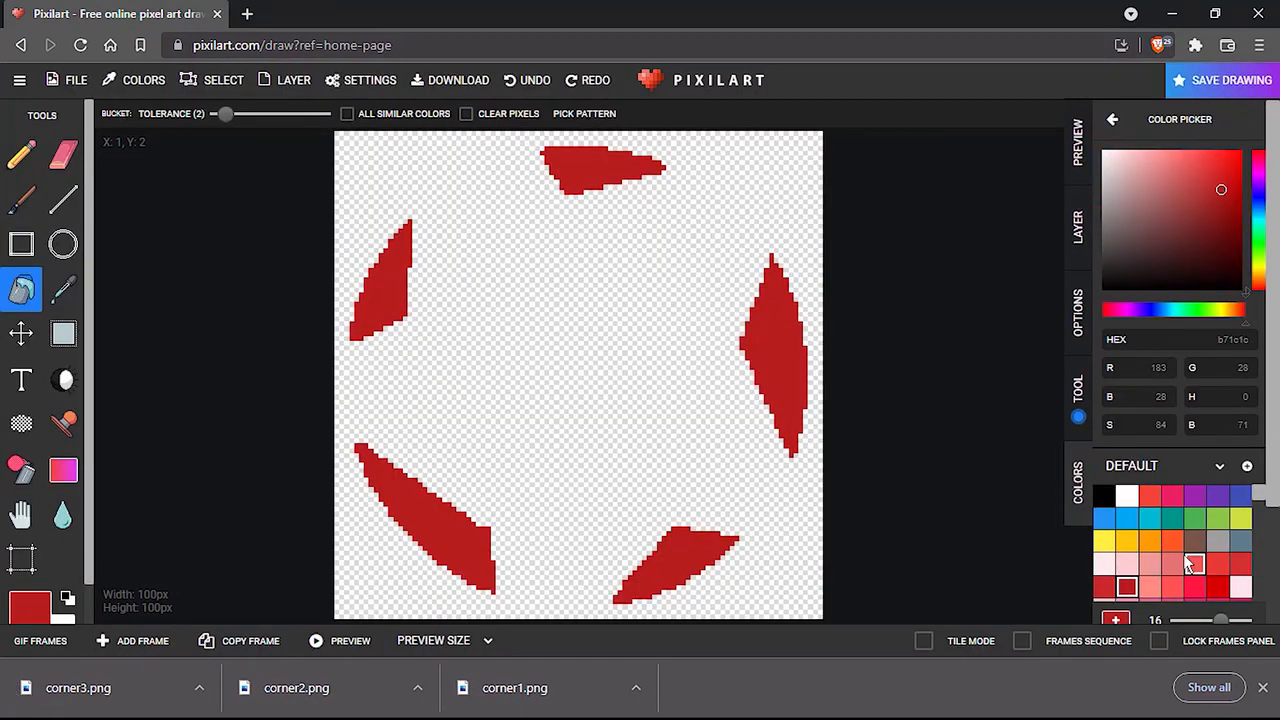
Recolor all five corner pieces light blue (42a5f5) with the bucket fill.
scroll(1187, 563, "down", 2)
scroll(1195, 565, "down", 3)
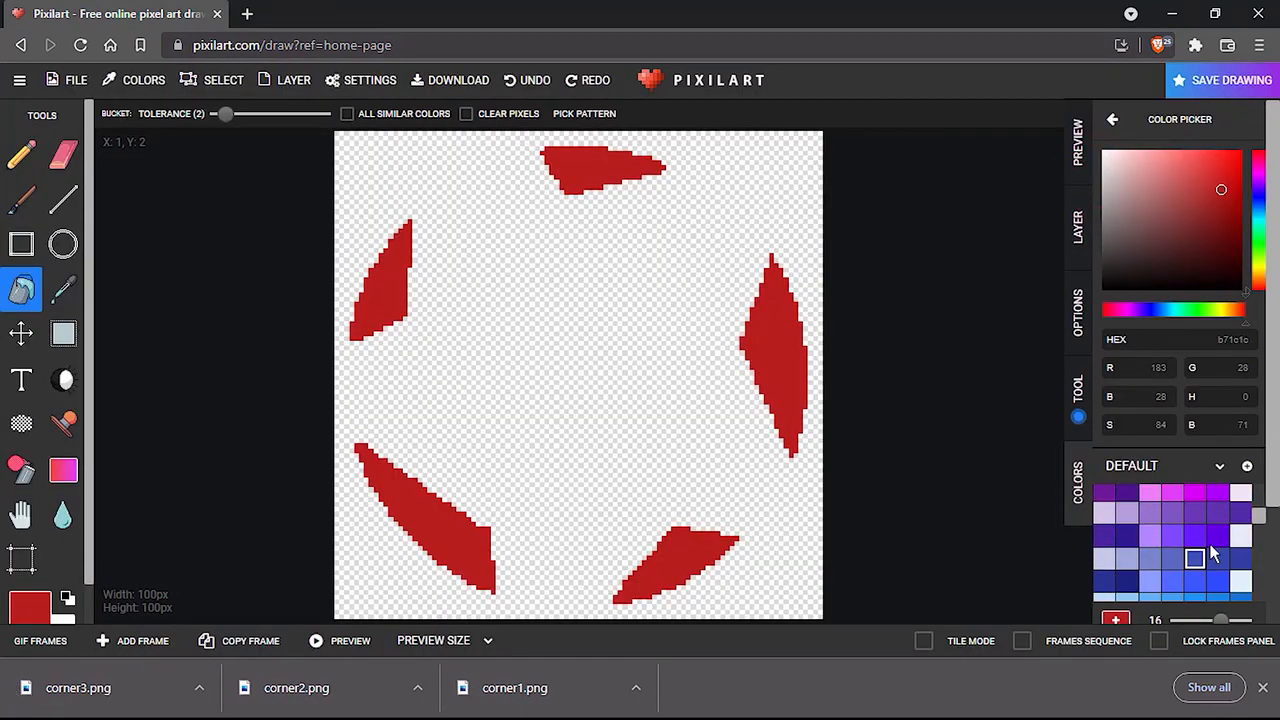
scroll(1218, 585, "down", 2)
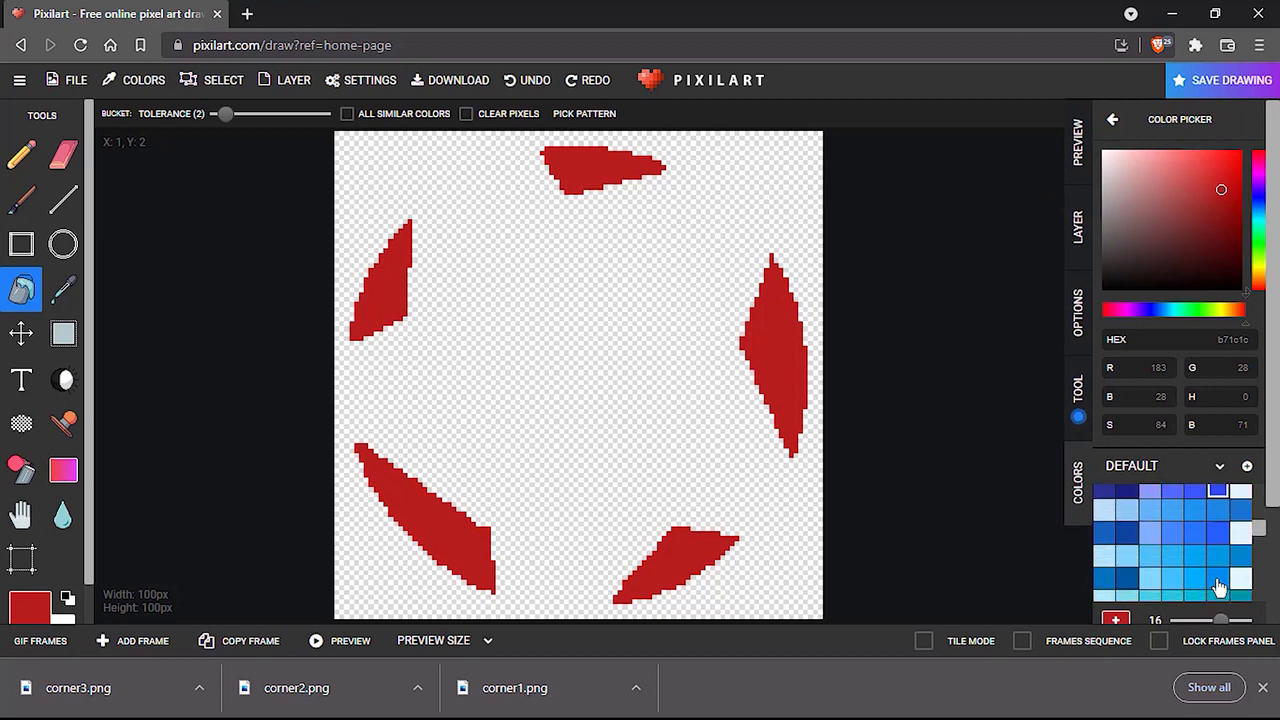
left_click(1172, 514)
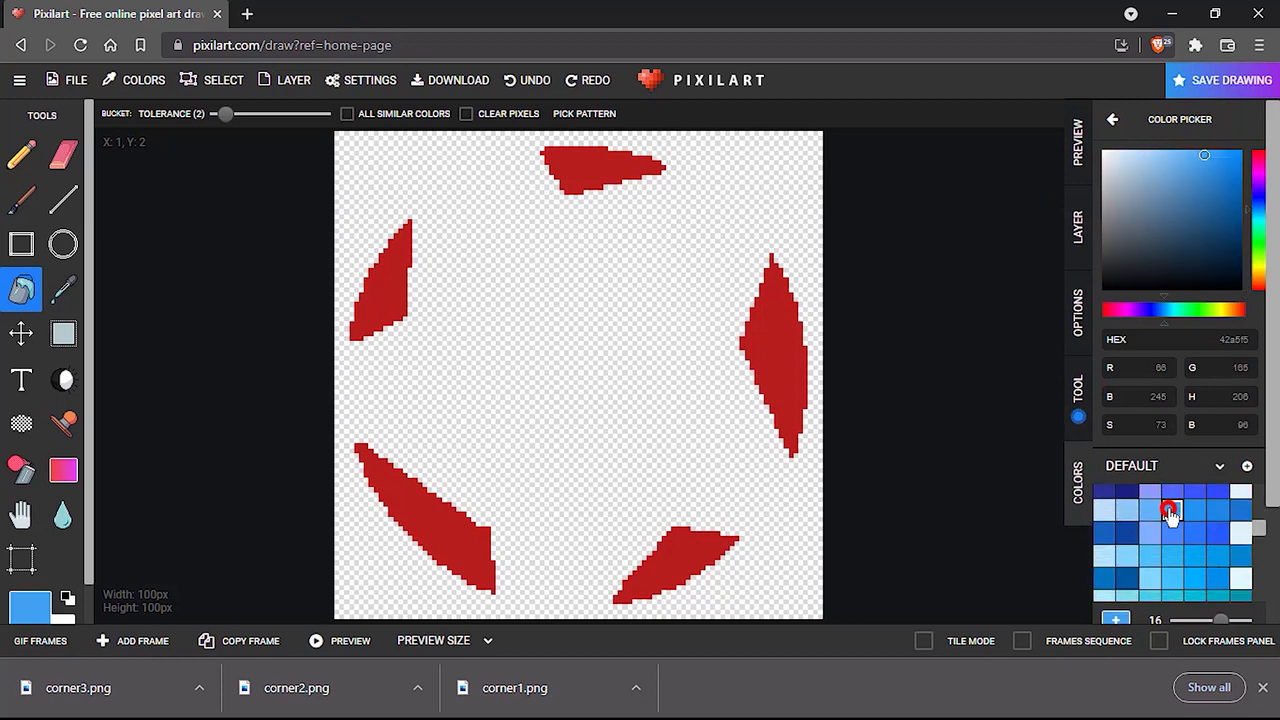
left_click(788, 373)
left_click(592, 165)
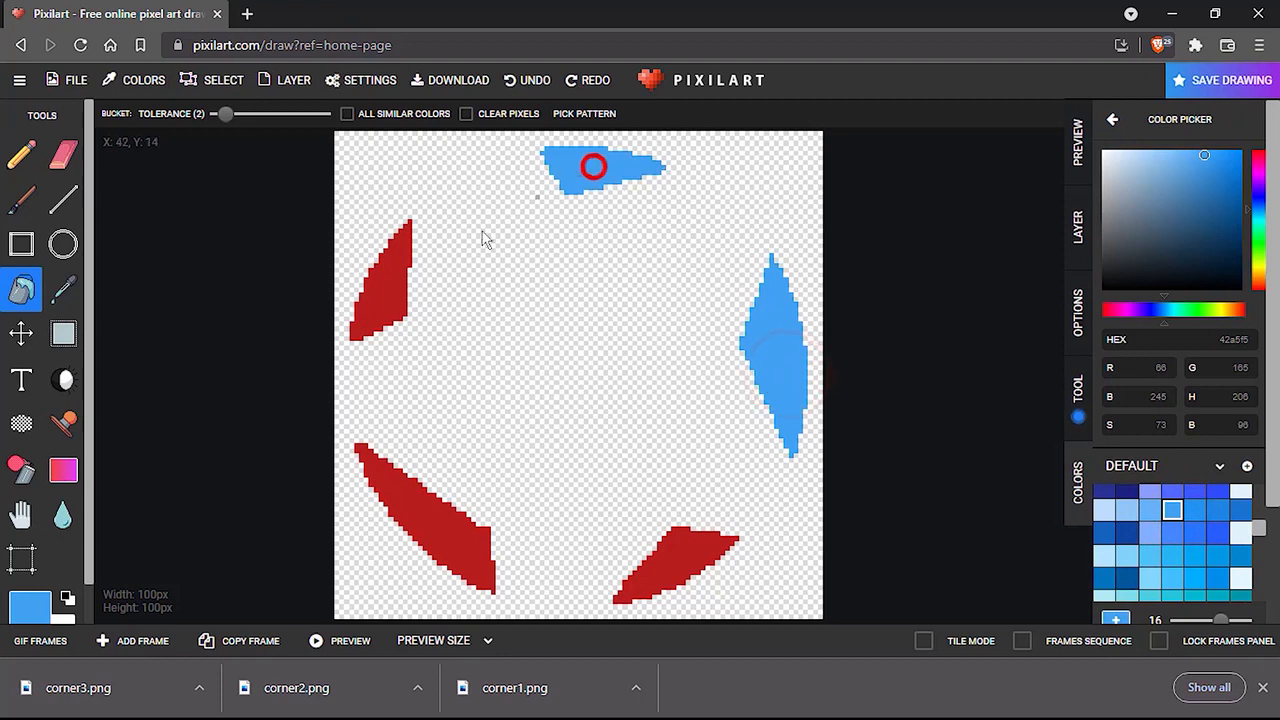
left_click(385, 281)
left_click(440, 537)
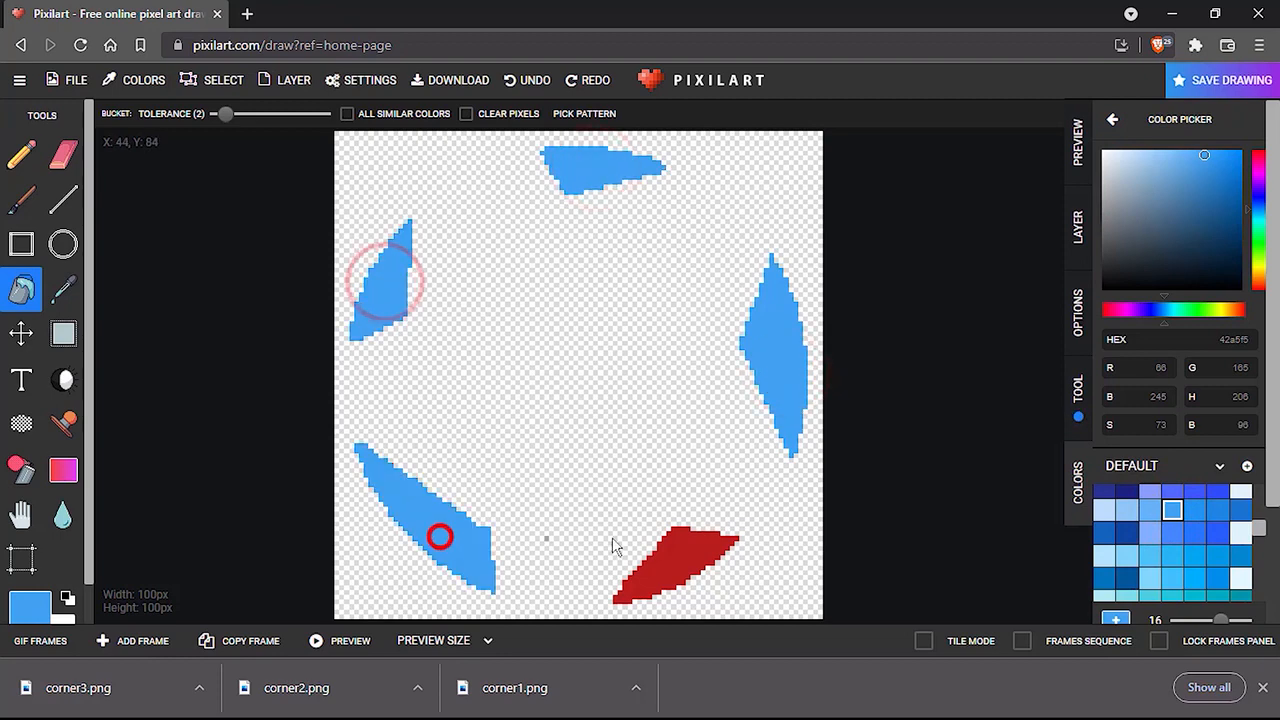
left_click(671, 562)
Download the light blue corner pieces as a PNG named corner4 in the corner folder.
left_click(77, 80)
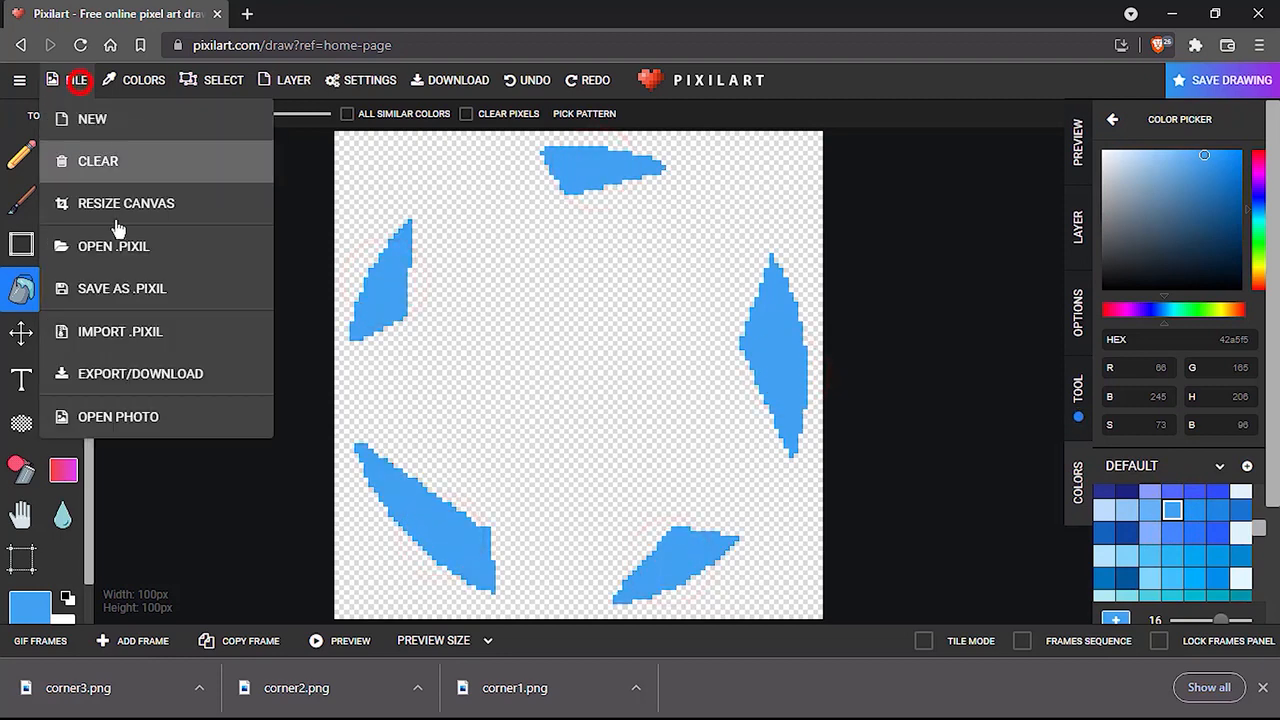
left_click(143, 374)
left_click(524, 450)
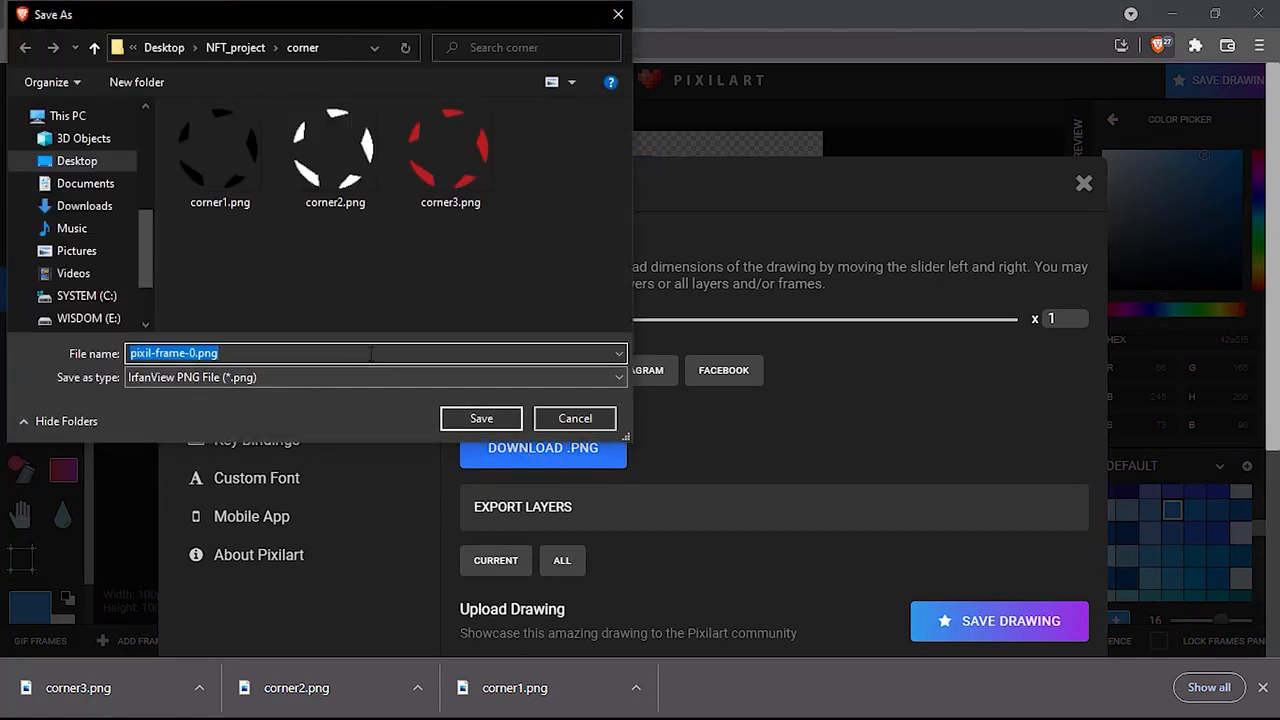
type("corner2")
key("BackSpace")
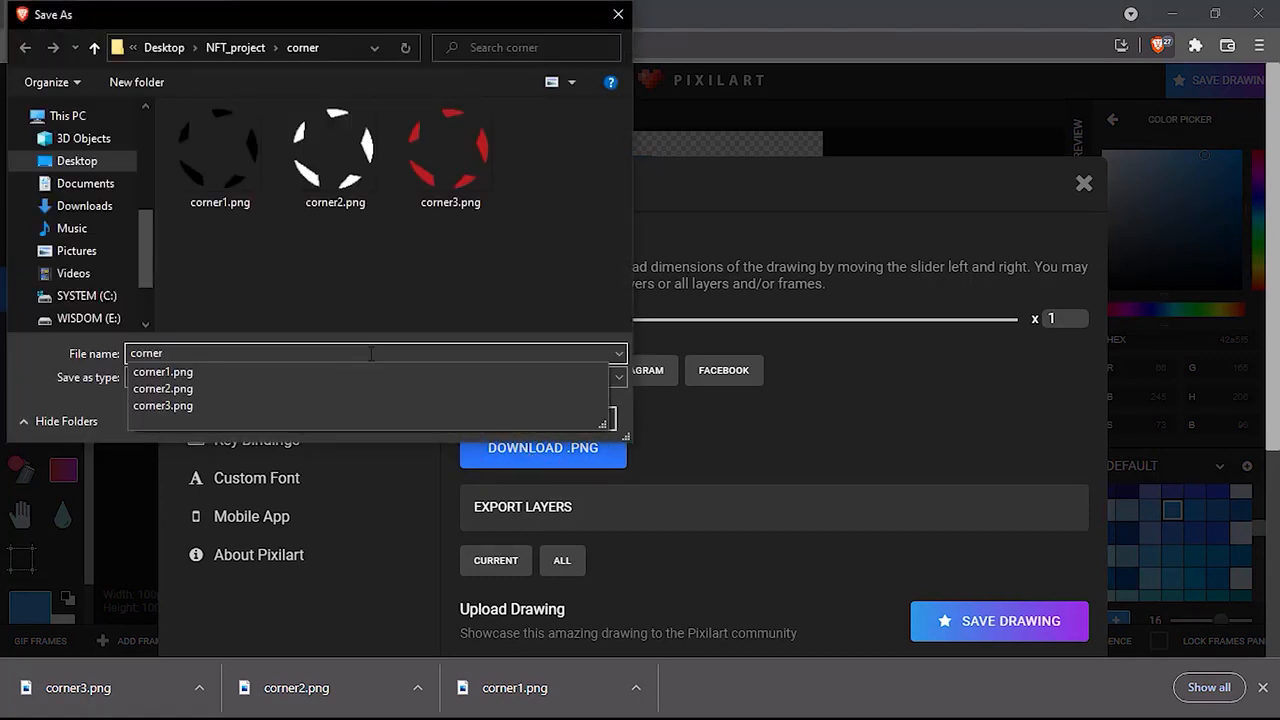
type("4")
key("Return")
left_click(1086, 188)
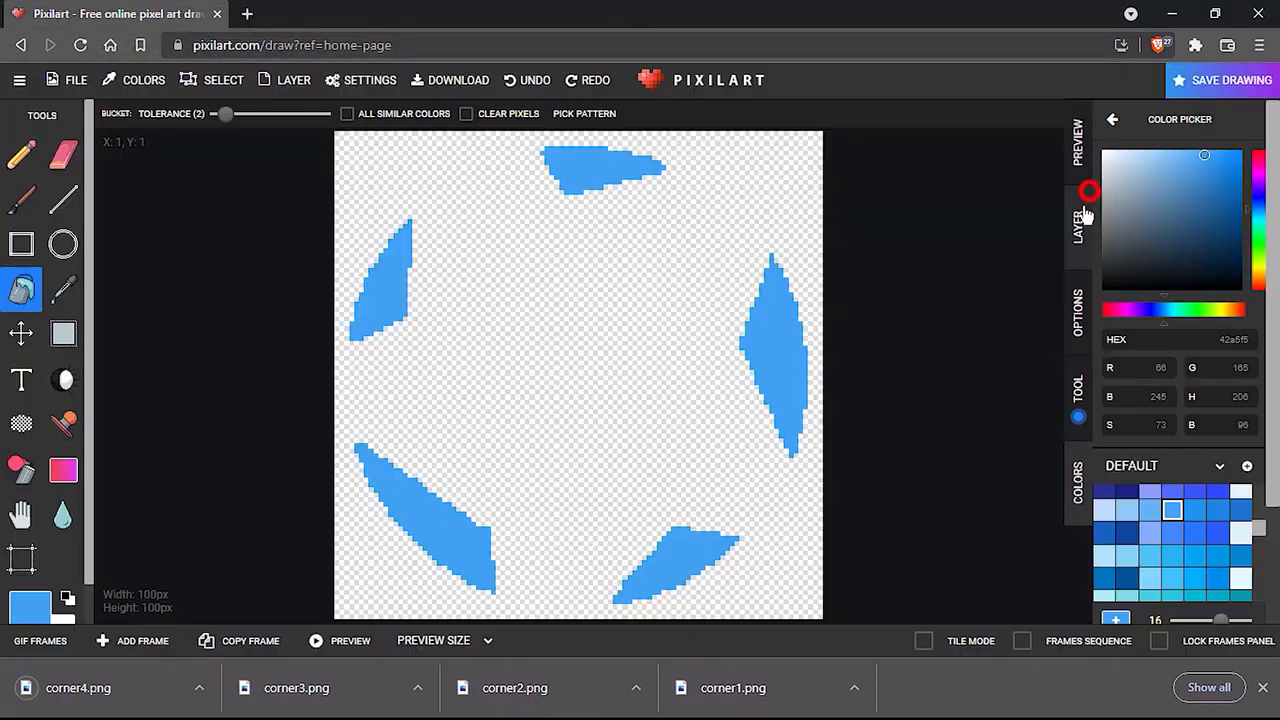
Recolor all five corner pieces light green (9ccc65) with the bucket fill.
scroll(1205, 555, "down", 5)
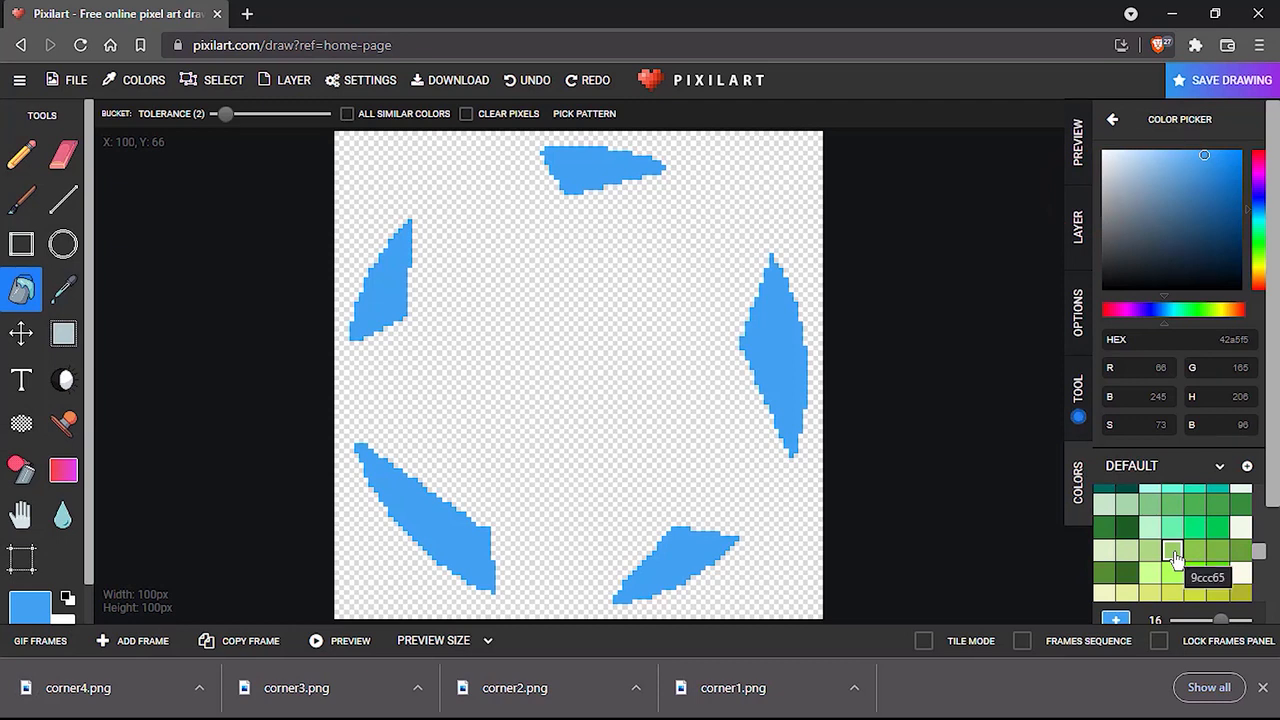
left_click(1173, 553)
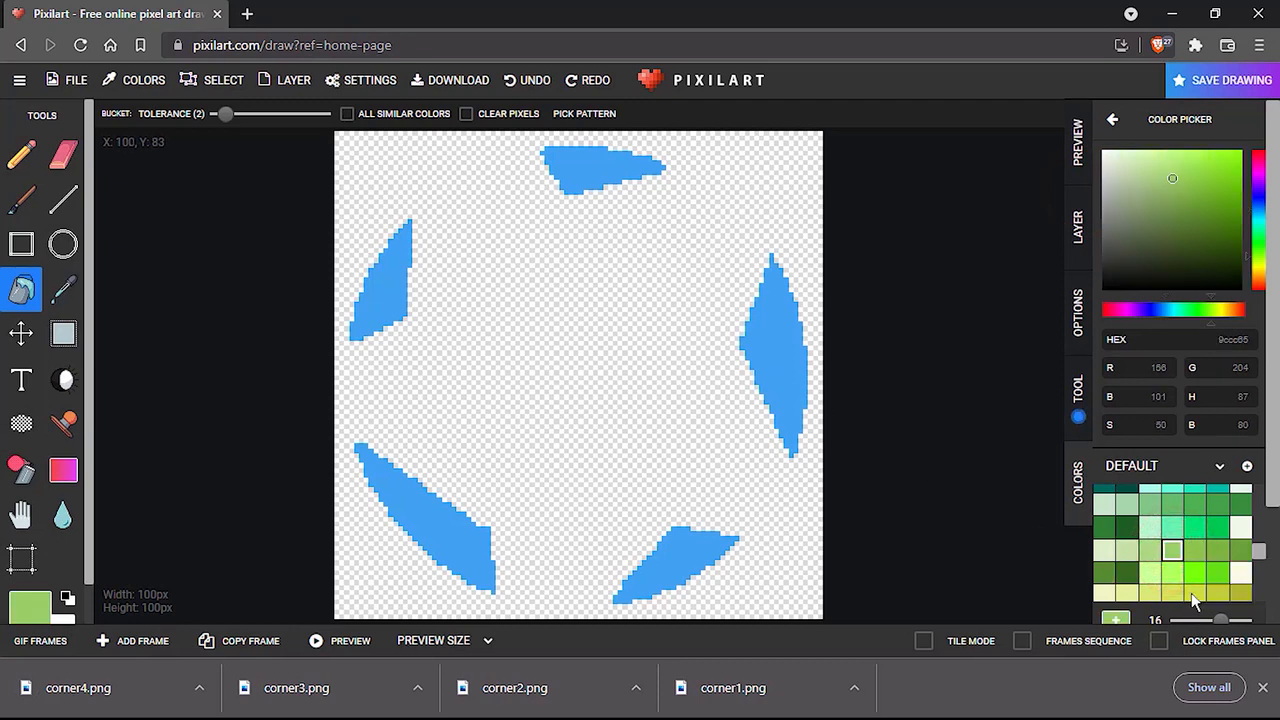
left_click(783, 366)
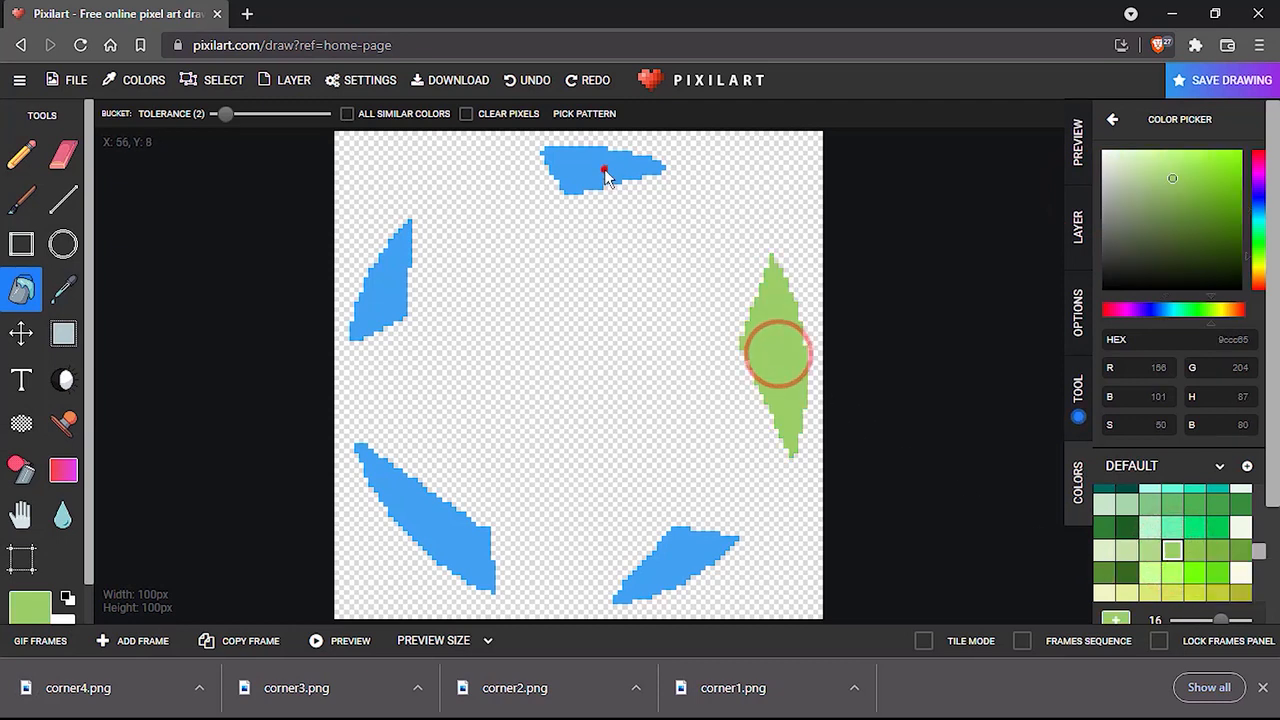
left_click(604, 168)
left_click(381, 293)
left_click(443, 517)
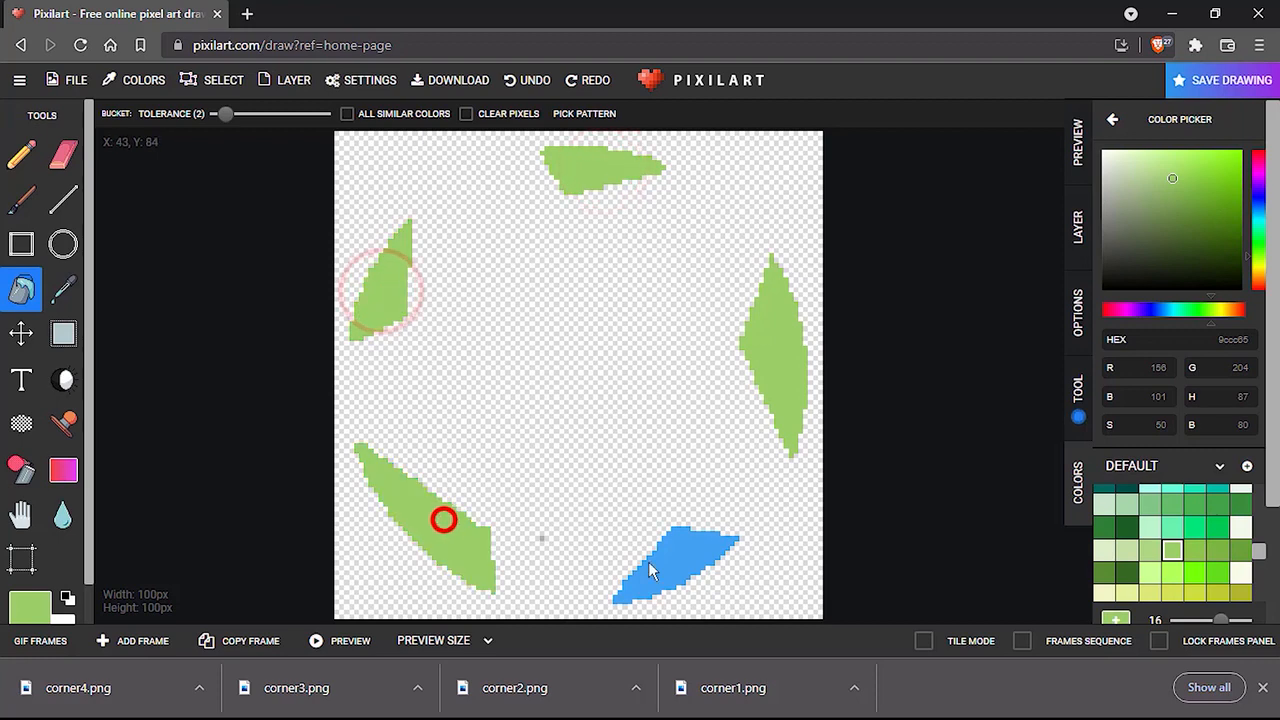
left_click(685, 542)
Download the light green corner pieces as a PNG named corner5 in the corner folder.
left_click(62, 80)
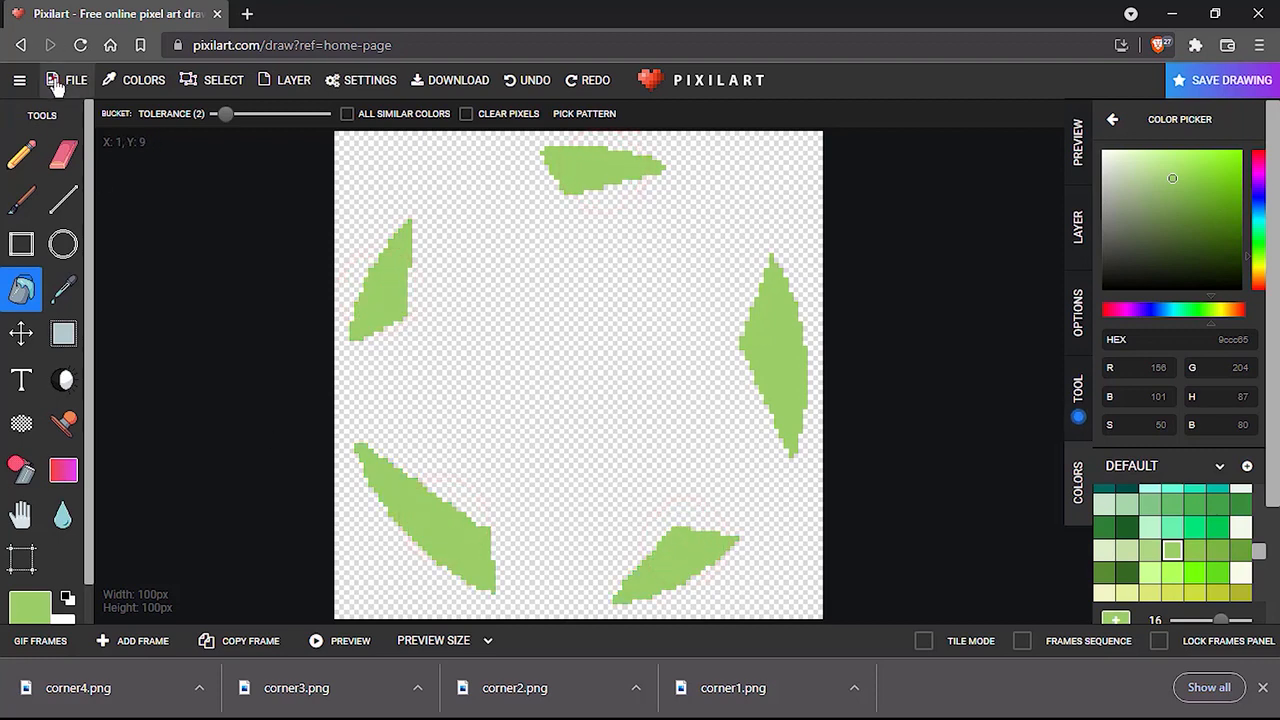
left_click(148, 382)
left_click(603, 462)
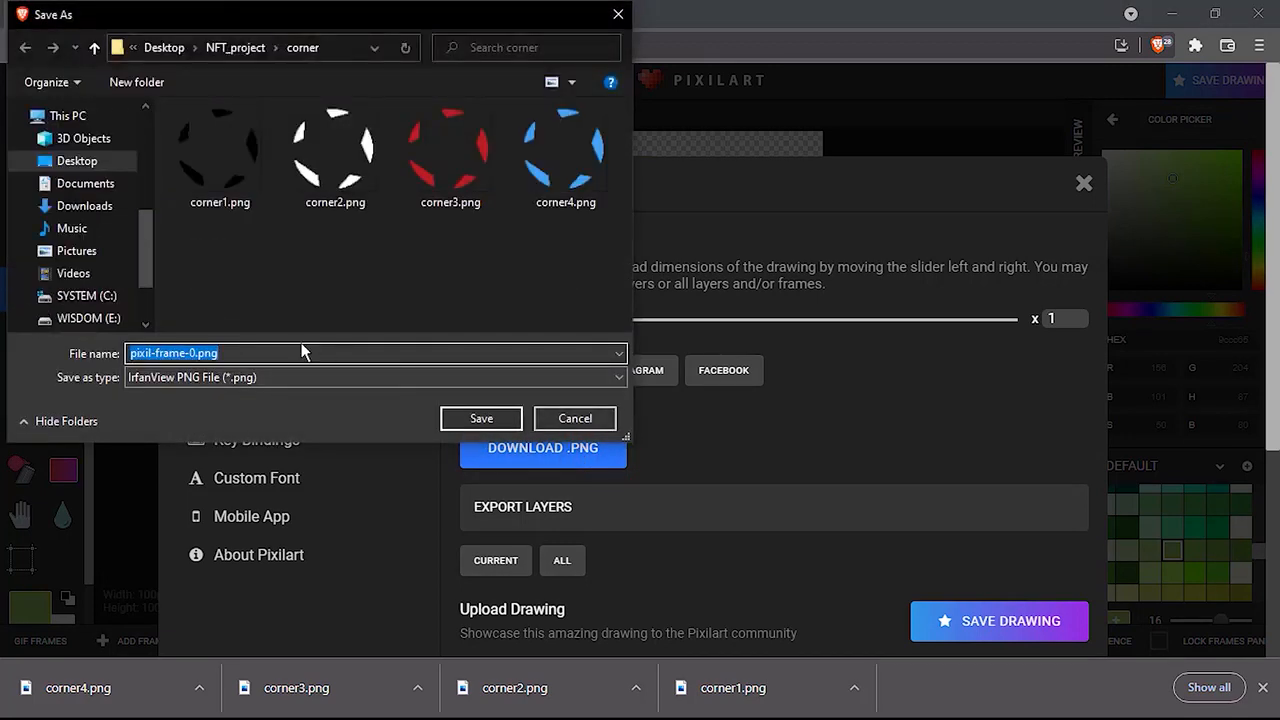
type("corner2")
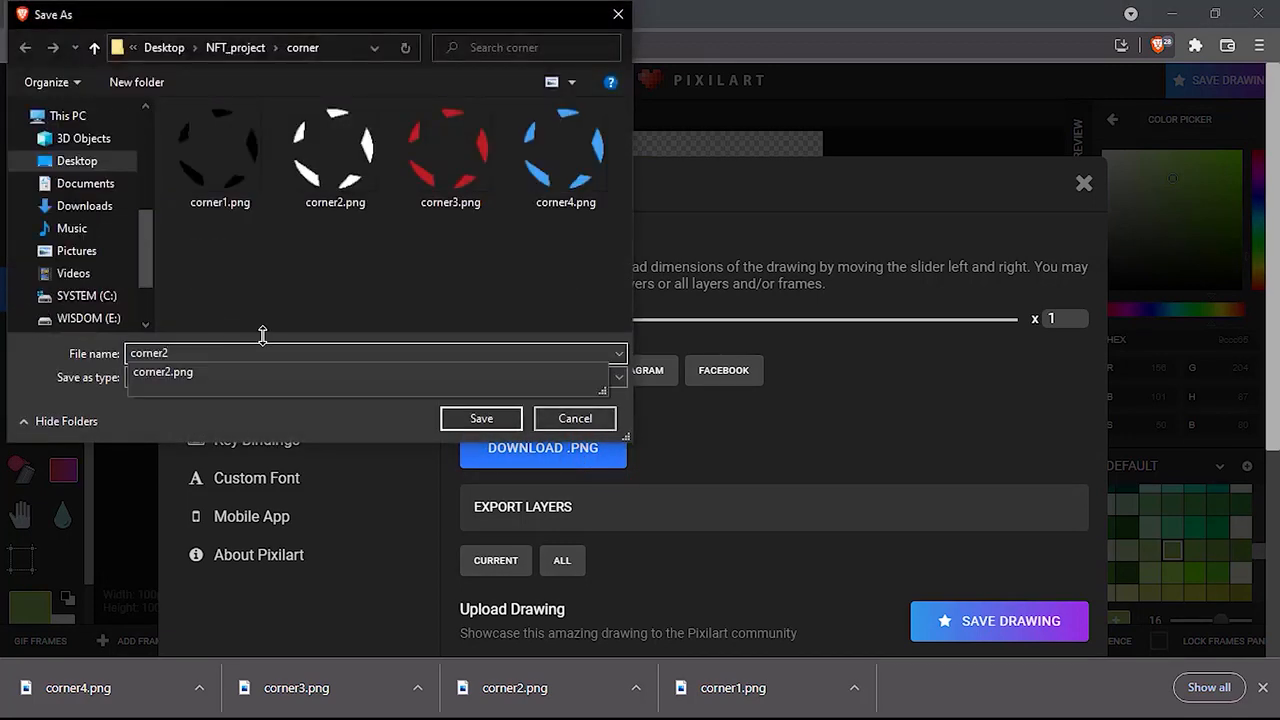
key("BackSpace")
type("5")
key("Return")
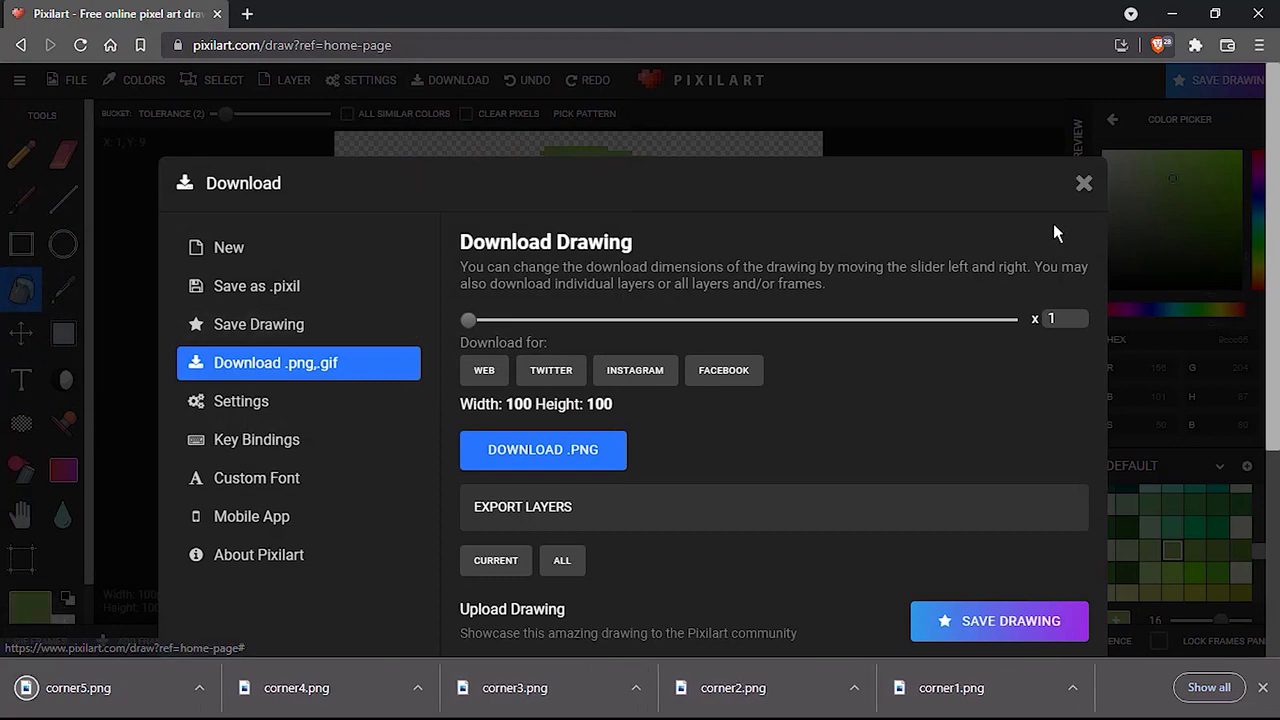
left_click(1075, 190)
Recolor all five corner pieces orange (ffac40) with the bucket fill.
scroll(1168, 558, "down", 2)
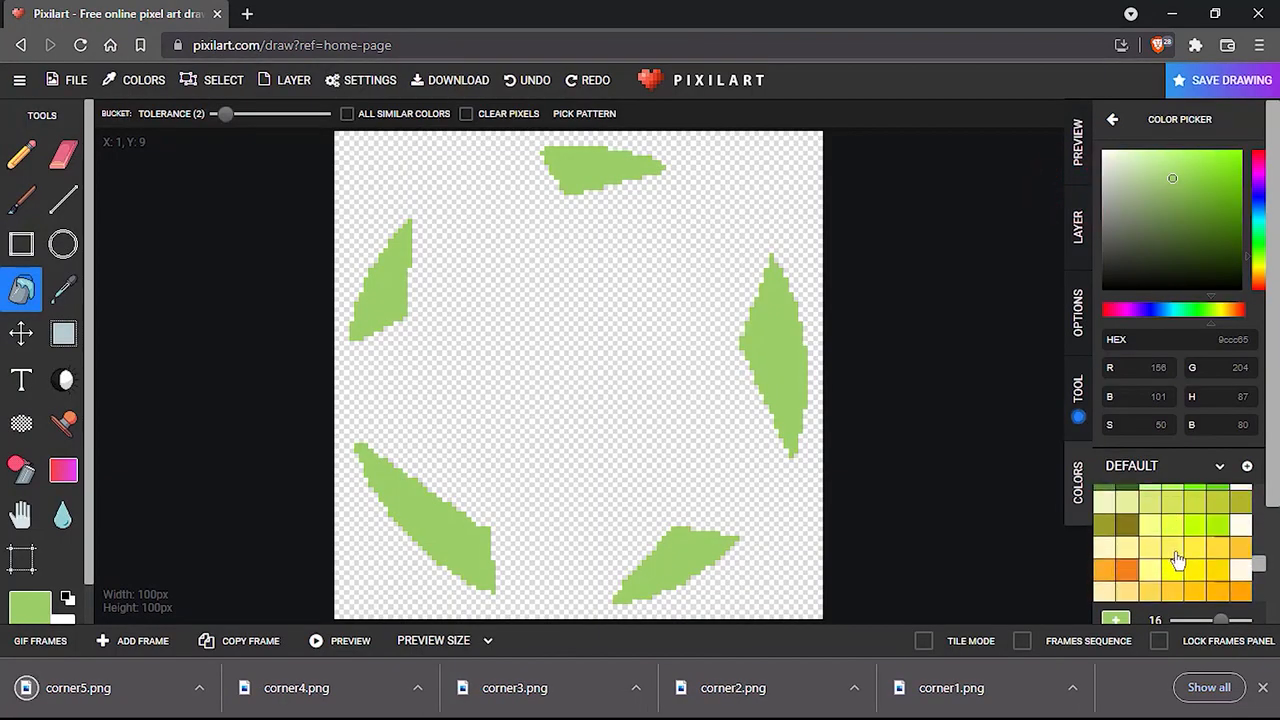
scroll(1200, 565, "down", 2)
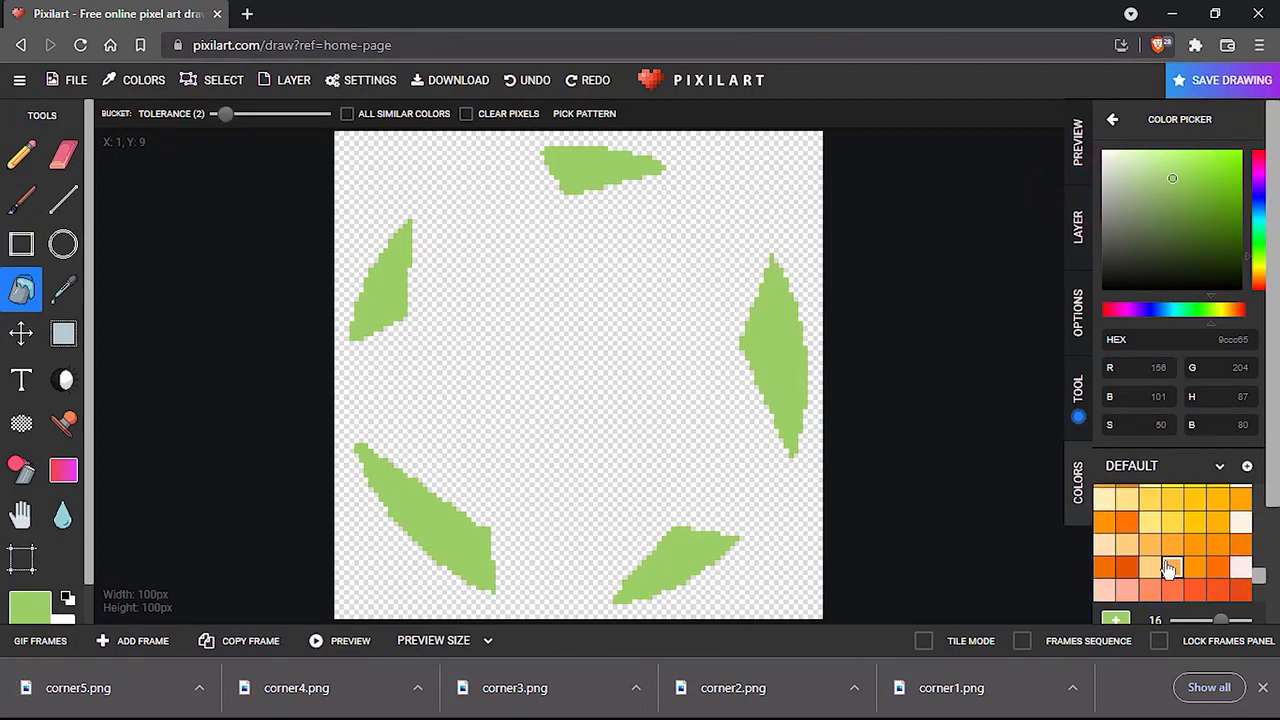
left_click(1171, 567)
left_click(777, 384)
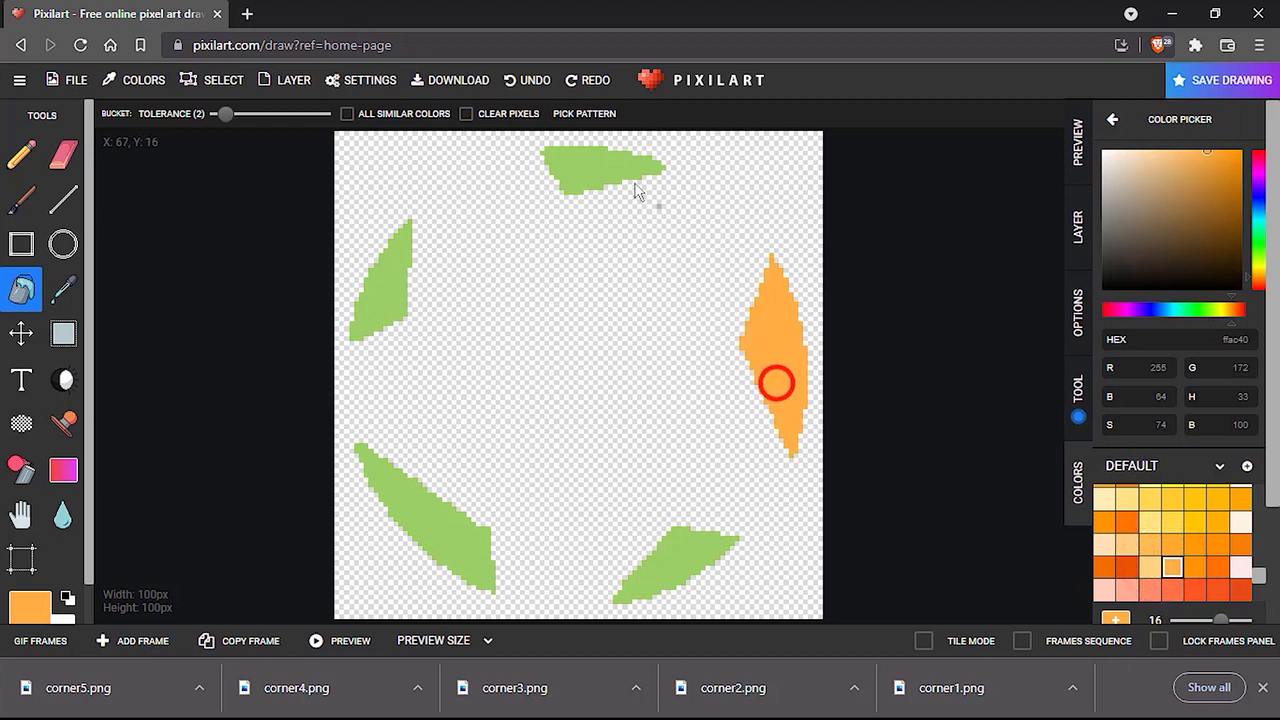
left_click(589, 160)
left_click(384, 277)
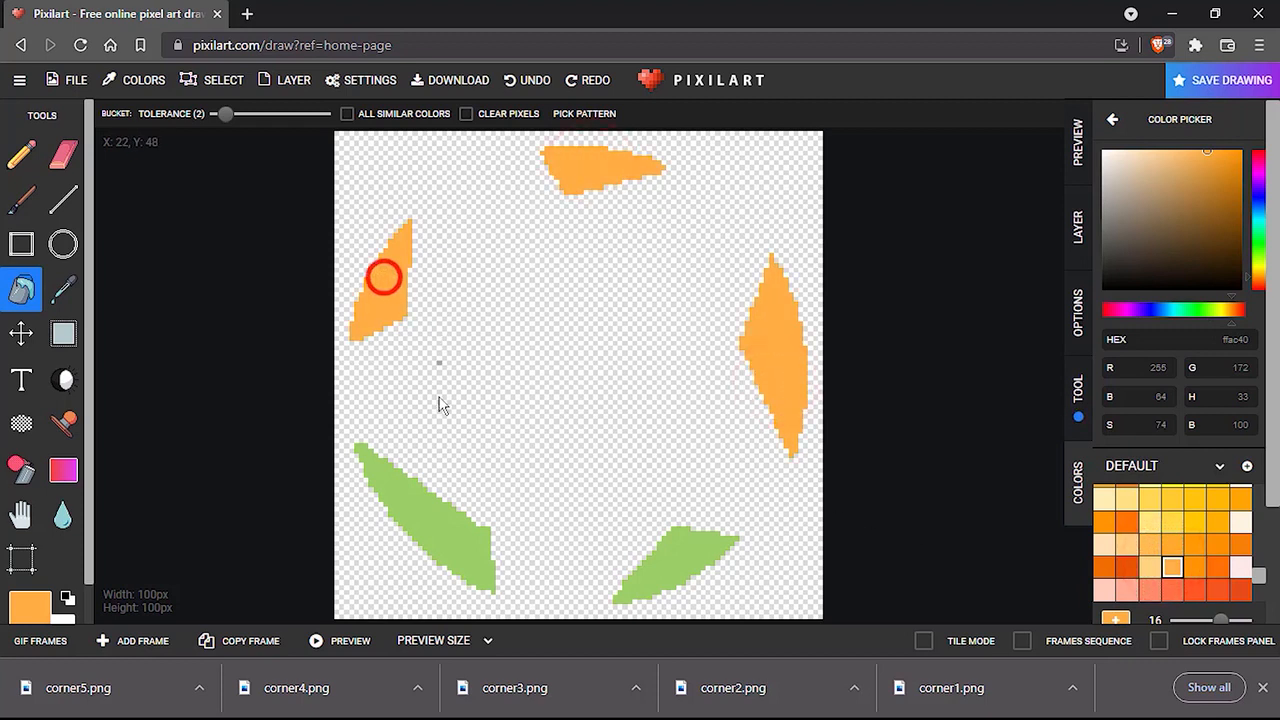
left_click(438, 530)
left_click(689, 555)
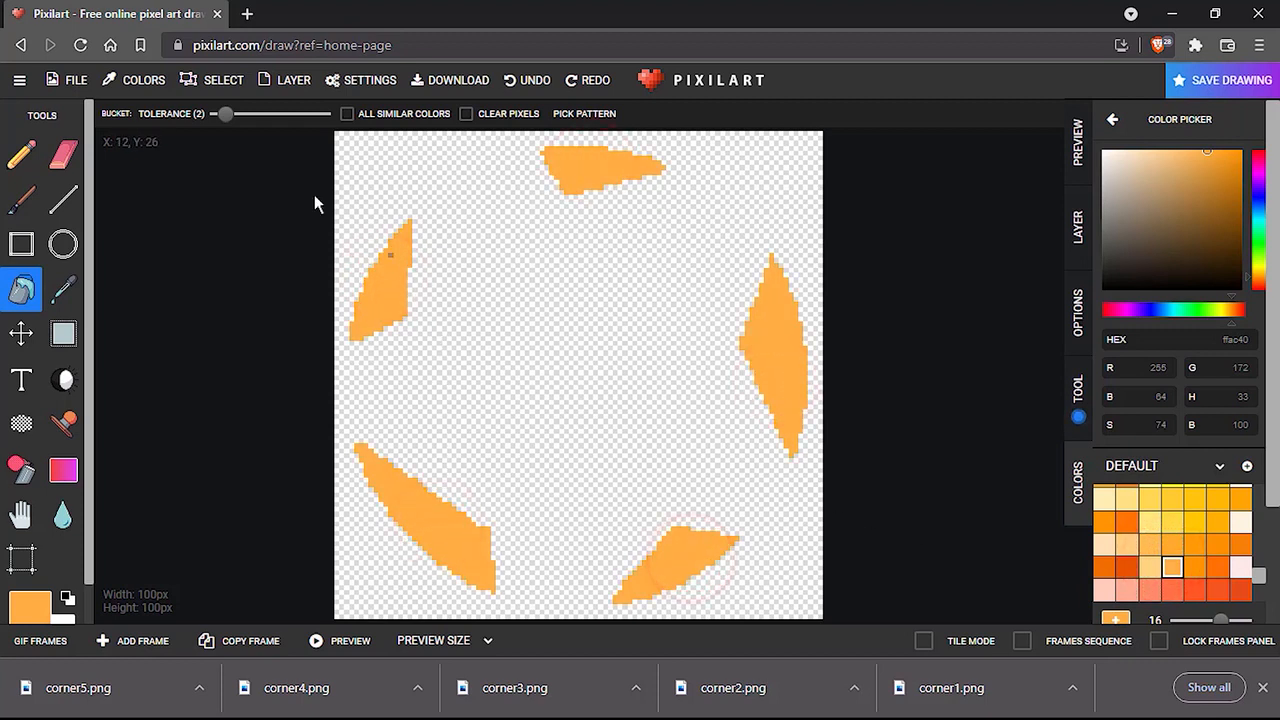
Download the orange corner pieces as a PNG named corner6 in the corner folder.
left_click(68, 80)
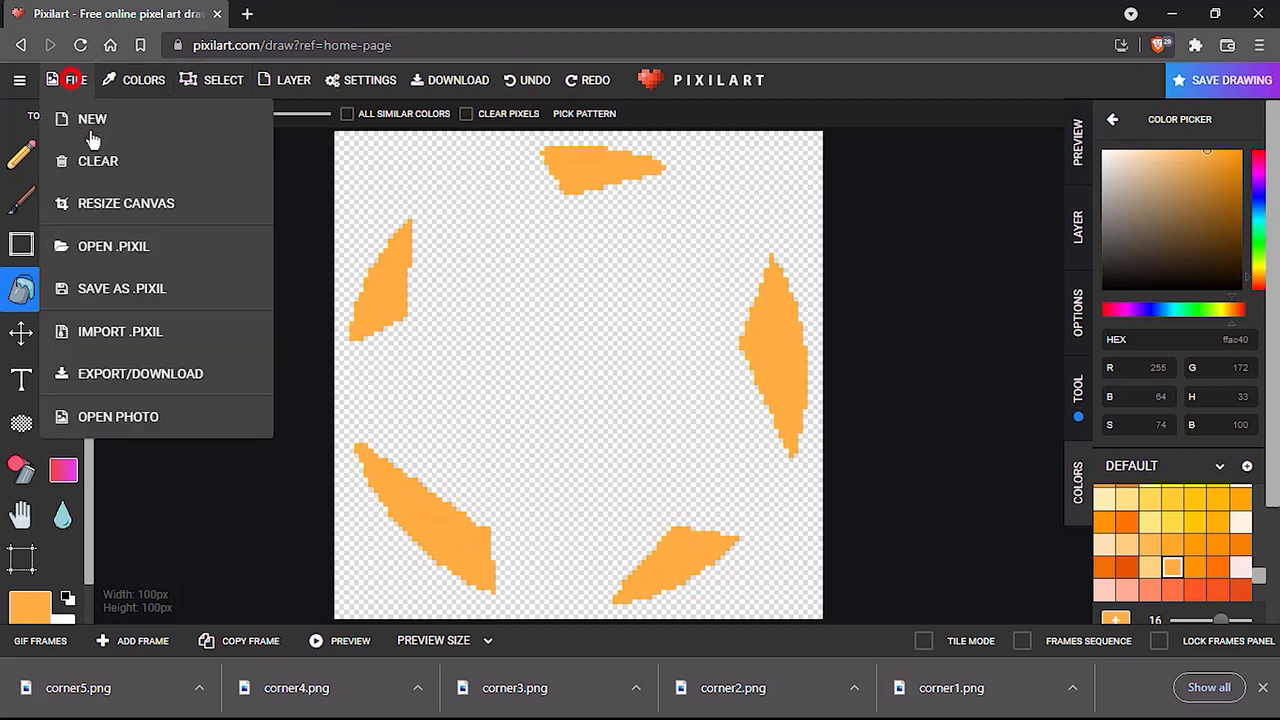
left_click(121, 373)
left_click(527, 440)
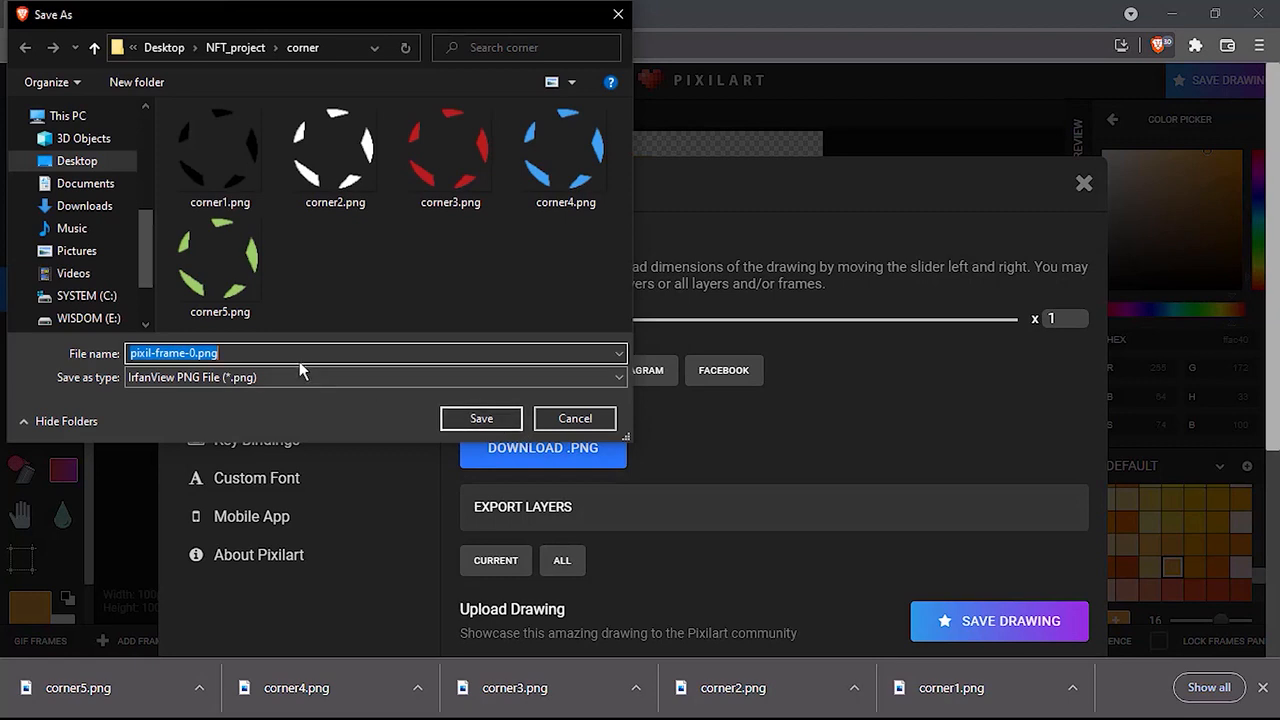
type("corner2")
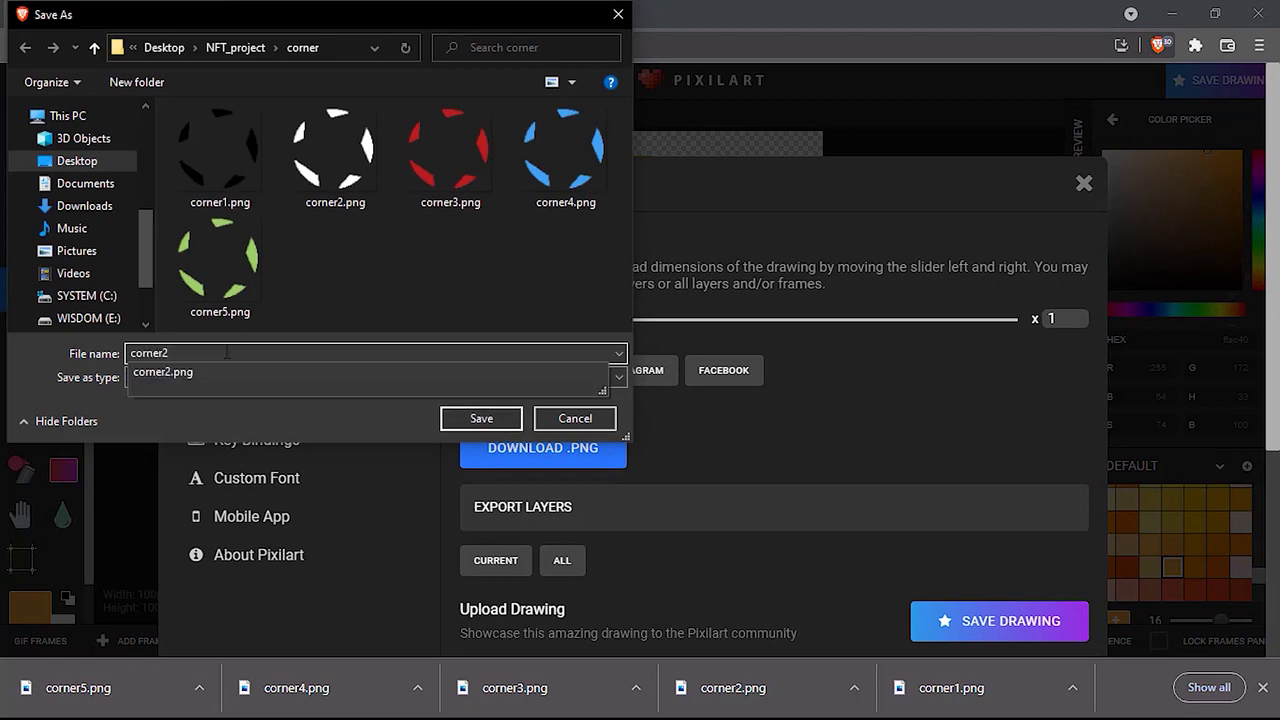
key("BackSpace")
type("6")
key("Return")
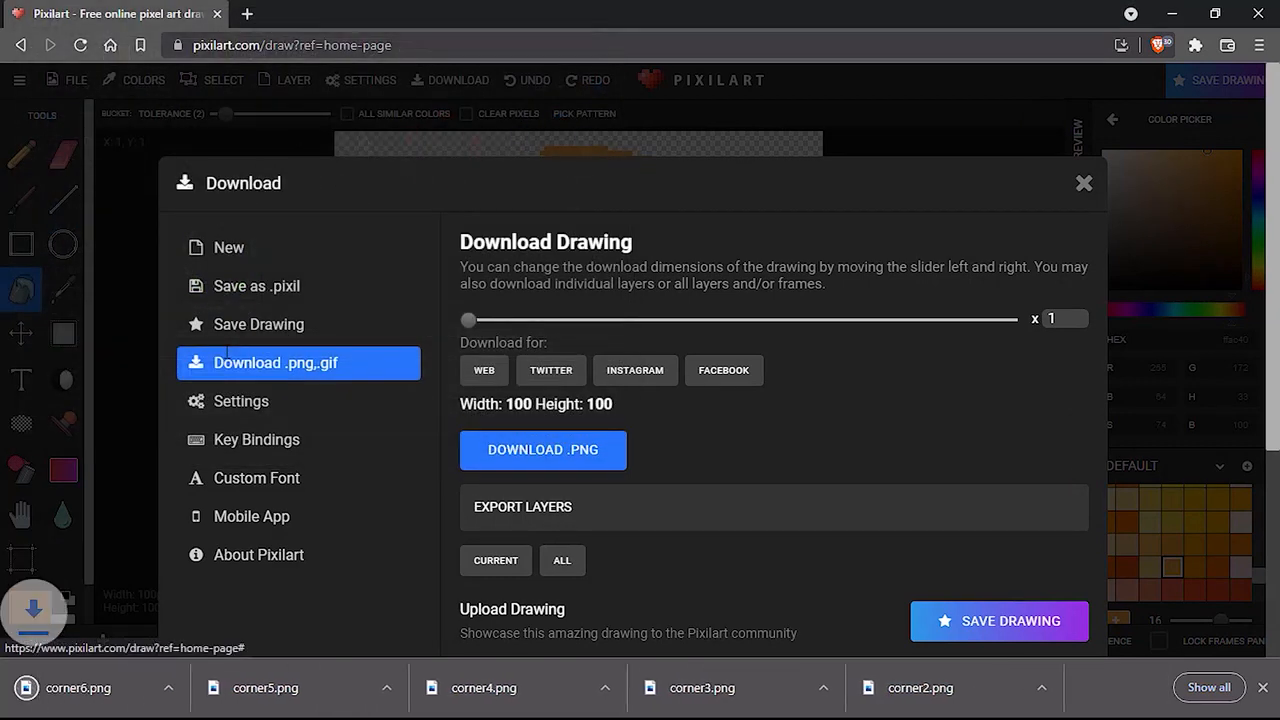
left_click(1082, 183)
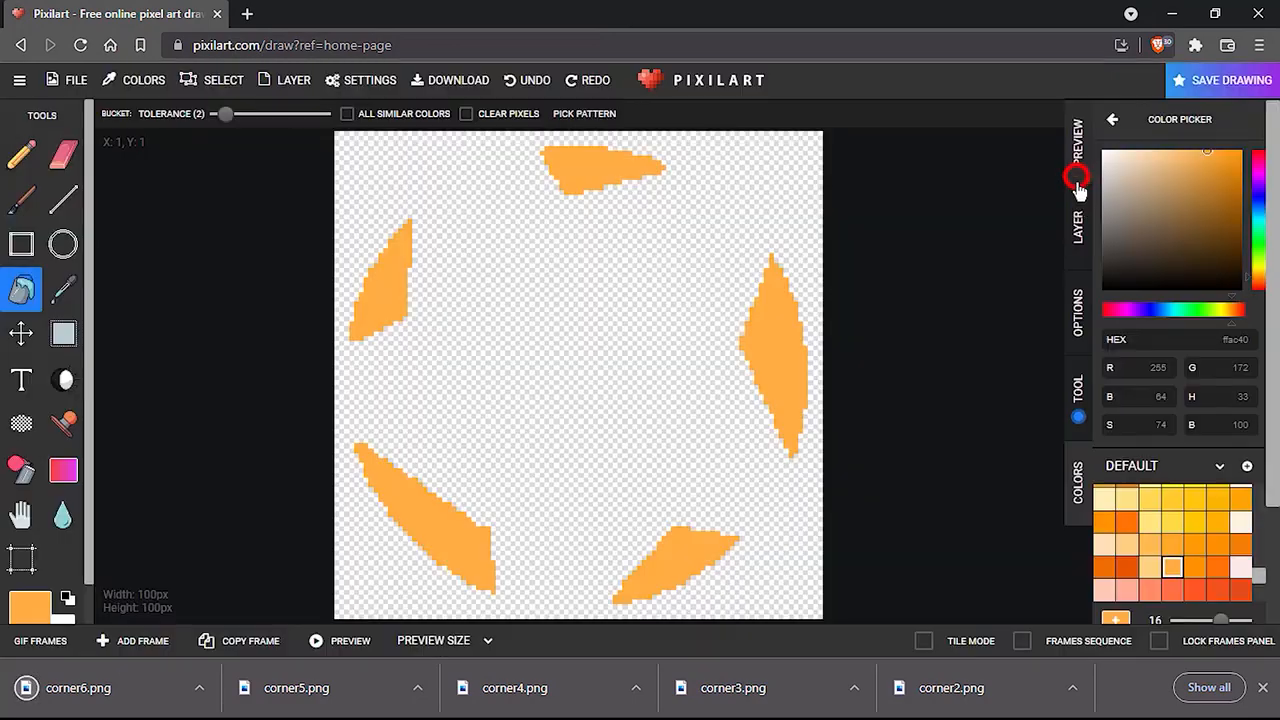
Hide the CORNER layer, and show and select the middle_right layer directly above it.
left_click(1077, 145)
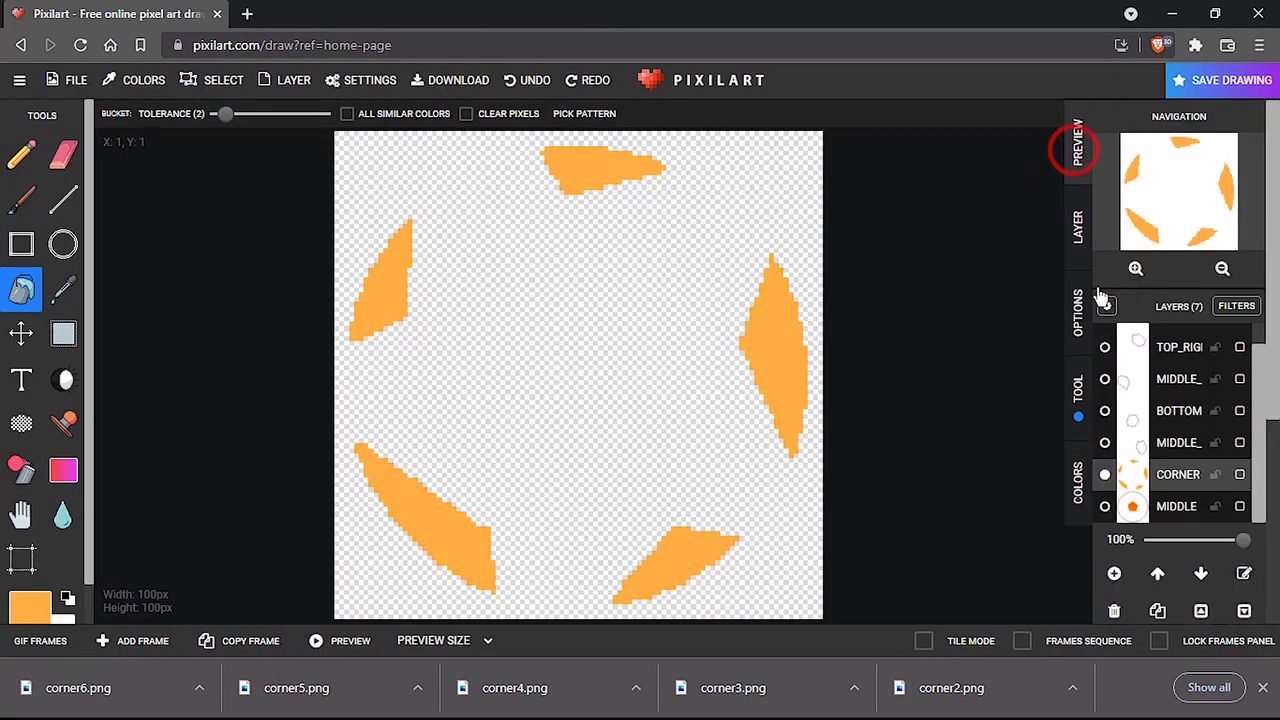
left_click(1104, 474)
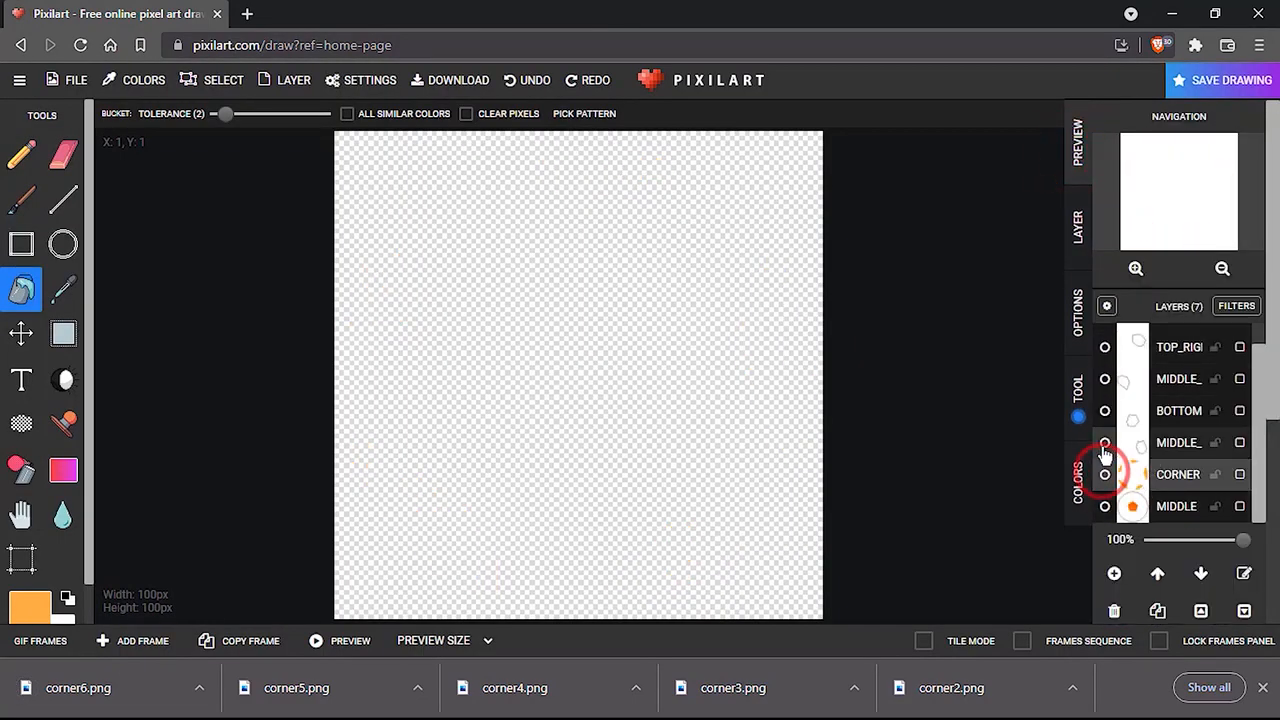
left_click(1104, 445)
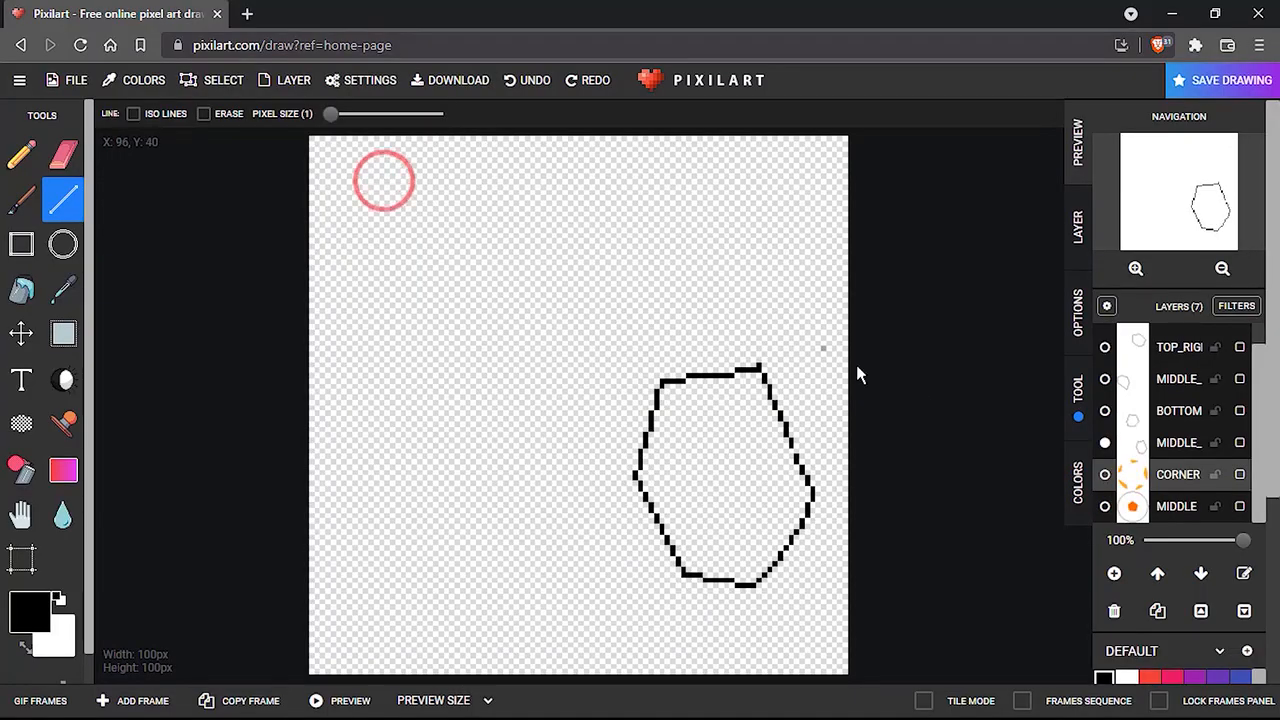
left_click(1162, 453)
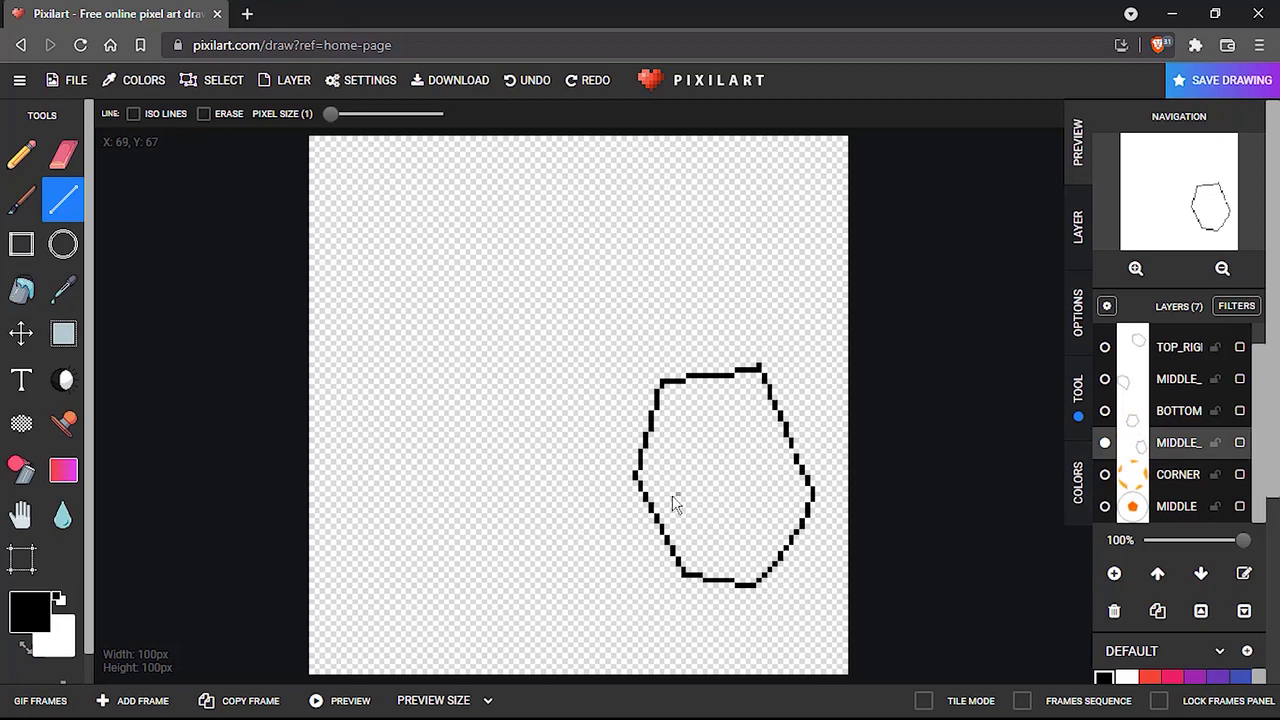
Try to fill the hexagon outline on the middle_right layer with black using the bucket fill, and undo each attempt.
left_click(21, 290)
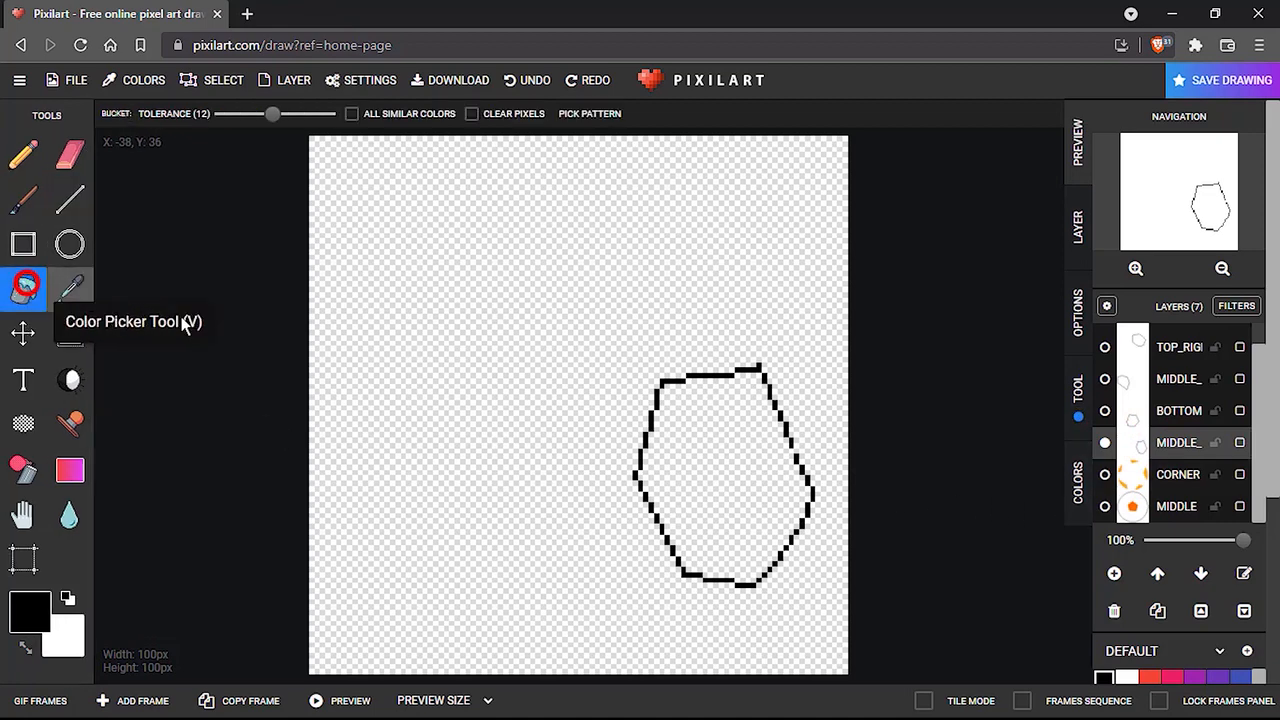
left_click(677, 488)
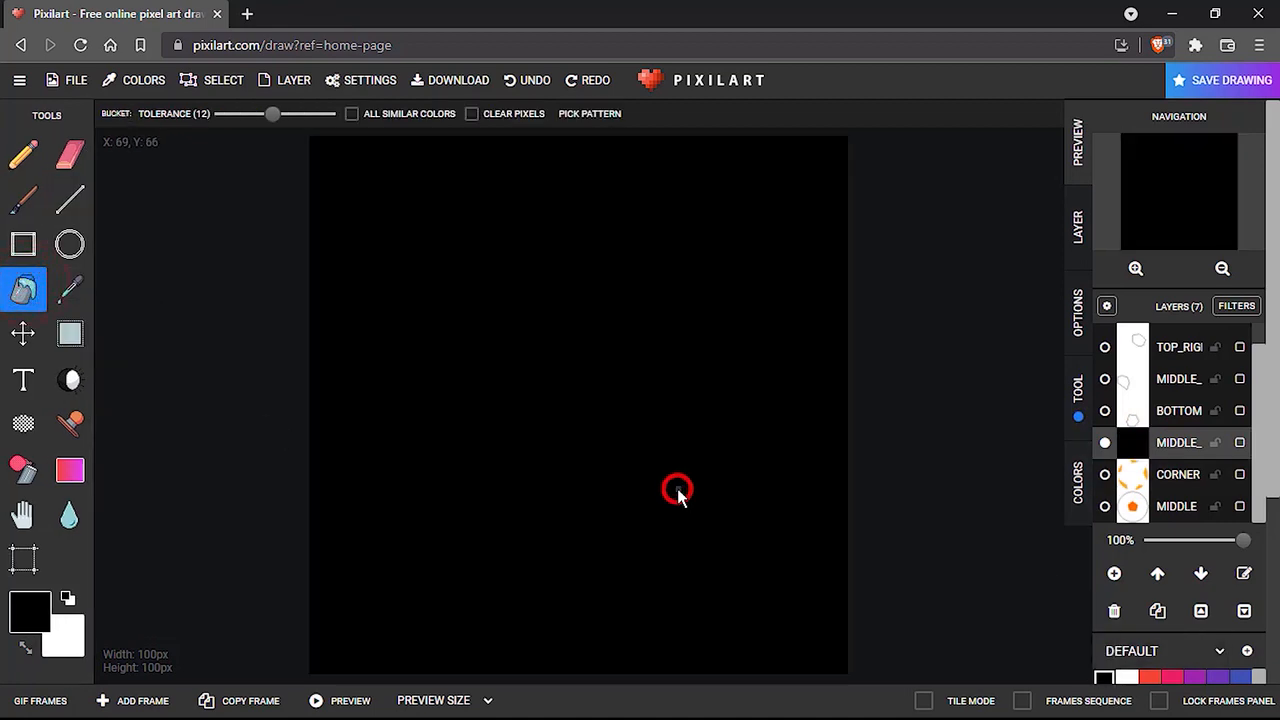
key("ctrl+z")
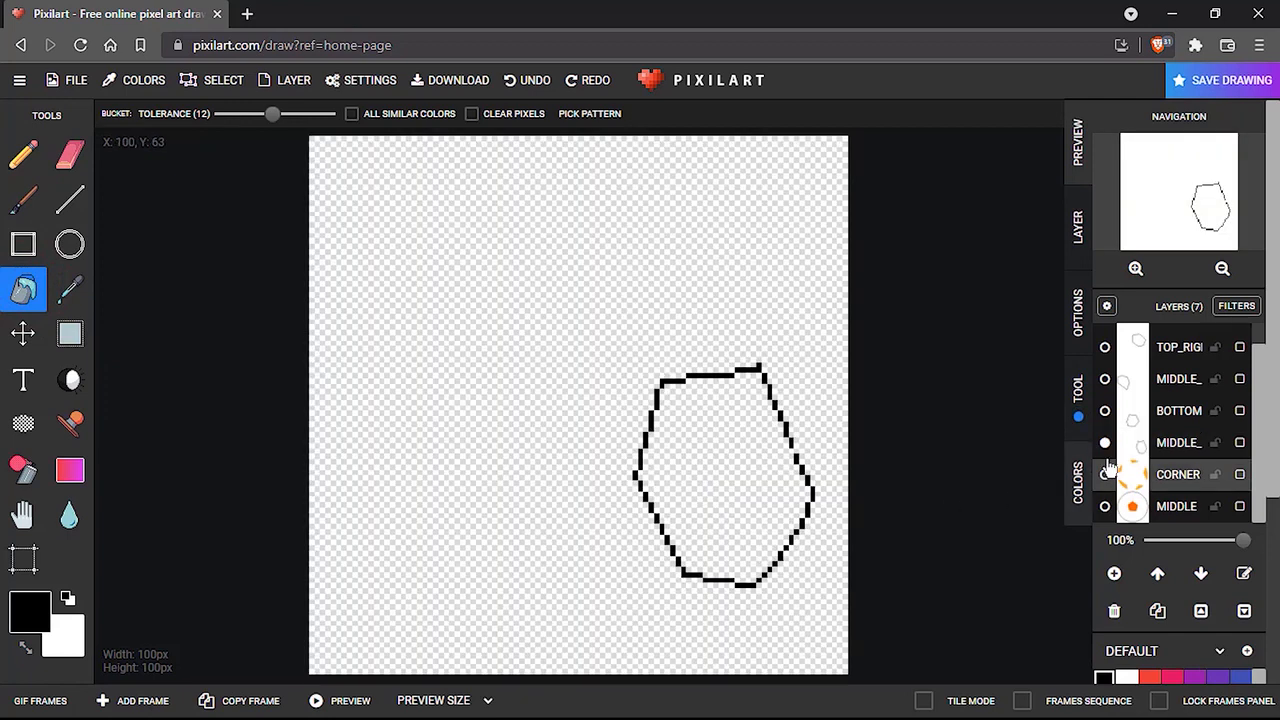
left_click(1190, 452)
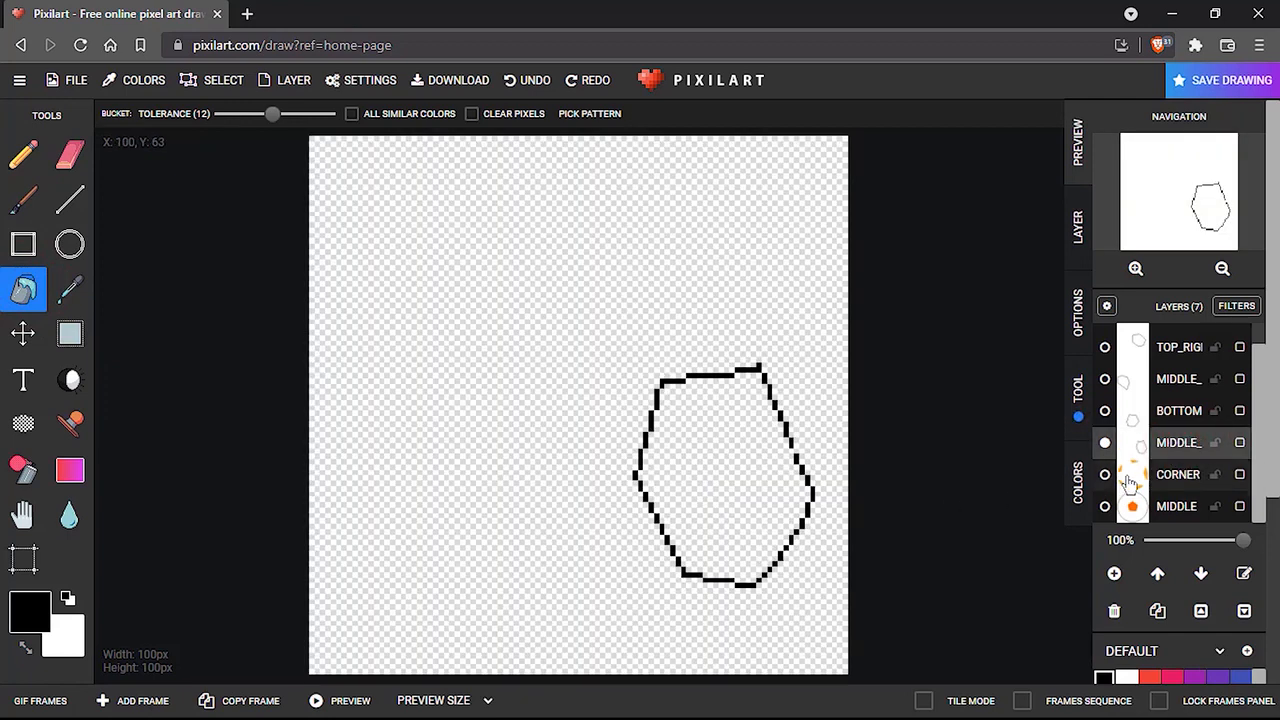
double_click(1161, 452)
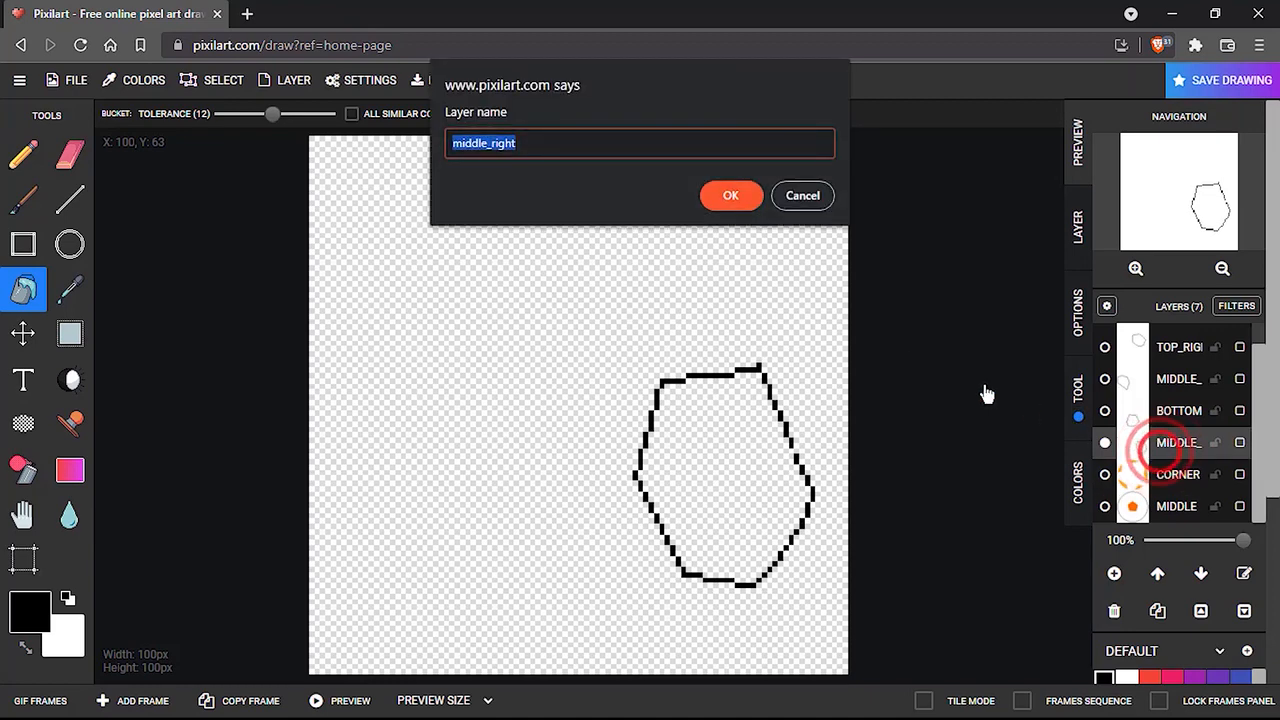
left_click(730, 185)
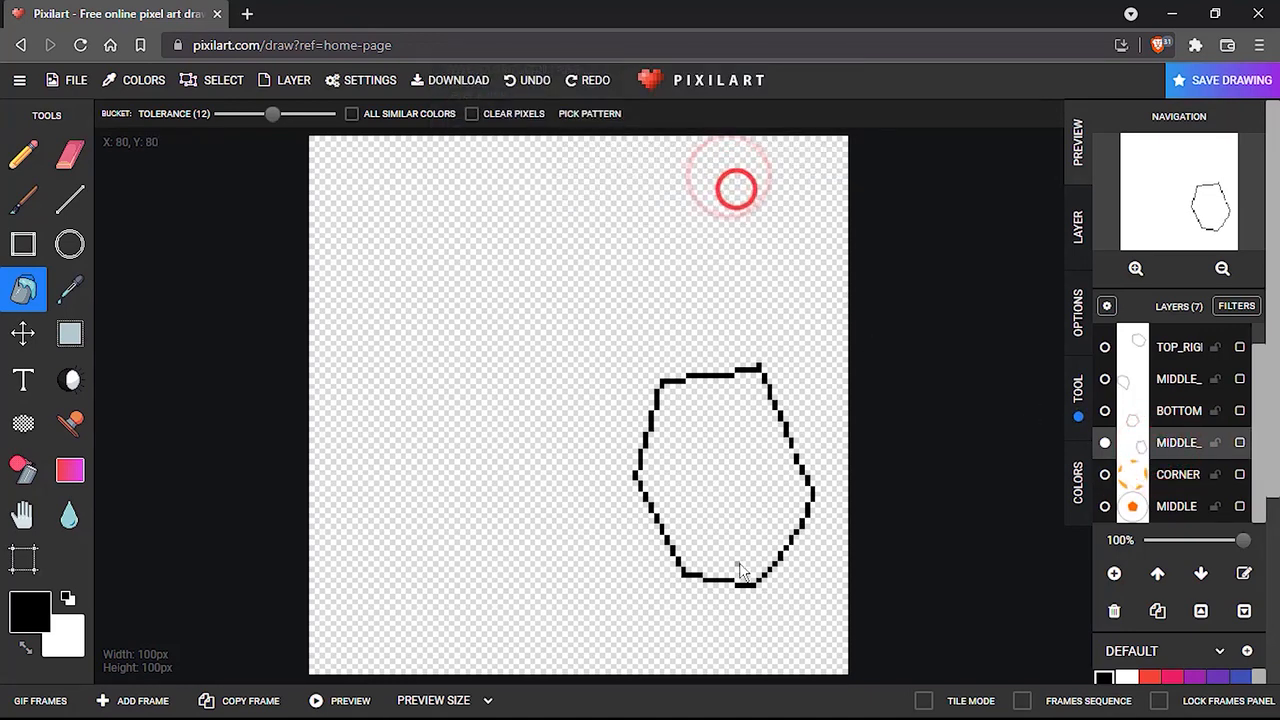
left_click(731, 491)
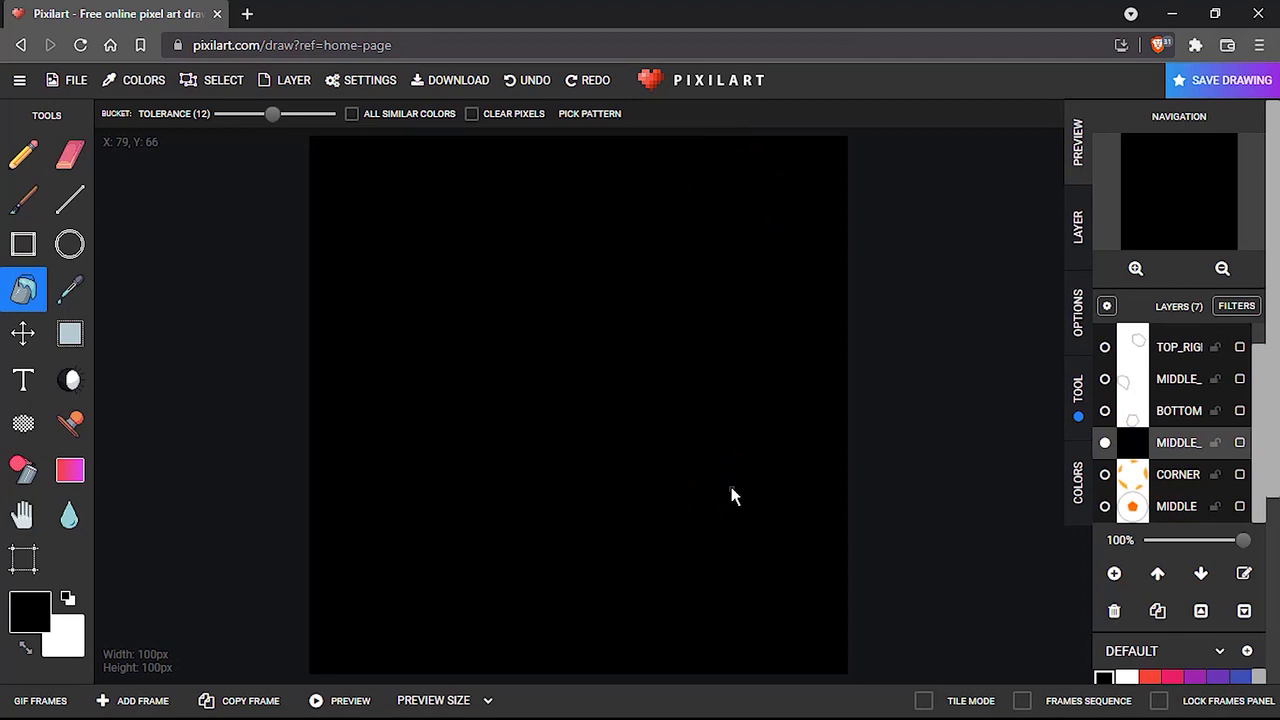
key("ctrl+z")
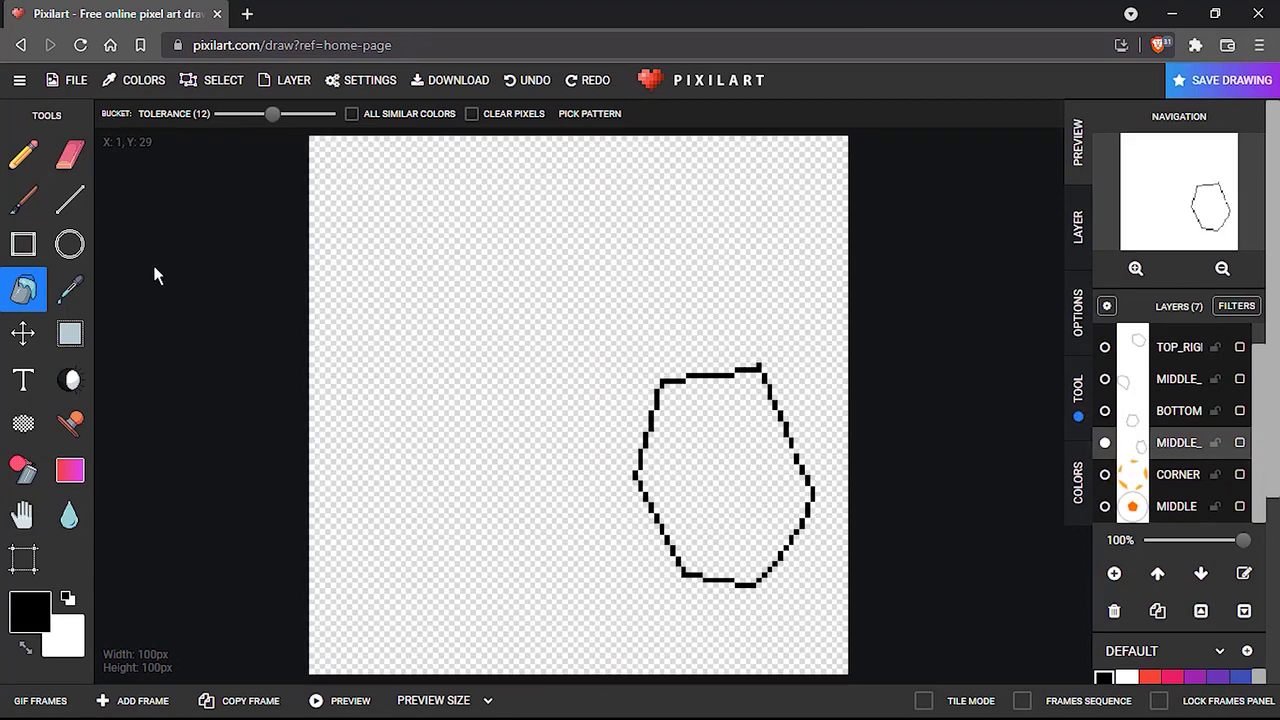
Retrace the edges of the hexagon on the middle_right layer with 1-pixel black lines to close gaps in the outline.
left_click(70, 200)
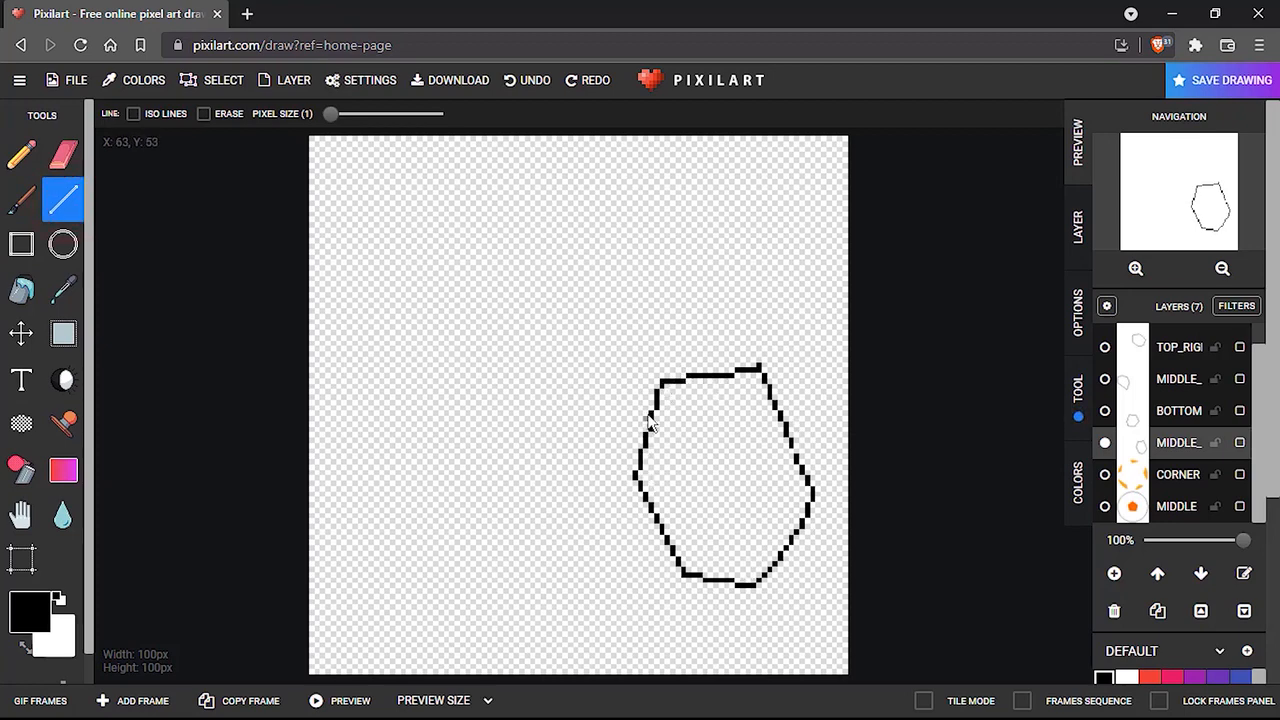
left_click_drag(663, 383, 642, 482)
left_click_drag(634, 480, 688, 585)
left_click(684, 574)
left_click_drag(755, 586, 815, 507)
left_click(812, 515)
left_click_drag(812, 495, 768, 380)
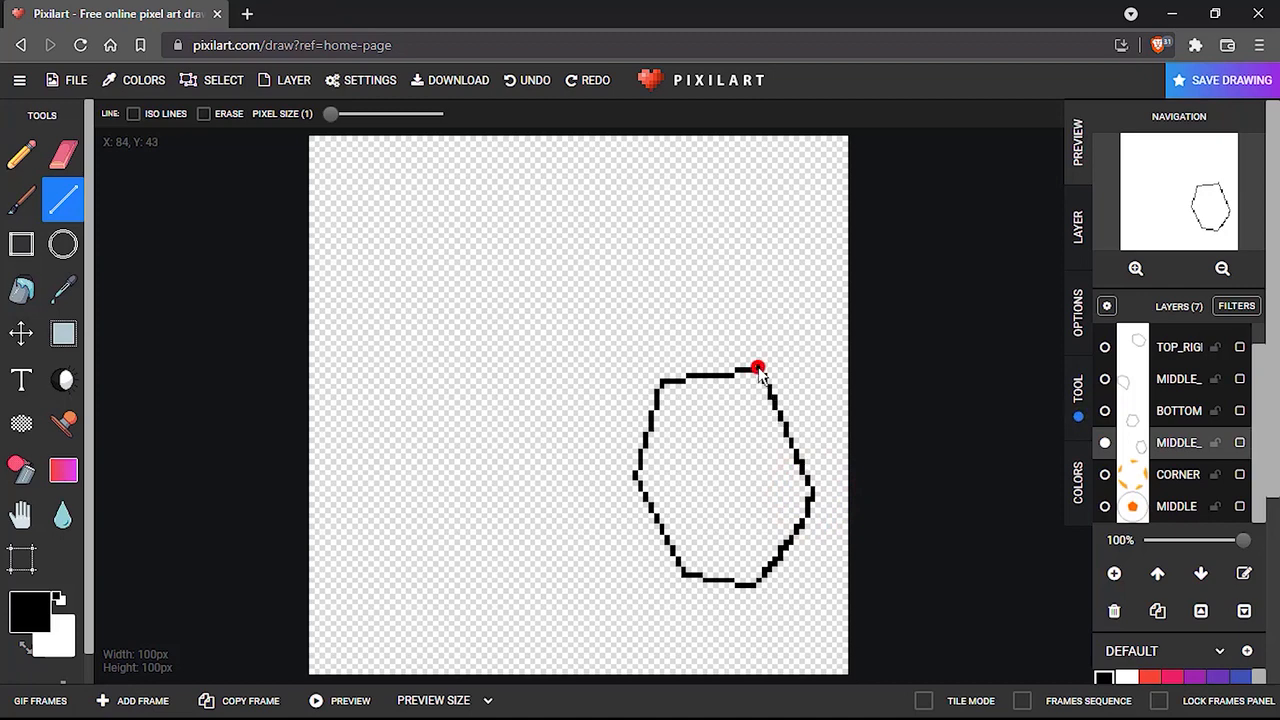
left_click_drag(760, 372, 662, 384)
left_click_drag(758, 371, 678, 382)
Fill the hexagon with black using the bucket fill and bring up the color picker.
left_click(22, 290)
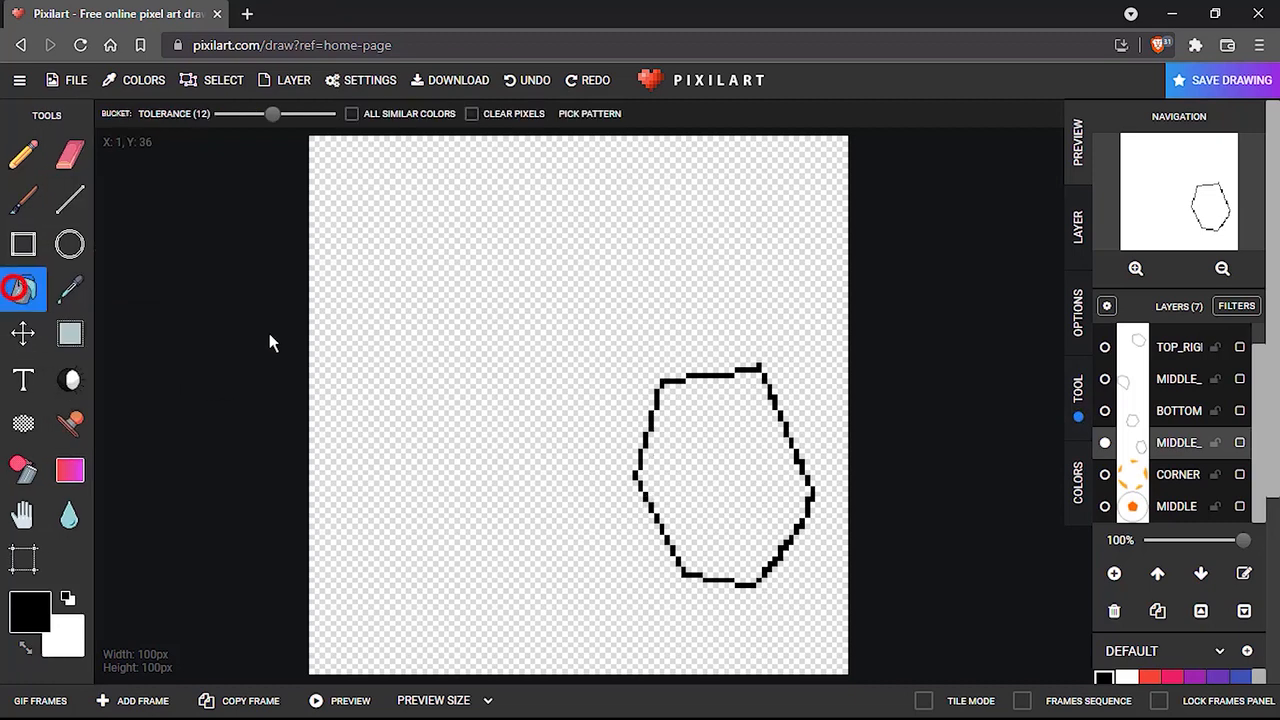
left_click(733, 468)
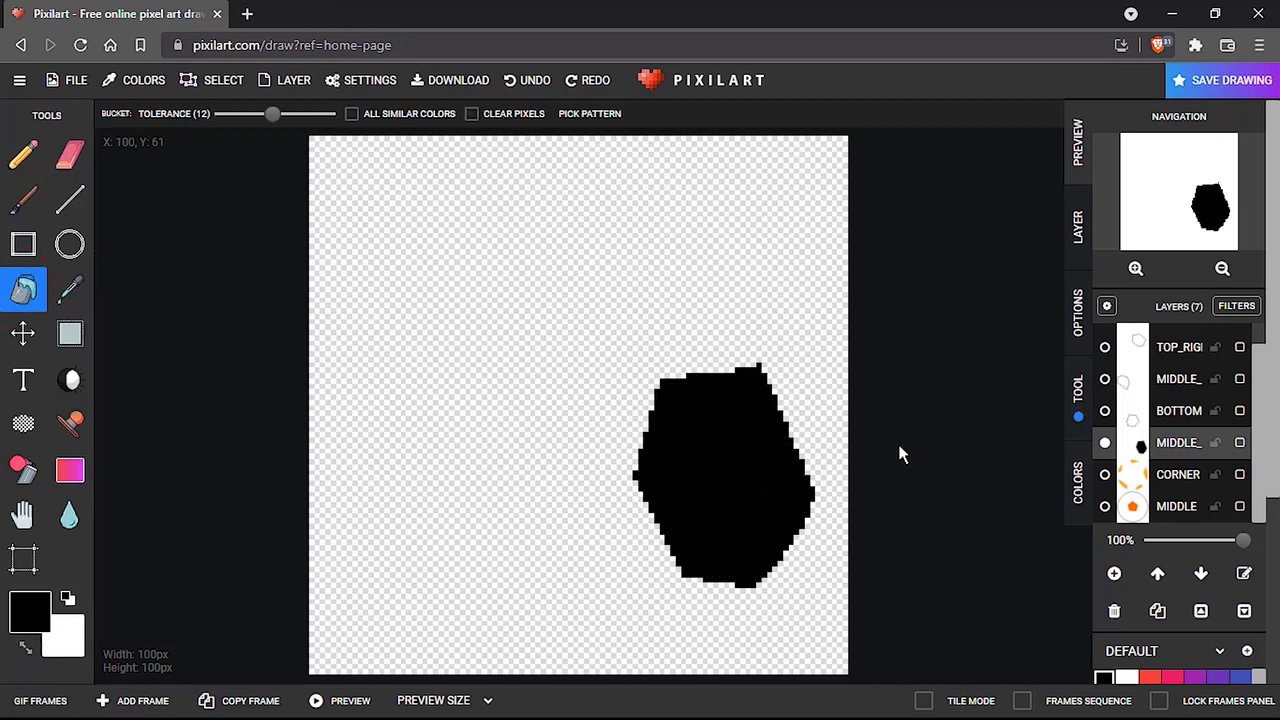
left_click(1077, 490)
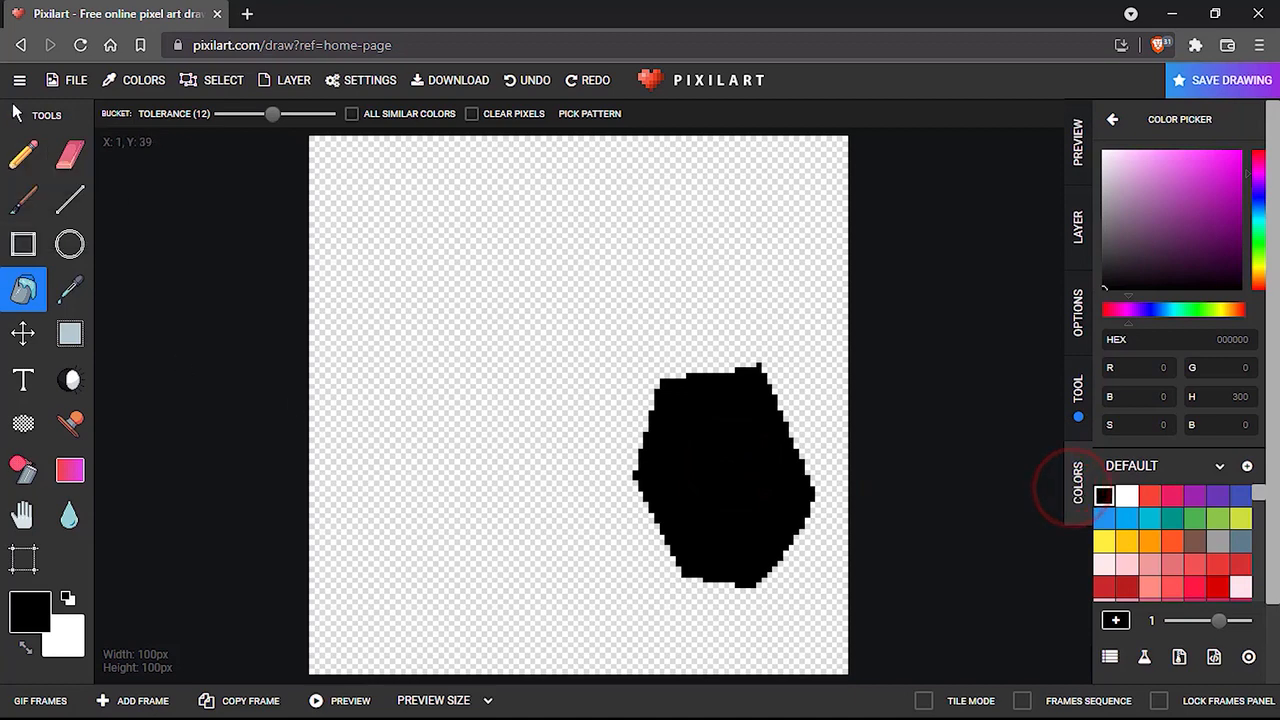
Download the black hexagon as a PNG named middle_right1 in the middle_right folder of NFT_project.
left_click(75, 80)
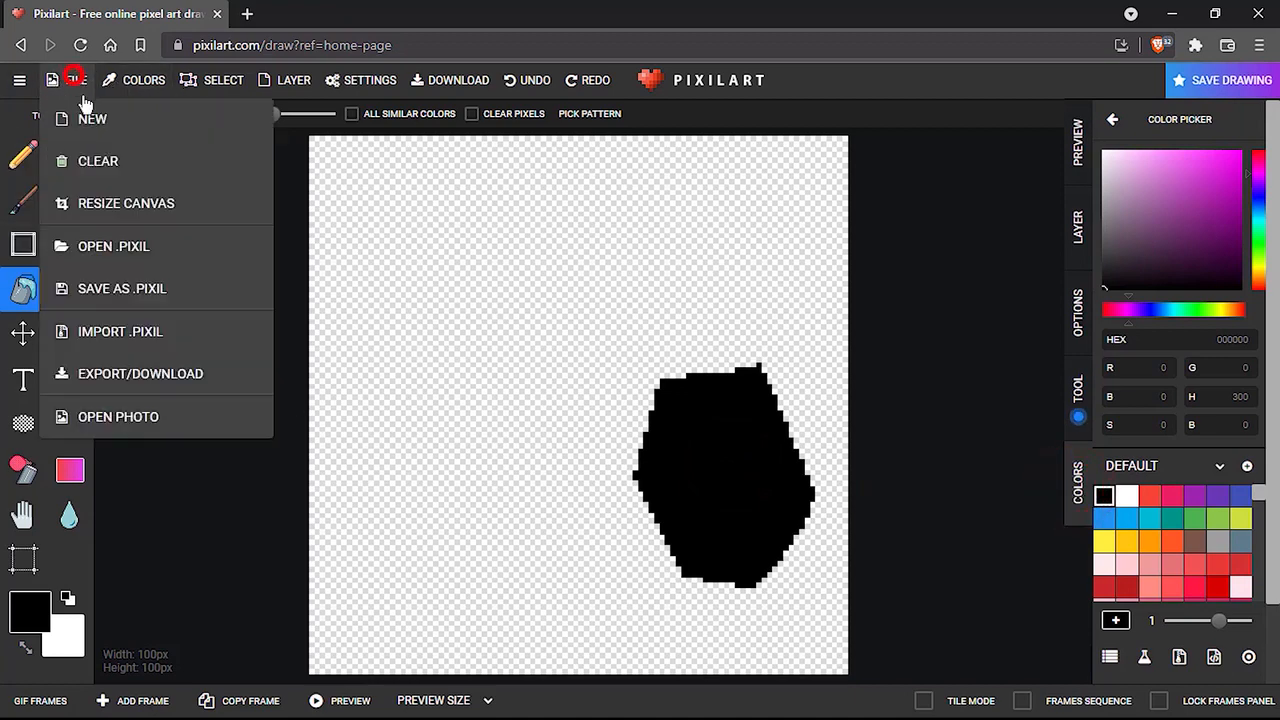
left_click(120, 373)
left_click(545, 449)
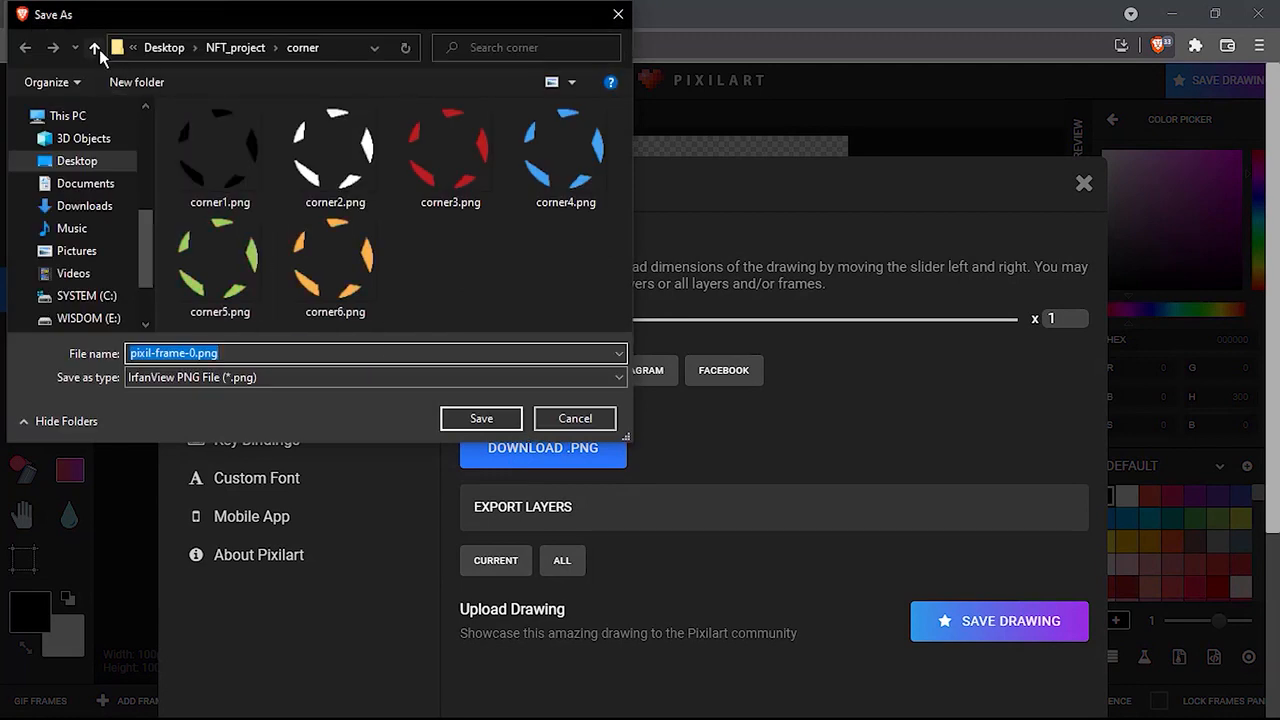
left_click(94, 47)
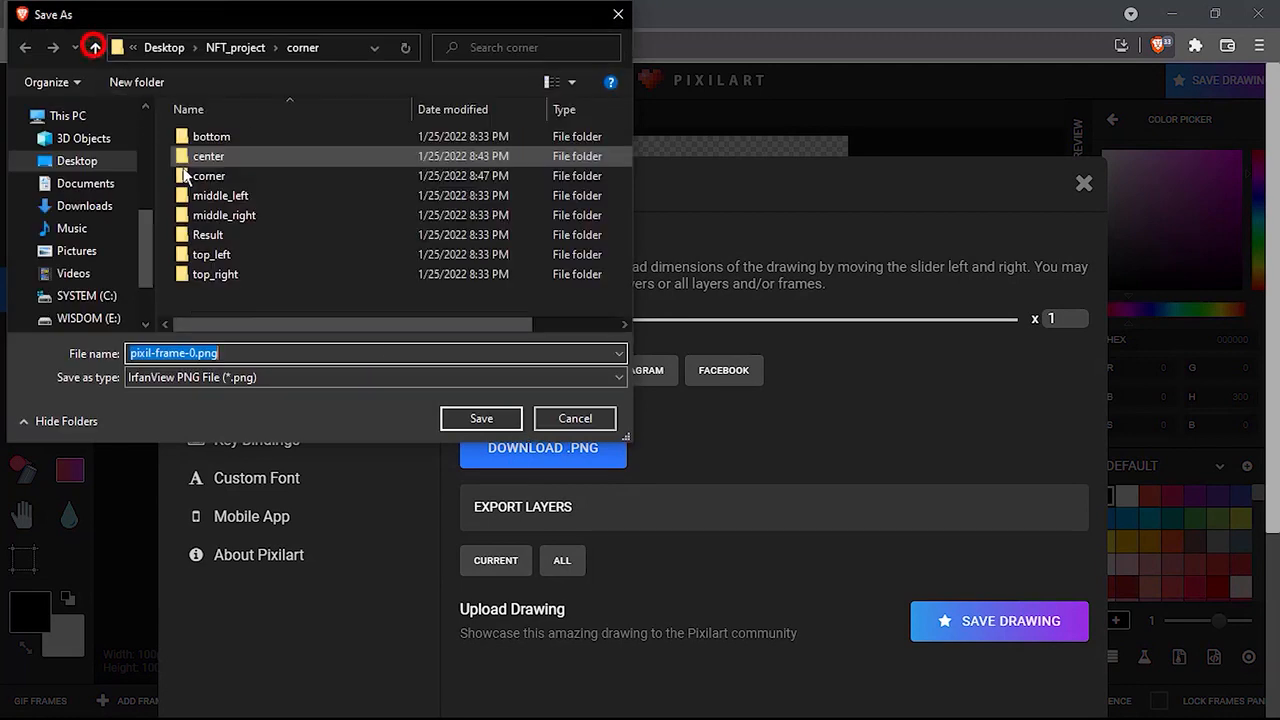
double_click(239, 216)
left_click(219, 345)
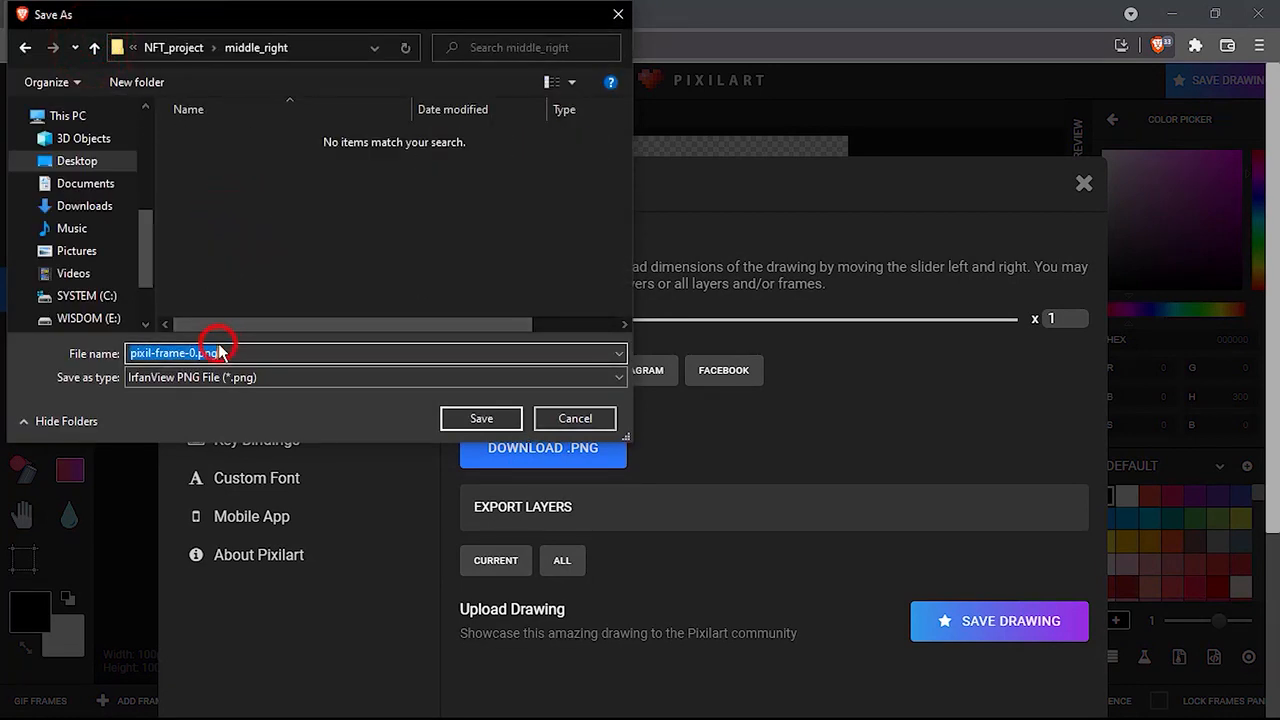
type("middle")
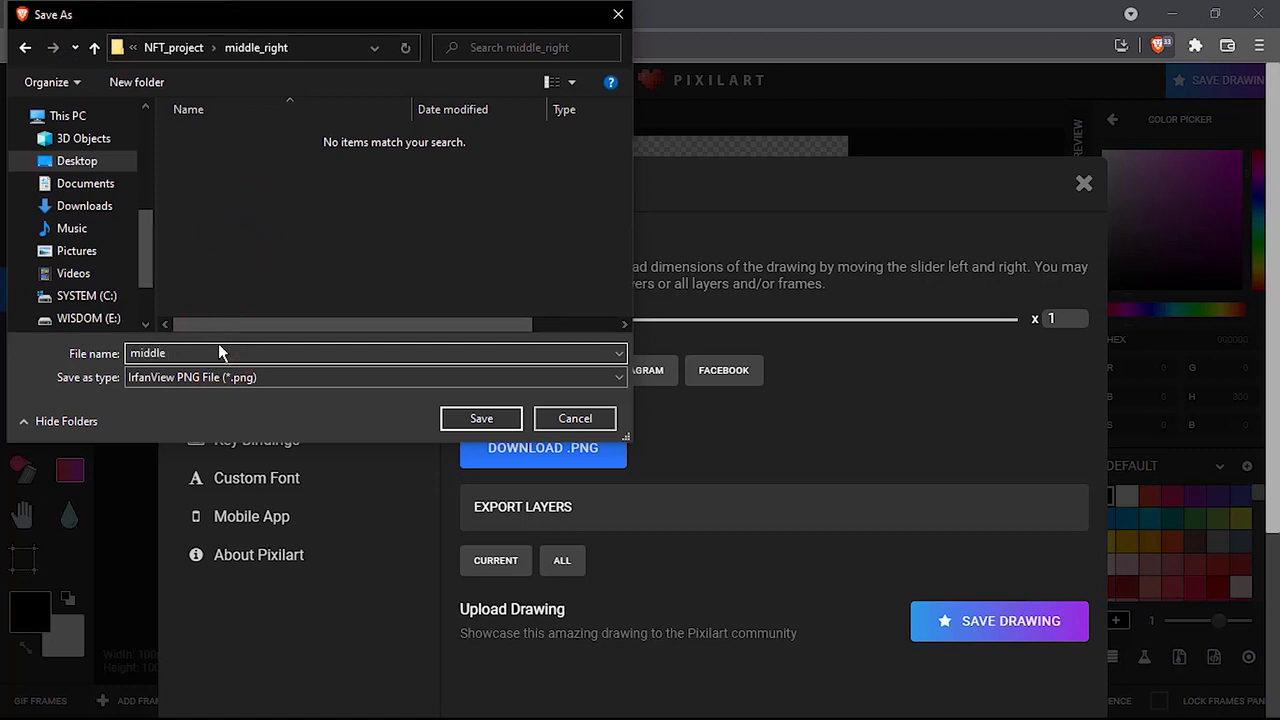
type("_right1")
key("ctrl+a")
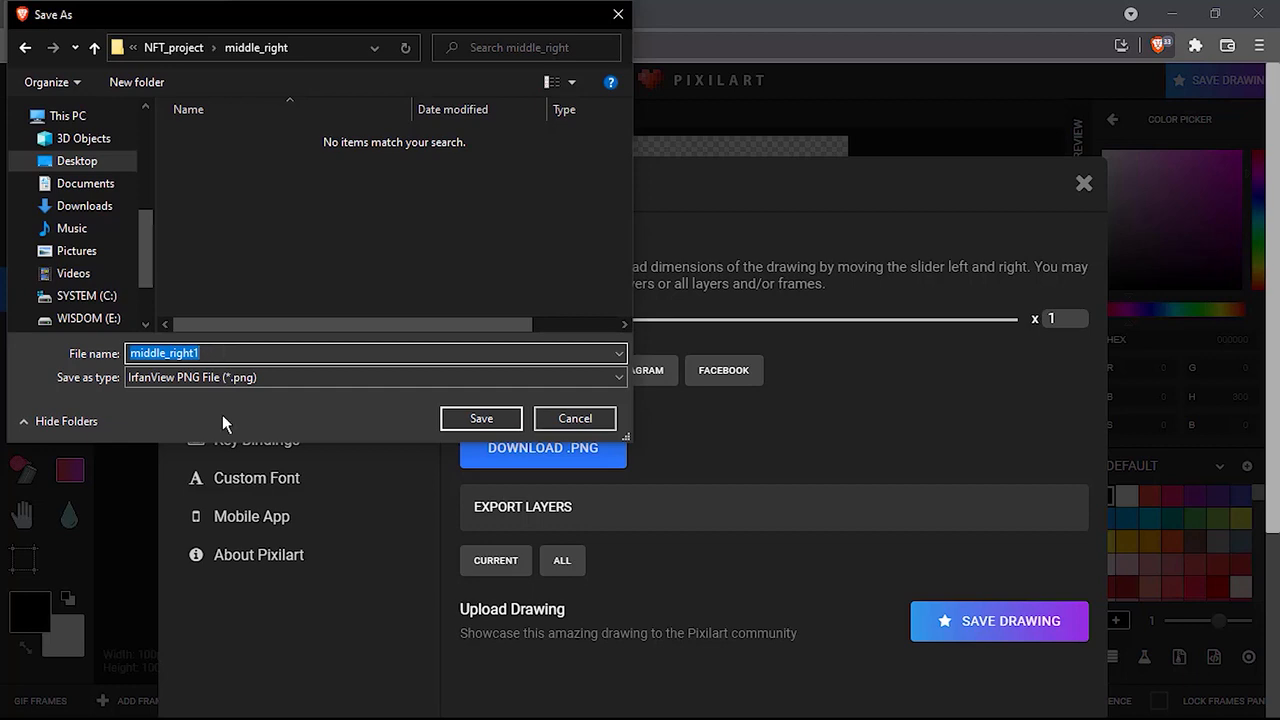
left_click(489, 424)
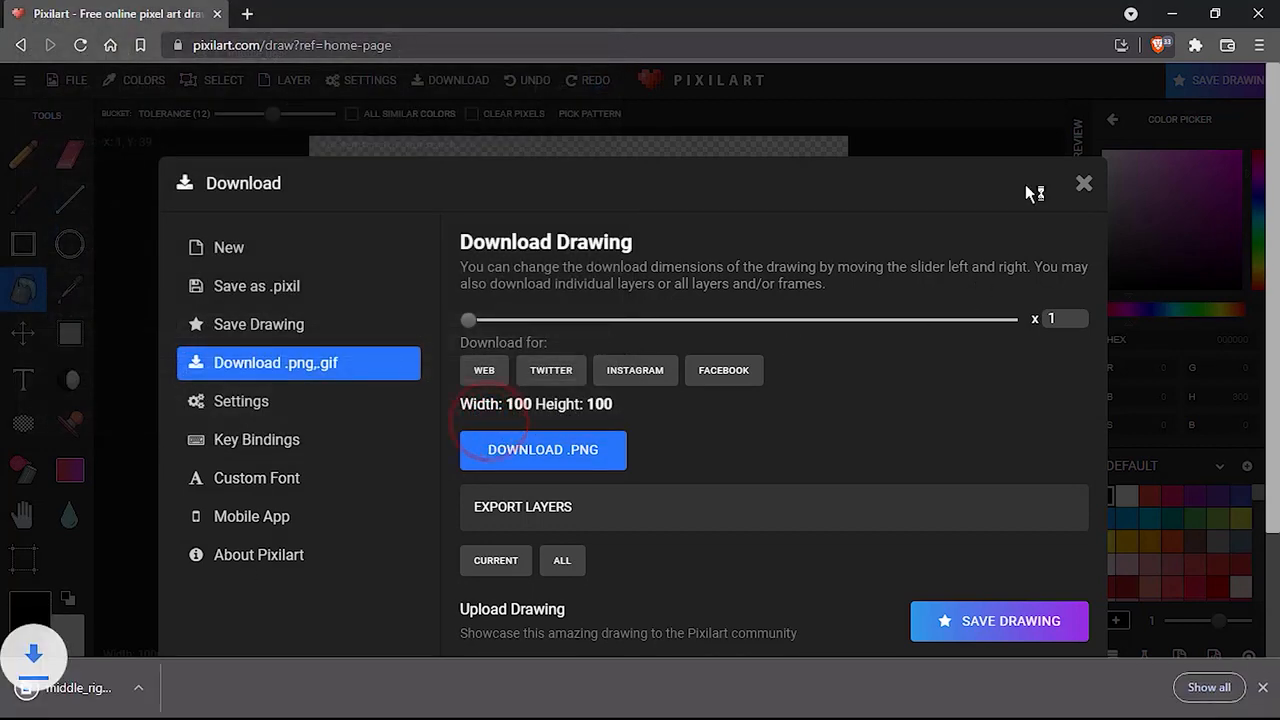
left_click(1085, 185)
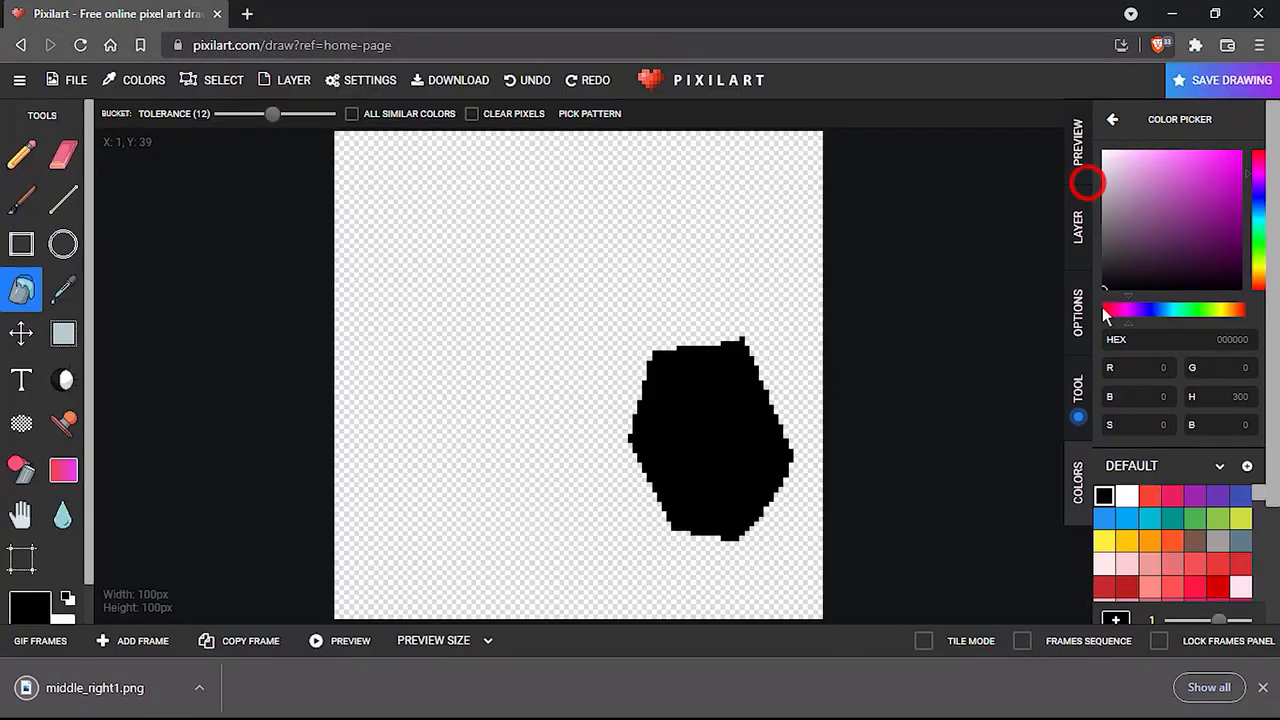
Recolor the hexagon white and download it as a PNG named middle_right2 in the middle_right folder.
left_click(1128, 497)
left_click(712, 428)
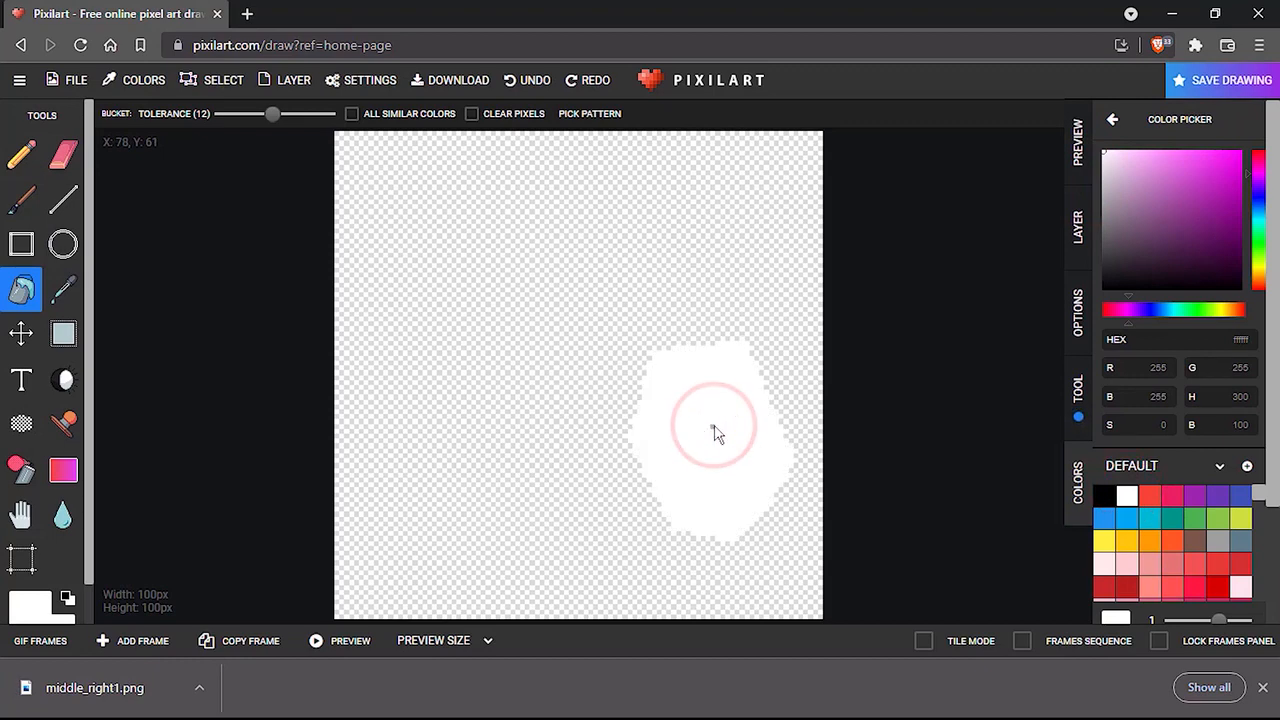
left_click(70, 80)
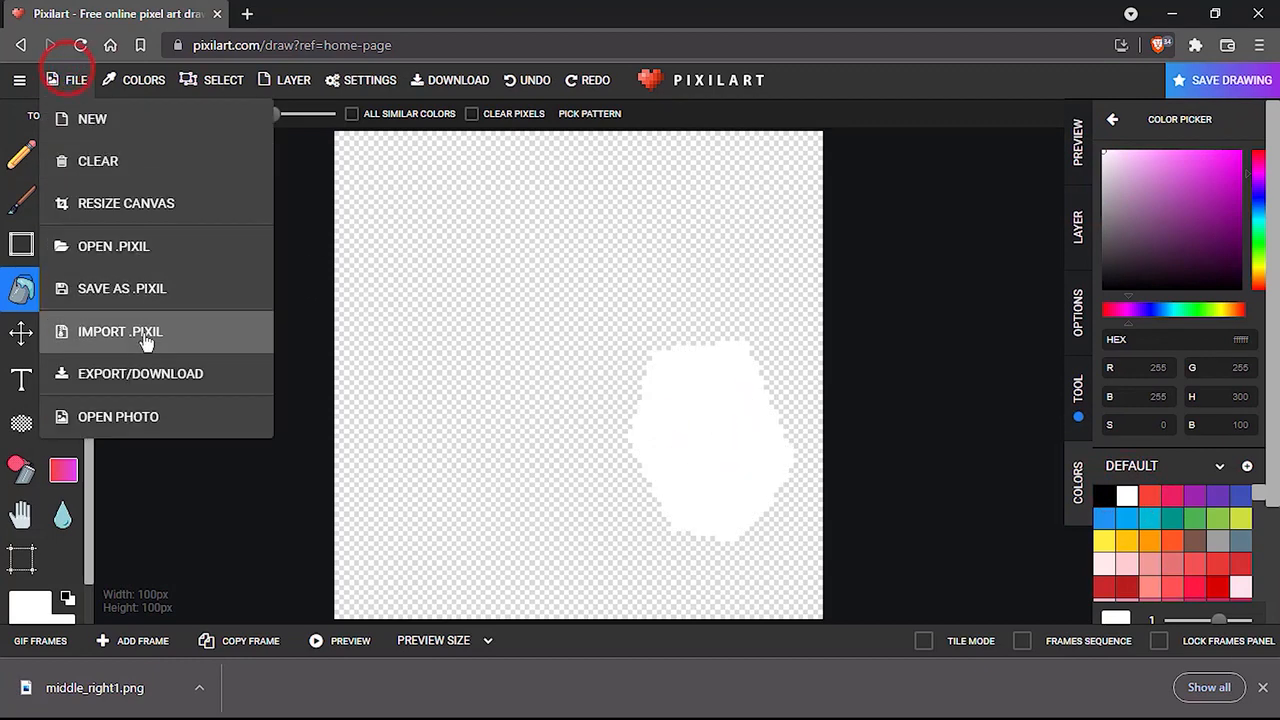
left_click(146, 370)
left_click(504, 443)
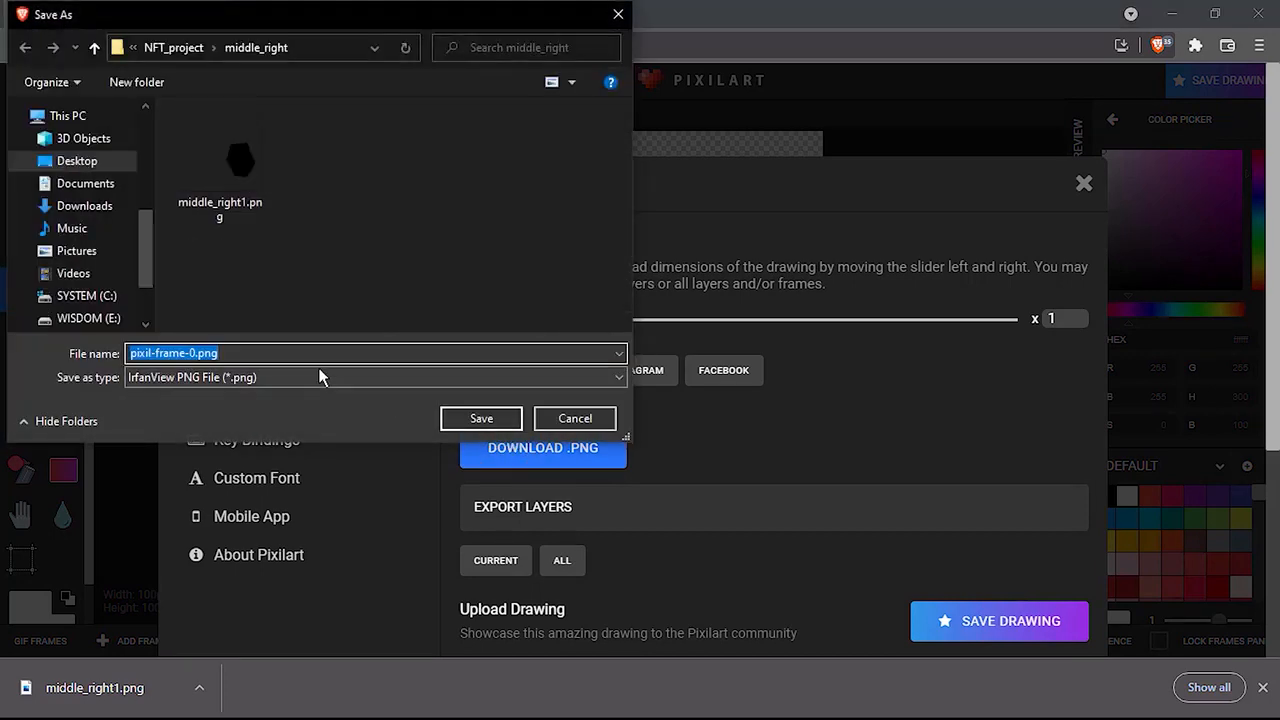
type("middle_right1")
key("BackSpace")
type("2")
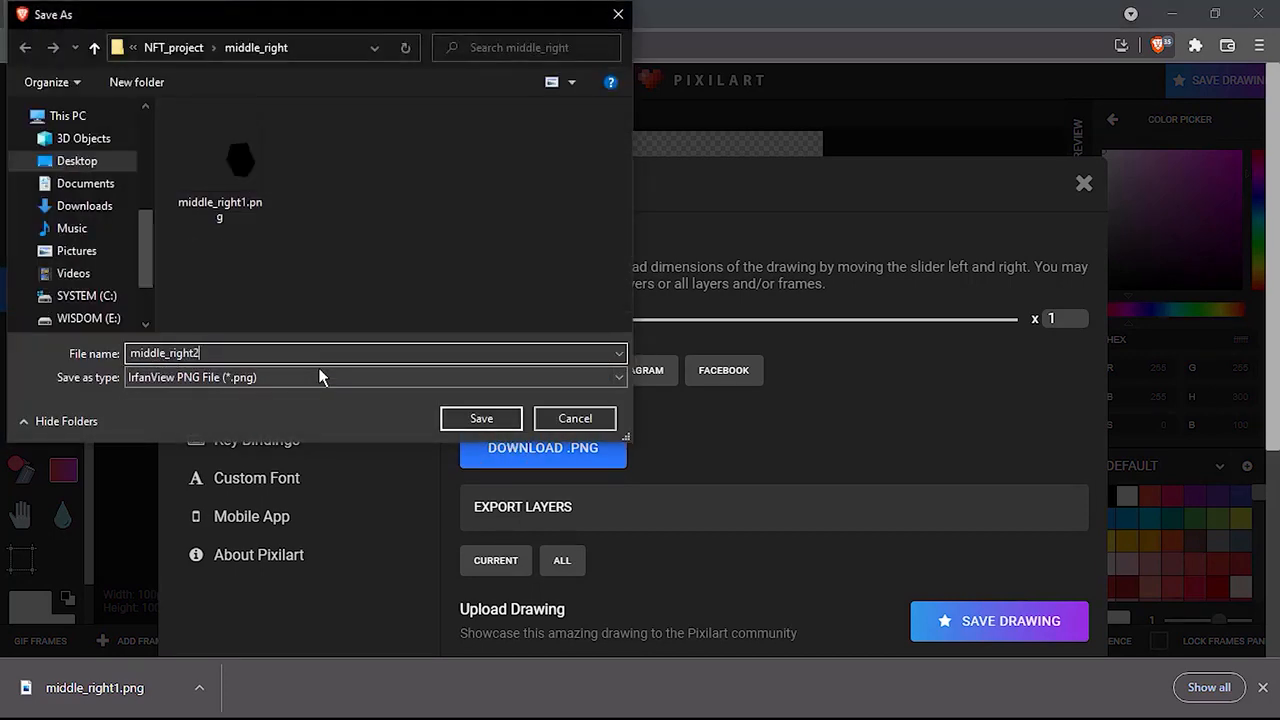
key("Return")
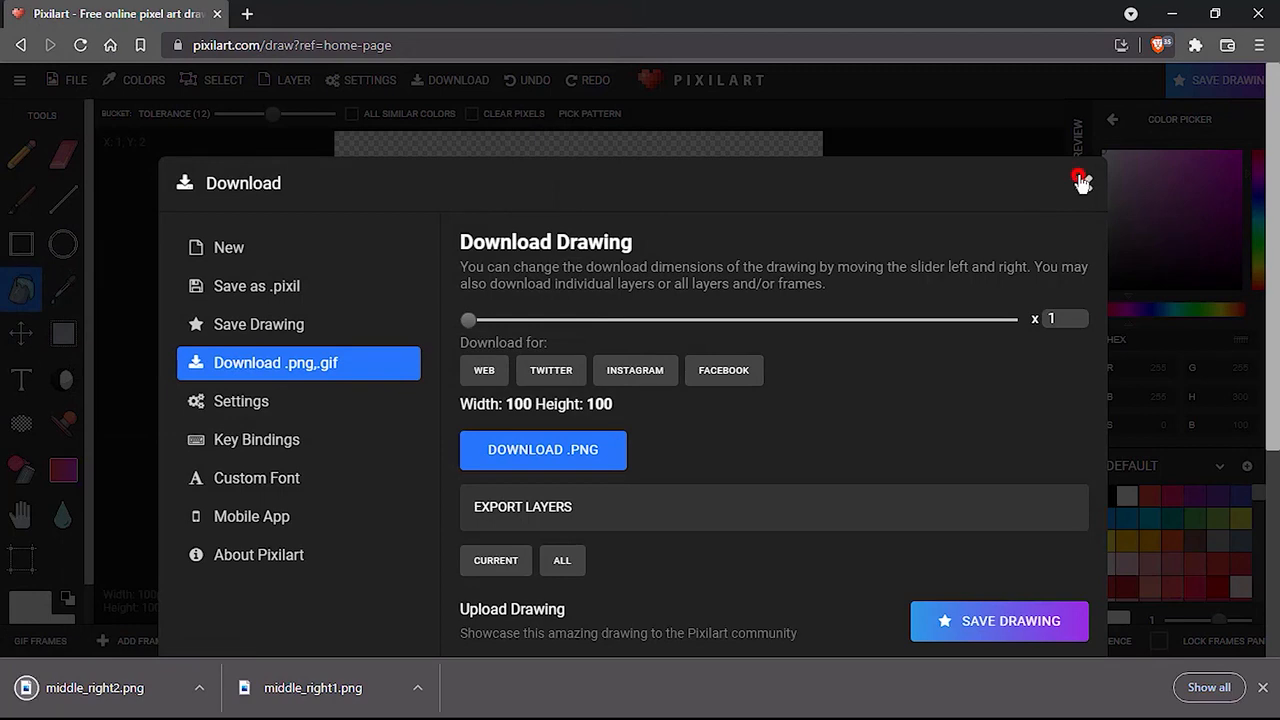
left_click(1083, 182)
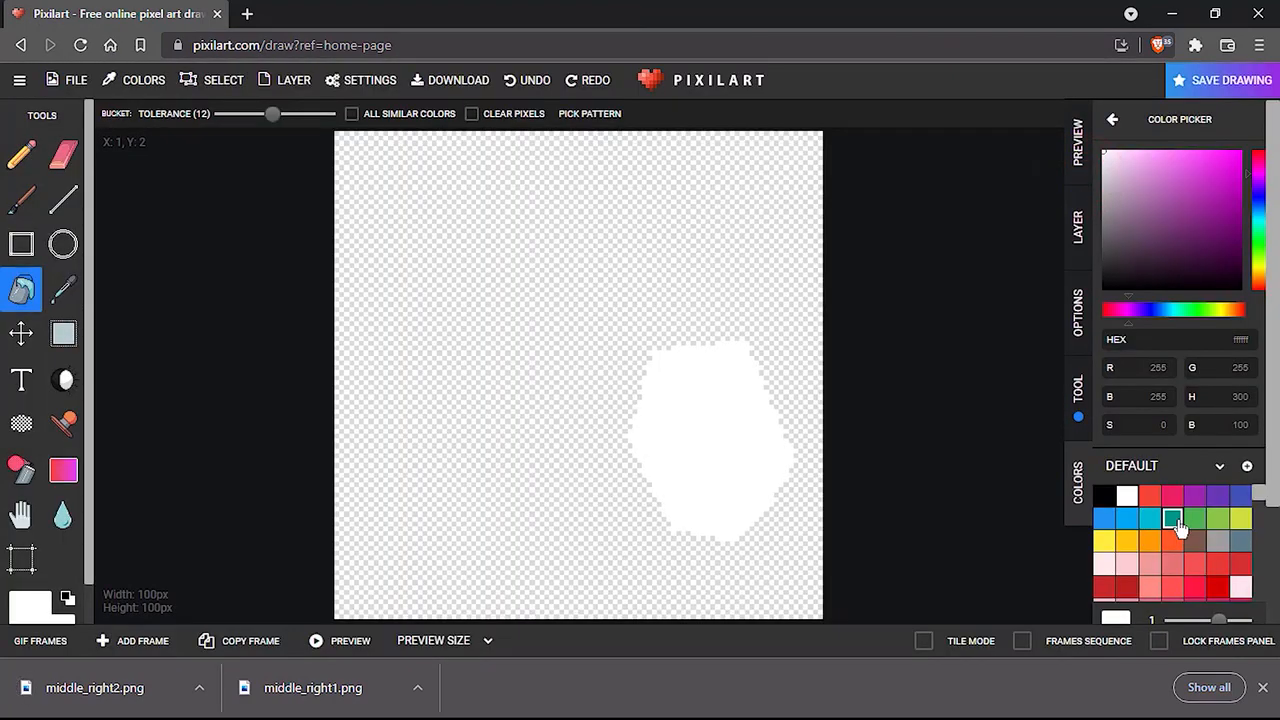
Recolor the hexagon teal (009687) and download it as a PNG named middle_right3 in the middle_right folder.
left_click(1176, 519)
left_click(722, 429)
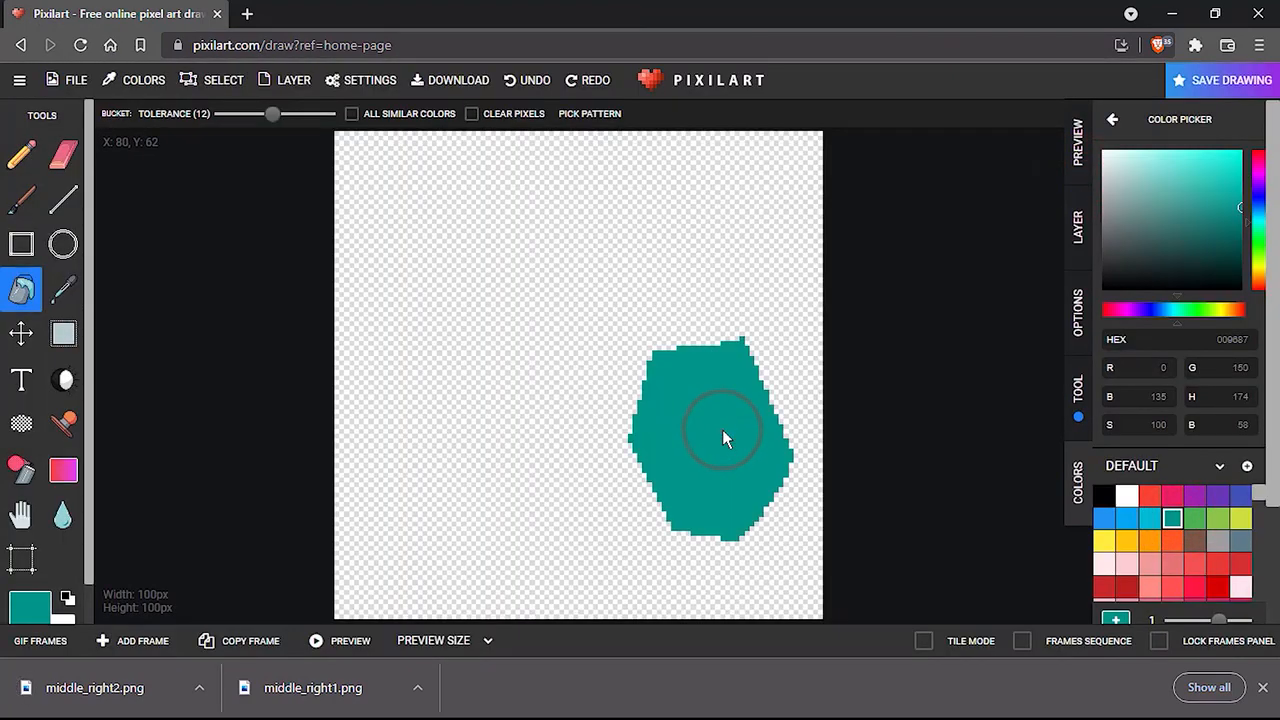
left_click(76, 82)
left_click(148, 368)
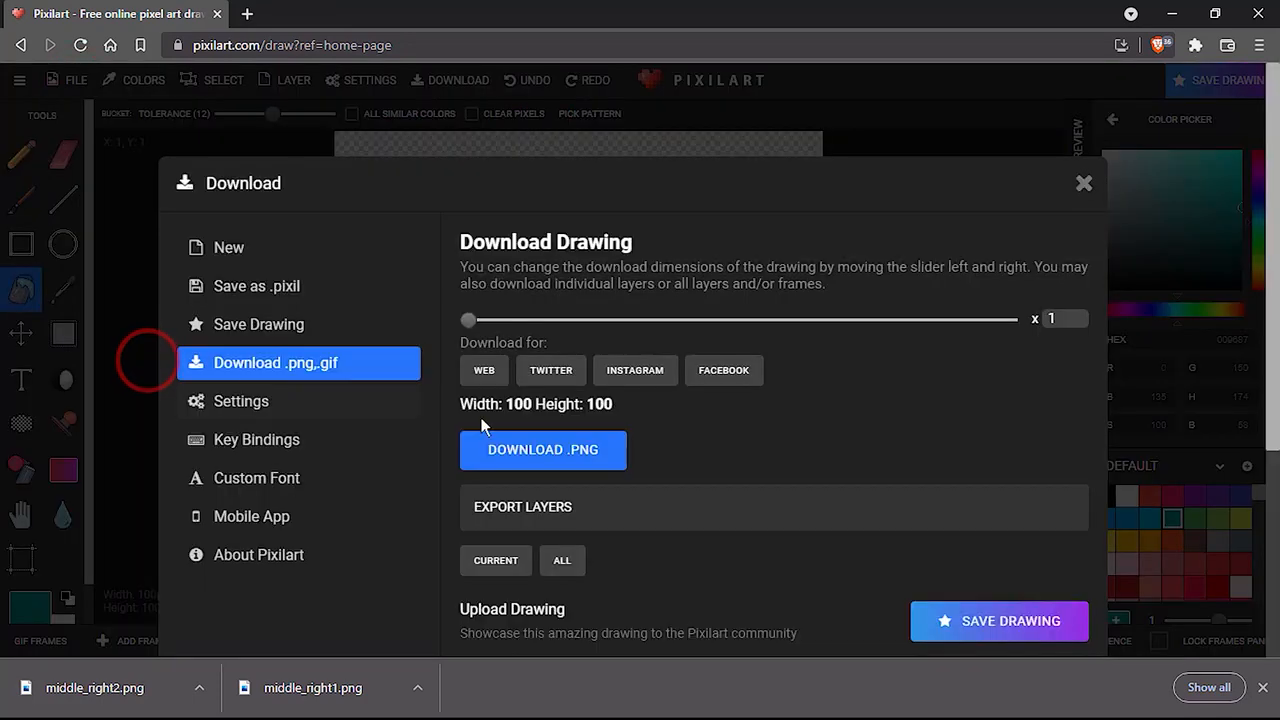
left_click(523, 446)
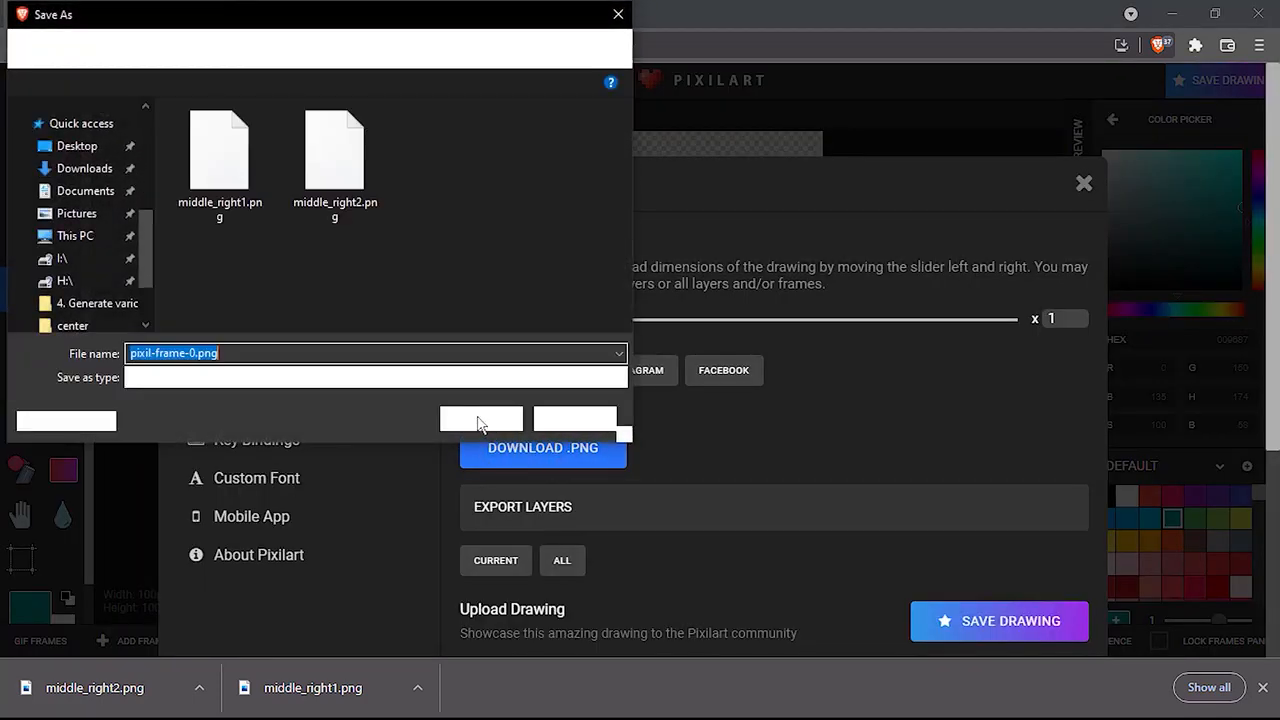
type("middle_right1")
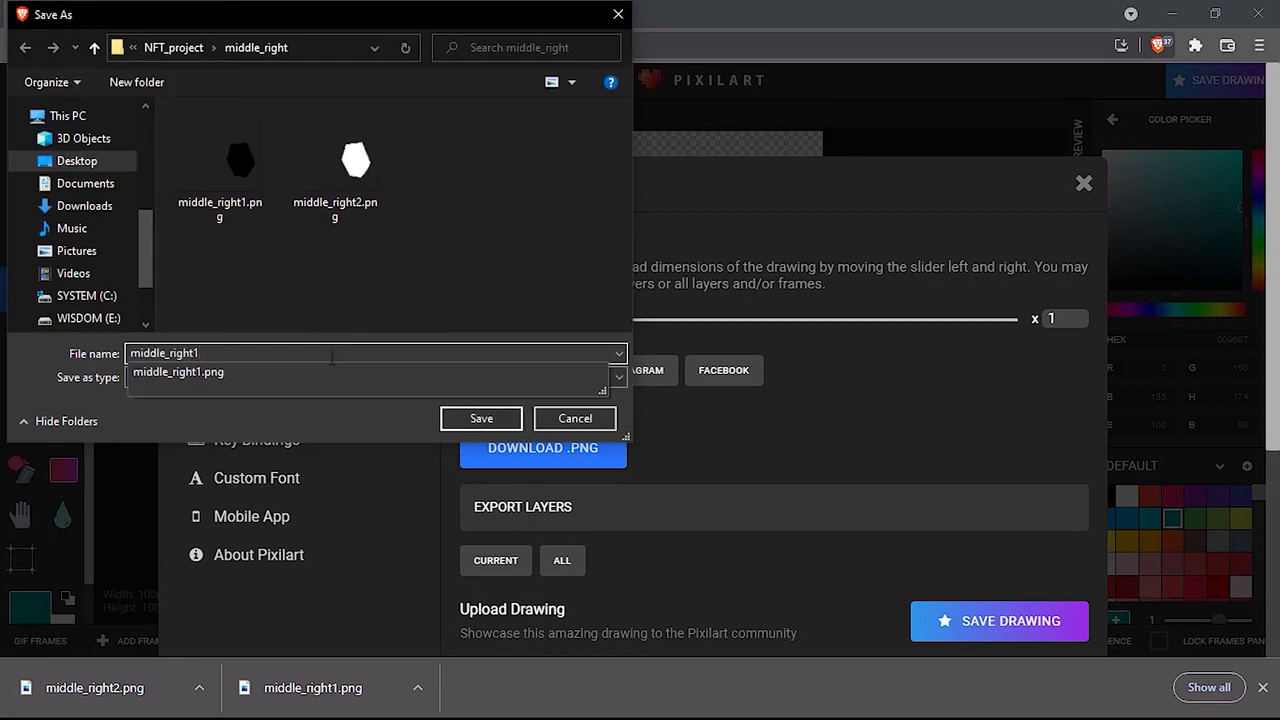
key("BackSpace")
type("3")
key("Return")
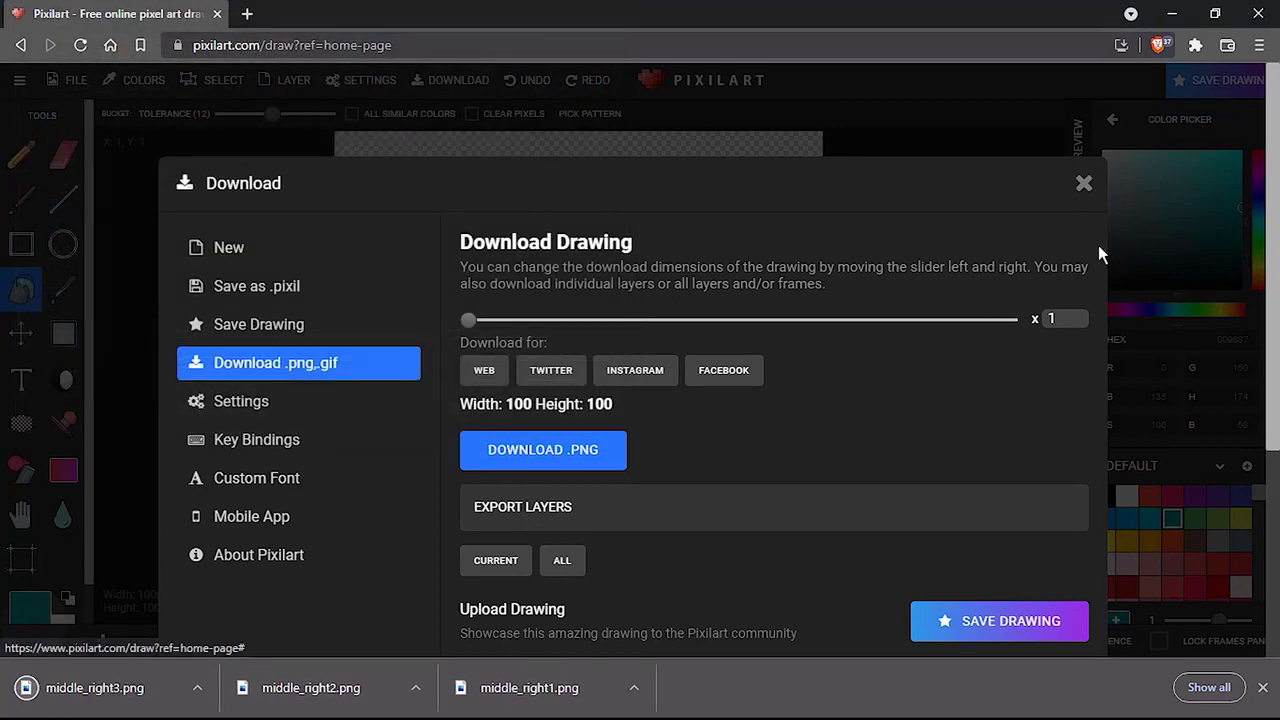
left_click(1083, 183)
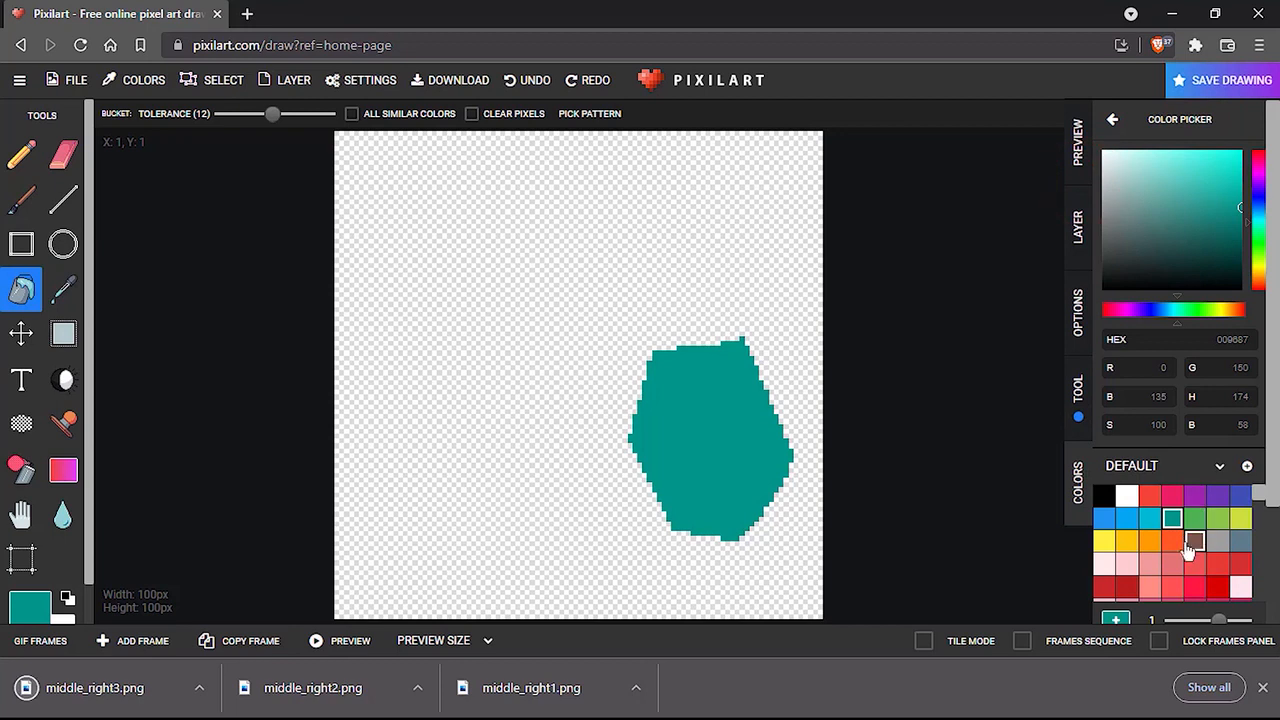
Recolor the hexagon purple (661fff) from the default palette with the bucket fill.
scroll(1188, 550, "down", 2)
scroll(1183, 560, "down", 2)
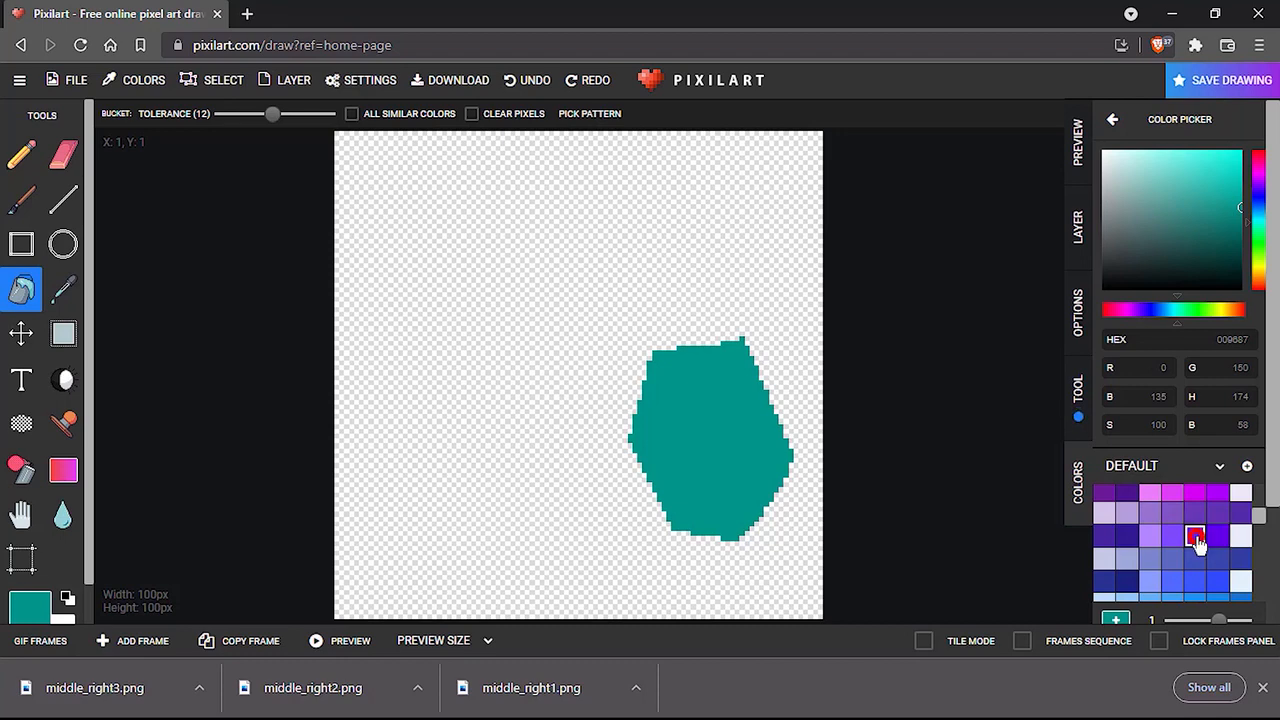
left_click(1196, 540)
left_click(741, 455)
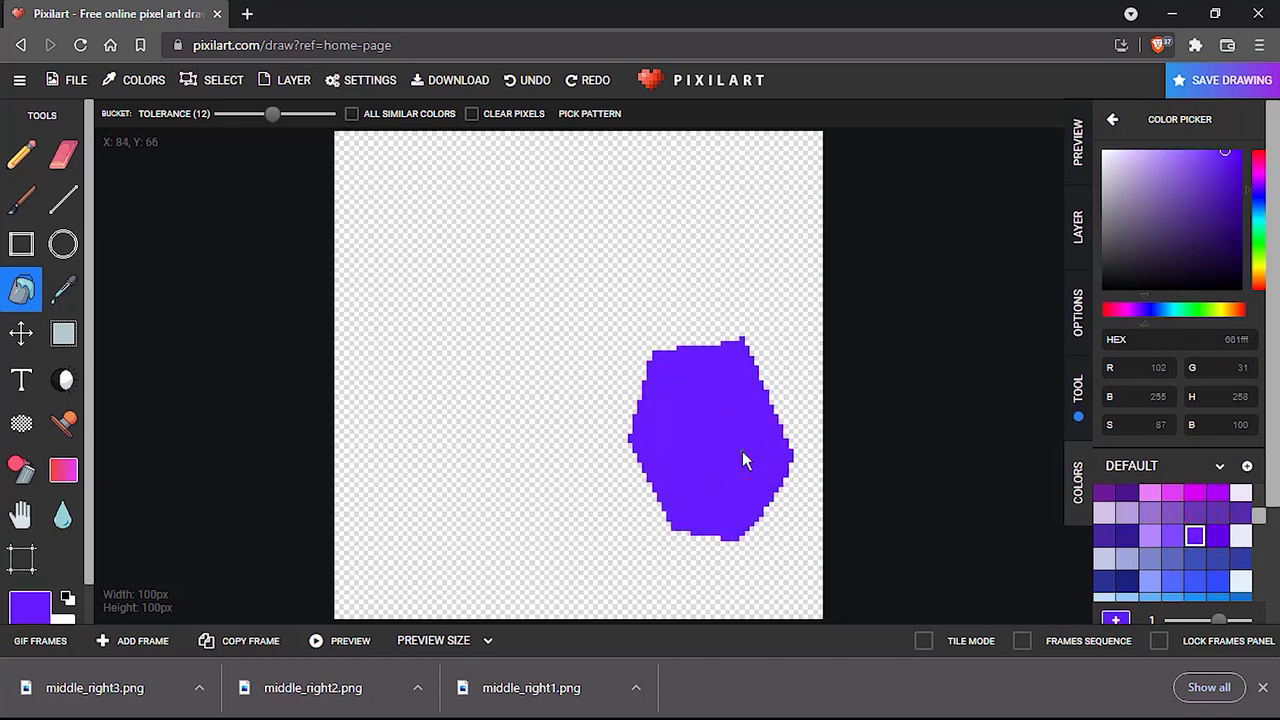
Download the purple hexagon as a PNG named middle_right4 in the middle_right folder.
left_click(64, 82)
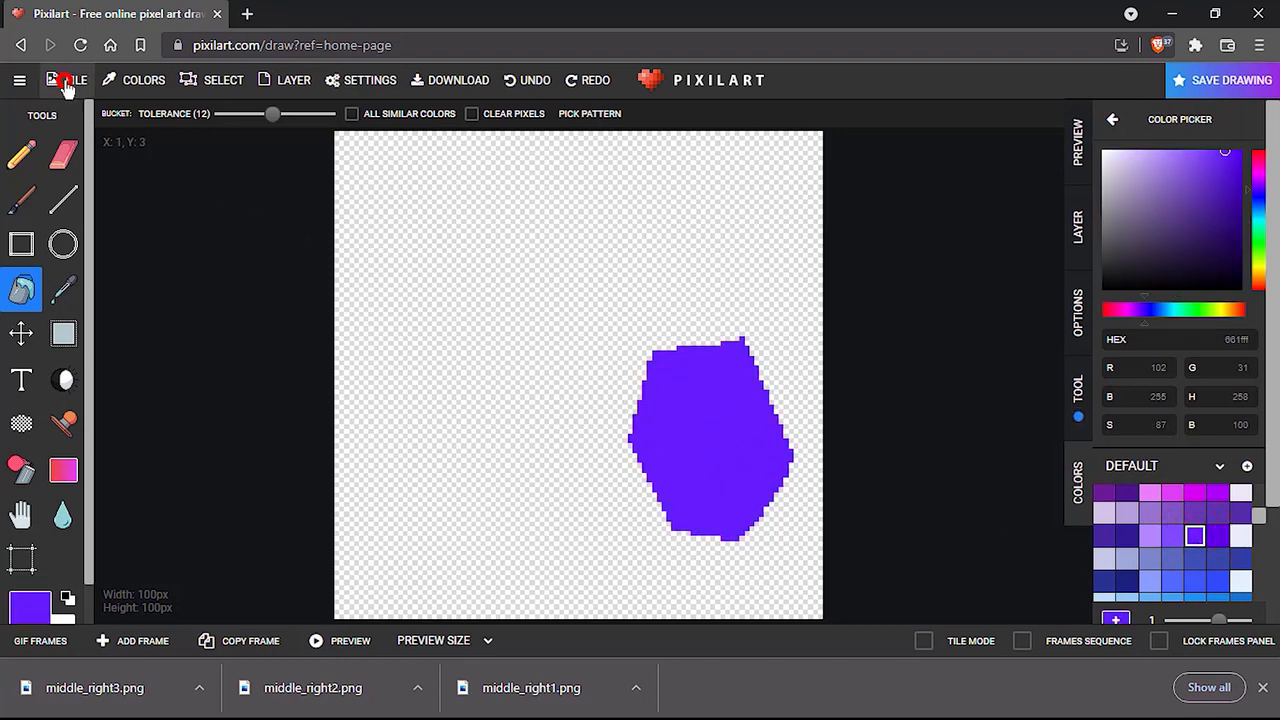
left_click(142, 373)
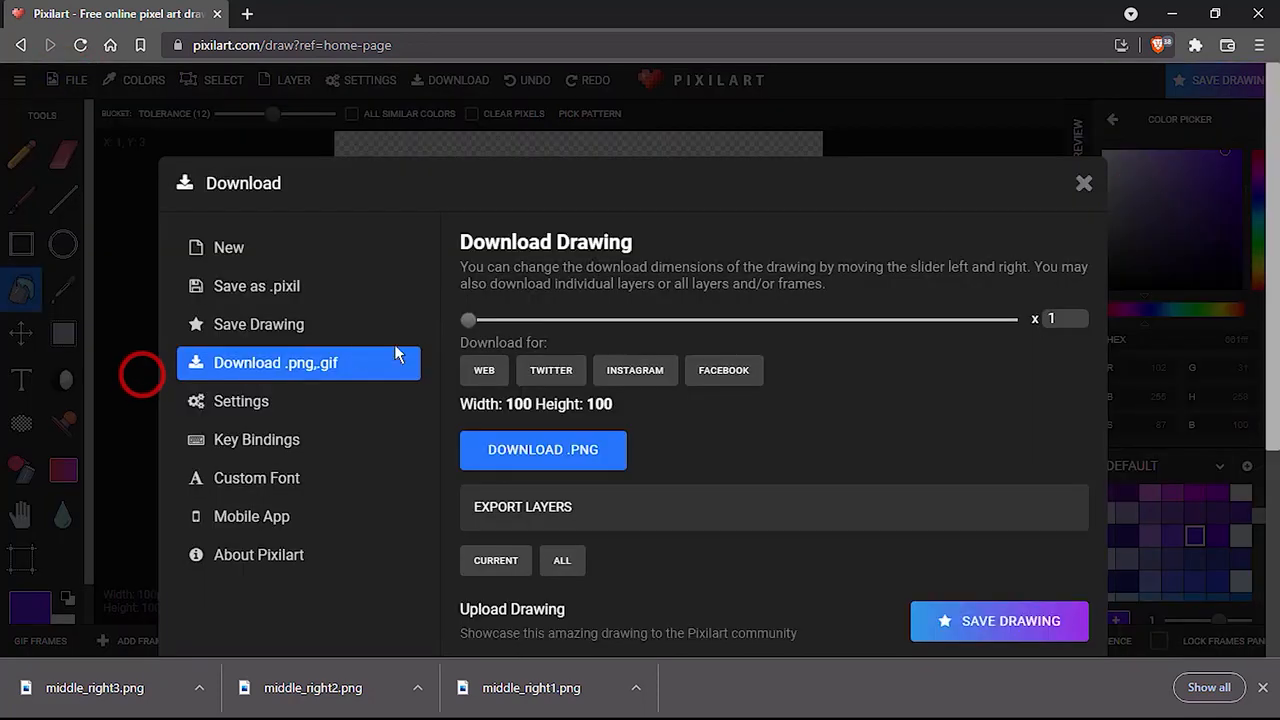
left_click(560, 449)
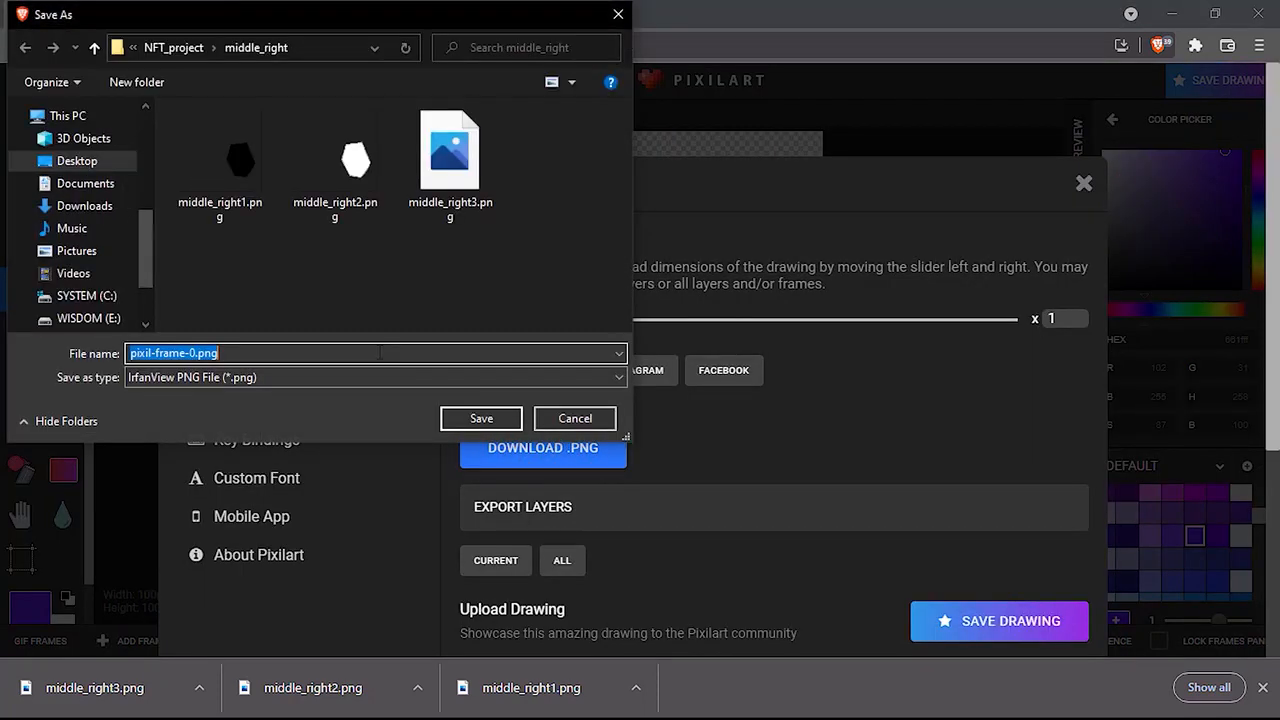
type("middle_right1")
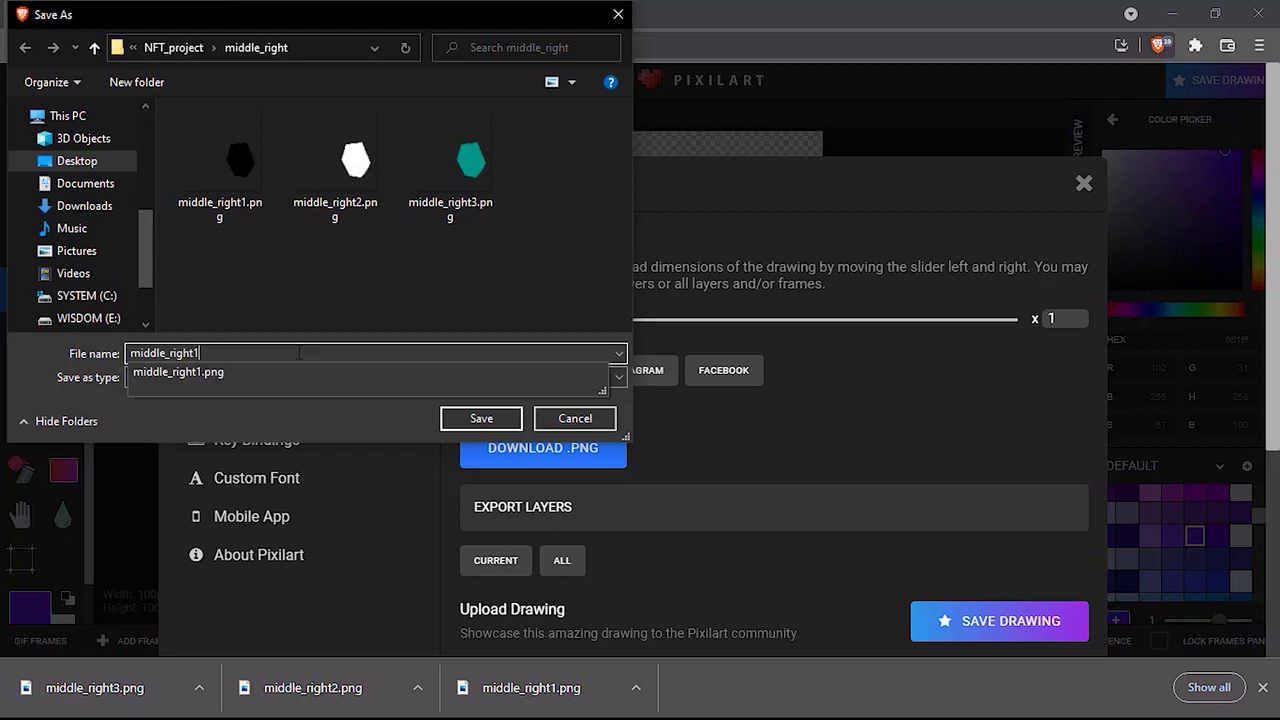
key("BackSpace")
type("4")
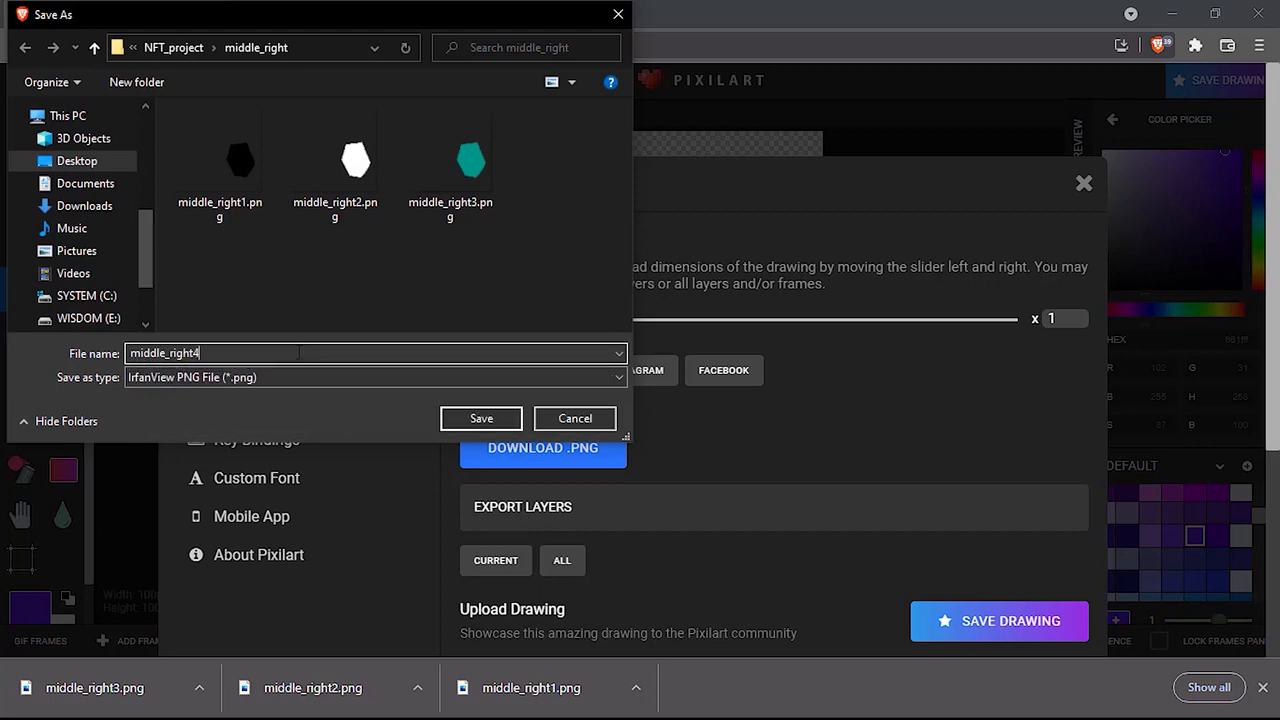
key("Return")
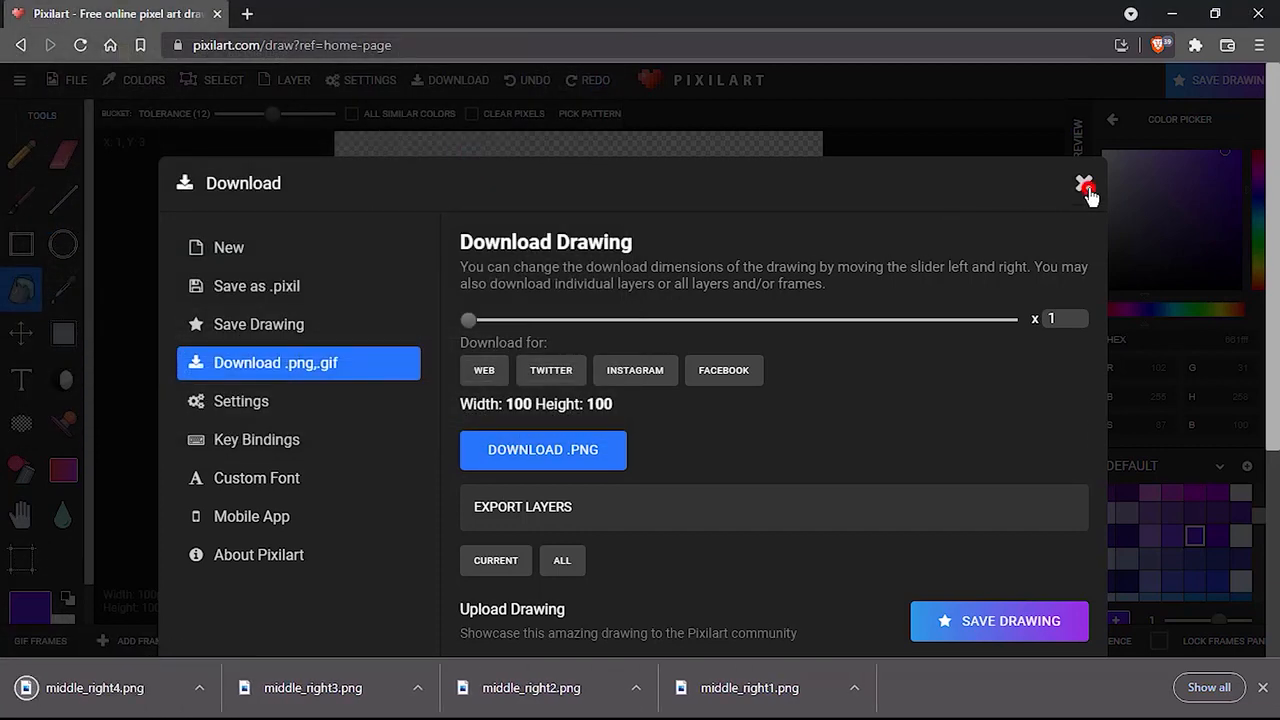
left_click(1084, 183)
Recolor the hexagon light green (81c784) from the default palette with the bucket fill.
scroll(1203, 555, "down", 2)
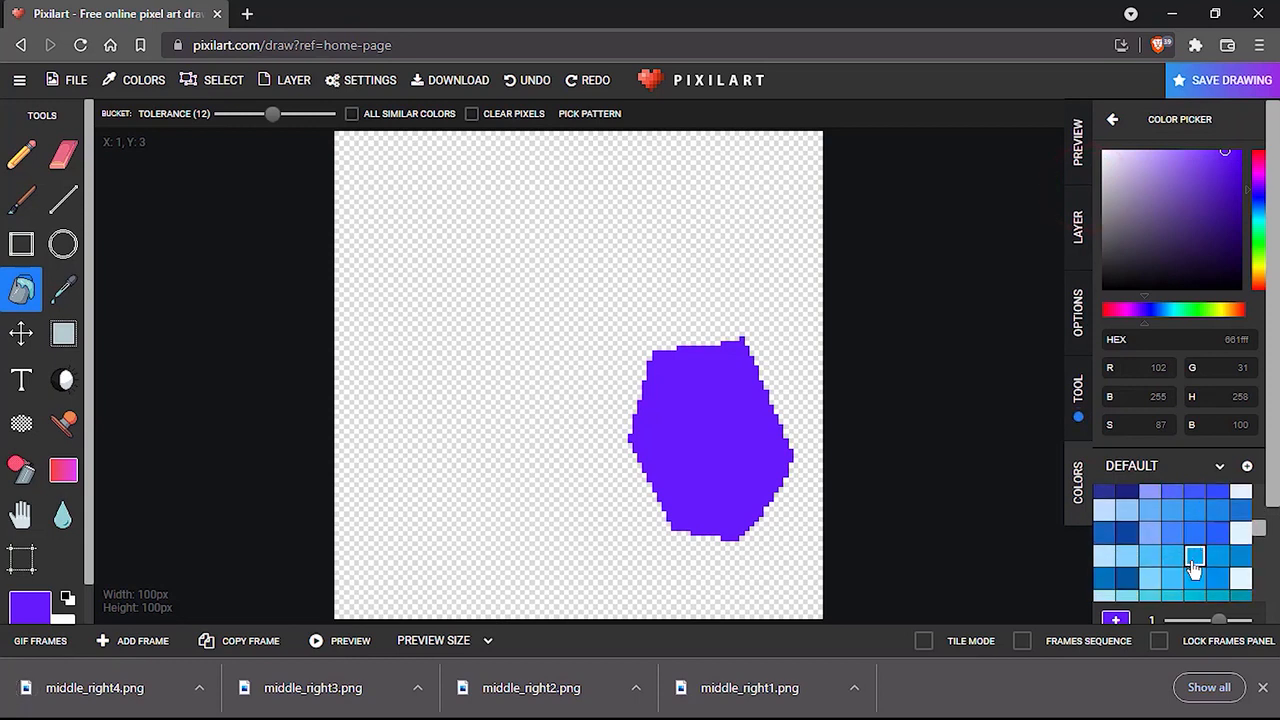
scroll(1195, 568, "down", 2)
scroll(1195, 568, "down", 2)
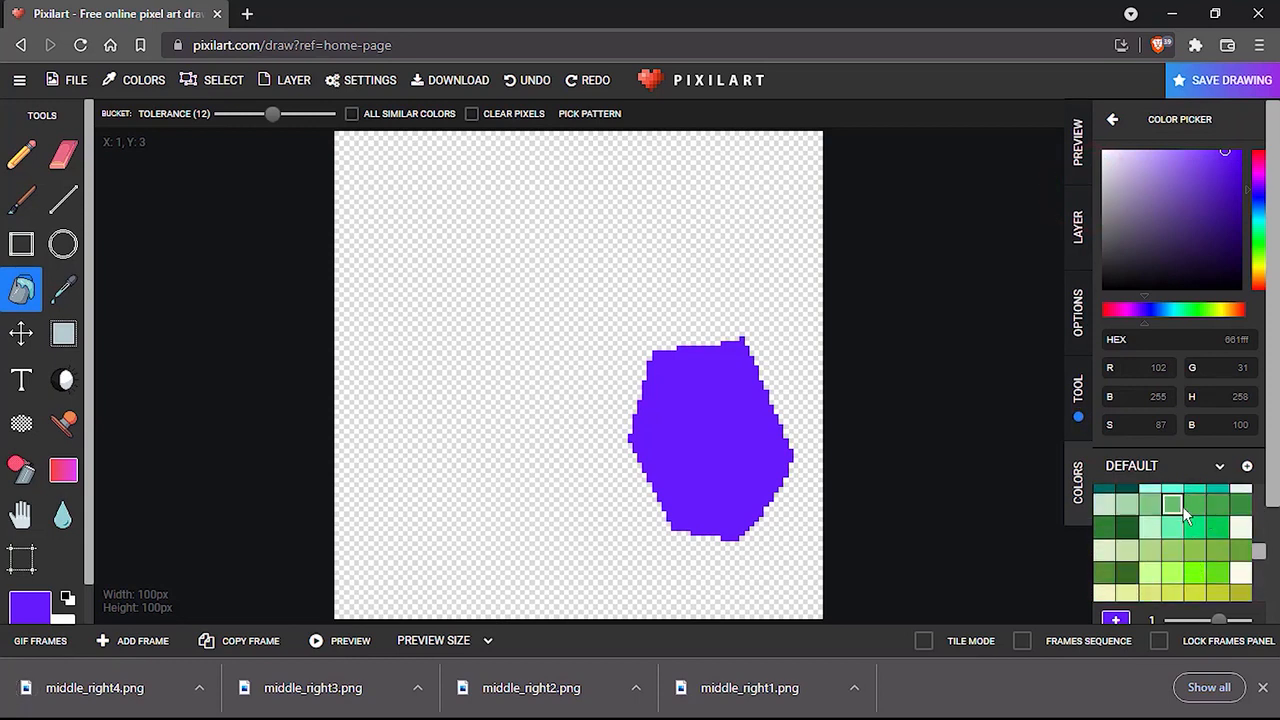
left_click(1155, 510)
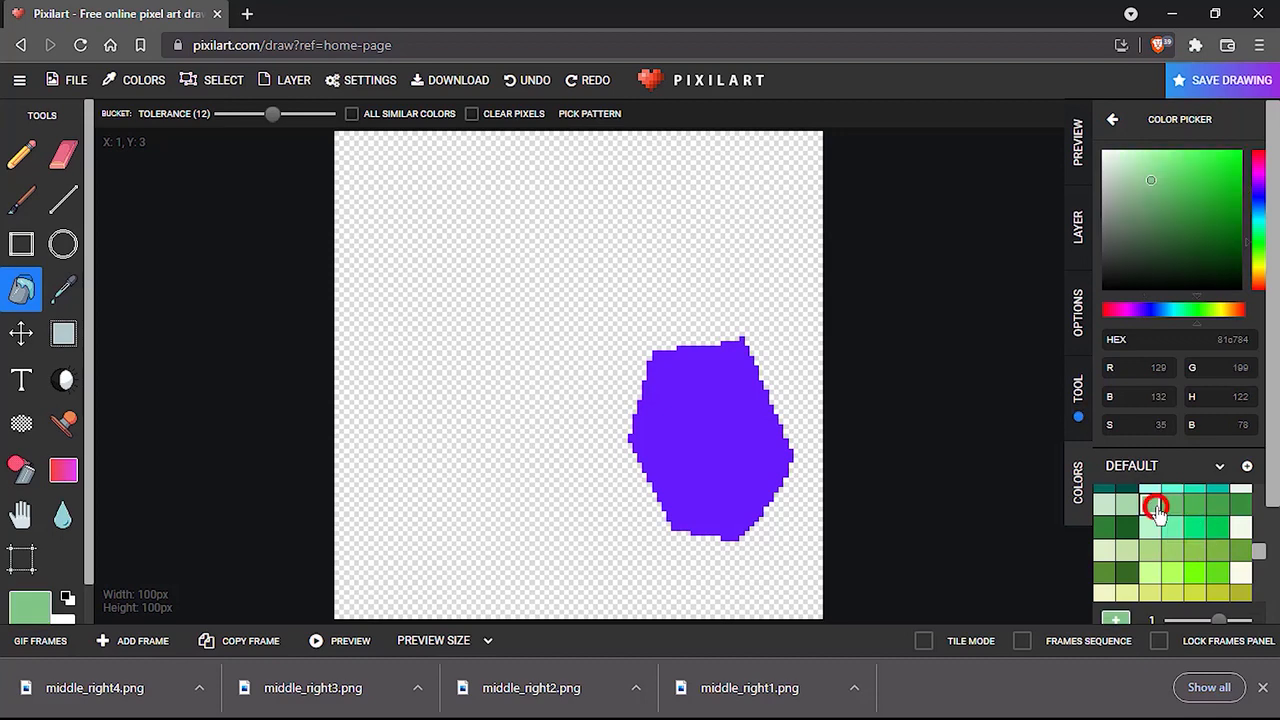
left_click(678, 445)
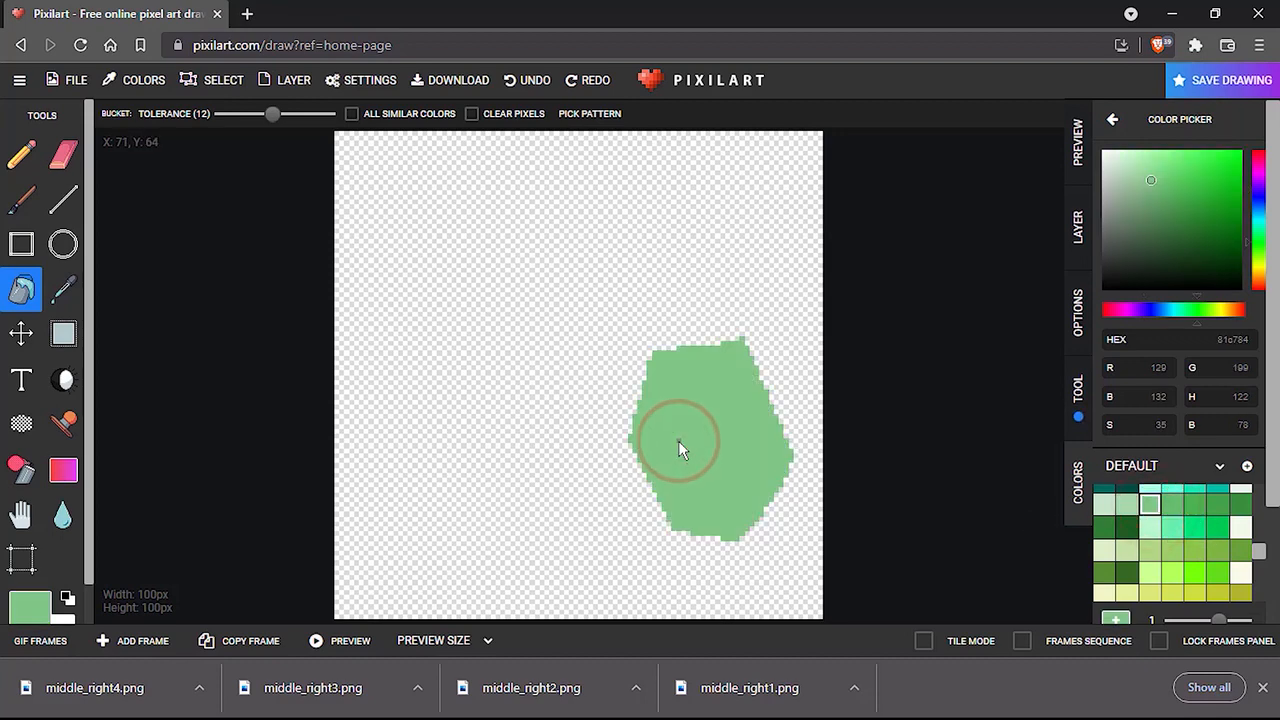
Download the light green hexagon as a PNG named middle_right5 in the middle_right folder.
left_click(68, 80)
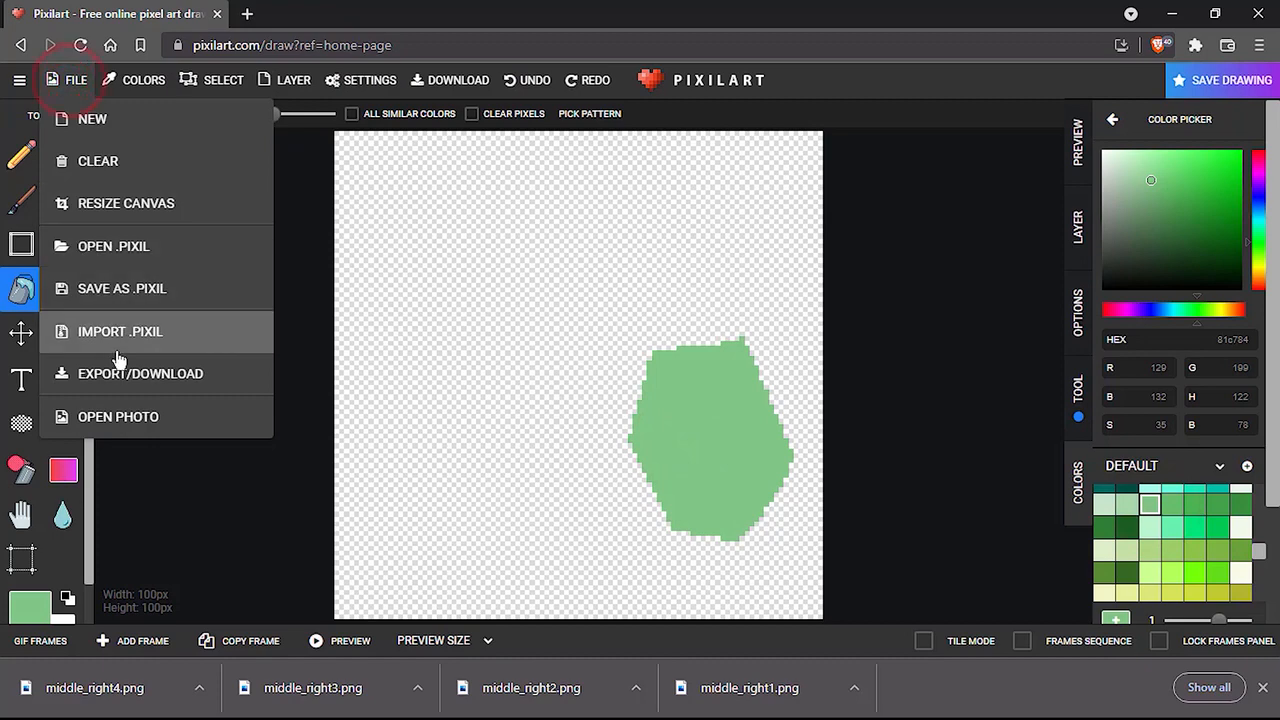
left_click(119, 374)
left_click(548, 450)
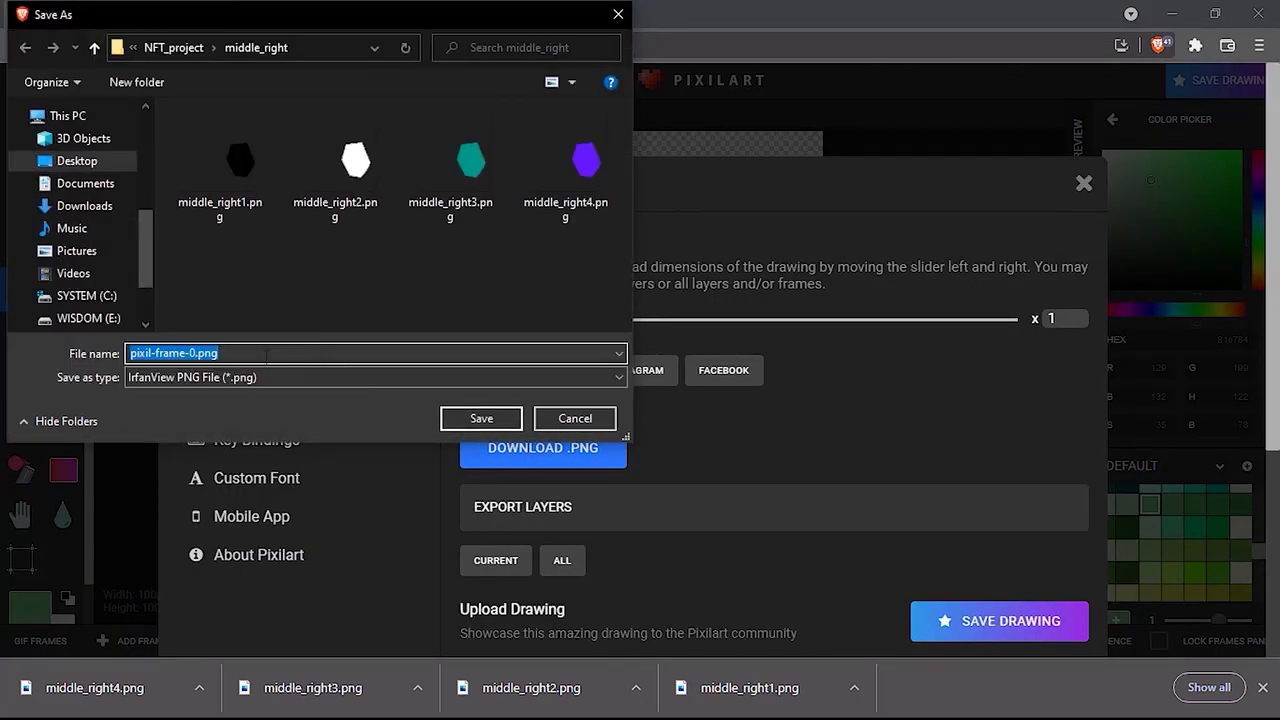
type("middle_right1")
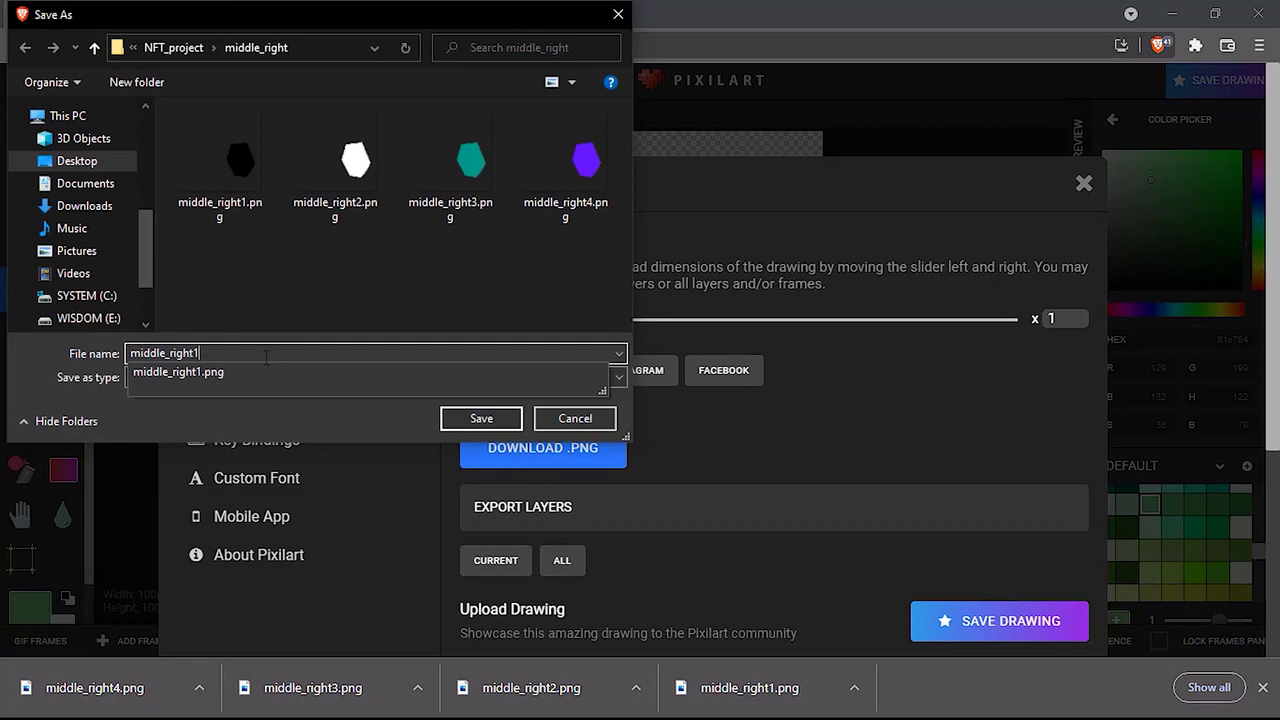
key("BackSpace")
type("5")
key("Return")
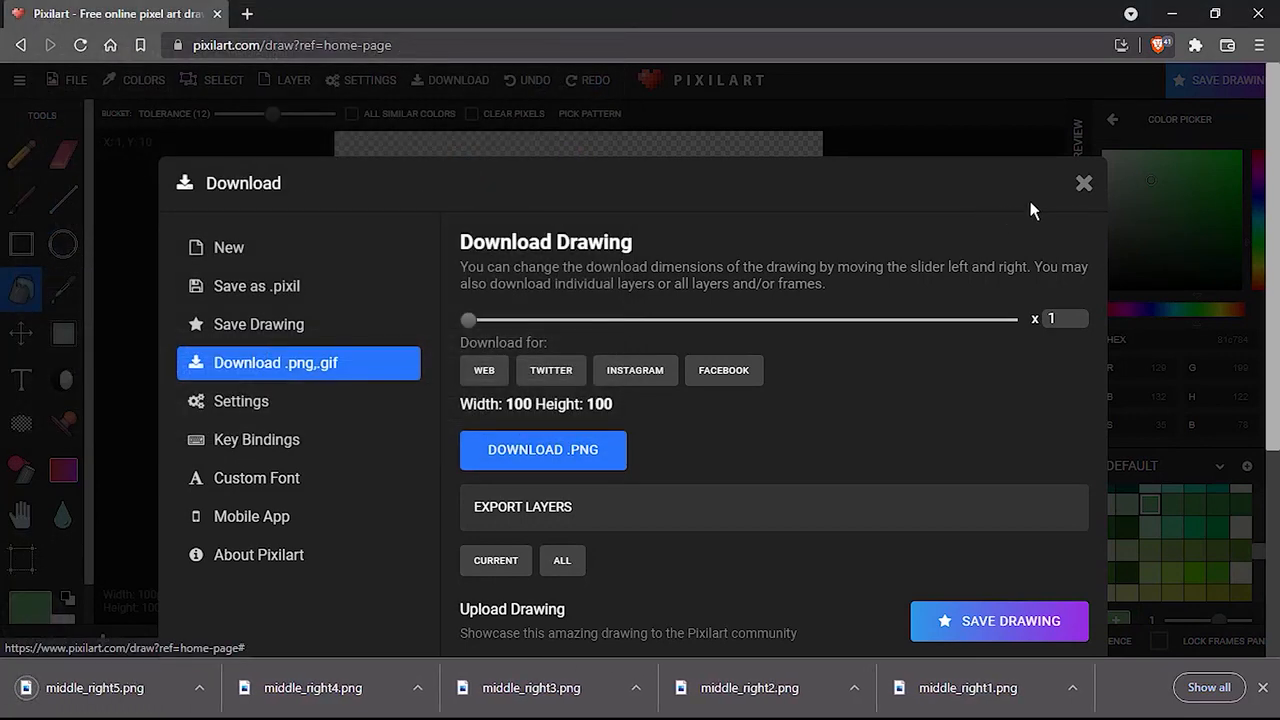
left_click(1083, 184)
Recolor the hexagon dark orange-red (bf360c) from the default palette with the bucket fill.
scroll(1206, 539, "down", 5)
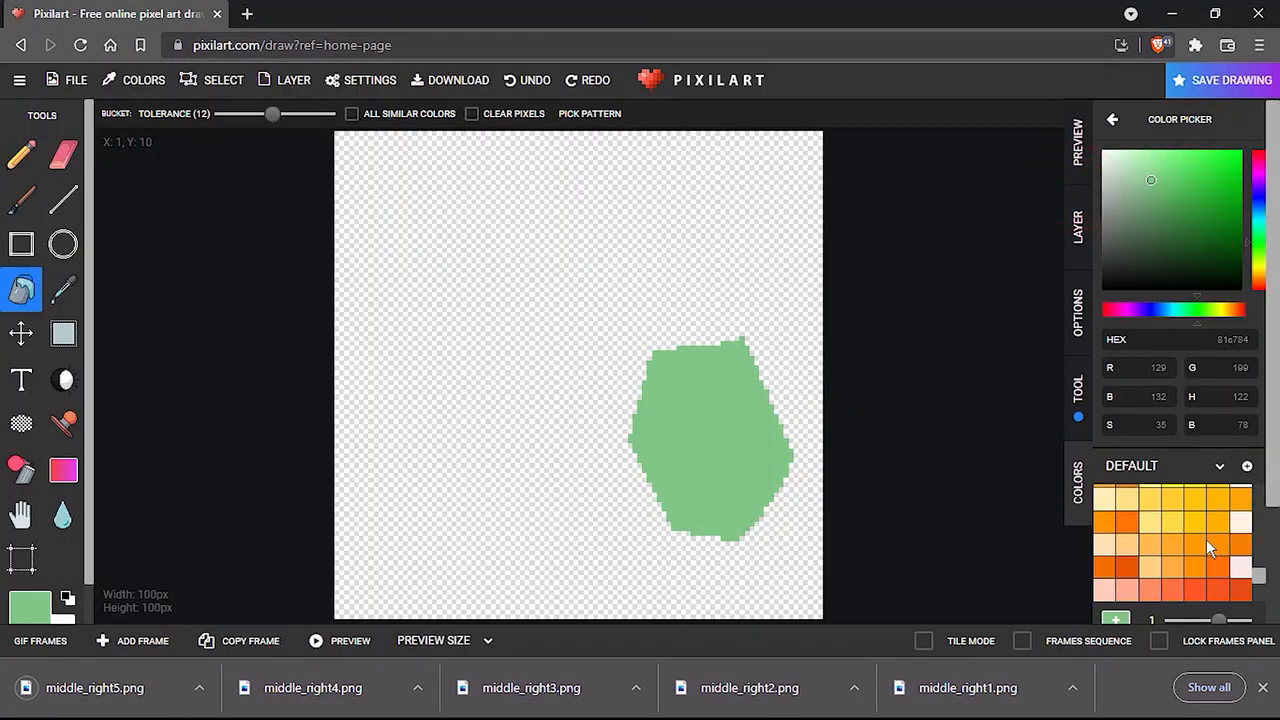
scroll(1206, 539, "down", 3)
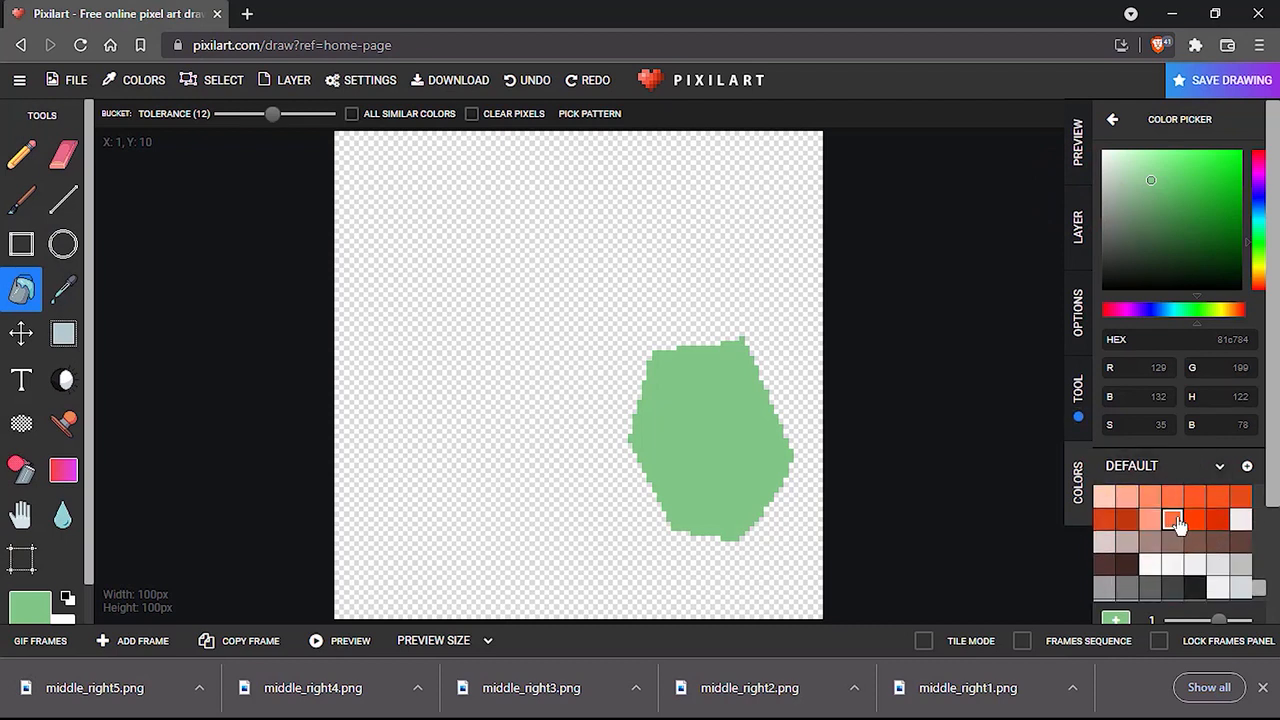
left_click(1122, 521)
left_click(765, 452)
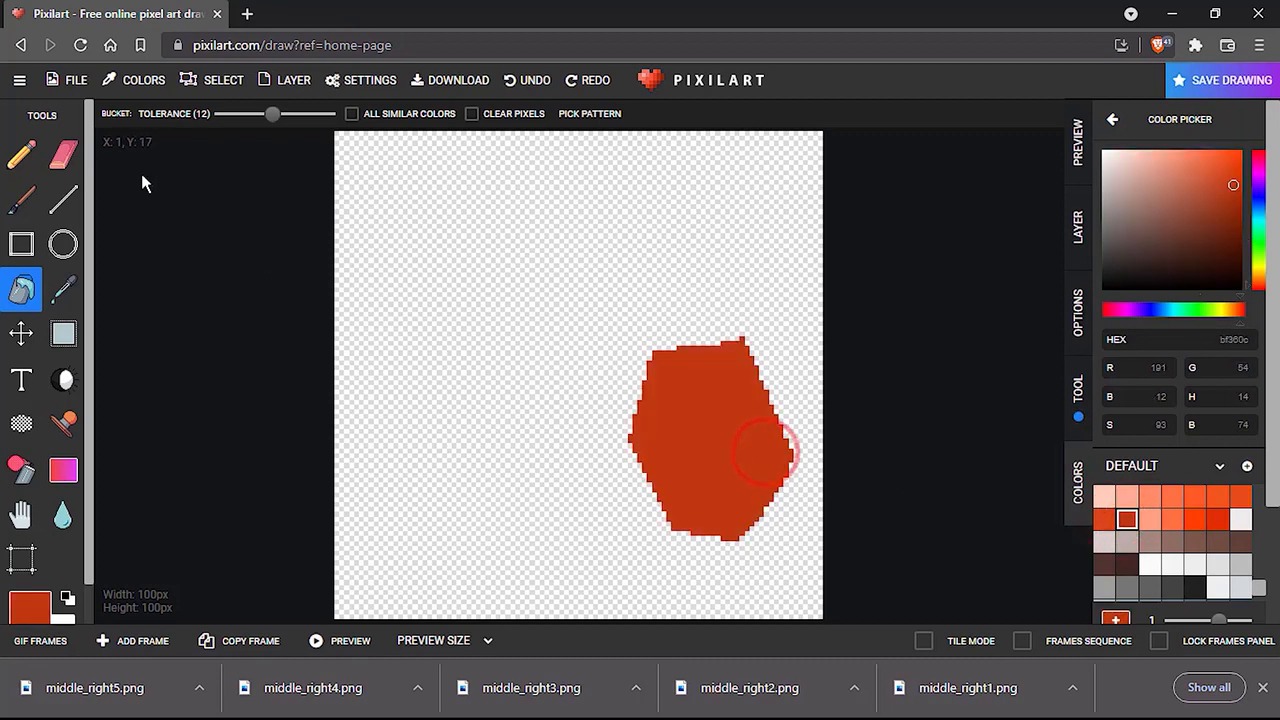
Download the orange-red hexagon as a PNG named middle_right6 in the middle_right folder.
left_click(55, 80)
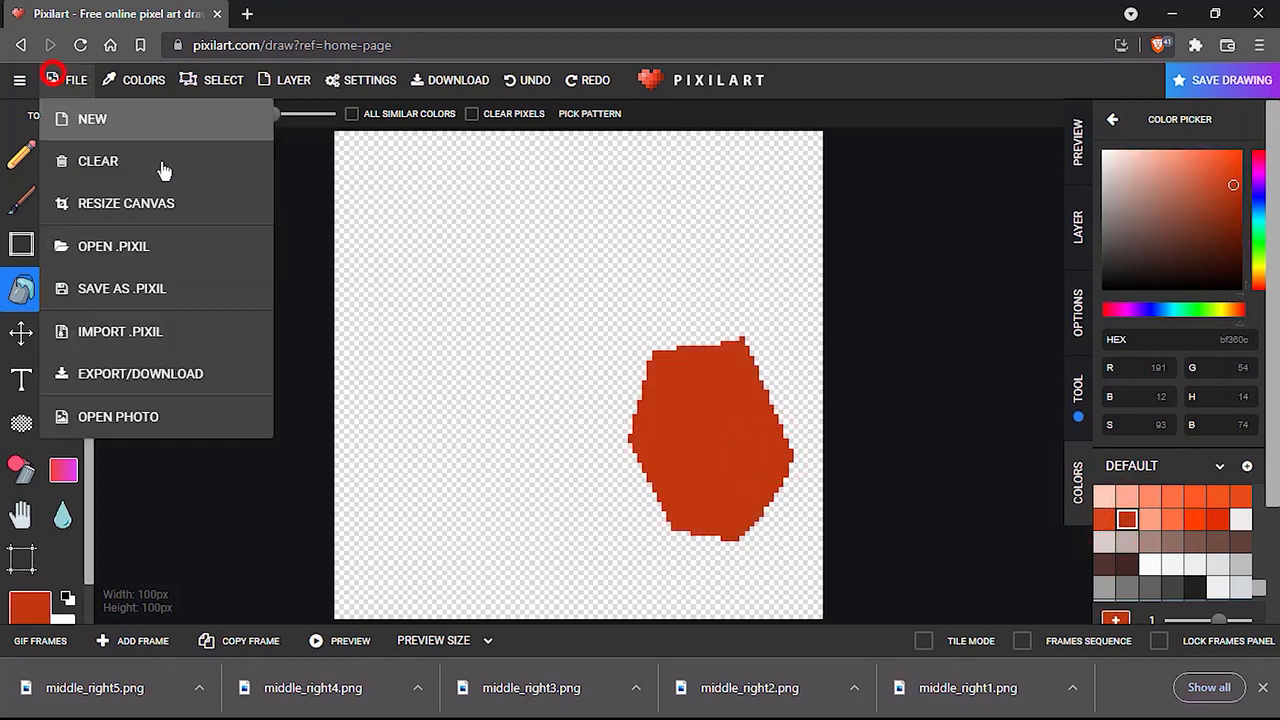
left_click(191, 374)
left_click(610, 458)
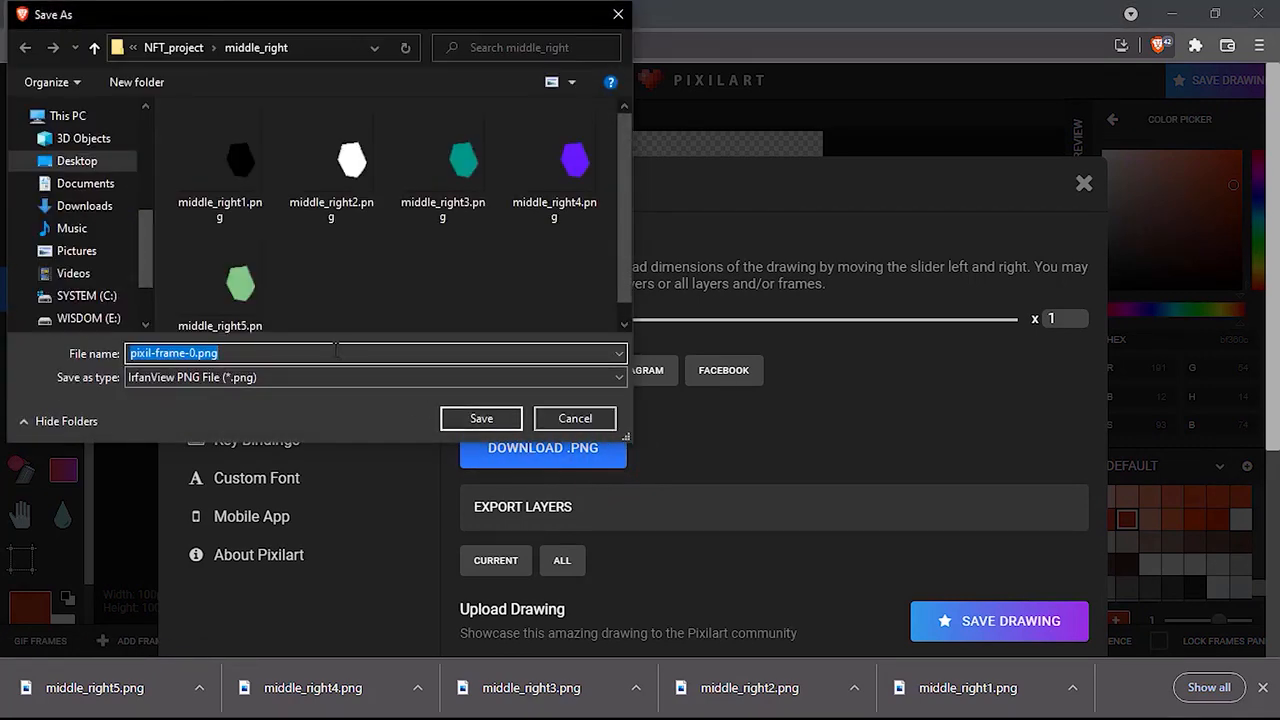
type("middle_right1")
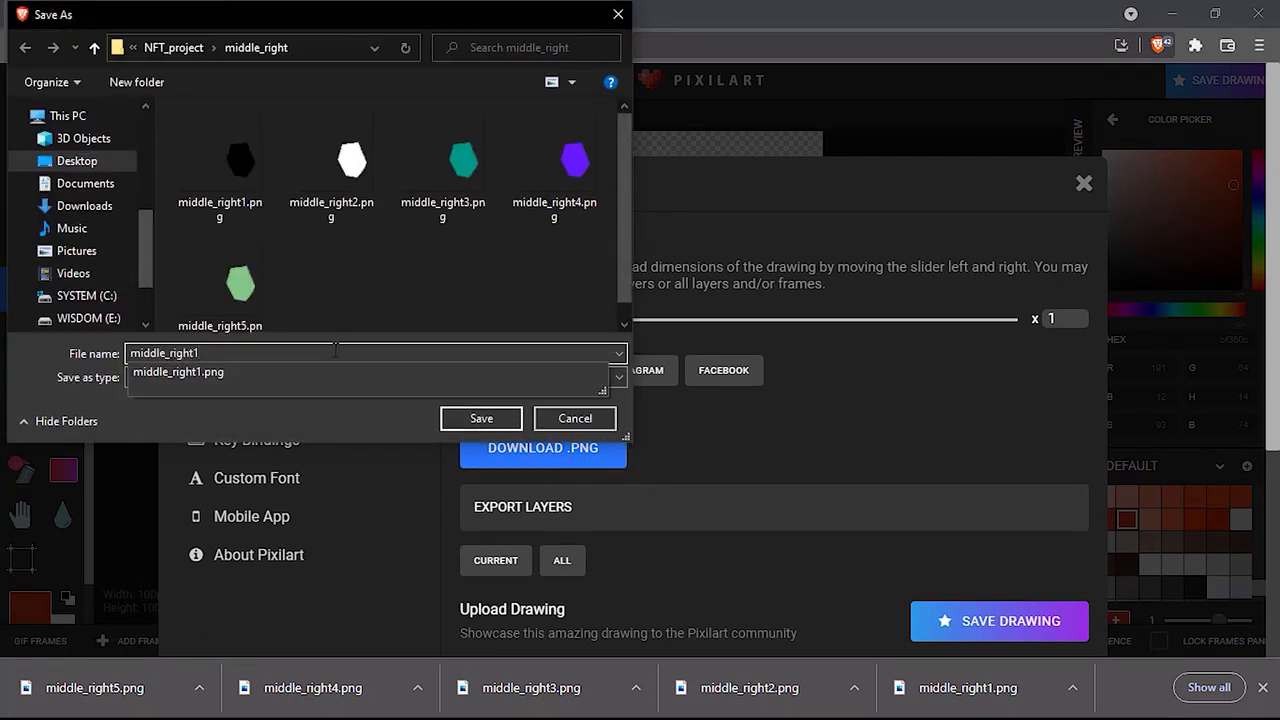
key("BackSpace")
type("6")
key("Return")
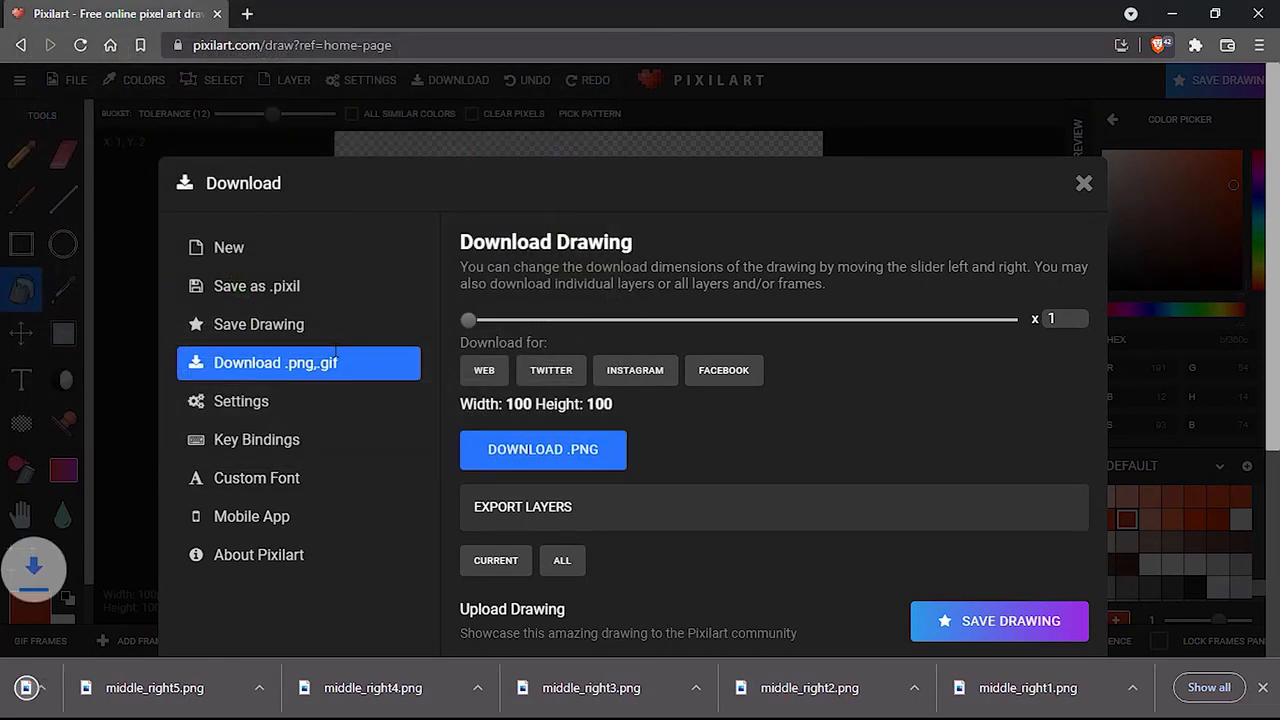
left_click(1085, 186)
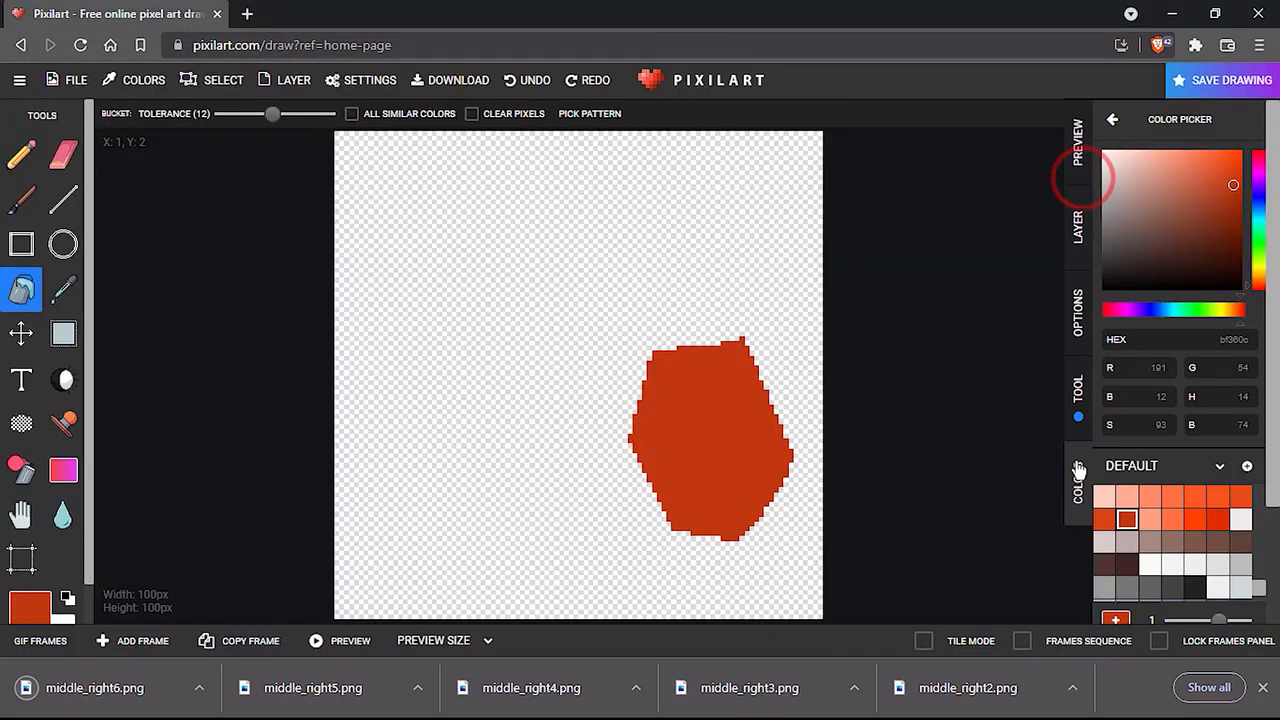
Hide the middle_right layer, and show and select the bottom layer.
left_click(1077, 140)
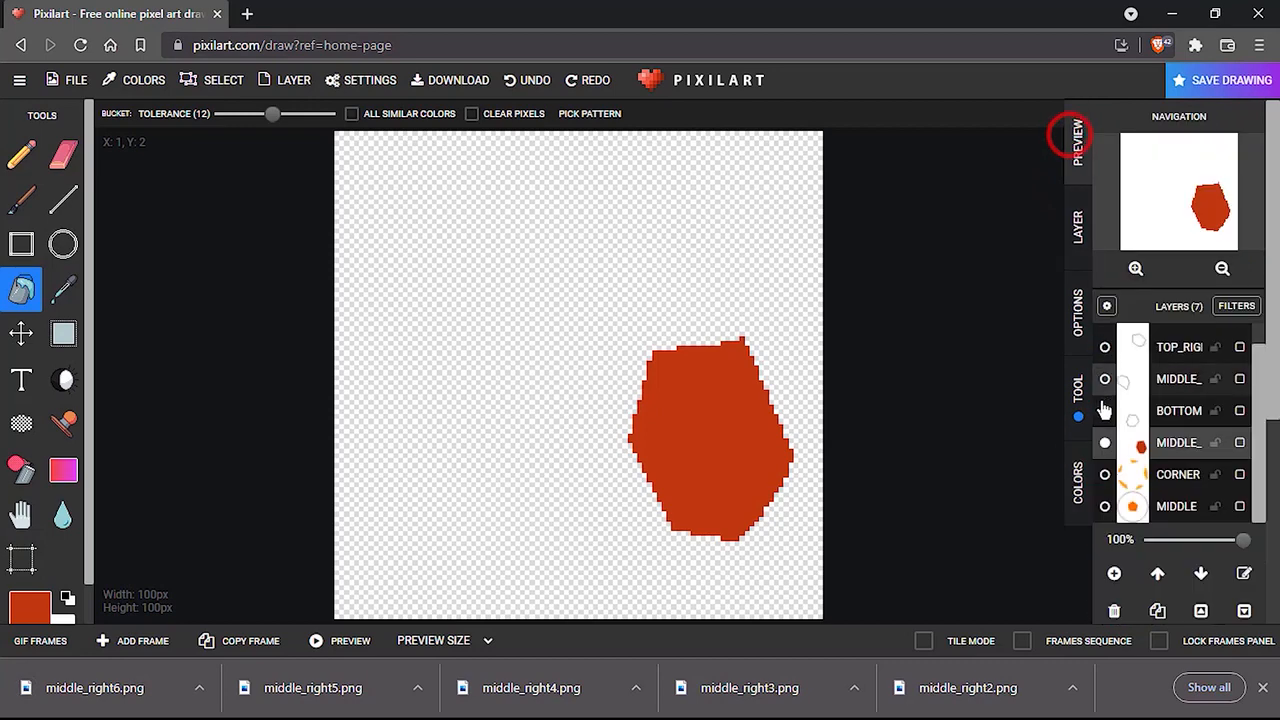
left_click(1105, 442)
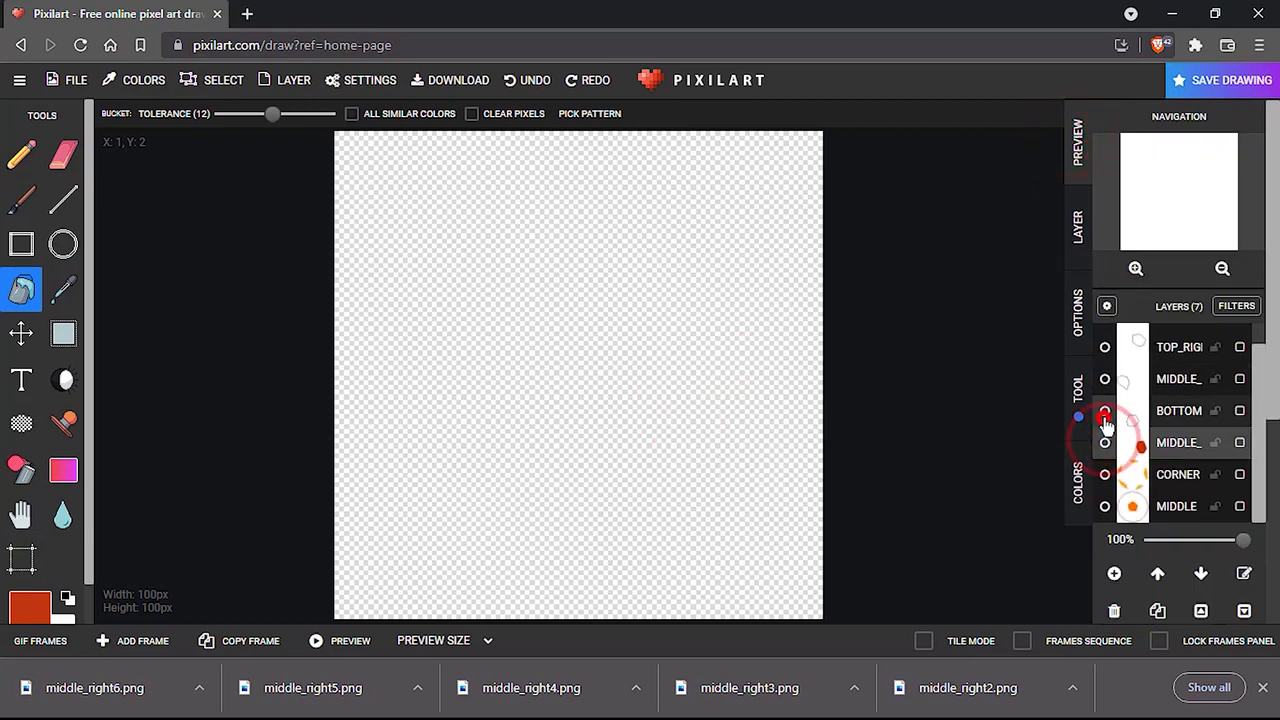
left_click(1105, 414)
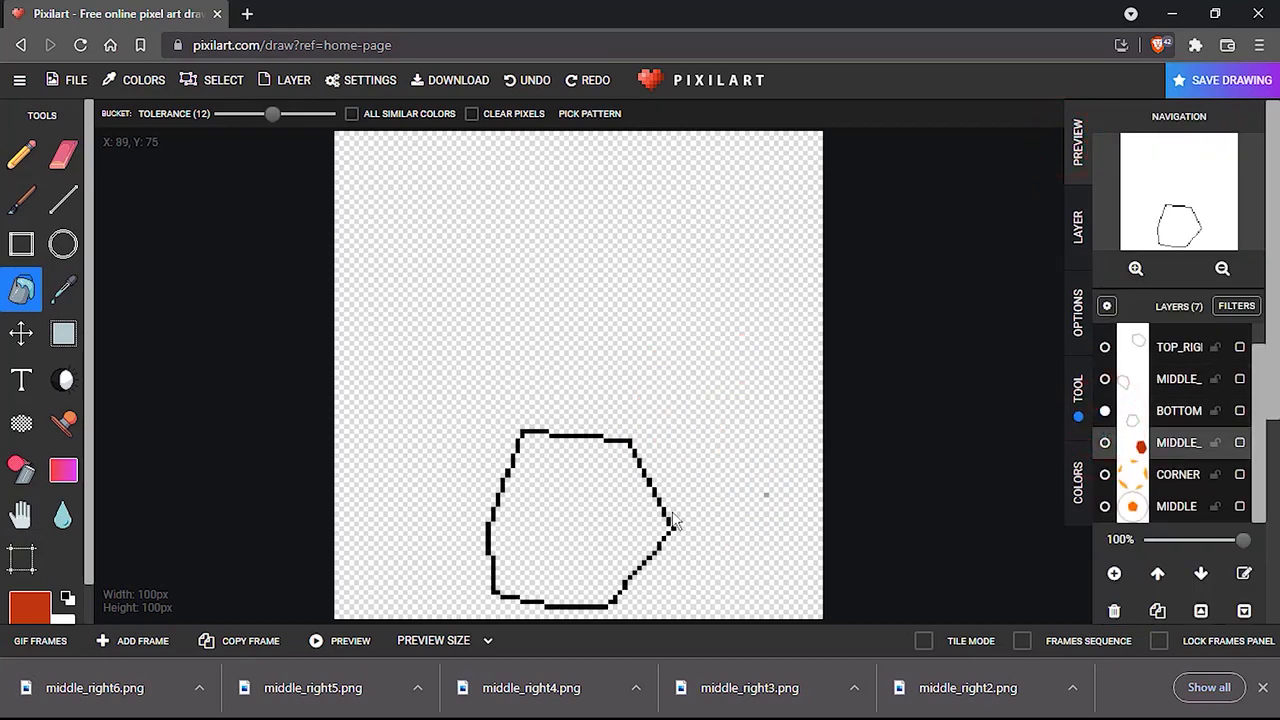
left_click(578, 513)
left_click(1150, 410)
Fill the bottom layer's outlined hexagon and recolor it black (000000) from the default palette.
left_click(573, 513)
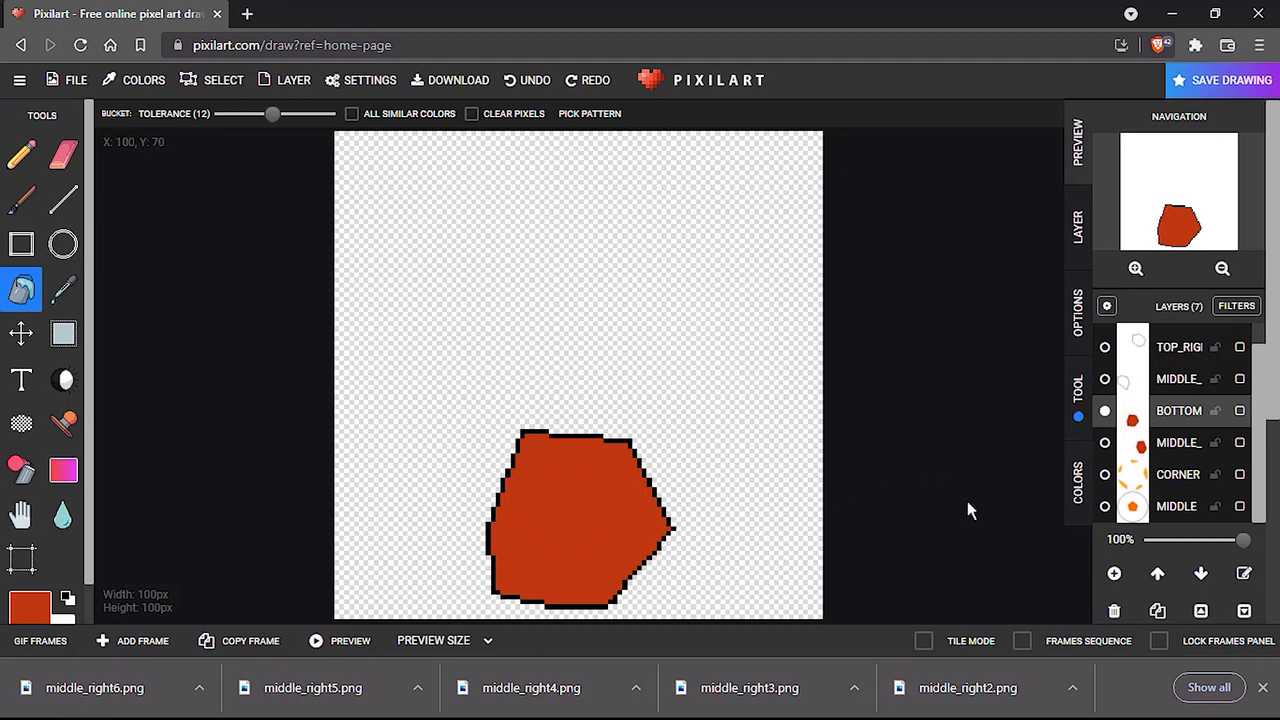
left_click(1080, 470)
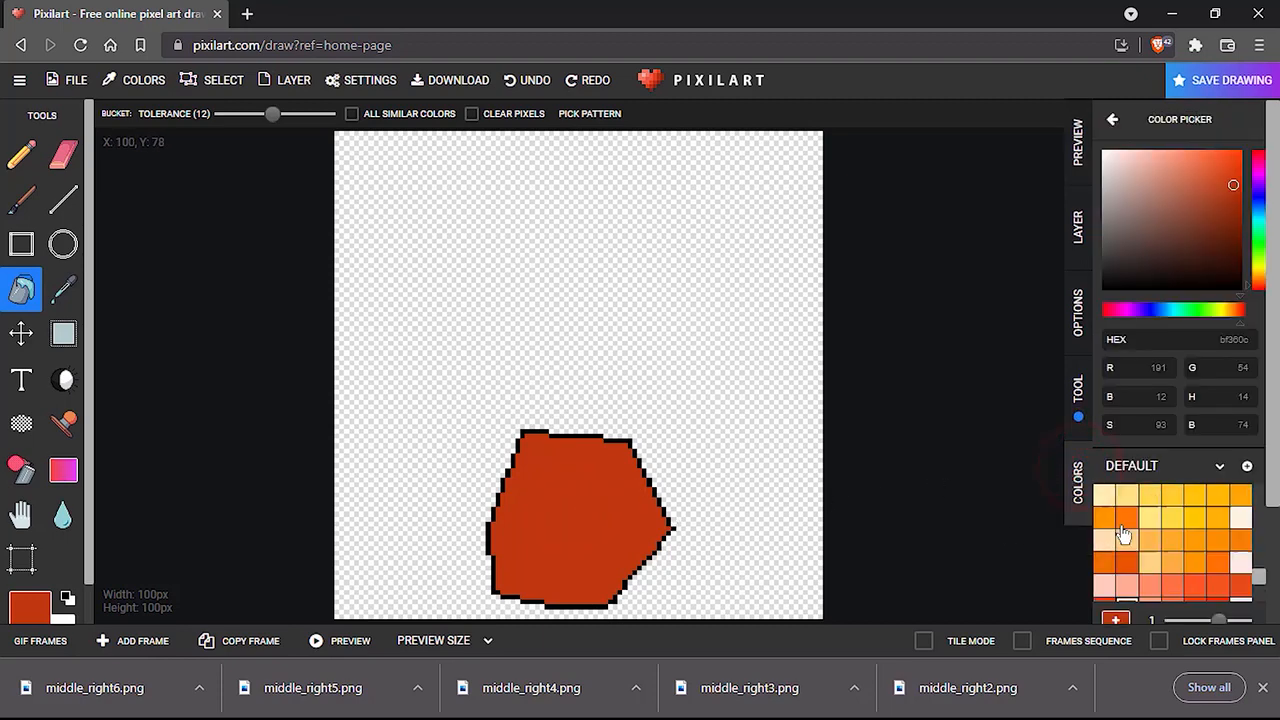
left_click(1103, 496)
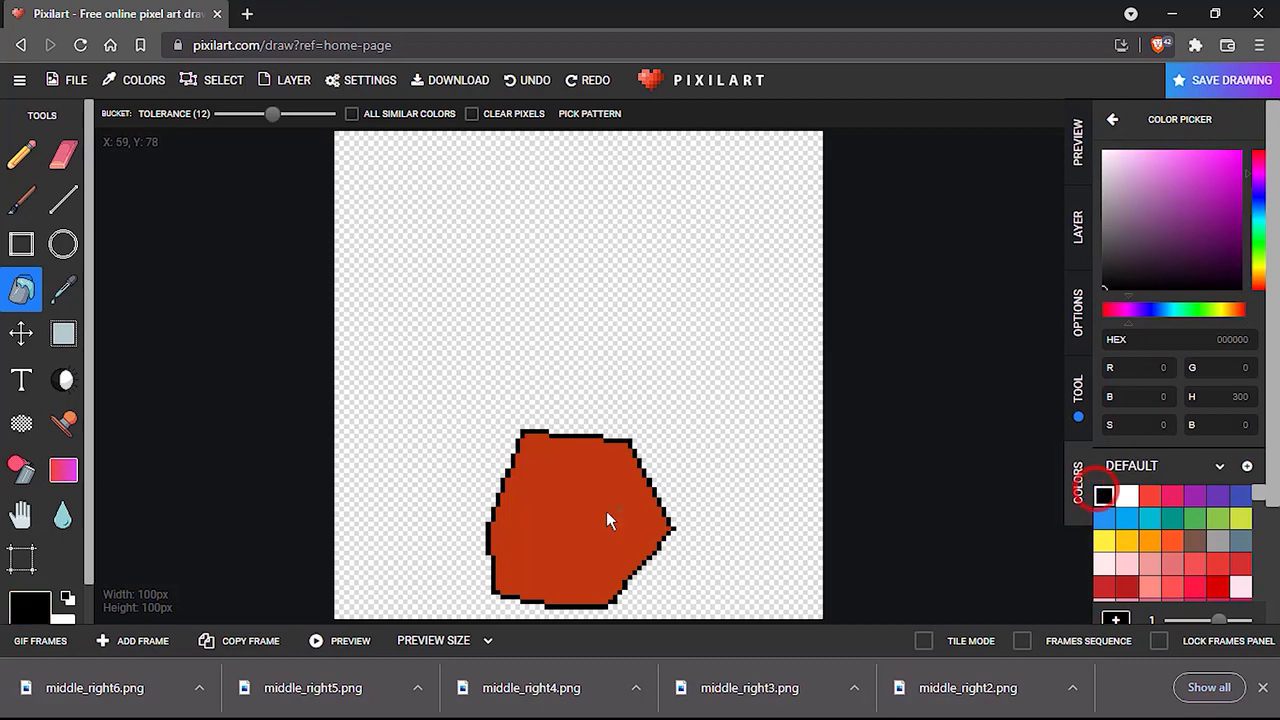
left_click(581, 511)
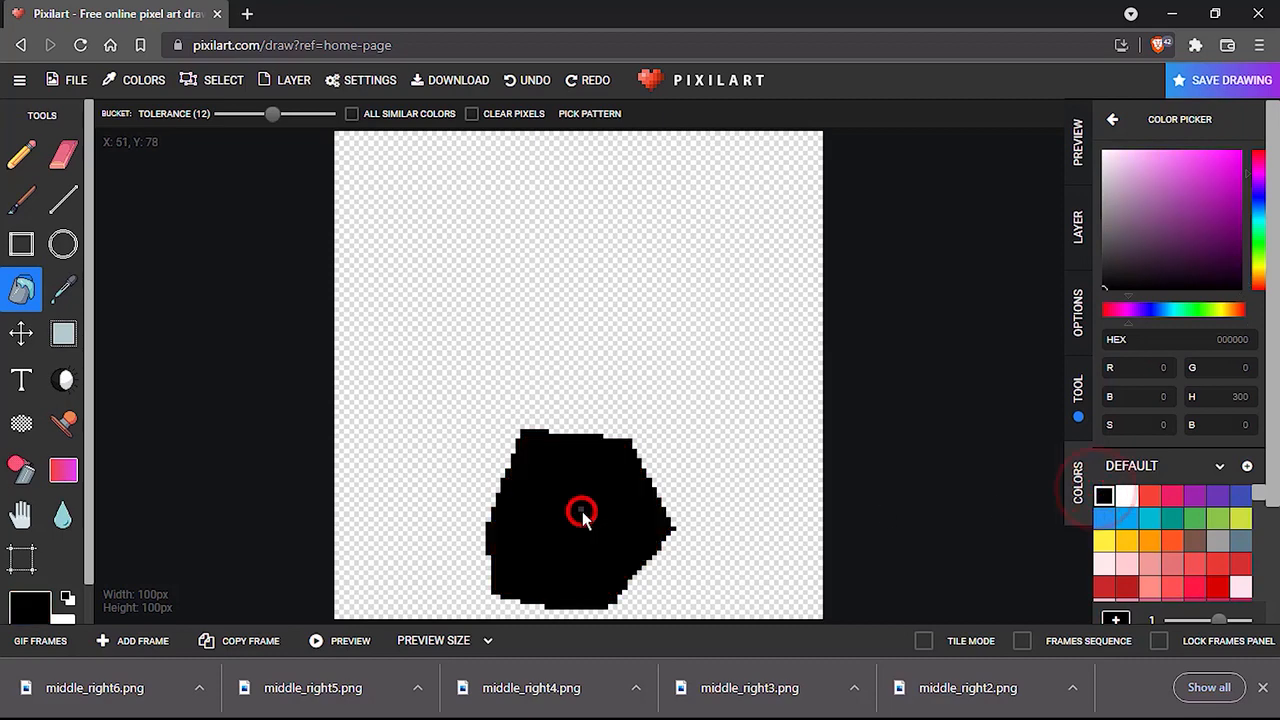
Download the black hexagon as a PNG named bottom1 in the NFT_project's bottom folder.
left_click(78, 88)
left_click(133, 372)
left_click(597, 447)
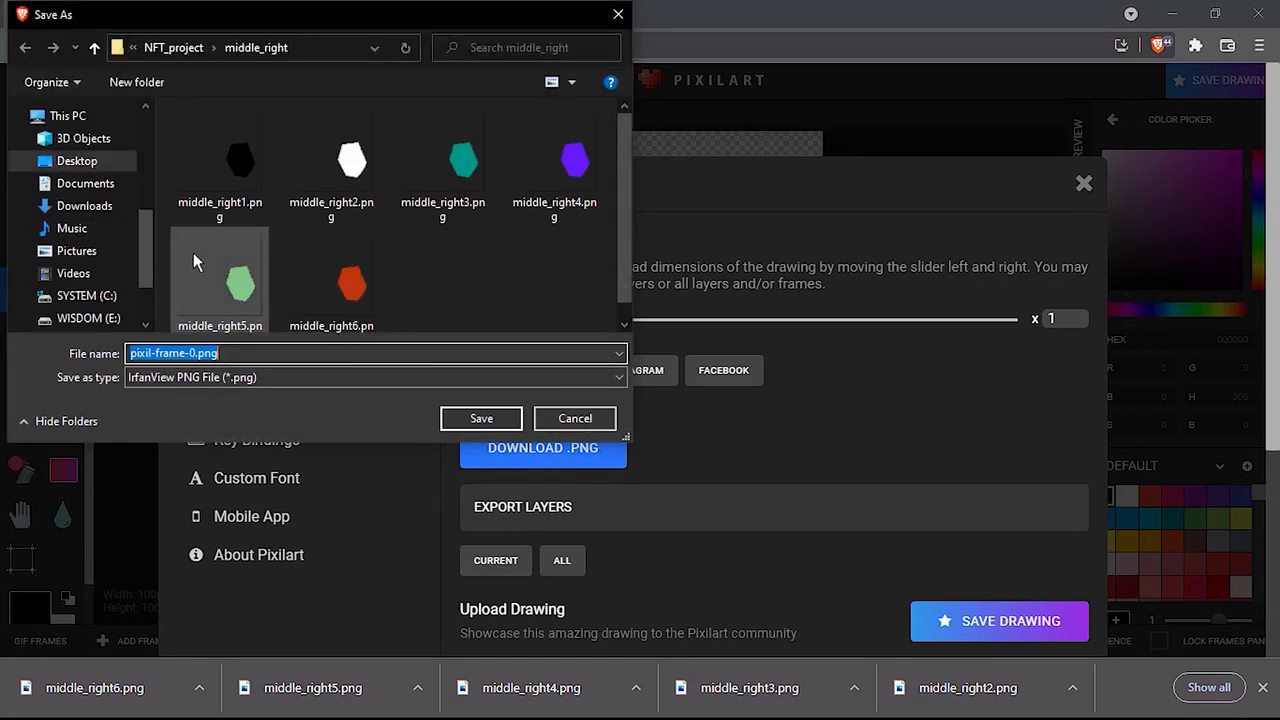
left_click(95, 47)
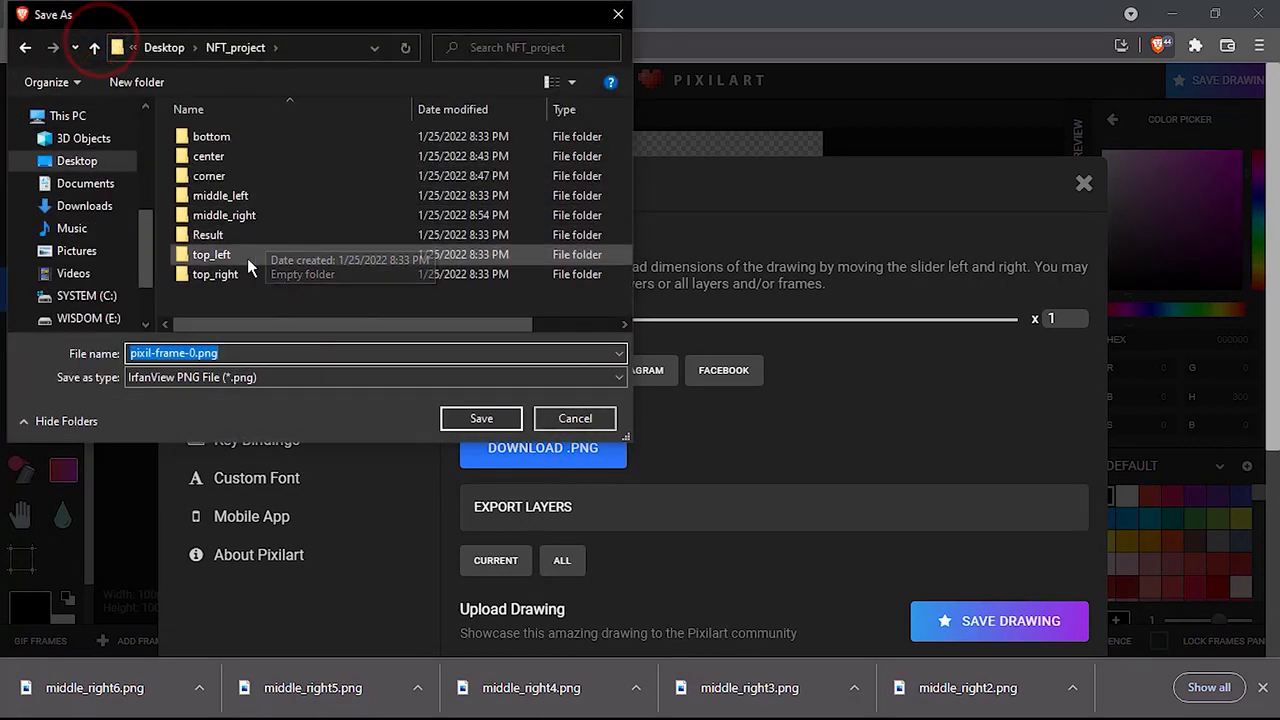
double_click(228, 136)
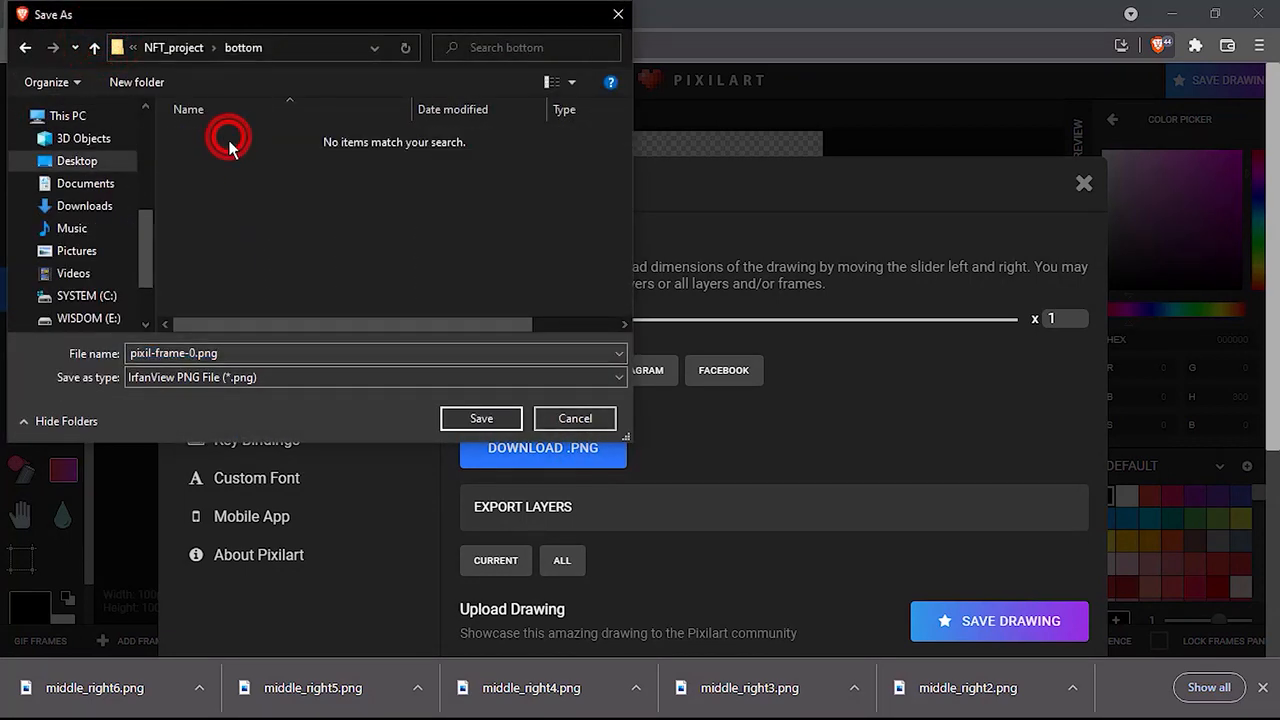
left_click(244, 350)
type("bottom1")
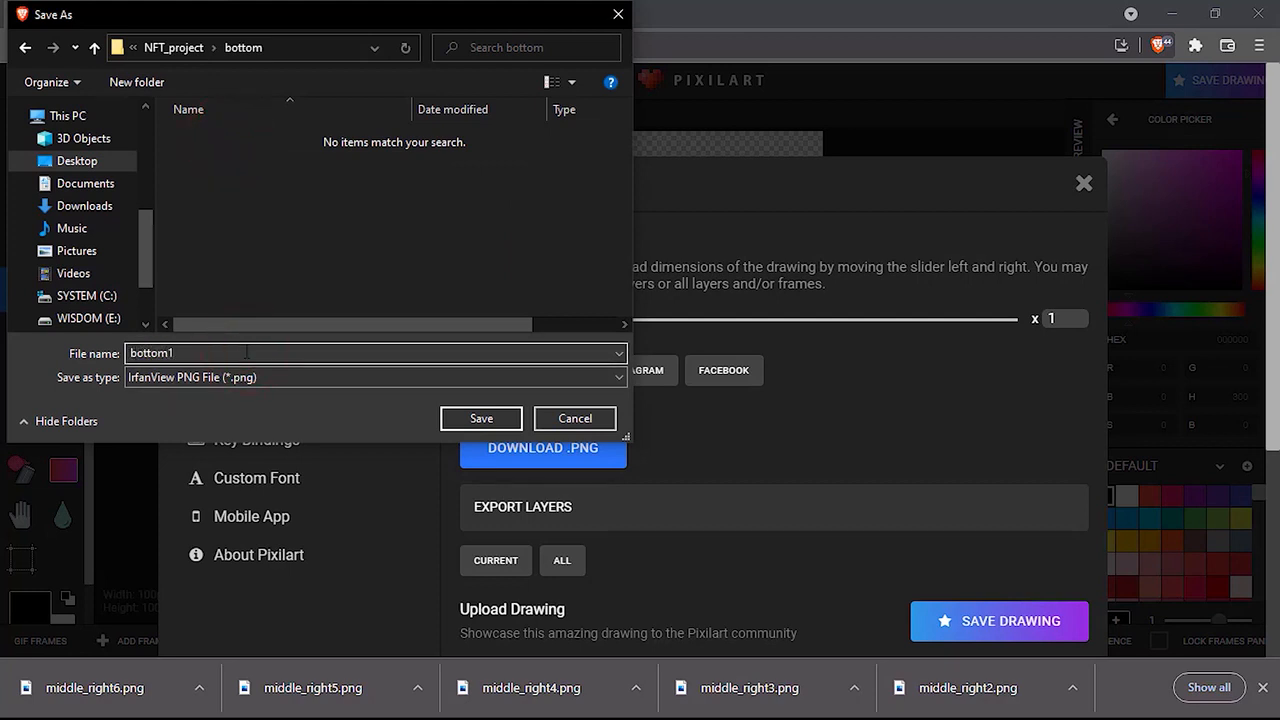
key("Return")
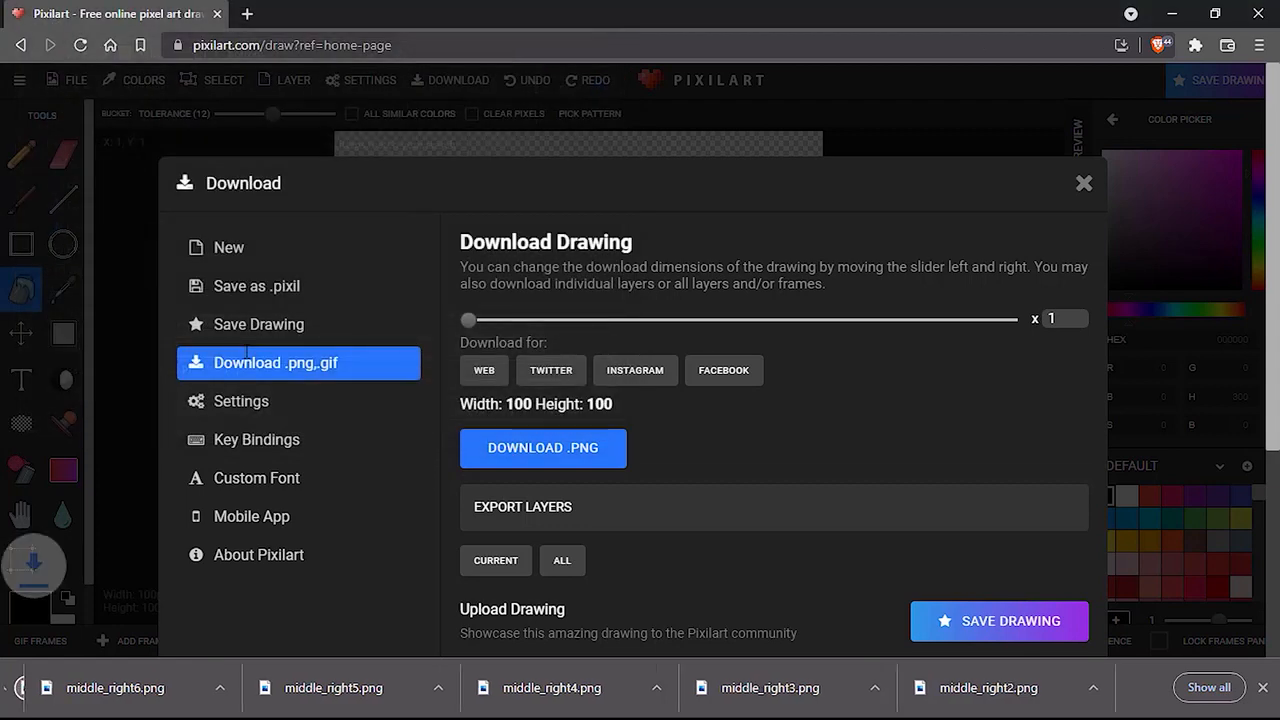
left_click(1084, 183)
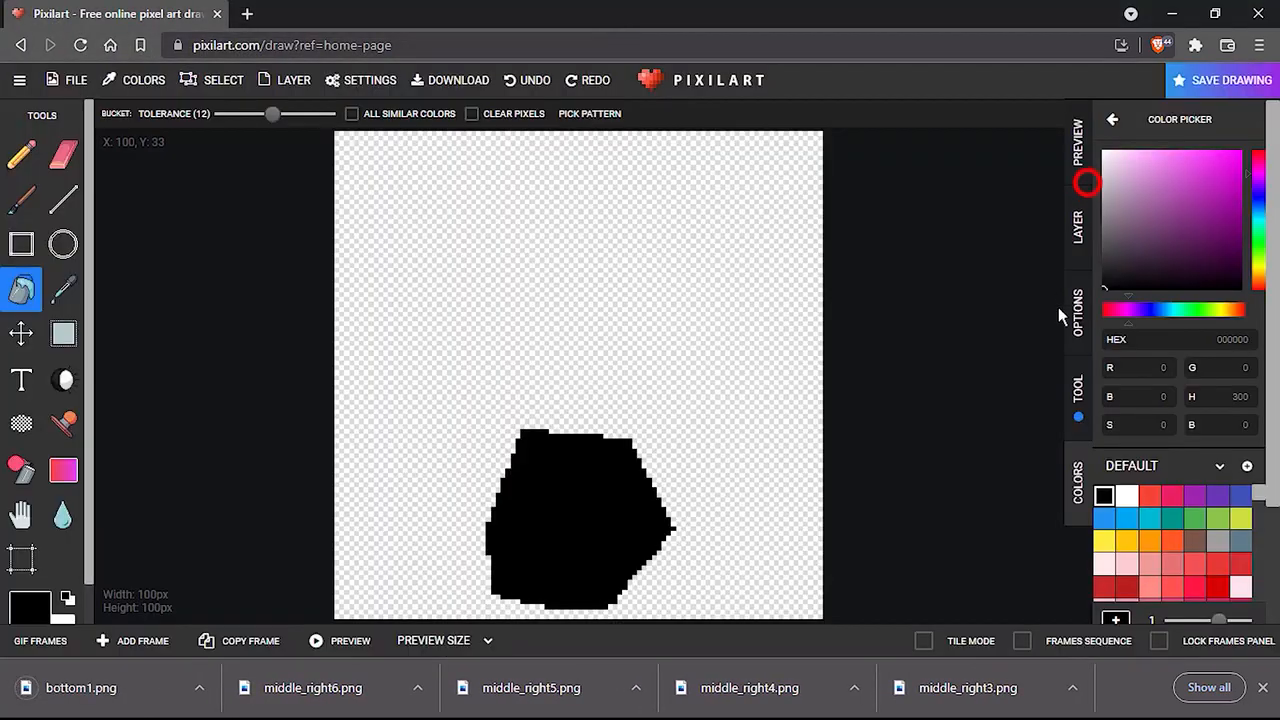
Recolor the bottom hexagon white and download it as a PNG named bottom2 in the bottom folder.
left_click(1127, 497)
left_click(529, 491)
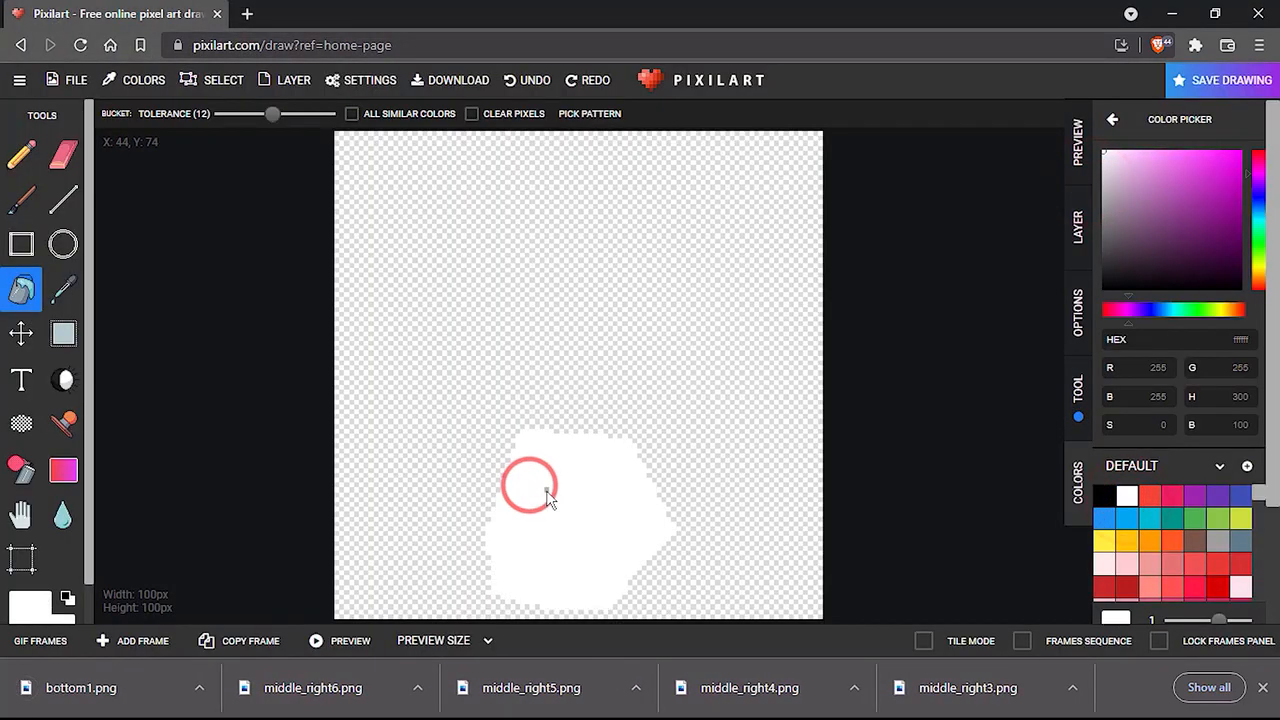
left_click(80, 88)
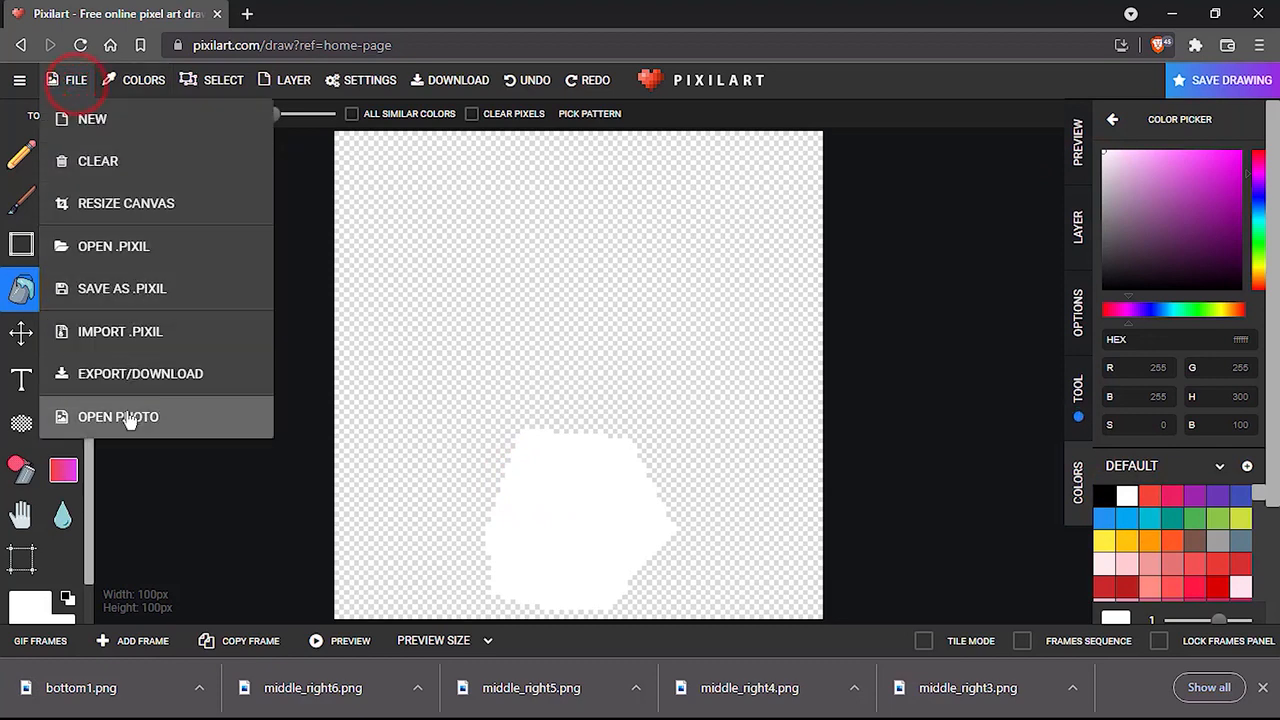
left_click(124, 376)
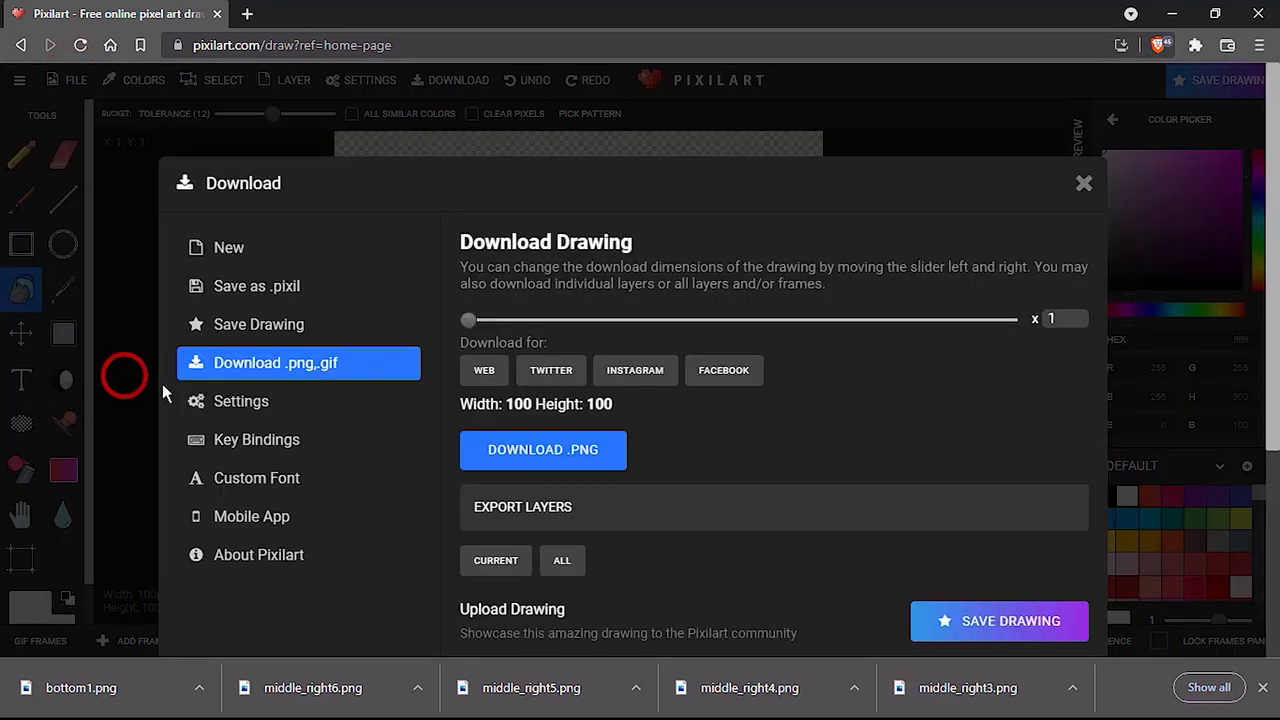
left_click(578, 455)
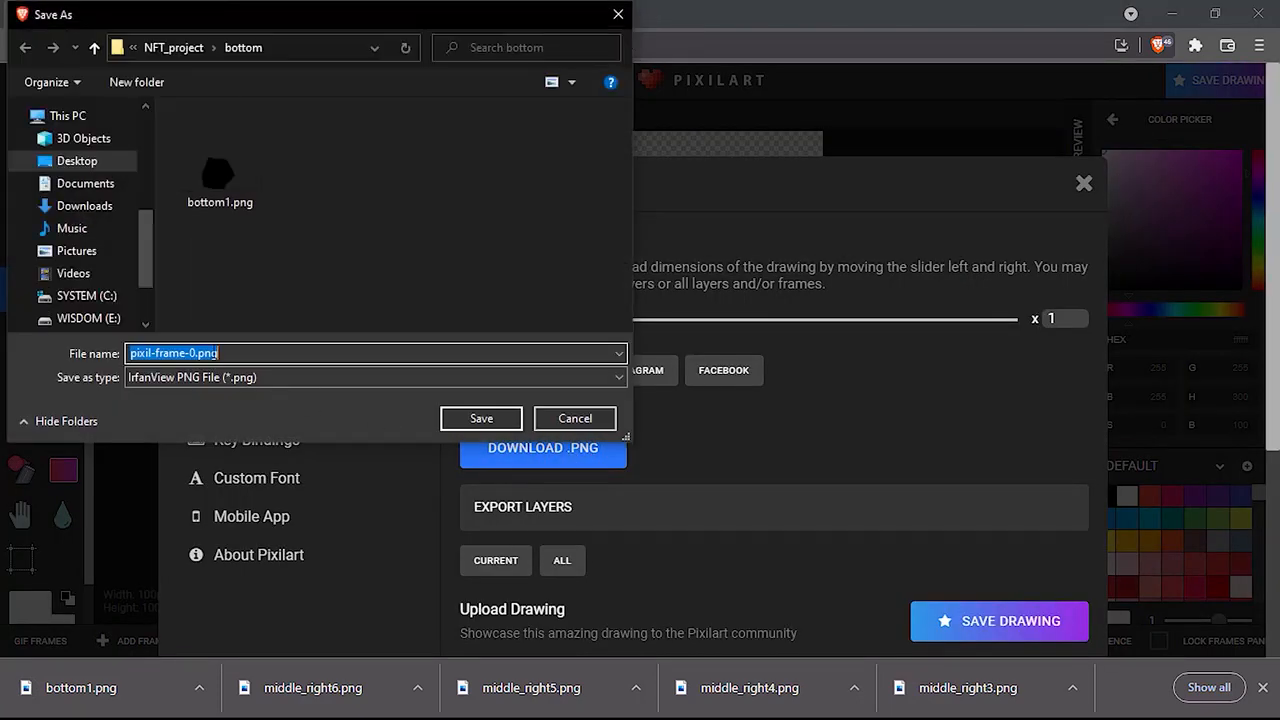
type("bottom1")
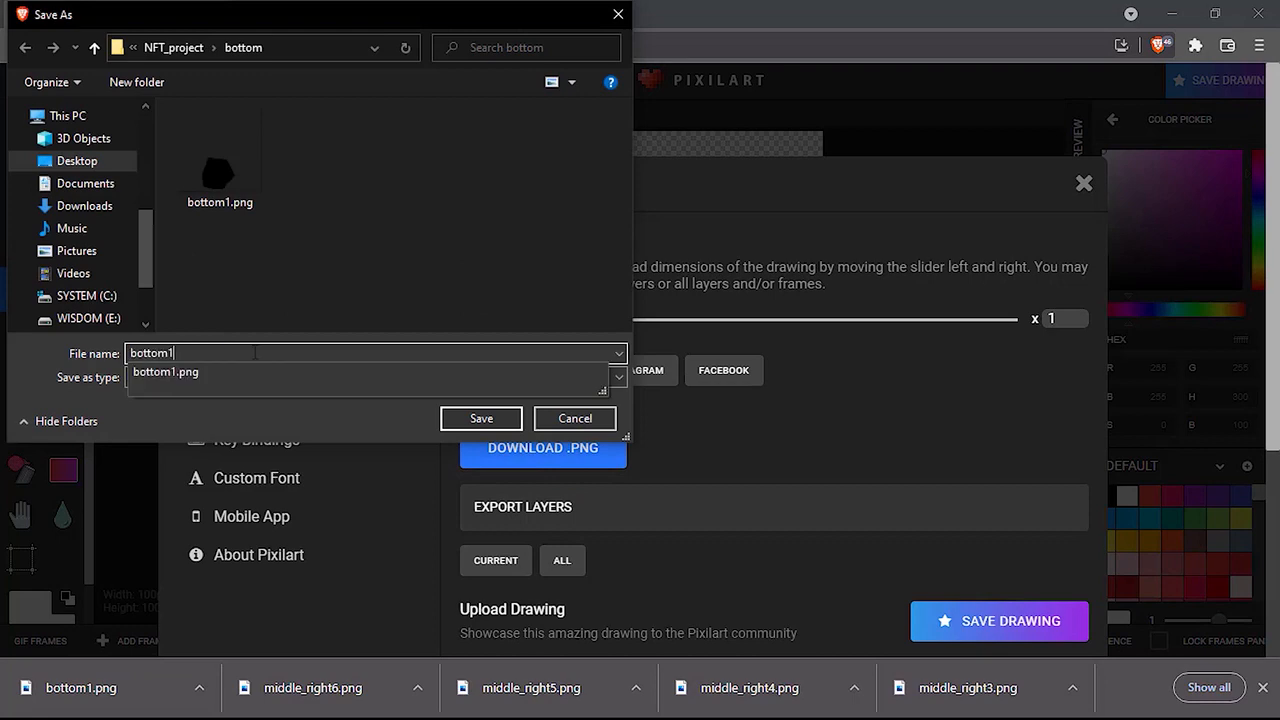
type("2")
key("Return")
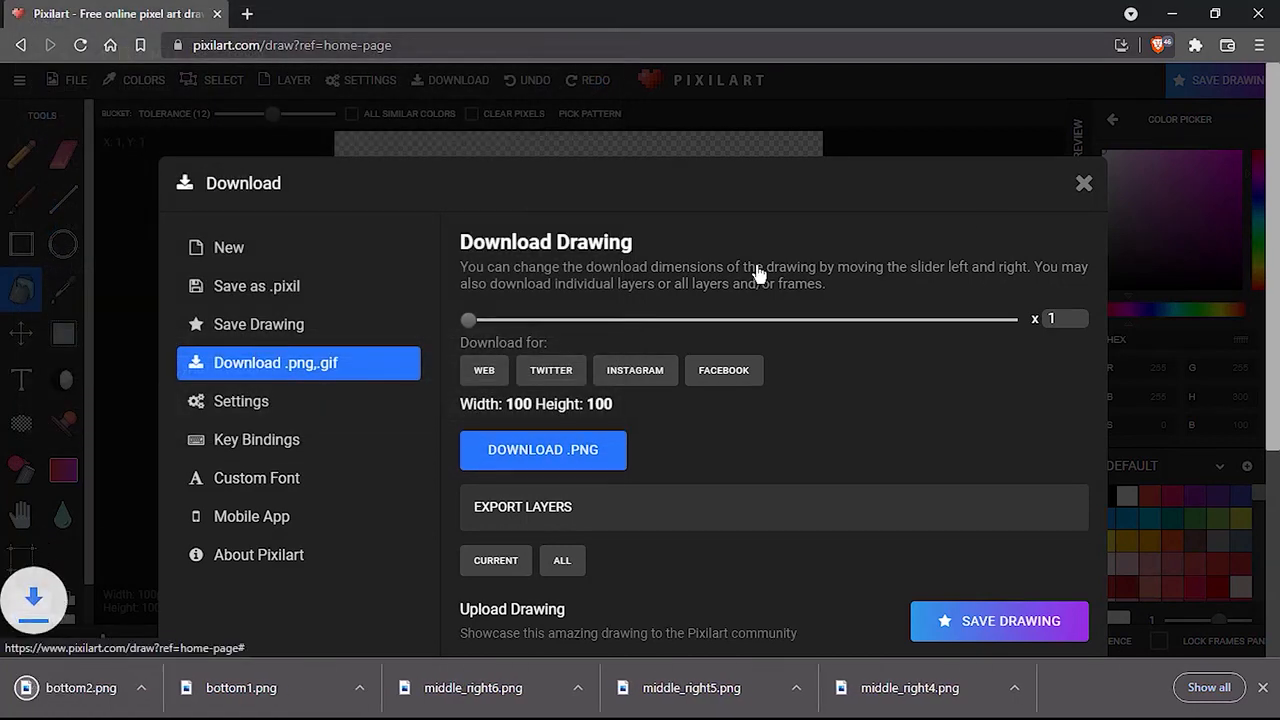
Recolor the bottom hexagon blue-gray (607d8b) with the bucket fill, using the default palette.
left_click(1082, 186)
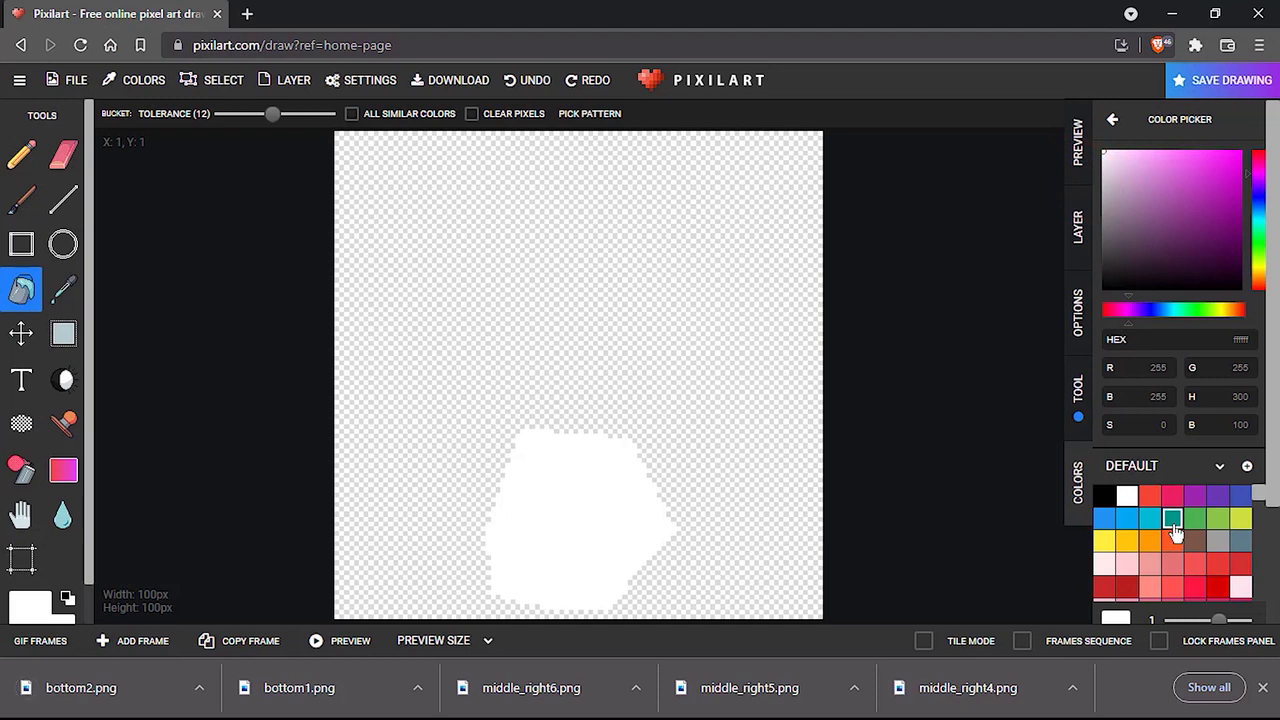
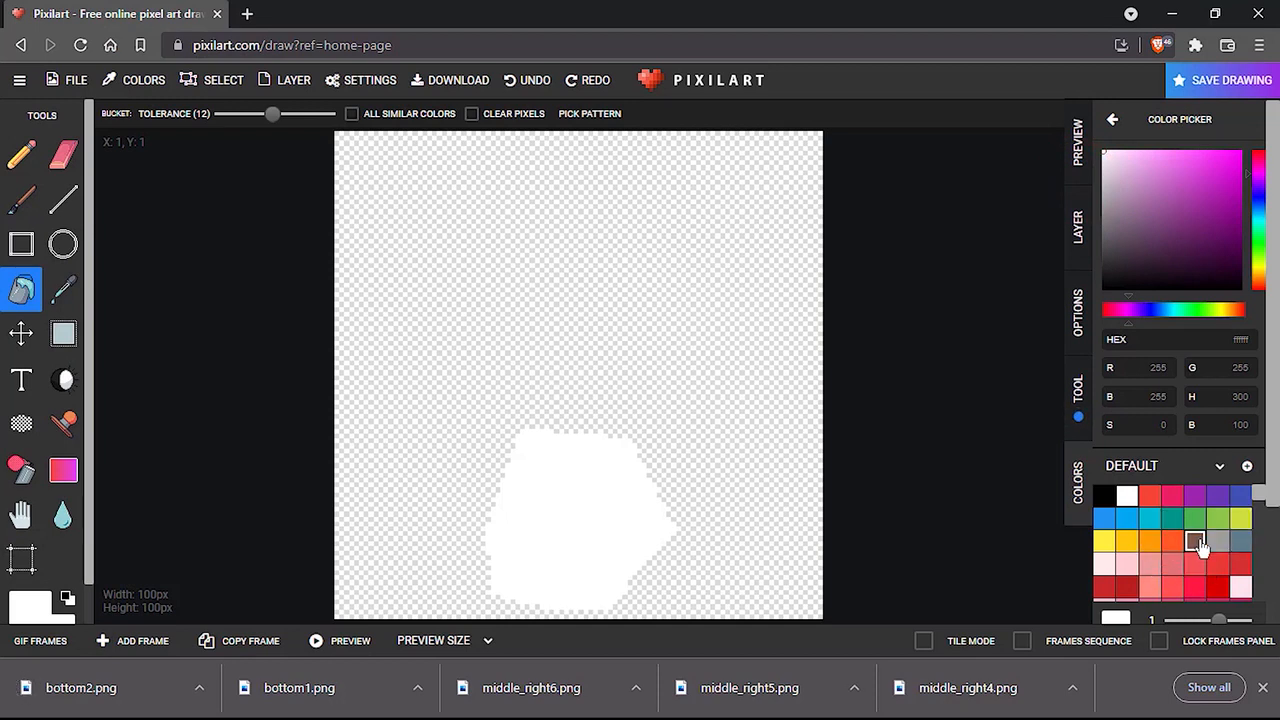
left_click(1240, 540)
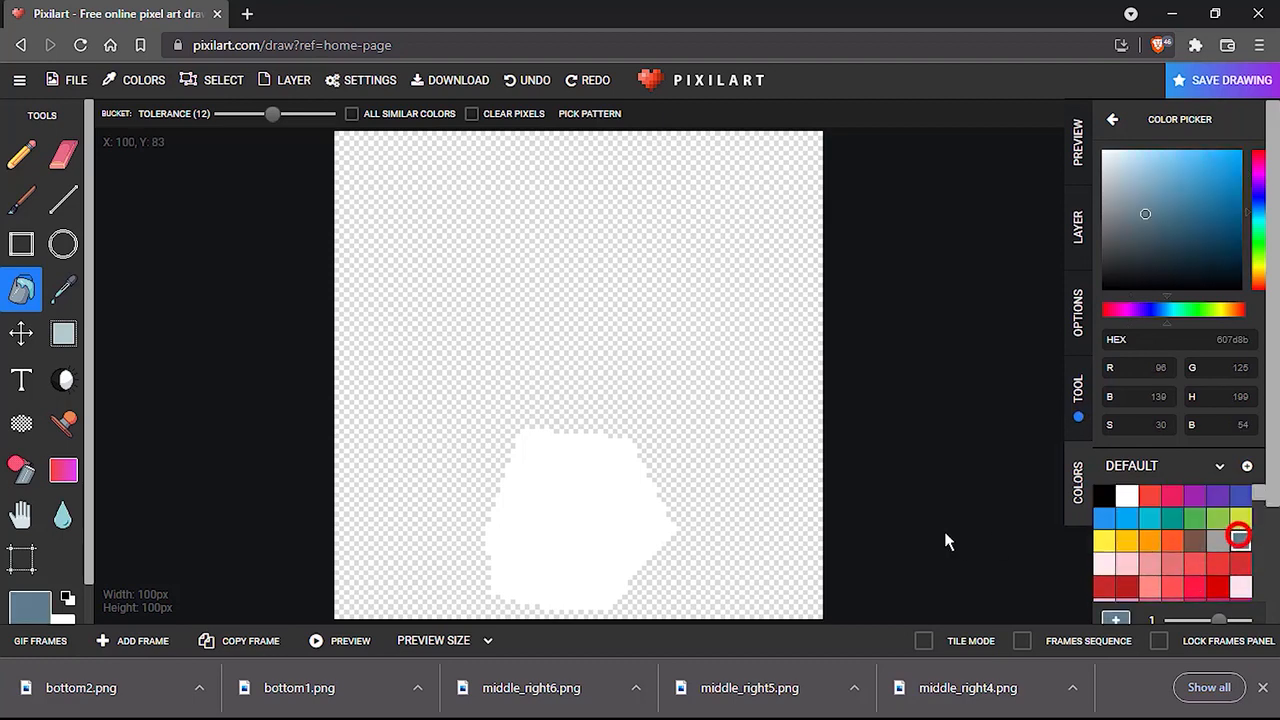
left_click(590, 508)
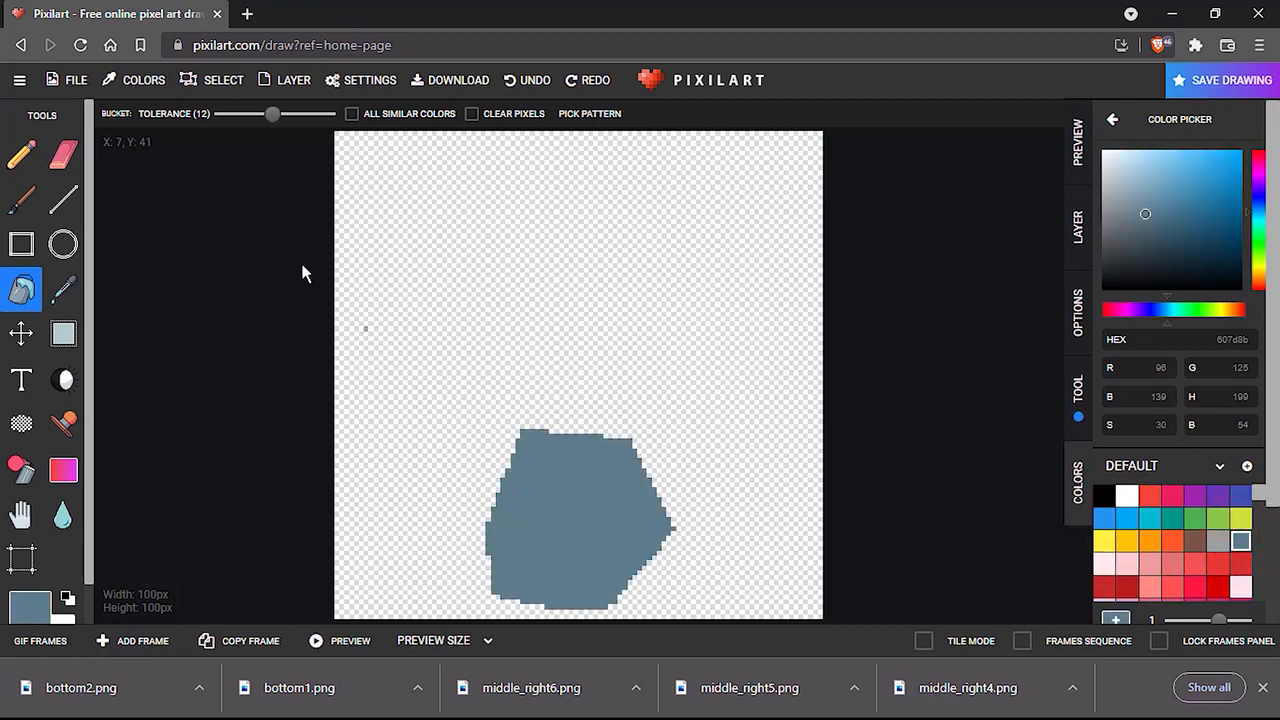
Download the blue-gray hexagon as a PNG named bottom3 in the NFT_project's bottom folder.
left_click(78, 80)
left_click(141, 383)
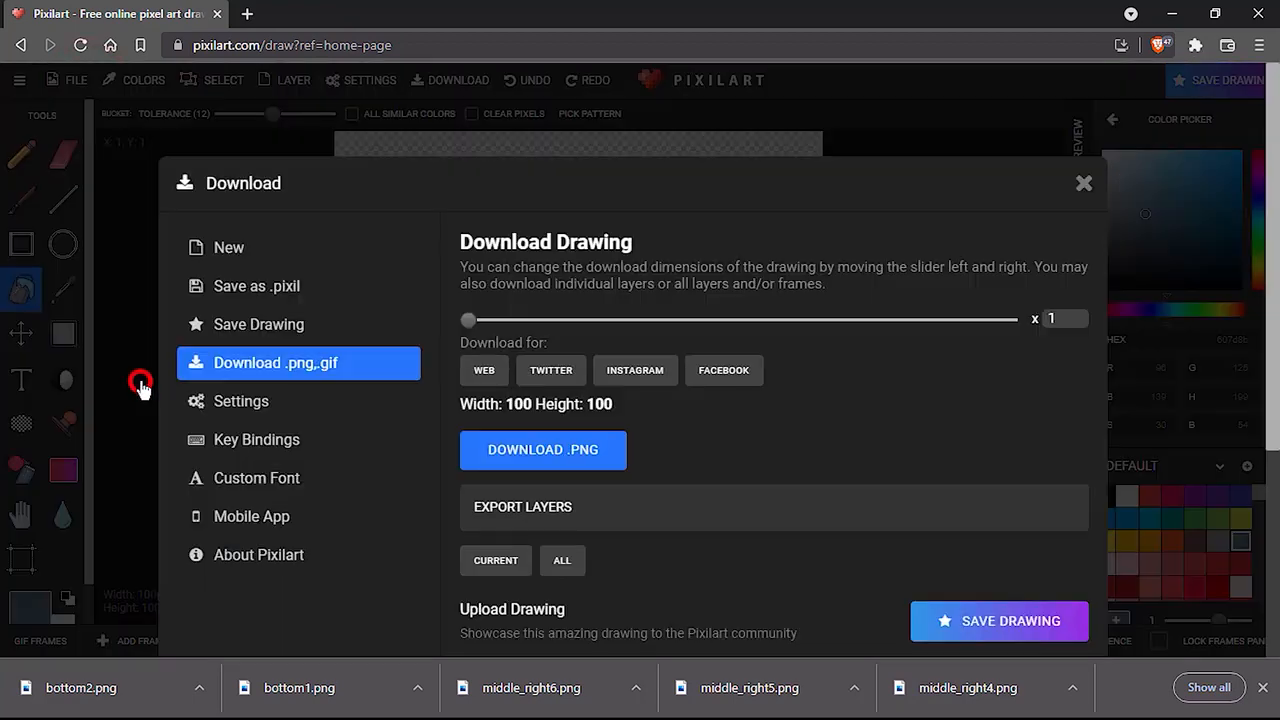
left_click(543, 450)
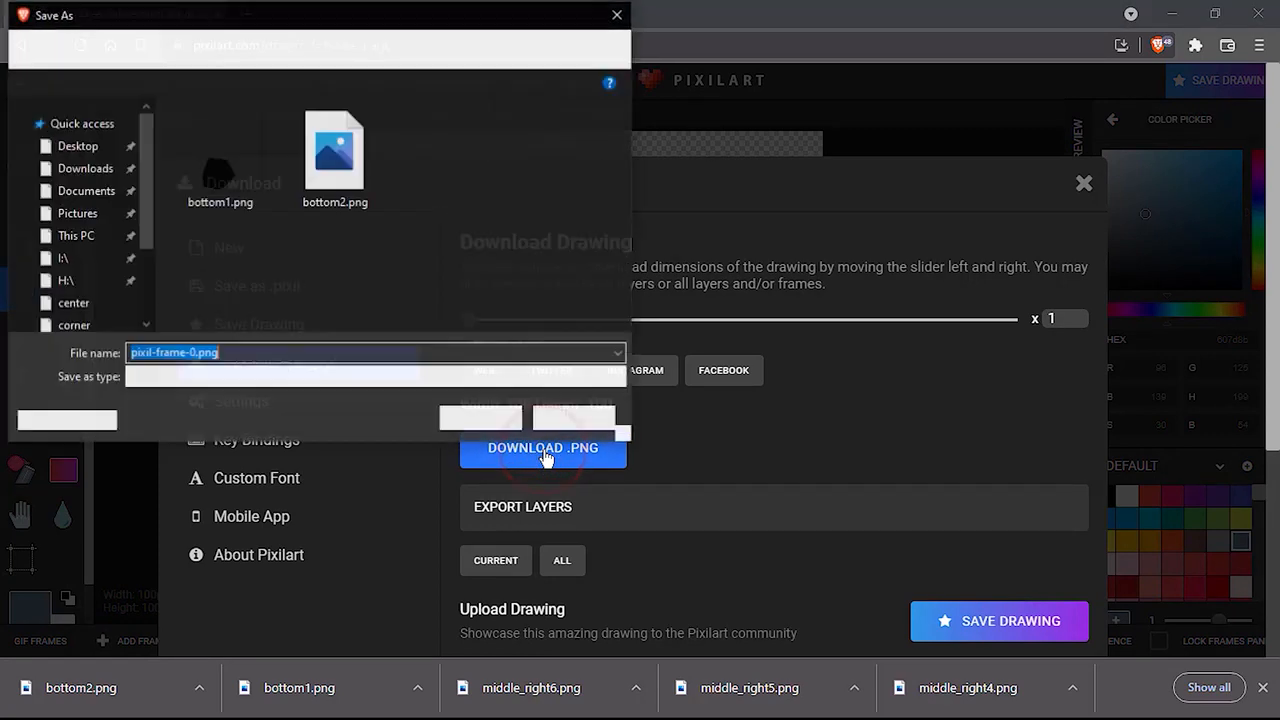
type("bottom1")
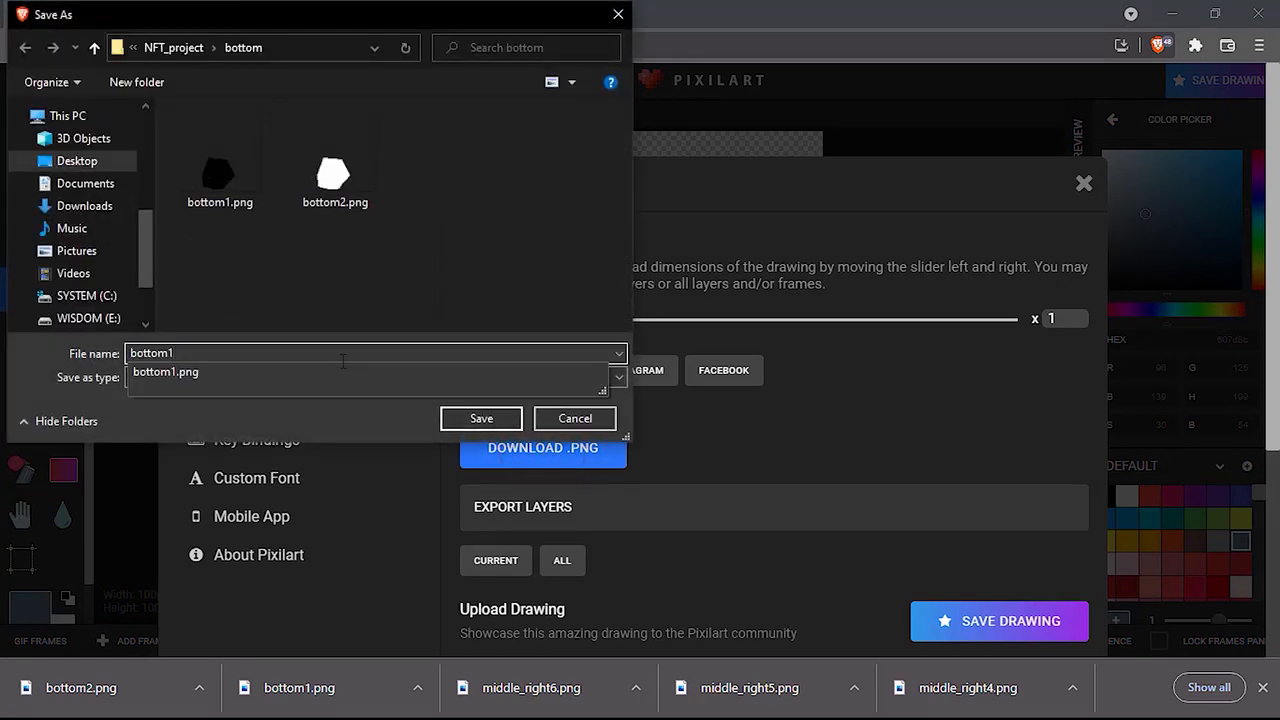
key("BackSpace")
type("3")
key("Return")
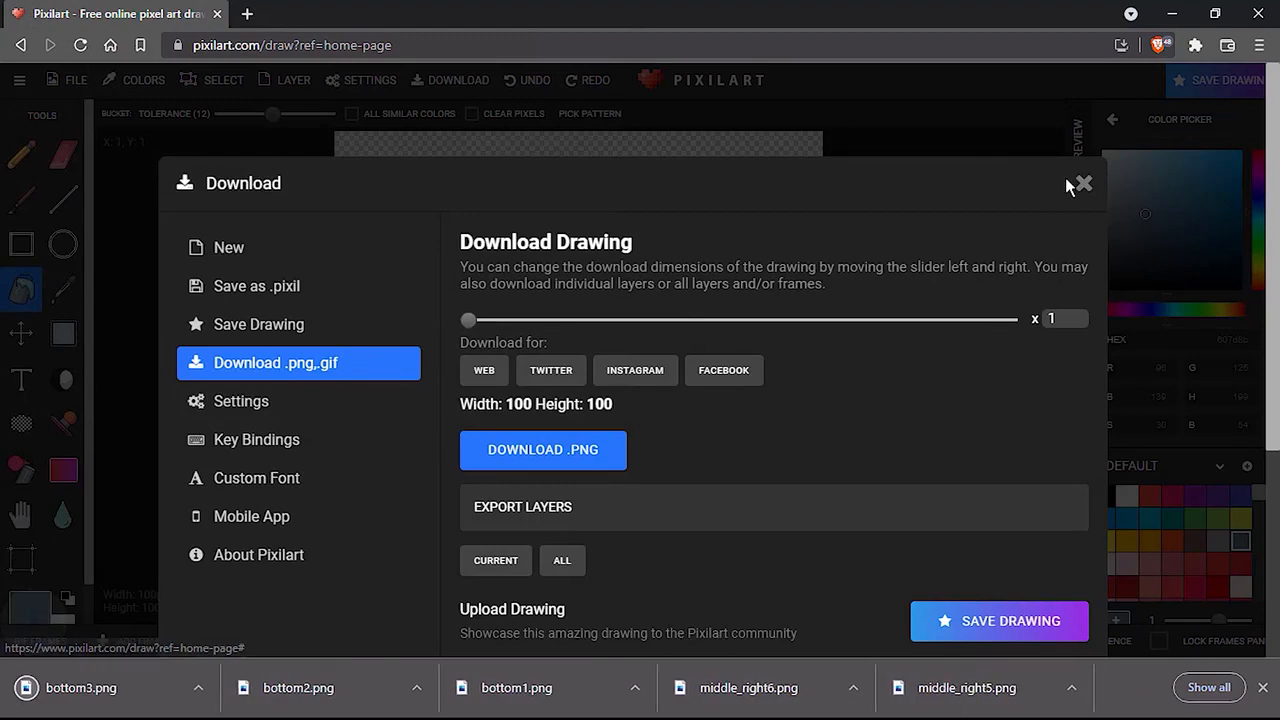
left_click(1078, 184)
Recolor the bottom hexagon teal (00838f) from the default palette.
scroll(1177, 541, "down", 2)
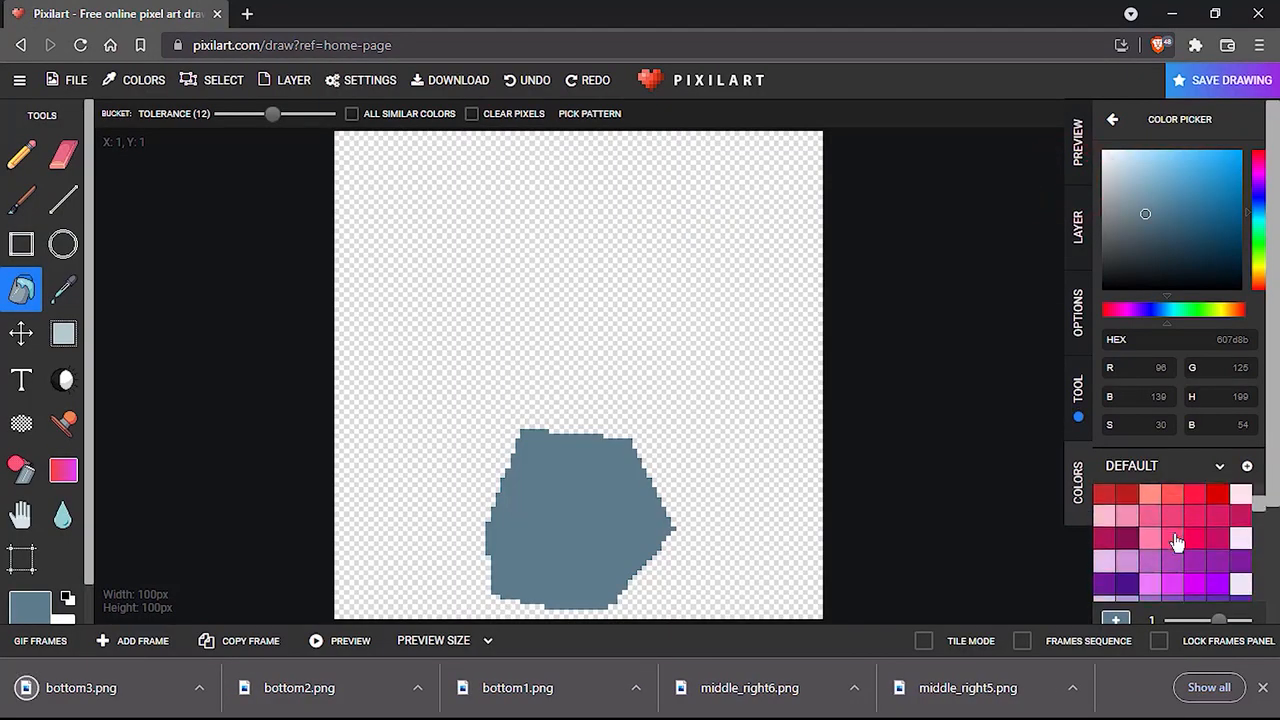
scroll(1177, 541, "down", 2)
scroll(1177, 541, "down", 3)
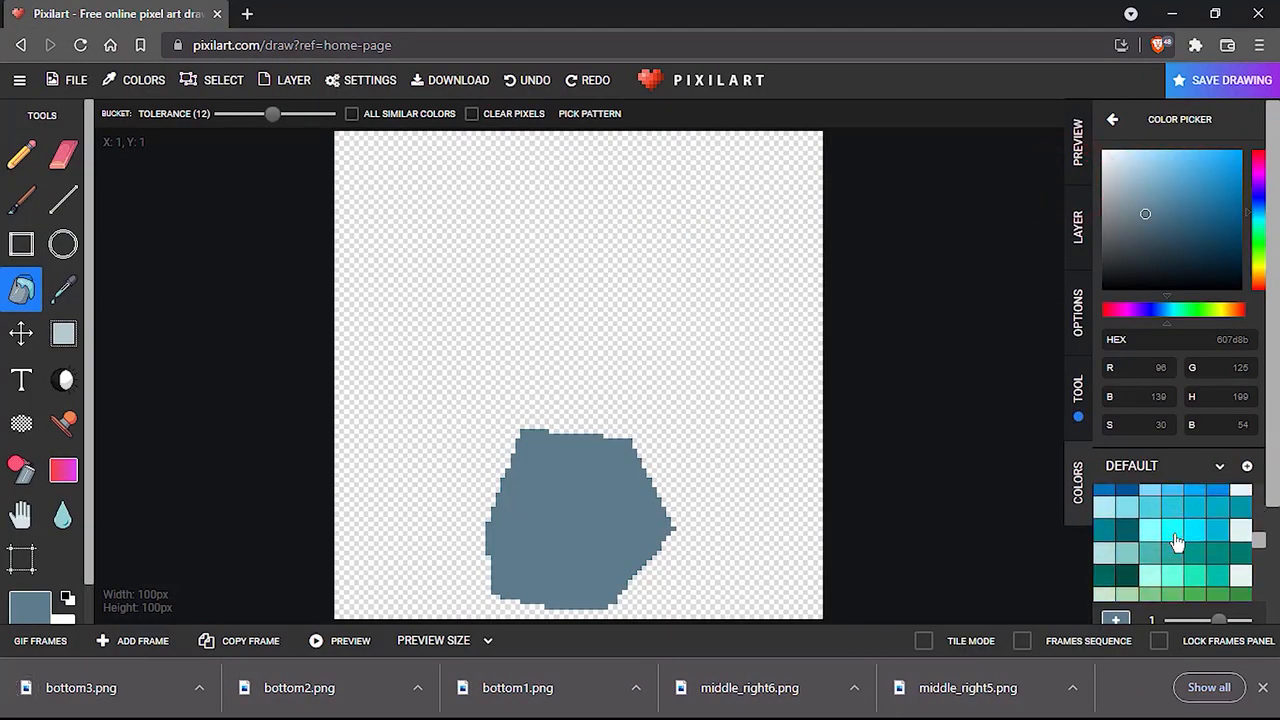
left_click(1104, 530)
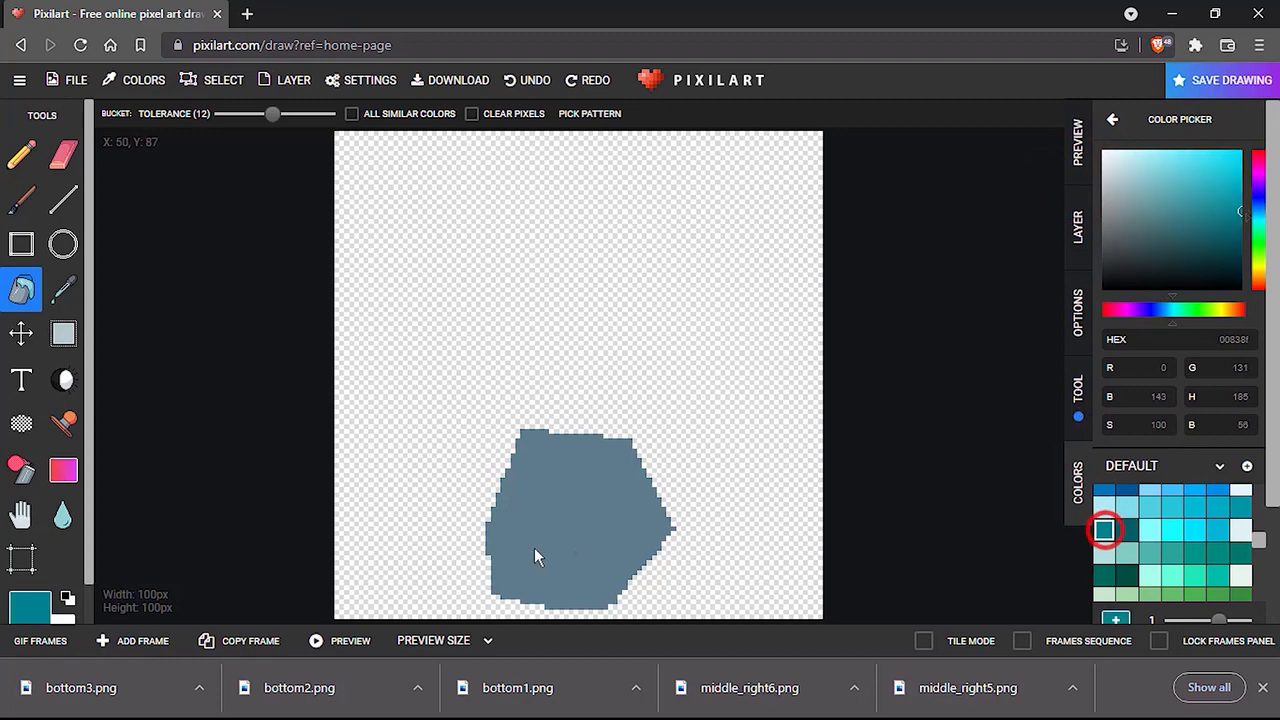
left_click(530, 545)
Download the teal hexagon as a PNG named bottom4 in the NFT_project's bottom folder.
left_click(66, 82)
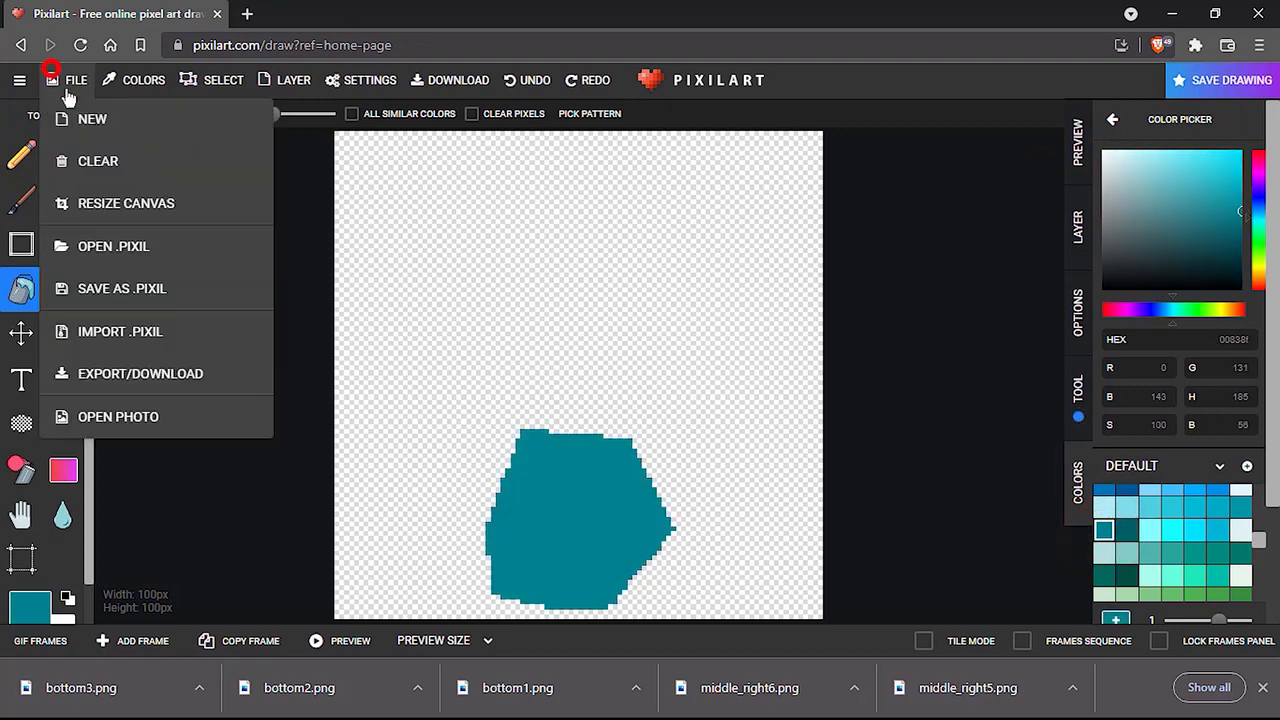
left_click(179, 376)
left_click(492, 458)
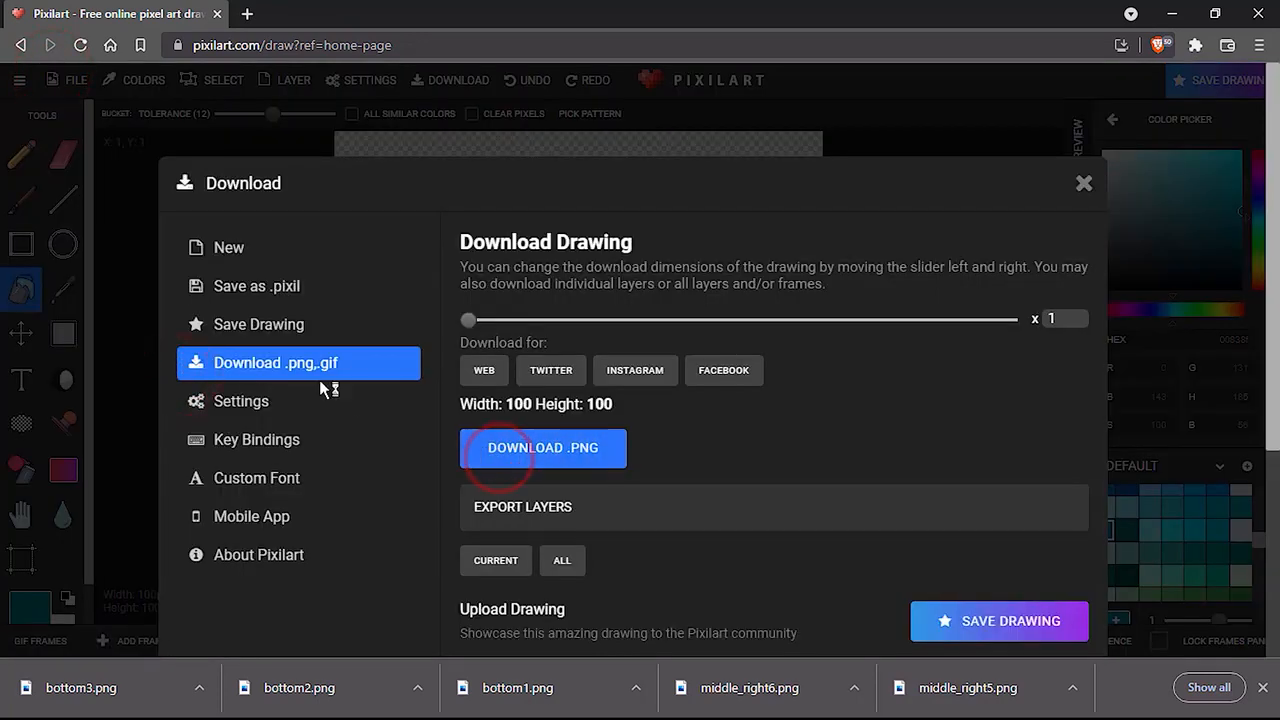
type("bottom4")
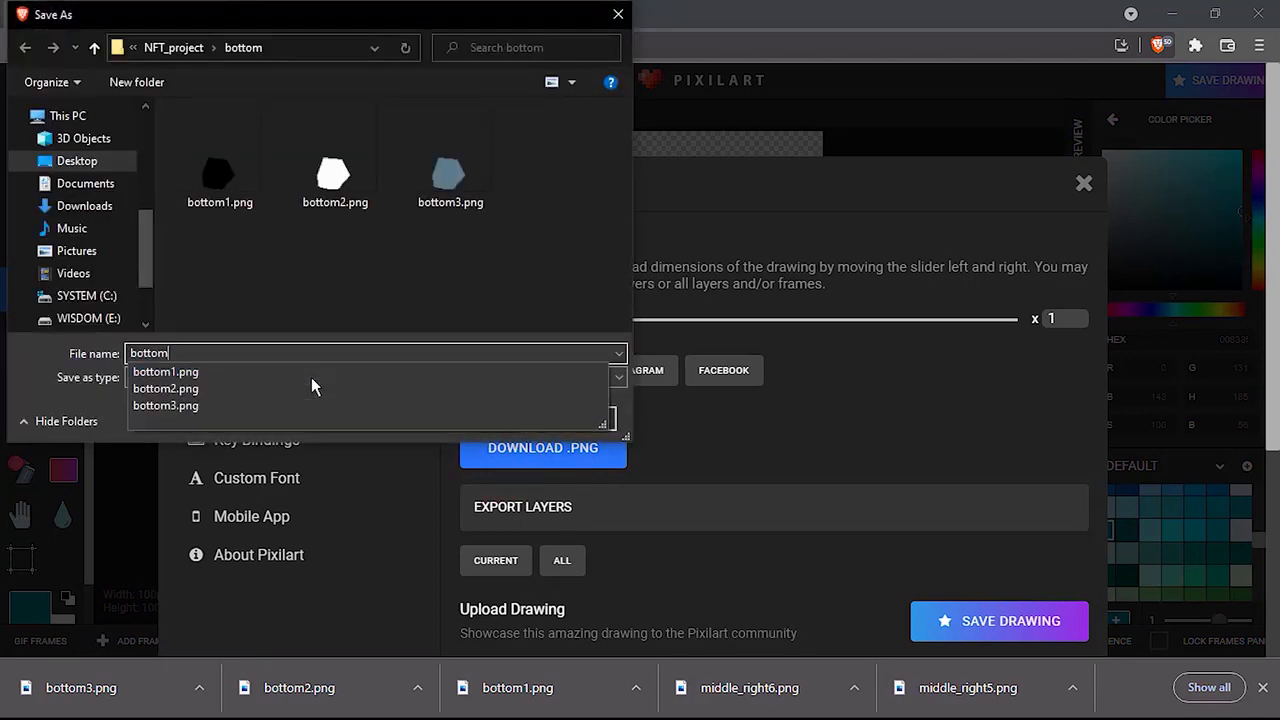
key("Return")
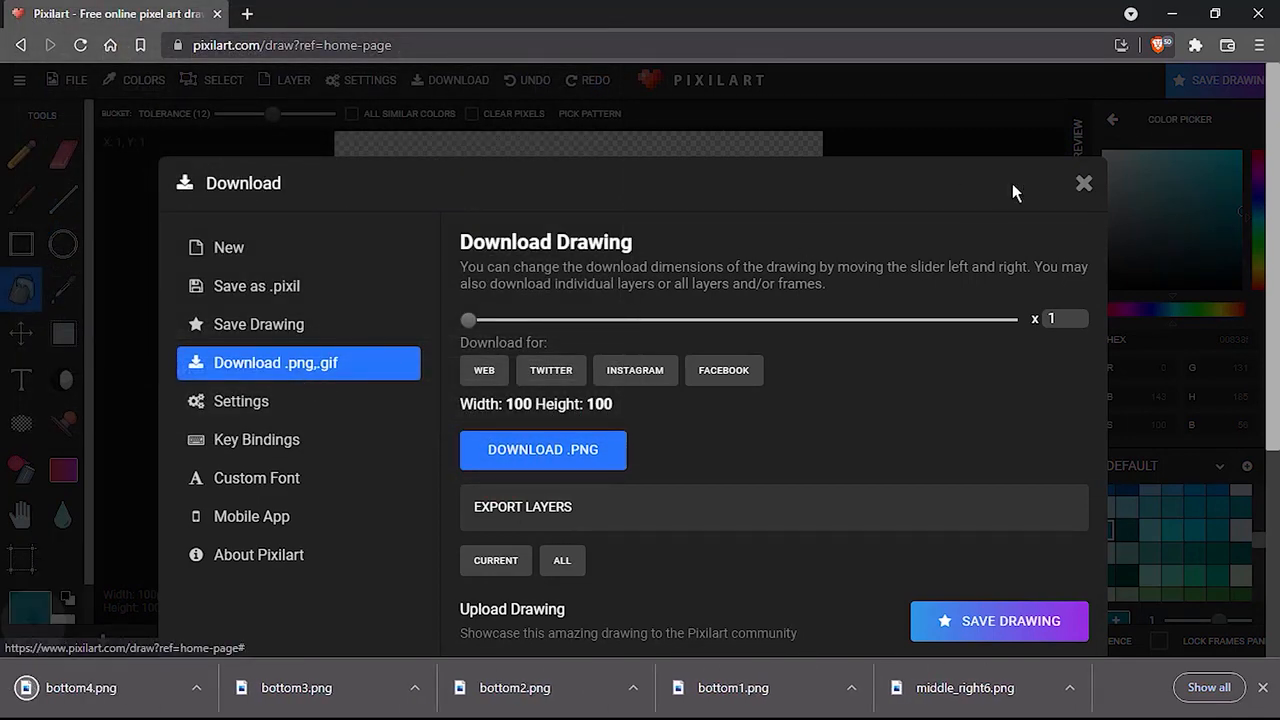
left_click(1083, 183)
Recolor the bottom hexagon orange (fb8a00) from the default palette.
scroll(1197, 553, "down", 2)
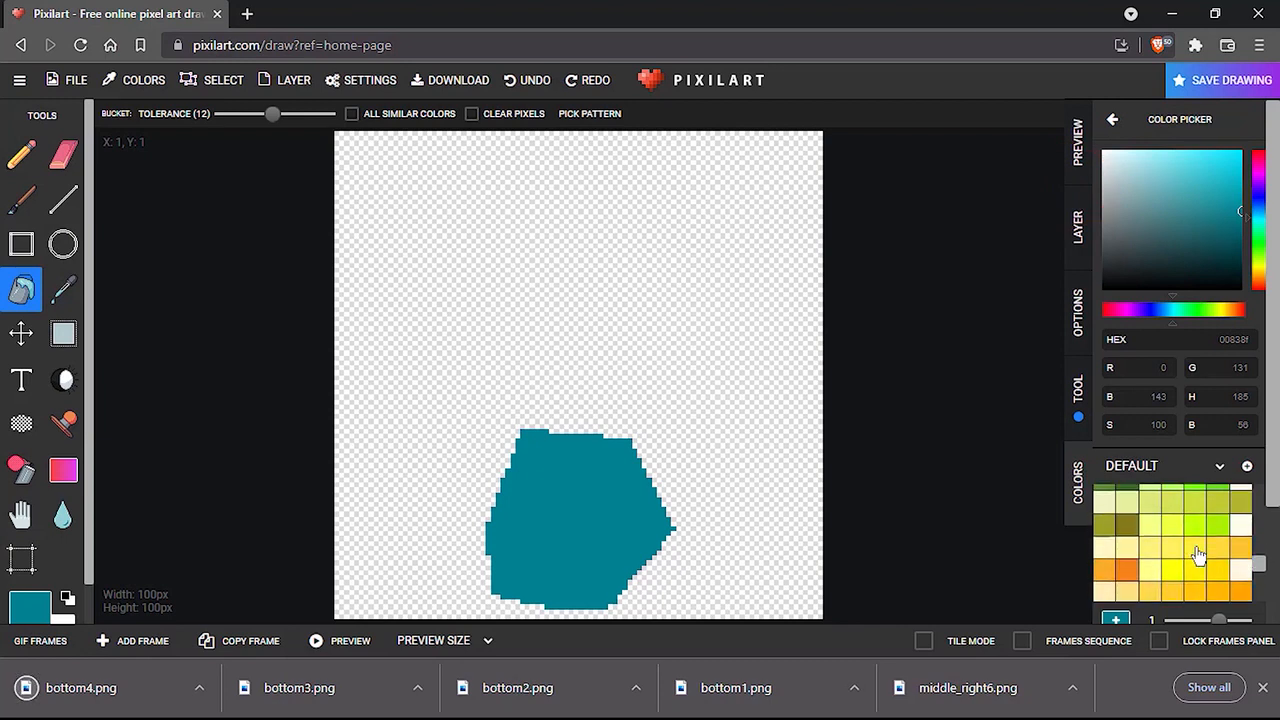
scroll(1212, 536, "down", 3)
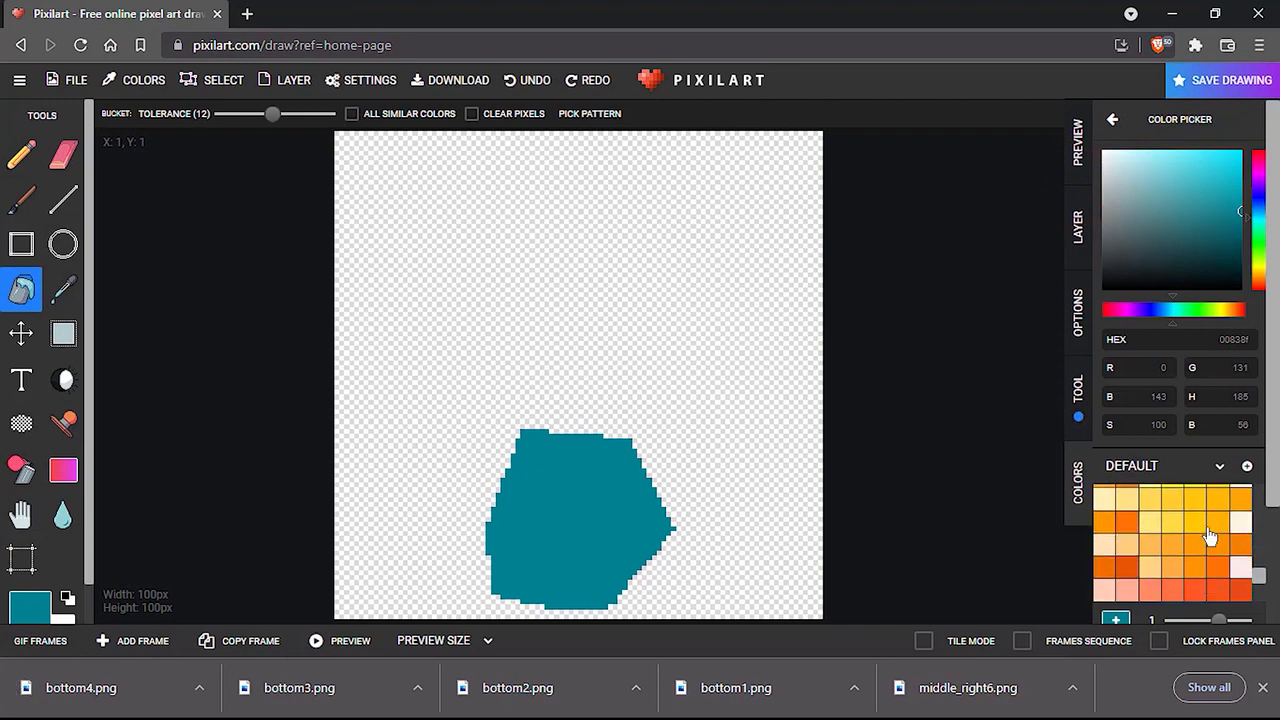
left_click(1217, 545)
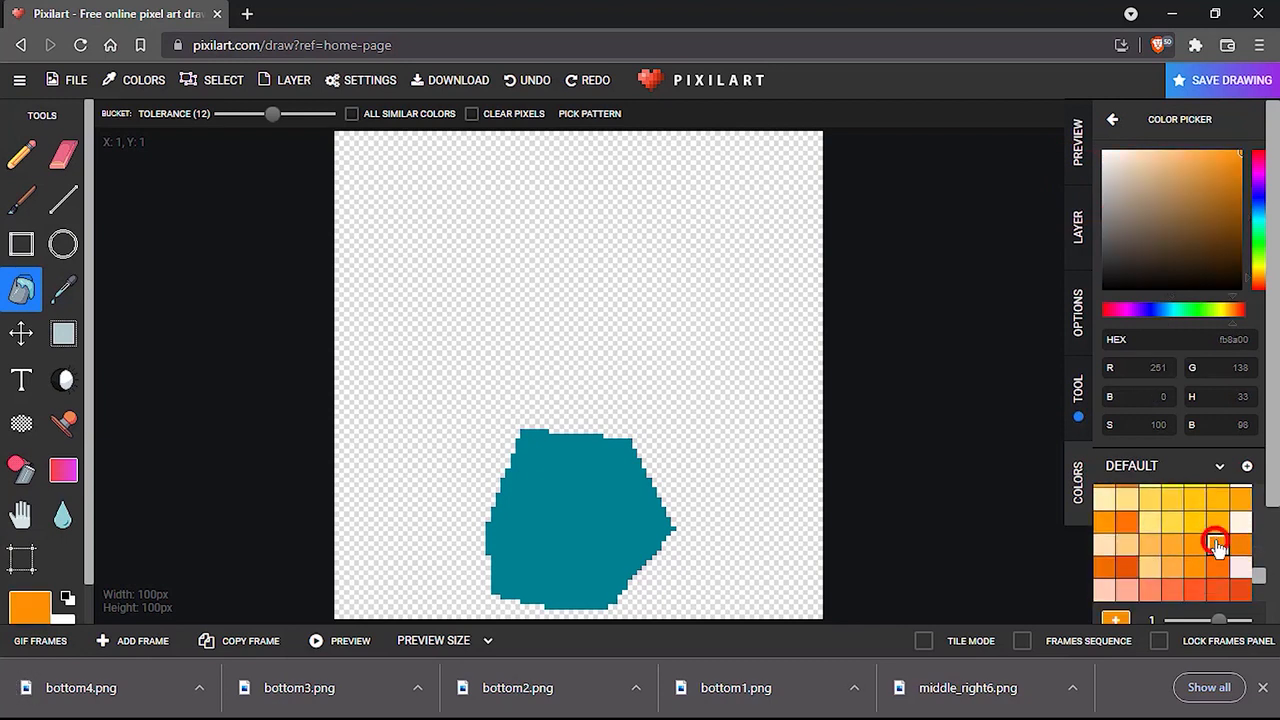
left_click(637, 532)
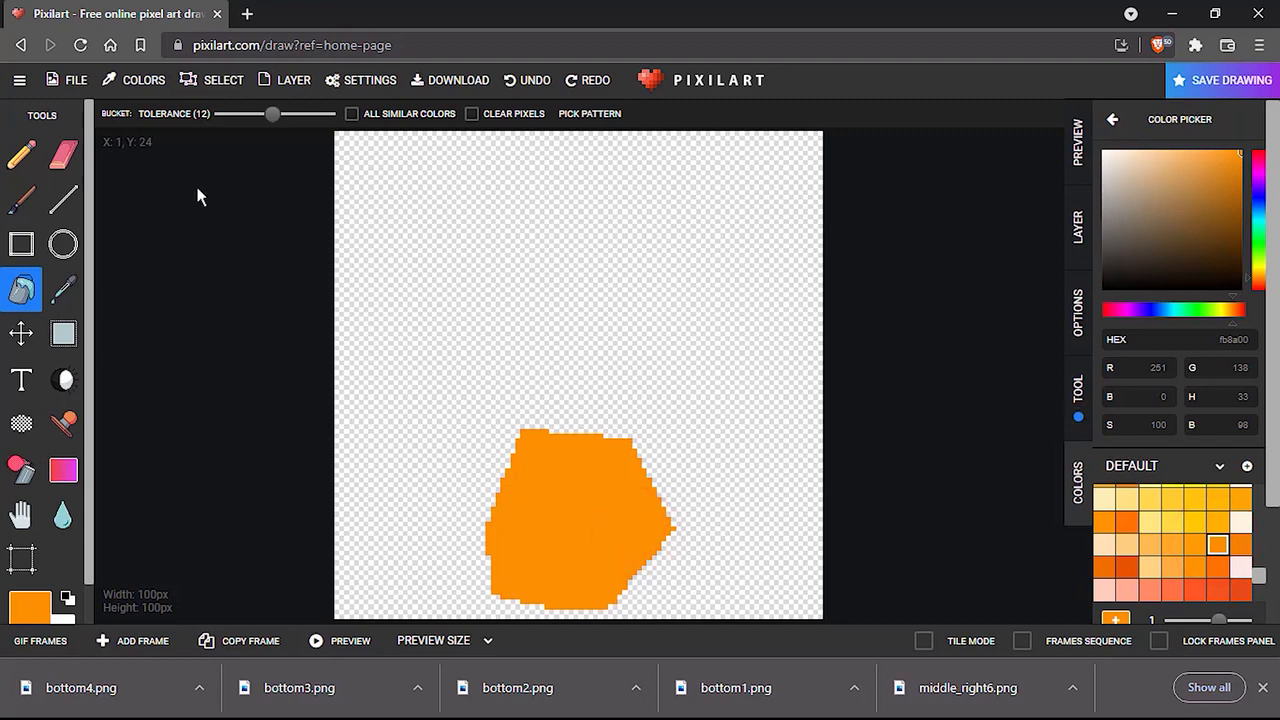
Download the orange hexagon as a PNG named bottom5 in the NFT_project's bottom folder.
left_click(68, 80)
left_click(165, 374)
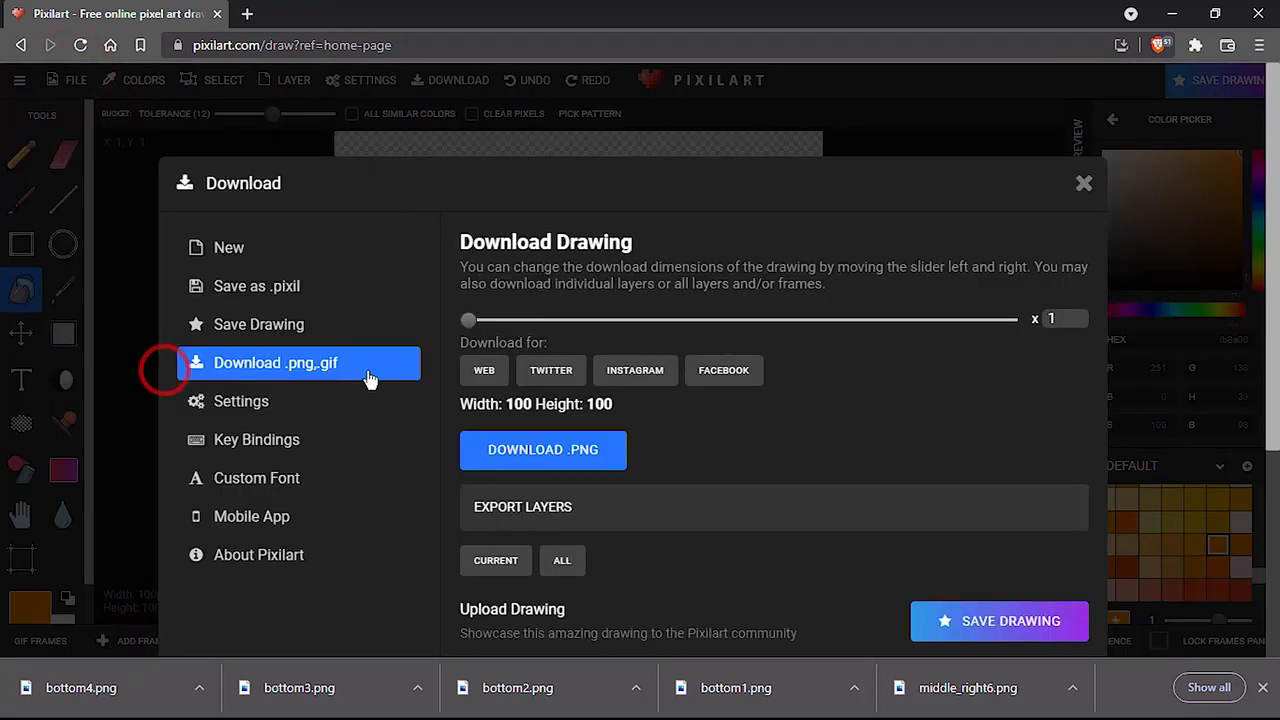
left_click(545, 448)
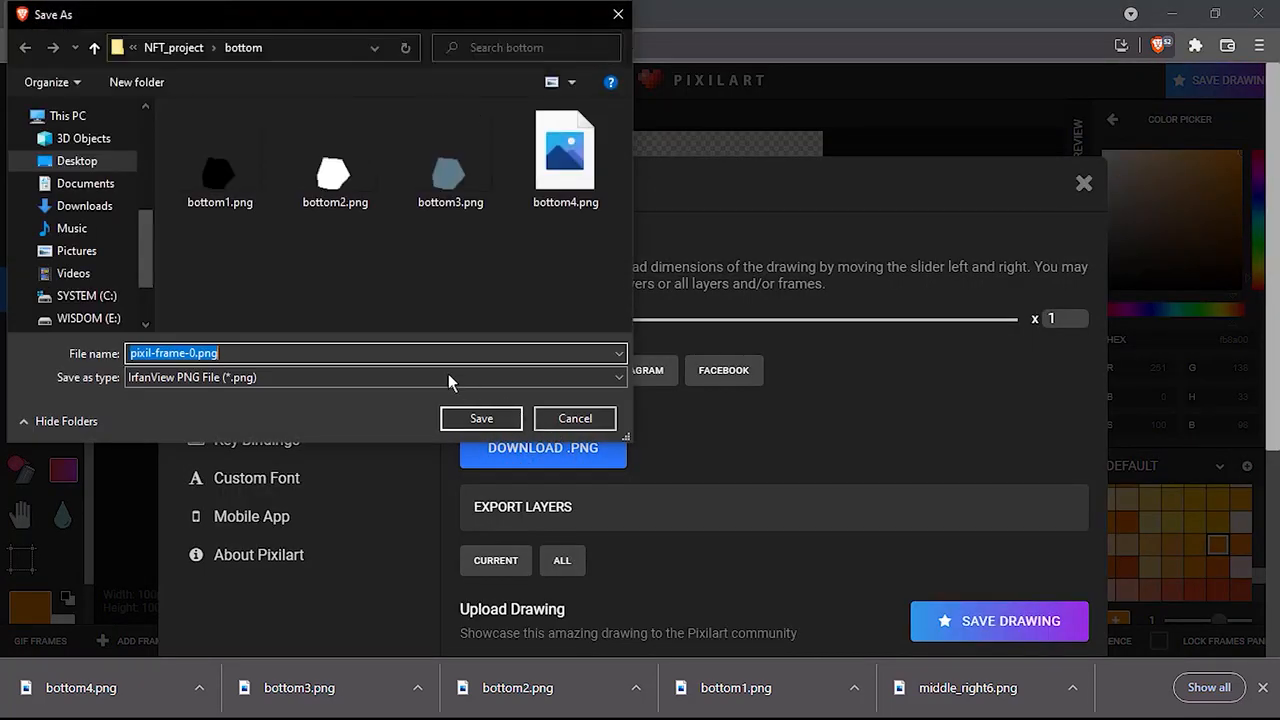
type("bottom5")
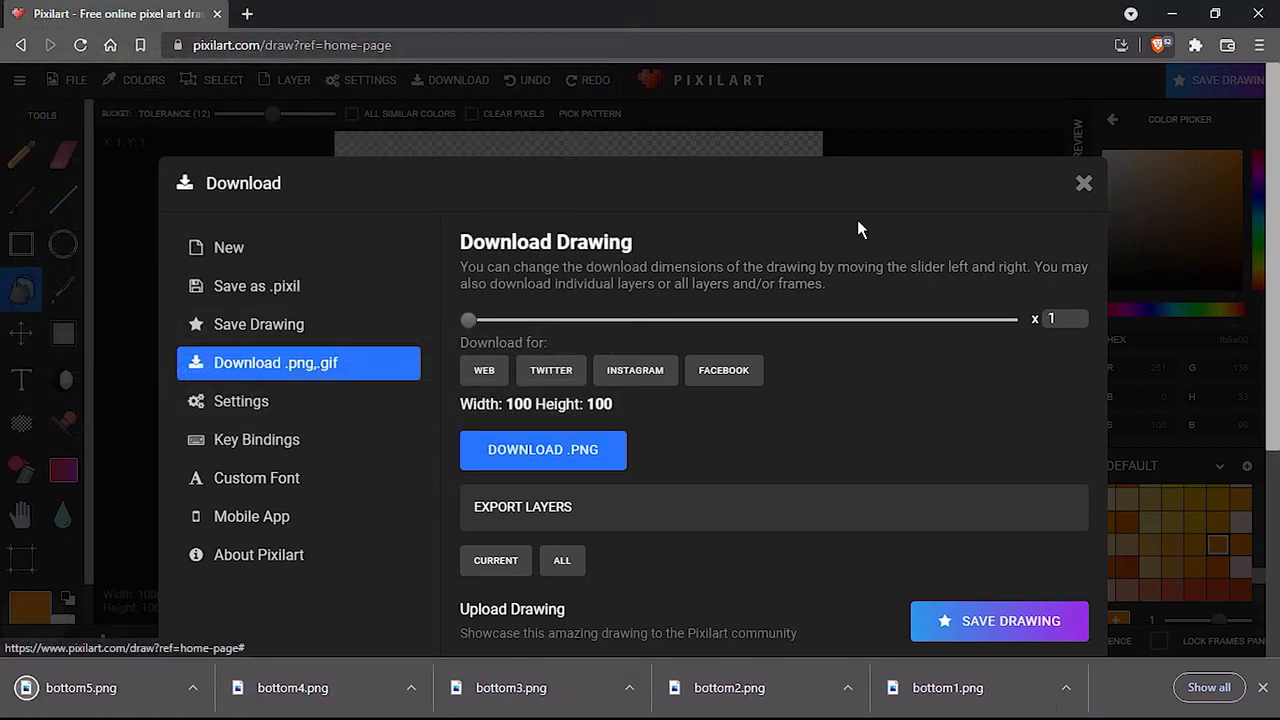
left_click(1085, 184)
scroll(1167, 527, "down", 2)
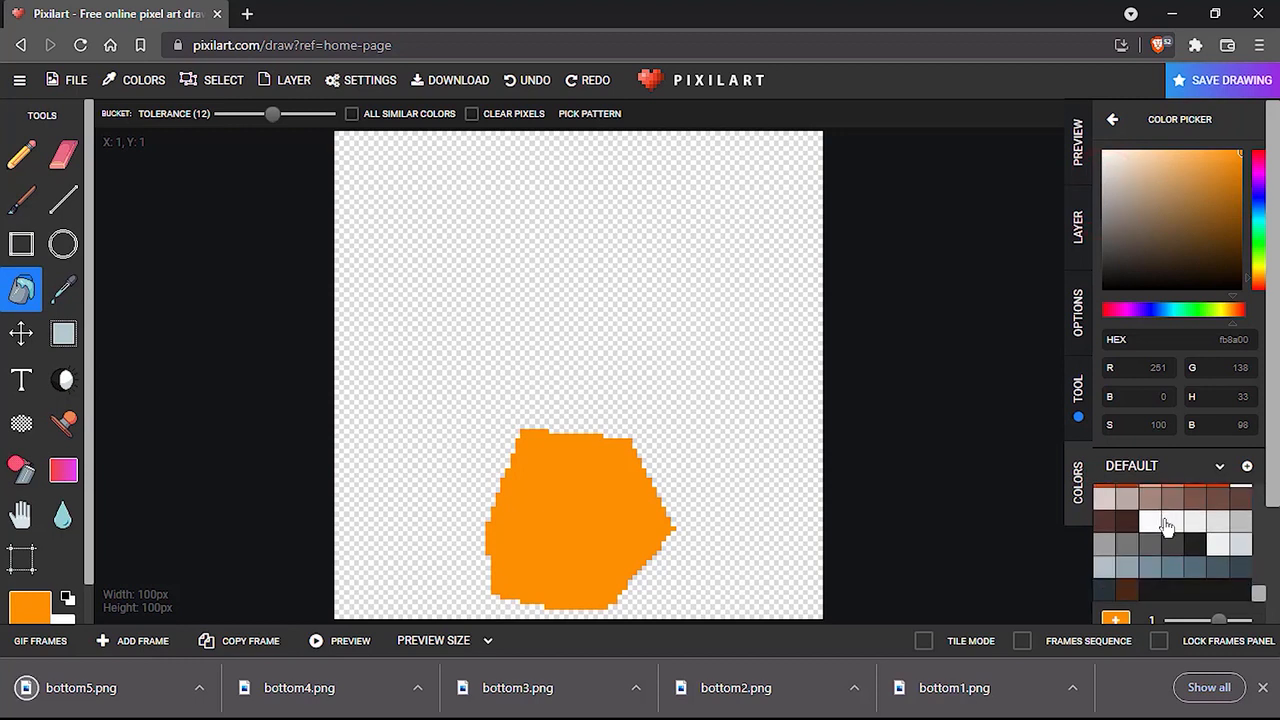
Fill the orange bottom shape with the greyish-brown palette colour bcaaa4.
scroll(1204, 482, "up", 2)
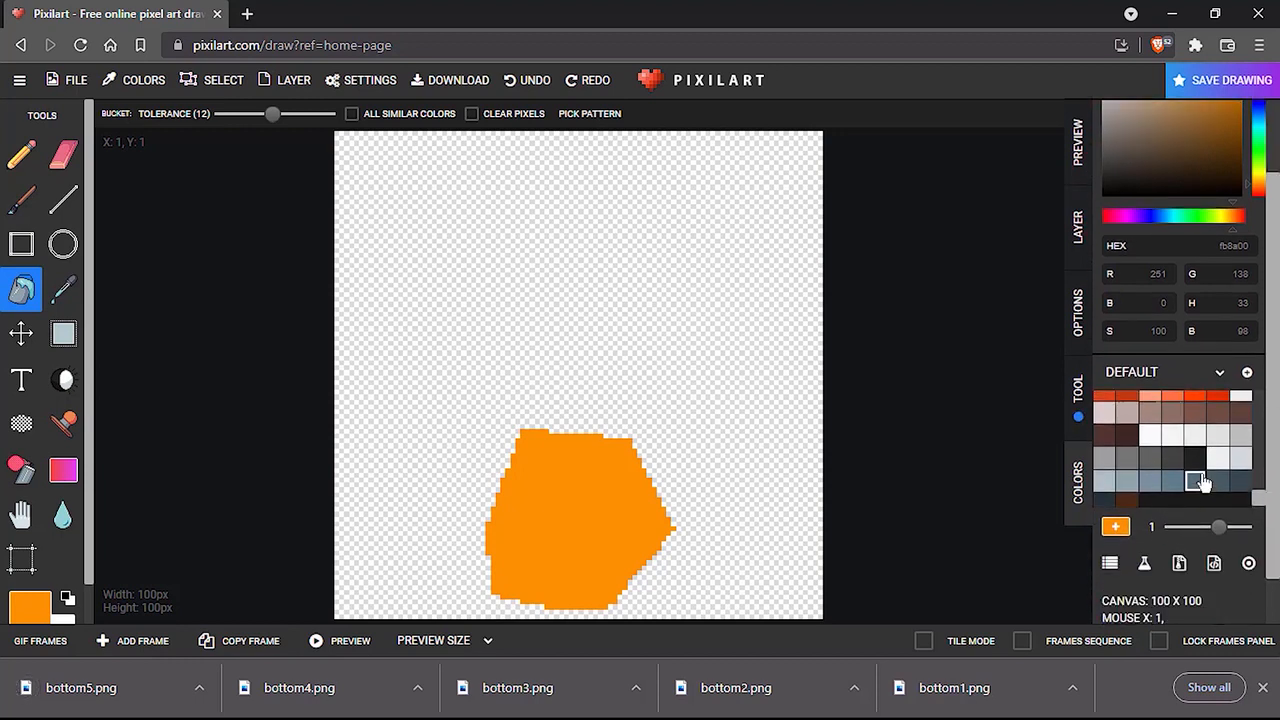
scroll(1204, 482, "down", 2)
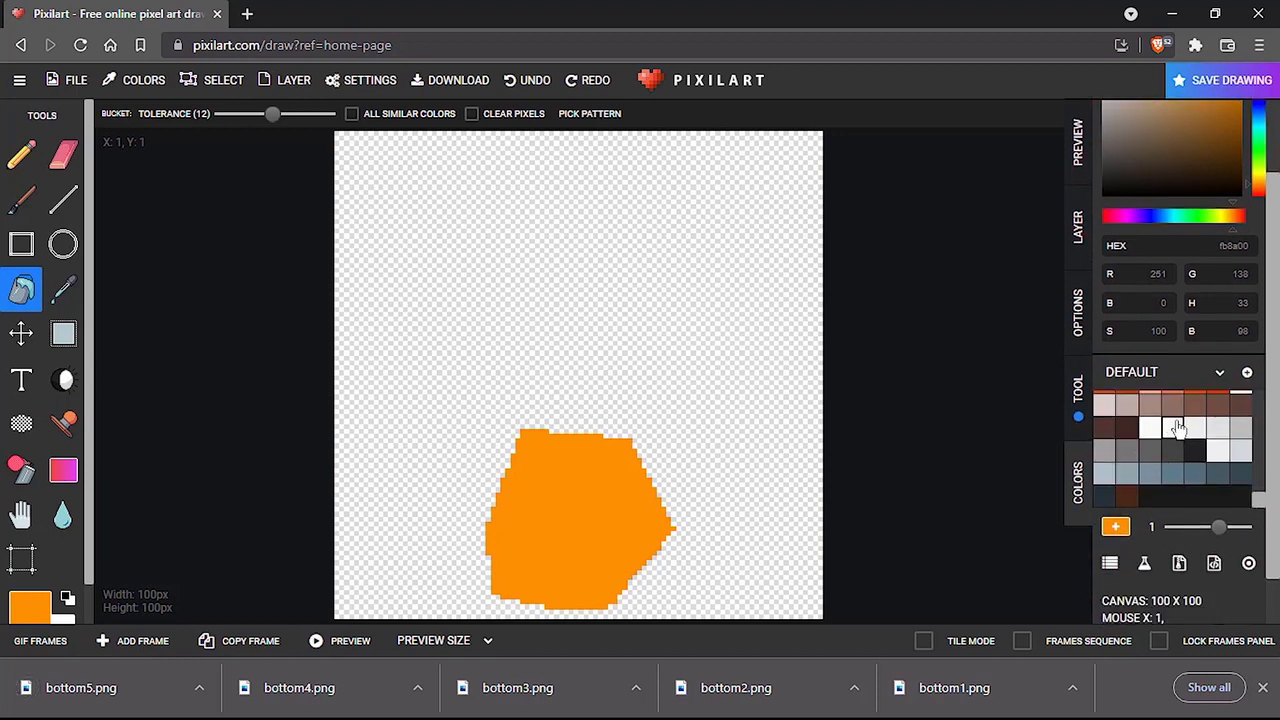
left_click(1128, 403)
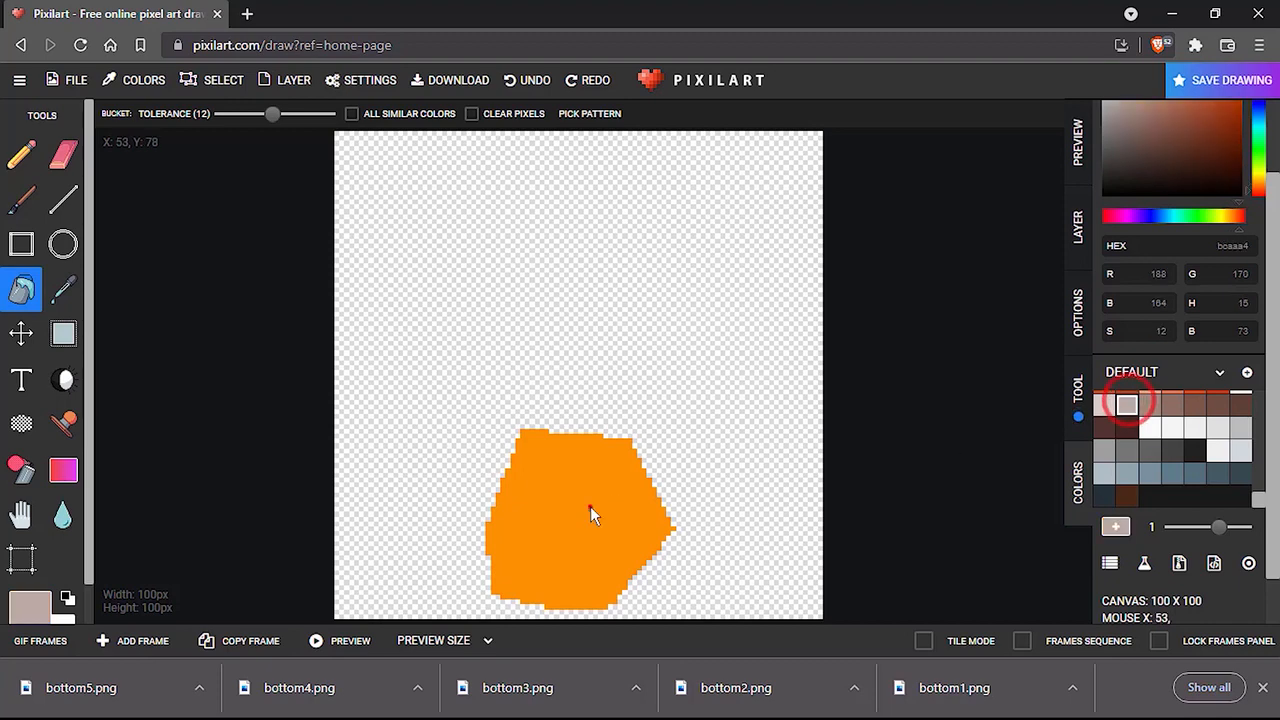
left_click(590, 508)
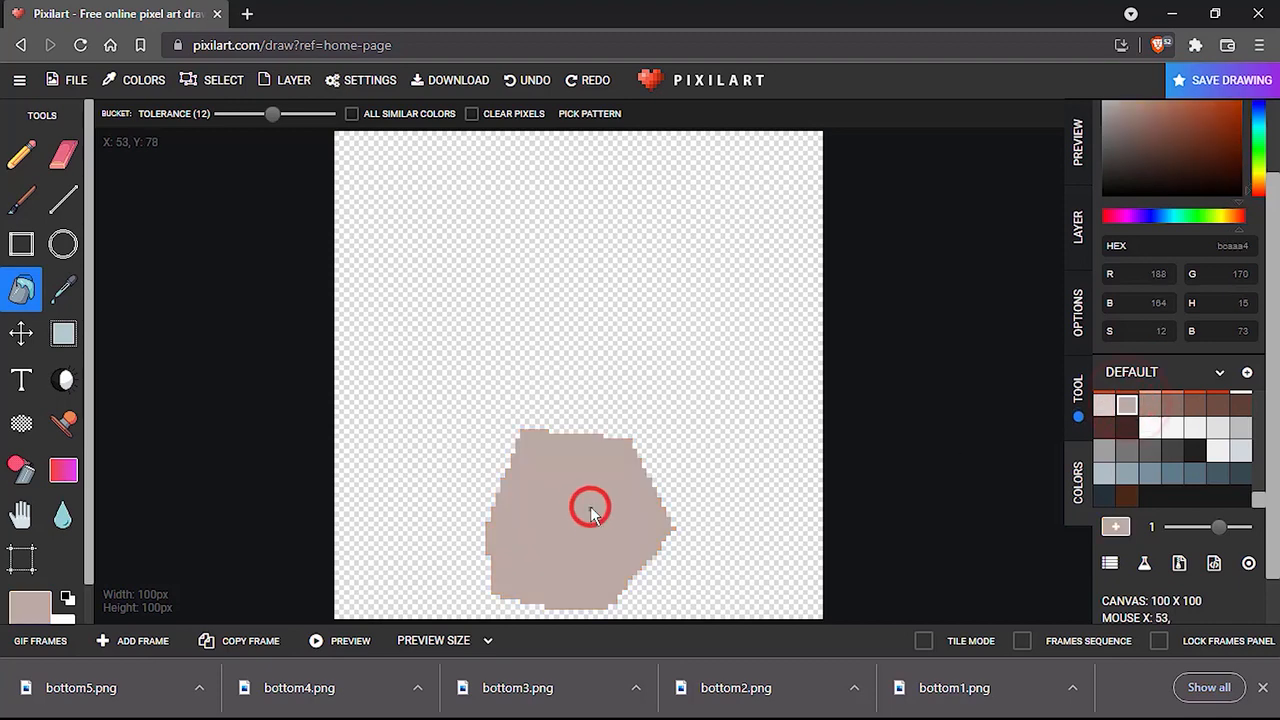
Download the drawing as a PNG named bottom6 in the bottom folder and close the download window.
left_click(72, 84)
left_click(126, 372)
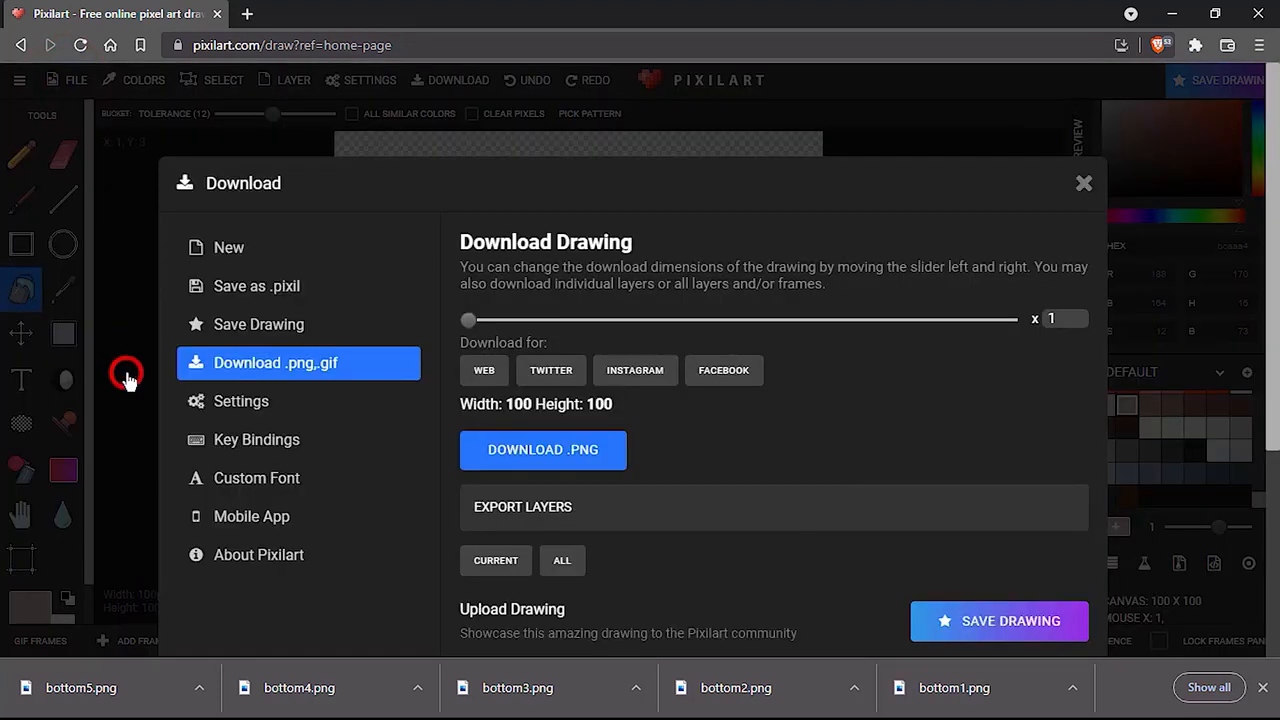
left_click(503, 450)
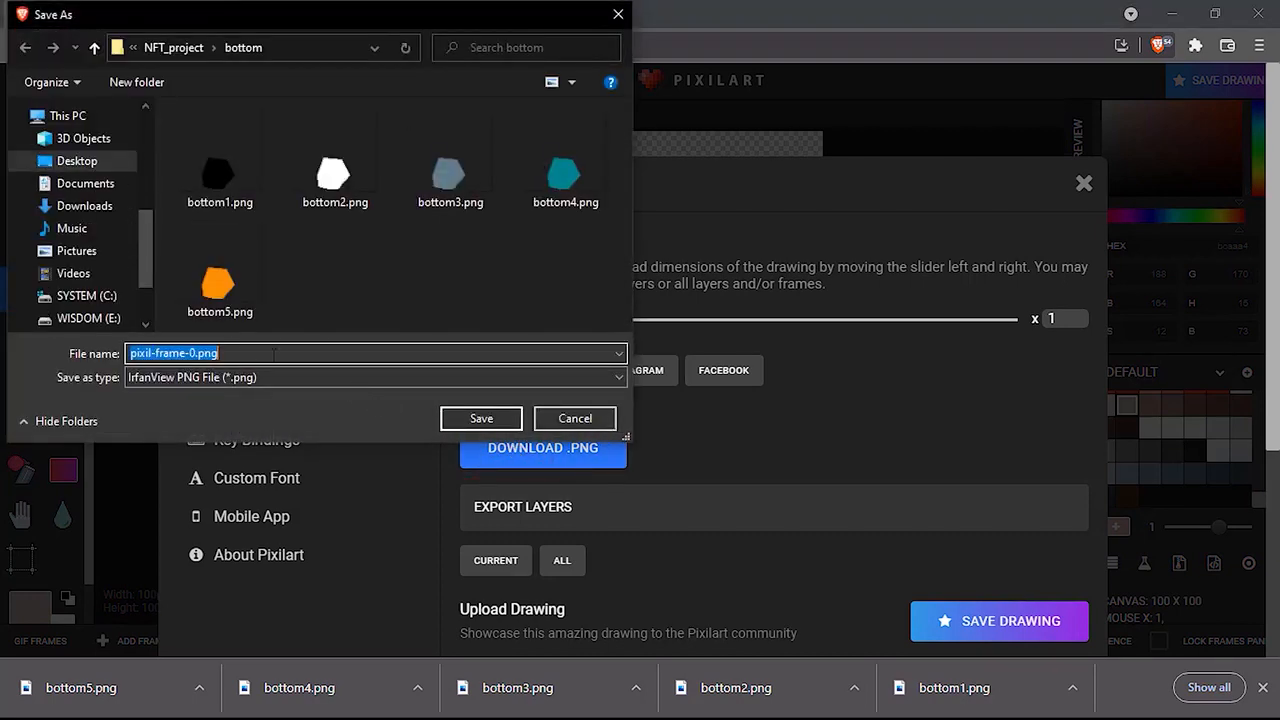
type("bottom1")
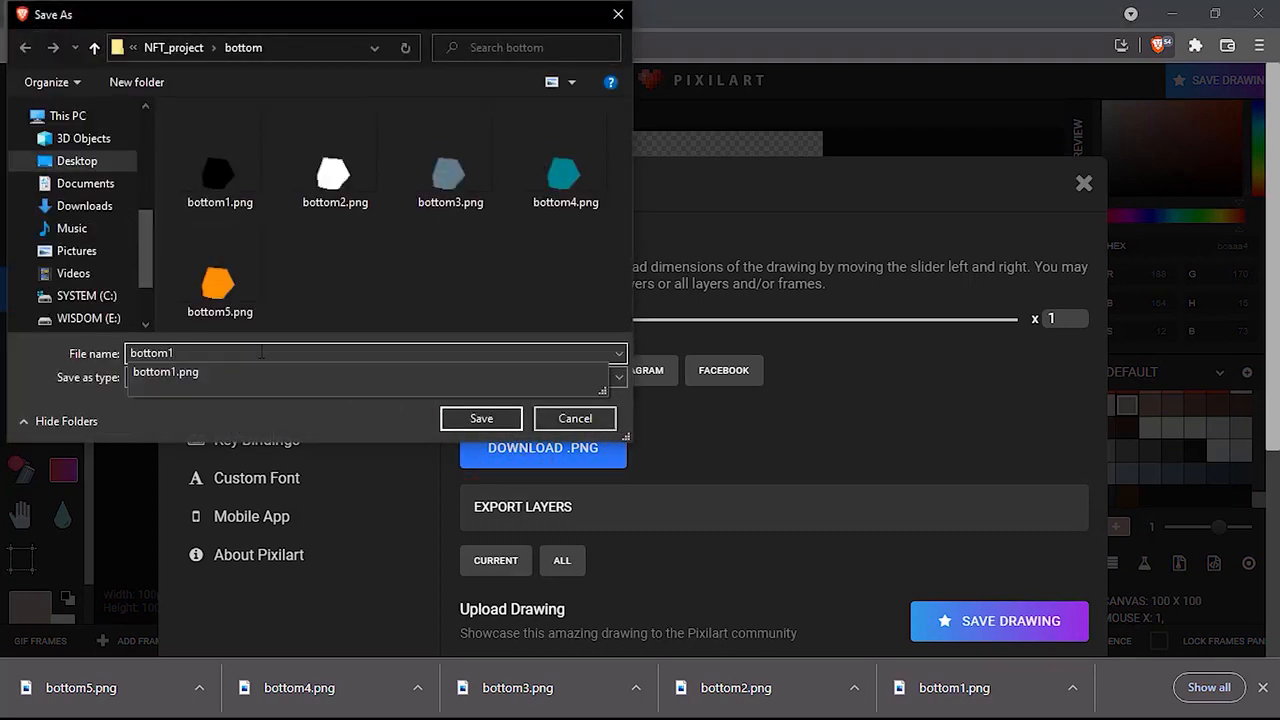
key("BackSpace")
type("6")
key("Return")
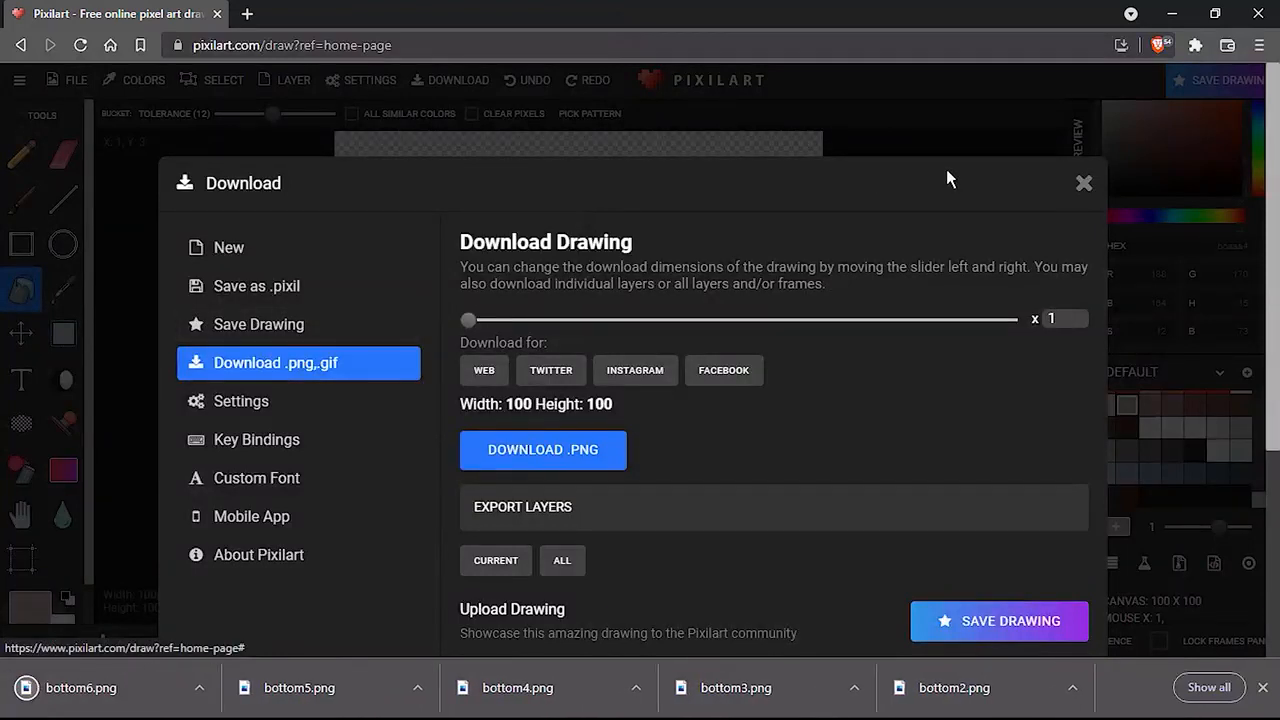
left_click(1084, 182)
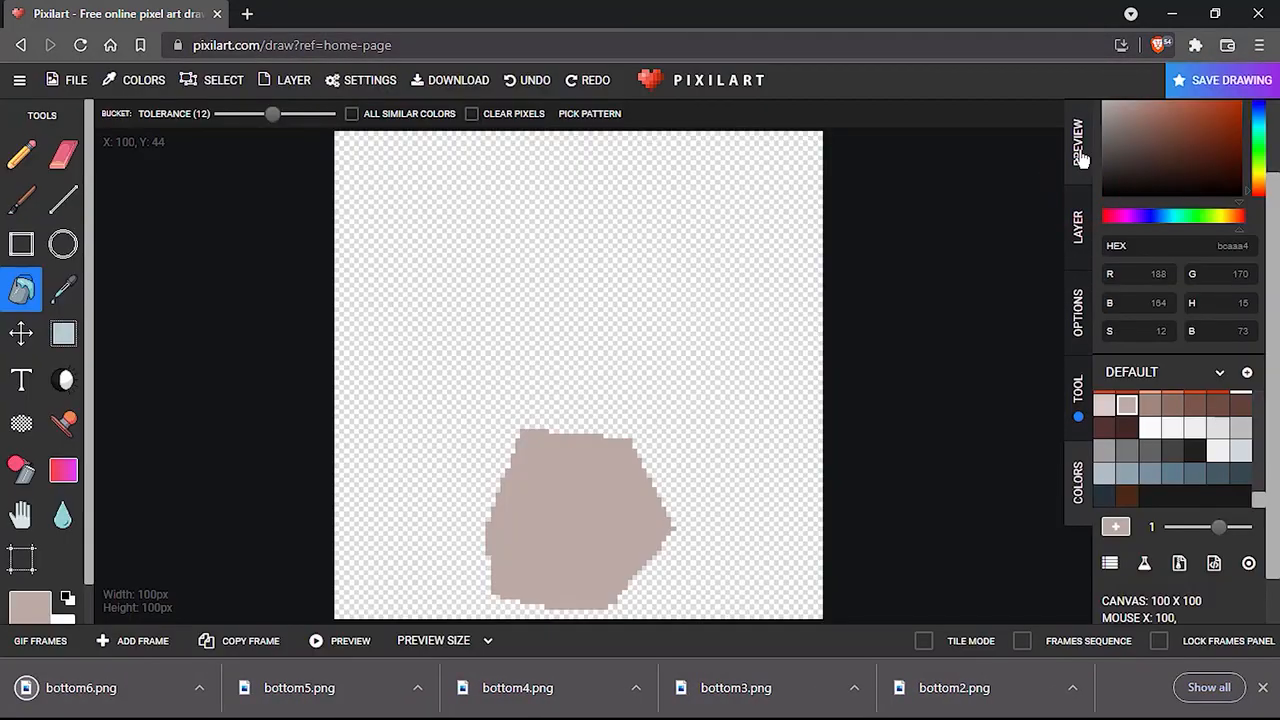
Show the middle-left outline layer above BOTTOM, hide the BOTTOM layer, and make the middle-left layer active.
left_click(1078, 150)
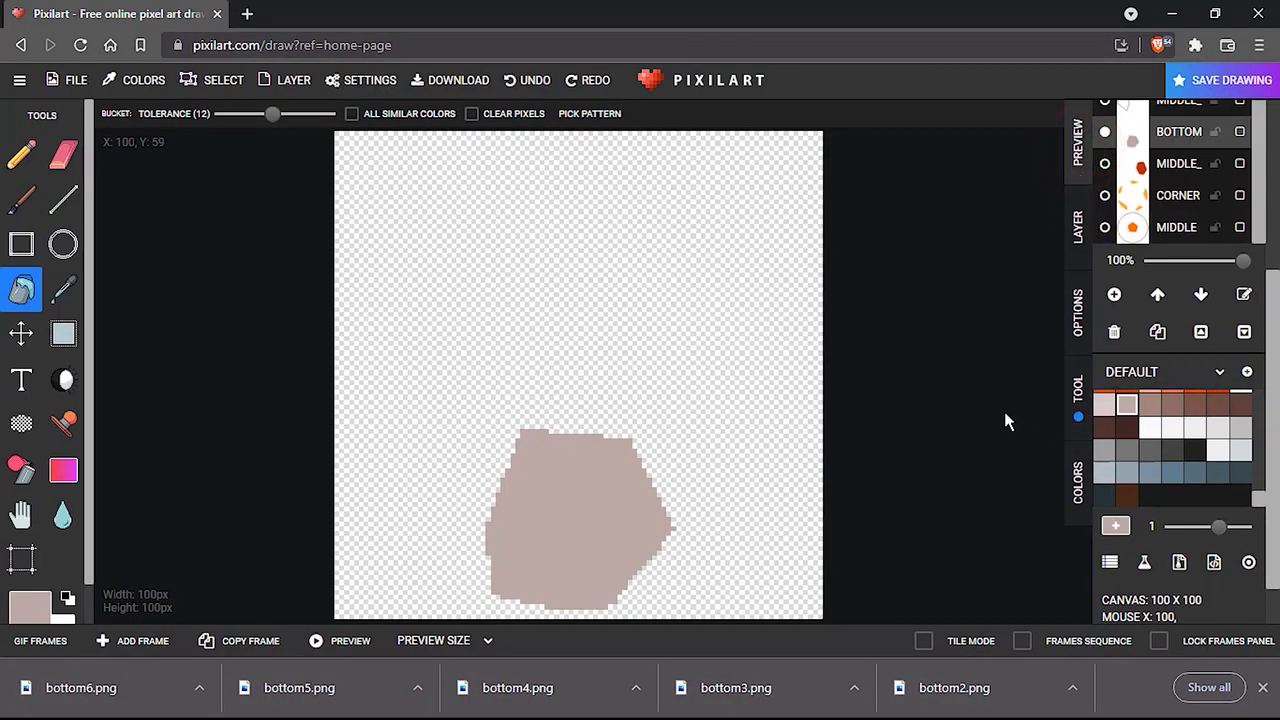
scroll(1210, 405, "down", 5)
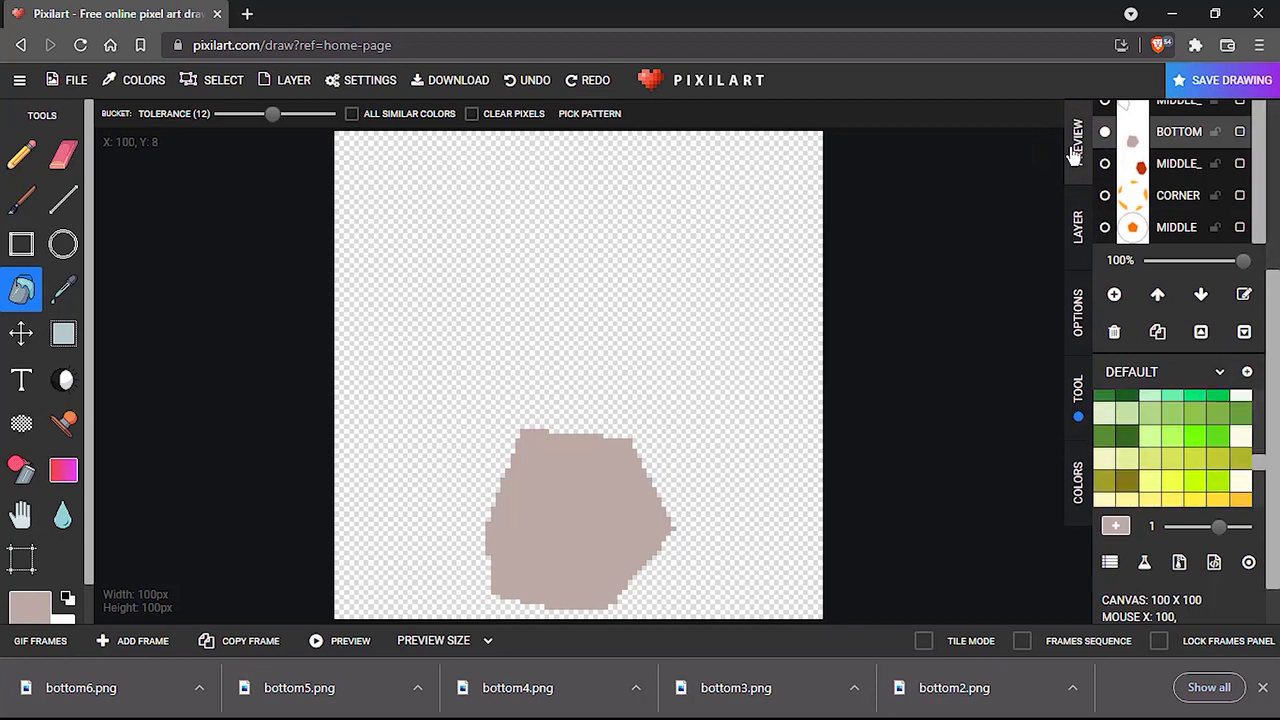
left_click(1260, 687)
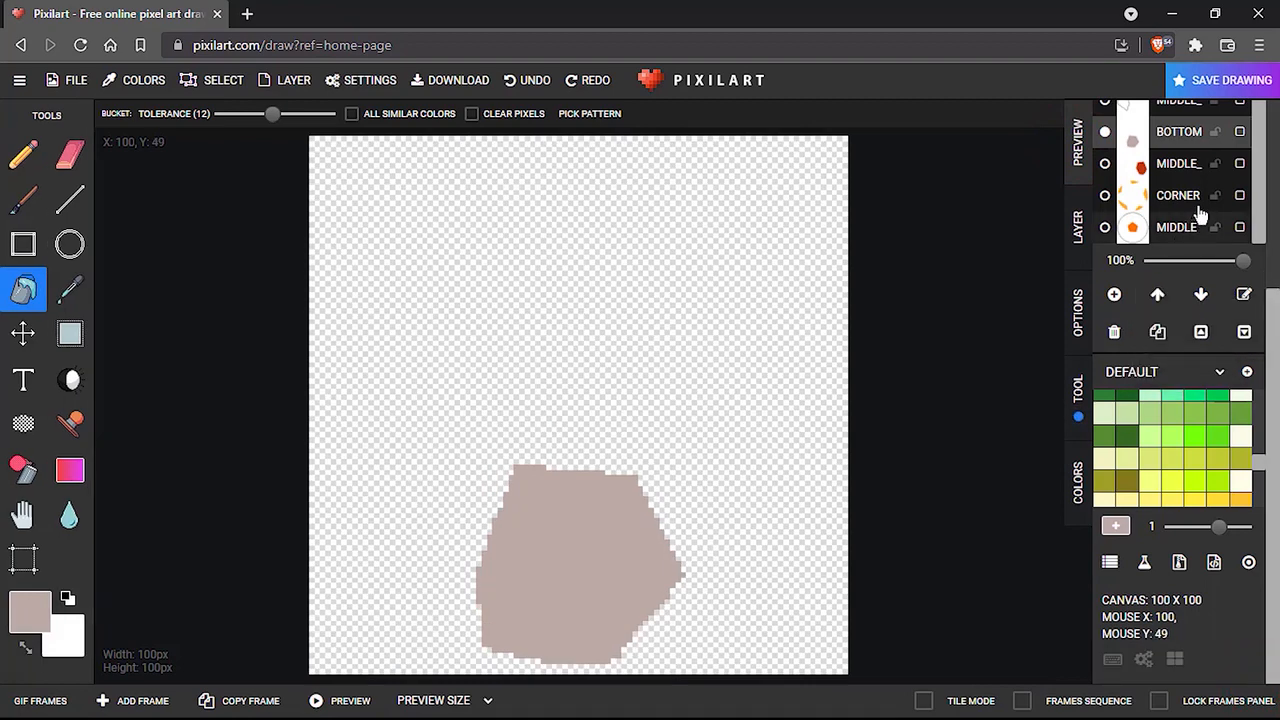
scroll(1200, 207, "up", 1)
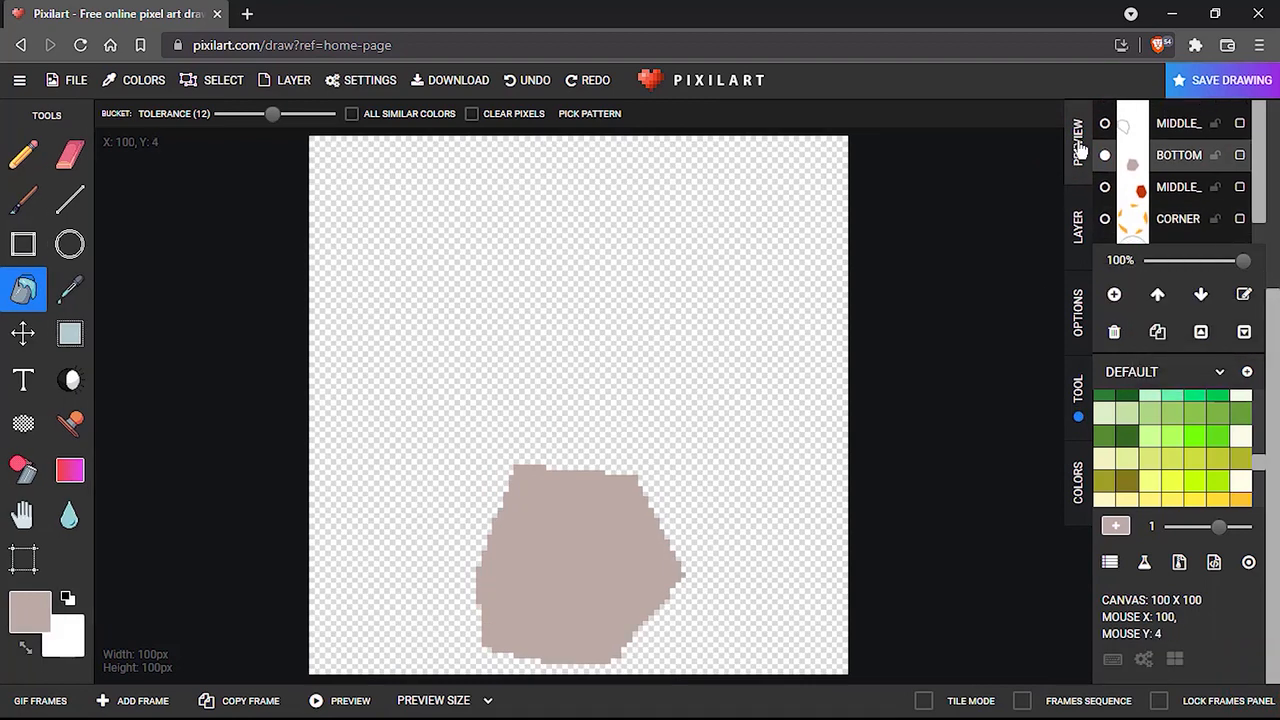
left_click(1078, 140)
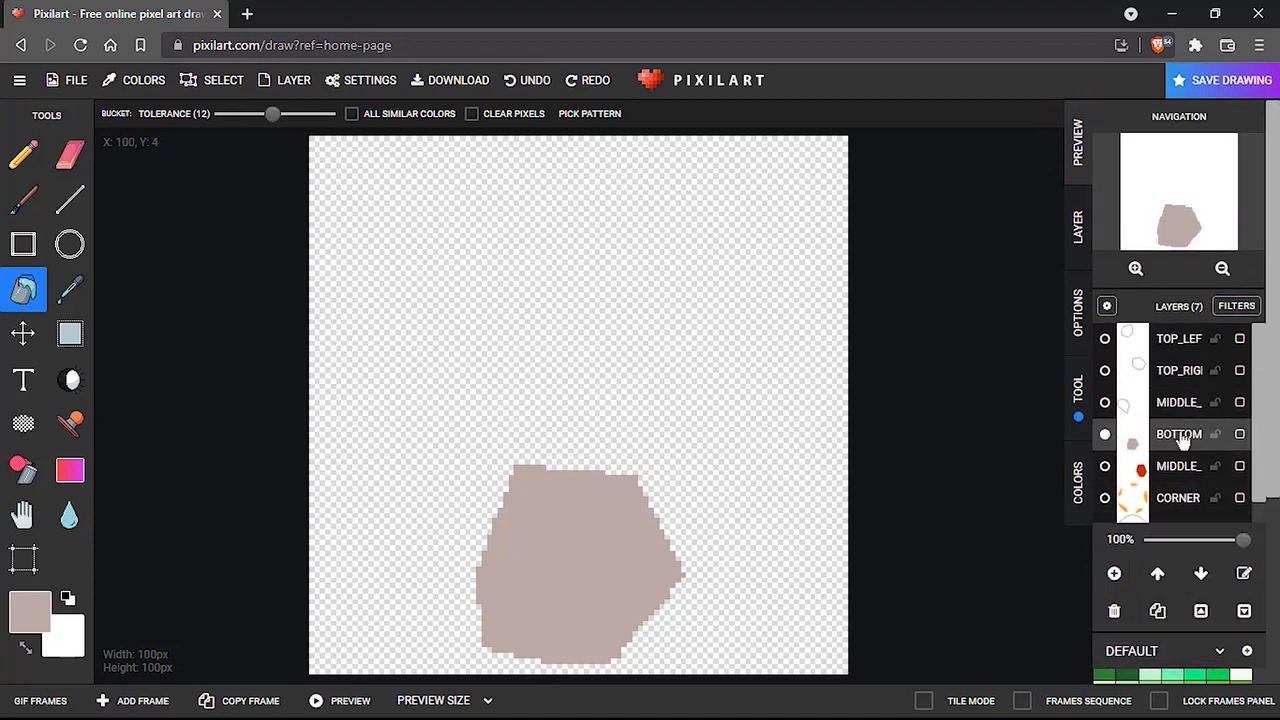
left_click(1100, 400)
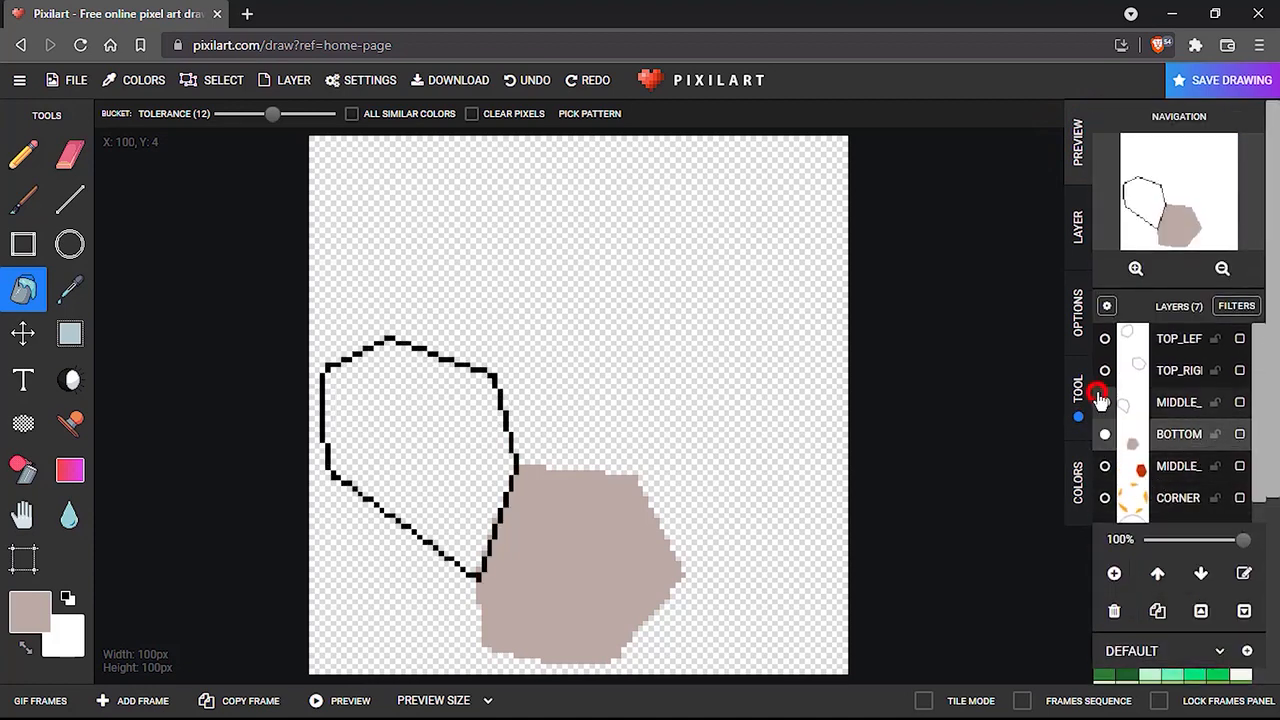
left_click(1104, 434)
left_click(1181, 404)
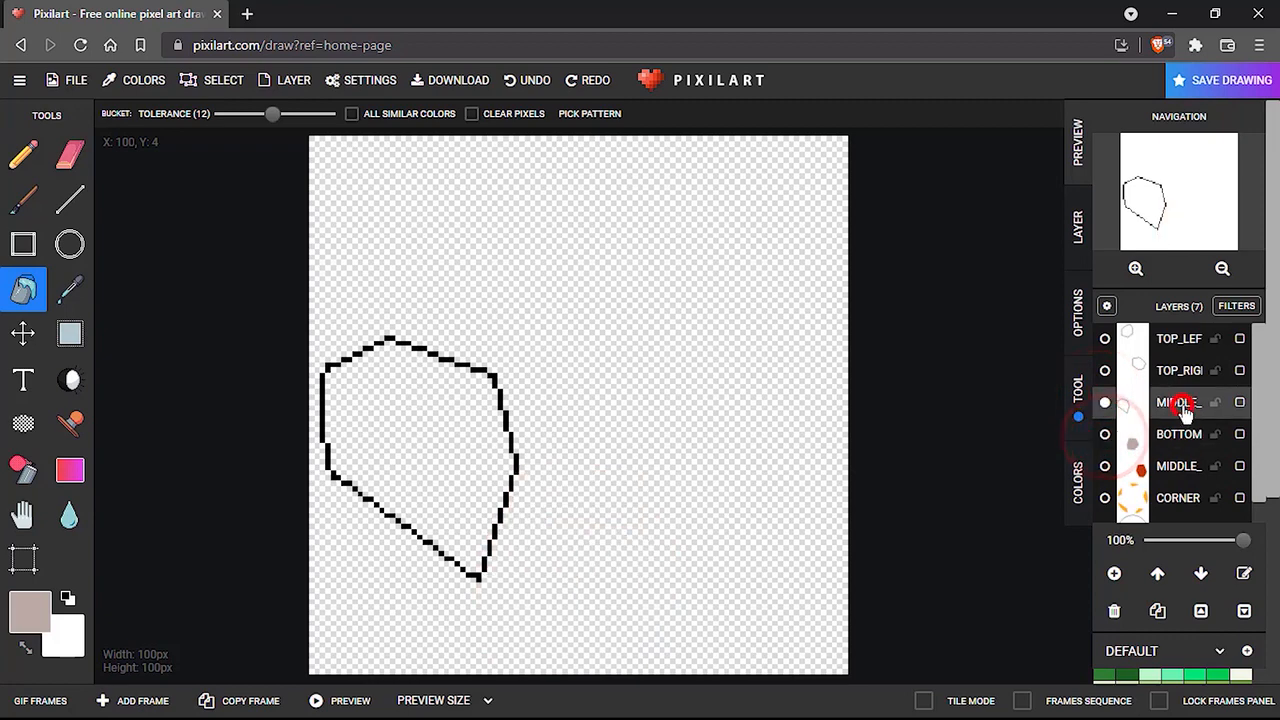
Fill the inside of the middle-left outline with black (000000).
left_click(404, 428)
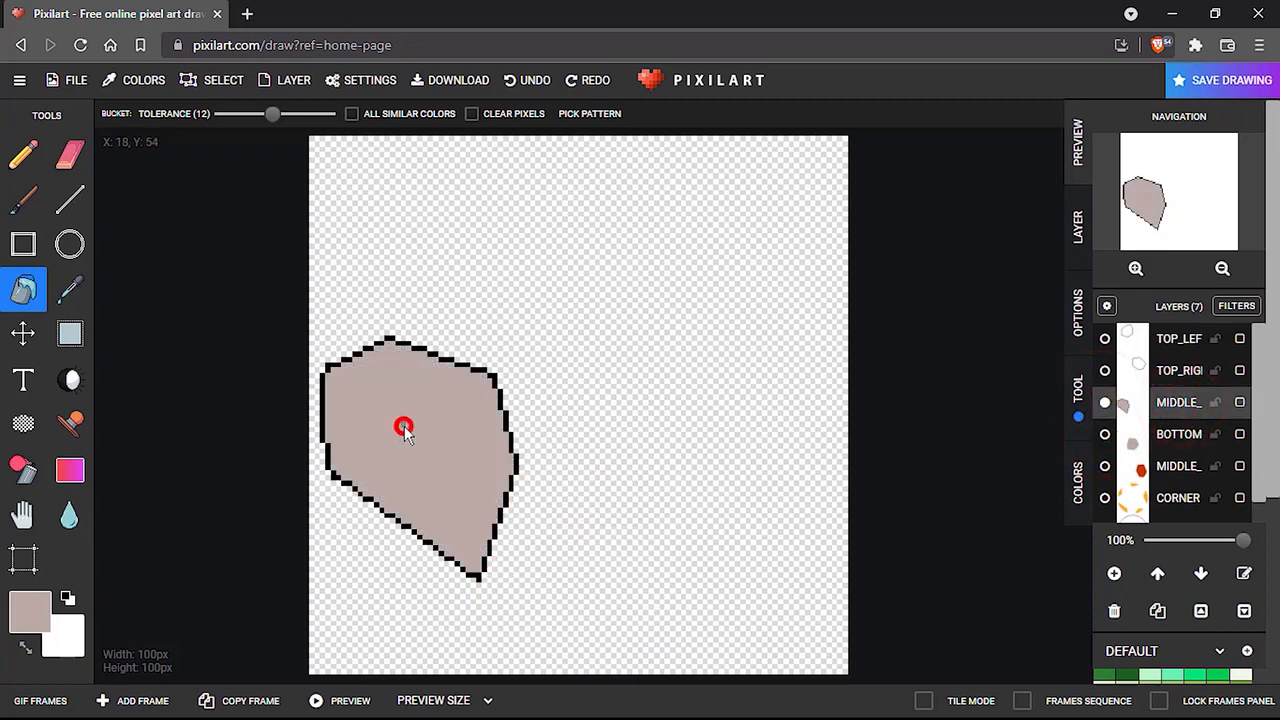
left_click(1083, 482)
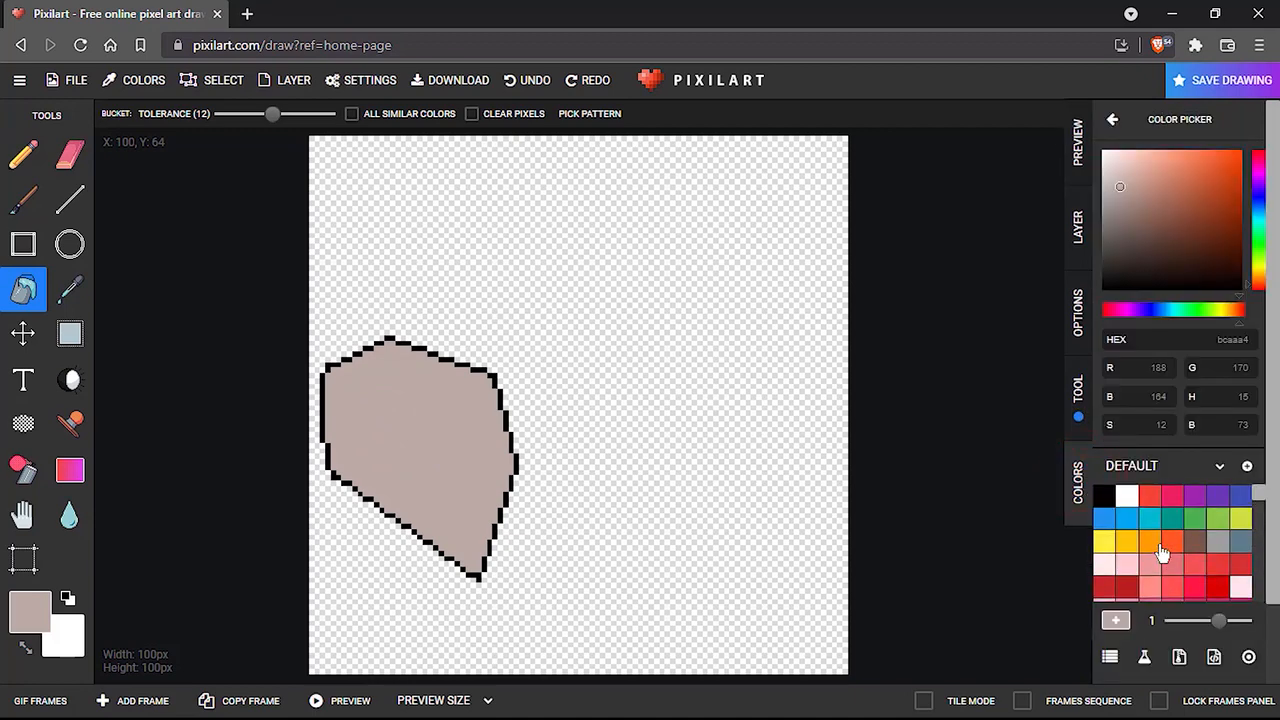
left_click(1105, 497)
left_click(495, 440)
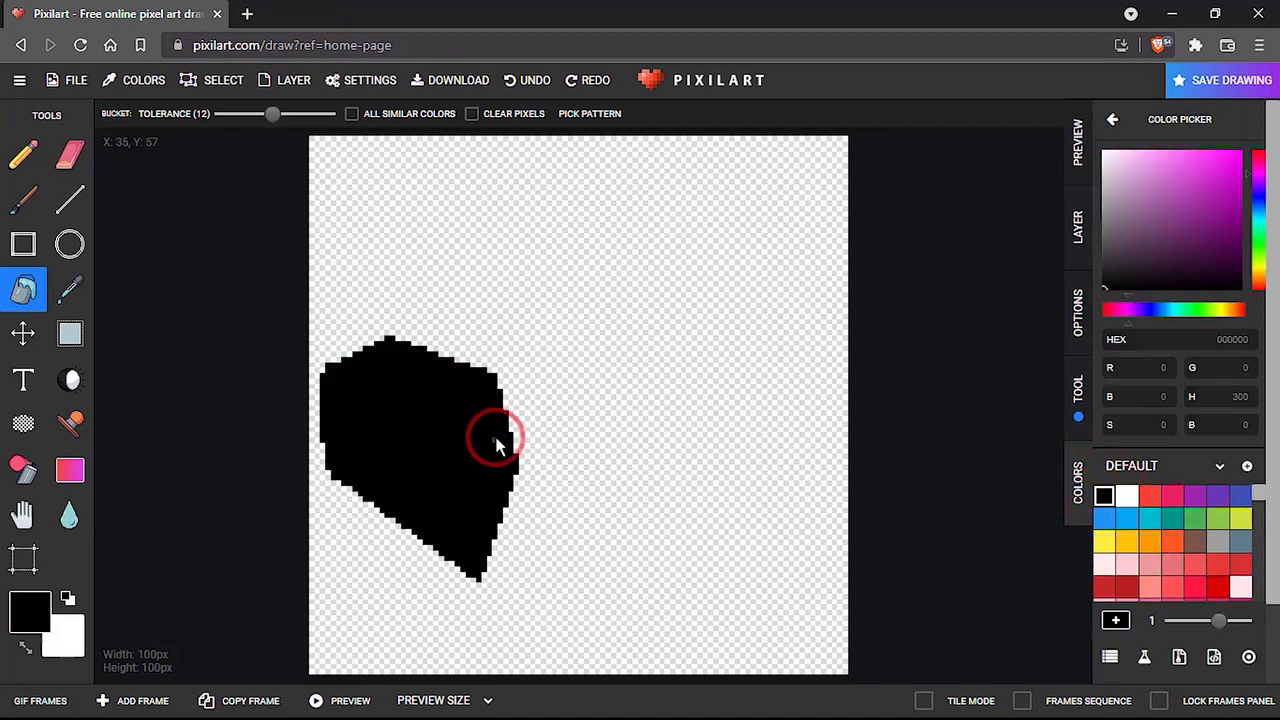
Download the black shape as a PNG named middle_left1 in NFT_project's middle_left folder and close the download window.
left_click(84, 86)
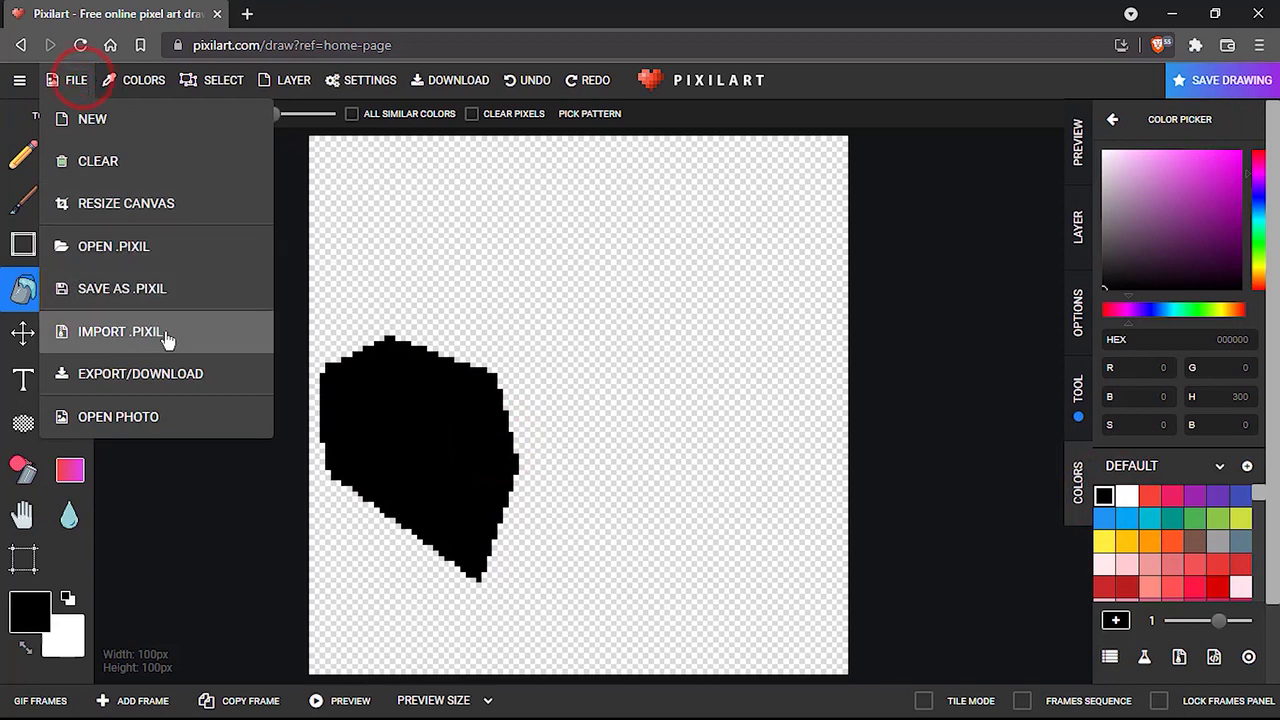
left_click(160, 374)
left_click(603, 441)
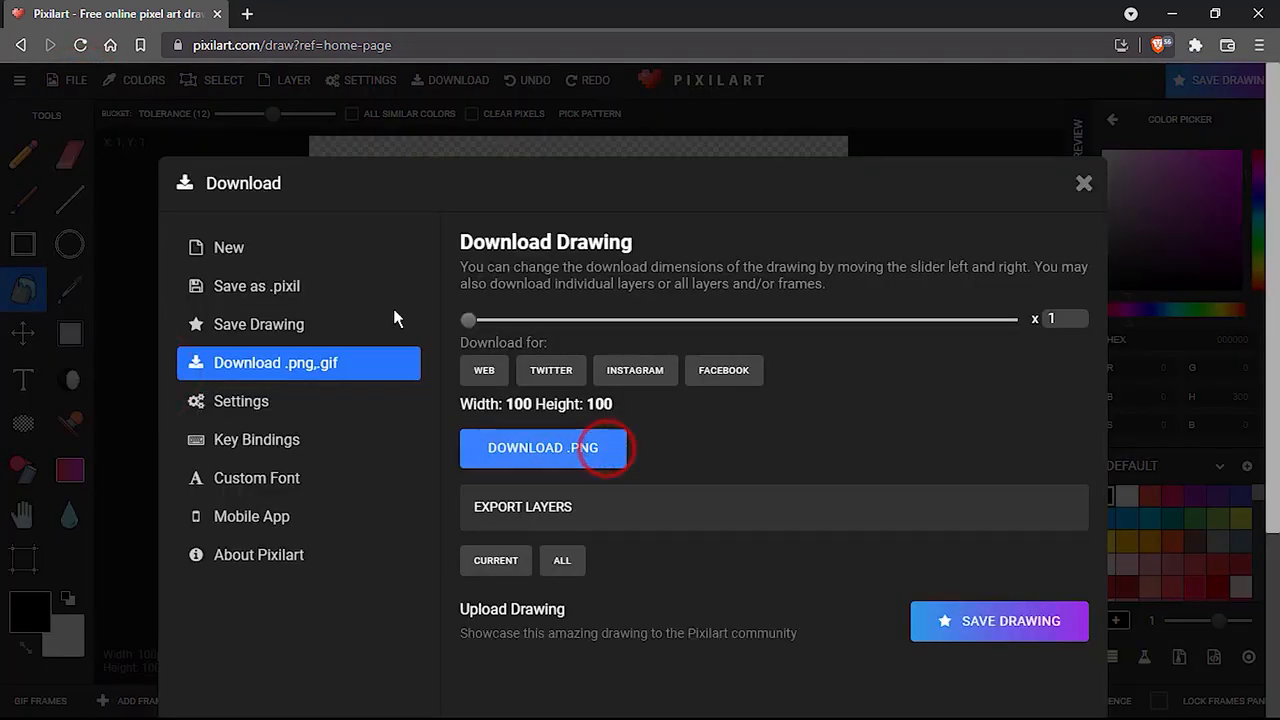
left_click(94, 47)
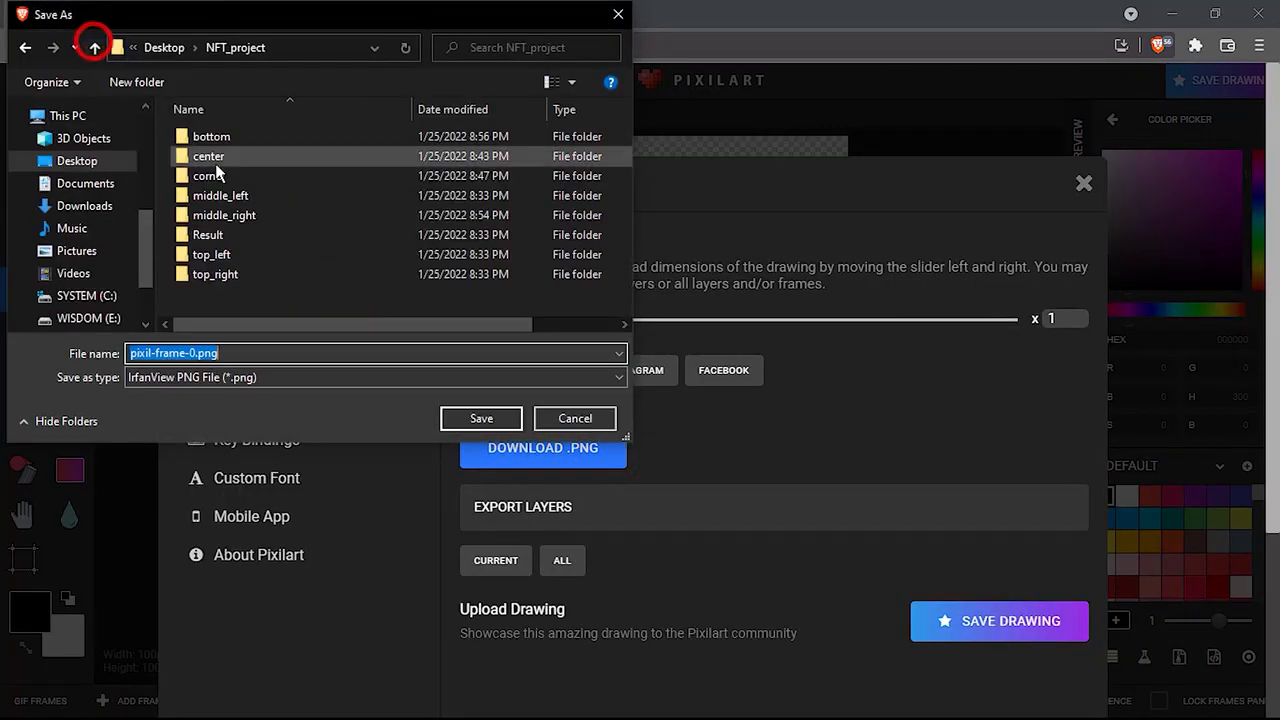
double_click(242, 196)
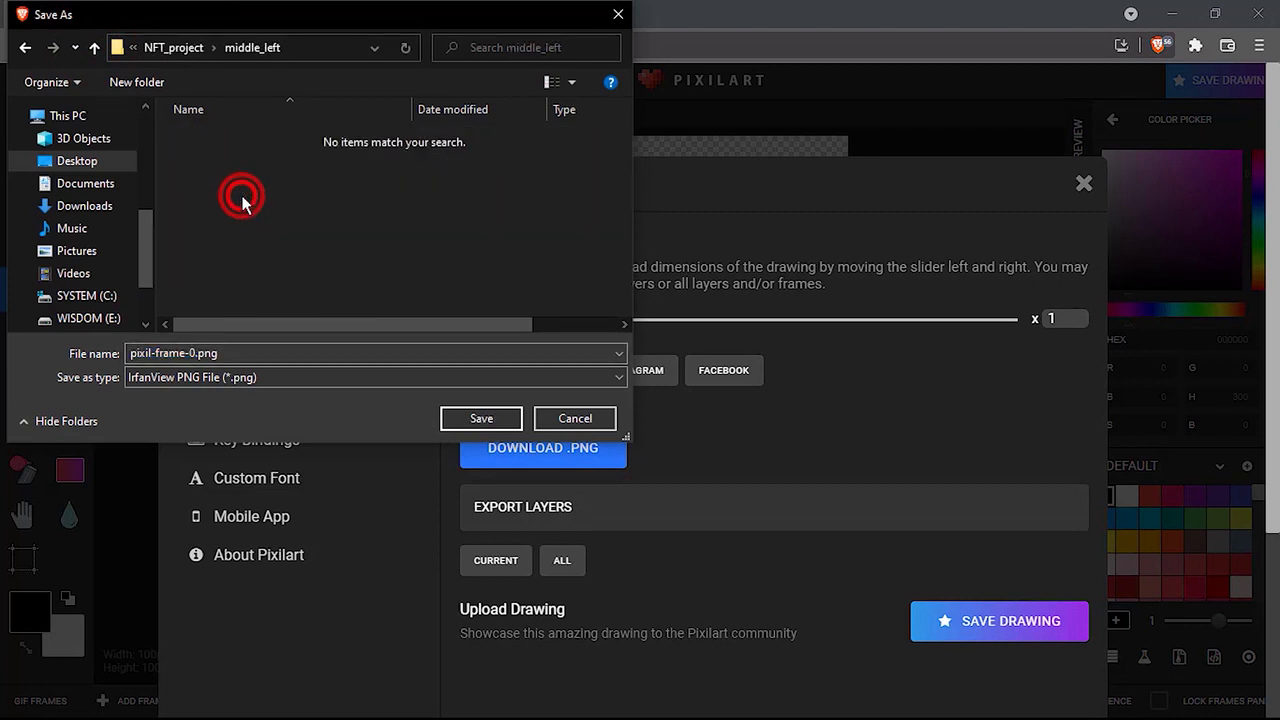
left_click(249, 355)
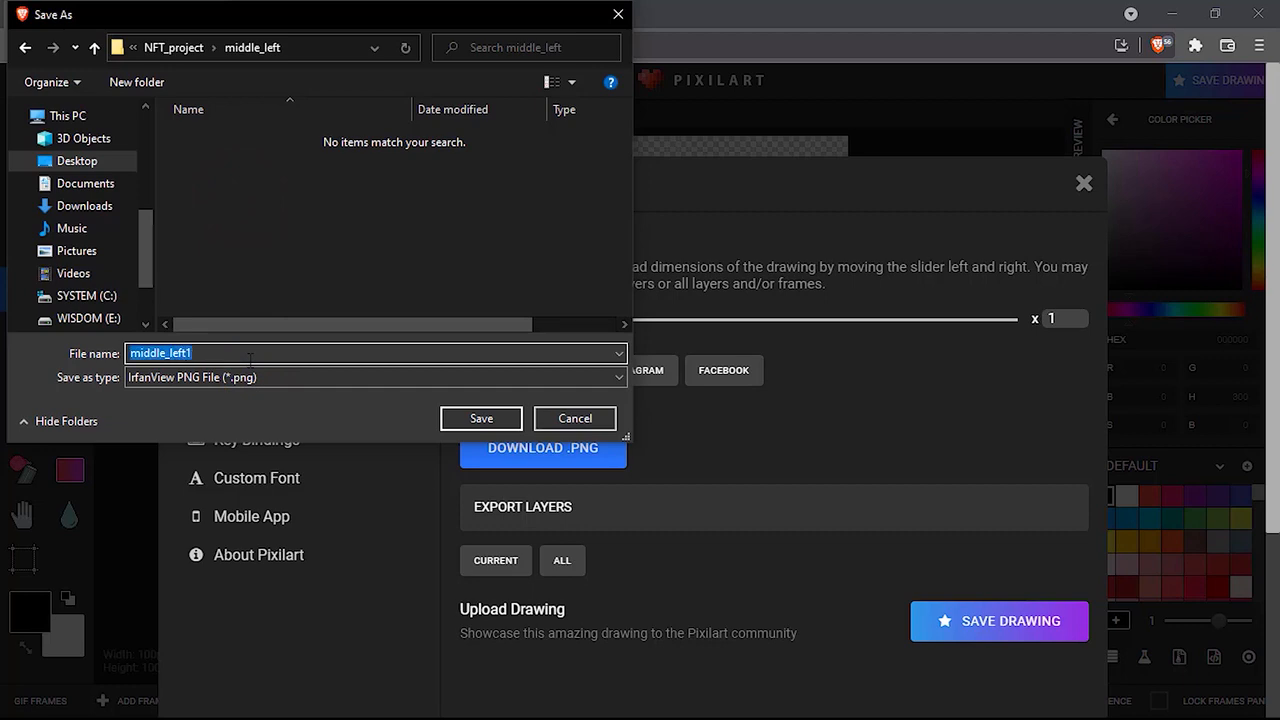
left_click(488, 419)
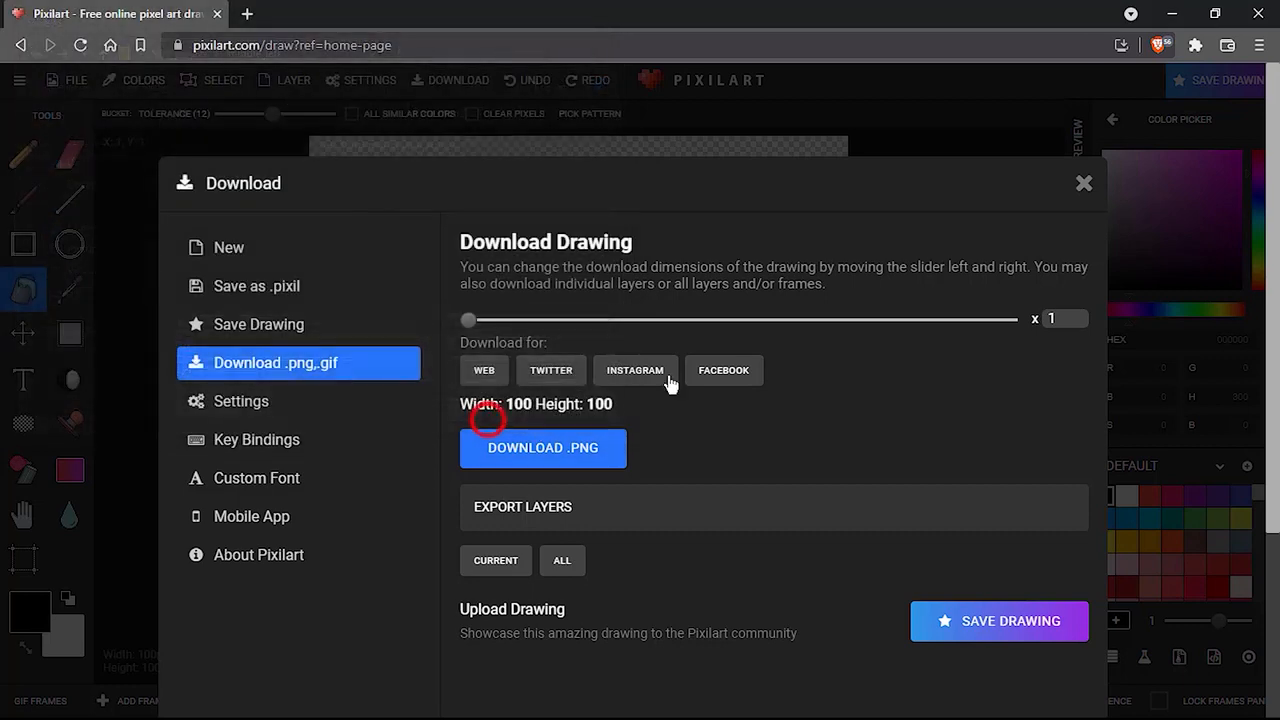
left_click(1082, 184)
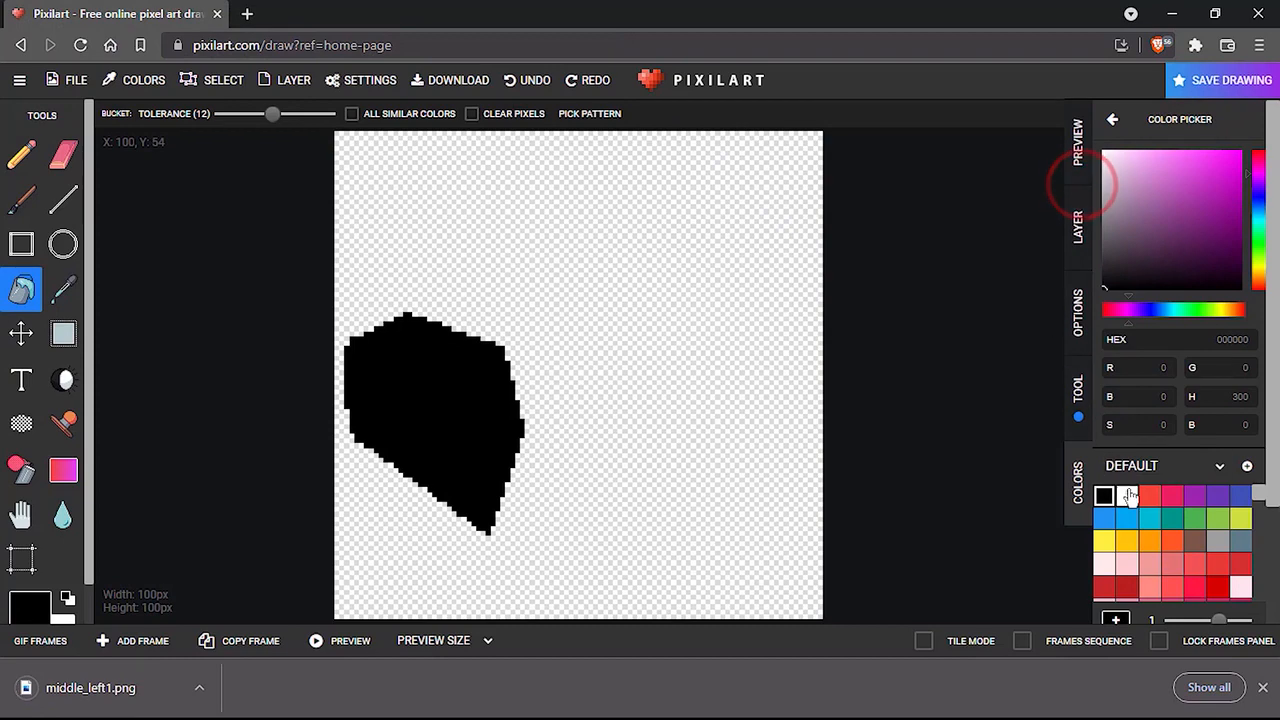
Recolour the middle-left shape white and download it as a PNG named middle_left2 in the middle_left folder.
left_click(1127, 495)
left_click(382, 376)
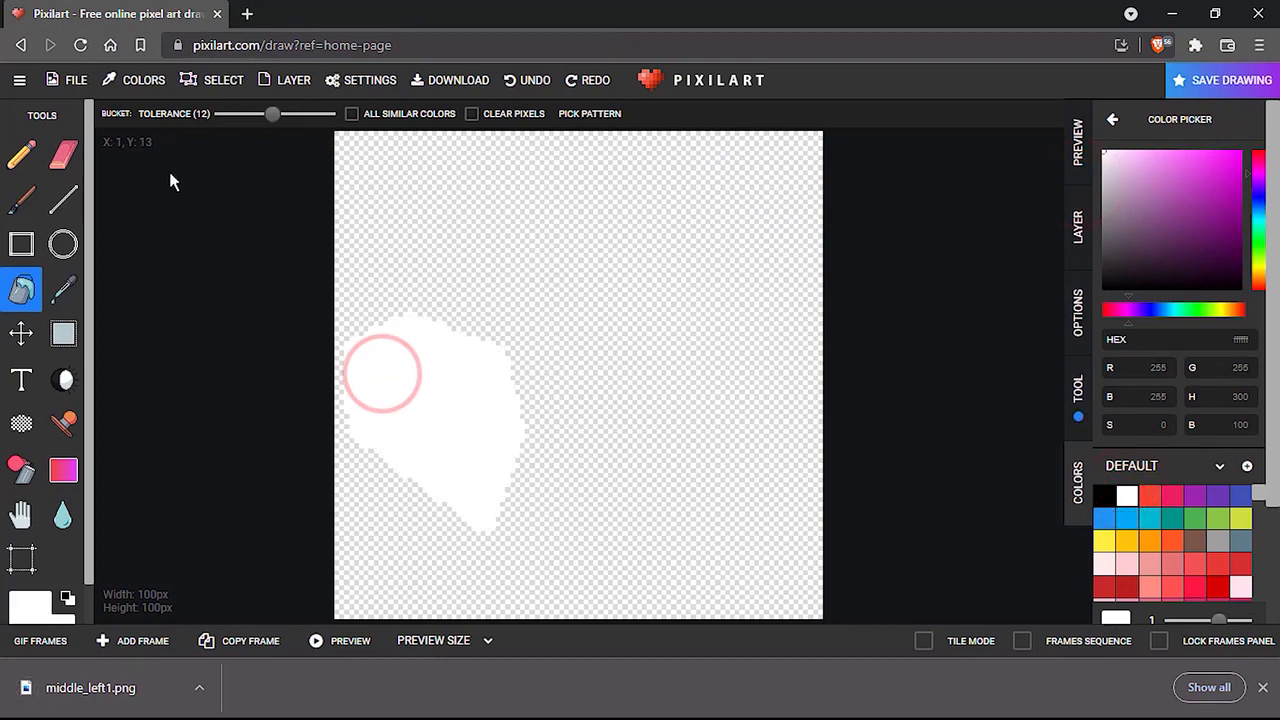
left_click(53, 79)
left_click(124, 370)
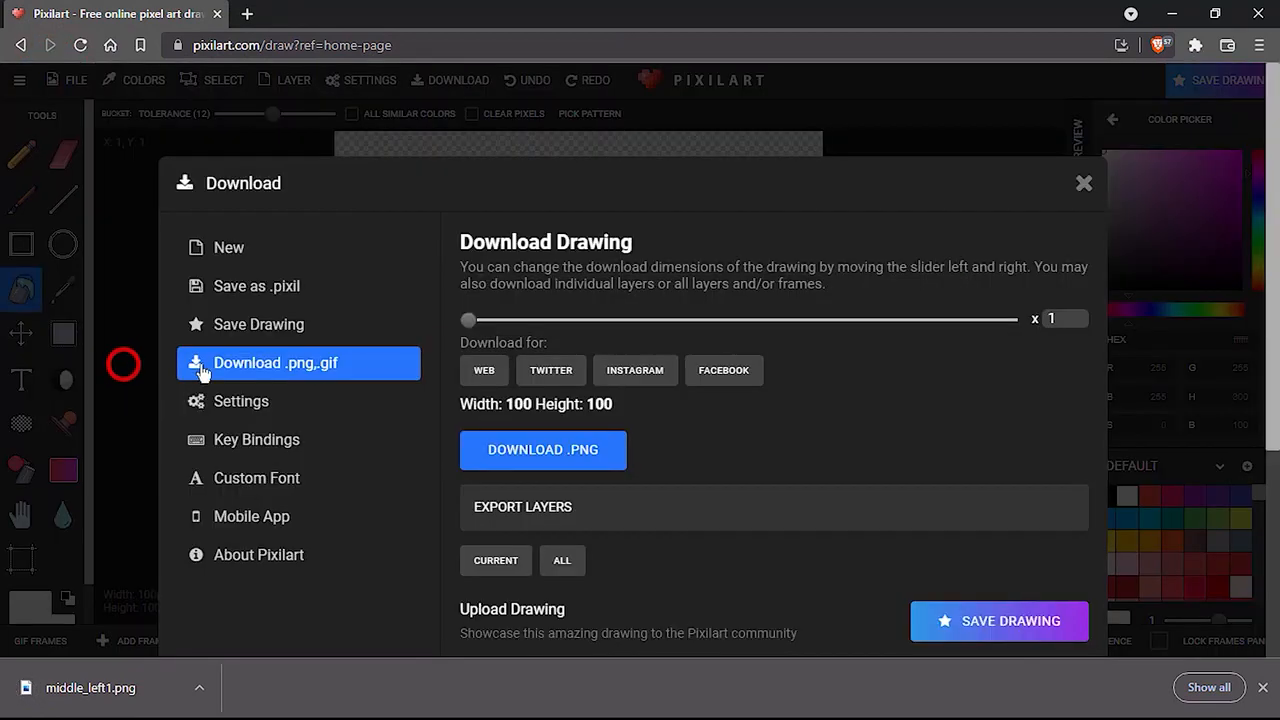
left_click(520, 450)
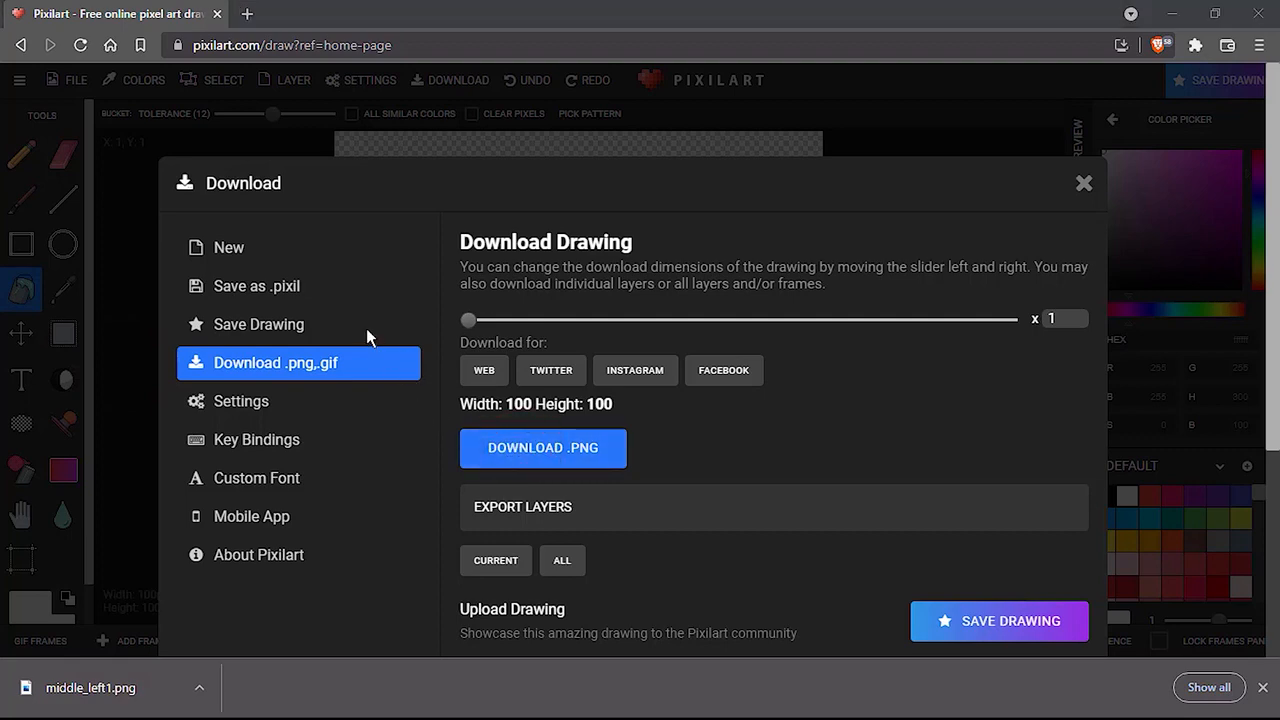
type("middle_left1")
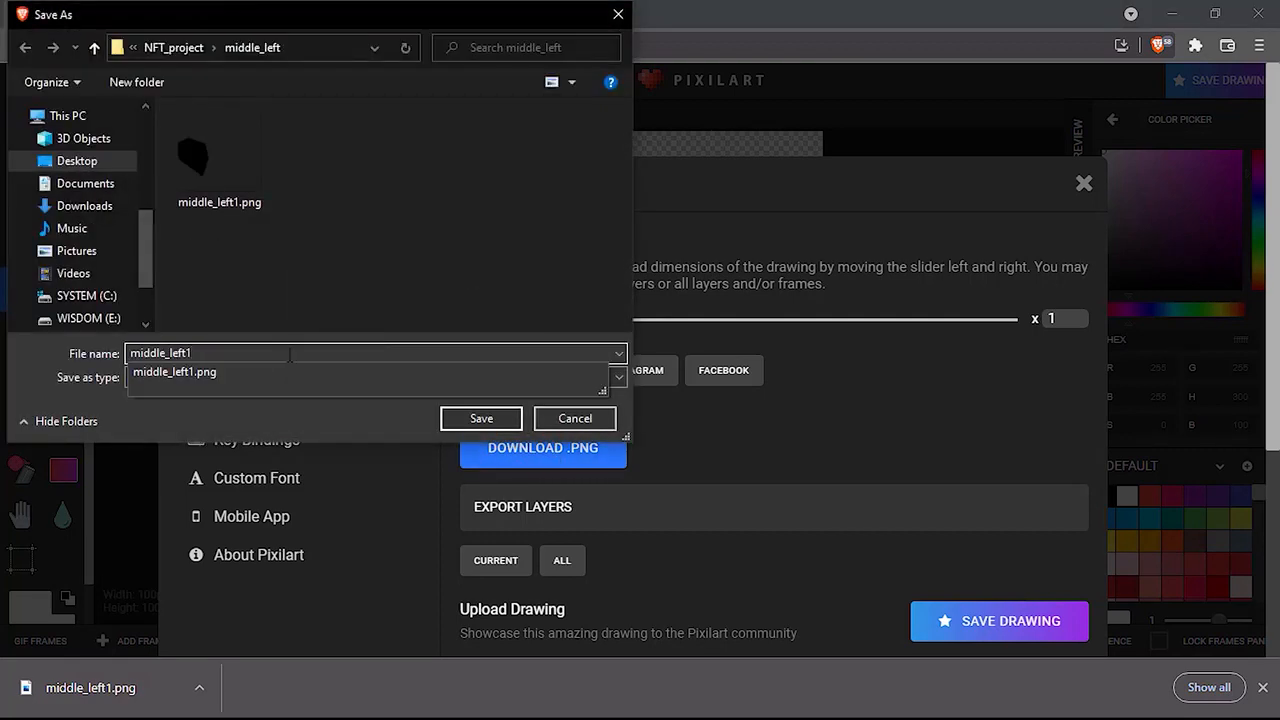
type("2")
key("Return")
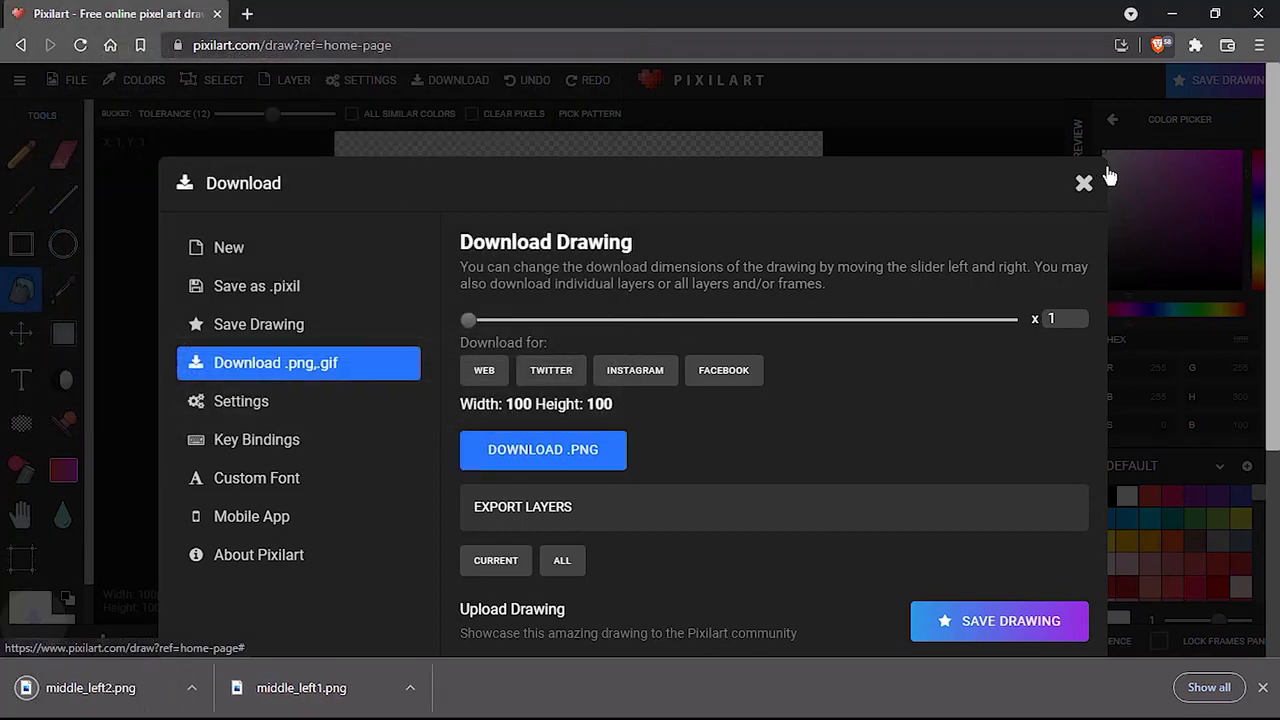
left_click(1085, 184)
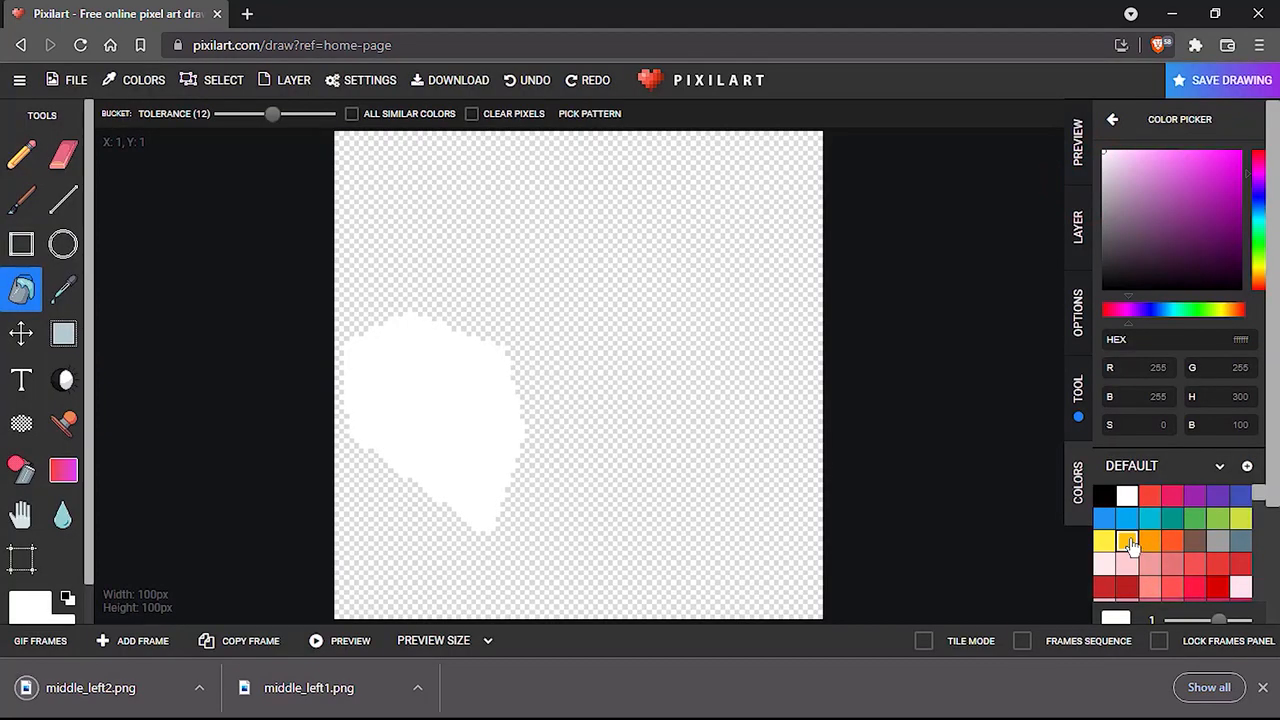
Recolour the middle-left shape blue (03a8f4) and download it as a PNG named middle_left3 in the middle_left folder.
left_click(1127, 524)
left_click(450, 436)
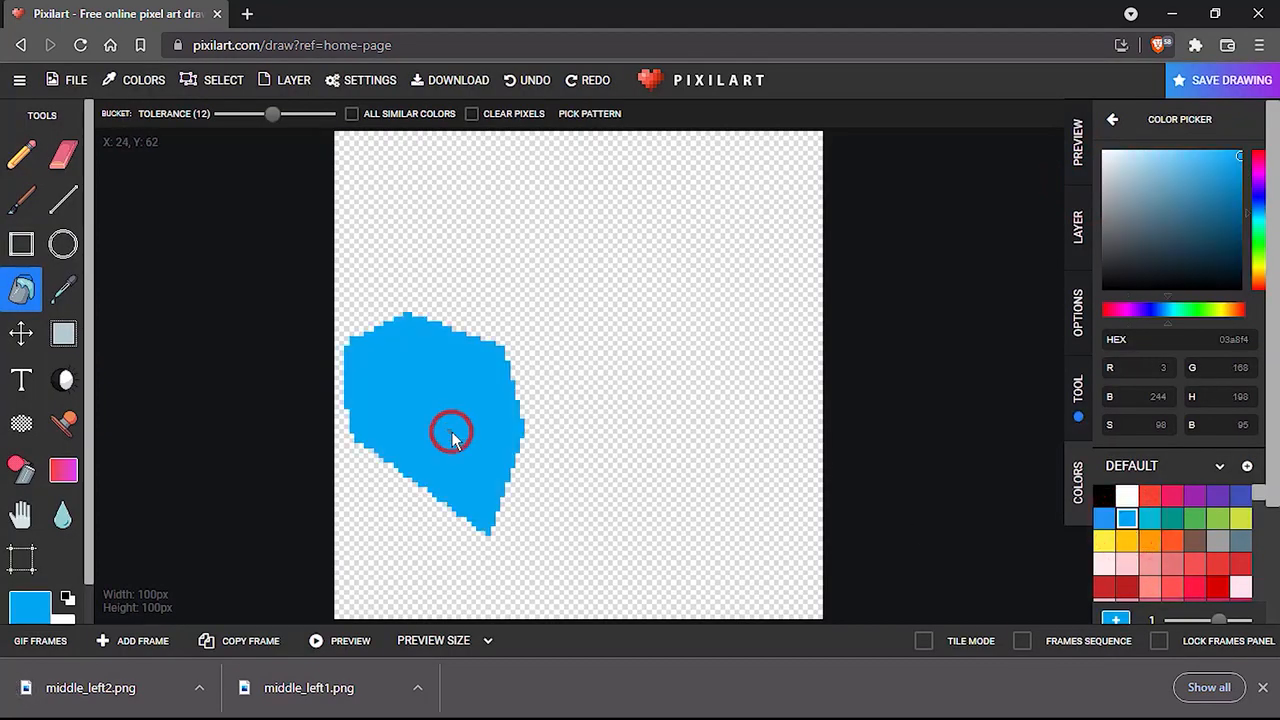
left_click(78, 80)
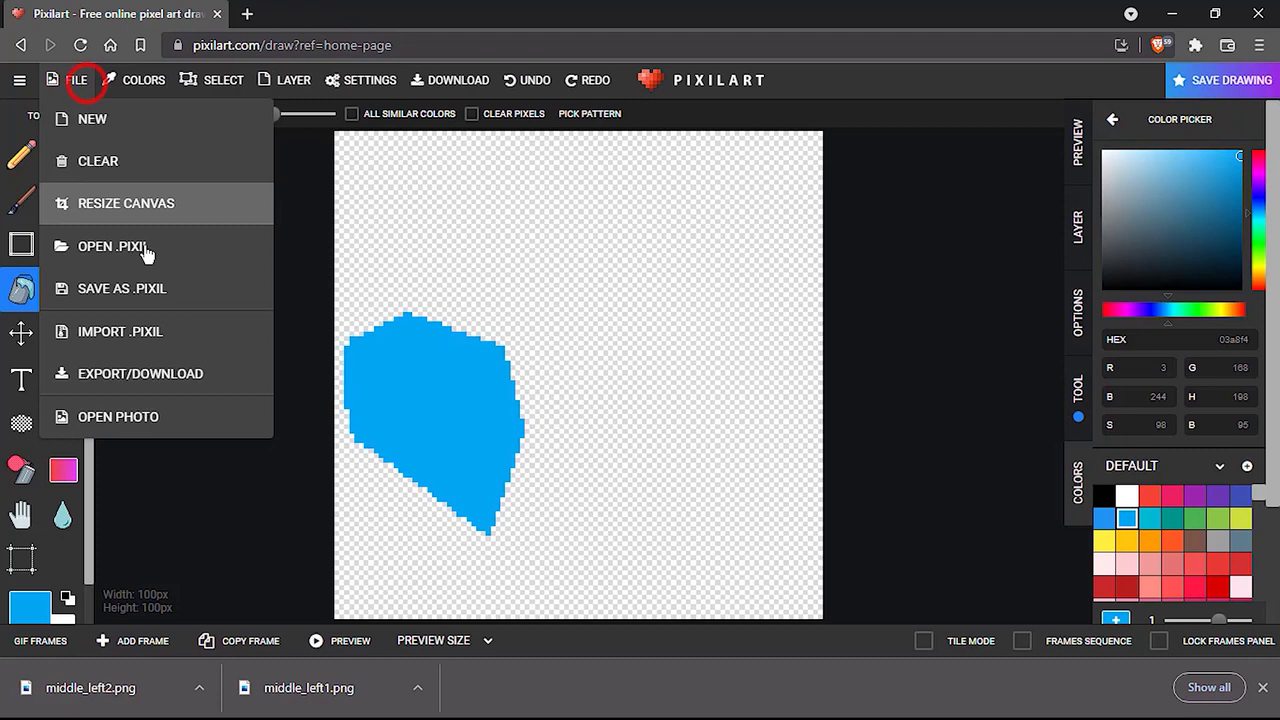
left_click(139, 371)
left_click(519, 437)
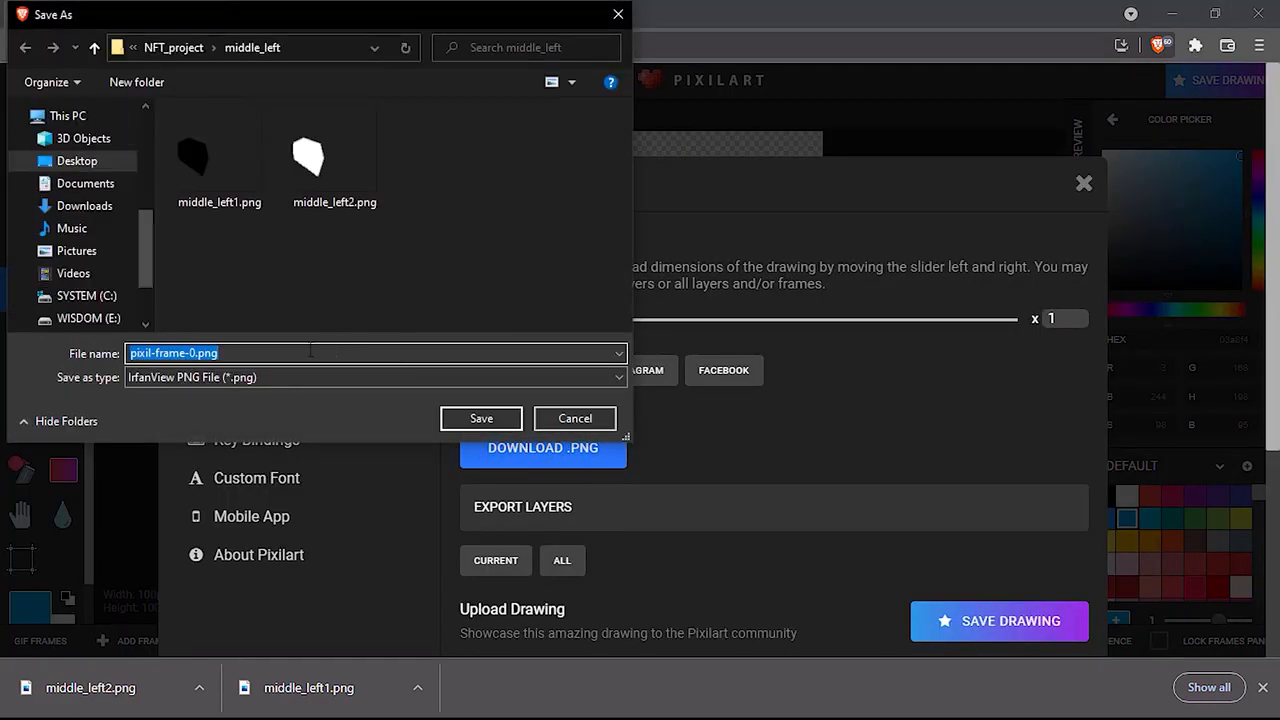
type("middle_left3")
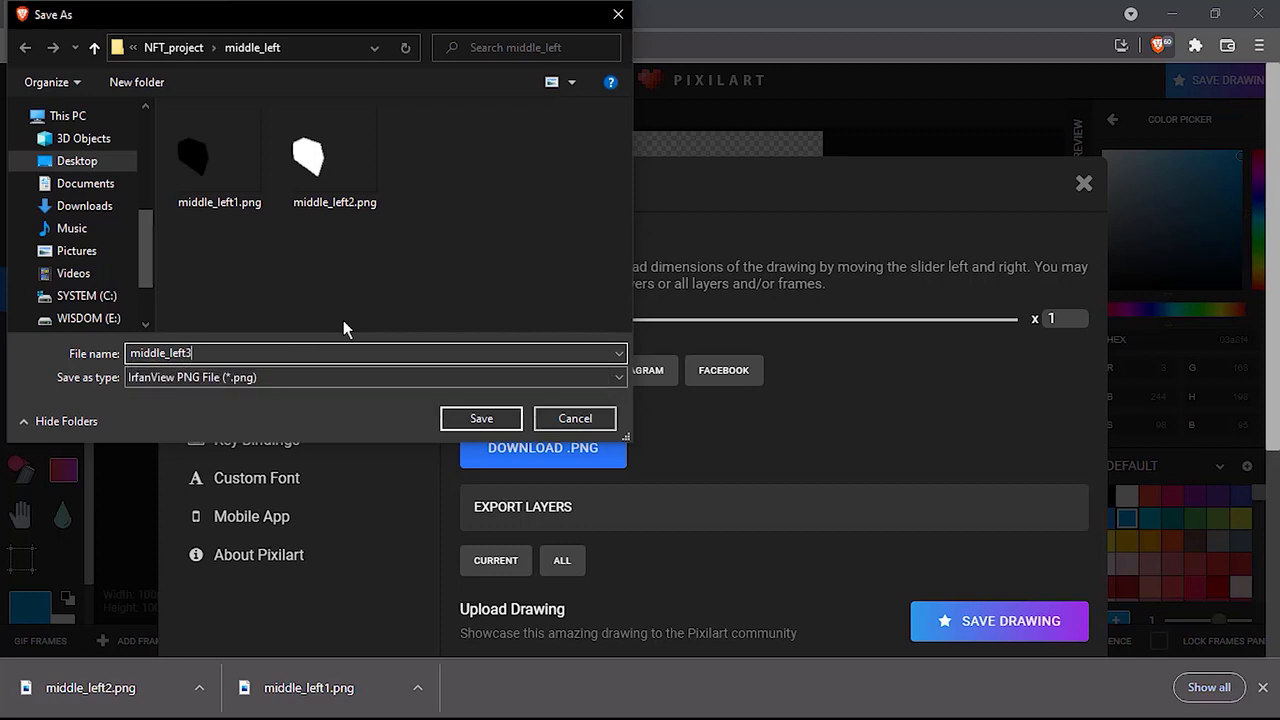
key("Return")
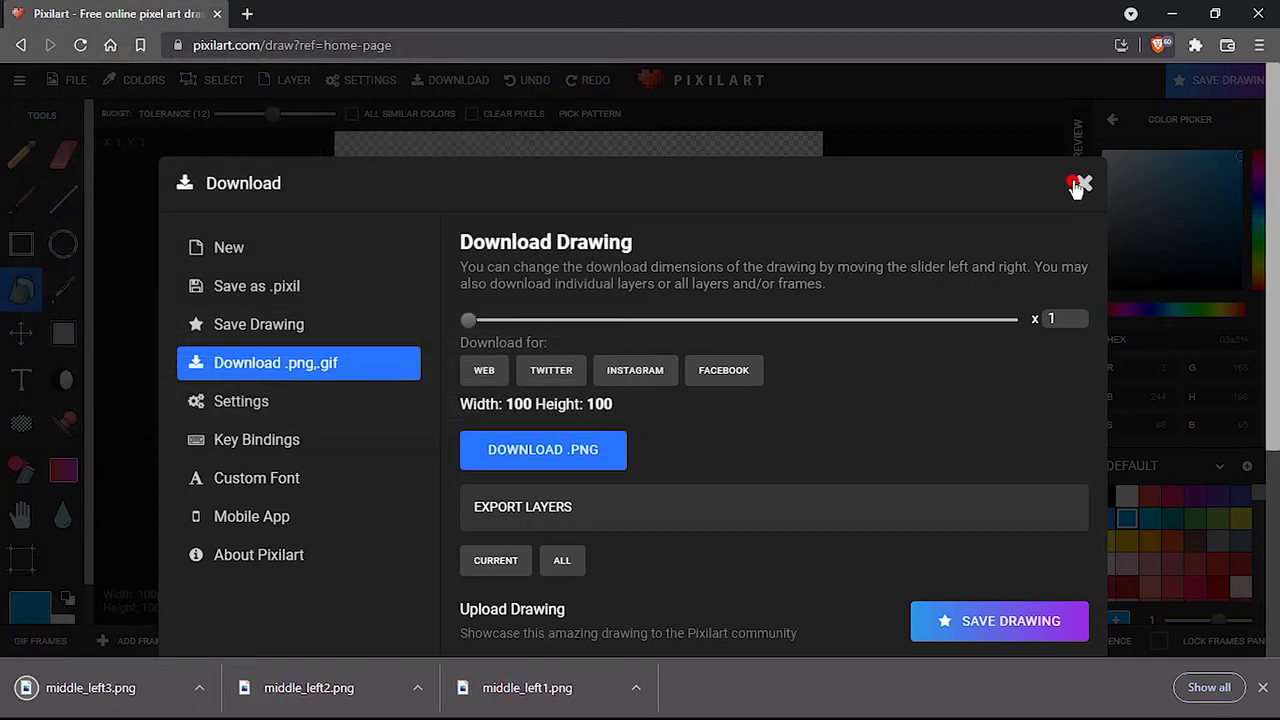
left_click(1077, 185)
Recolour the middle-left shape crimson (f50056) and download it as a PNG named middle_left4 in the middle_left folder.
scroll(1170, 555, "down", 4)
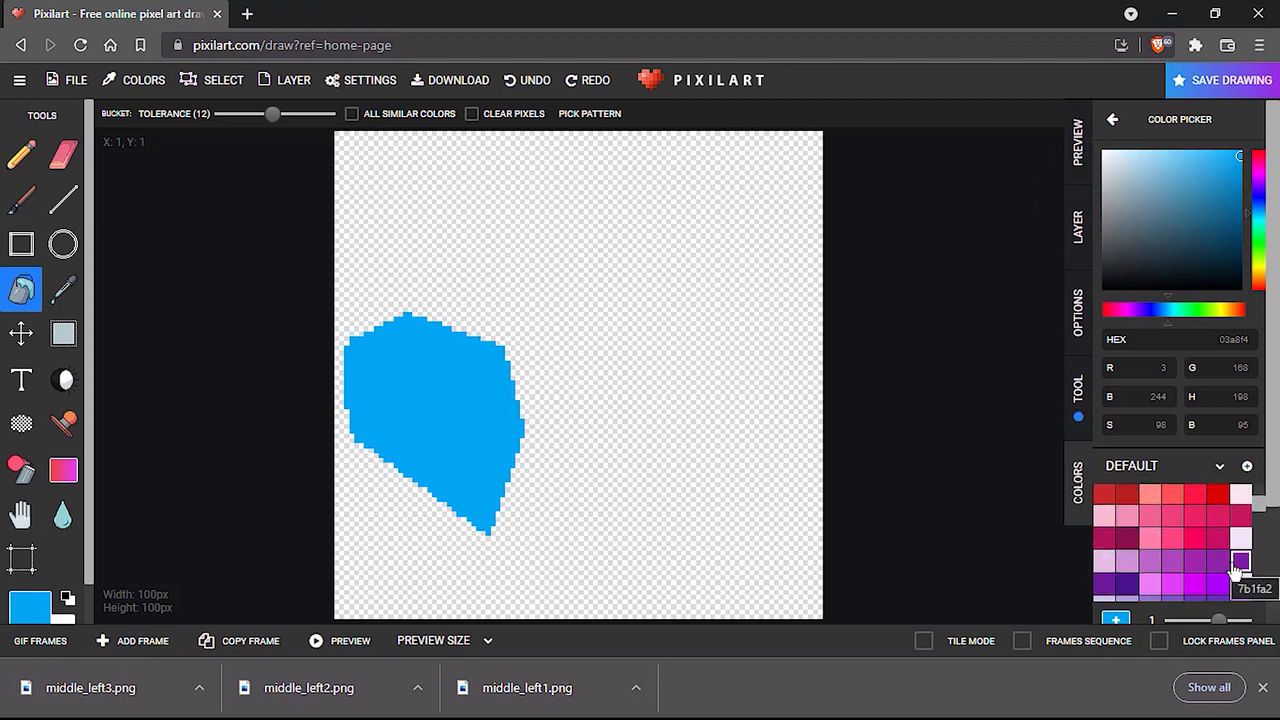
left_click(1195, 540)
left_click(467, 397)
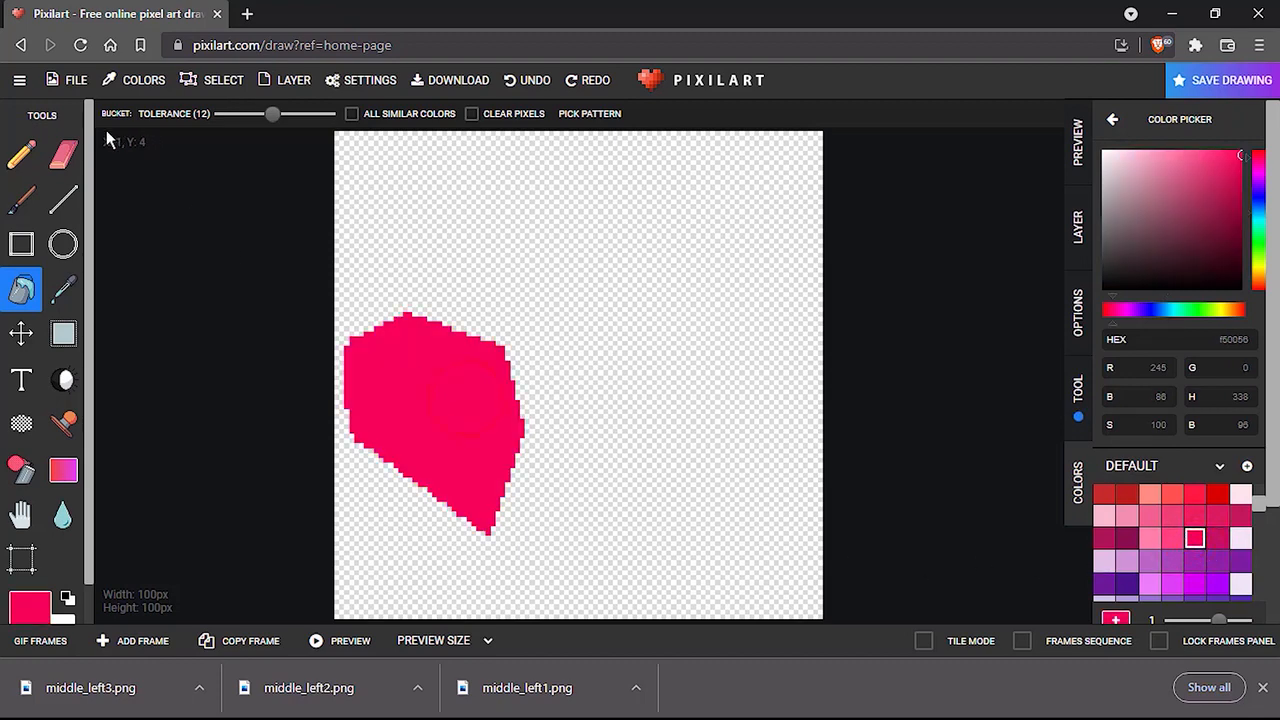
left_click(76, 84)
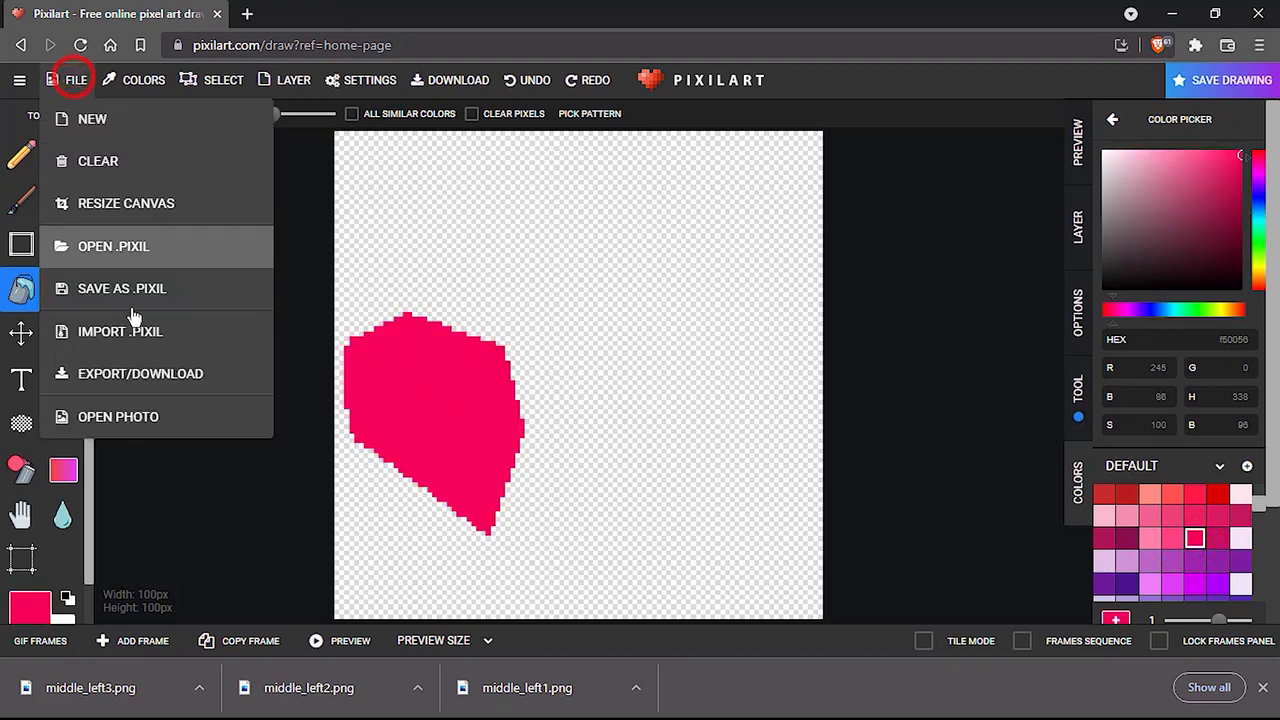
left_click(145, 390)
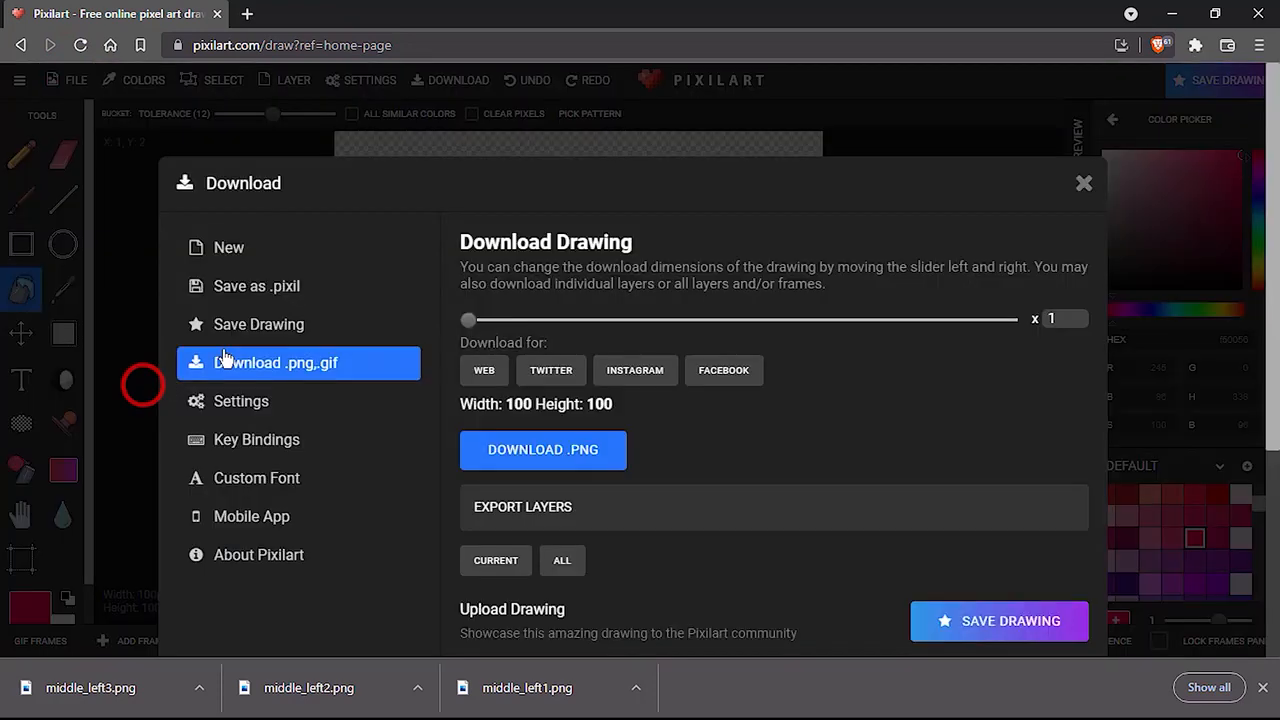
left_click(549, 464)
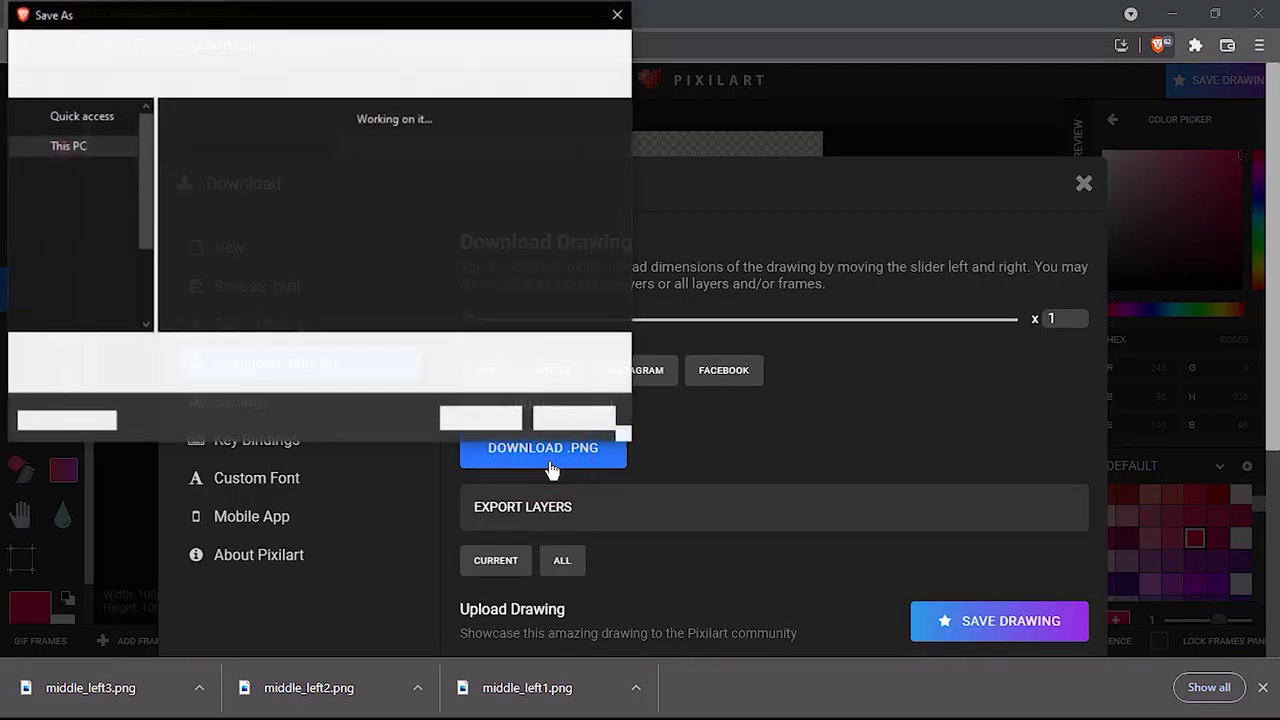
type("middle_left1")
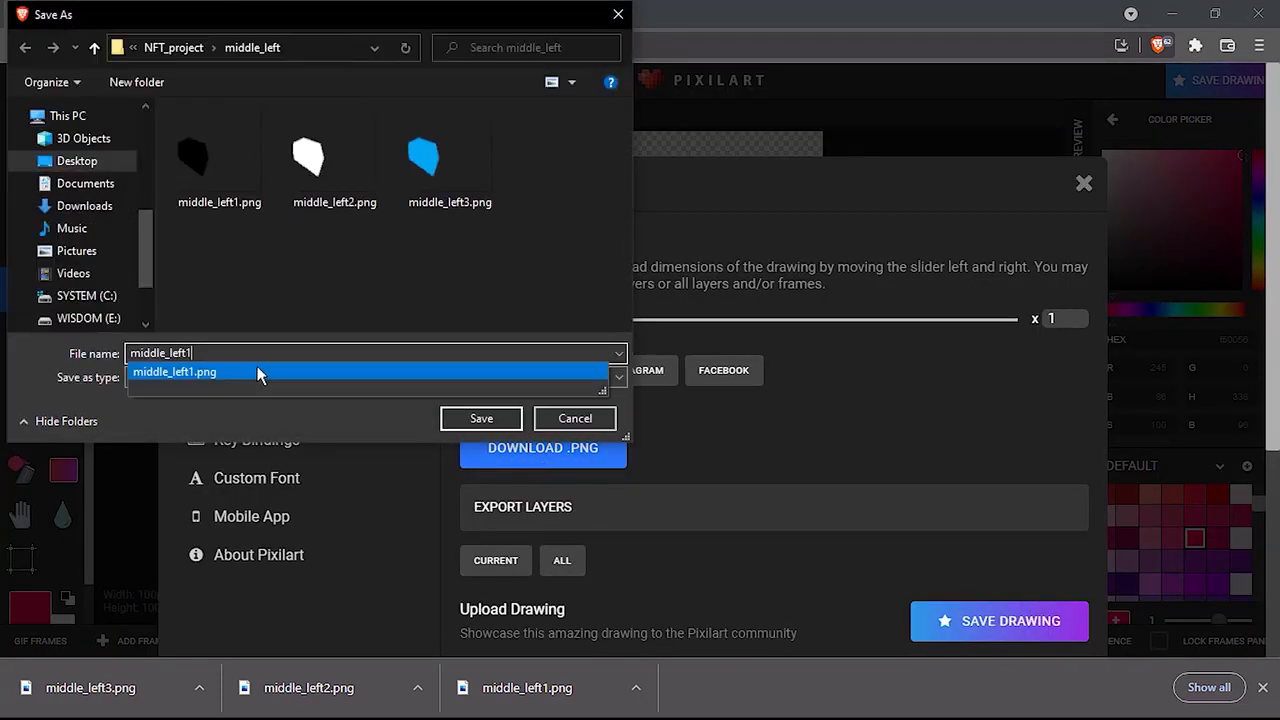
key("BackSpace")
type("4")
key("Return")
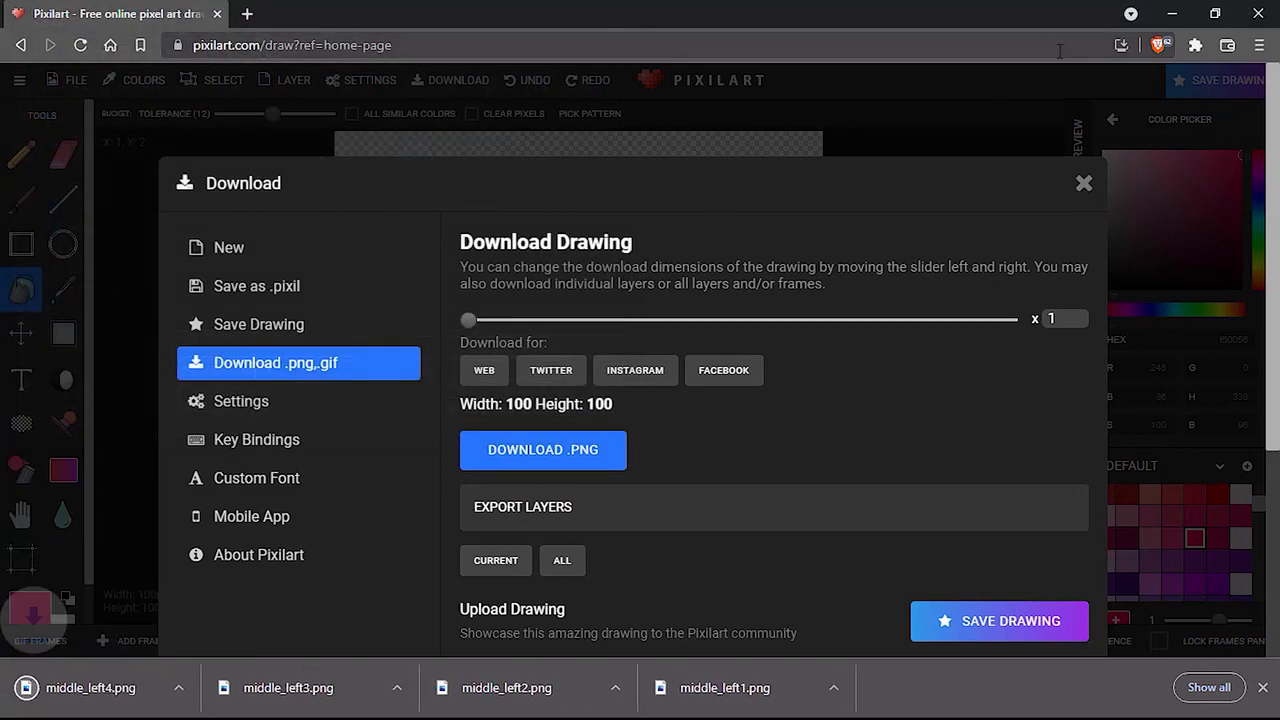
left_click(1083, 182)
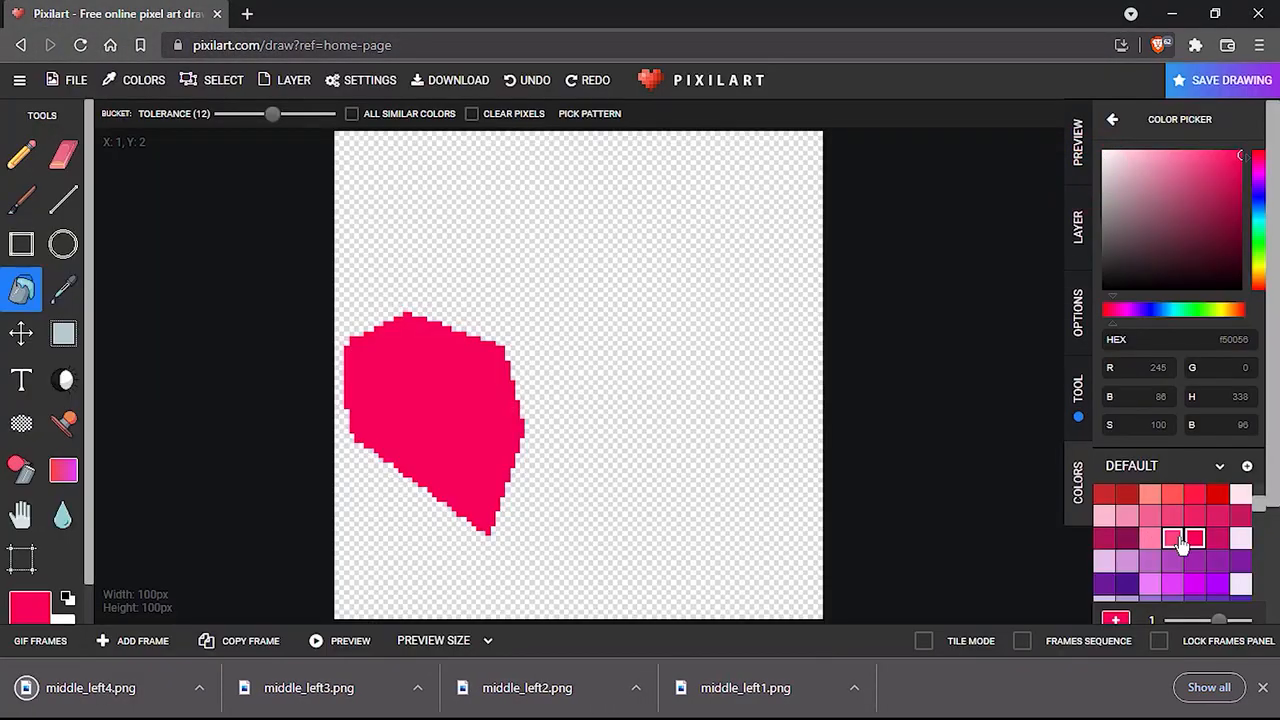
Recolour the middle-left shape green (388e3d) and download it as a PNG named middle_left5 in the middle_left folder.
scroll(1160, 538, "down", 5)
scroll(1182, 545, "down", 1)
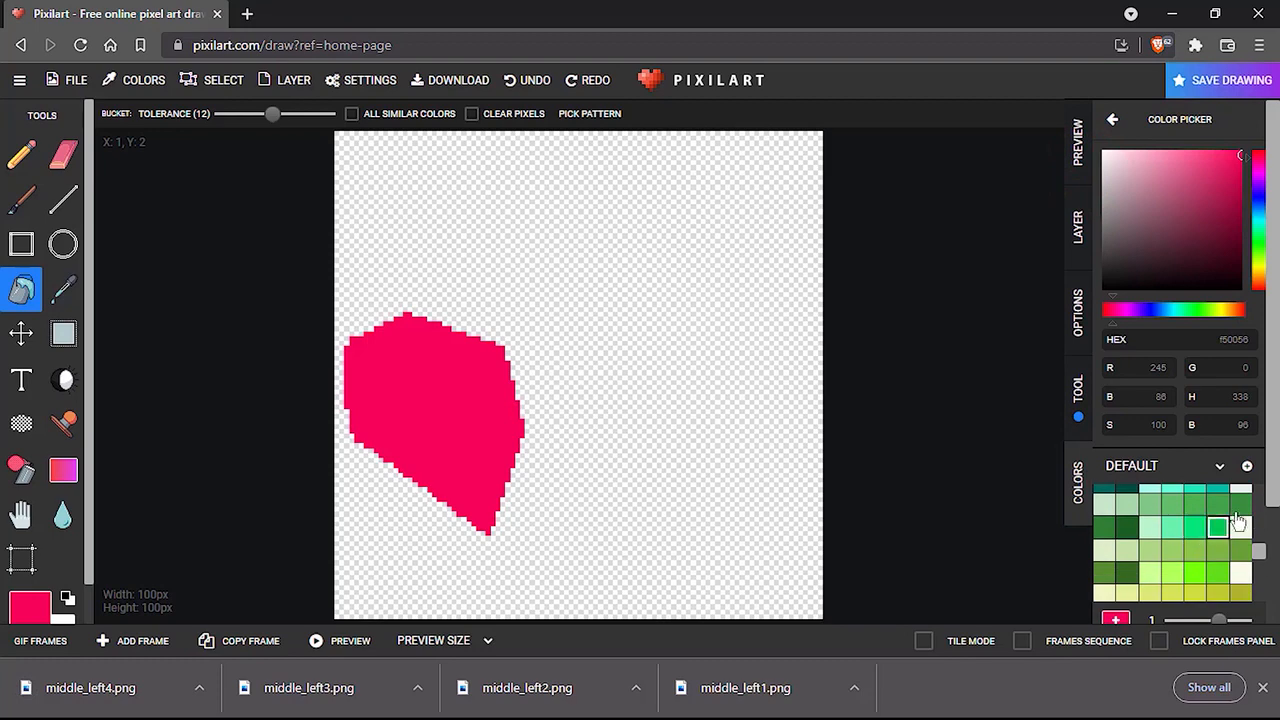
left_click(1242, 505)
left_click(472, 405)
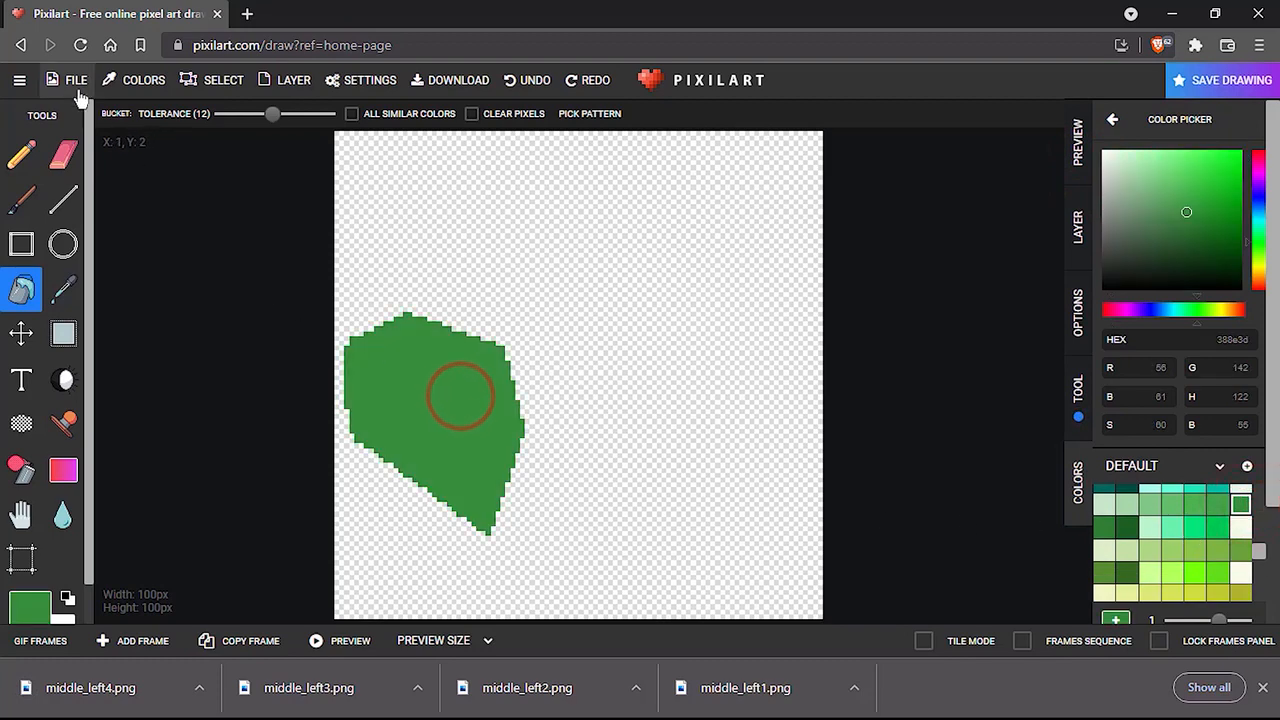
left_click(68, 81)
left_click(158, 380)
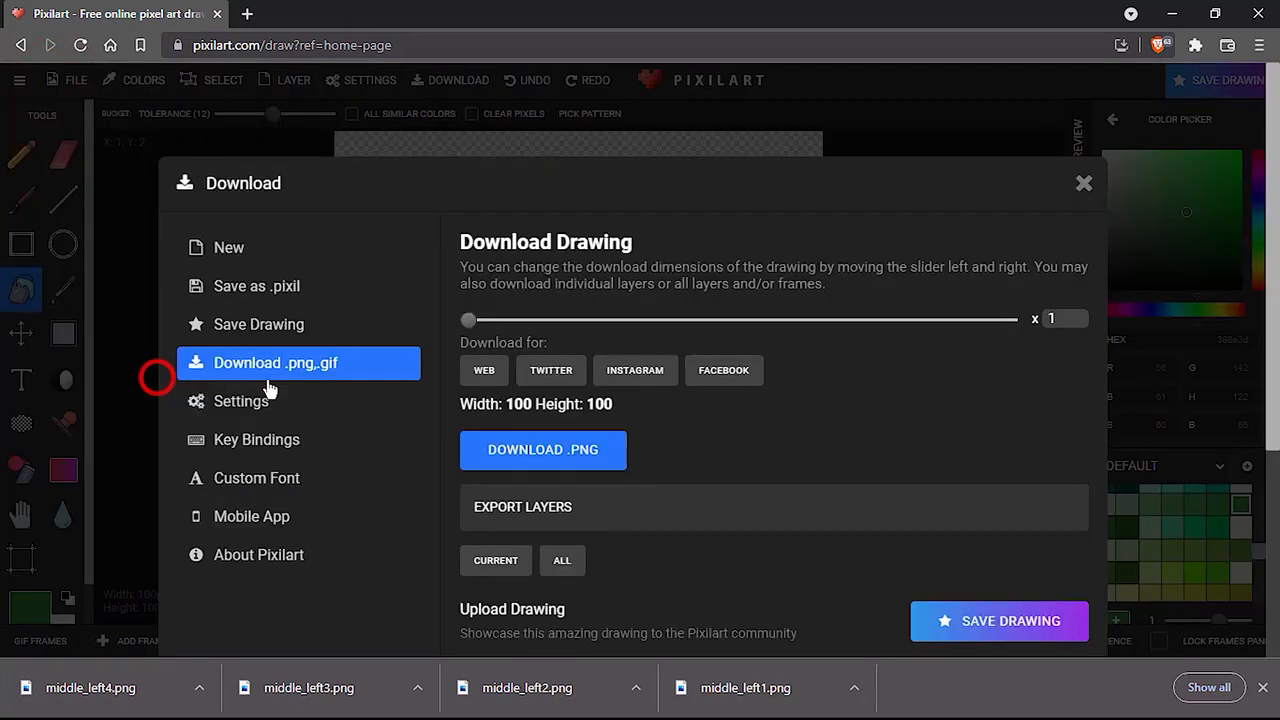
left_click(572, 455)
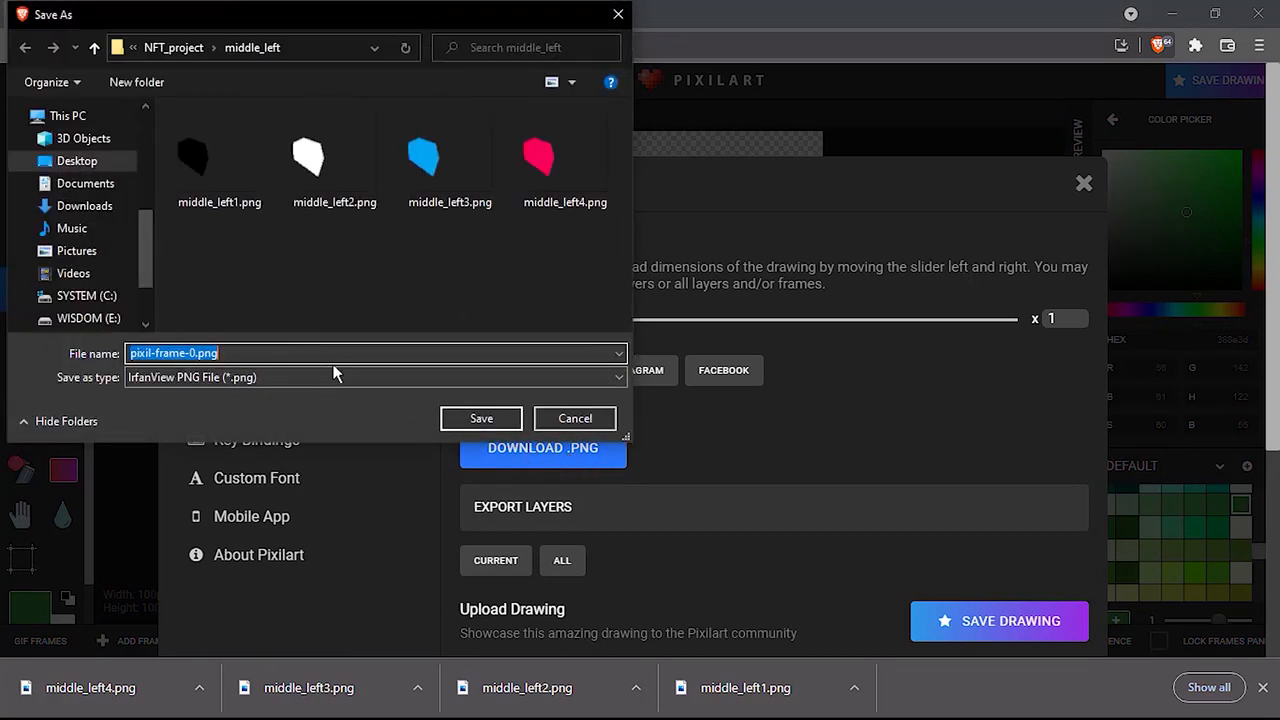
type("middle_left5")
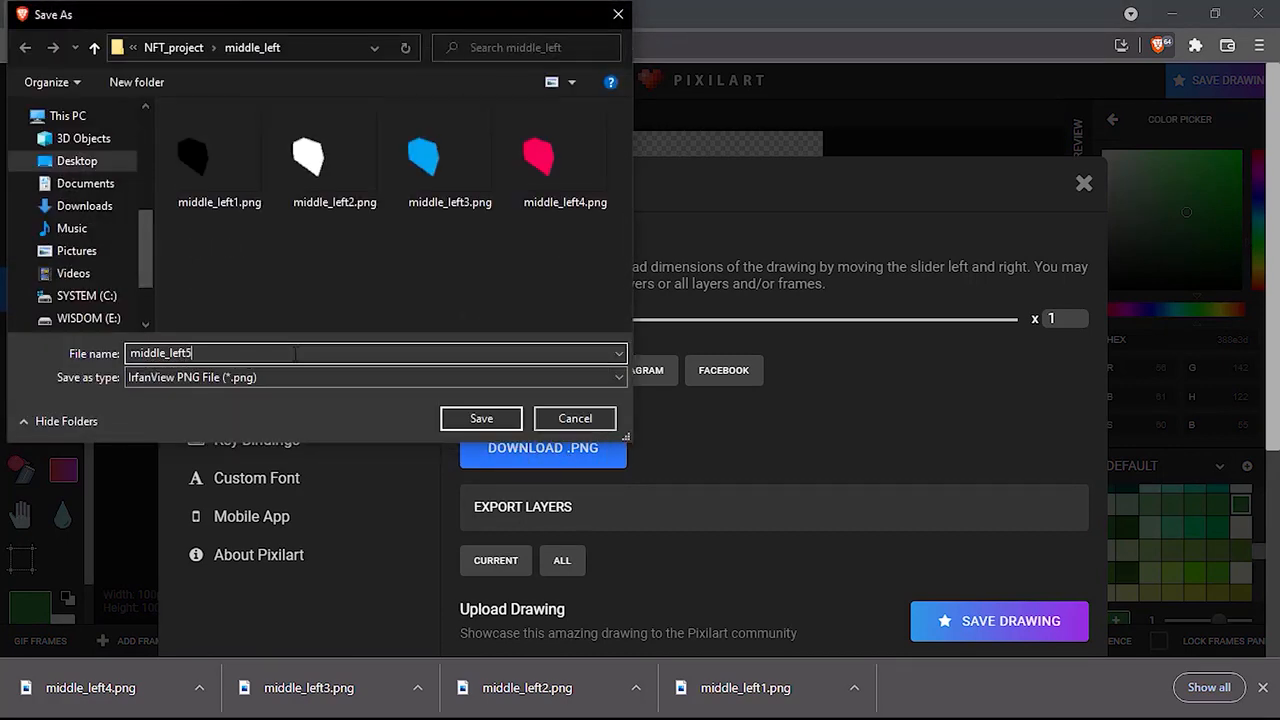
key("Return")
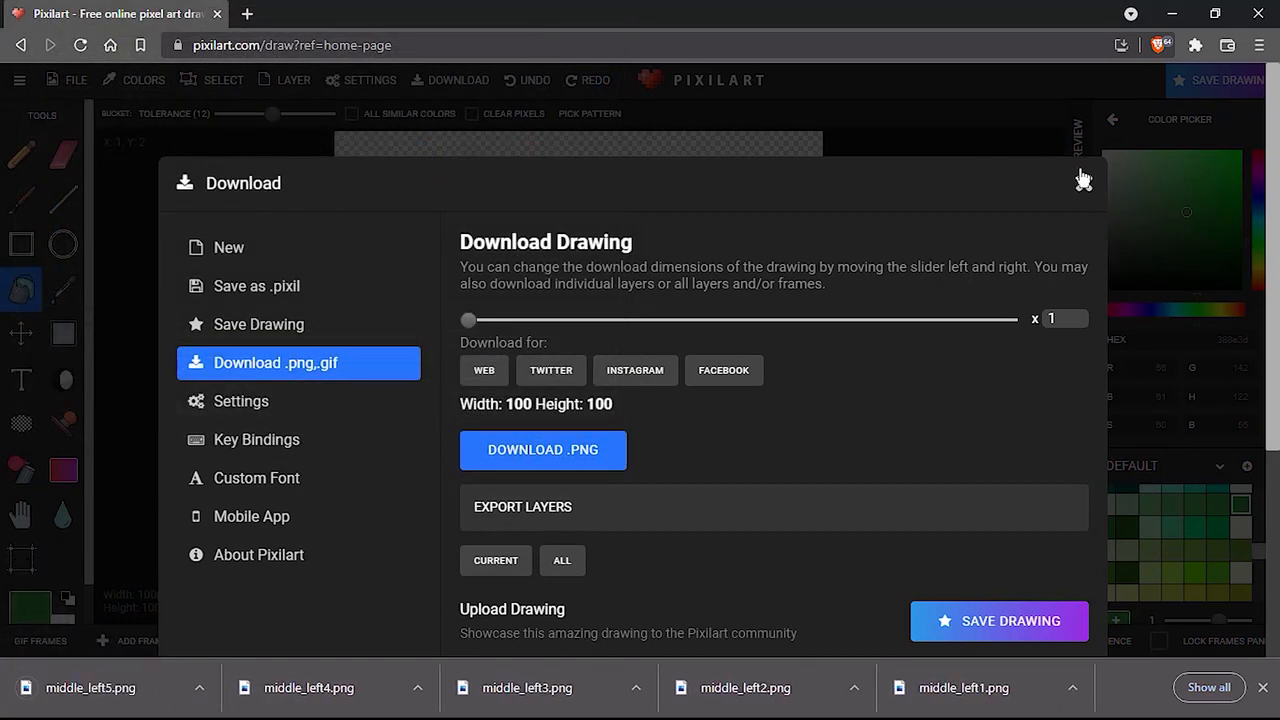
left_click(1084, 183)
Try orange (e64919) on the middle-left shape, and settle on dark brown (5d4037) as its fill.
scroll(1182, 557, "down", 3)
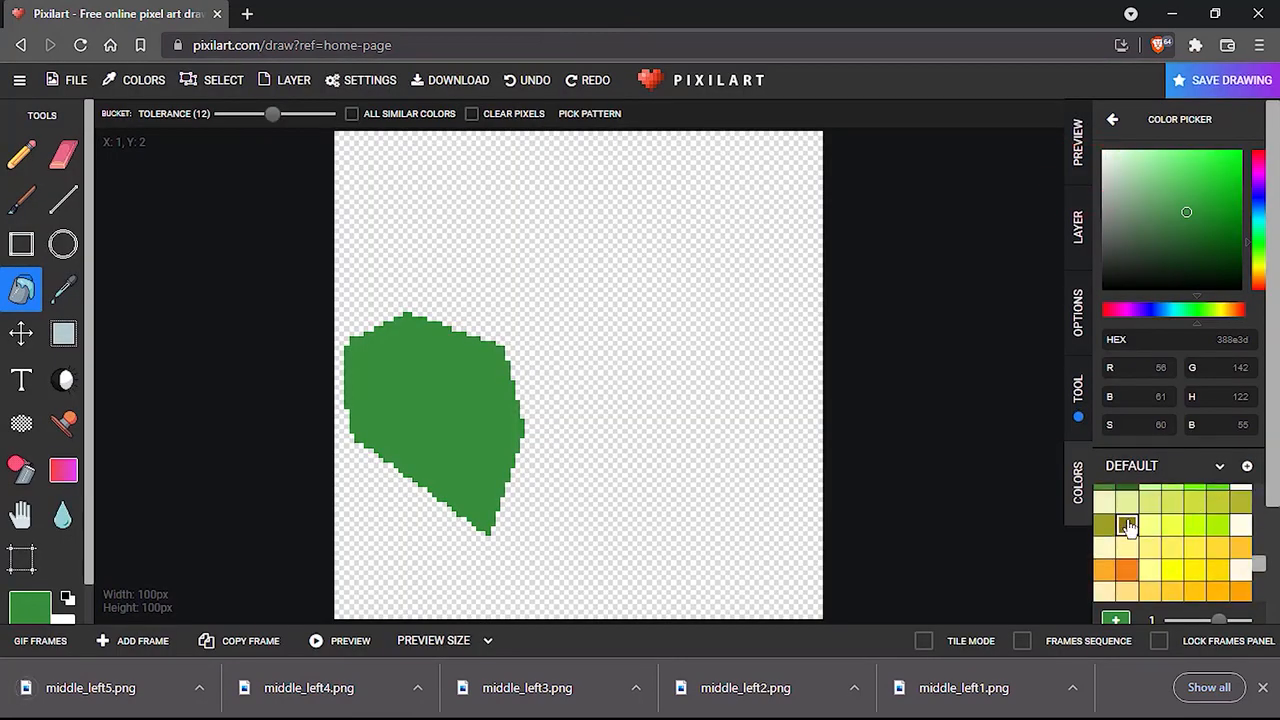
scroll(1127, 525, "down", 2)
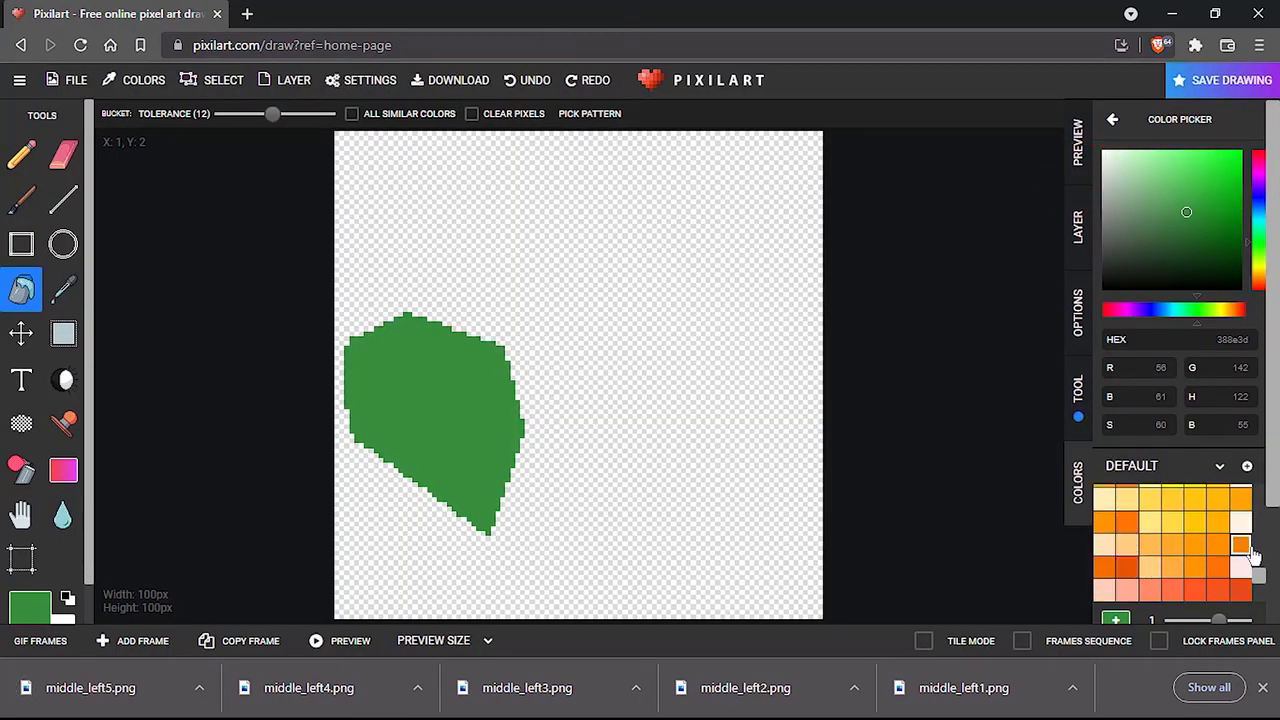
scroll(1253, 556, "down", 2)
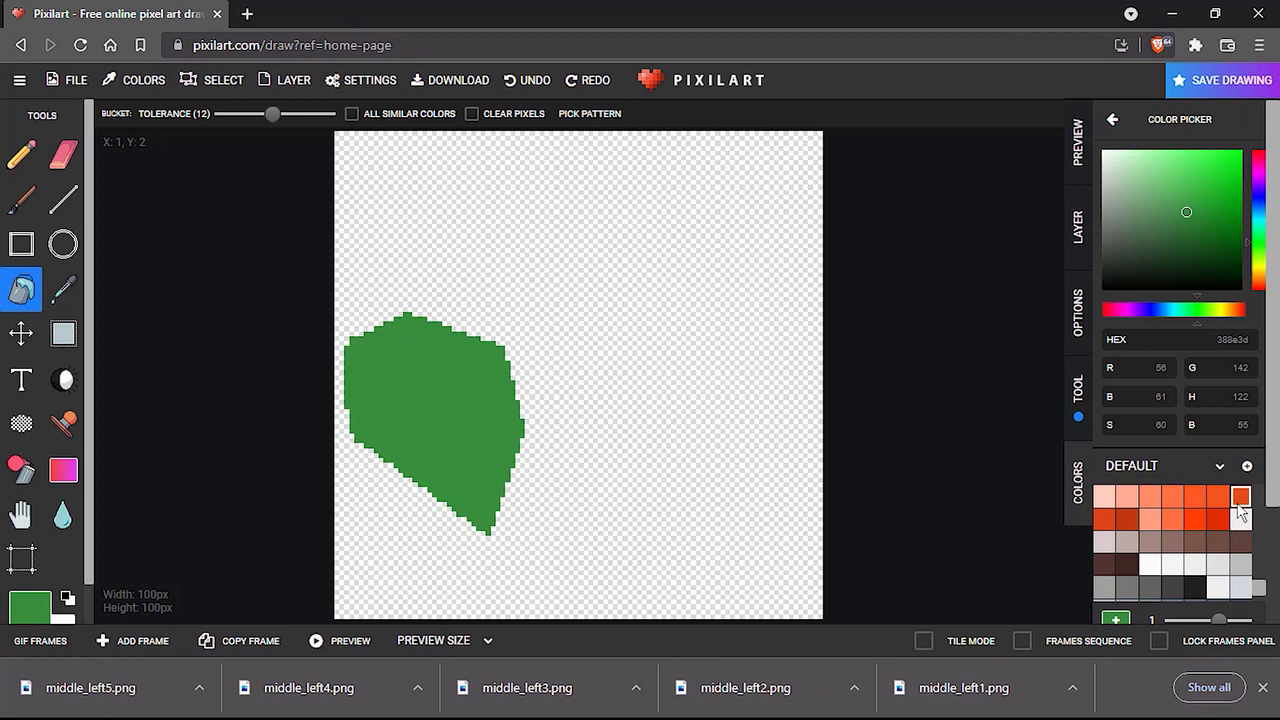
left_click(1239, 502)
left_click(441, 392)
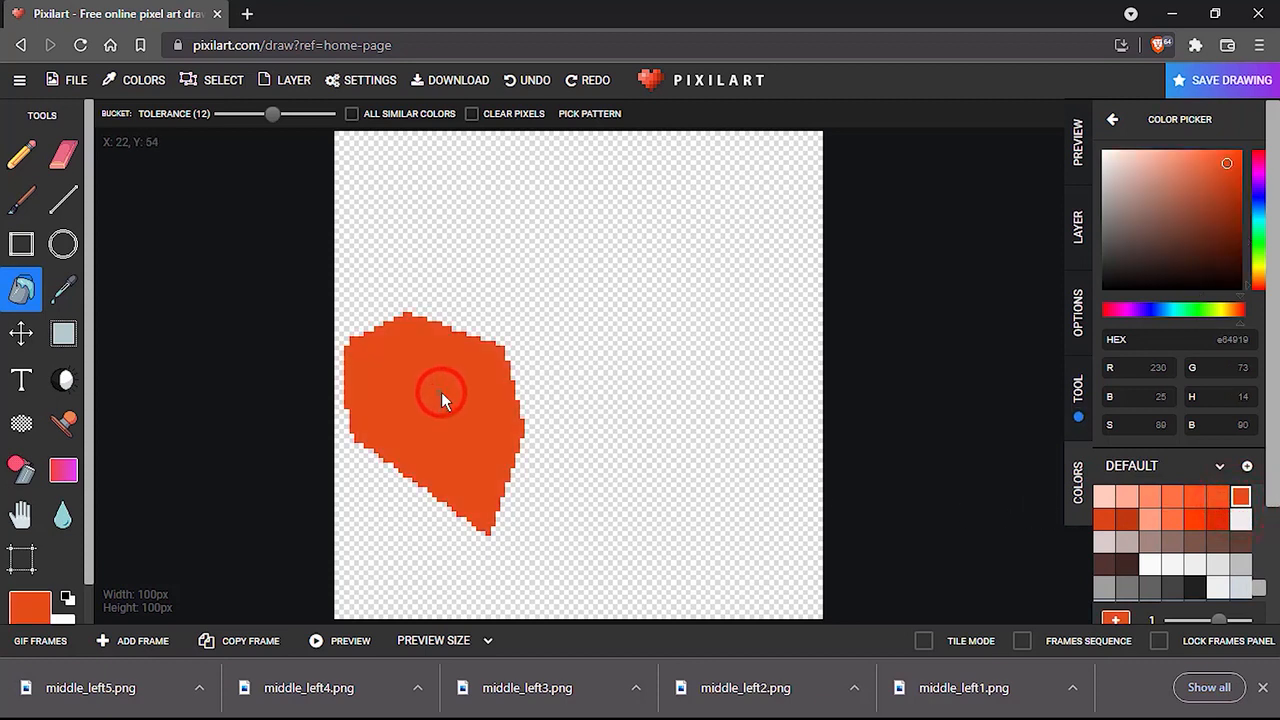
left_click(1240, 543)
left_click(444, 396)
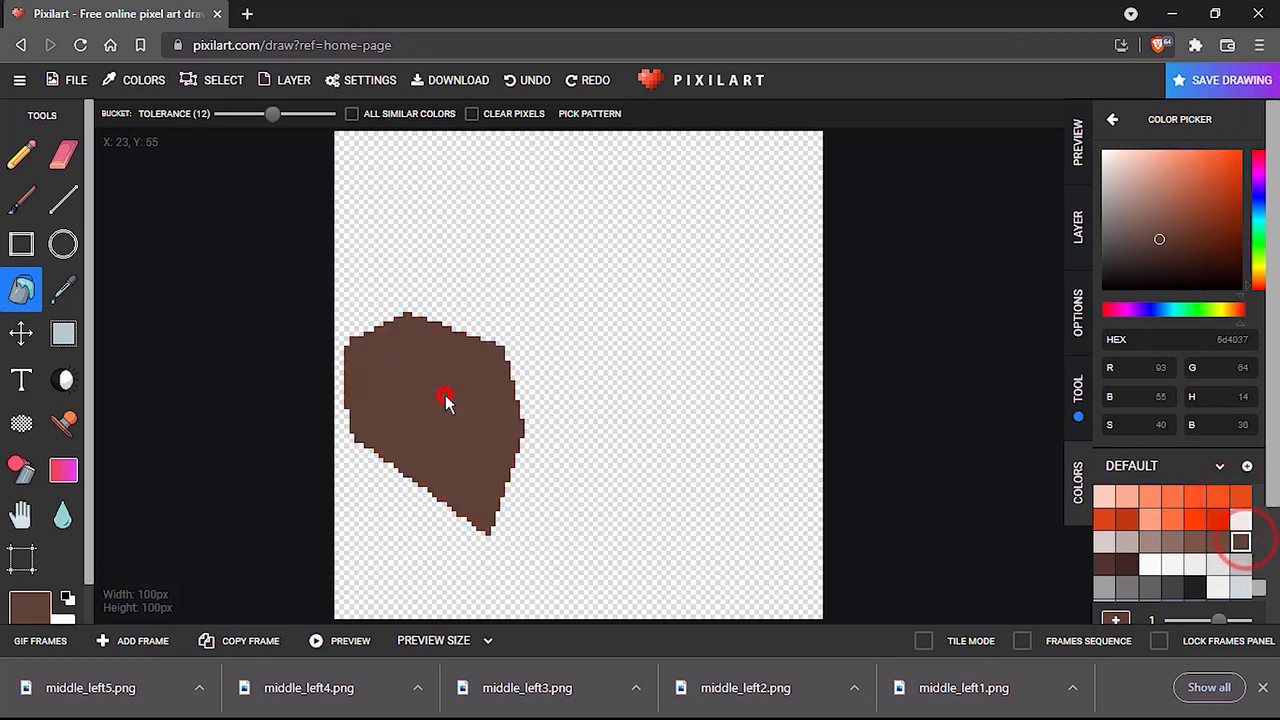
Download the brown shape as a PNG named middle_left6 in the middle_left folder and close the download window.
left_click(76, 82)
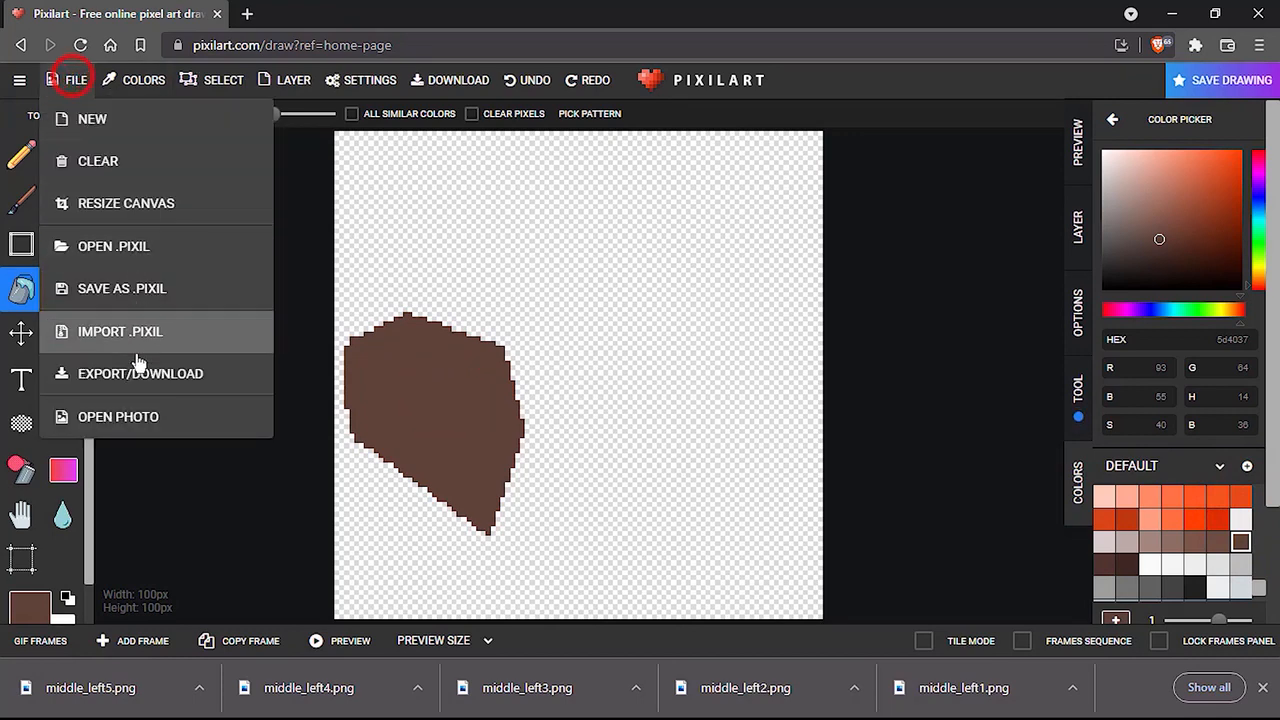
left_click(135, 370)
left_click(505, 443)
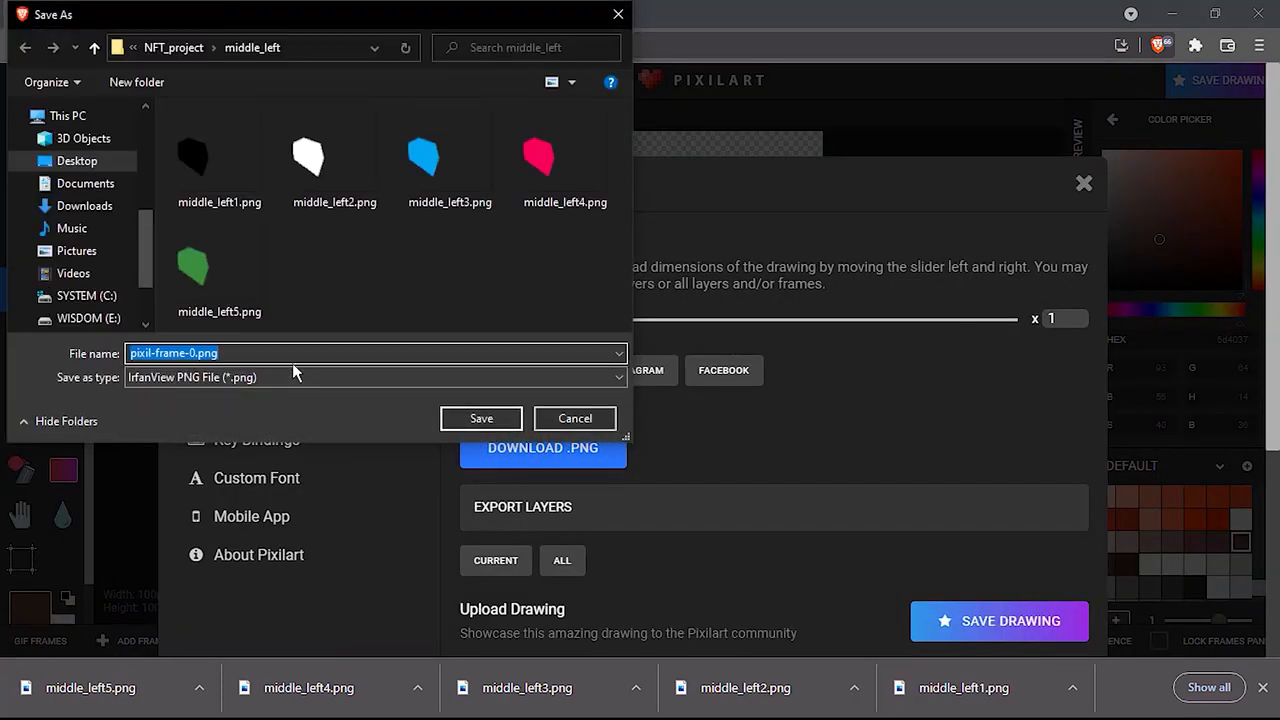
type("middle_left6")
key("Return")
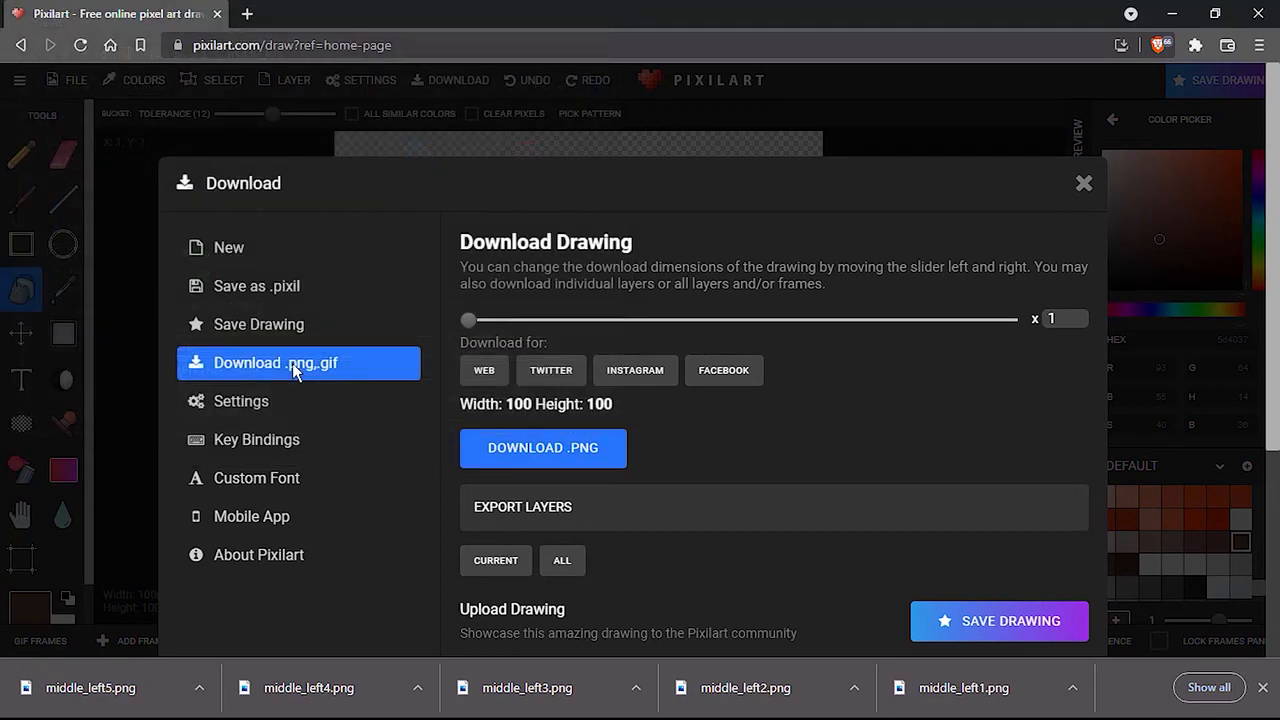
left_click(1084, 183)
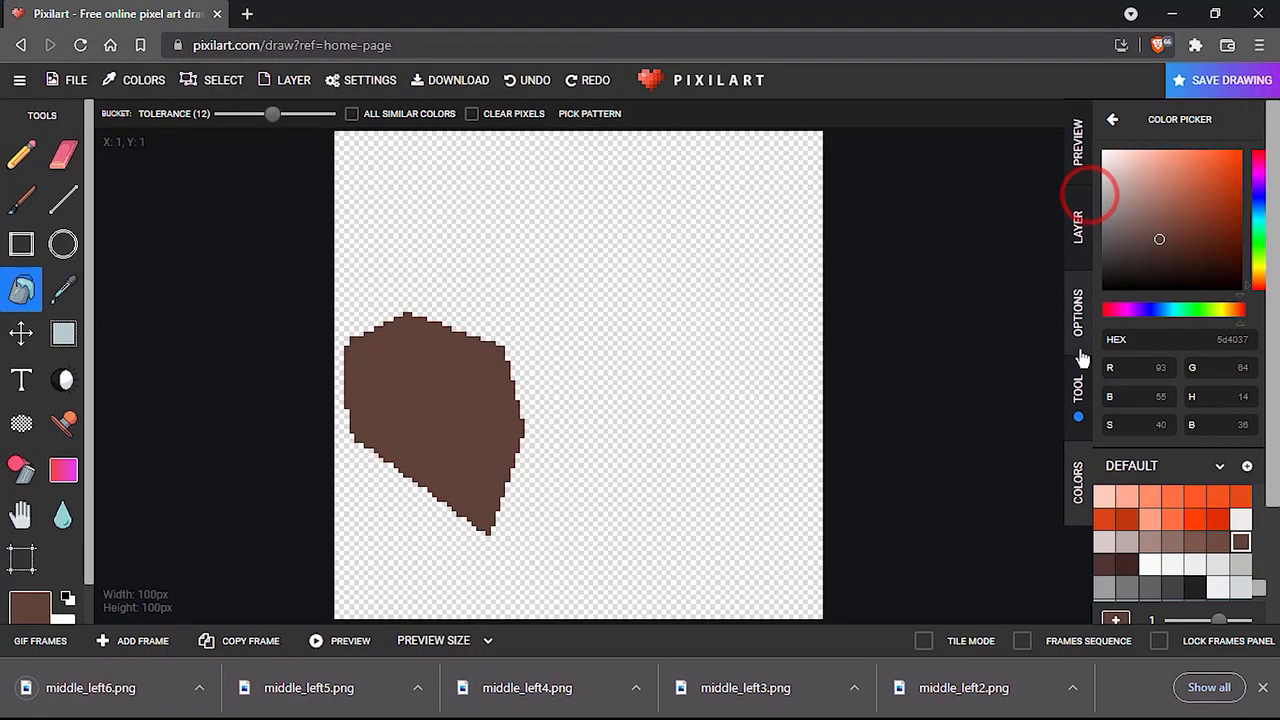
Show the top-right outline layer, hide the middle-left layer, and make the top-right layer active.
left_click(1090, 148)
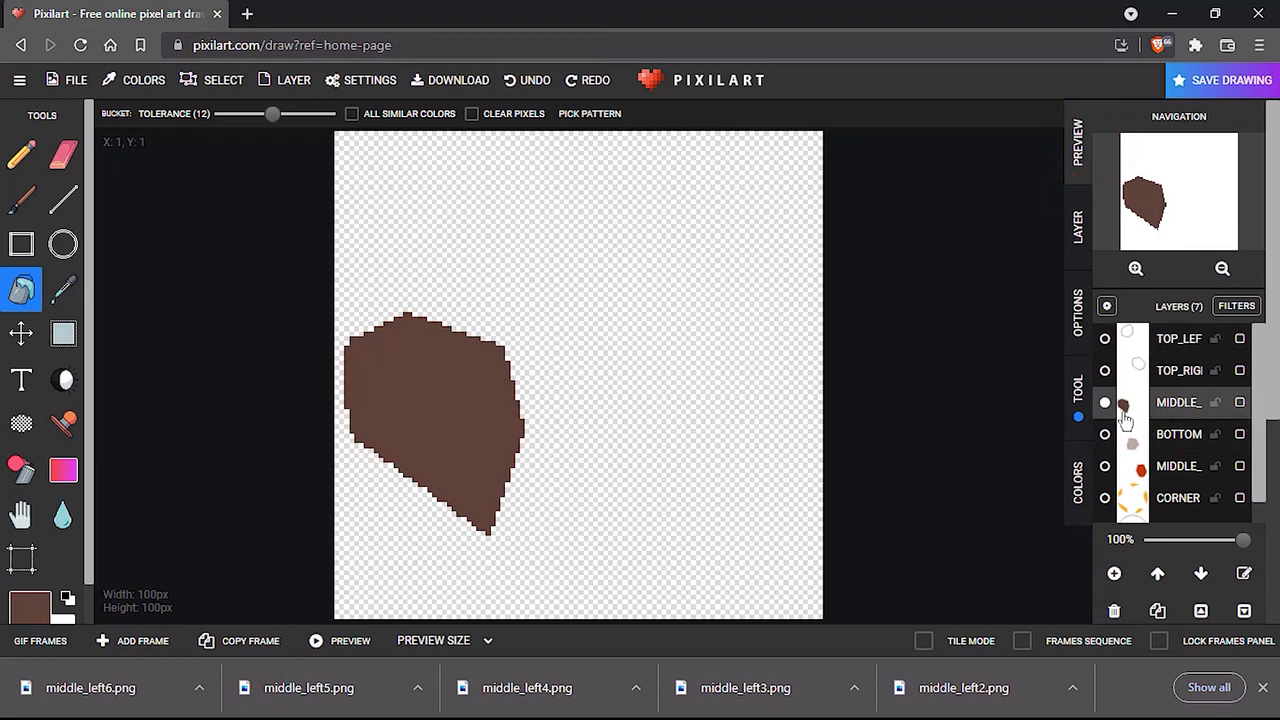
left_click(1105, 371)
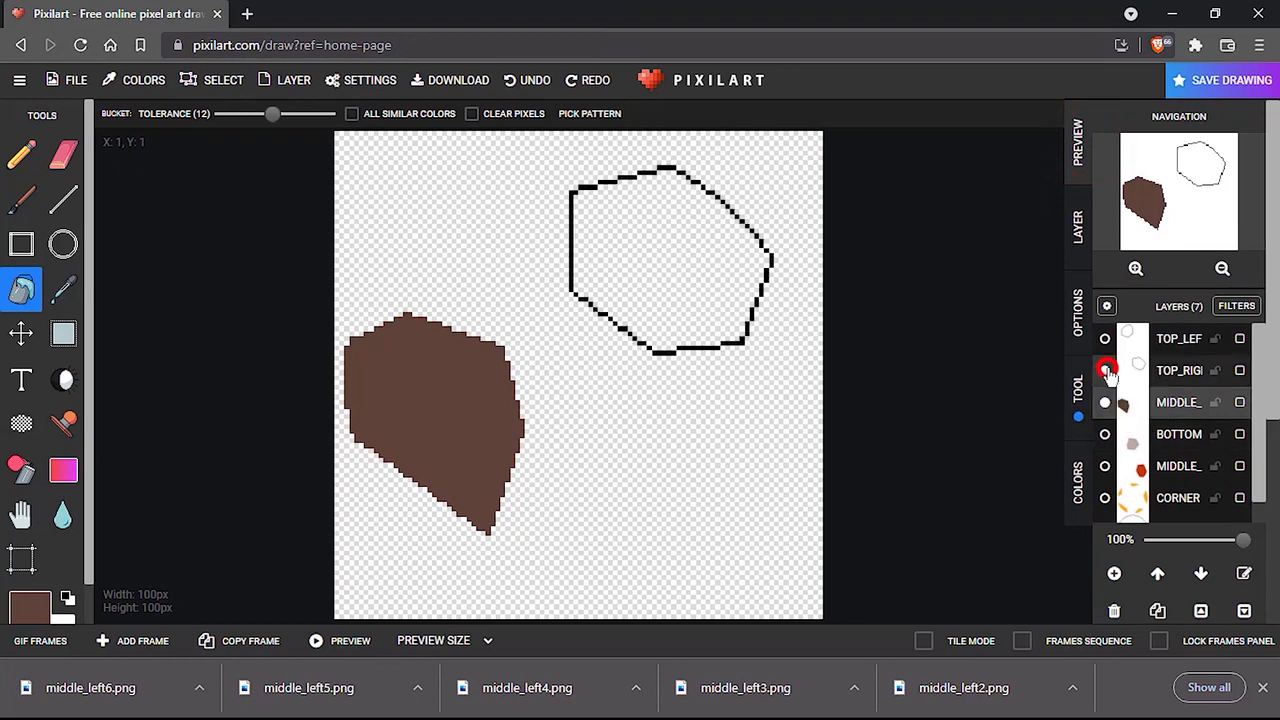
left_click(1105, 402)
left_click(1168, 371)
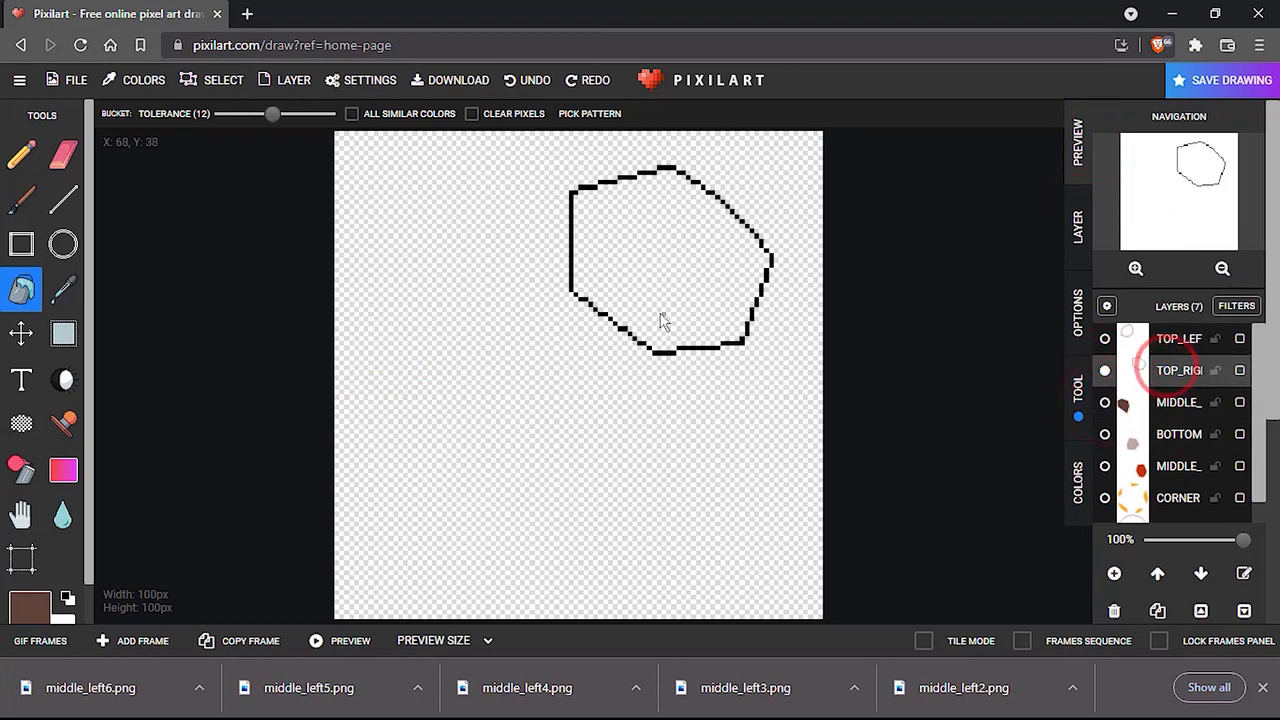
Fill the inside of the top-right outline with black (000000).
left_click(644, 256)
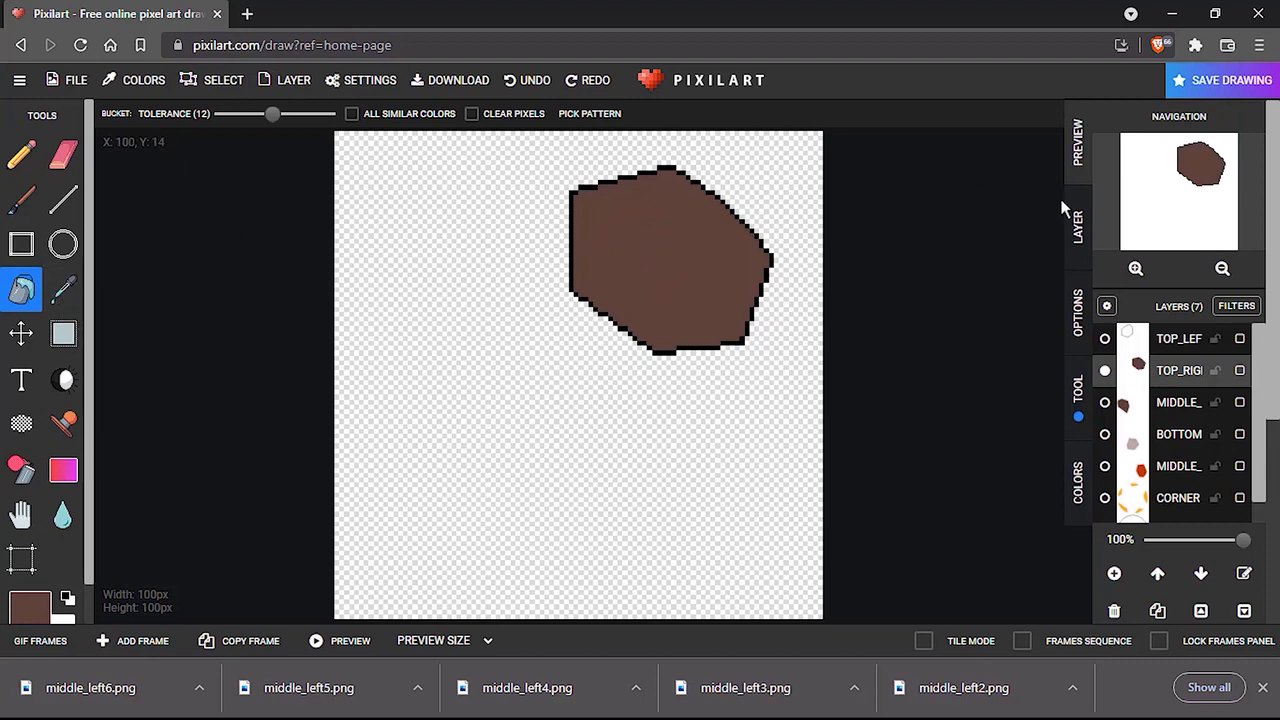
left_click(1079, 484)
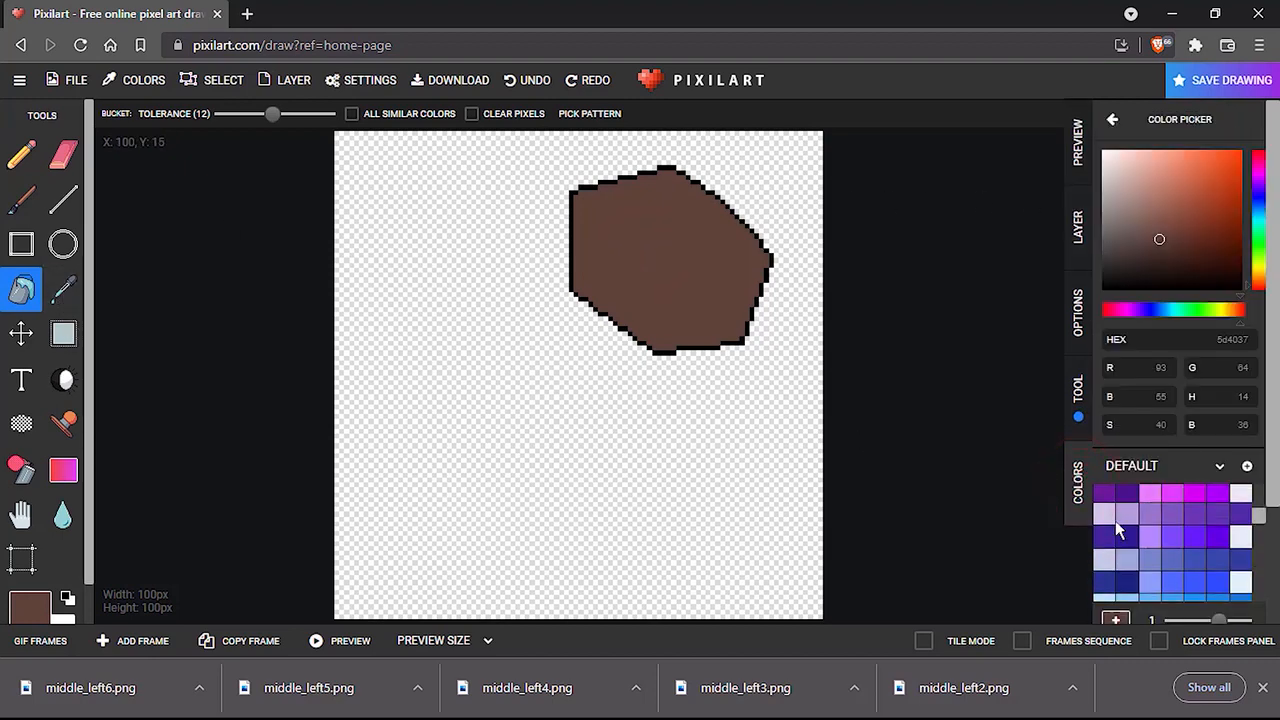
left_click(1104, 495)
left_click(615, 231)
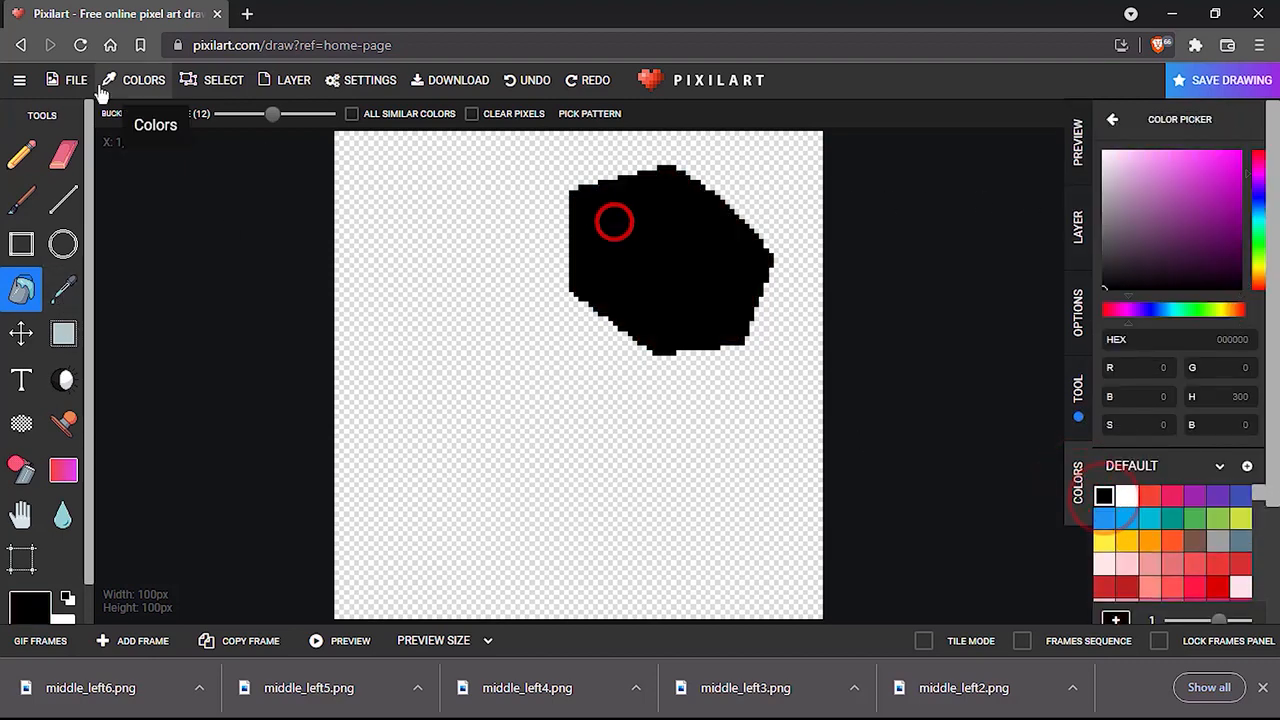
Download the black shape as a PNG named top_right1 in the NFT_project top_right folder and close the download window.
left_click(66, 80)
left_click(141, 376)
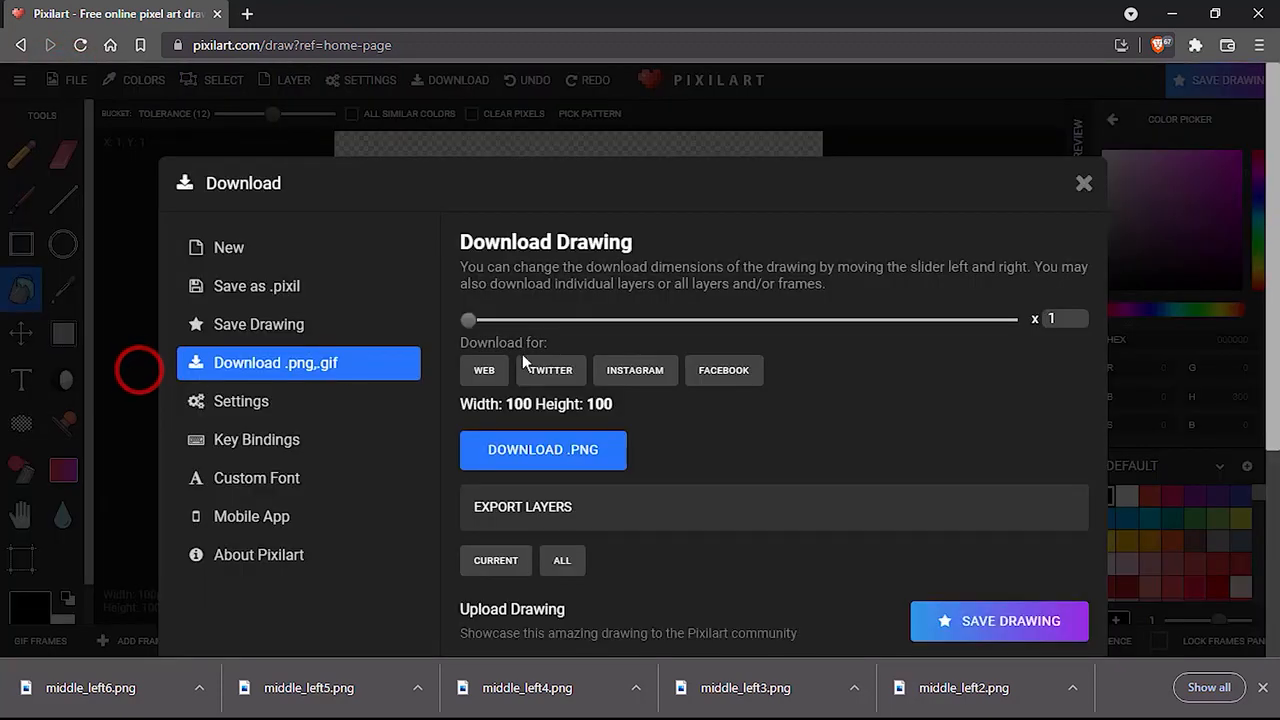
left_click(526, 448)
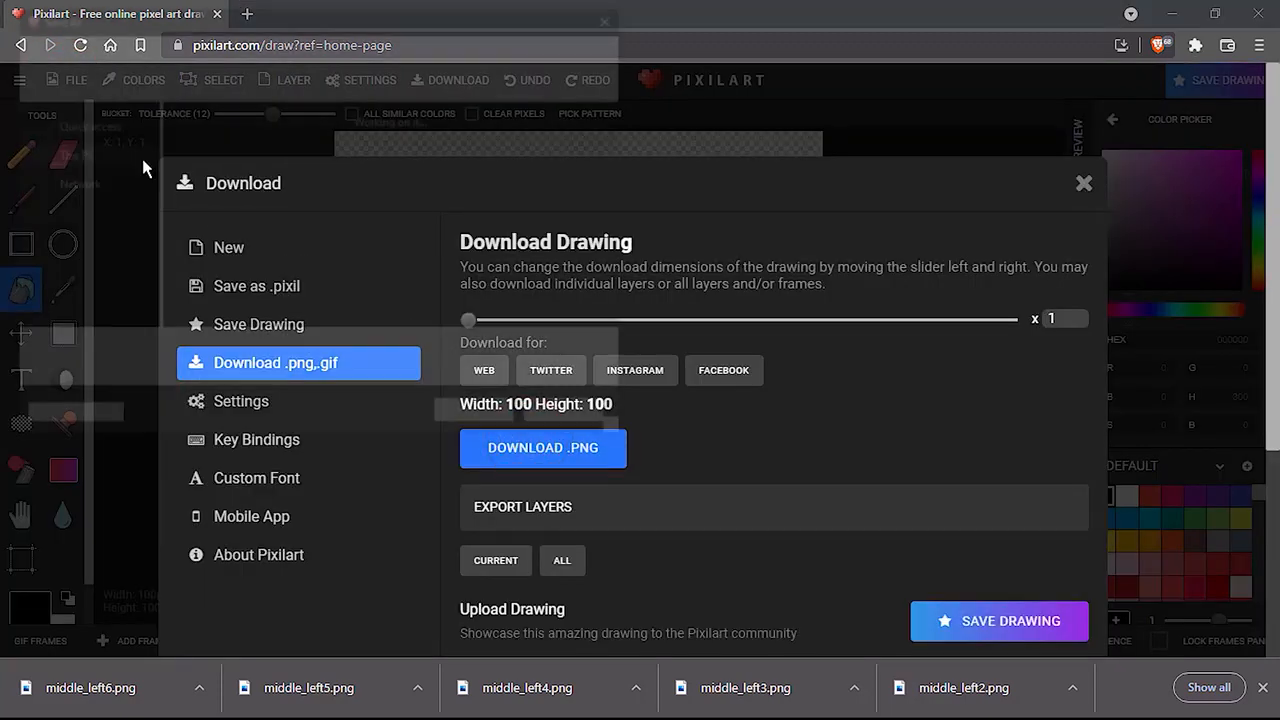
left_click(94, 48)
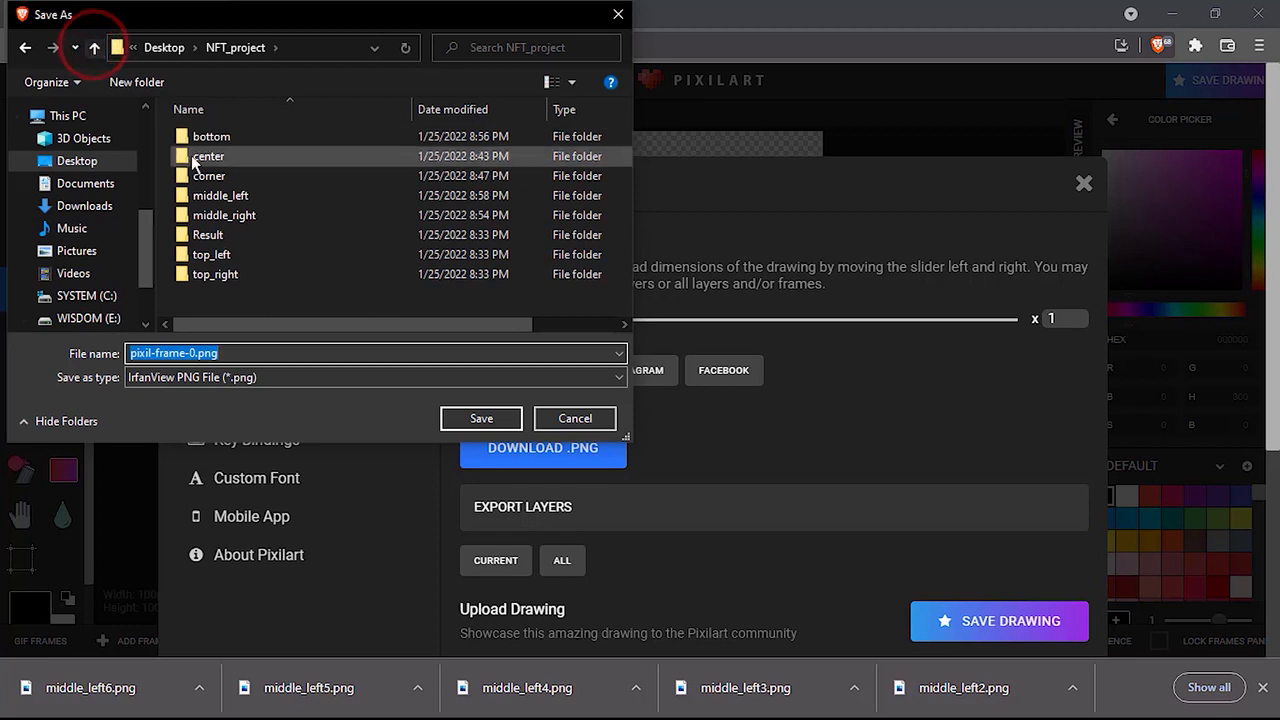
double_click(236, 279)
double_click(237, 352)
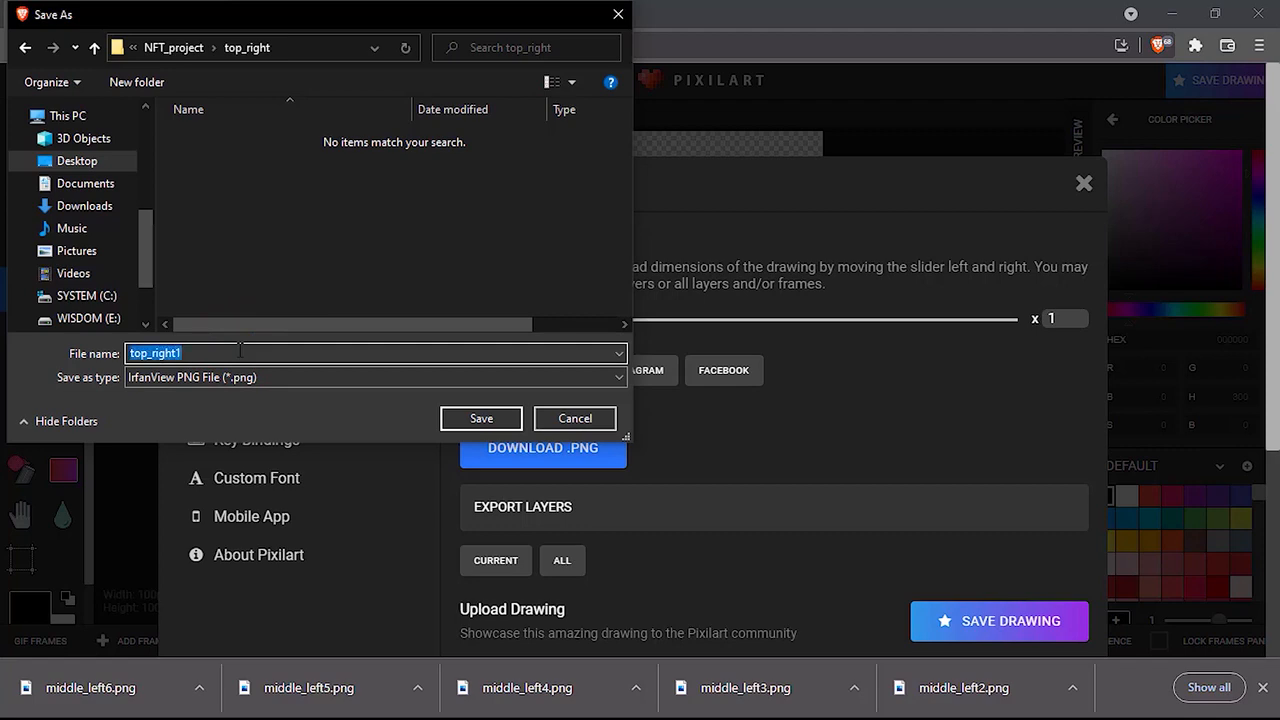
key("Return")
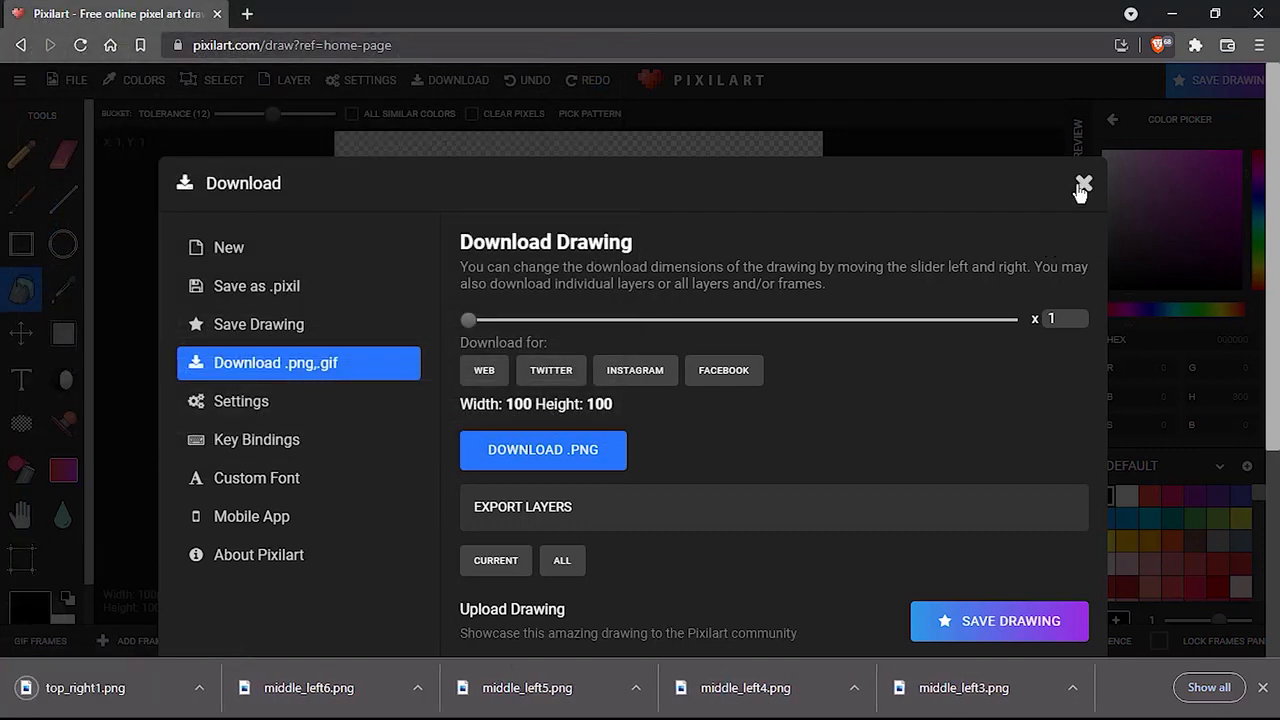
left_click(1082, 186)
Fill the top-right shape with white (ffffff) and download it as a PNG named top_right2 in the top_right folder.
left_click(1126, 495)
left_click(626, 234)
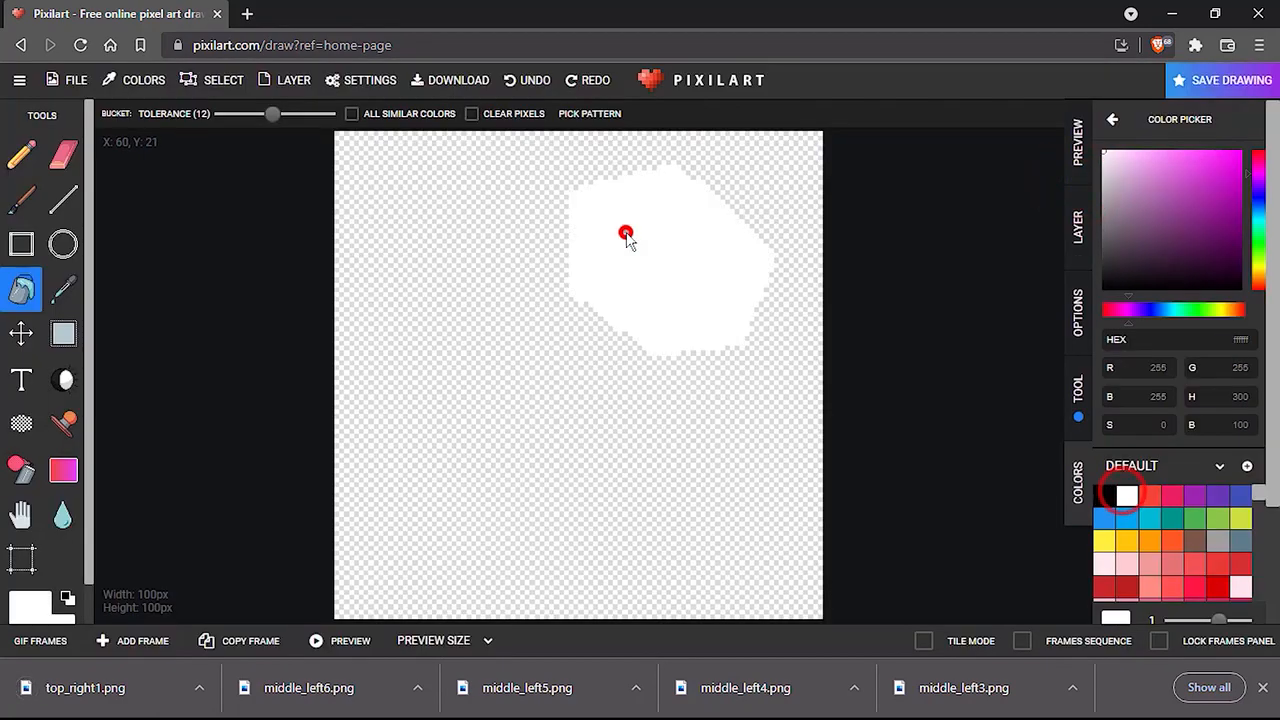
left_click(75, 80)
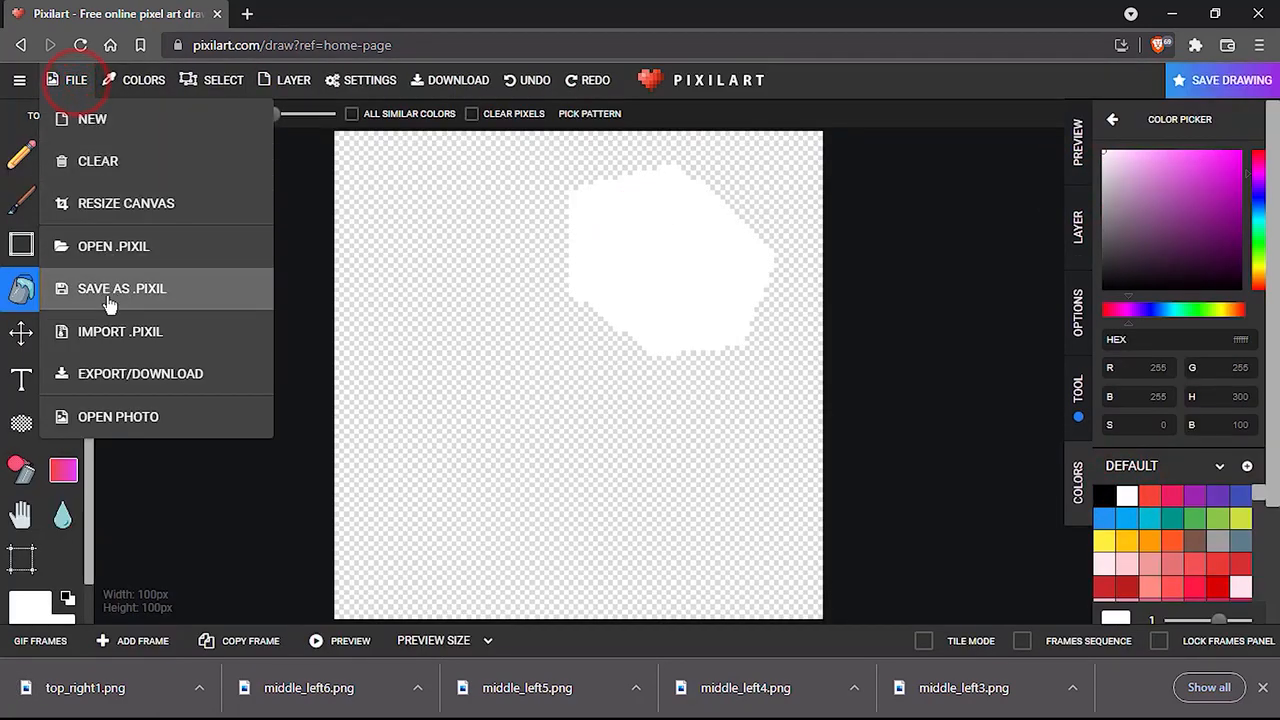
left_click(114, 375)
left_click(513, 448)
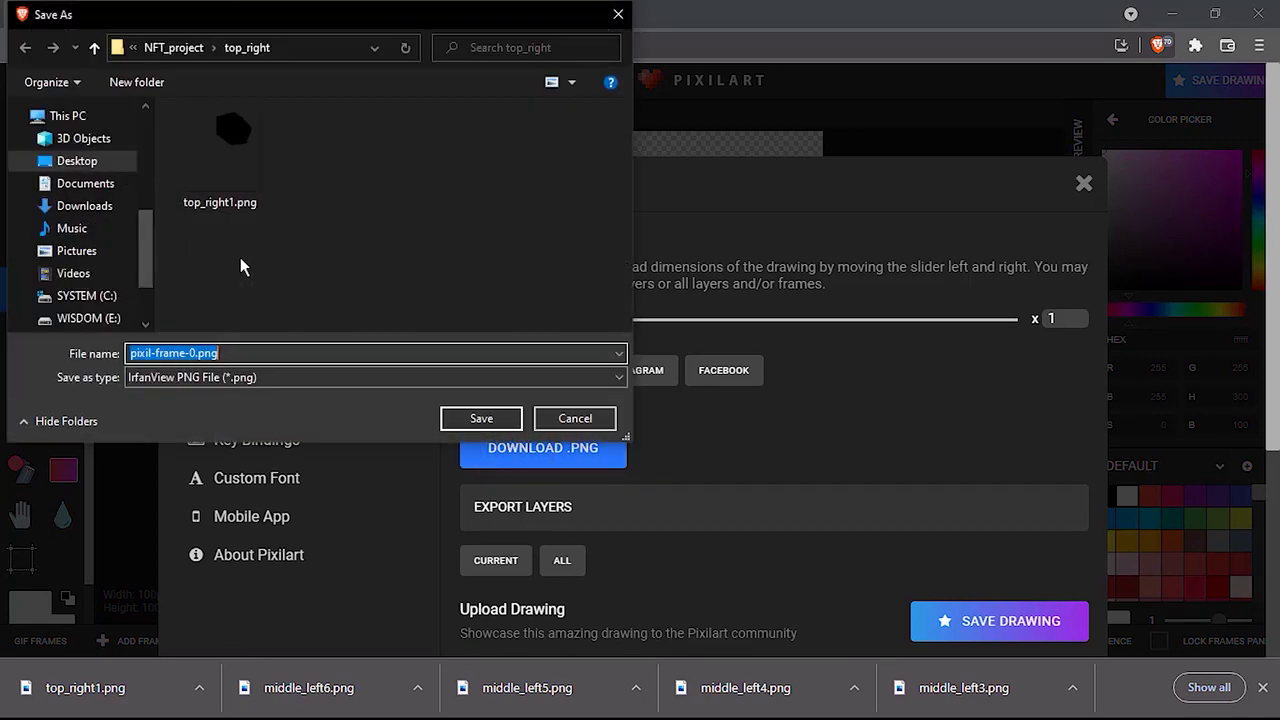
type("top_right1")
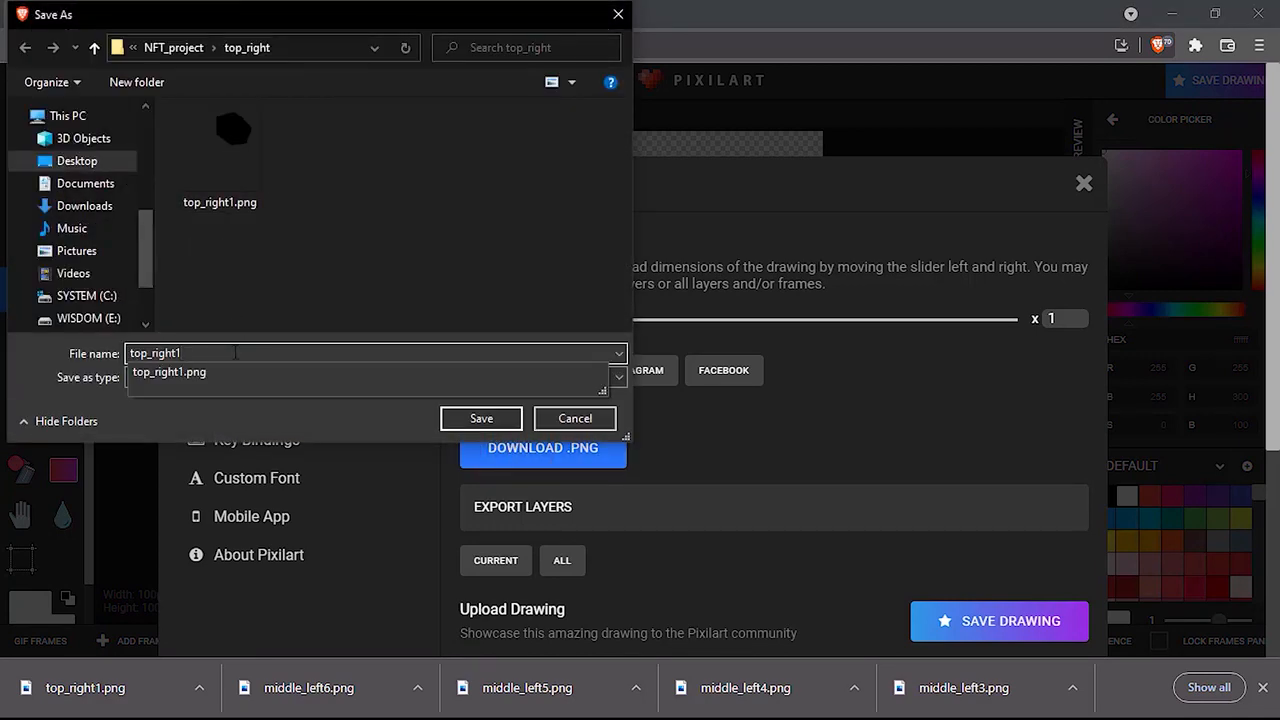
type("2")
key("Return")
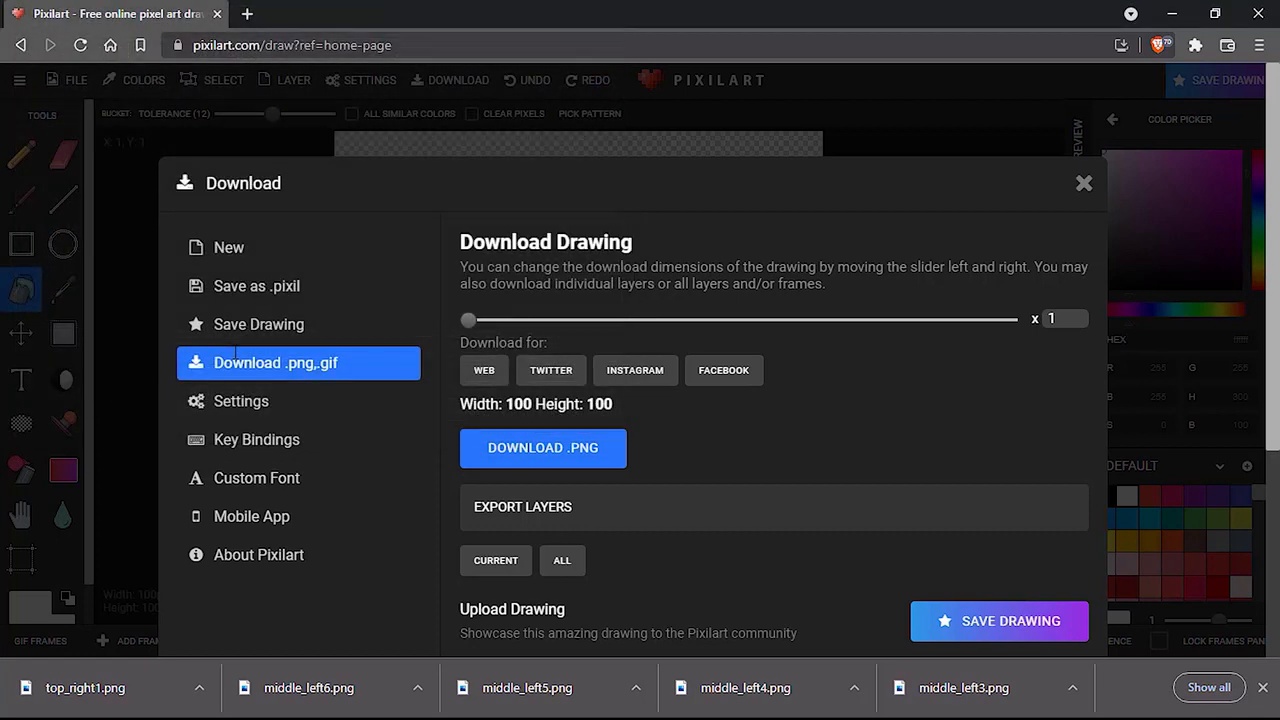
left_click(1081, 188)
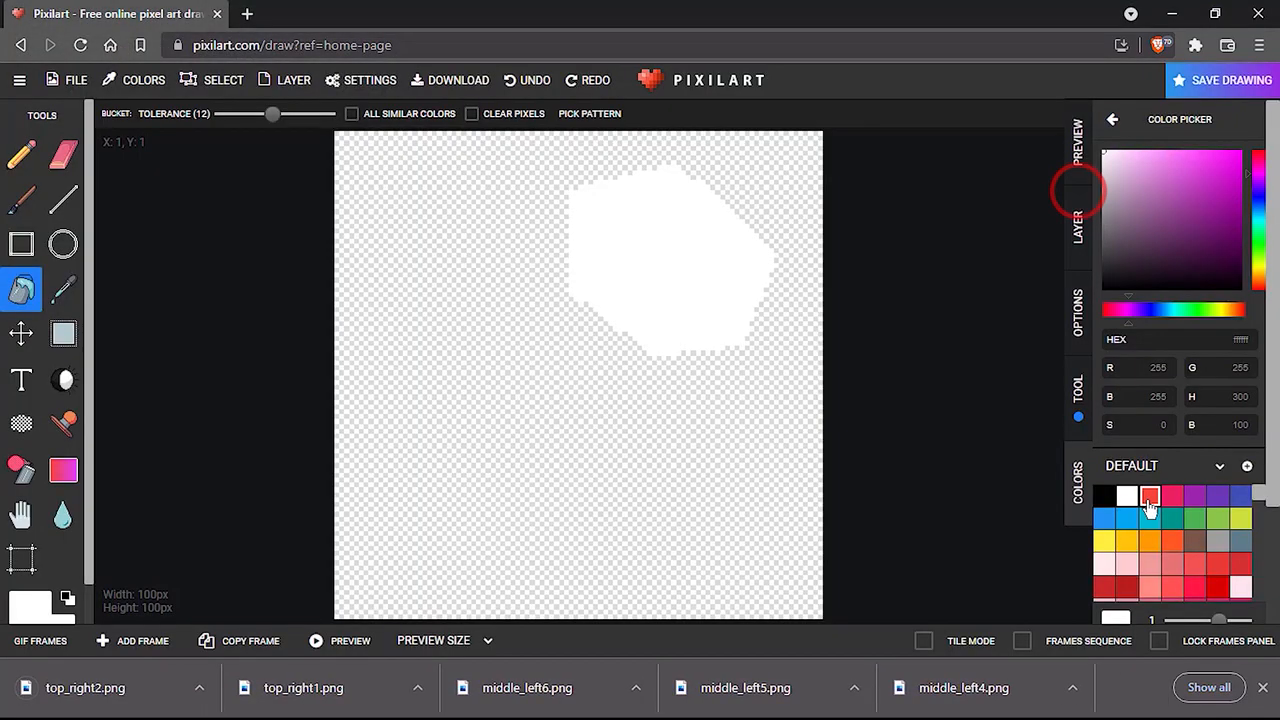
Fill the top-right shape with blue (536cfe).
scroll(1190, 538, "down", 1)
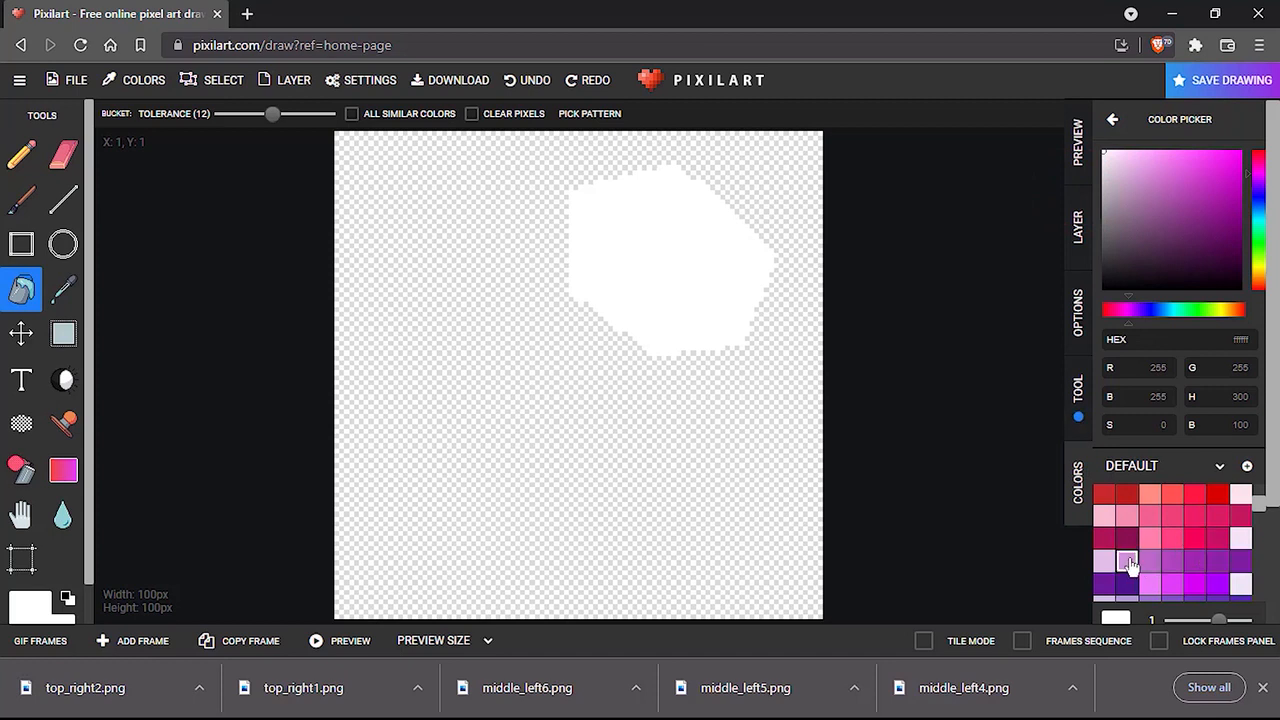
scroll(1222, 562, "down", 1)
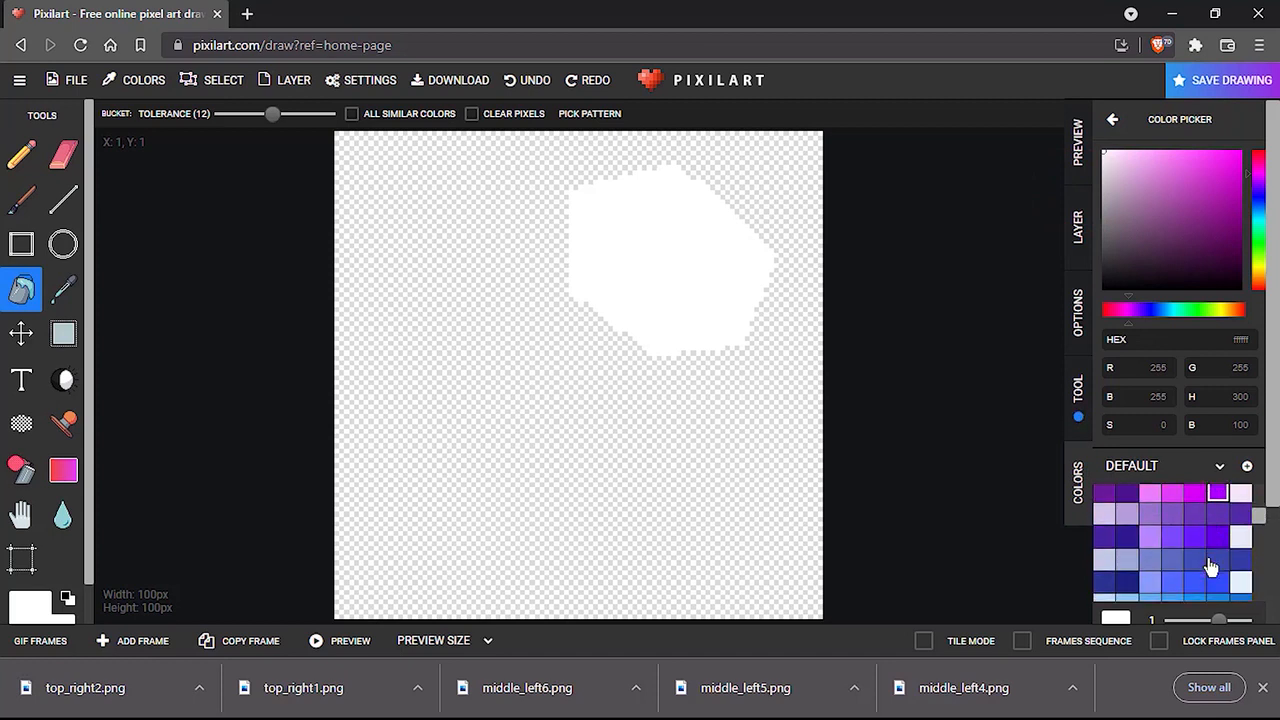
left_click(1174, 581)
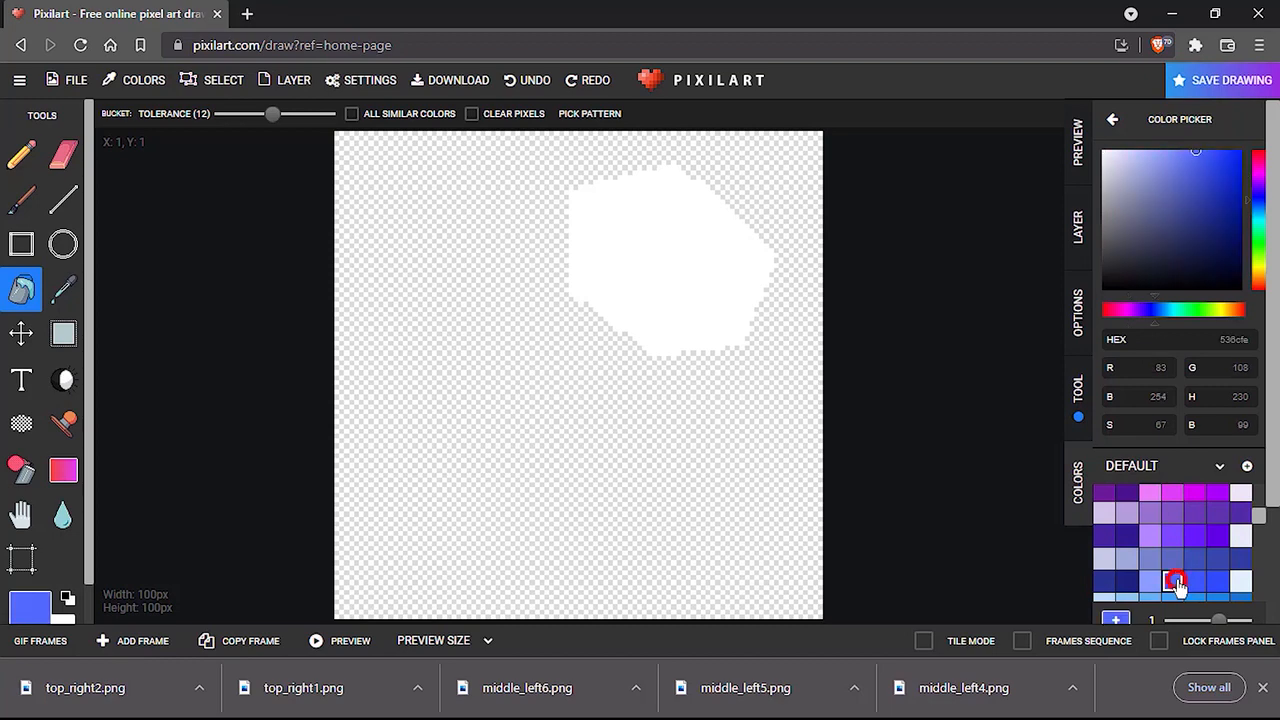
left_click(683, 281)
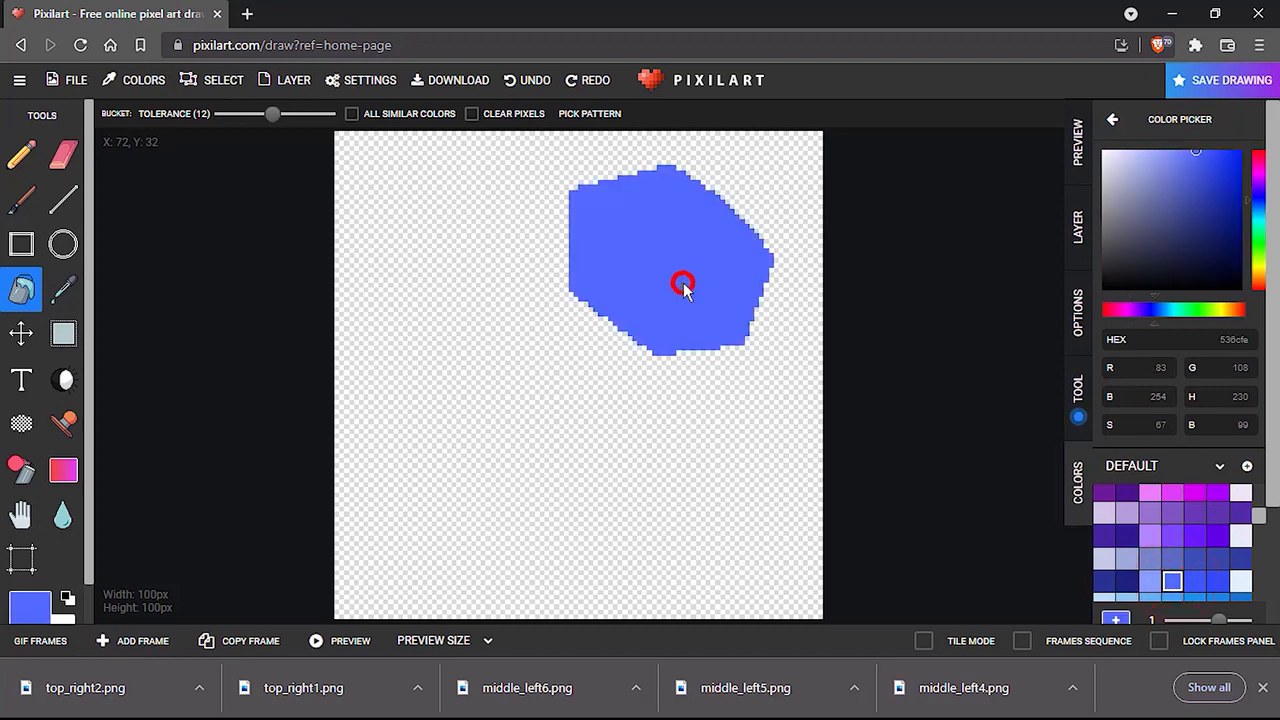
Download the blue shape as a PNG named top_right3 in the top_right folder and close the download window.
left_click(48, 80)
left_click(123, 376)
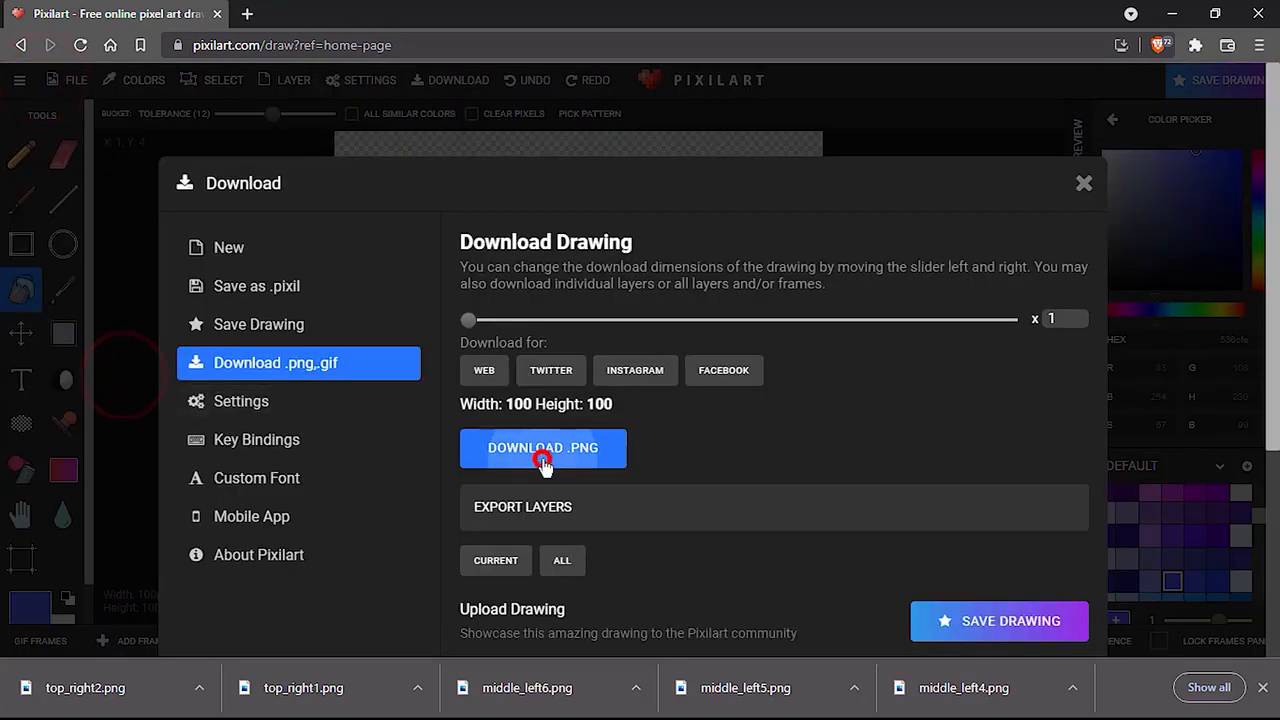
left_click(583, 455)
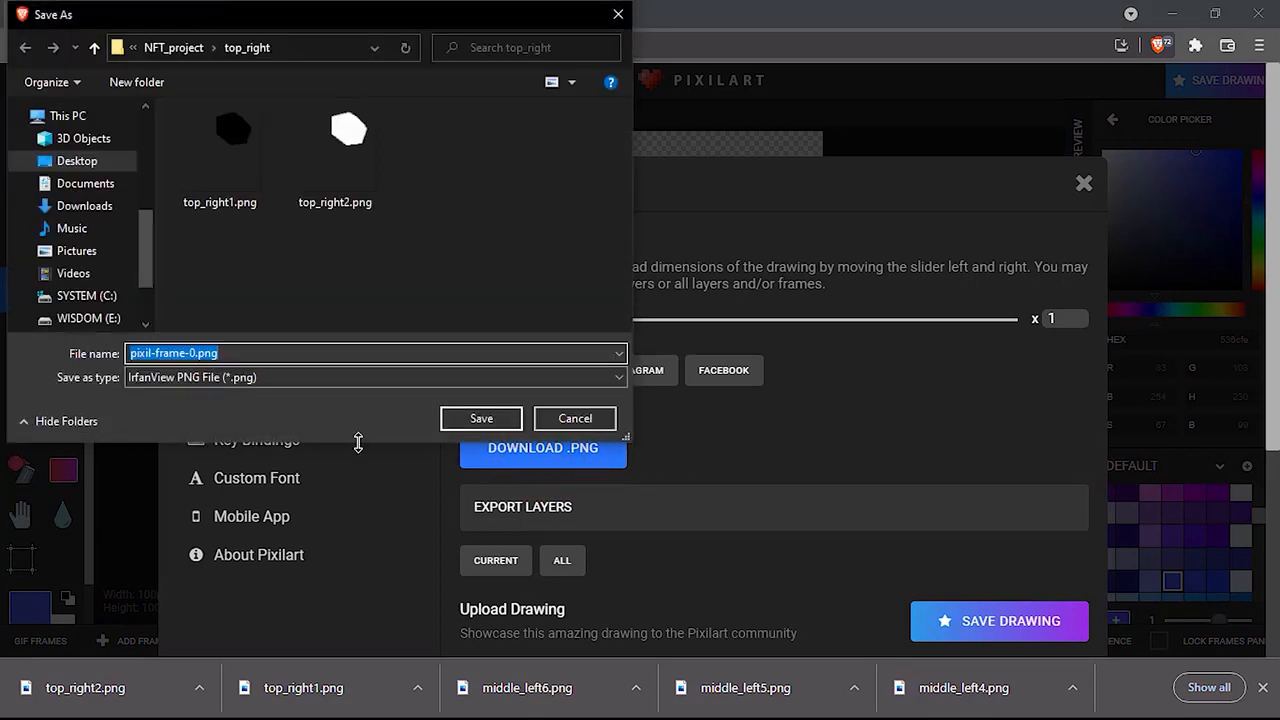
type("top_right1")
type("3")
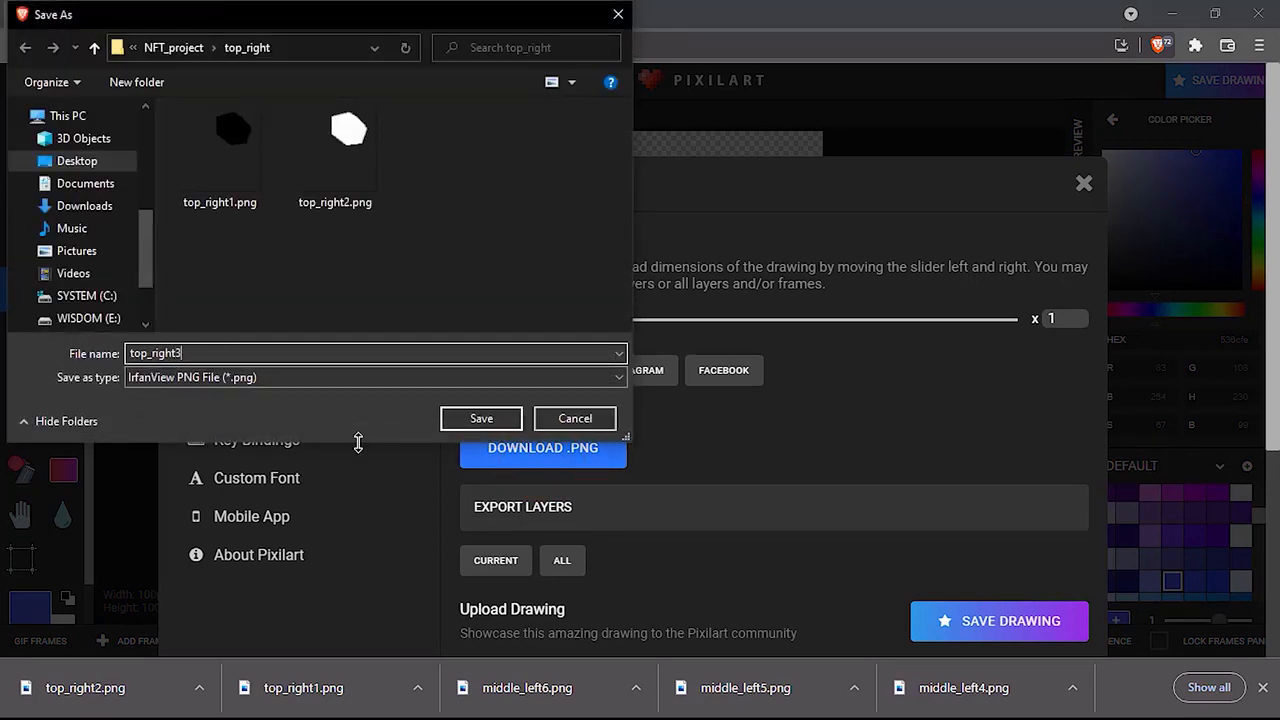
key("Return")
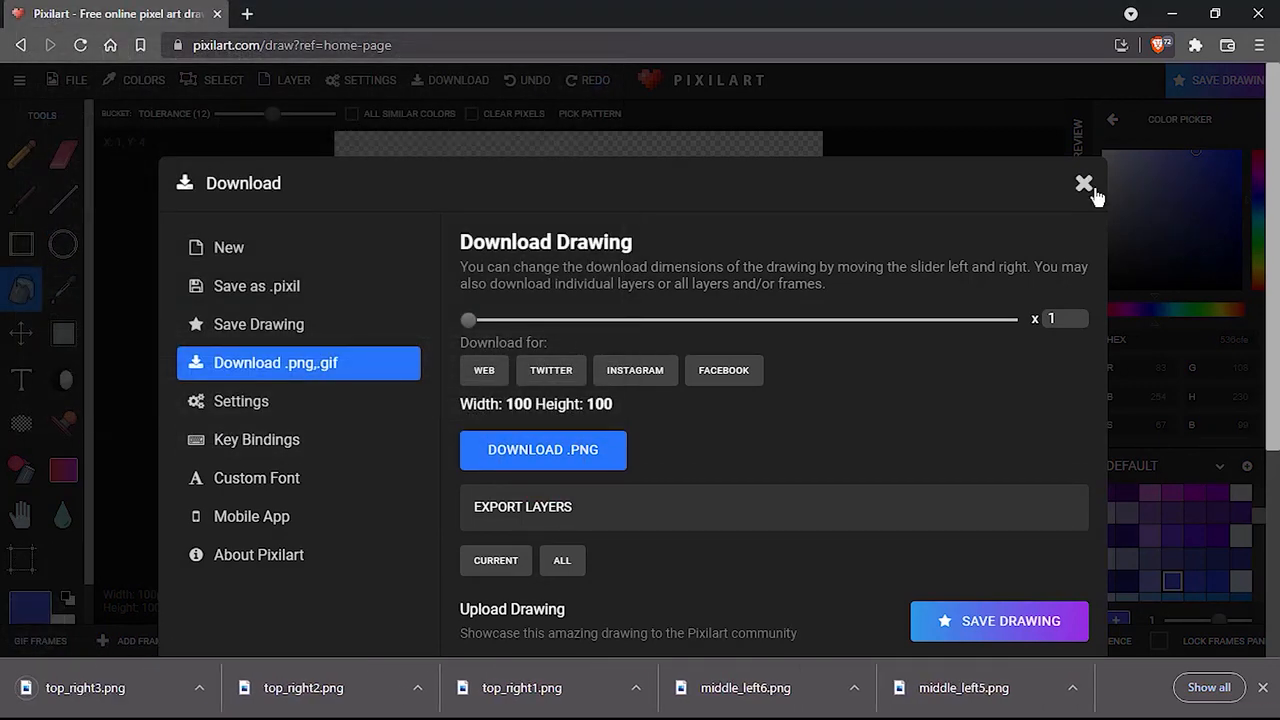
left_click(1090, 187)
Fill the top-right shape with teal (009687).
scroll(1184, 545, "down", 4)
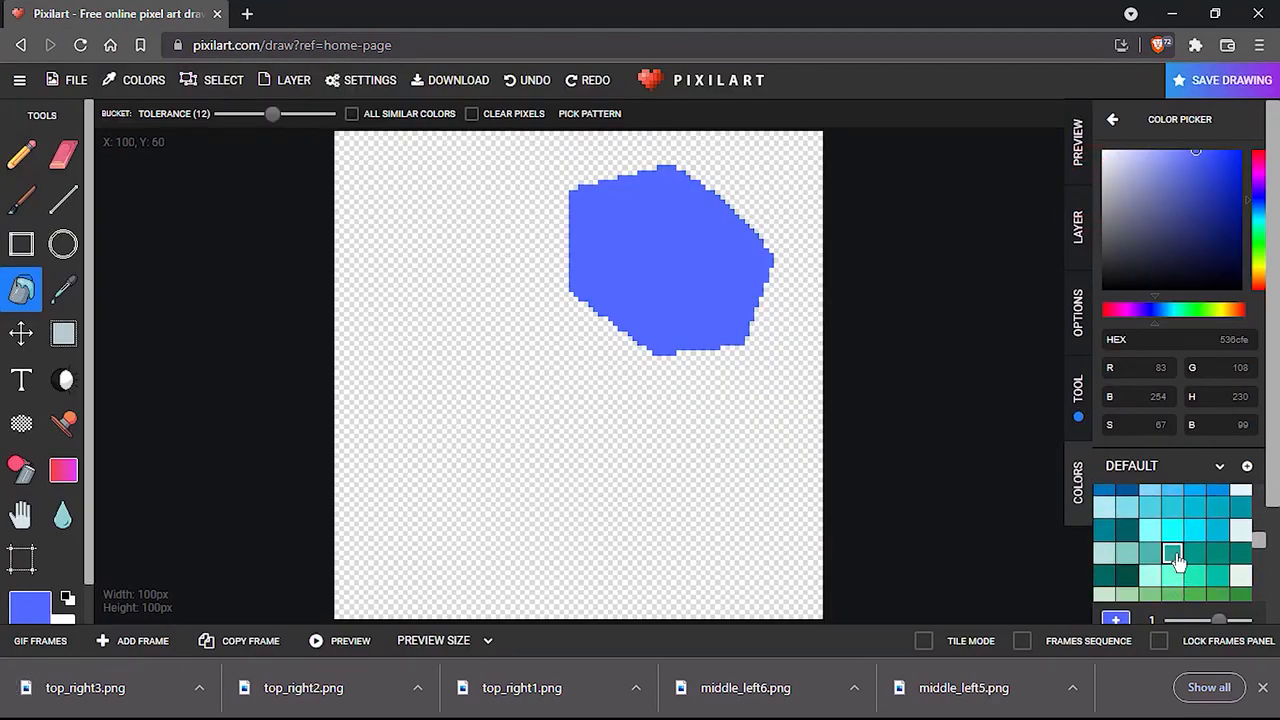
left_click(1176, 558)
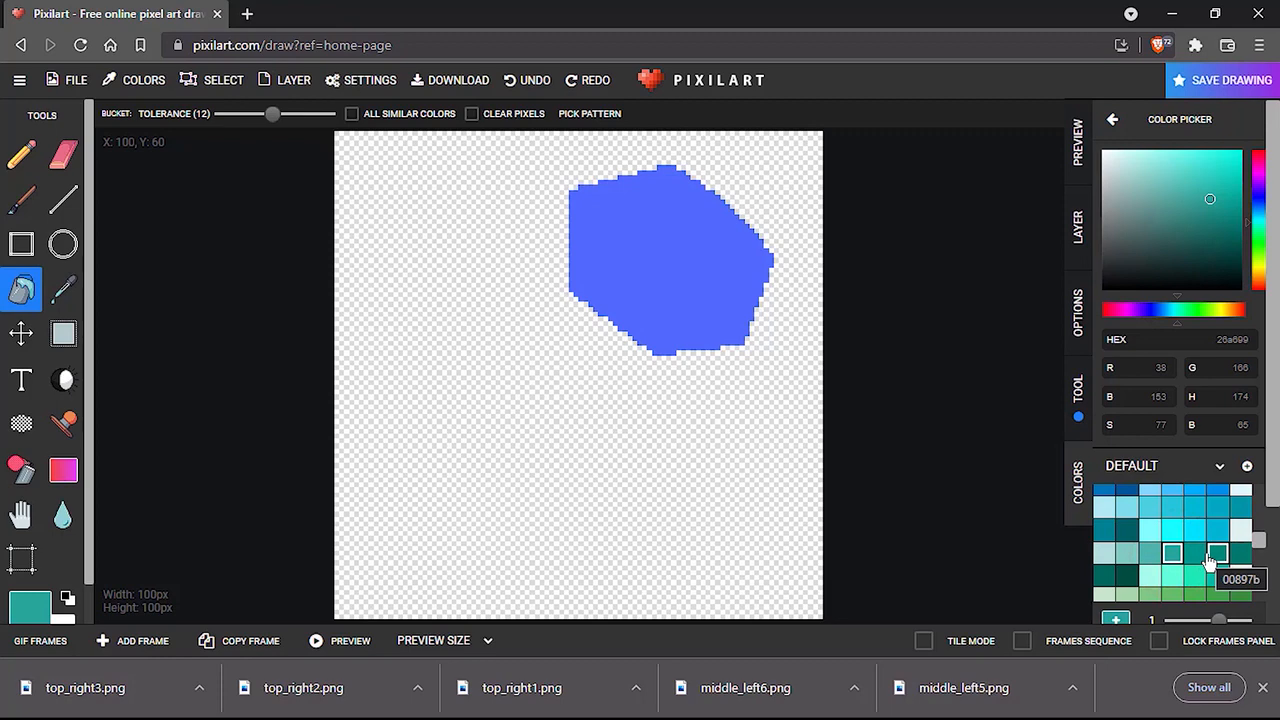
left_click(590, 275)
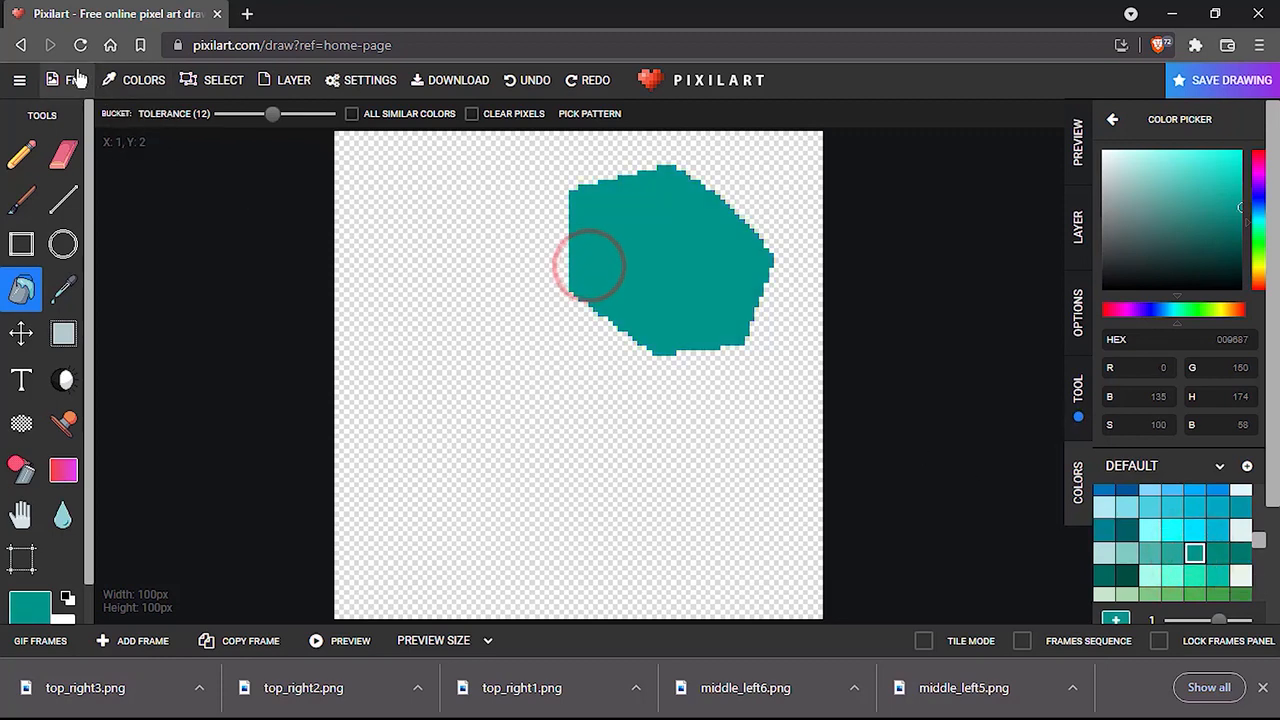
Download the teal shape as a PNG named top_right4 in the top_right folder and close the download window.
left_click(66, 78)
left_click(138, 390)
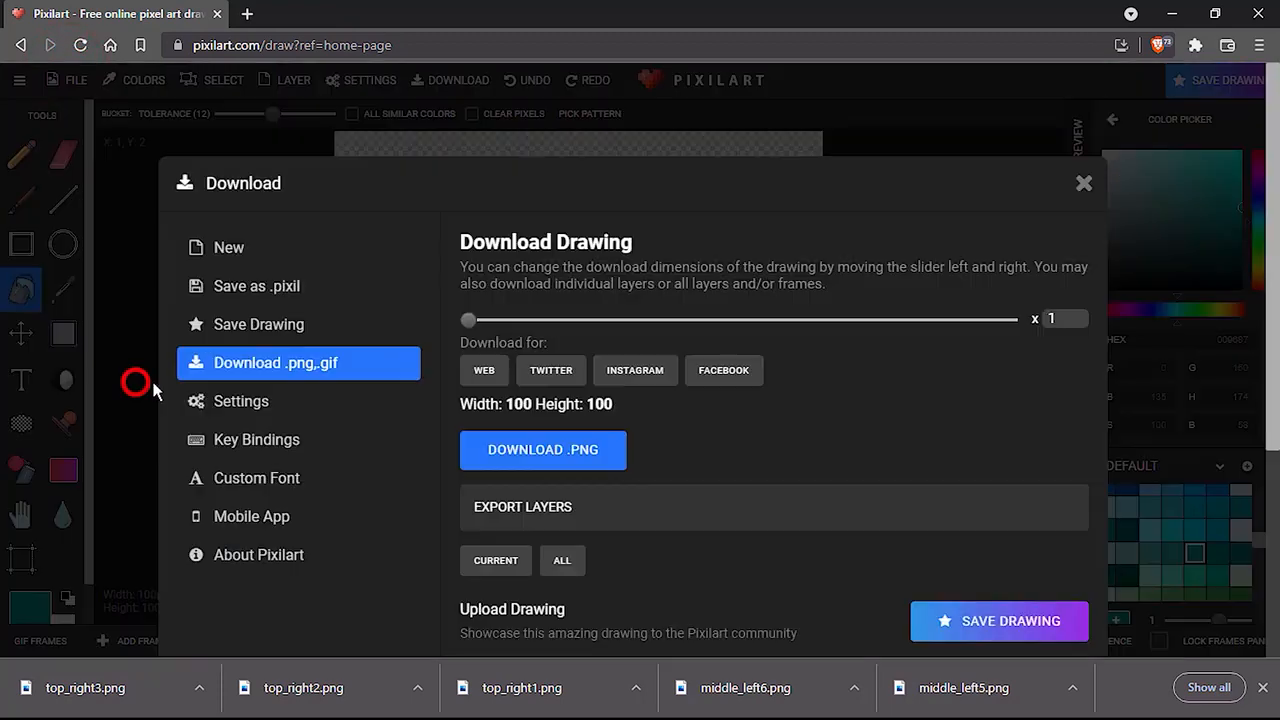
left_click(550, 449)
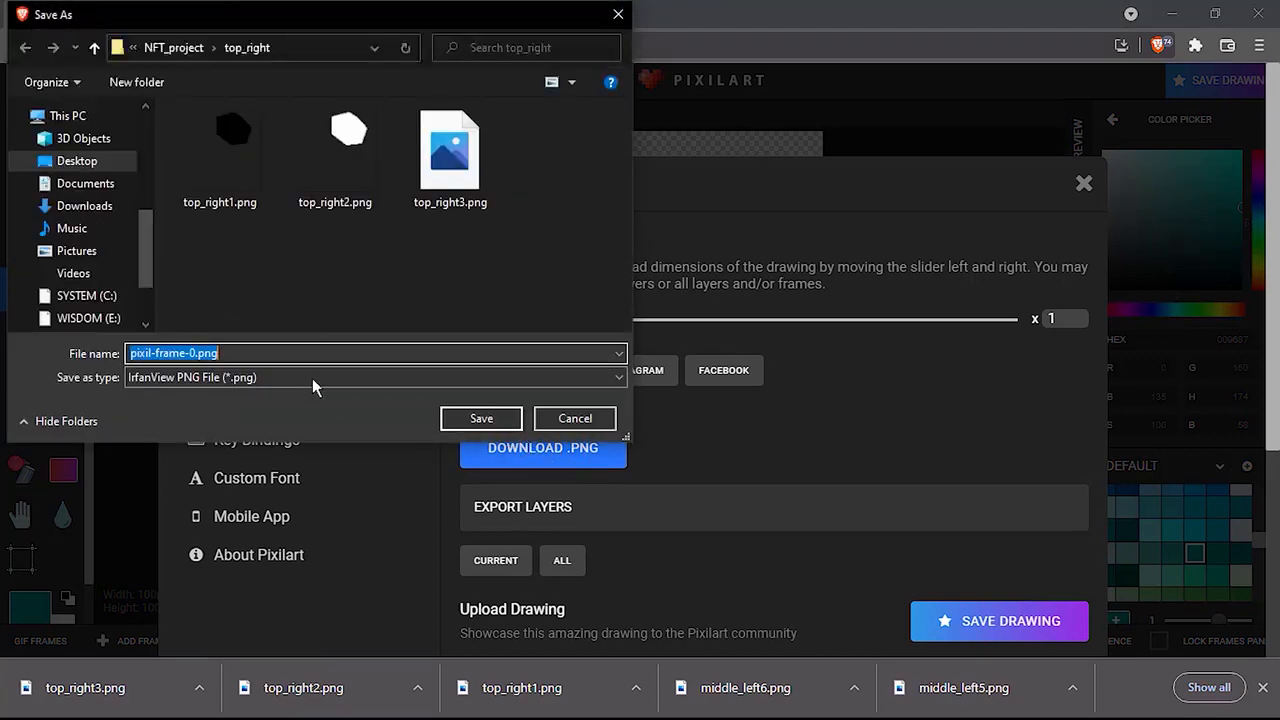
type("top_right")
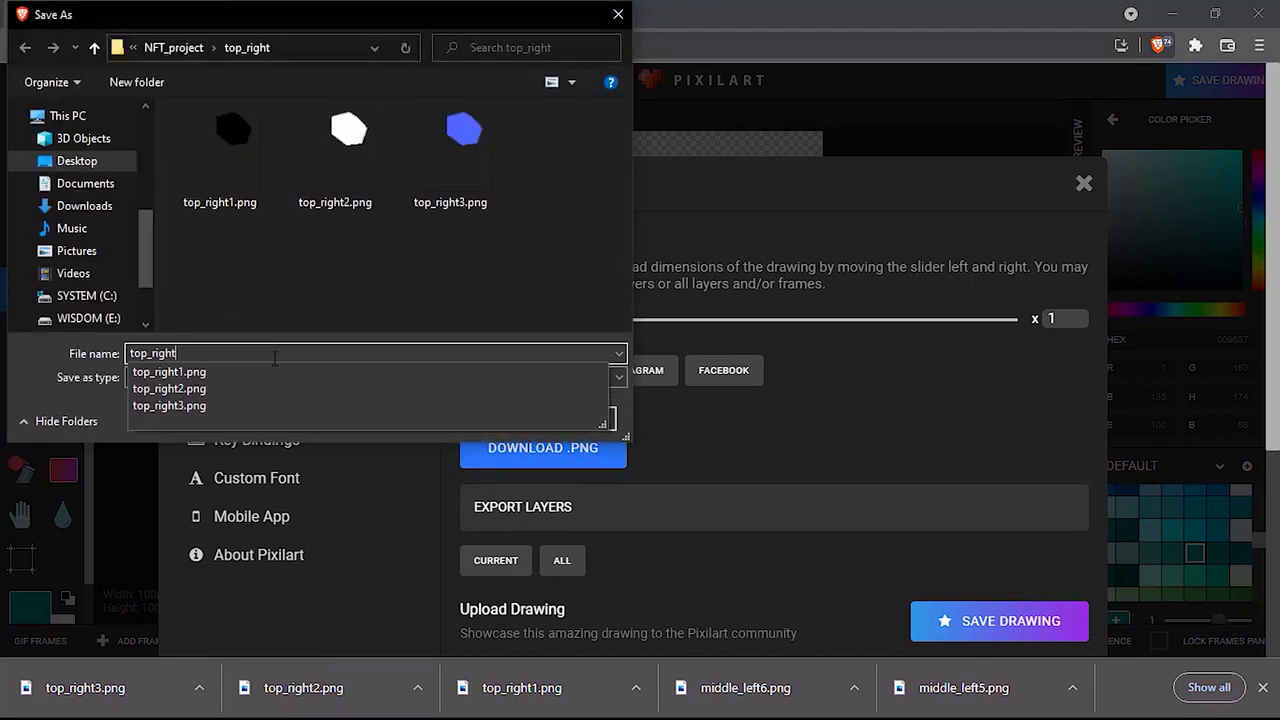
type("4")
key("Return")
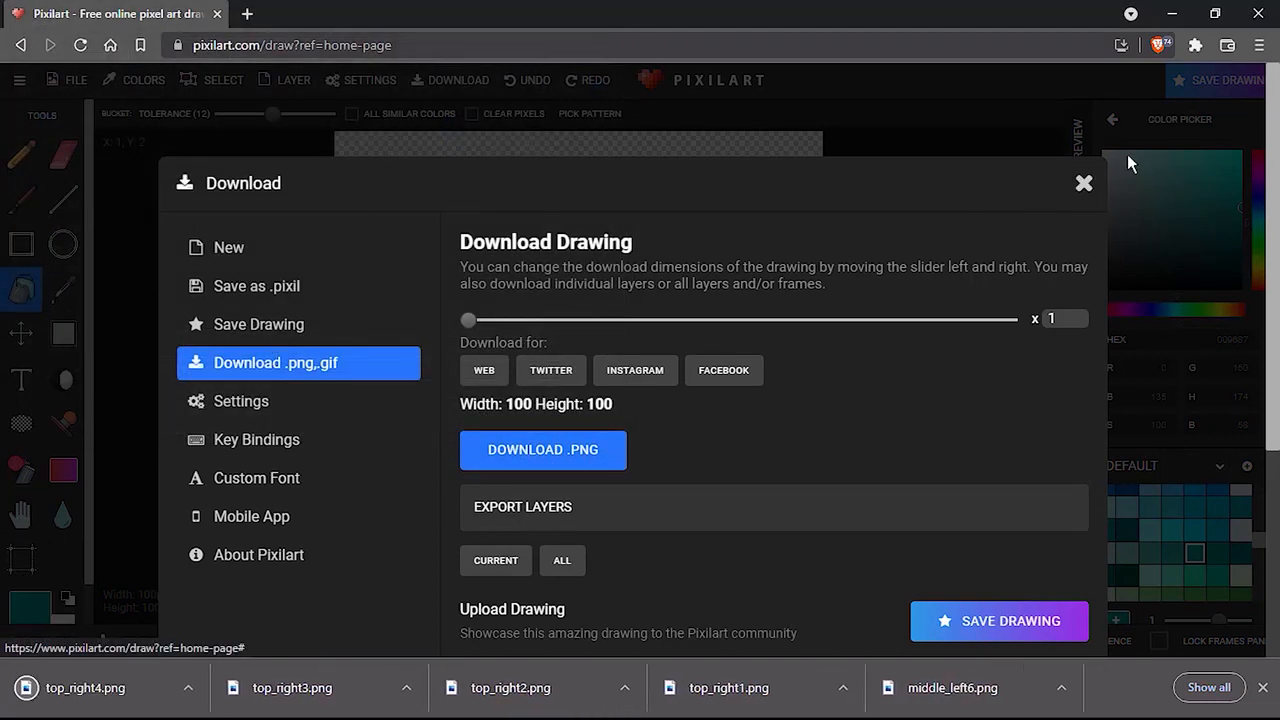
left_click(1096, 181)
Fill the top-right shape with olive yellow (afb42b).
scroll(1184, 523, "down", 2)
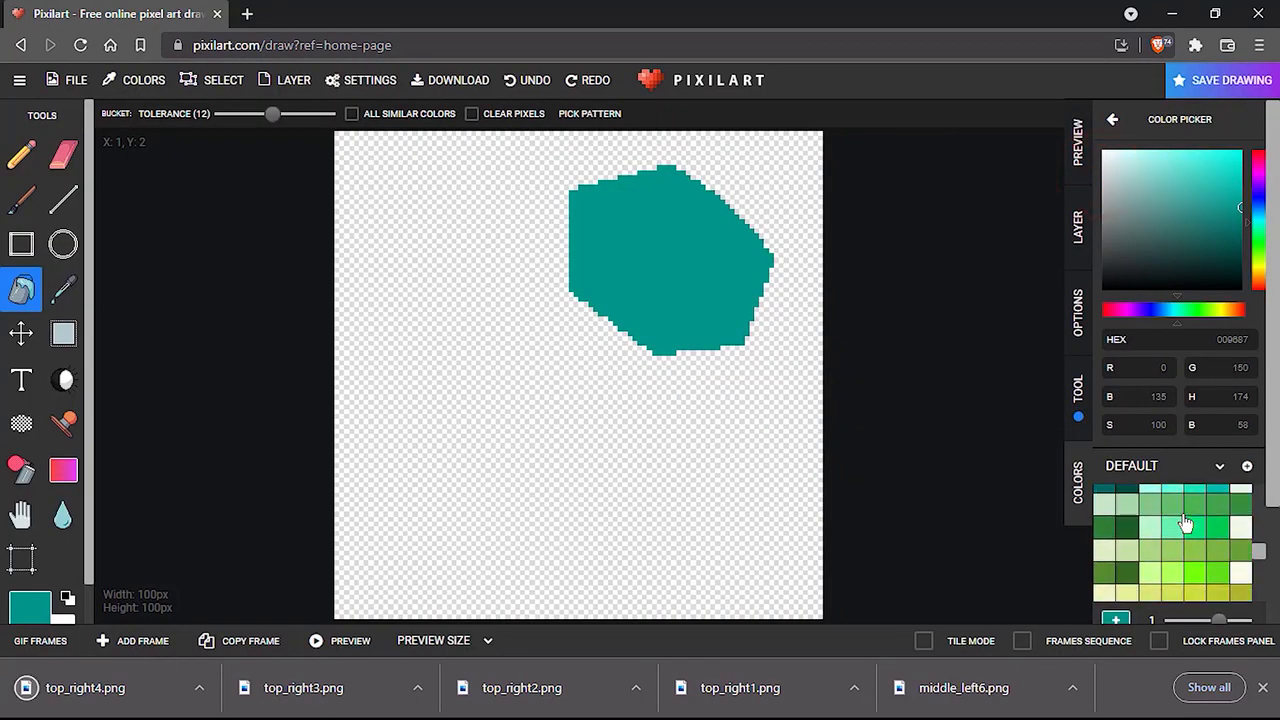
scroll(1192, 578, "down", 2)
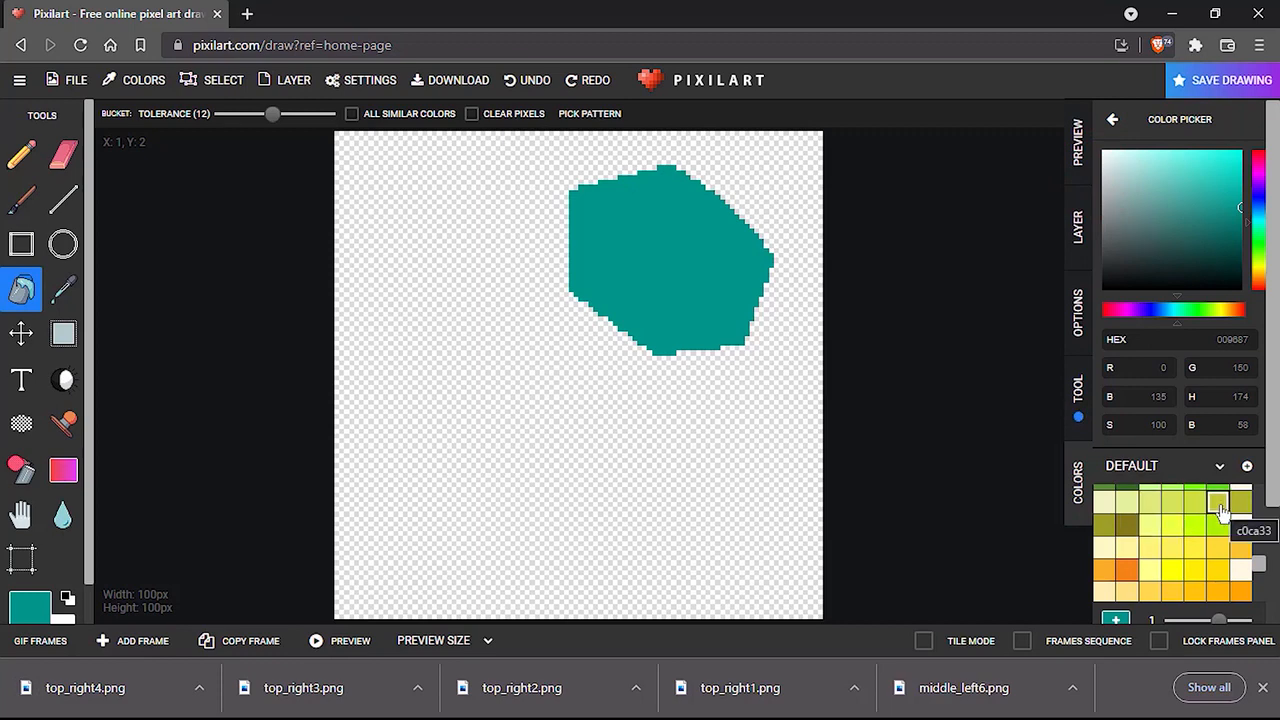
left_click(1239, 503)
left_click(645, 231)
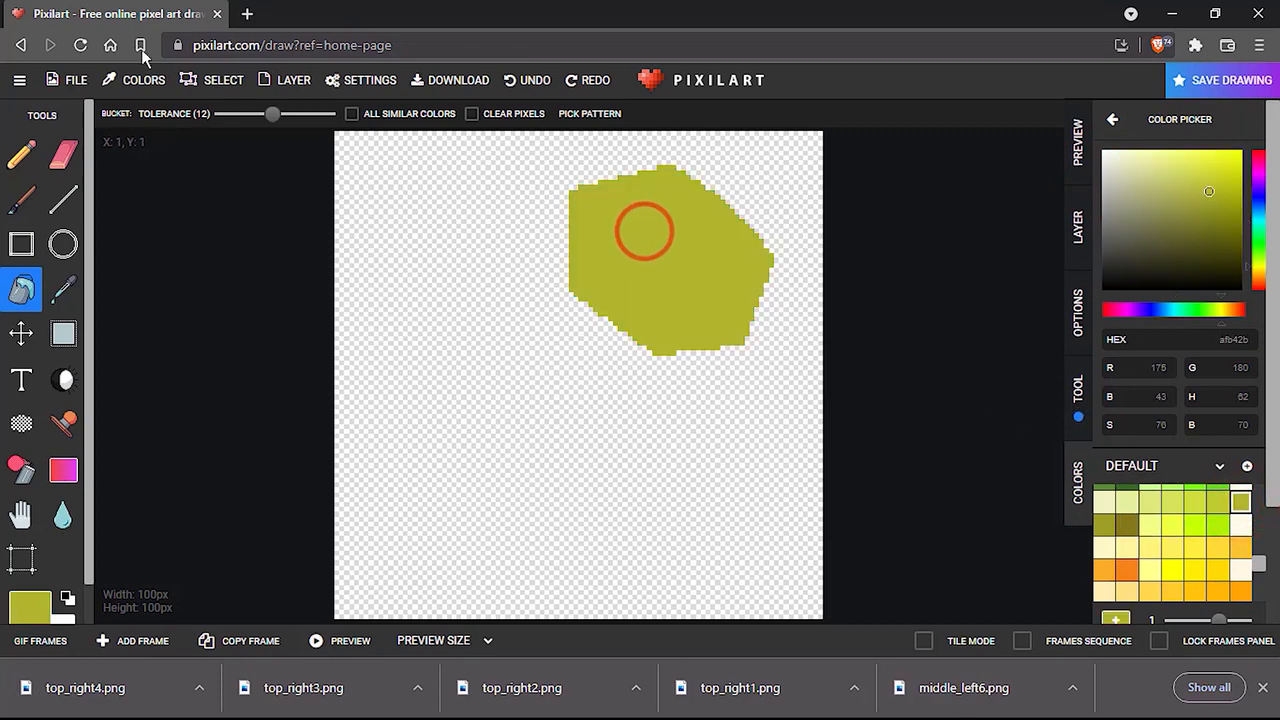
Download the olive yellow shape as a PNG named top_right5 in the top_right folder and close the download window.
left_click(90, 82)
left_click(166, 376)
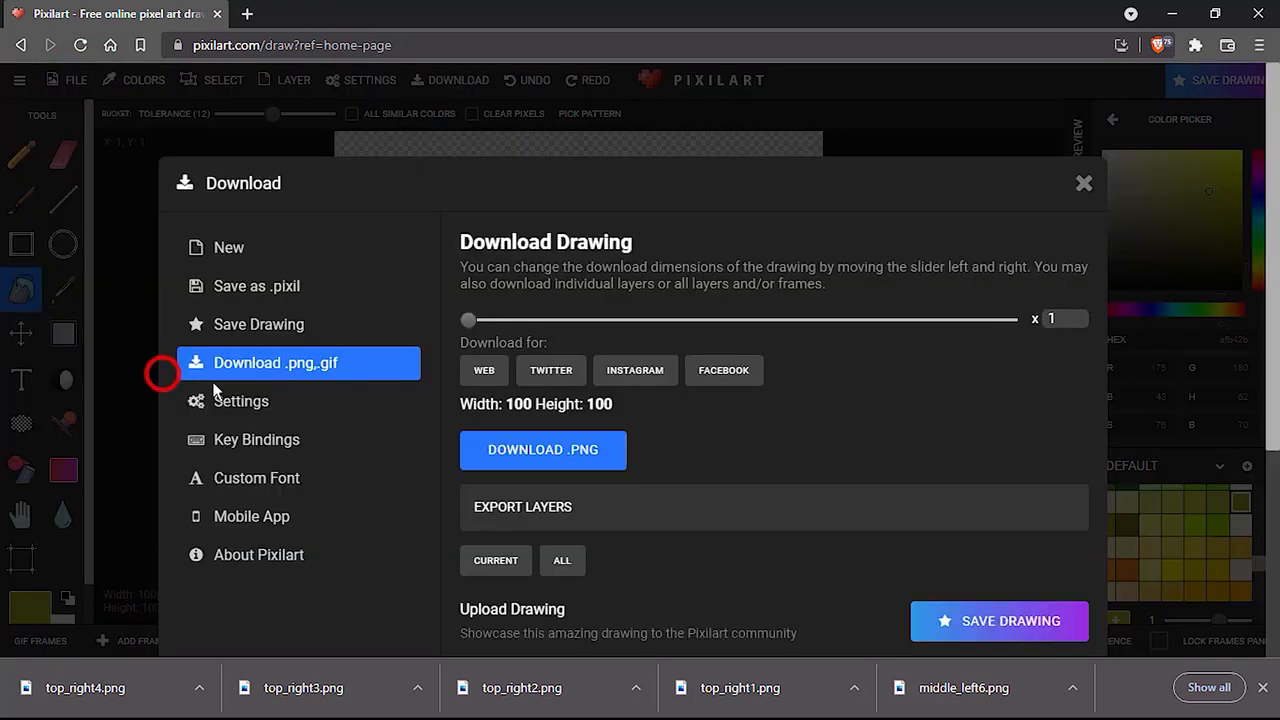
left_click(515, 450)
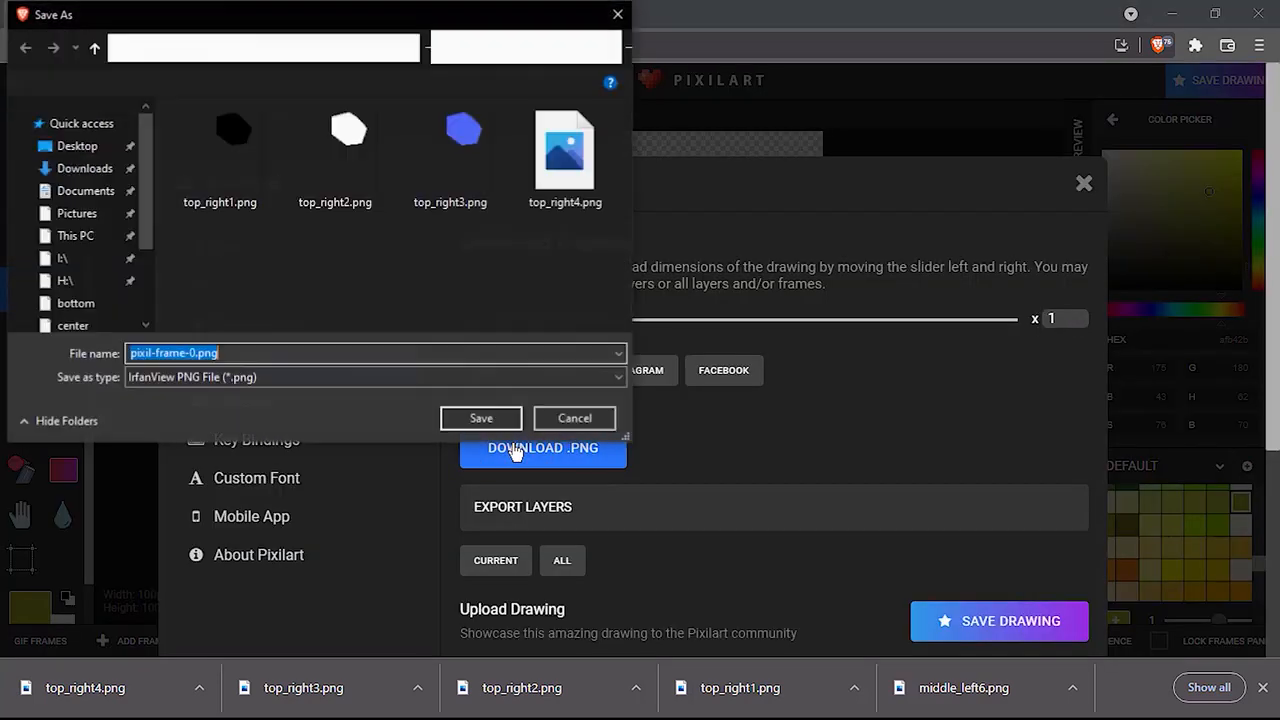
type("top_right1")
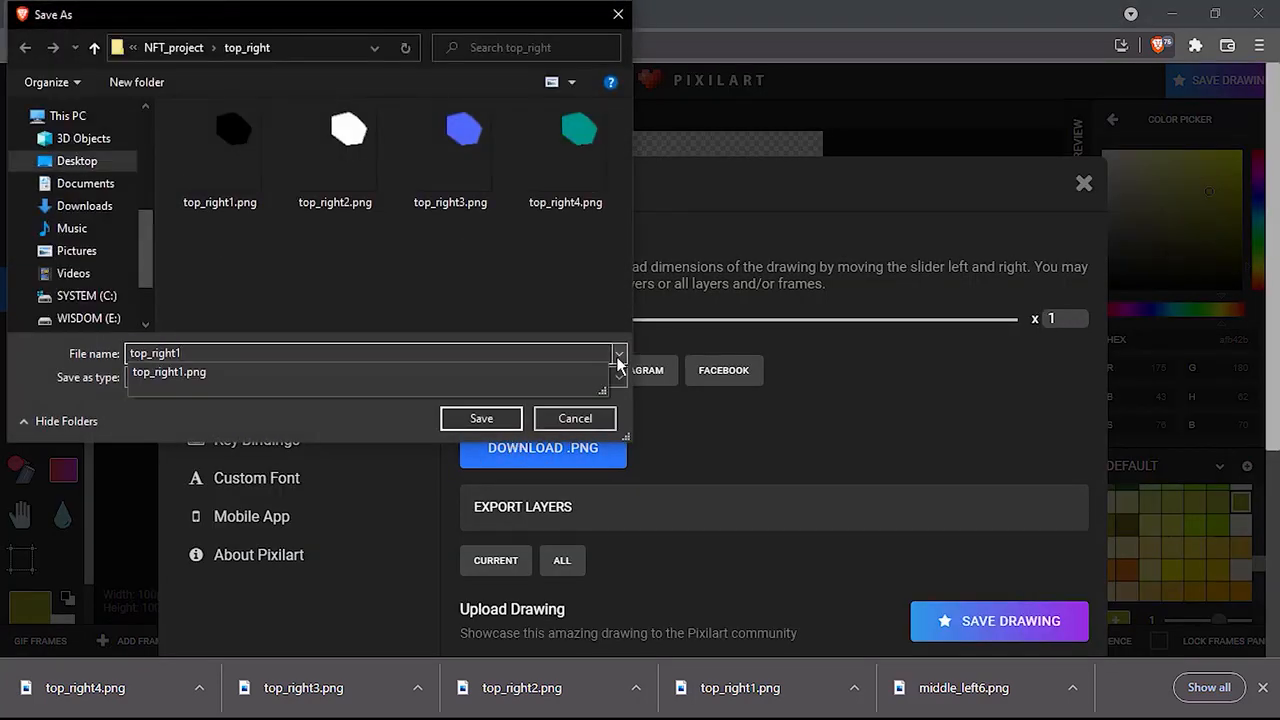
key("BackSpace")
type("5")
key("Return")
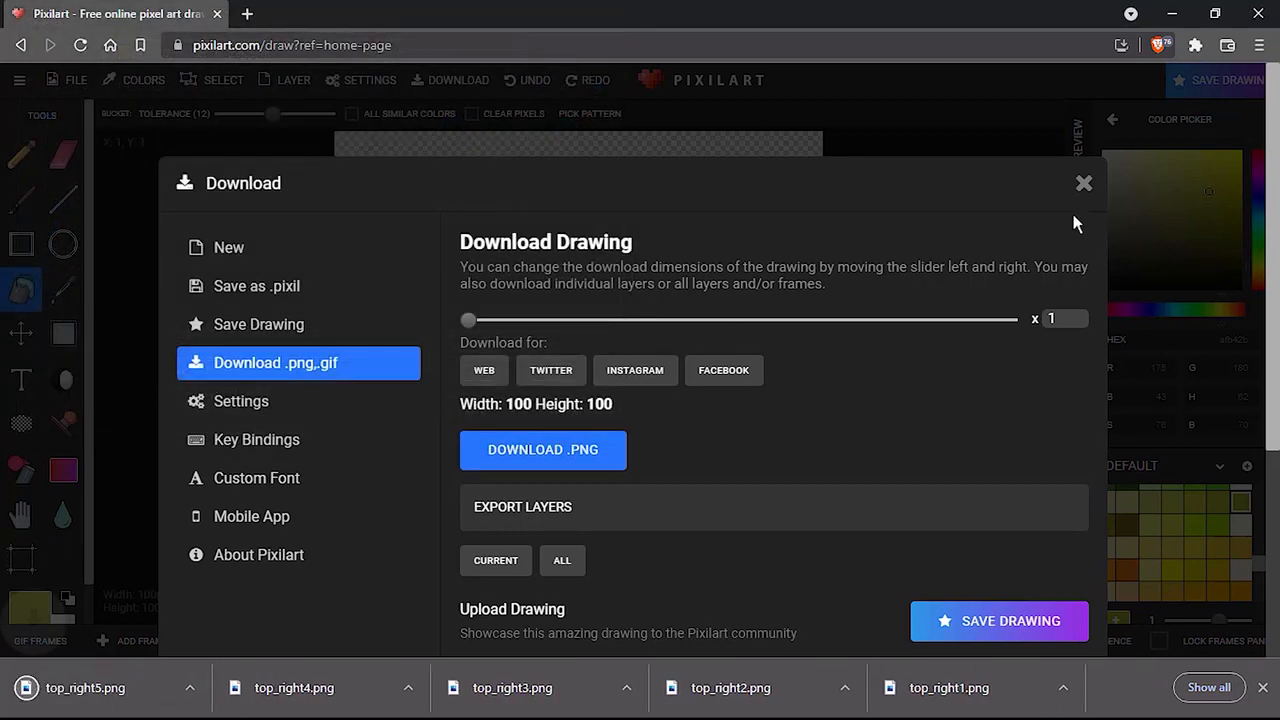
left_click(1084, 183)
Fill the top-right shape with orange (f4501e).
scroll(1207, 512, "down", 5)
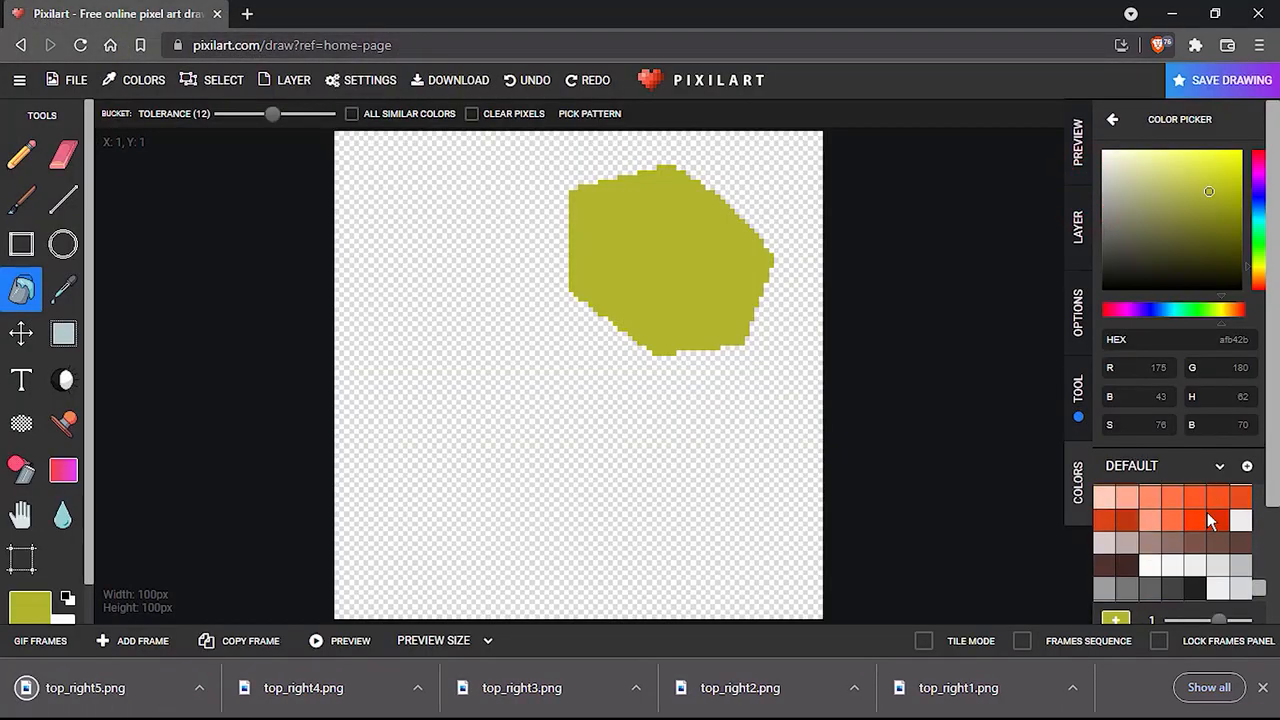
left_click(1216, 498)
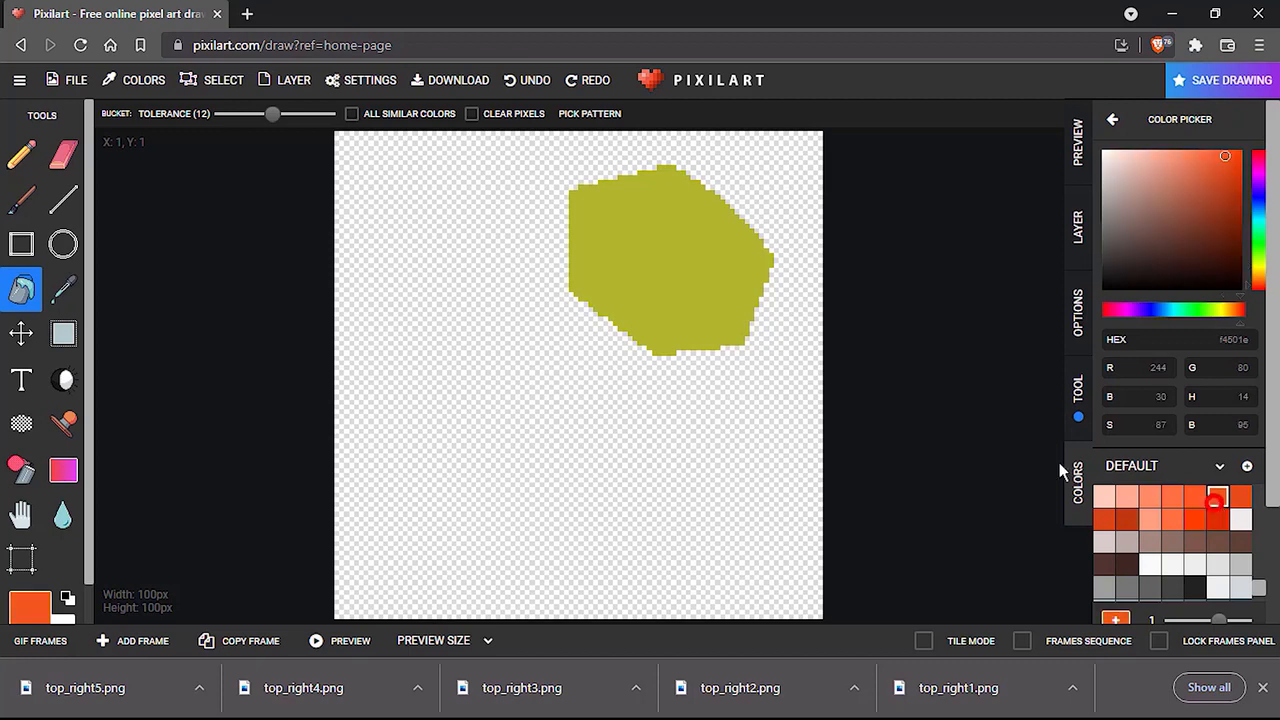
left_click(635, 267)
Download the orange shape as a PNG named top_right6 in the top_right folder and close the download window.
left_click(70, 80)
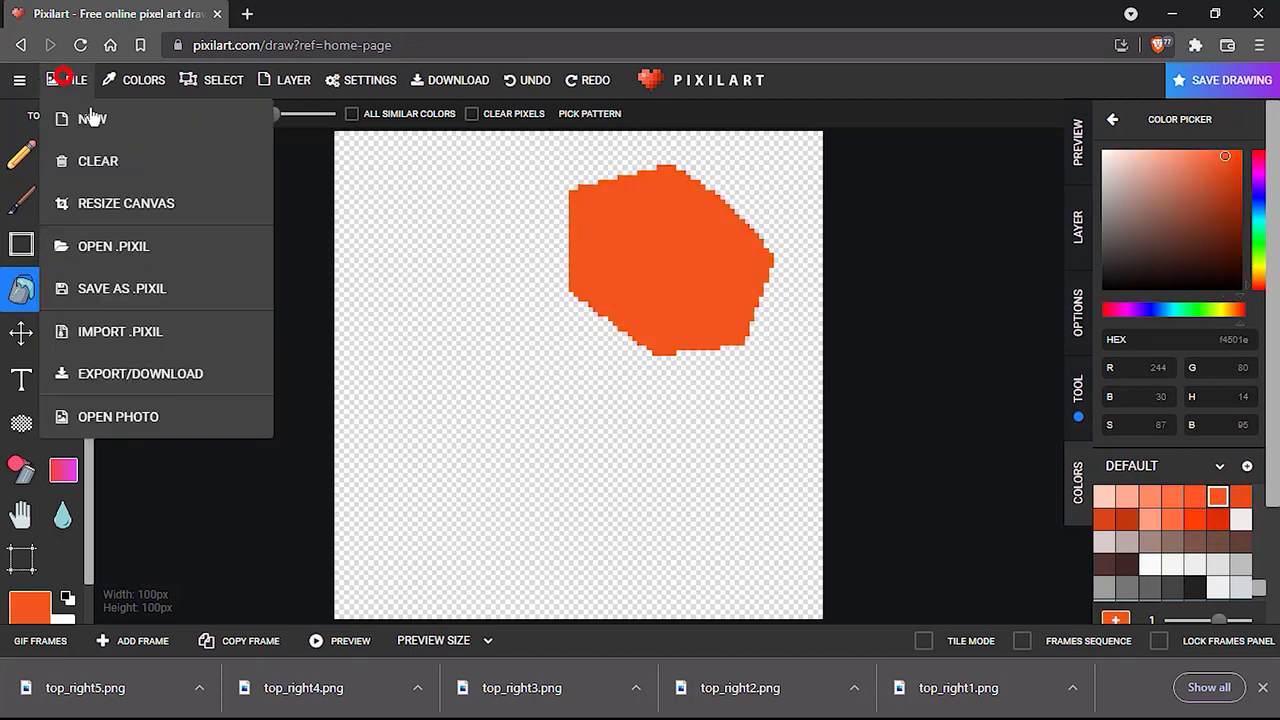
left_click(163, 368)
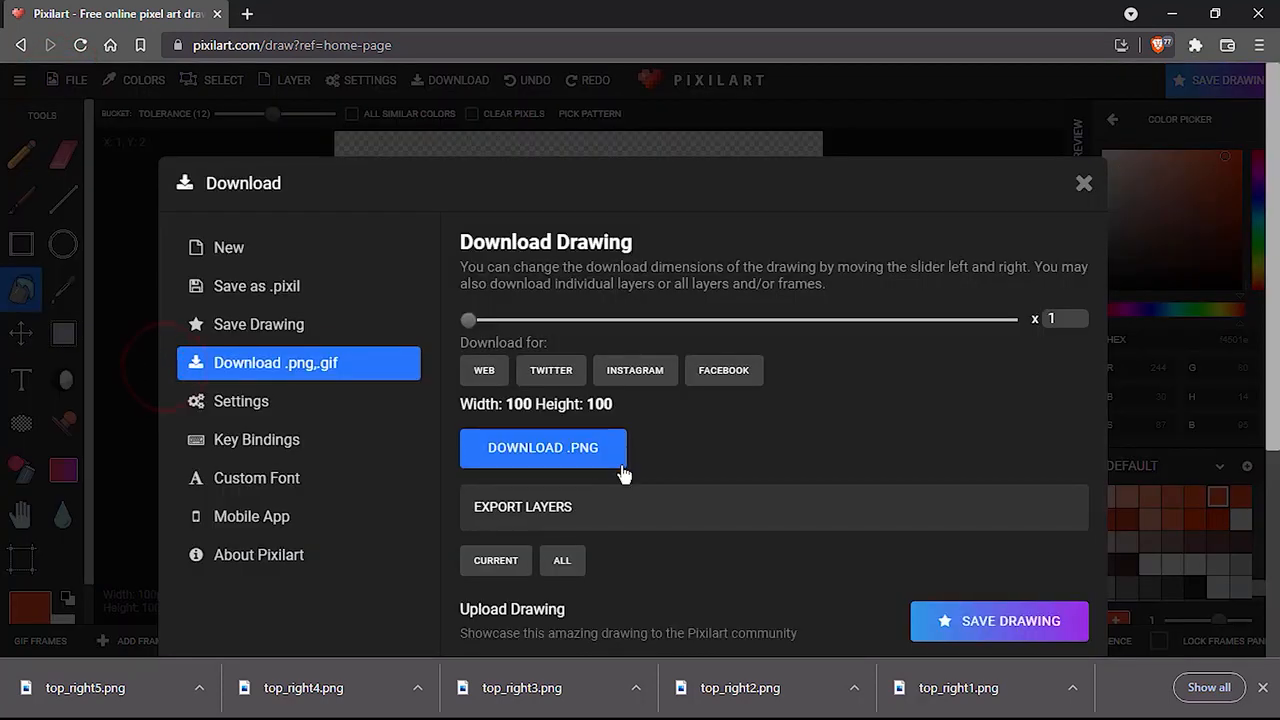
left_click(593, 450)
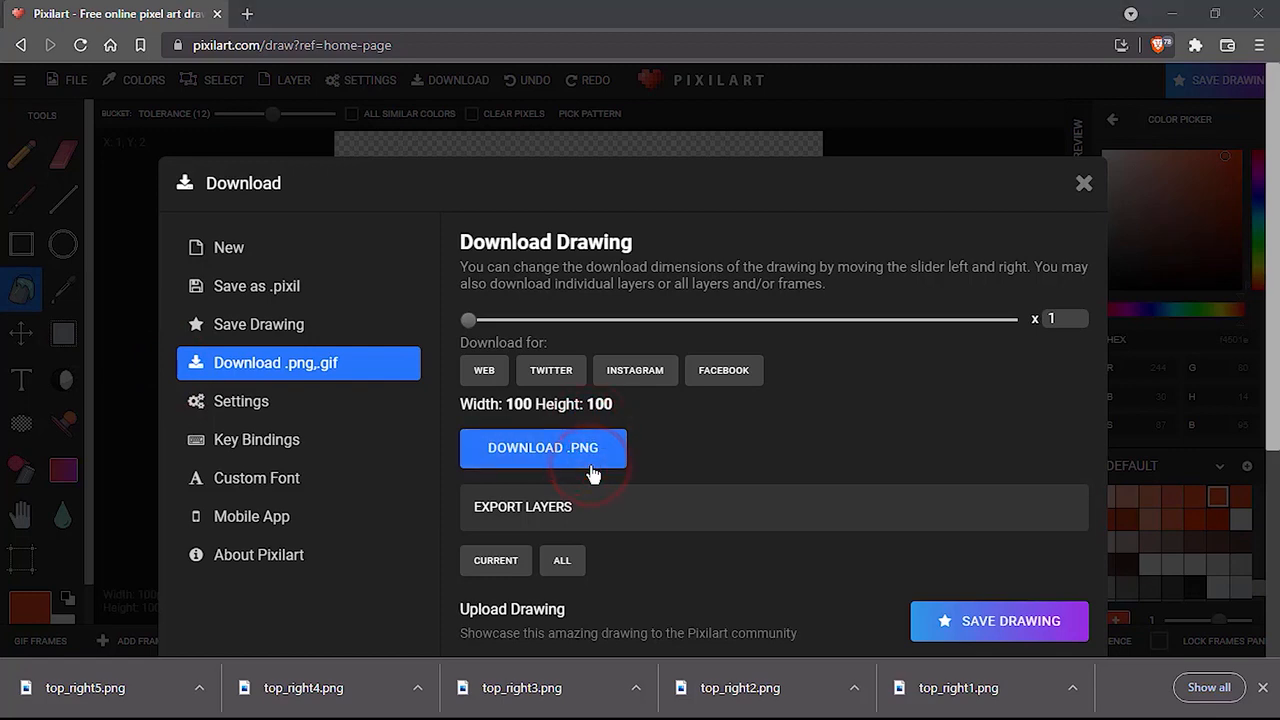
type("top_right6")
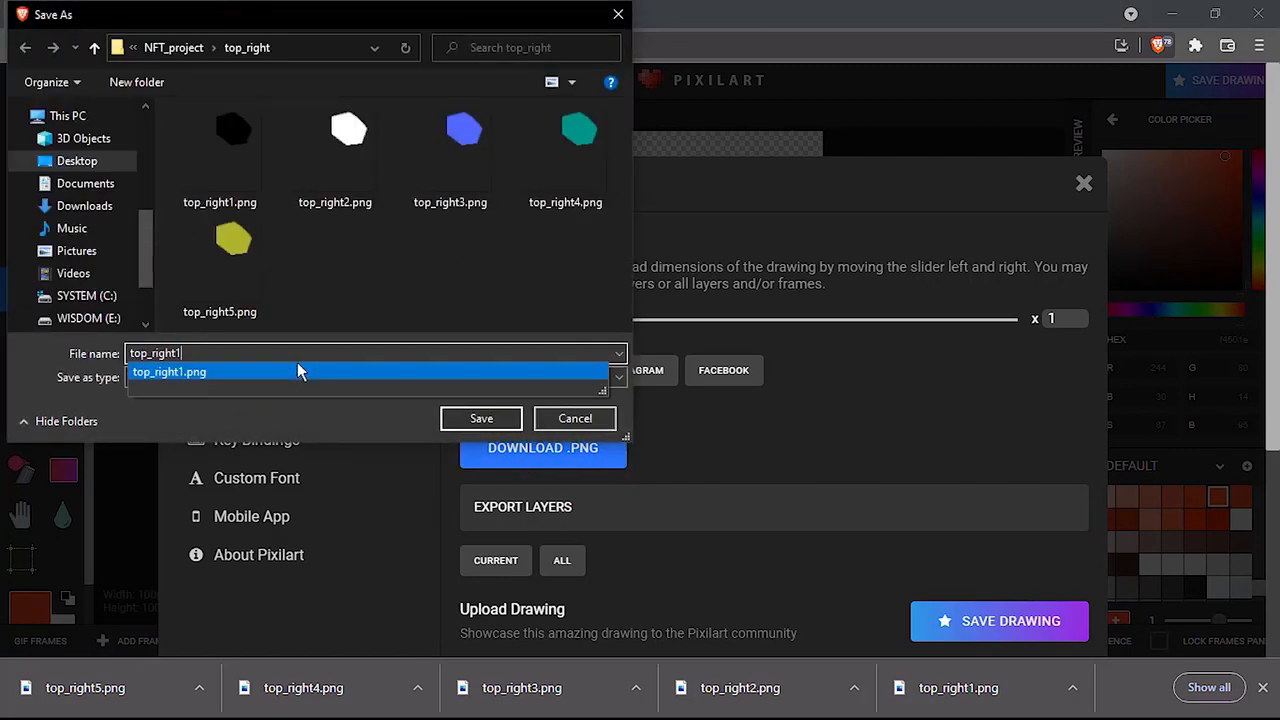
key("Return")
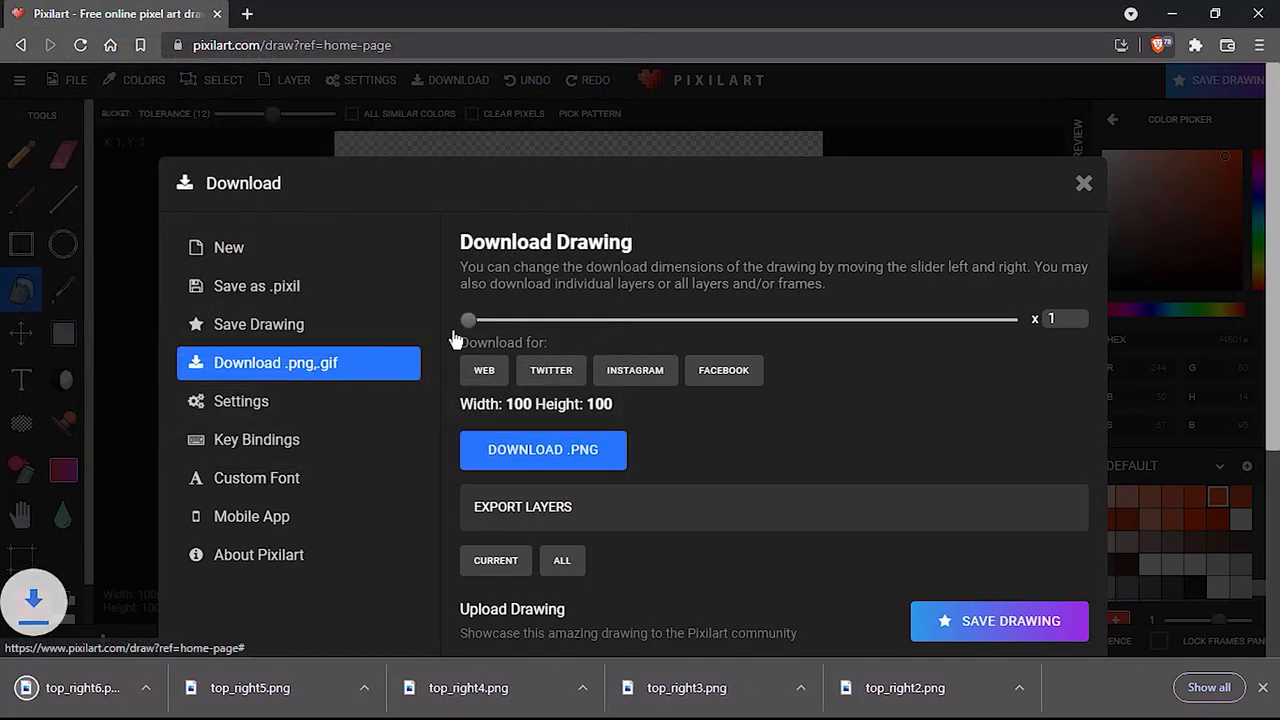
left_click(1085, 183)
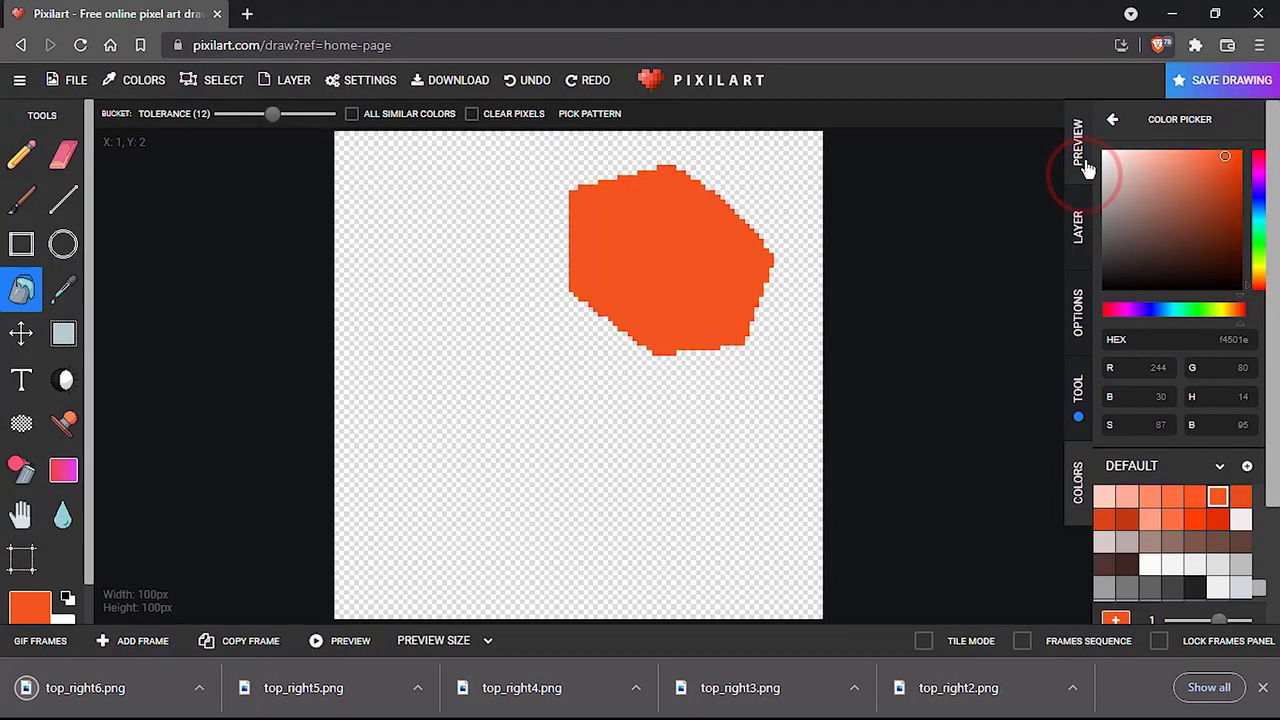
Hide the top-right layer and show the top-left layer.
left_click(1083, 160)
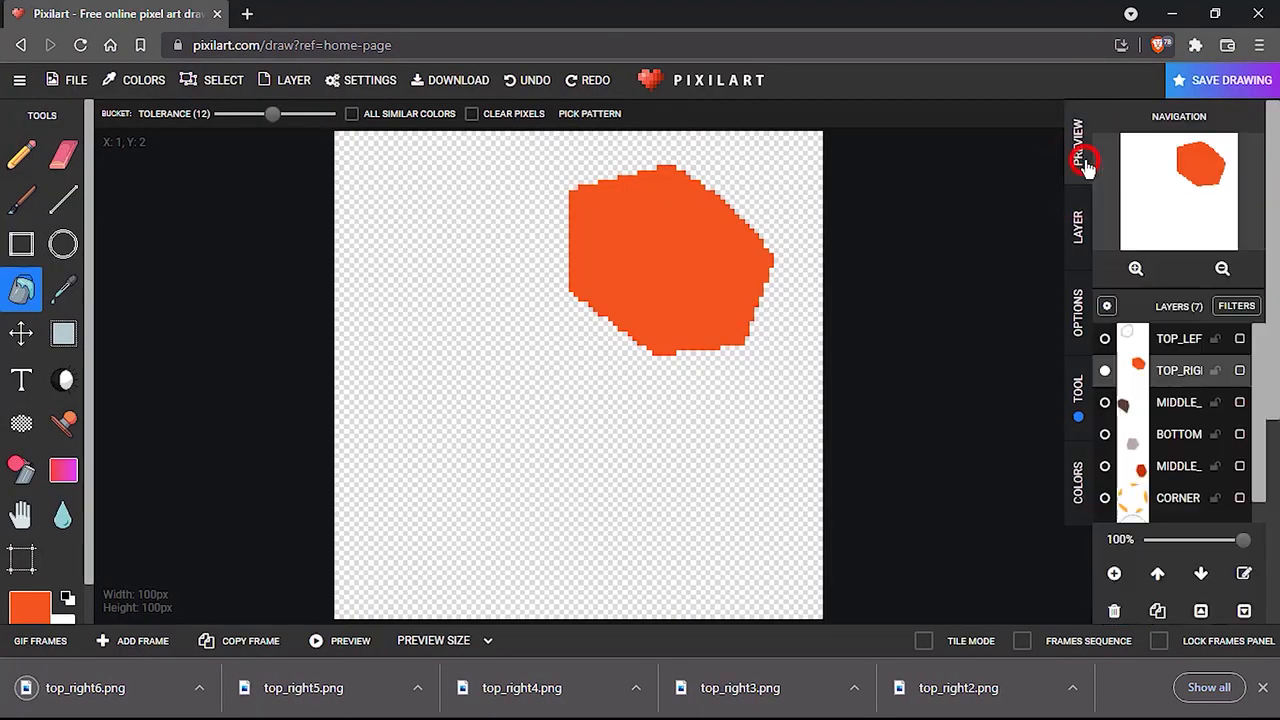
left_click(1105, 370)
left_click(1105, 339)
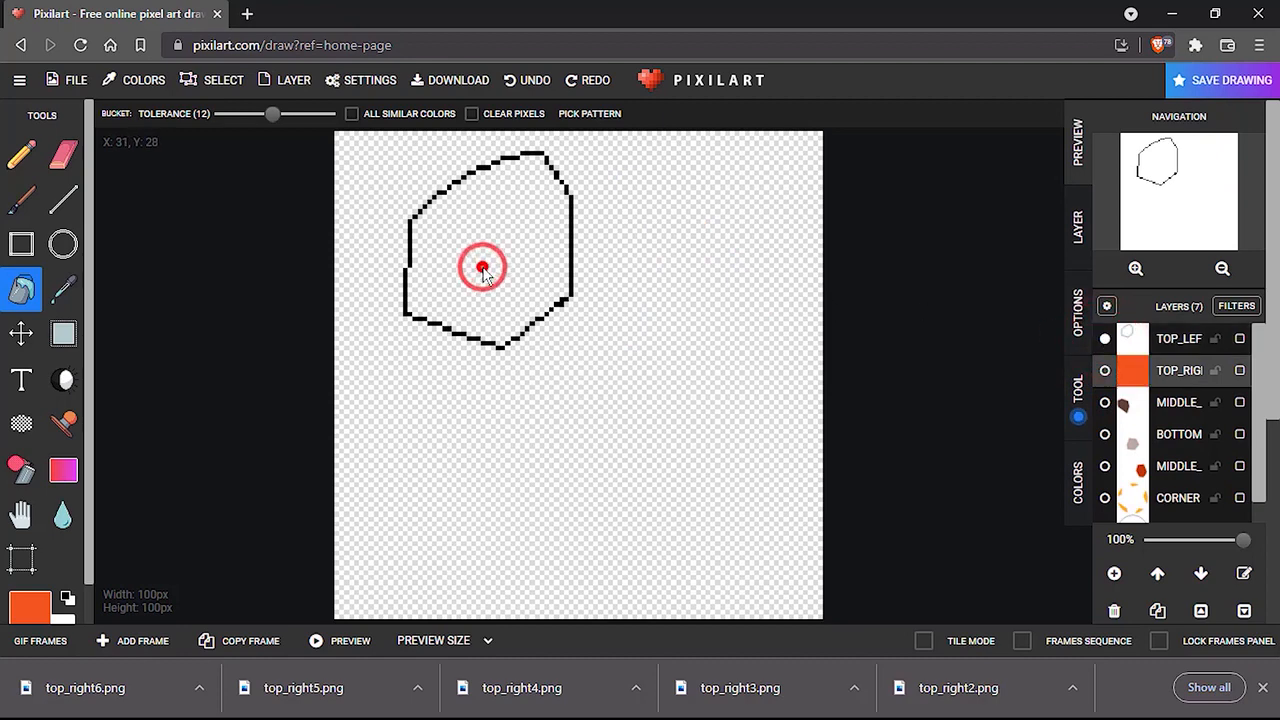
Undo the stray orange fill on the top-right layer and make the top-left layer active.
left_click(1180, 338)
key("ctrl+z")
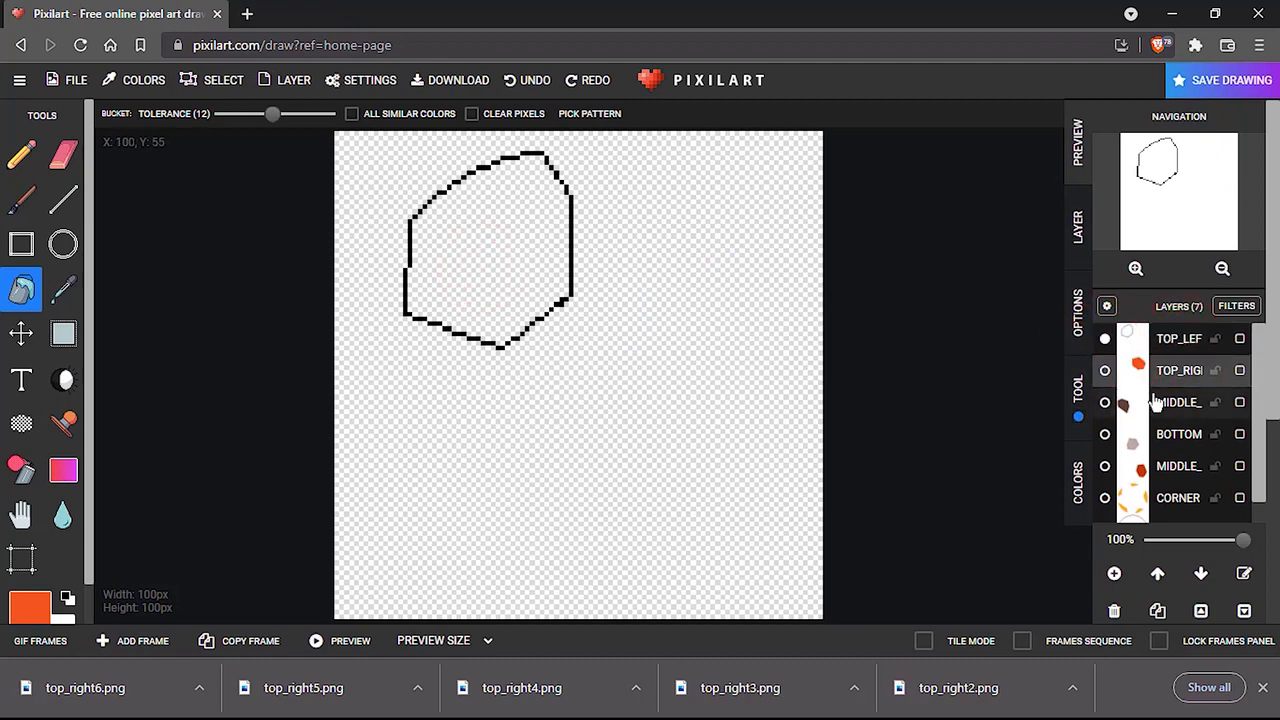
left_click(1169, 331)
Fill the top-left outline with the current orange and refill it with black (000000).
left_click(529, 235)
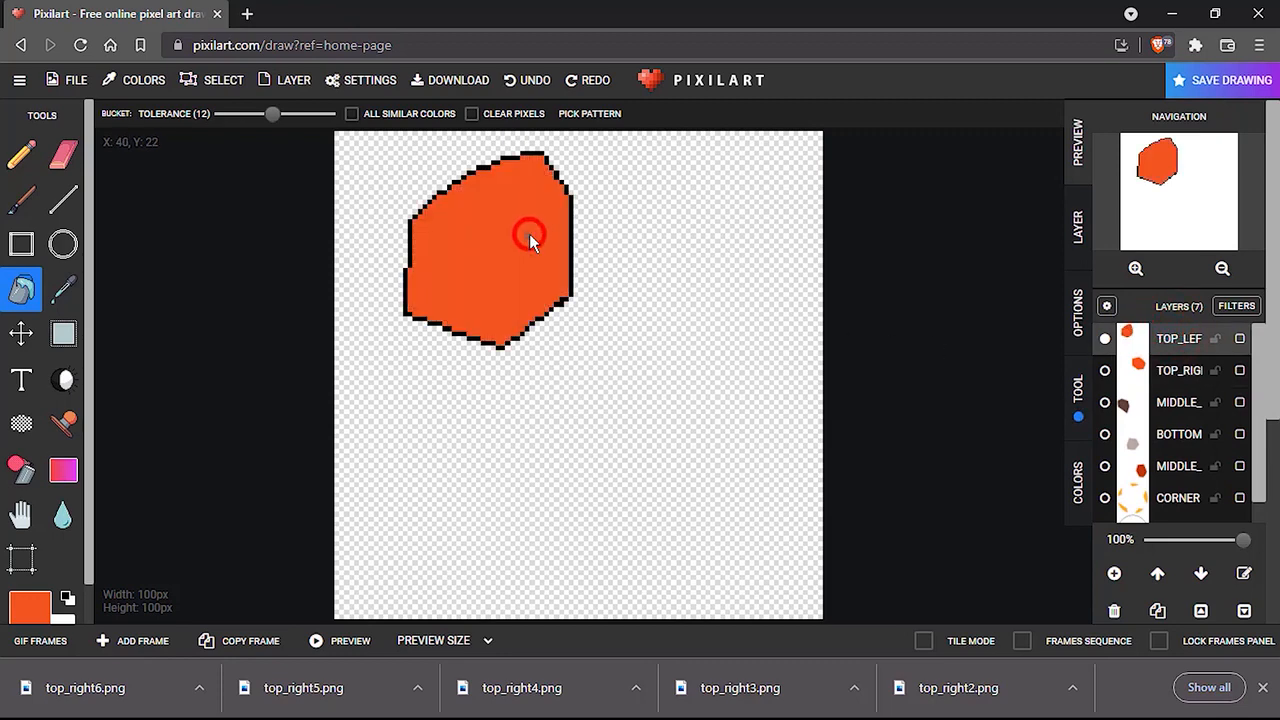
left_click(1082, 487)
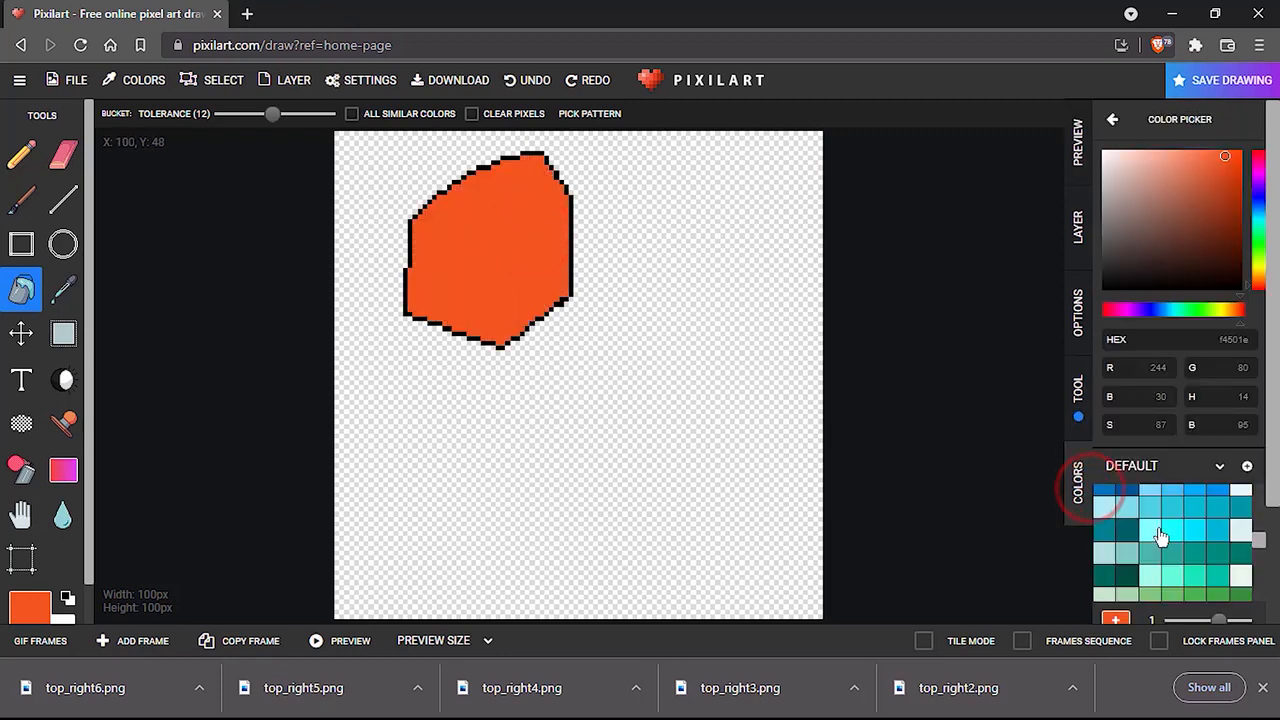
left_click(1104, 495)
left_click(468, 272)
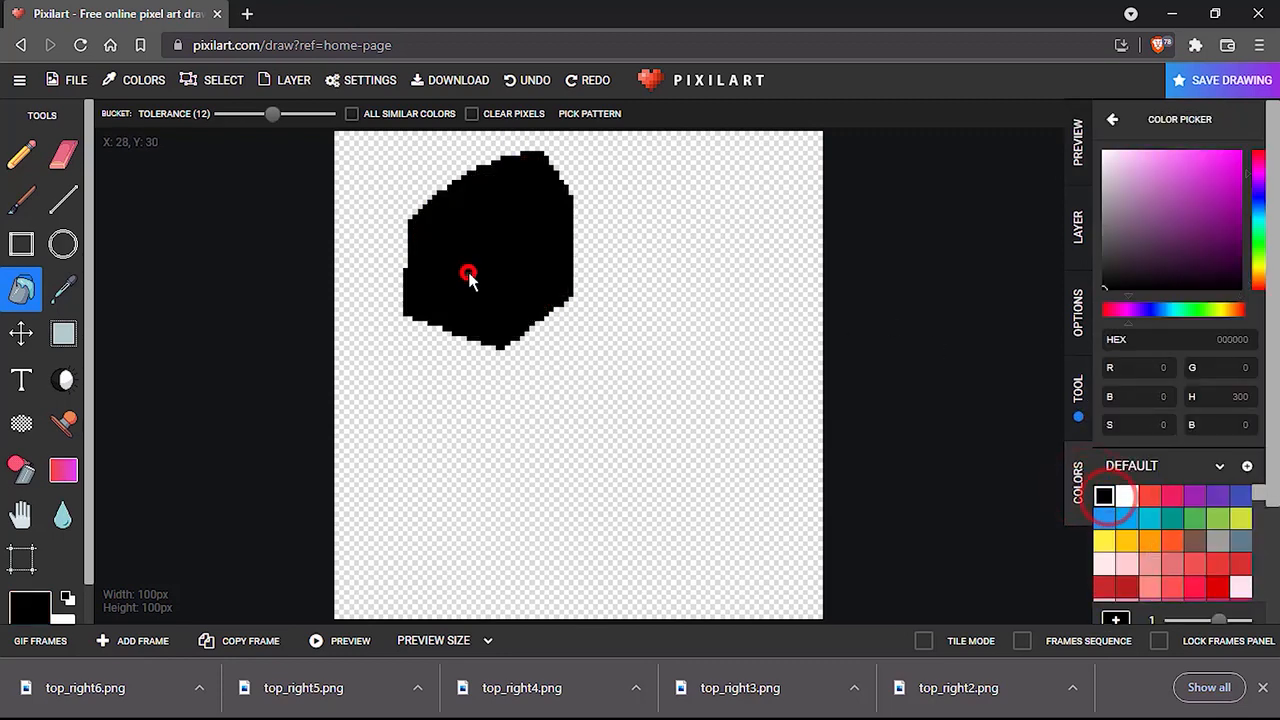
Download the black shape as a PNG named top_left1 in the top_left folder of NFT_project and close the download window.
left_click(80, 82)
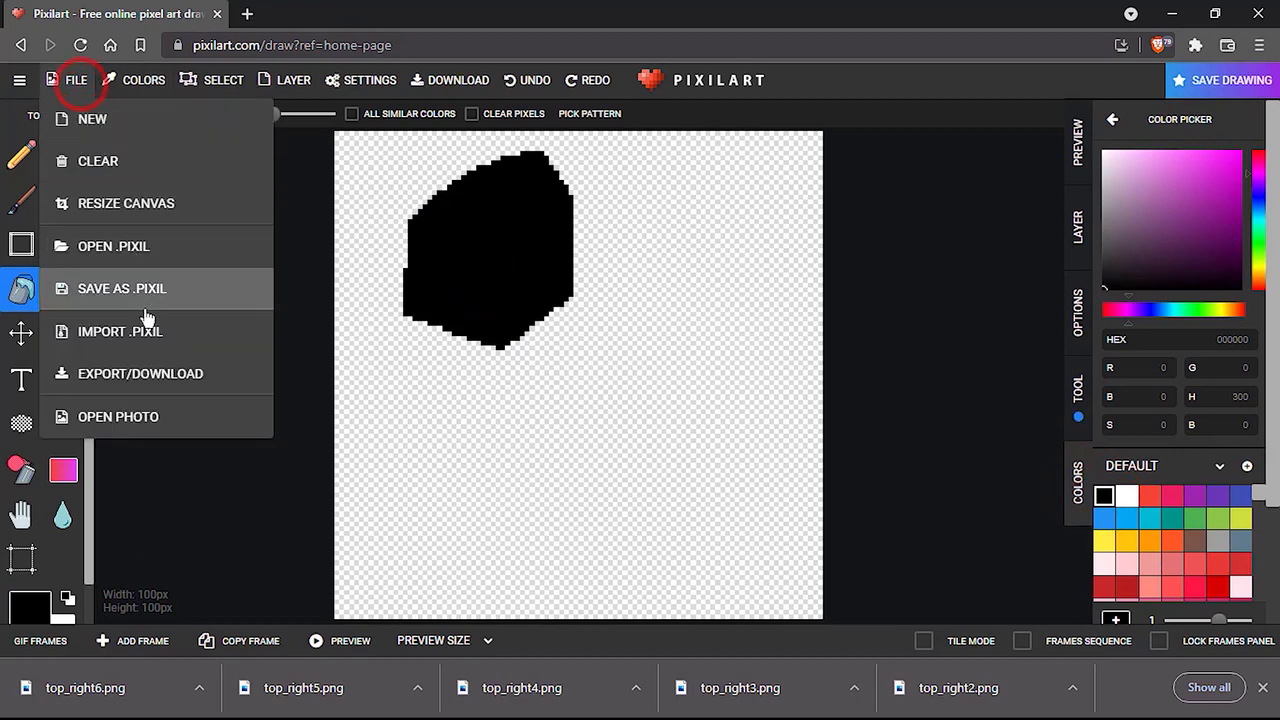
left_click(145, 383)
left_click(588, 450)
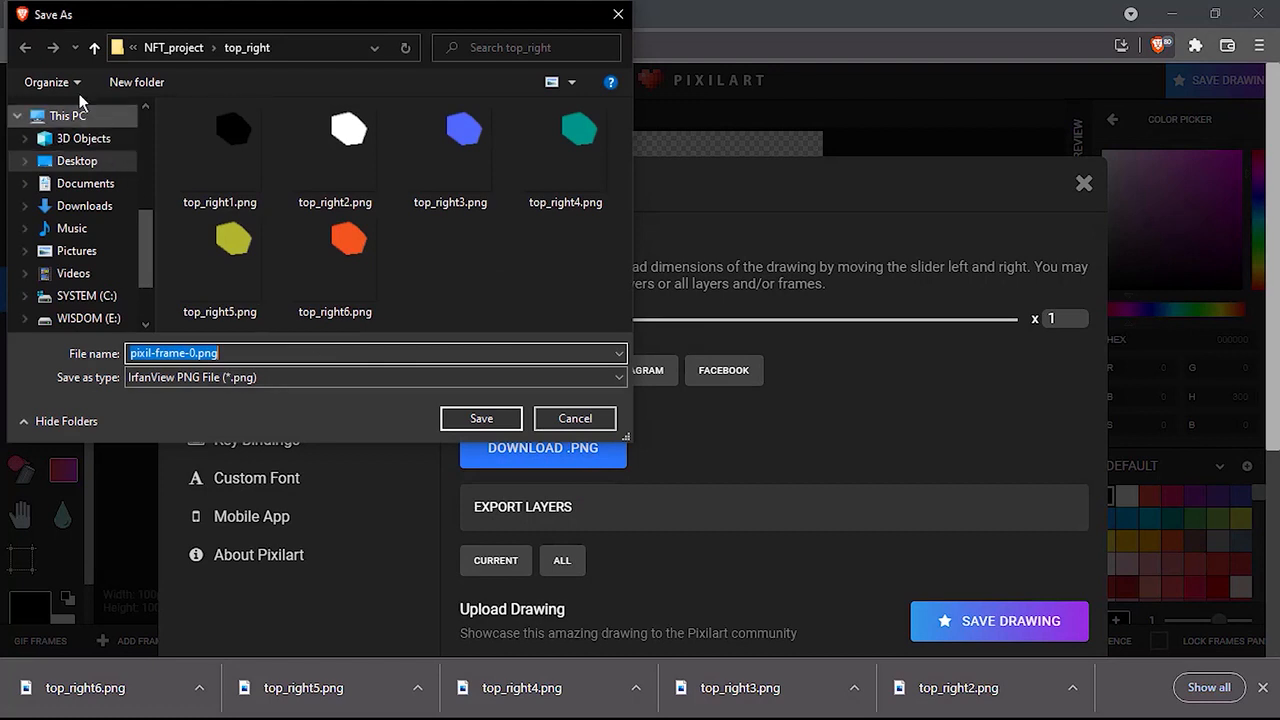
left_click(93, 47)
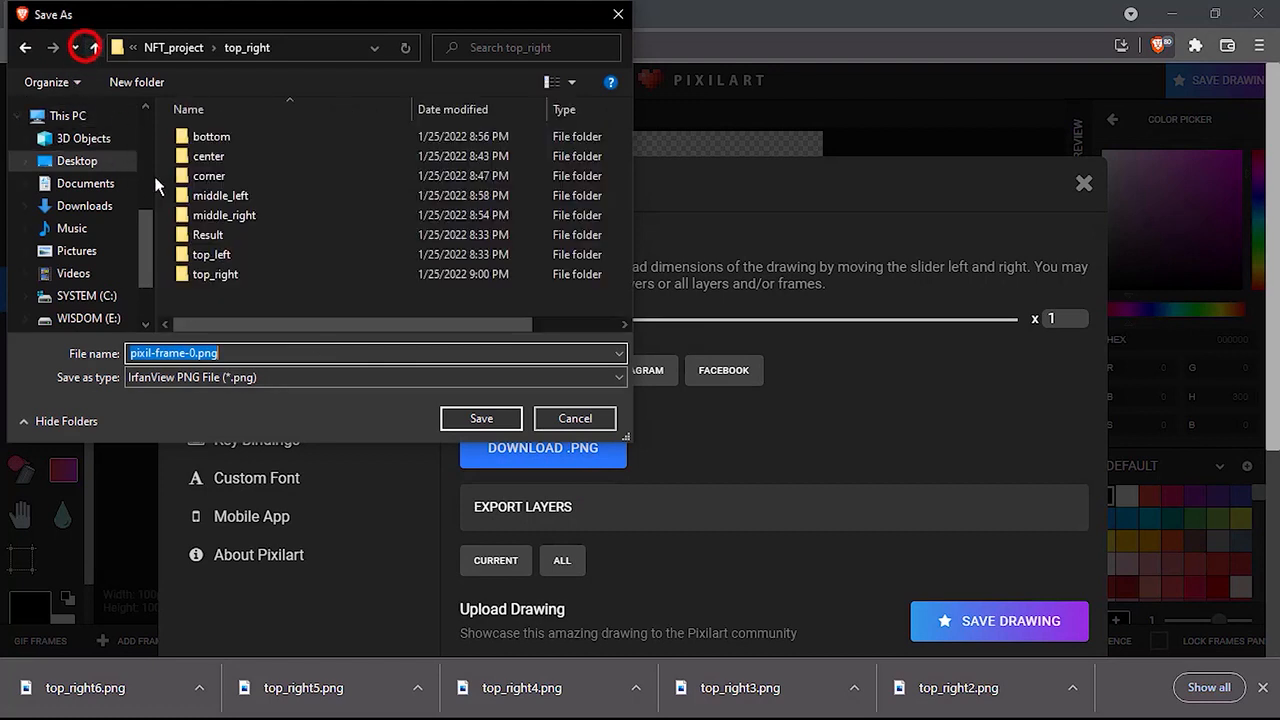
double_click(227, 254)
double_click(240, 358)
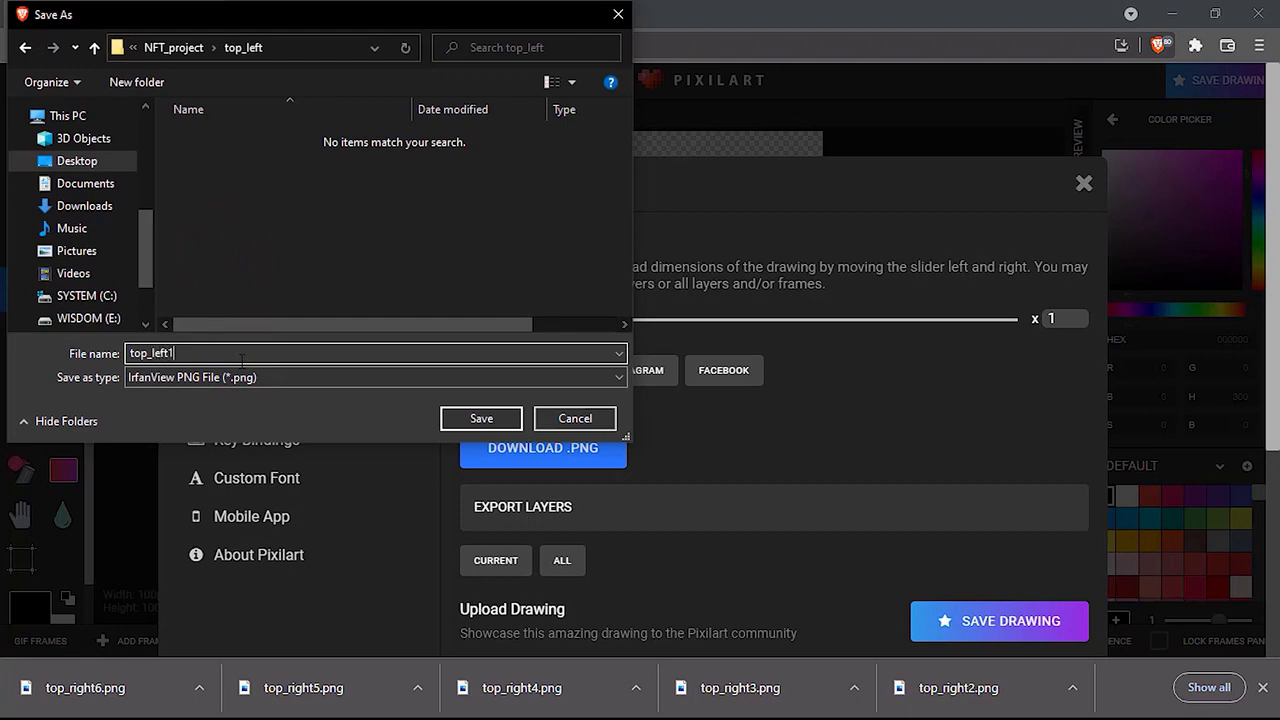
key("Return")
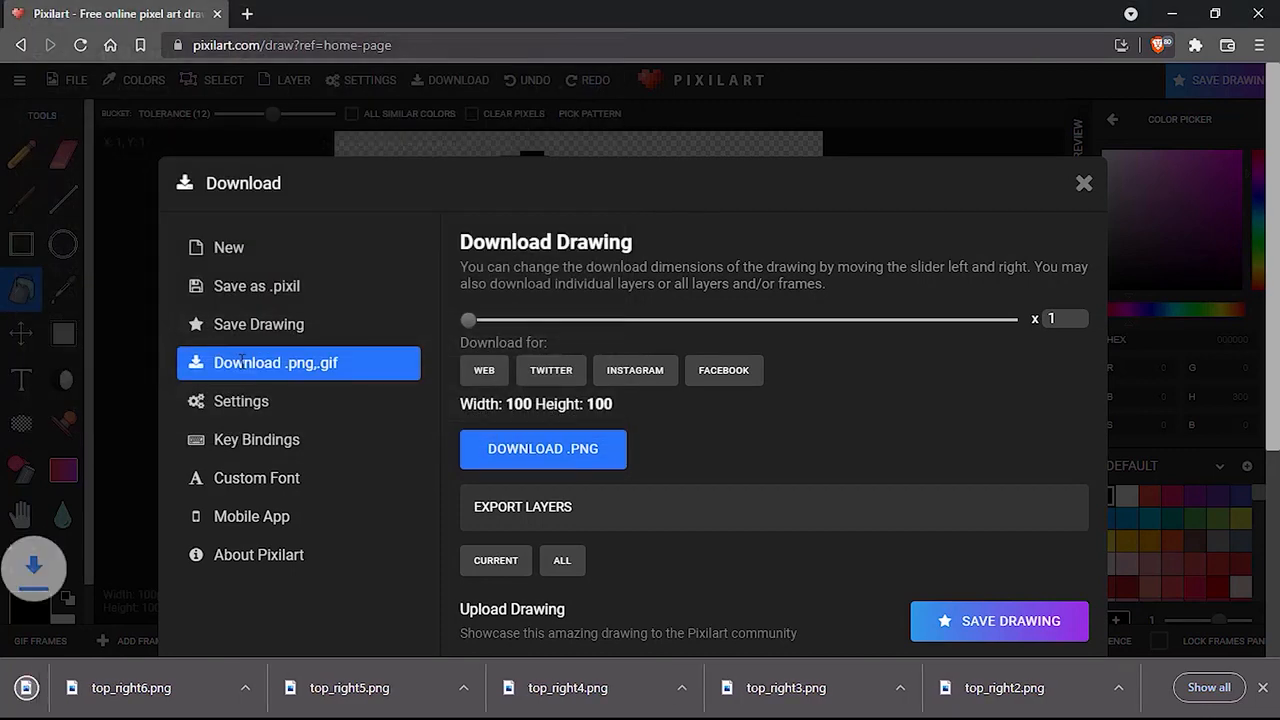
left_click(1084, 184)
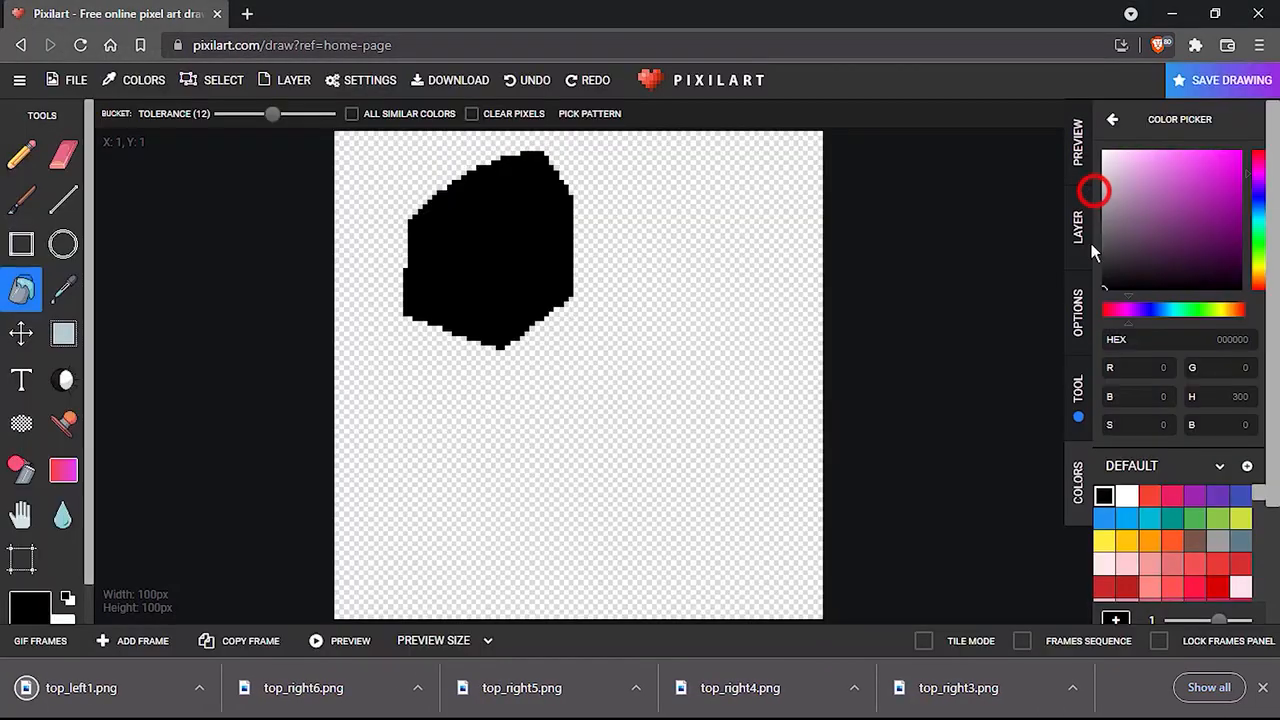
Fill the top-left shape with white (ffffff) and download it as a PNG named top_left2 in the top_left folder.
left_click(1127, 495)
left_click(515, 242)
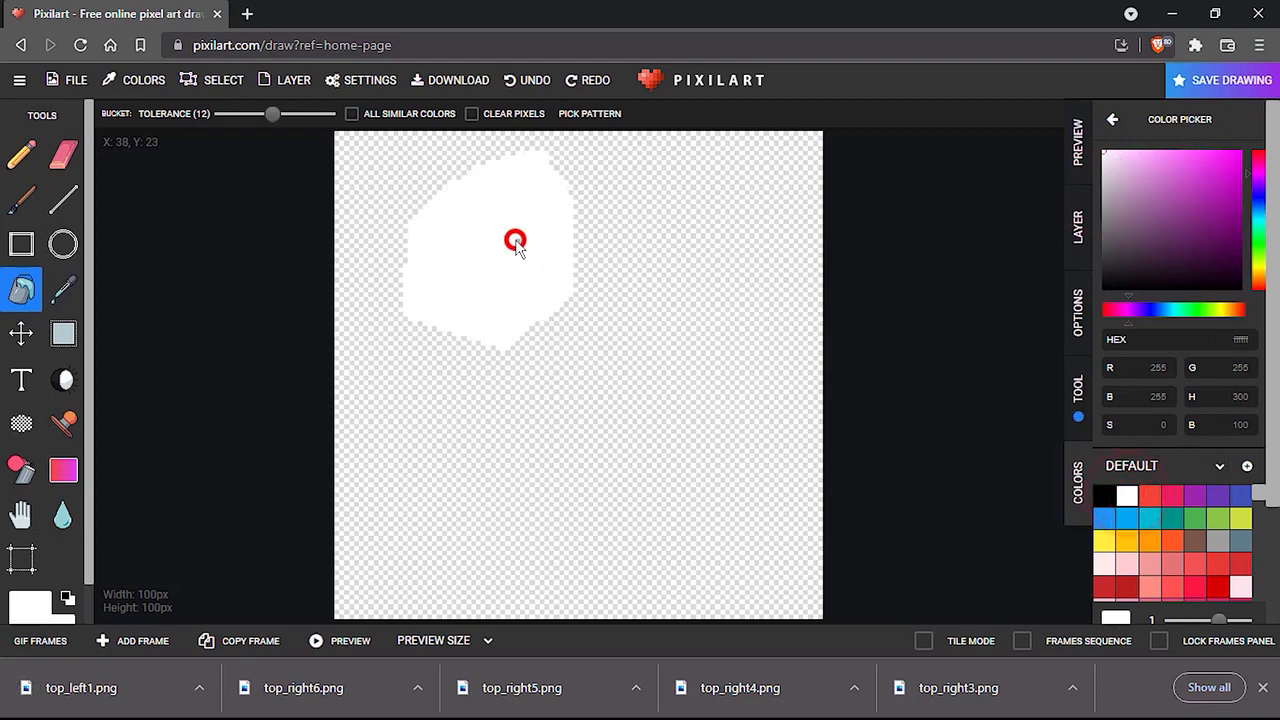
left_click(70, 80)
left_click(134, 384)
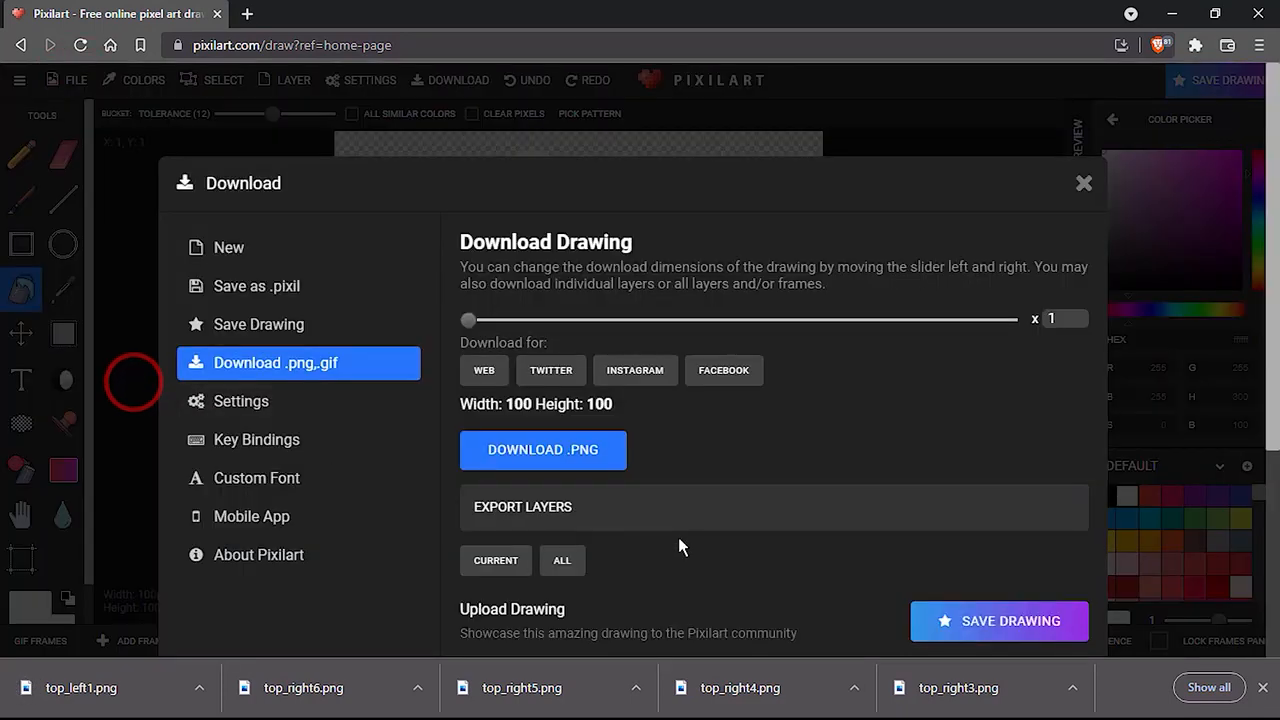
left_click(585, 448)
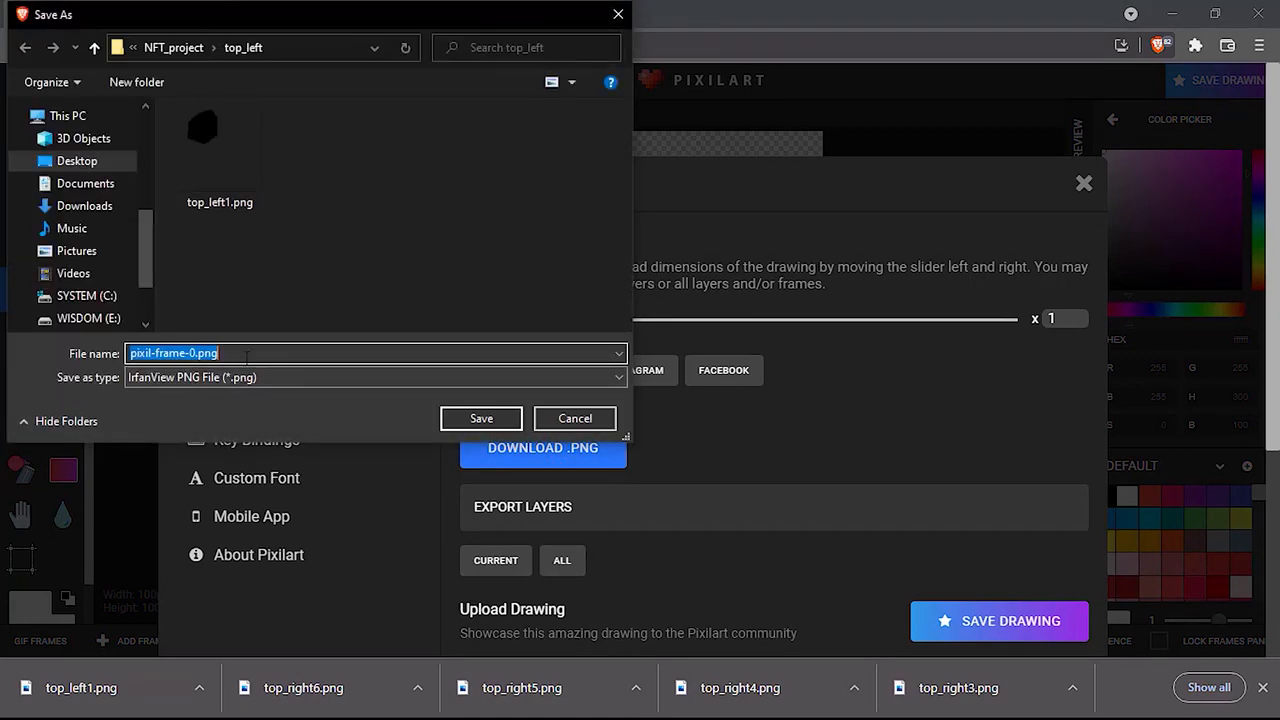
type("top_left1")
key("BackSpace")
type("2")
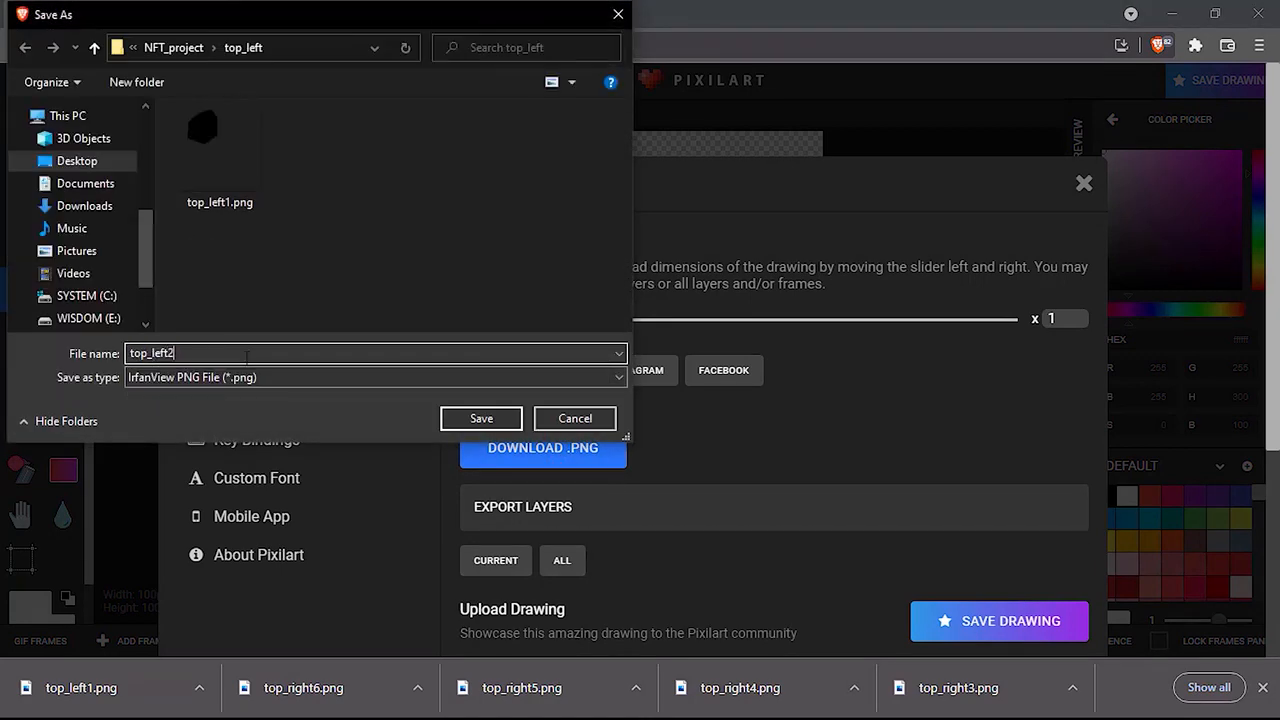
key("Return")
left_click(1082, 186)
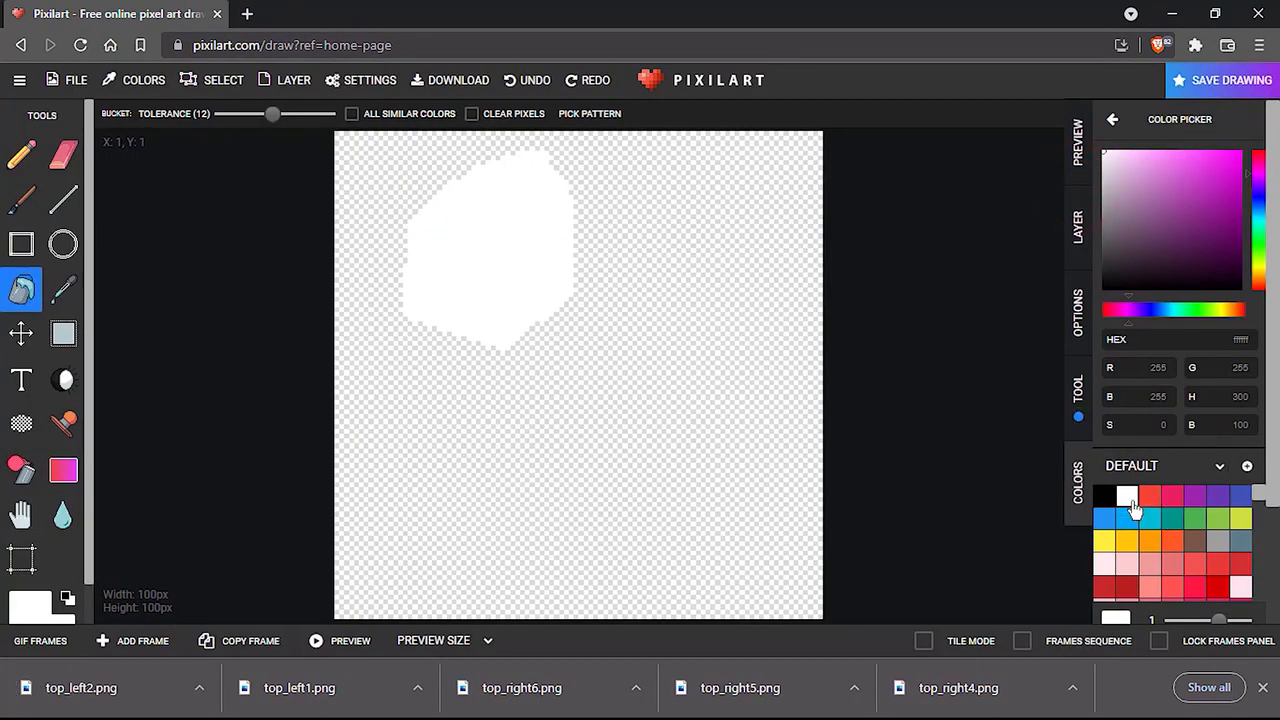
Fill the top-left shape with light green (8bc34a) and download it as a PNG named top_left3 in the top_left folder.
left_click(1216, 520)
left_click(490, 248)
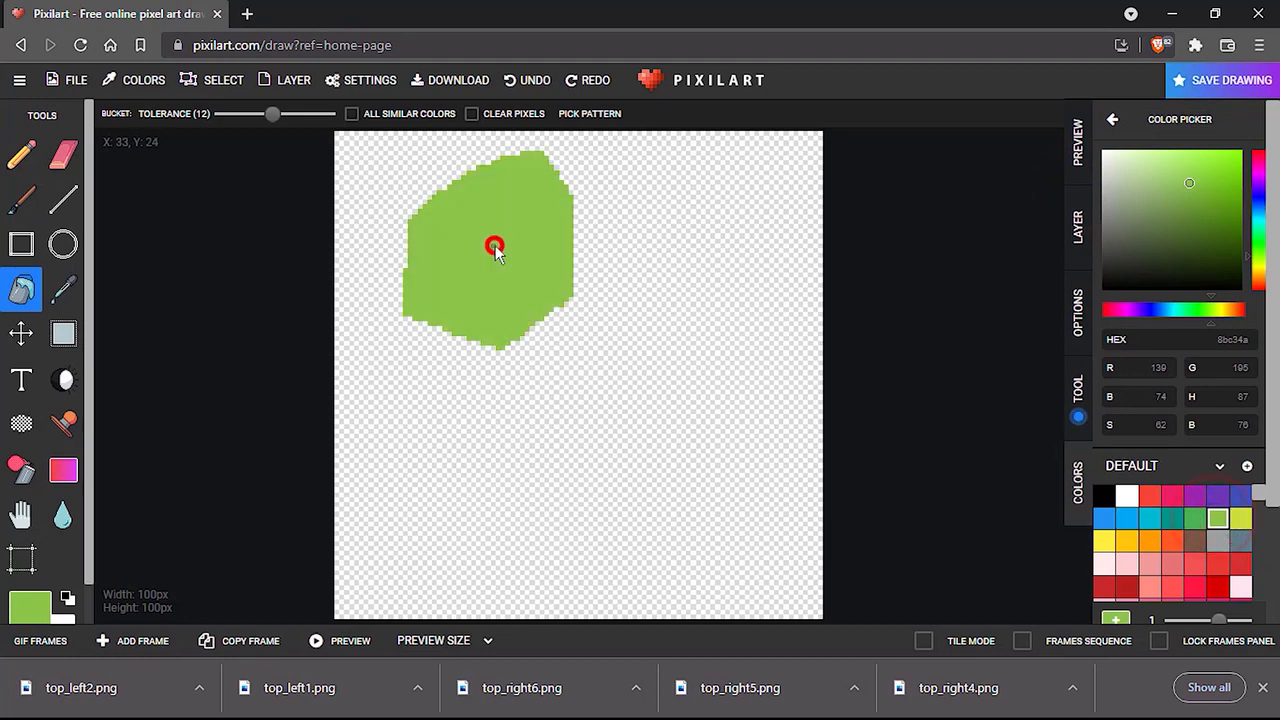
left_click(78, 84)
left_click(168, 368)
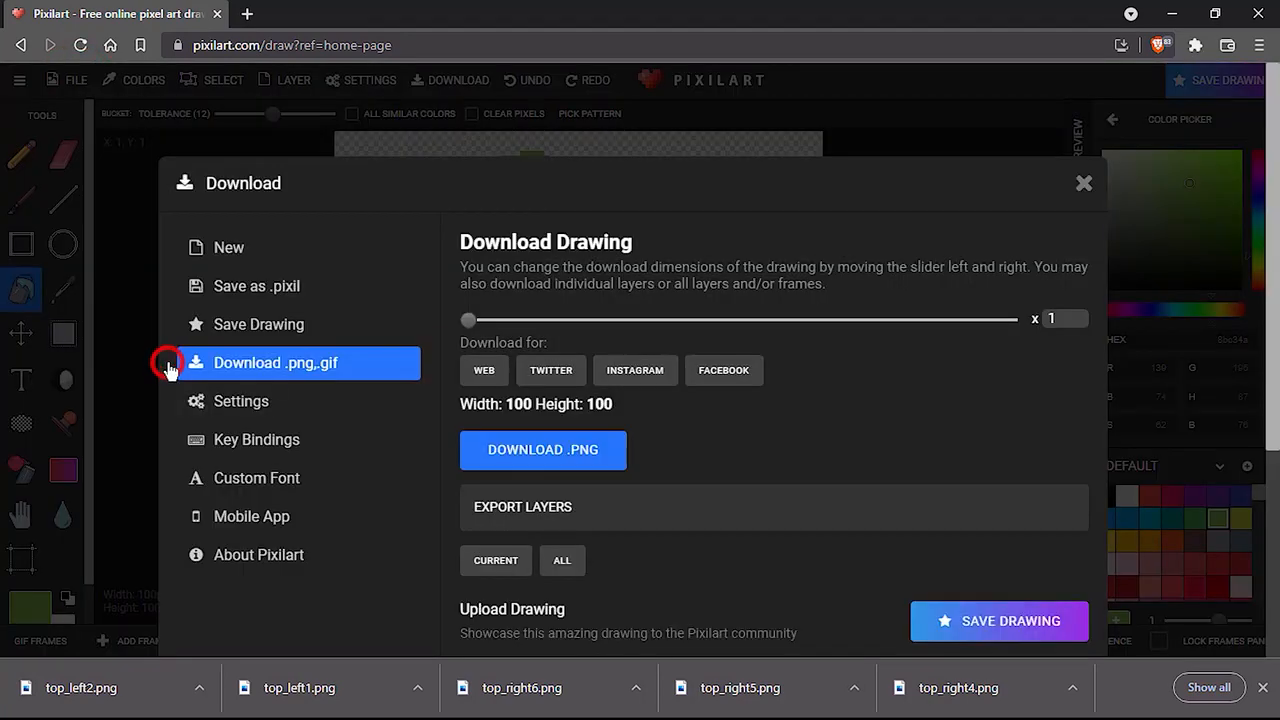
left_click(518, 436)
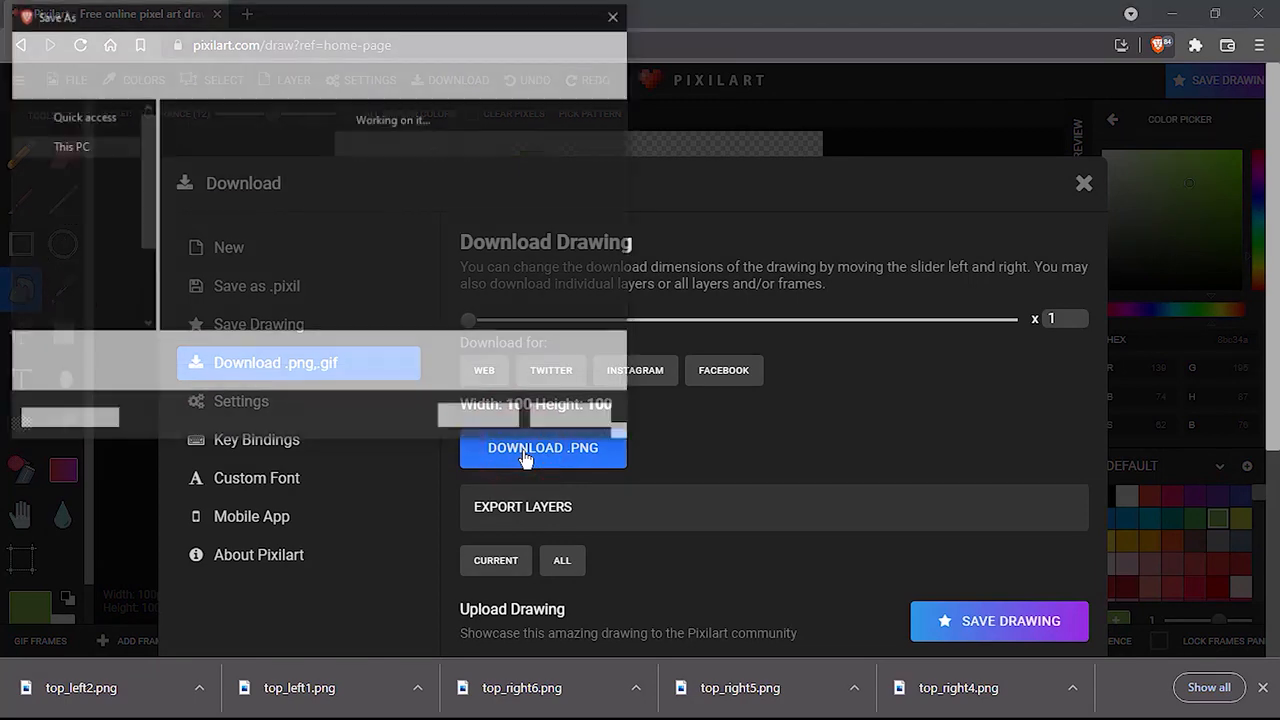
type("top_left3")
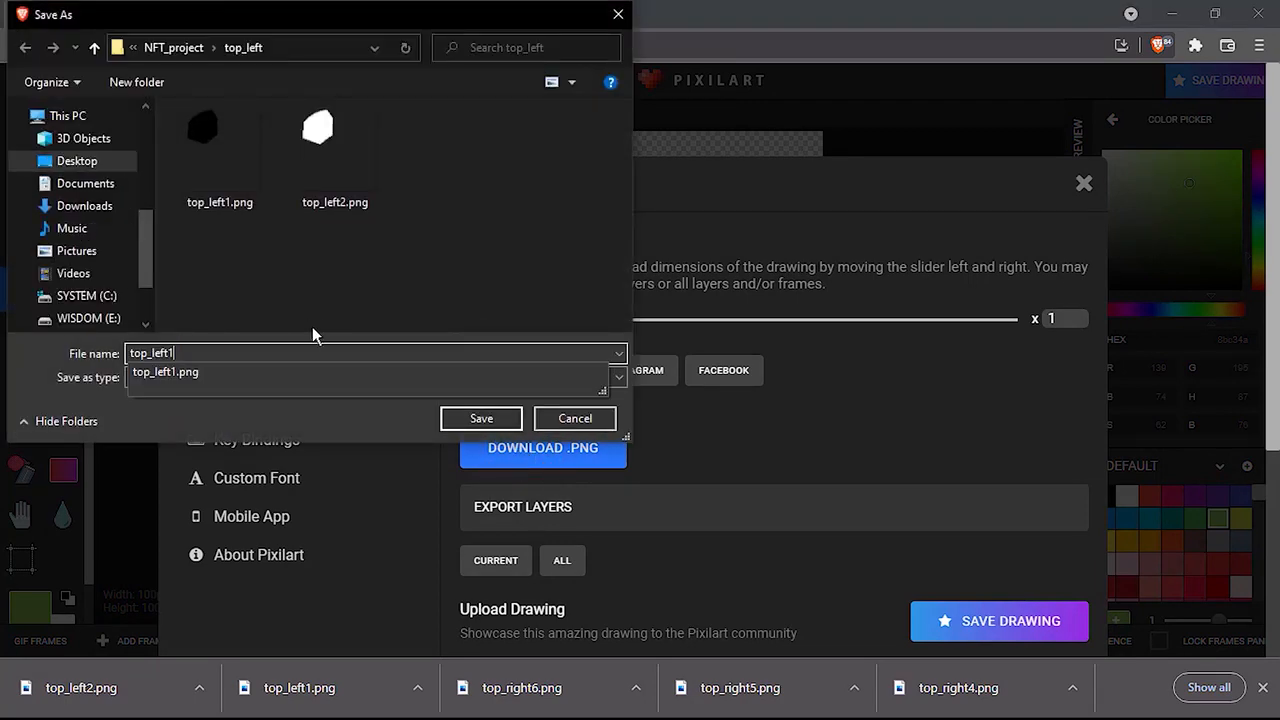
key("Return")
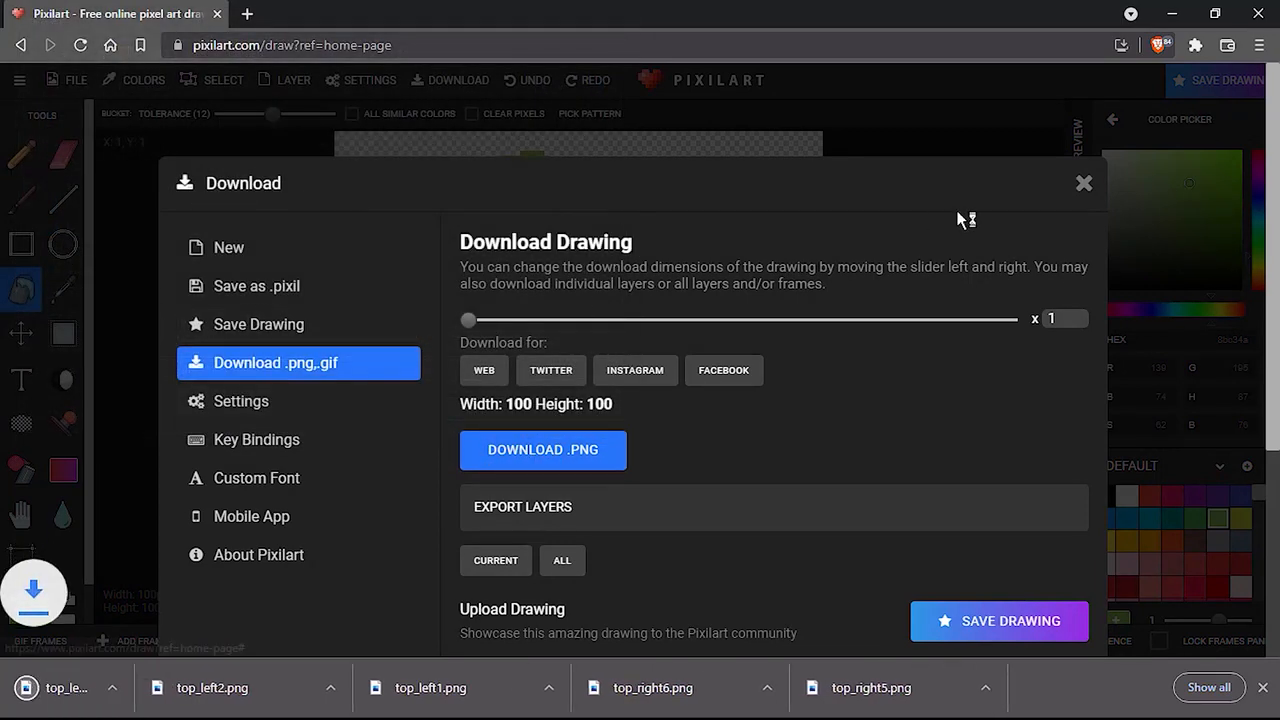
left_click(1084, 181)
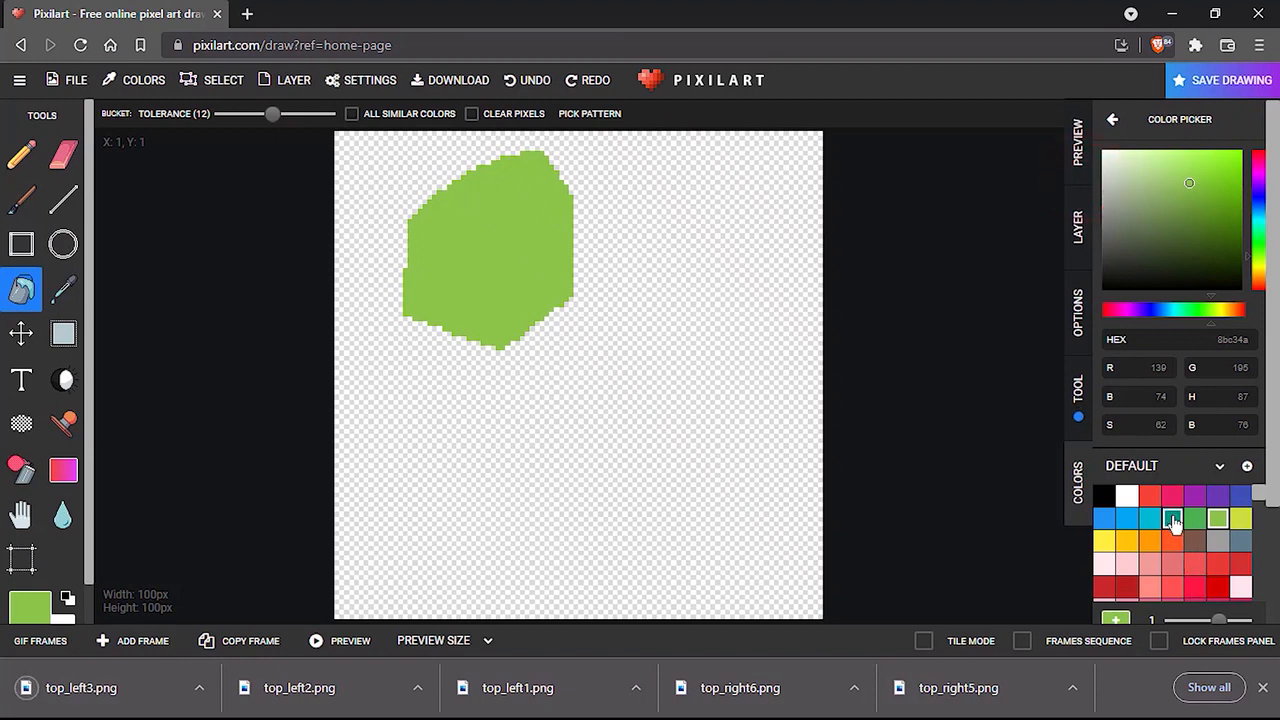
Fill the top-left shape with blue (1565c0).
scroll(1172, 522, "down", 5)
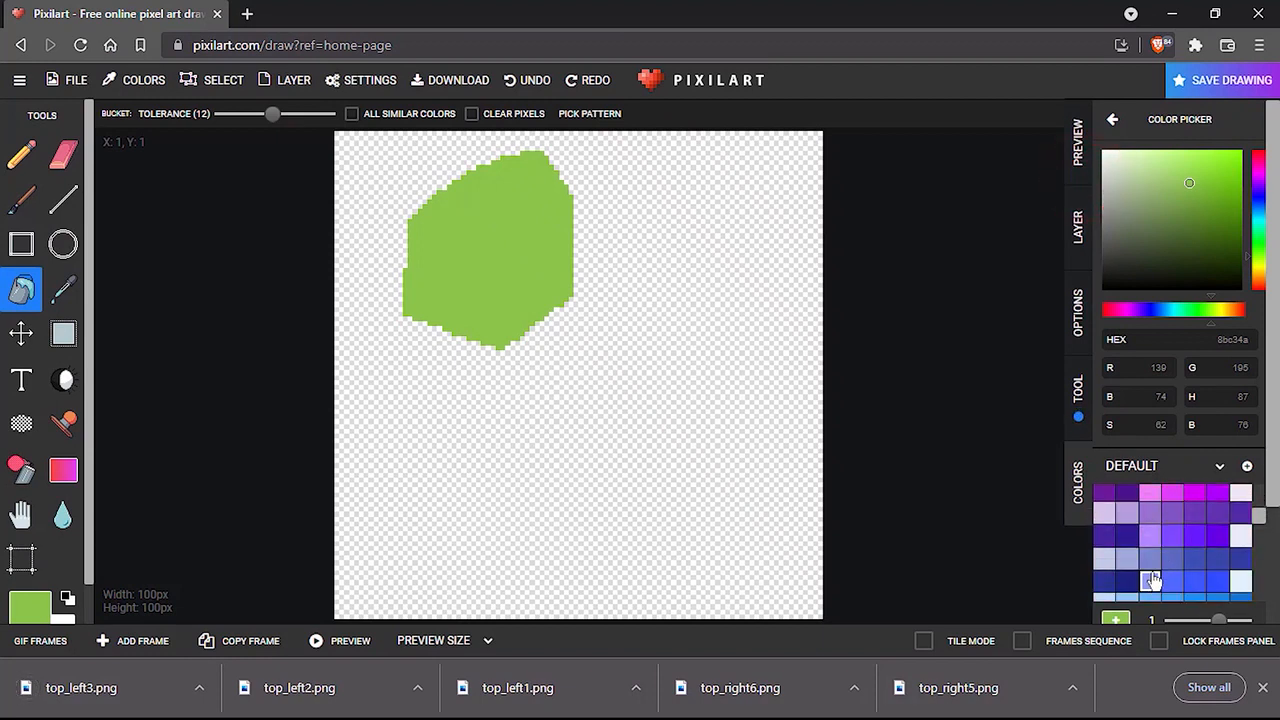
scroll(1152, 580, "down", 4)
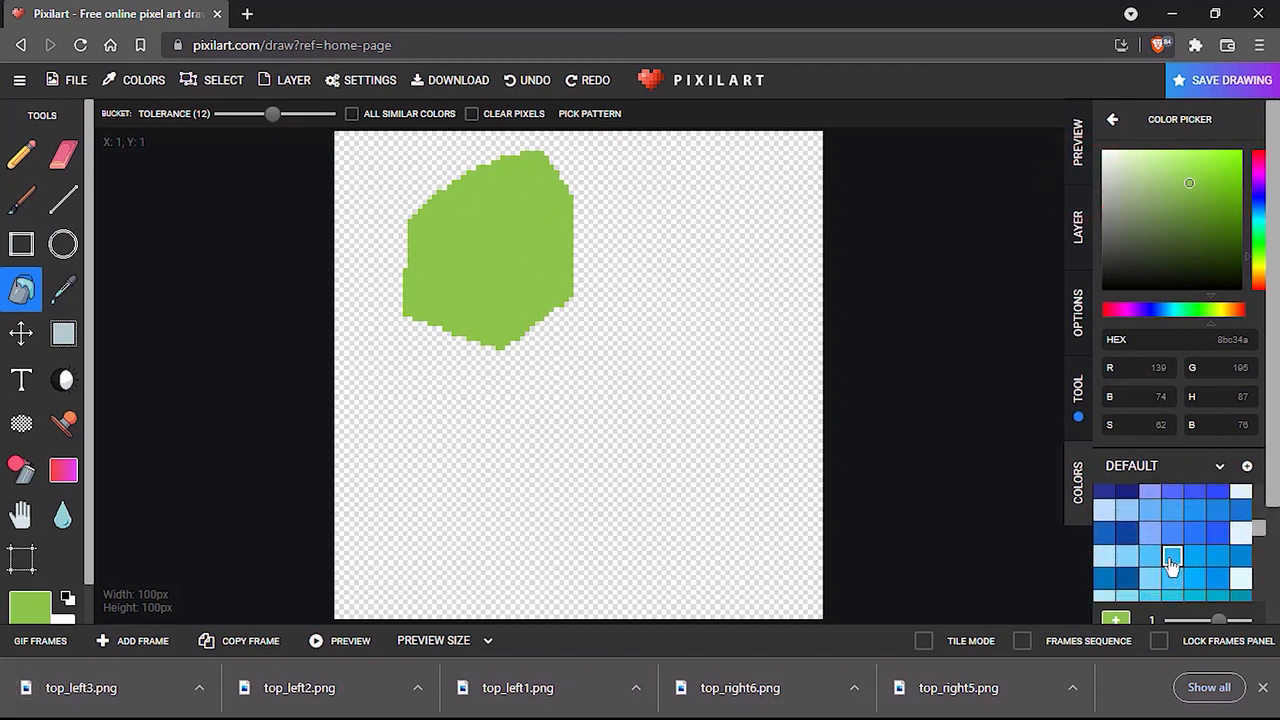
left_click(1103, 533)
left_click(470, 300)
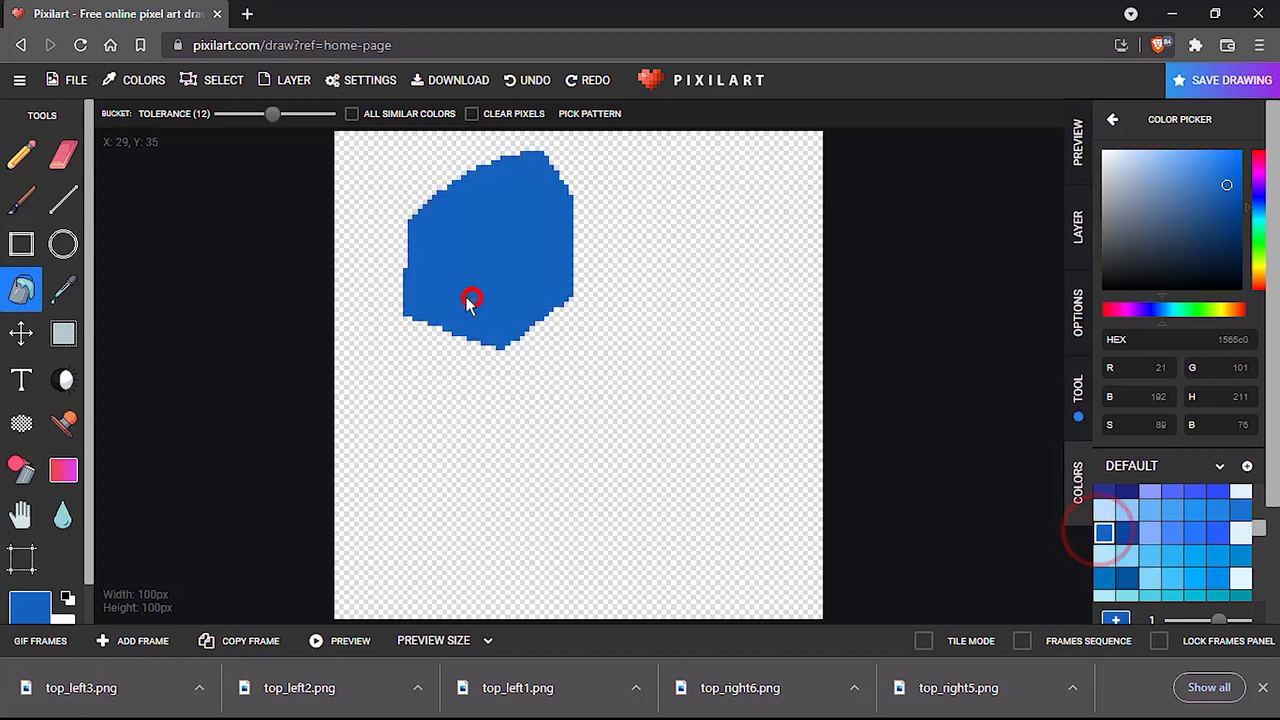
Download the blue shape as a PNG named top_left4 in the top_left folder and close the download window.
left_click(62, 82)
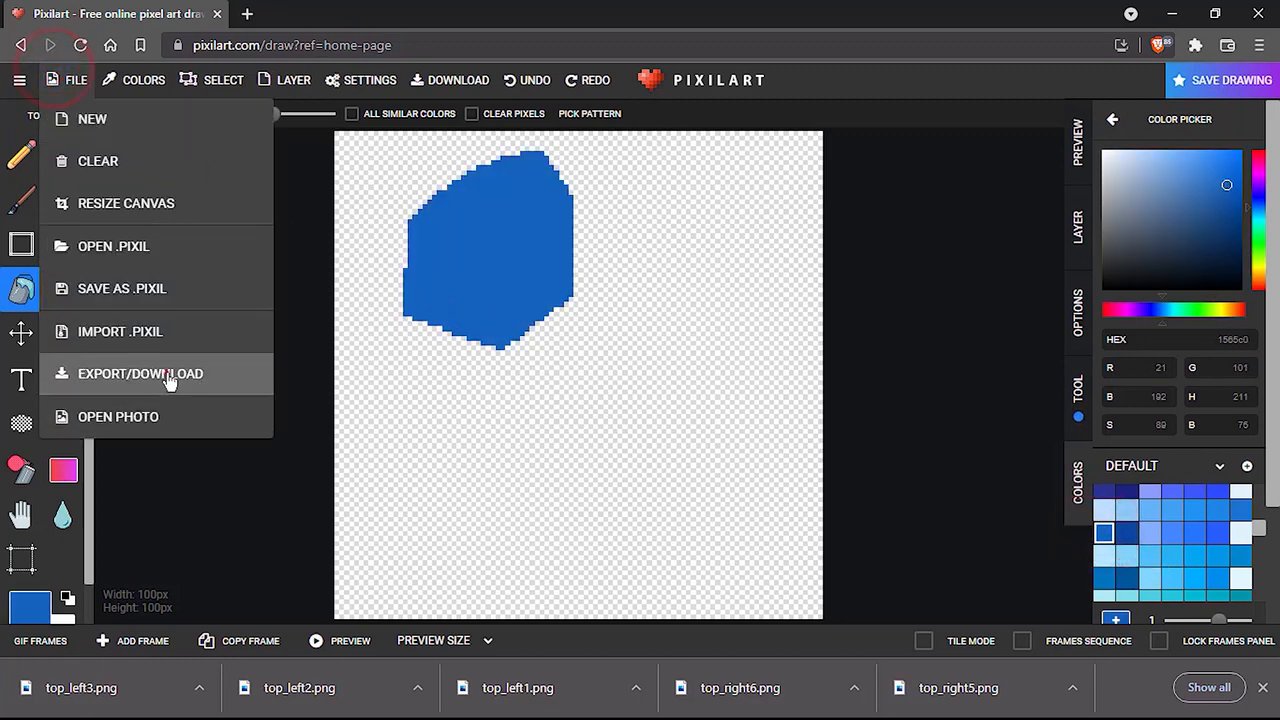
left_click(166, 374)
left_click(470, 450)
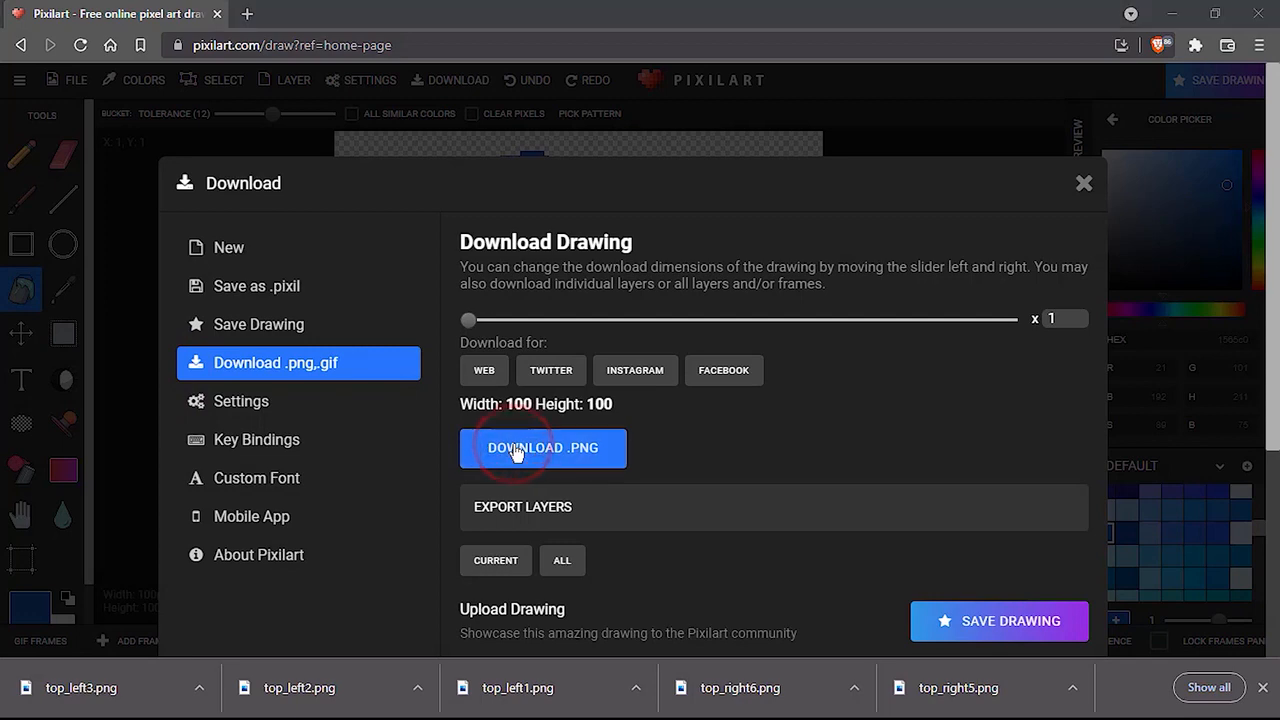
type("top_left")
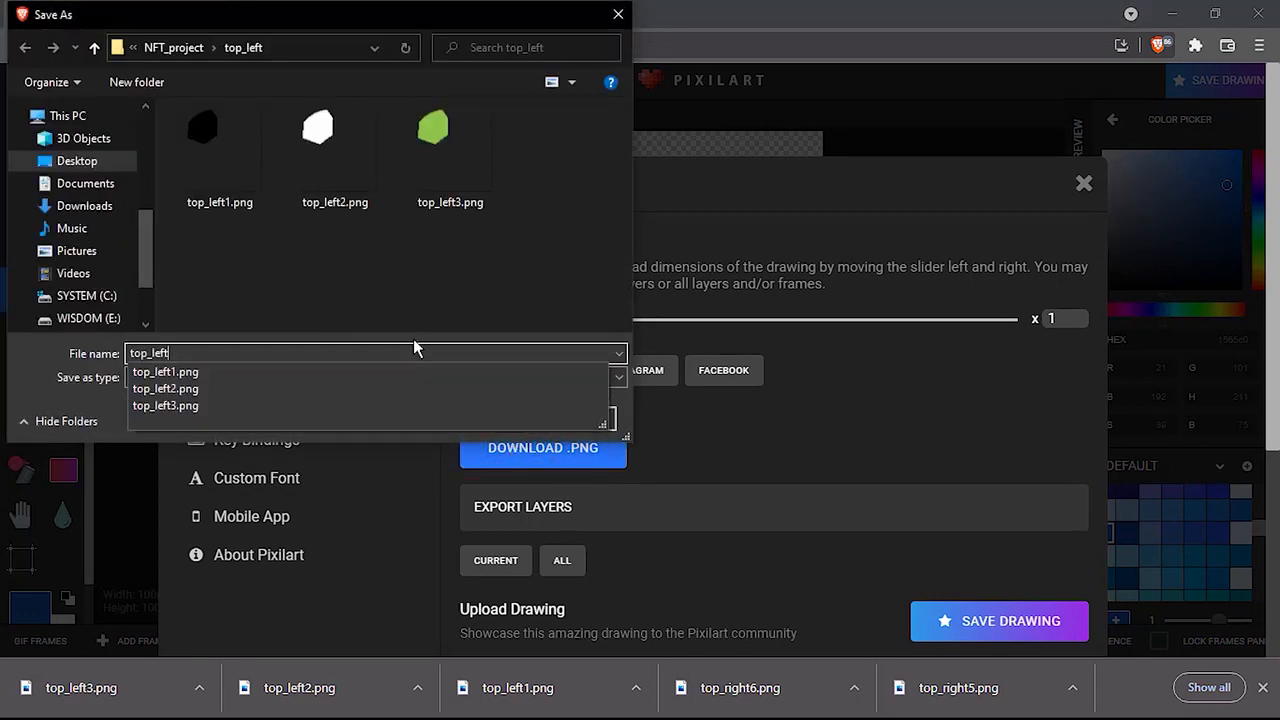
type("4")
key("Return")
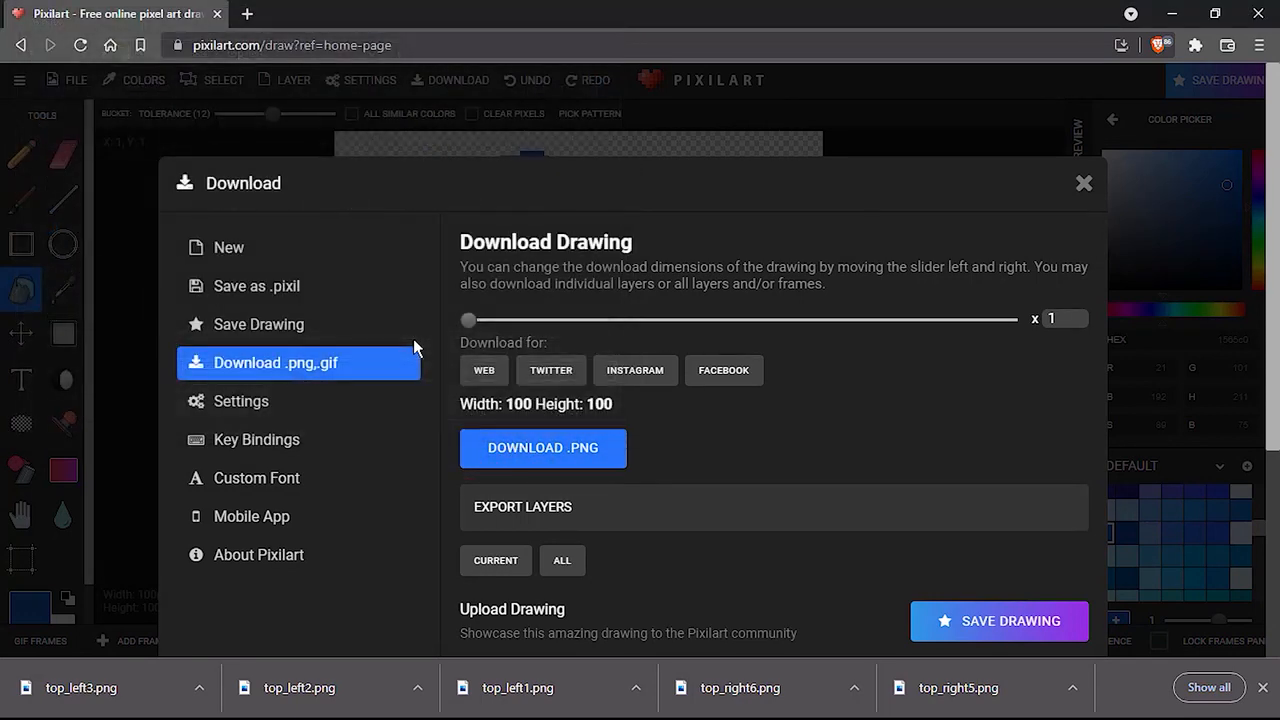
left_click(1084, 188)
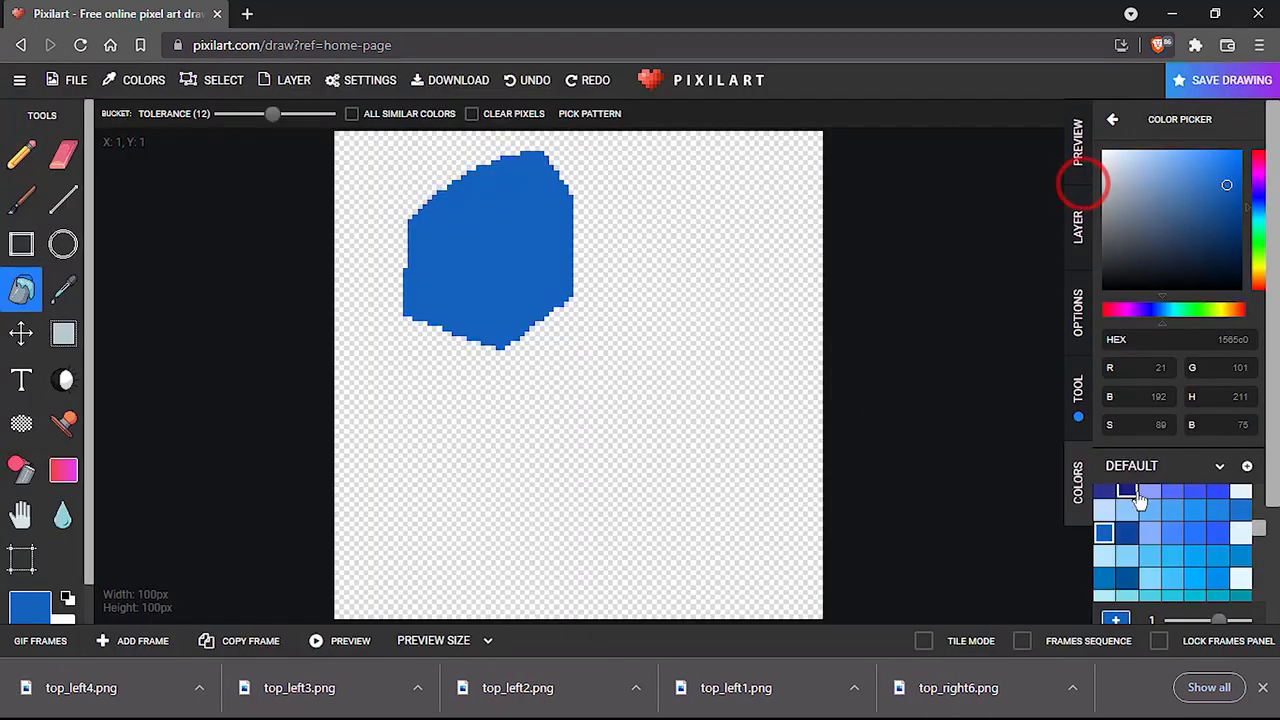
Fill the top-left shape with dark orange (bf360c).
scroll(1143, 528, "down", 5)
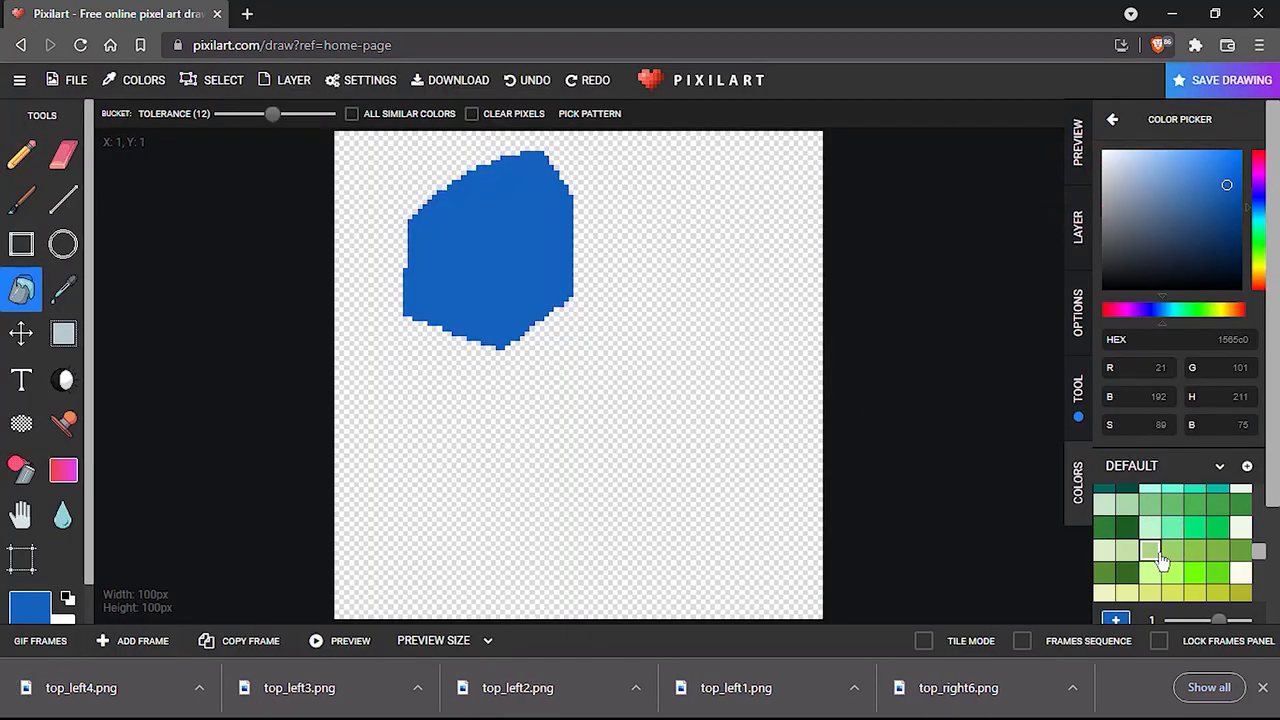
scroll(1159, 562, "down", 4)
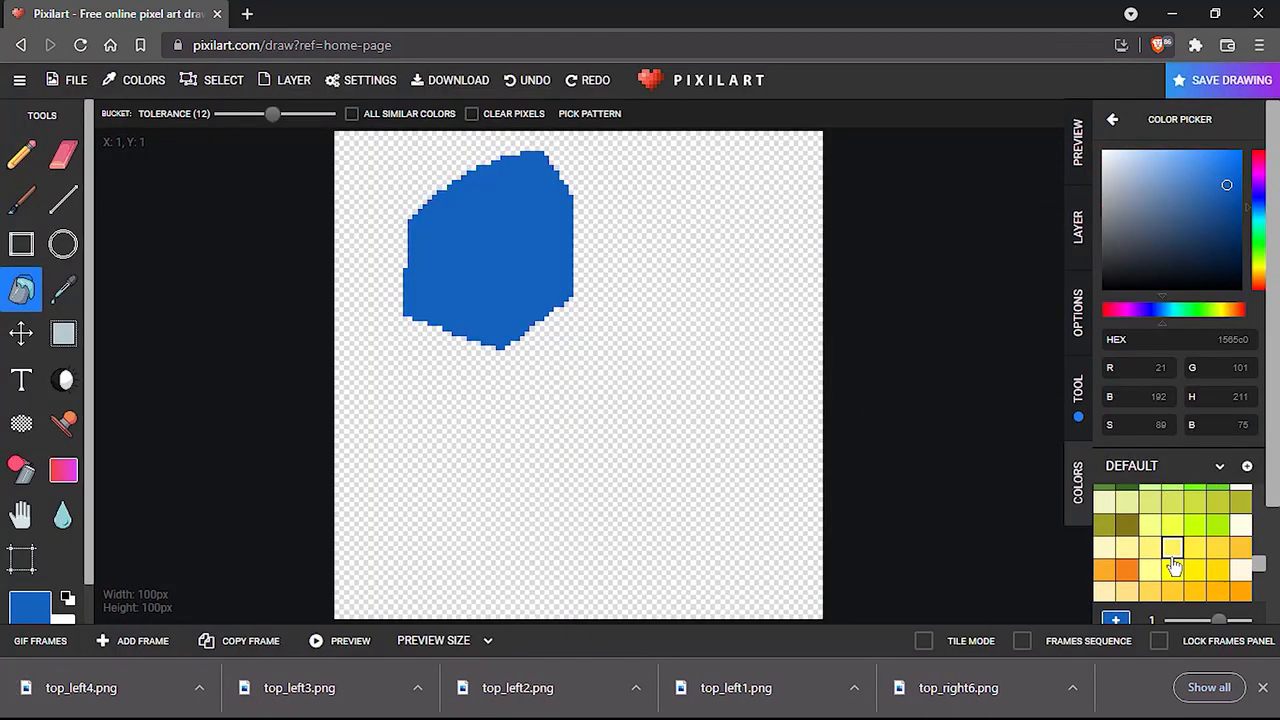
scroll(1174, 566, "down", 2)
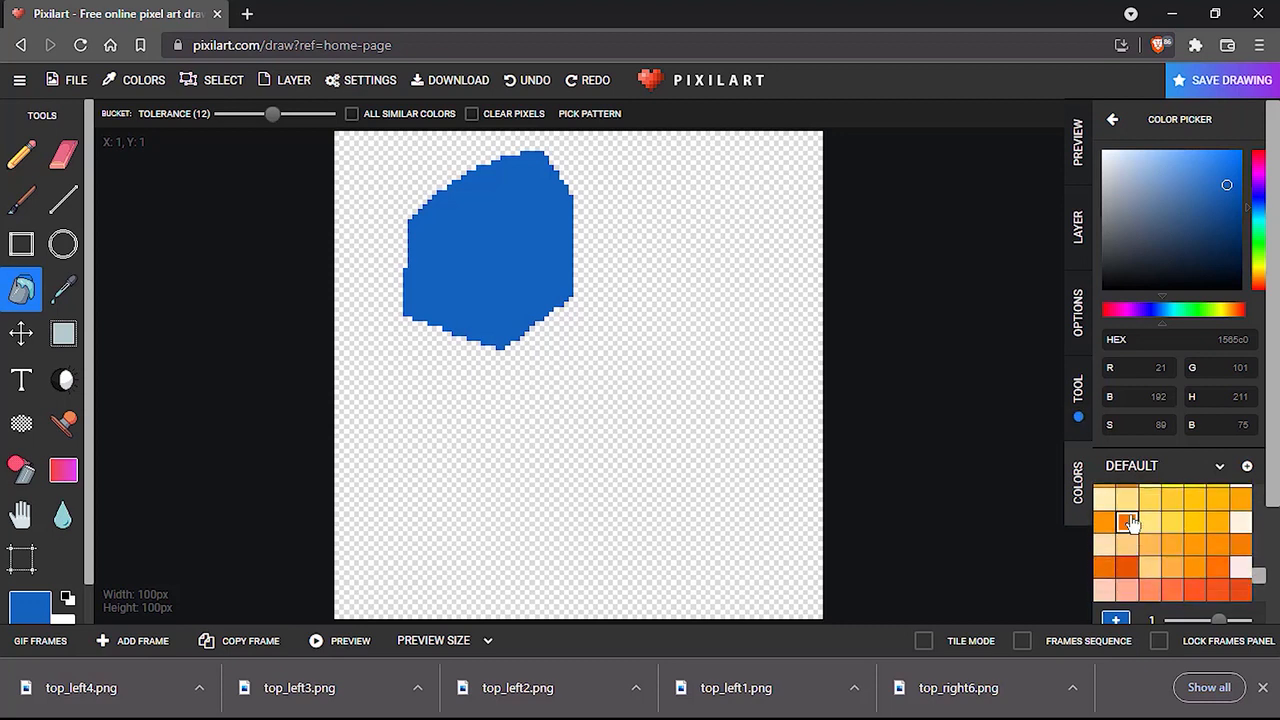
scroll(1127, 568, "down", 4)
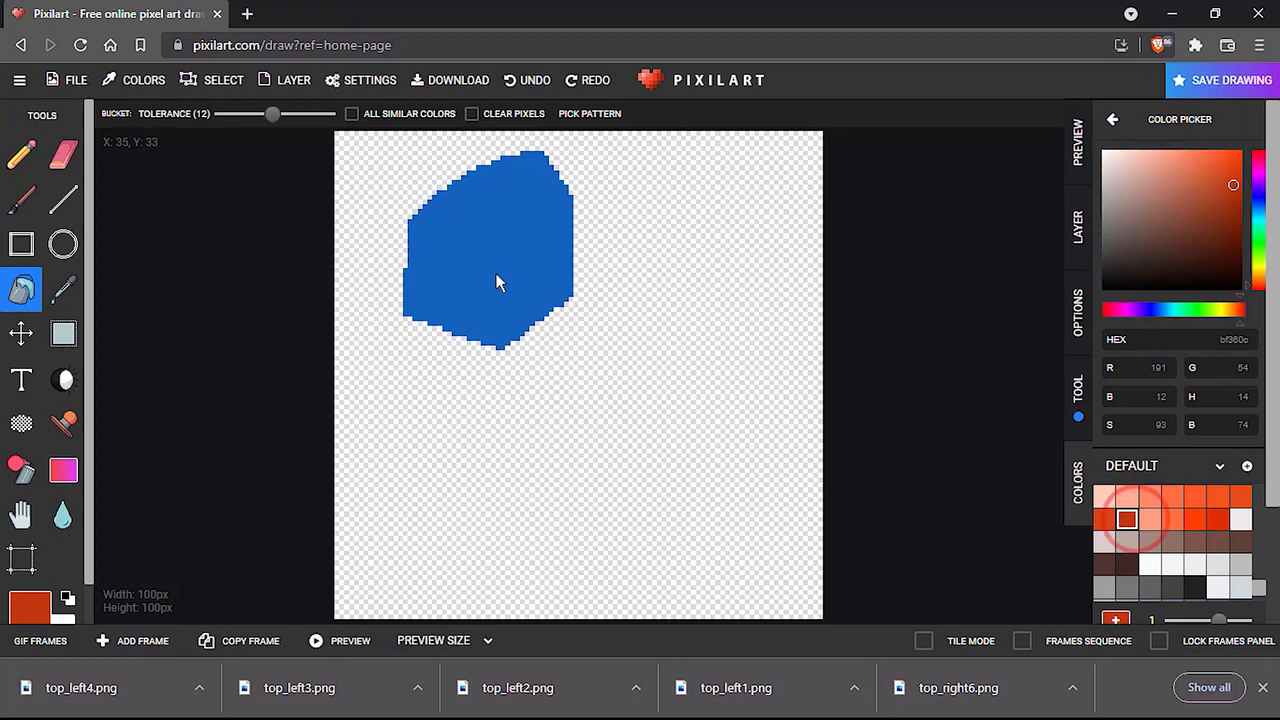
Download the dark orange shape as a PNG named top_left5 in the top_left folder and close the download window.
left_click(76, 80)
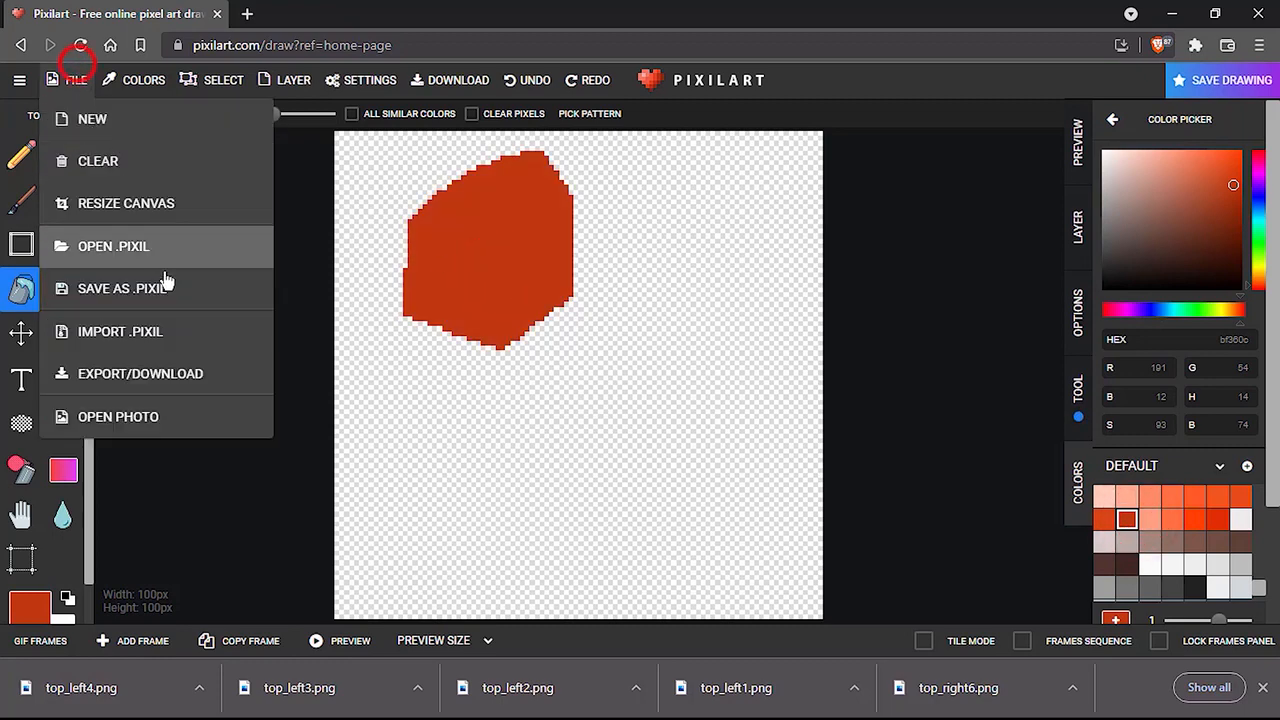
left_click(171, 374)
left_click(513, 455)
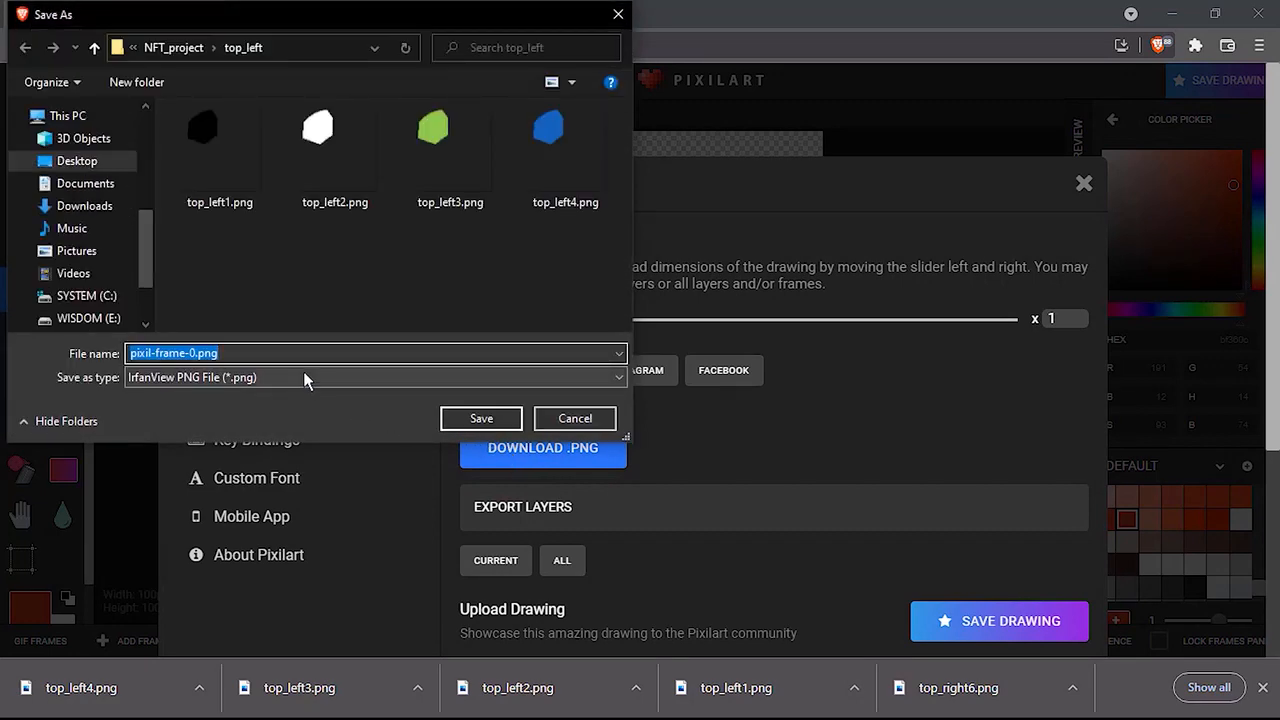
type("top_left1")
key("BackSpace")
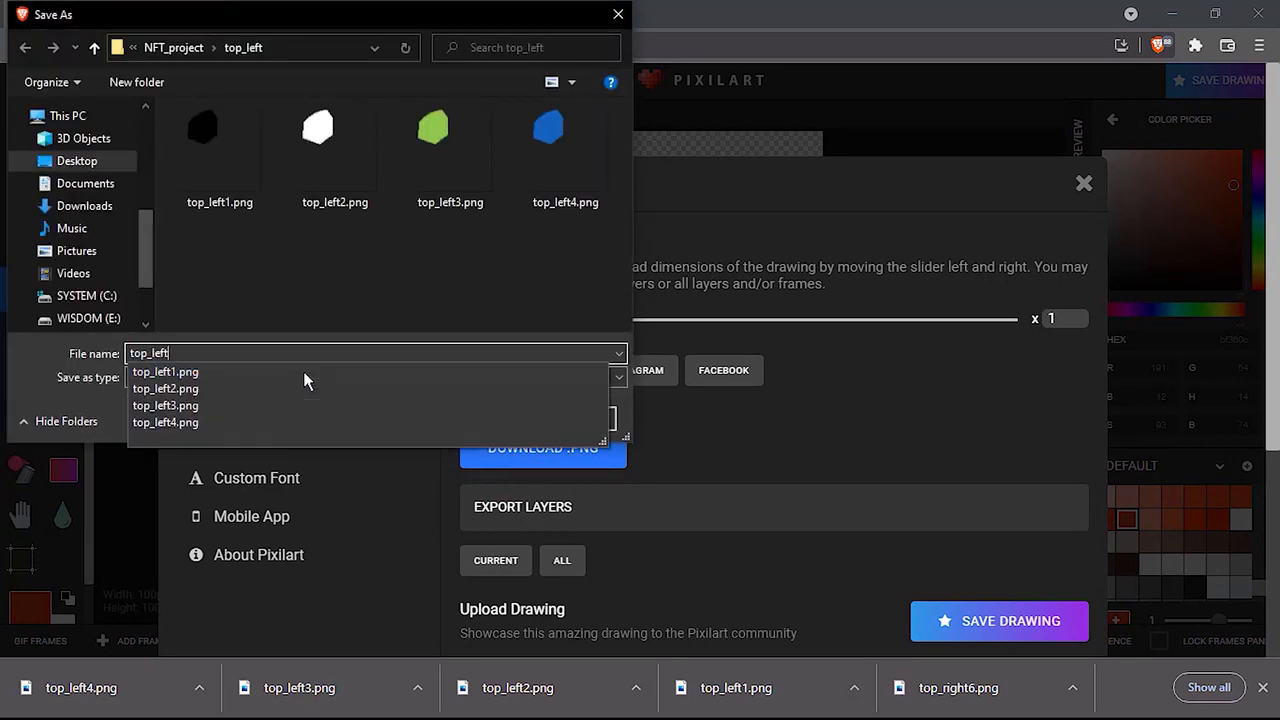
type("5")
key("Return")
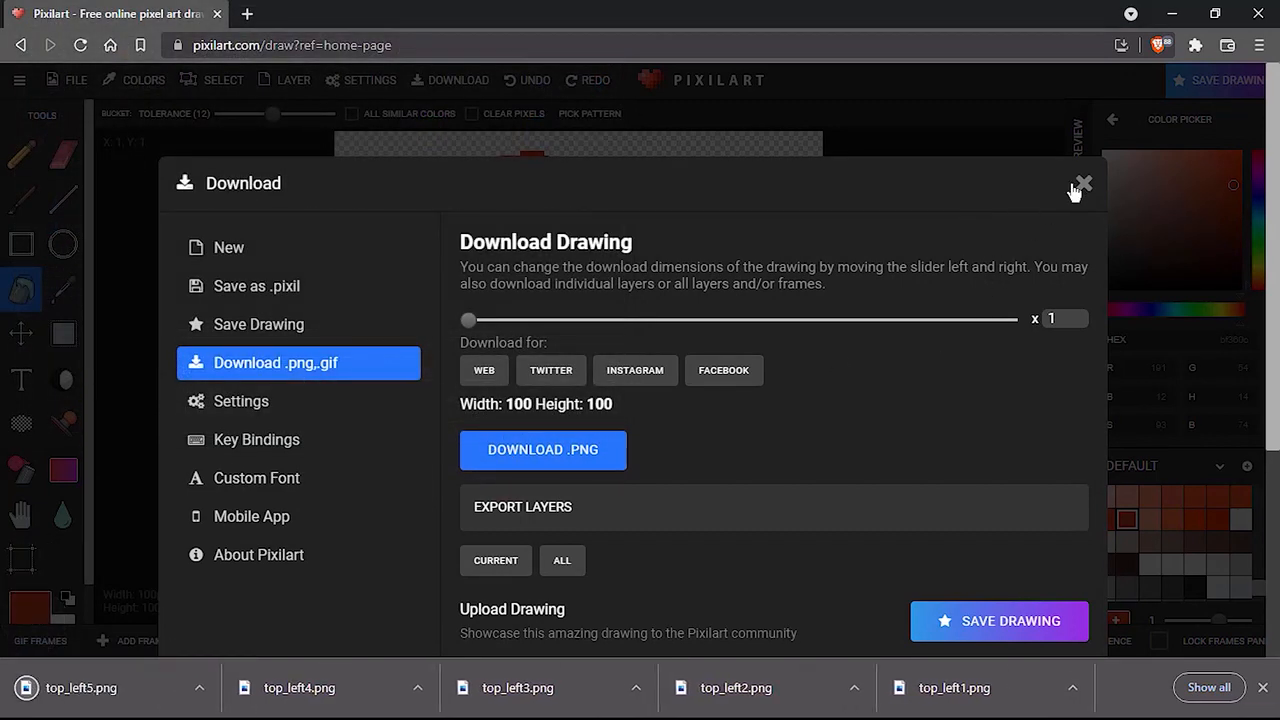
left_click(1080, 182)
Fill the top-left shape with blue-grey (455a64) and download it as a PNG named top_left6 in the top_left folder.
scroll(1160, 520, "down", 2)
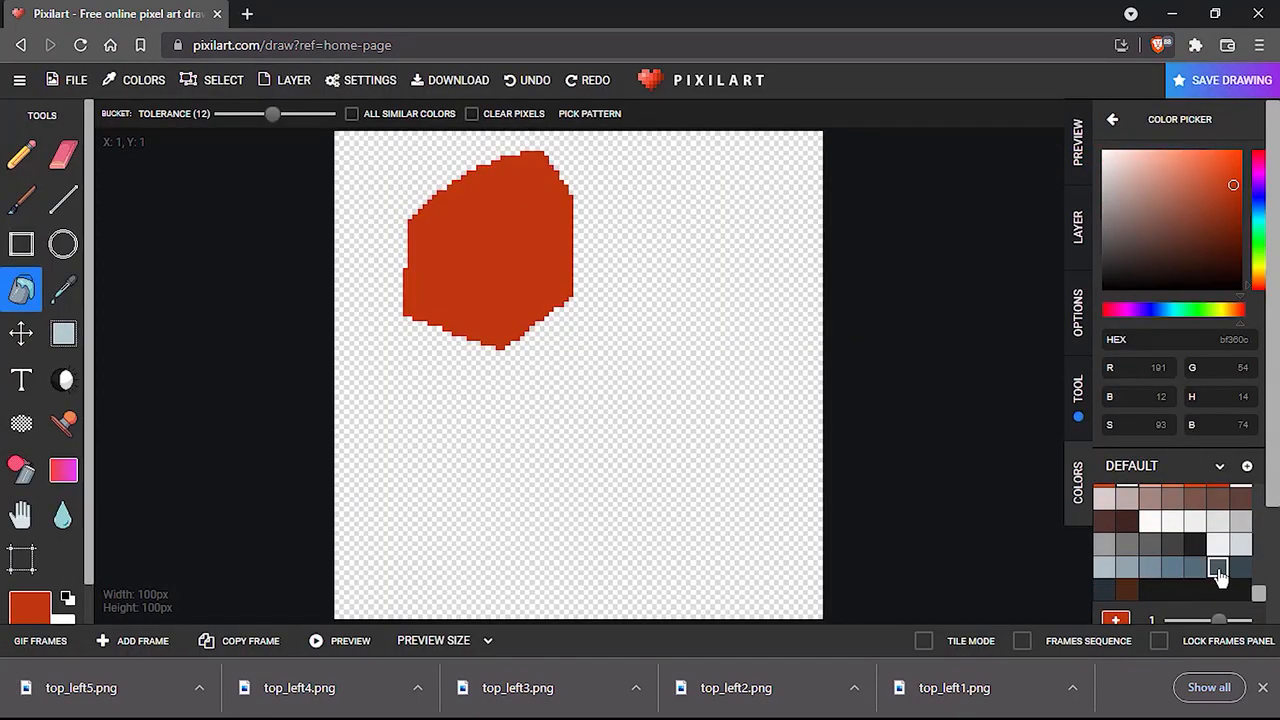
left_click(1218, 570)
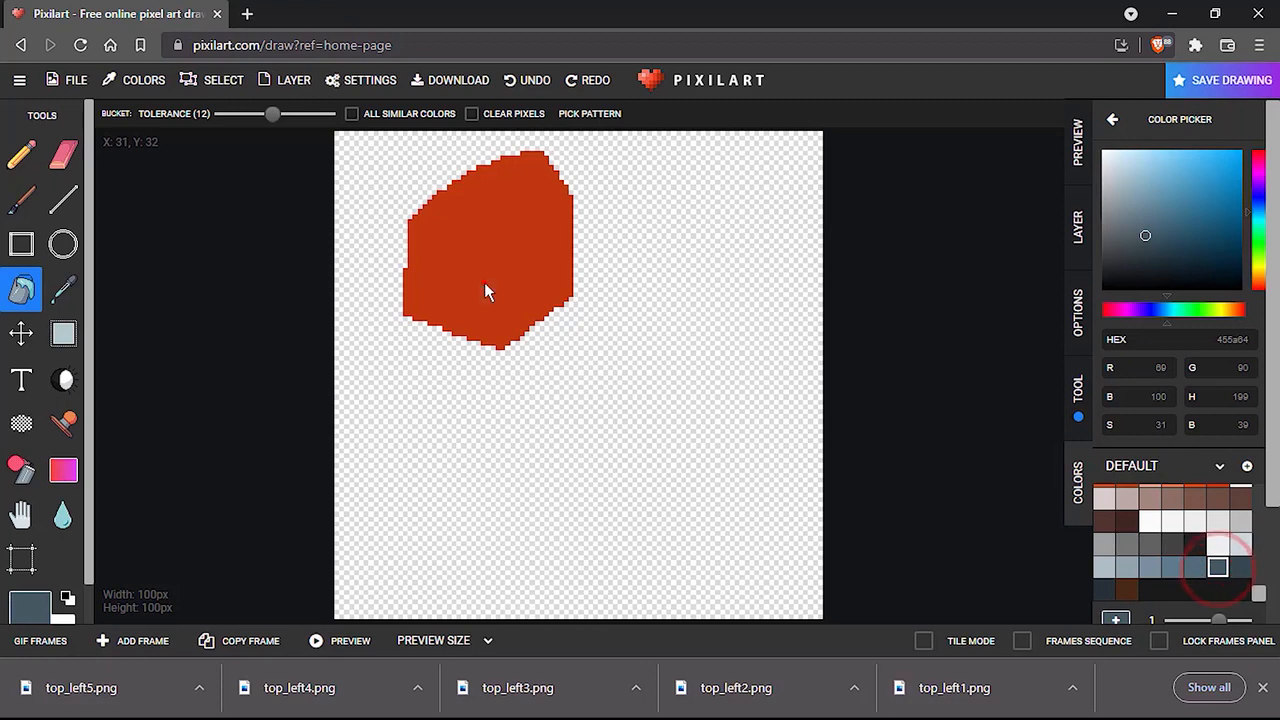
left_click(54, 80)
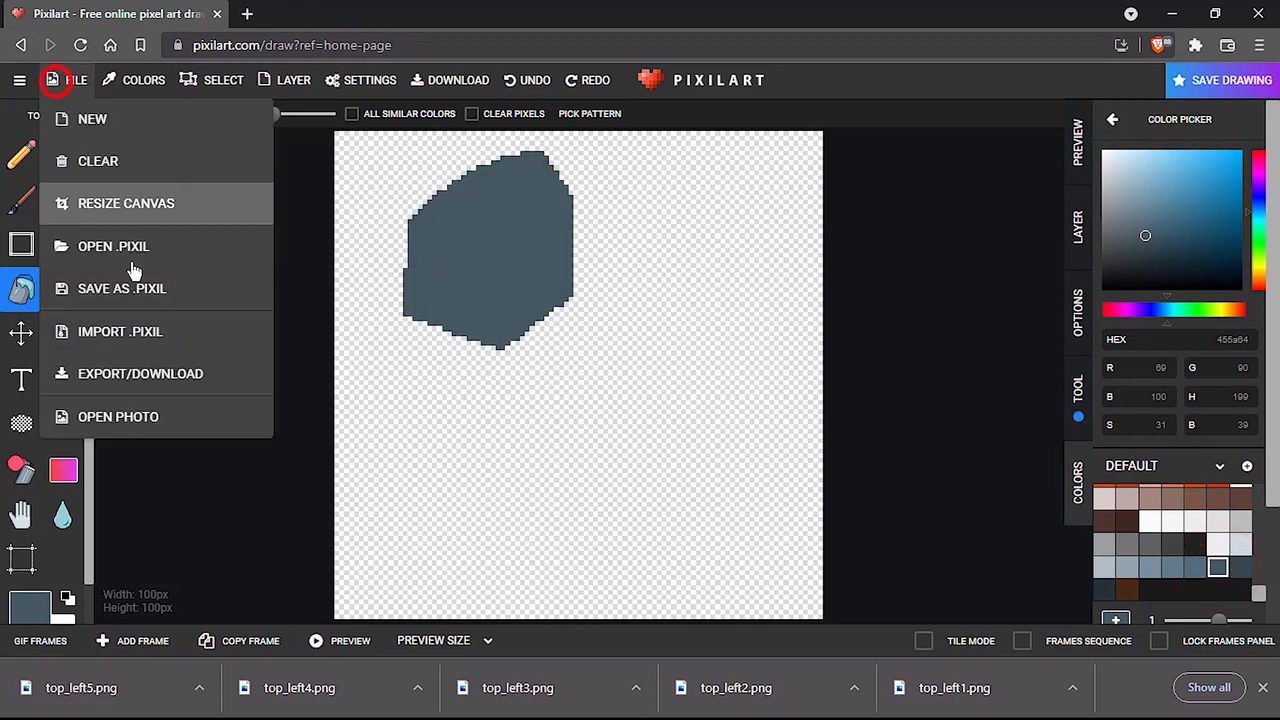
left_click(150, 375)
left_click(560, 452)
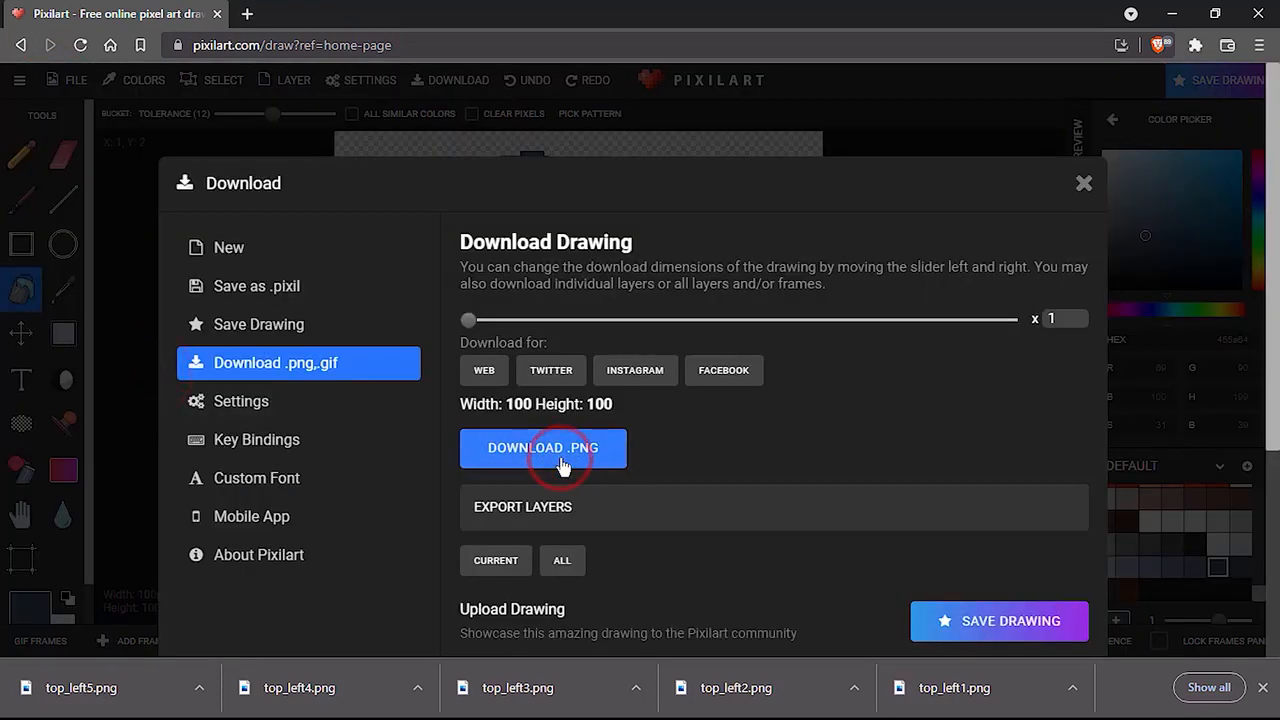
type("top_left1")
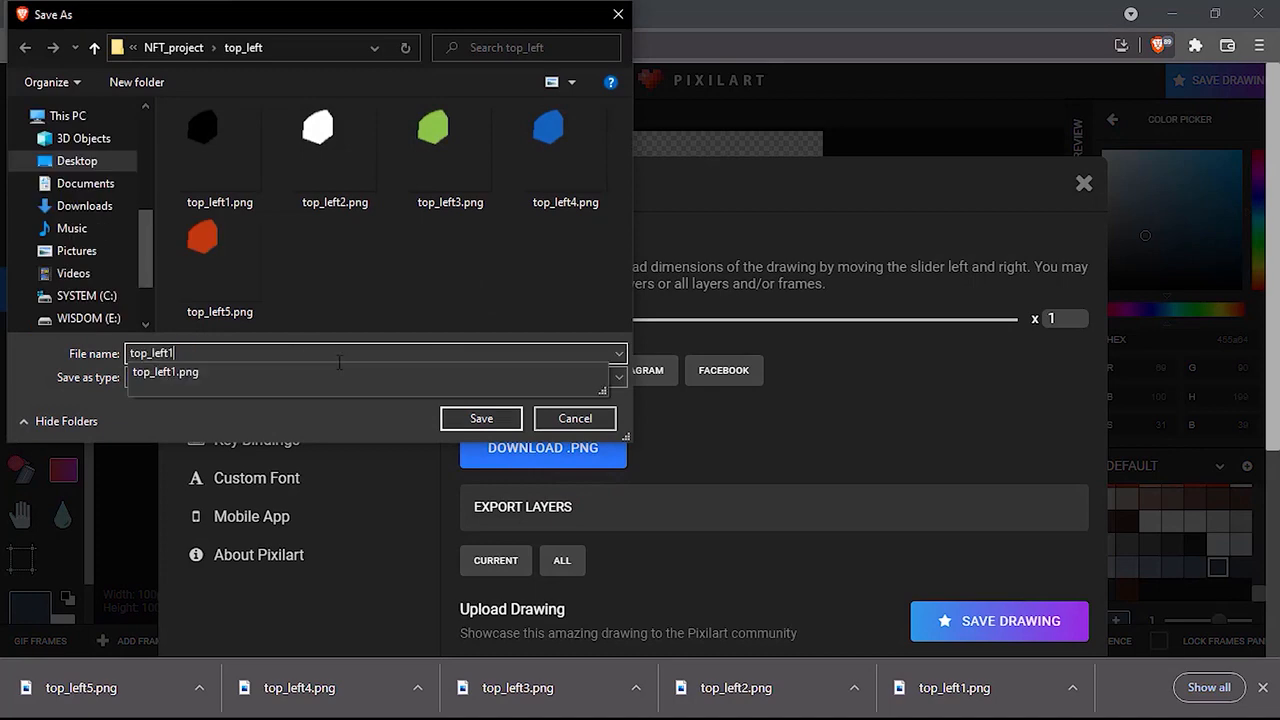
key("BackSpace")
type("6")
key("Return")
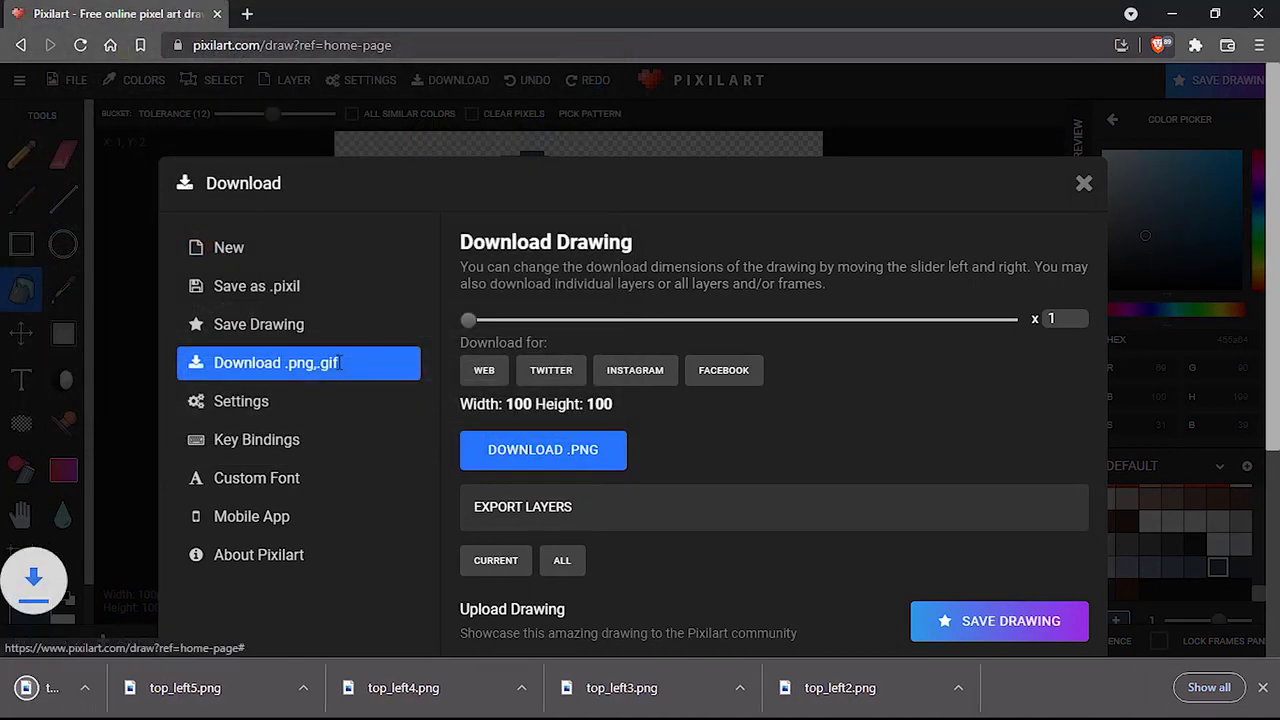
left_click(1082, 185)
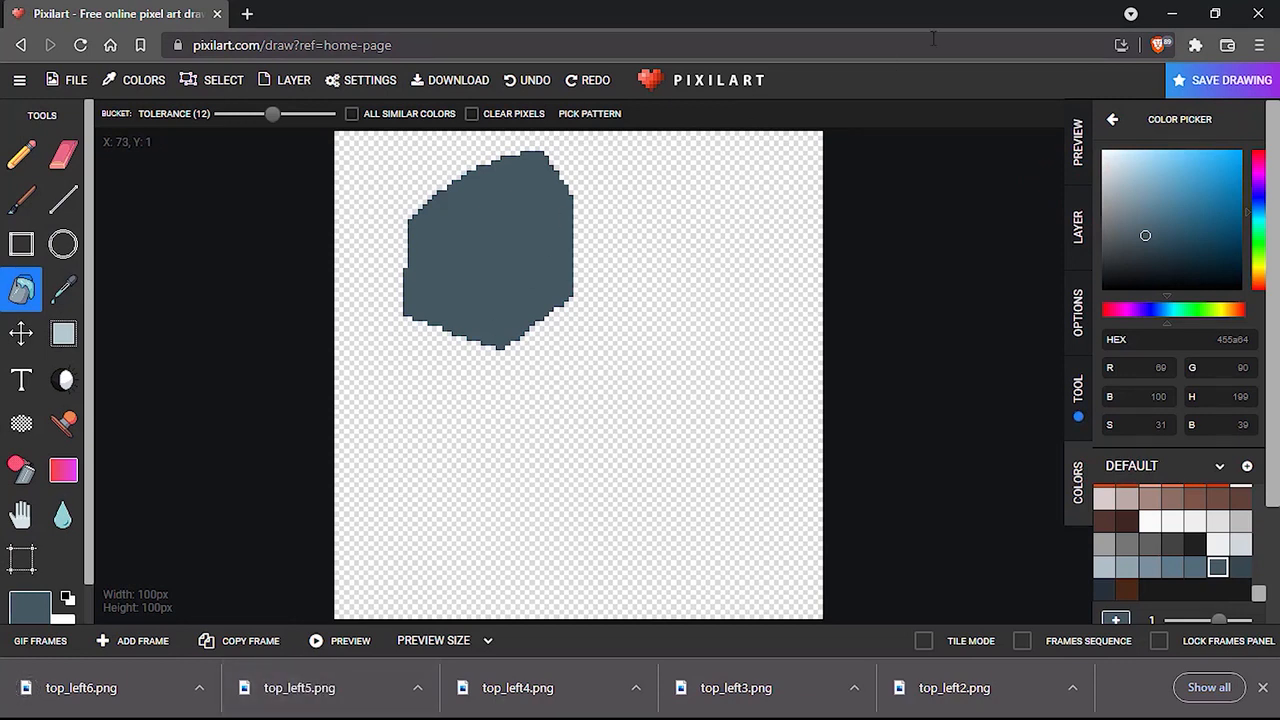
Minimize the browser, open the NFT_project folder from the desktop in File Explorer and examine the images in its bottom folder.
left_click(1175, 13)
double_click(38, 40)
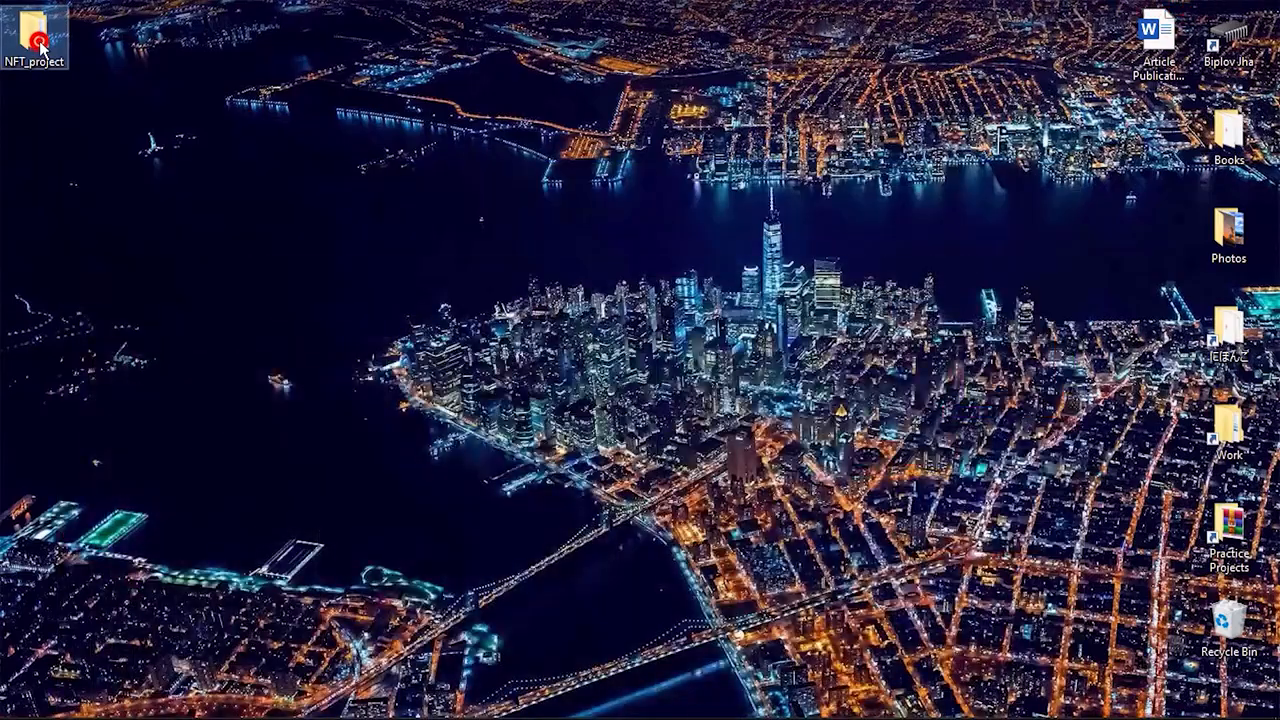
left_click(407, 365)
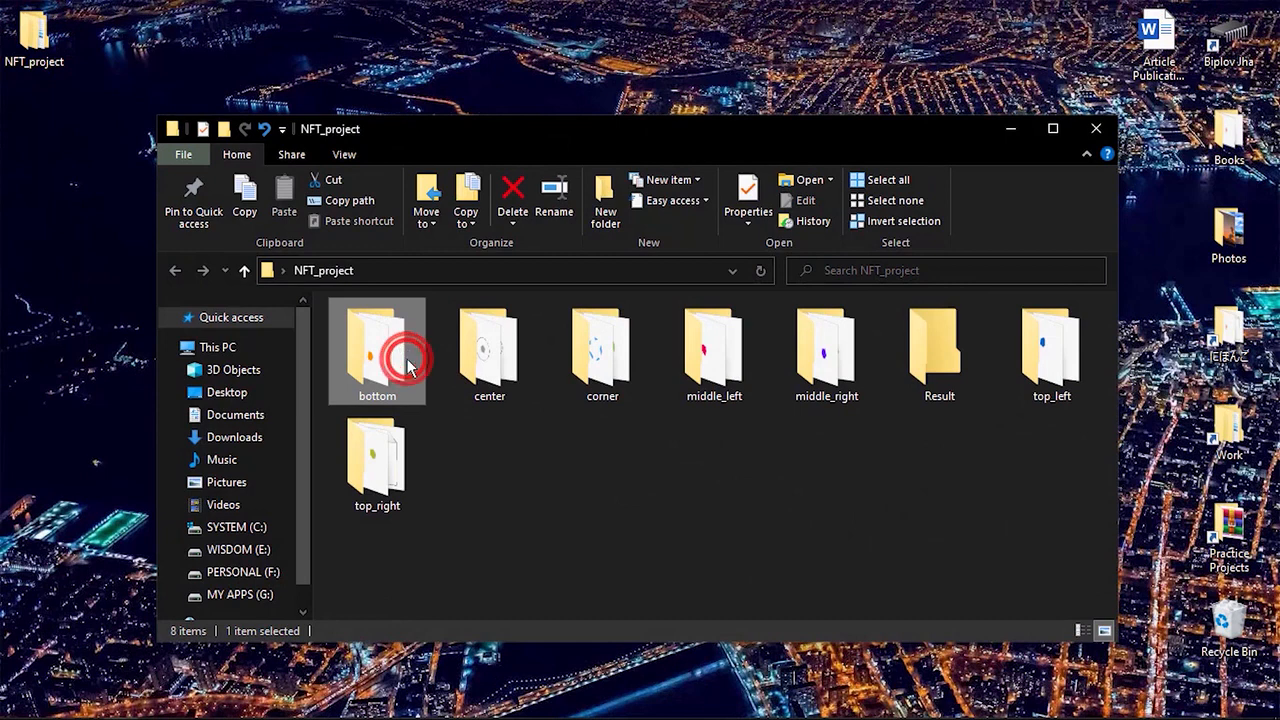
double_click(407, 365)
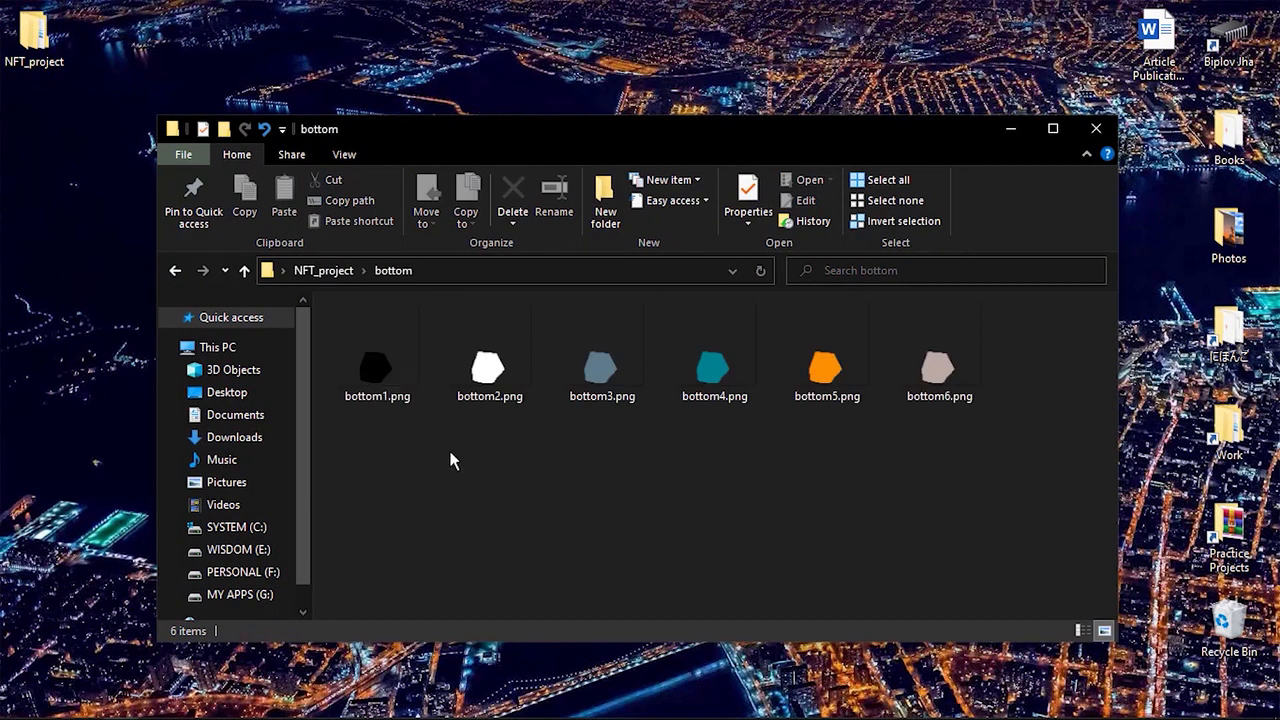
Examine the images in the center folder of NFT_project and open center7.png in the photo viewer.
left_click(243, 272)
double_click(518, 378)
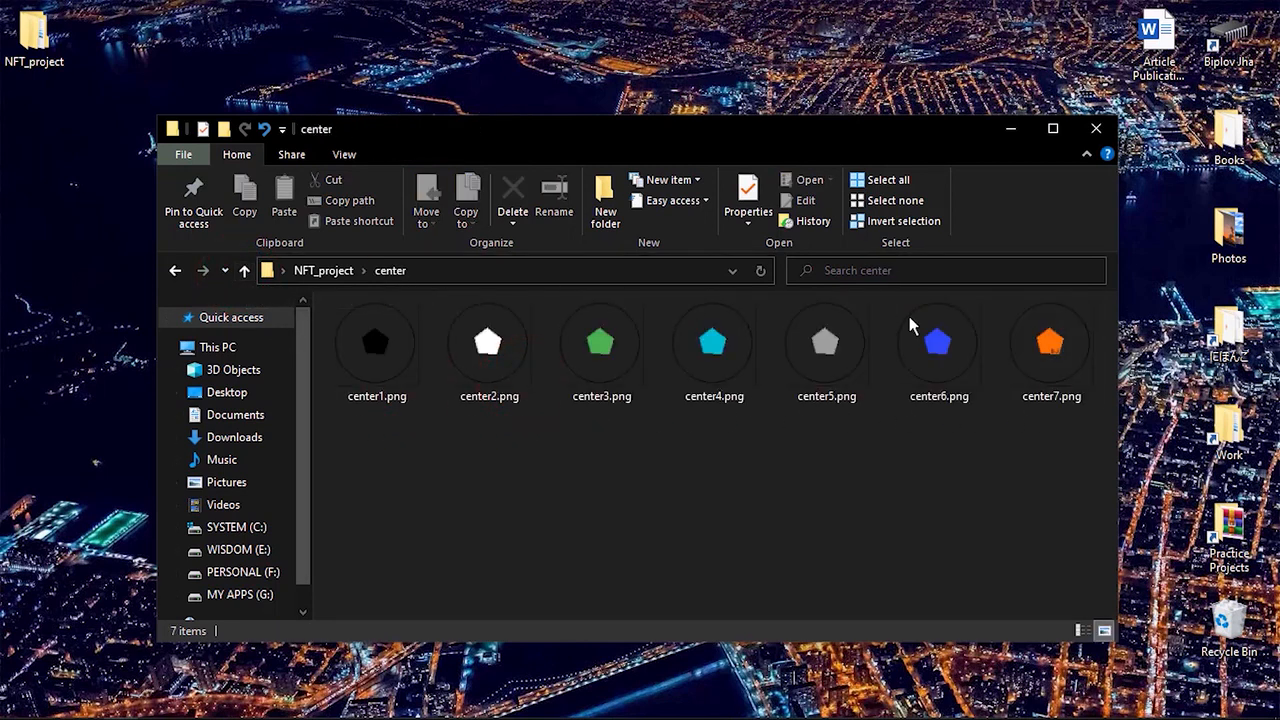
double_click(1040, 340)
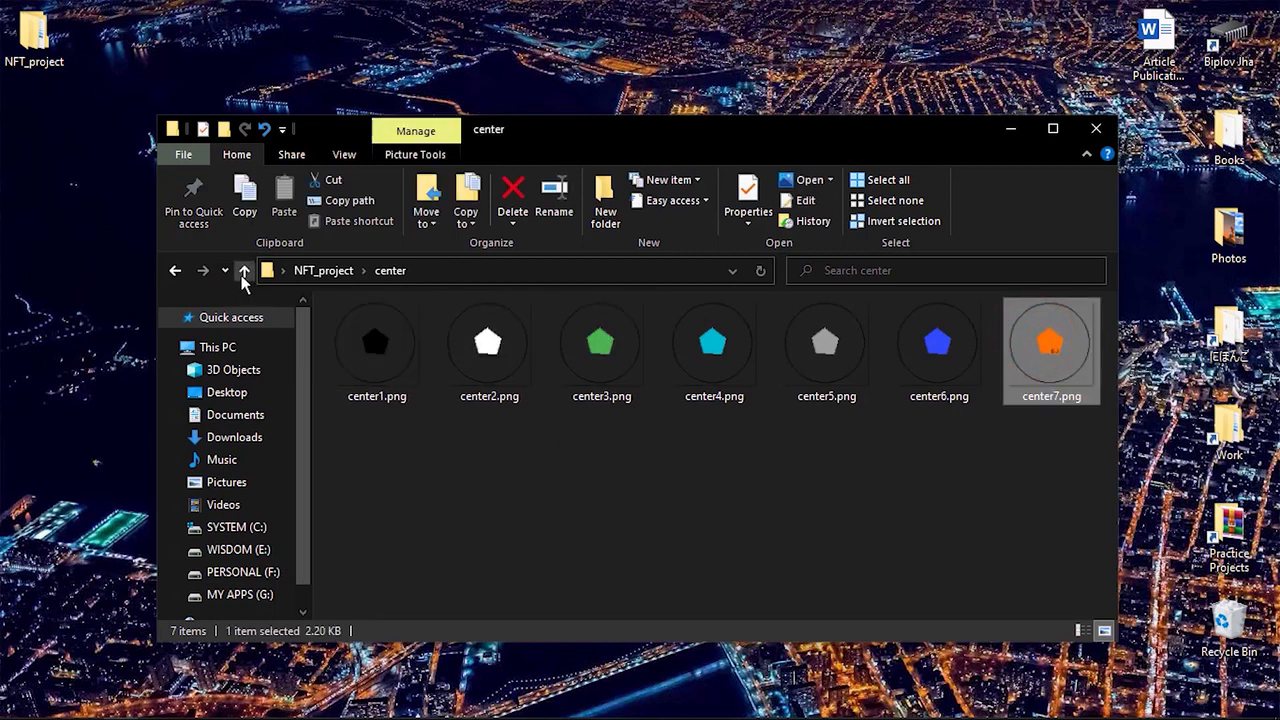
double_click(1065, 347)
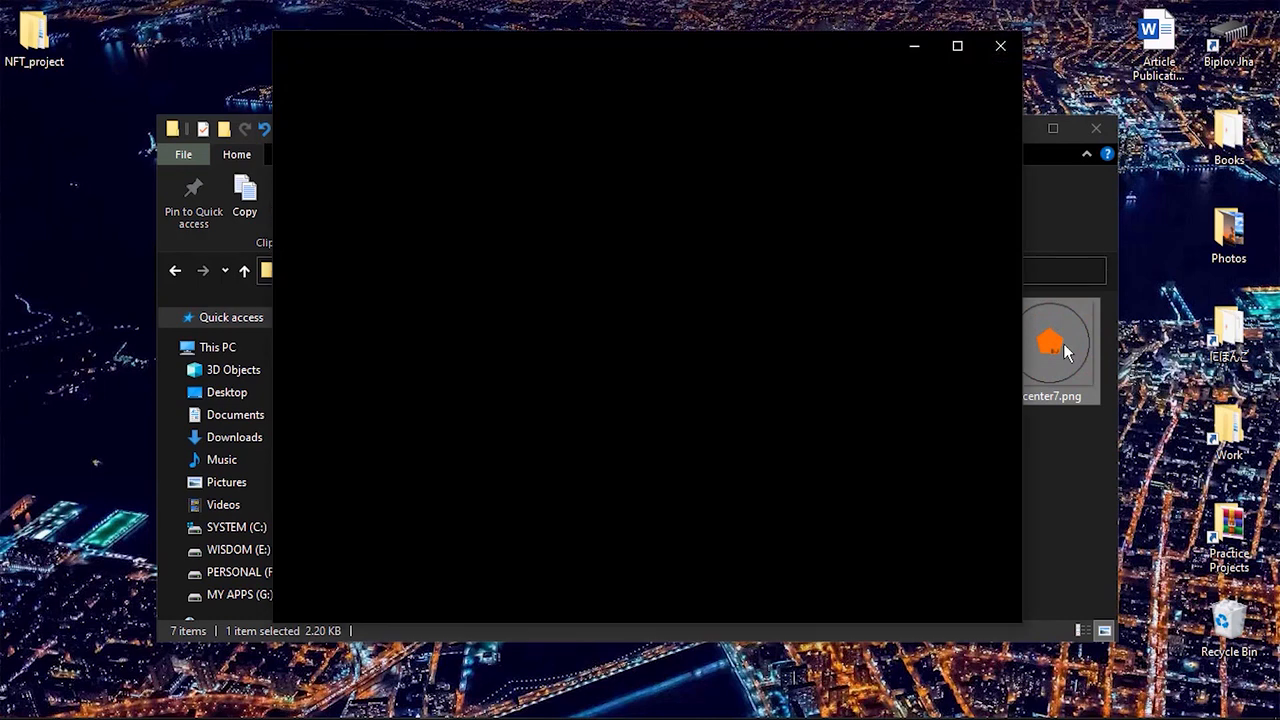
left_click(1063, 443)
Examine the colour variants stored in the corner and middle_left folders of NFT_project.
left_click(245, 272)
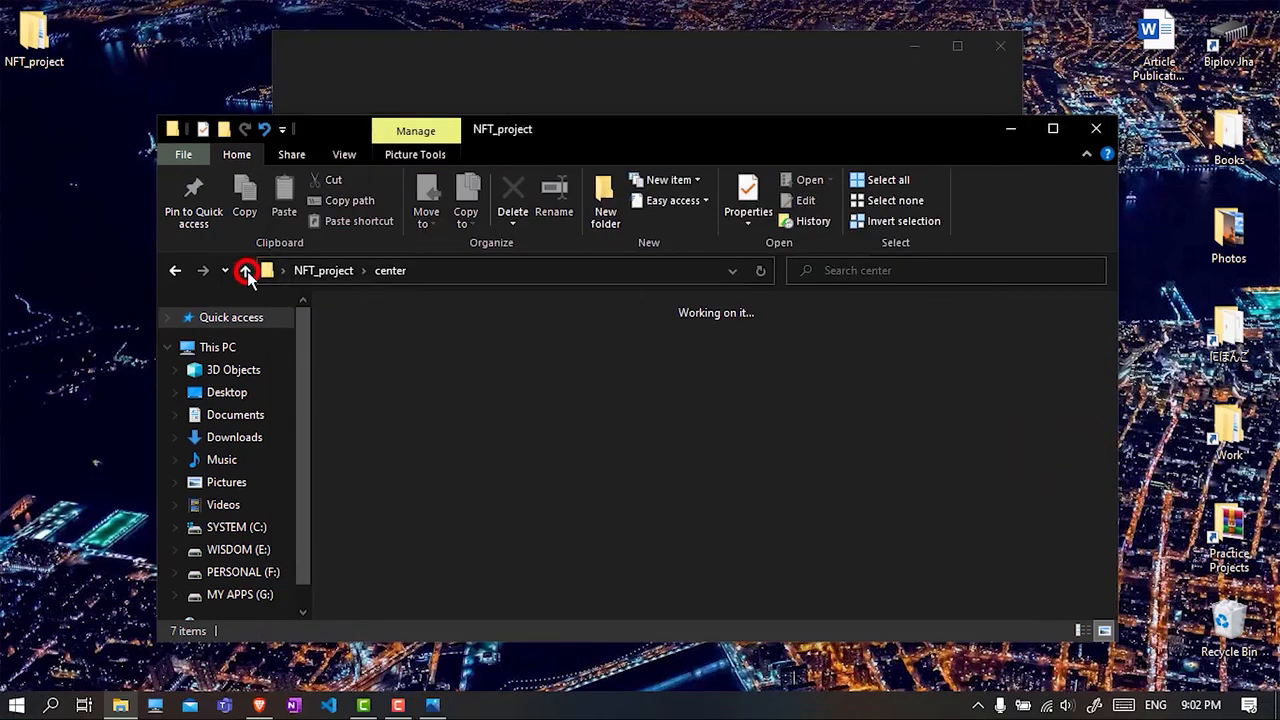
double_click(576, 342)
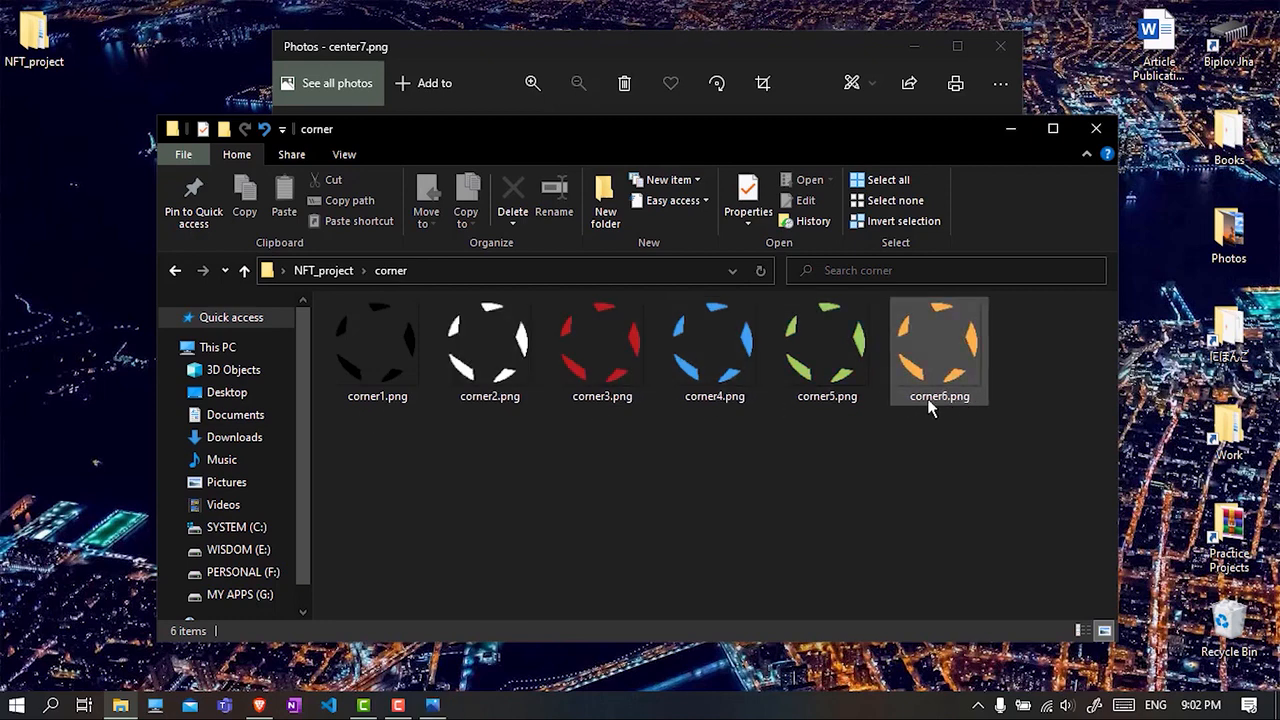
left_click(244, 272)
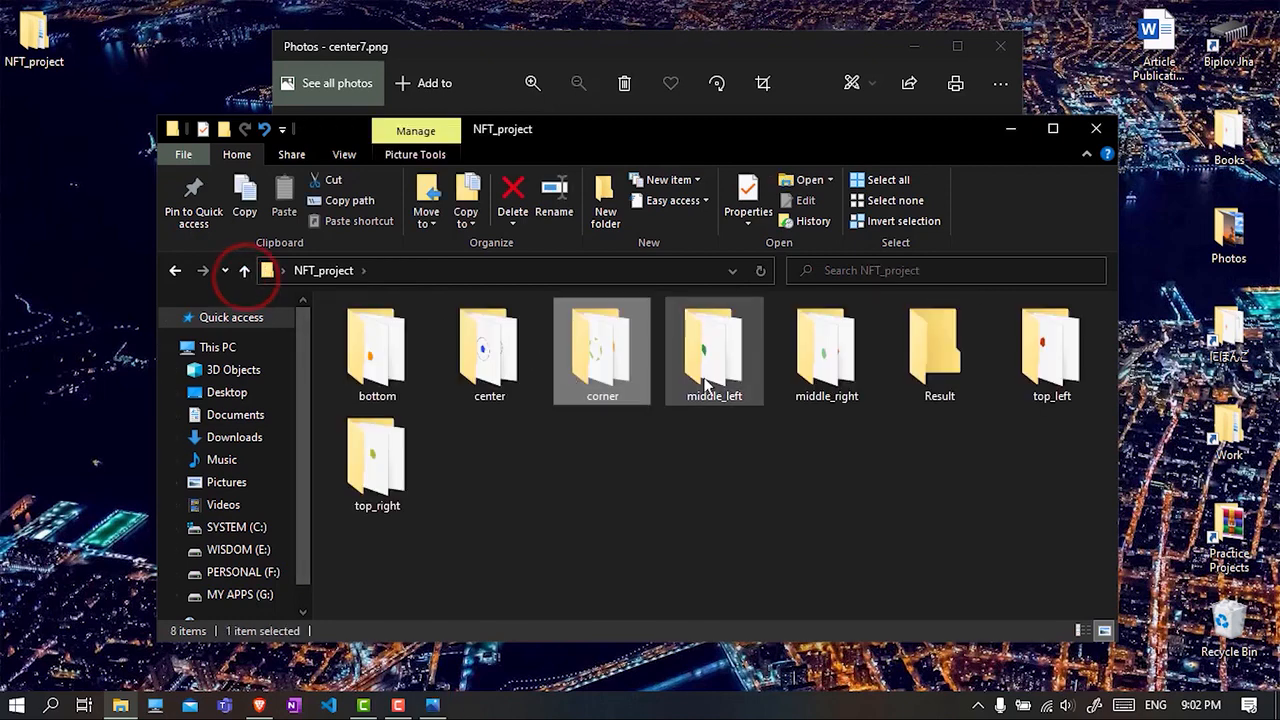
double_click(586, 363)
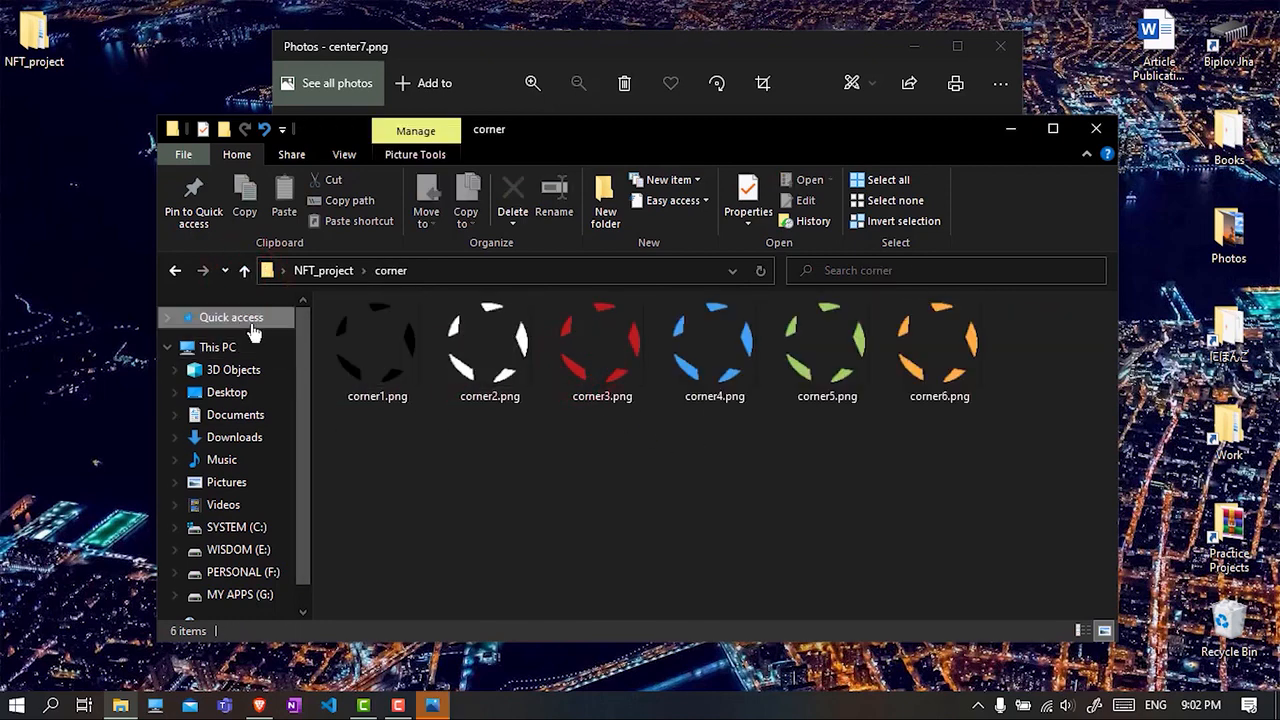
left_click(244, 272)
double_click(716, 352)
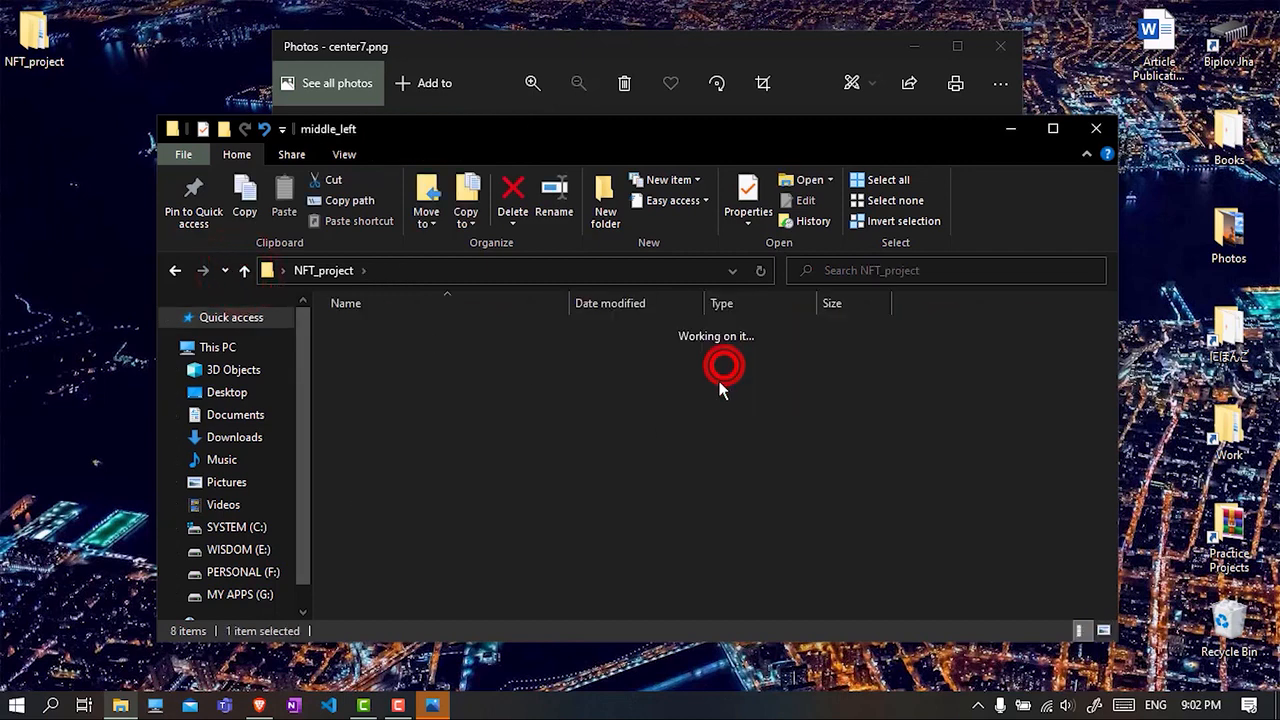
Examine the colour variants stored in the middle_right, top_left and top_right folders of NFT_project.
left_click(244, 270)
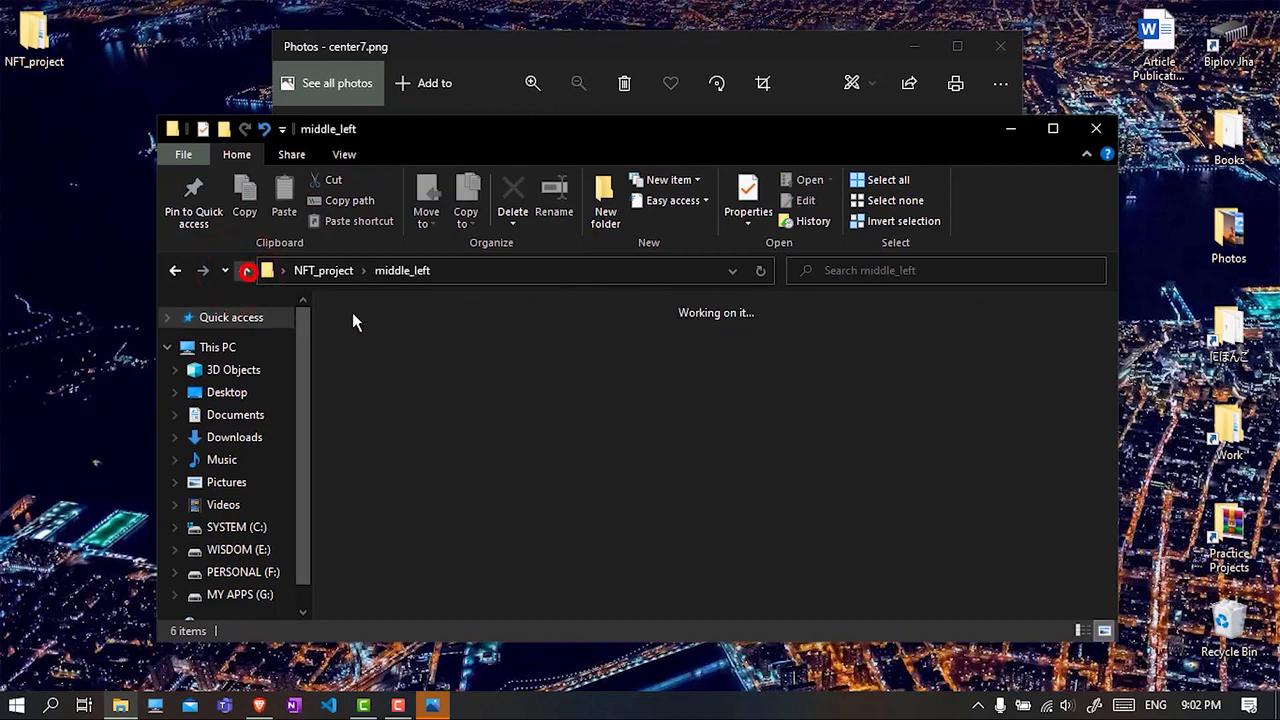
left_click(817, 377)
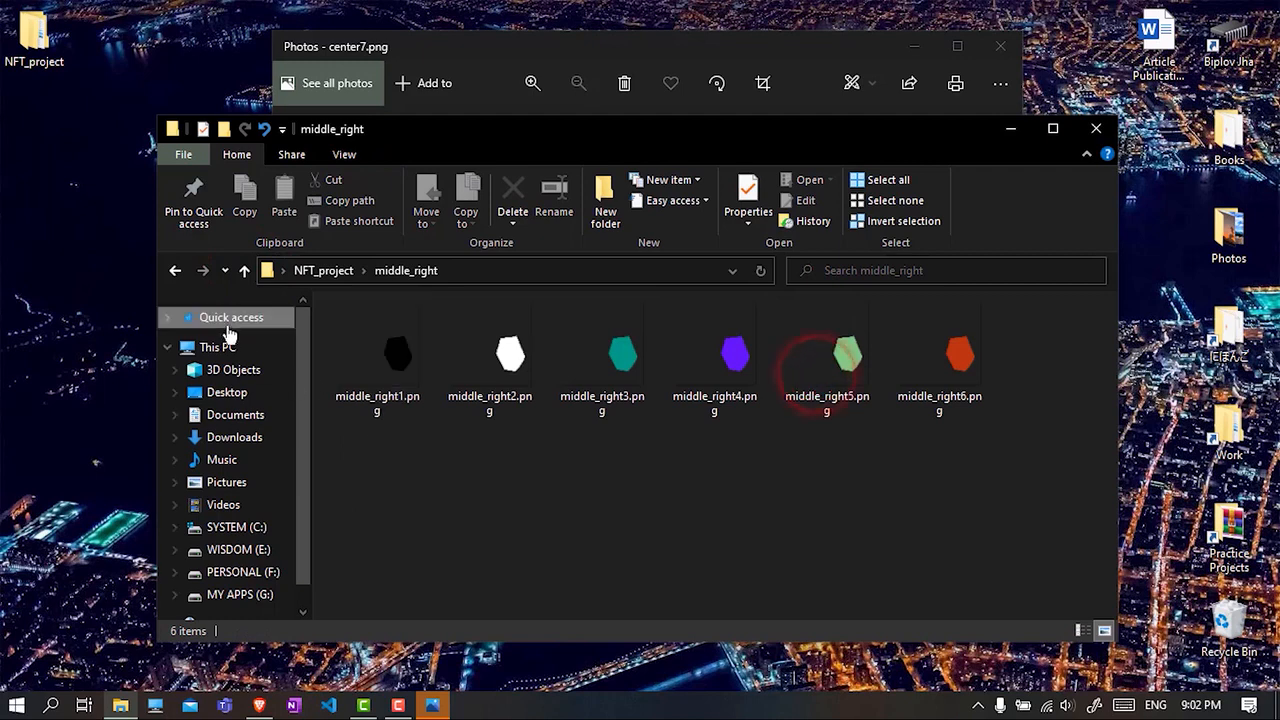
left_click(244, 270)
double_click(1040, 385)
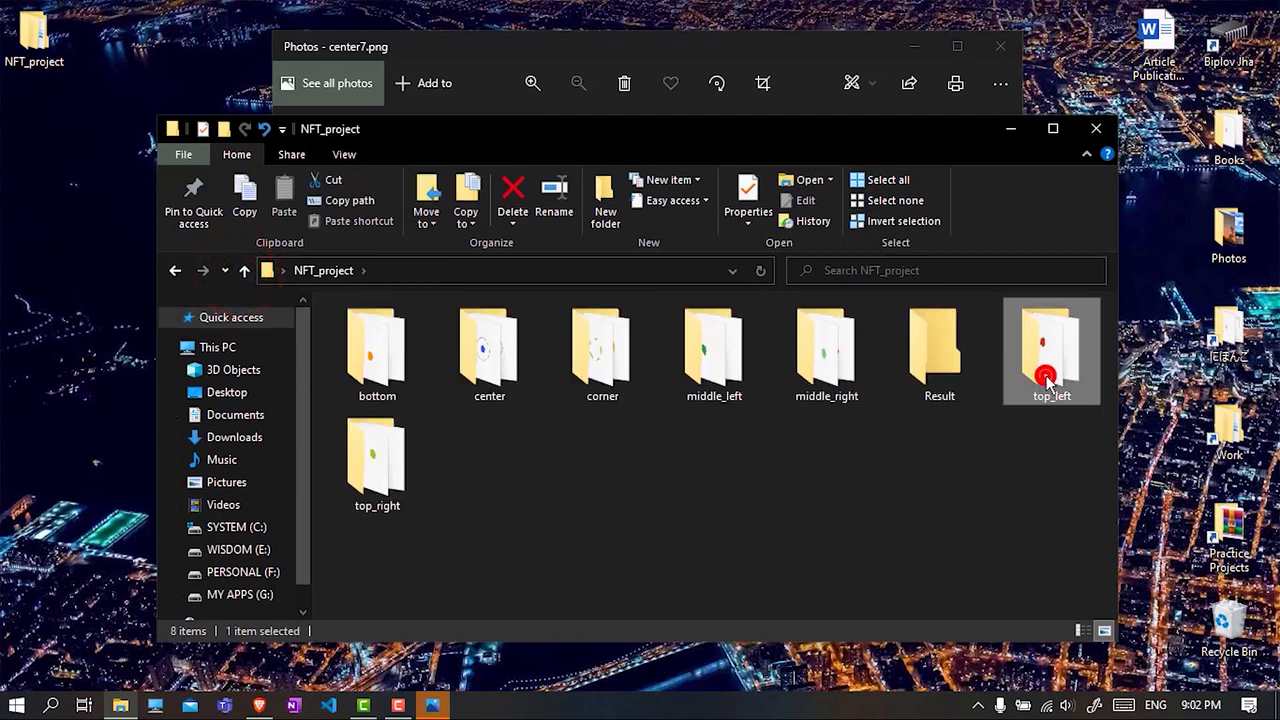
left_click(244, 270)
double_click(388, 466)
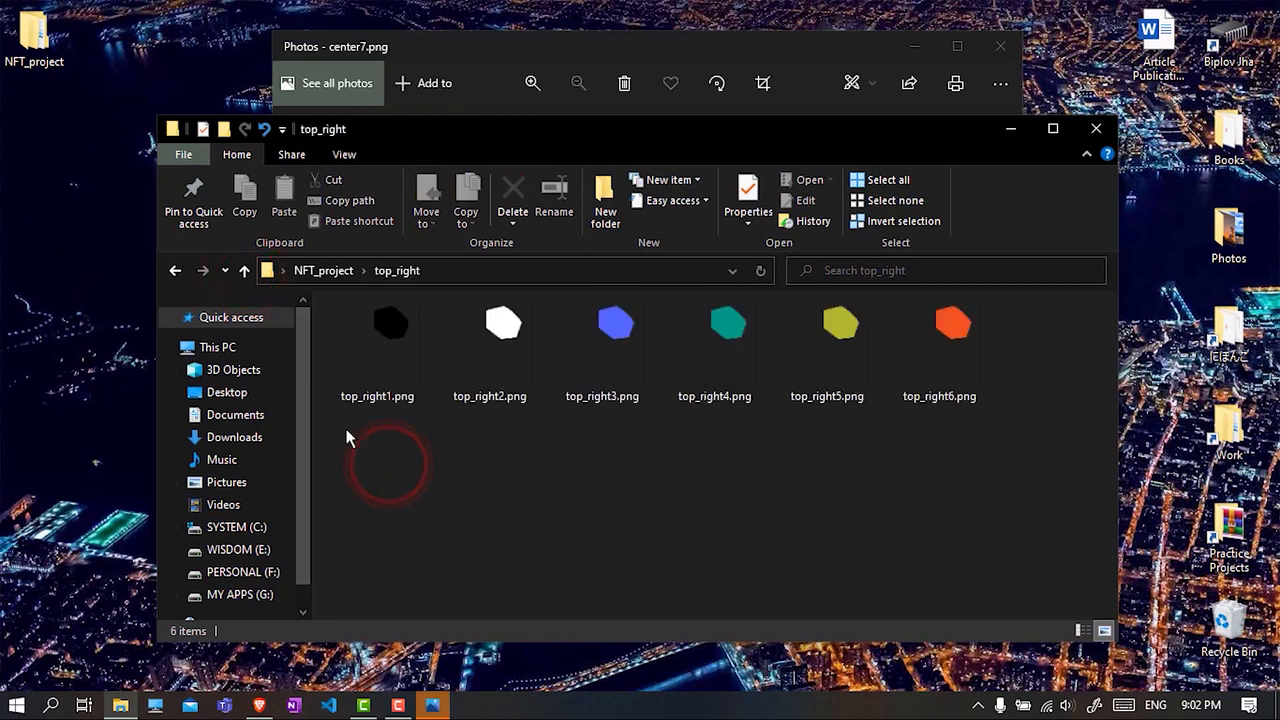
Create a folder named background inside NFT_project and open it.
left_click(244, 270)
left_click(650, 522)
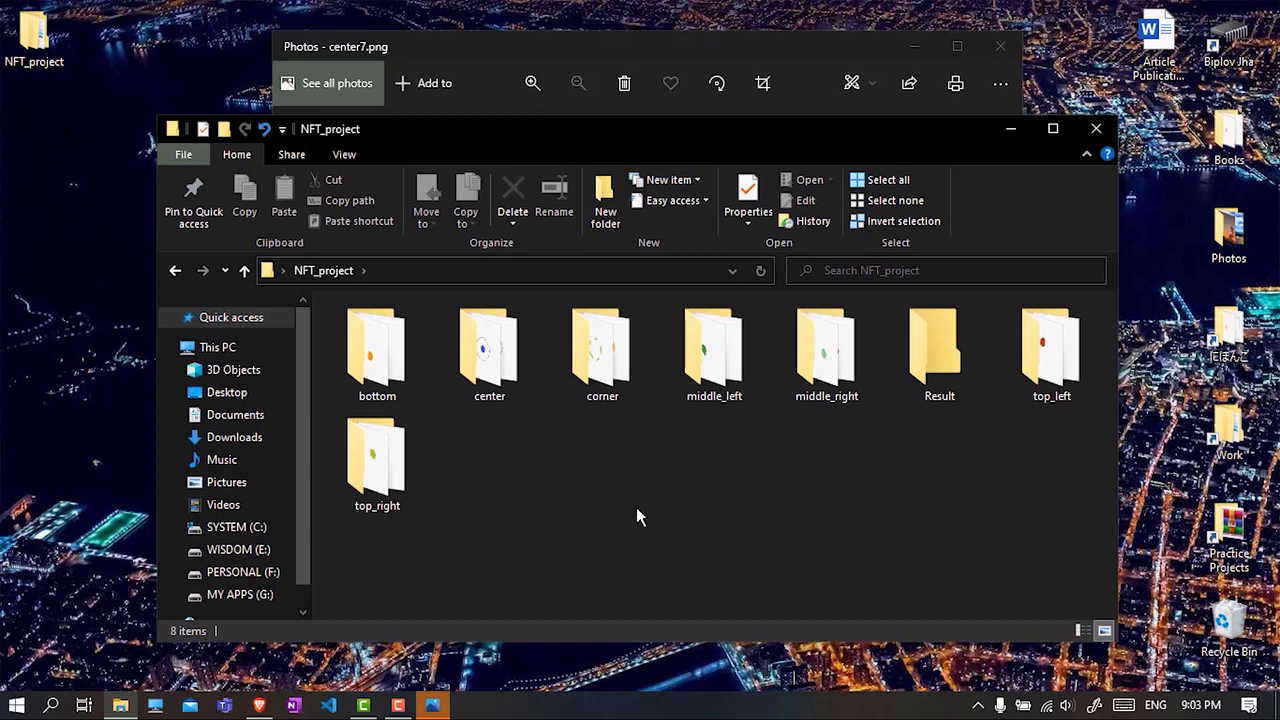
key("ctrl+shift+n")
type("background")
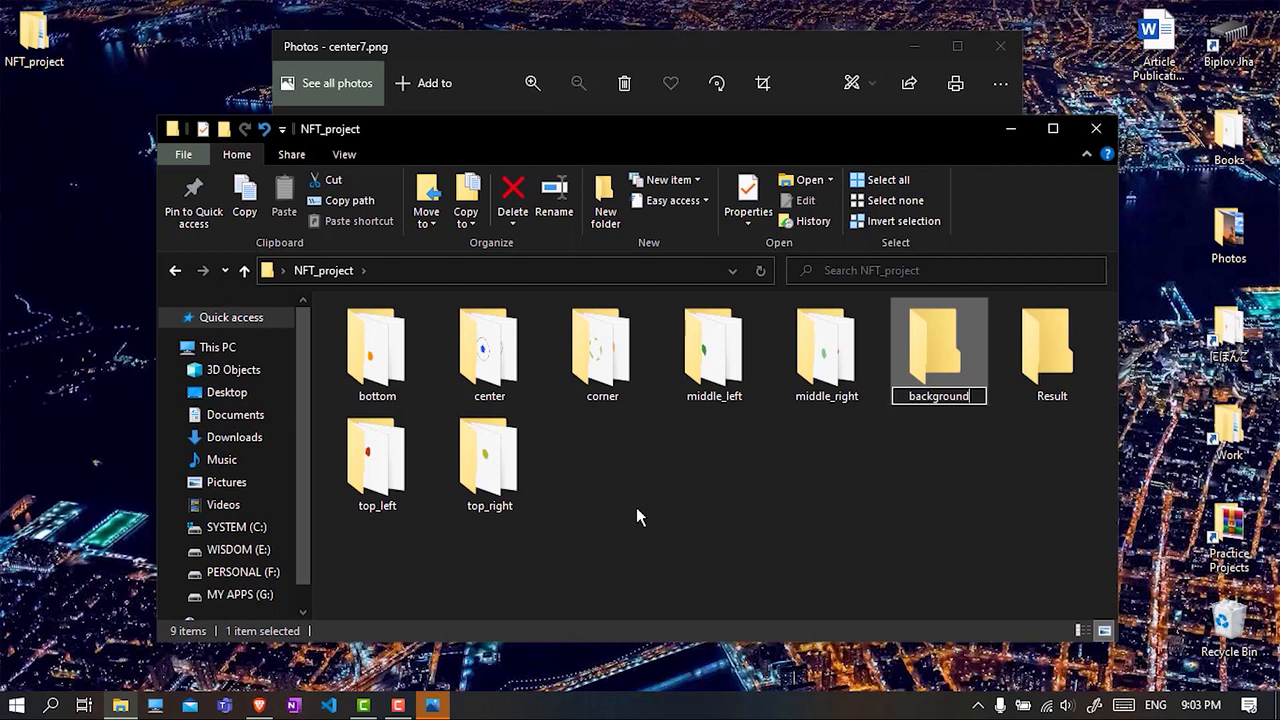
key("Return")
key("Return")
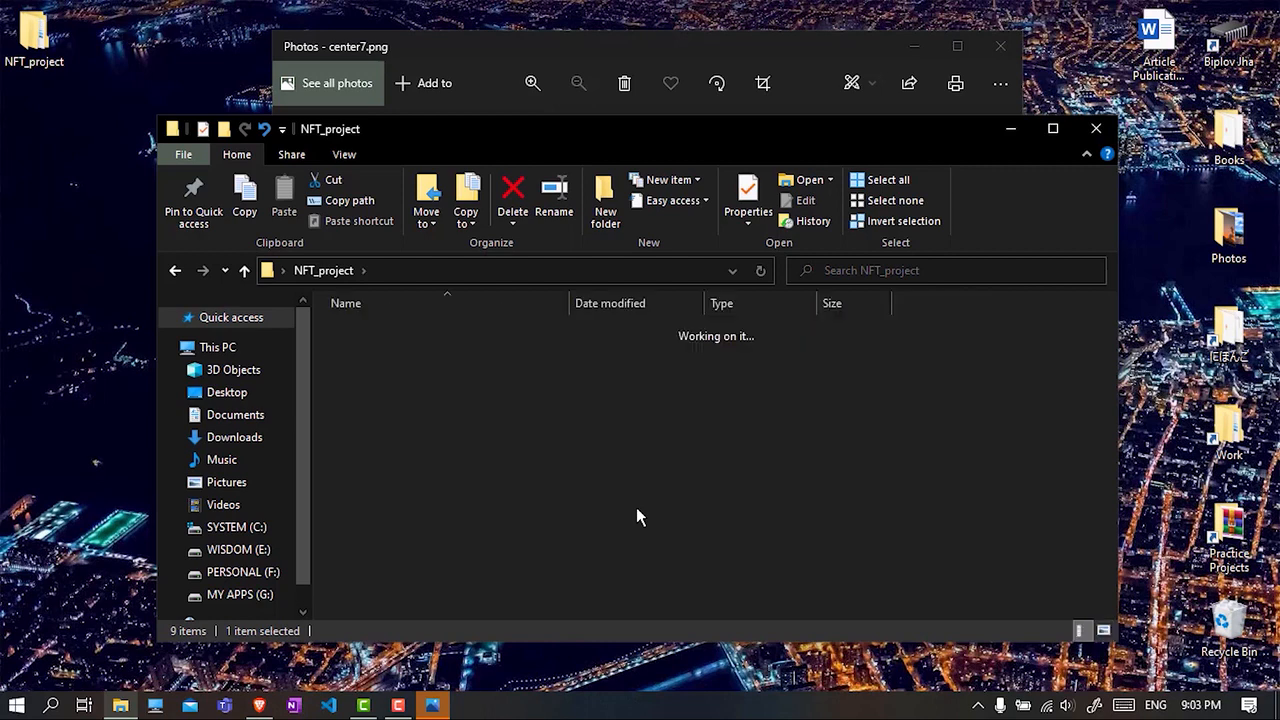
Examine the pentagon and its small lettering in center7.png up close, and close the photo viewer.
left_click(679, 36)
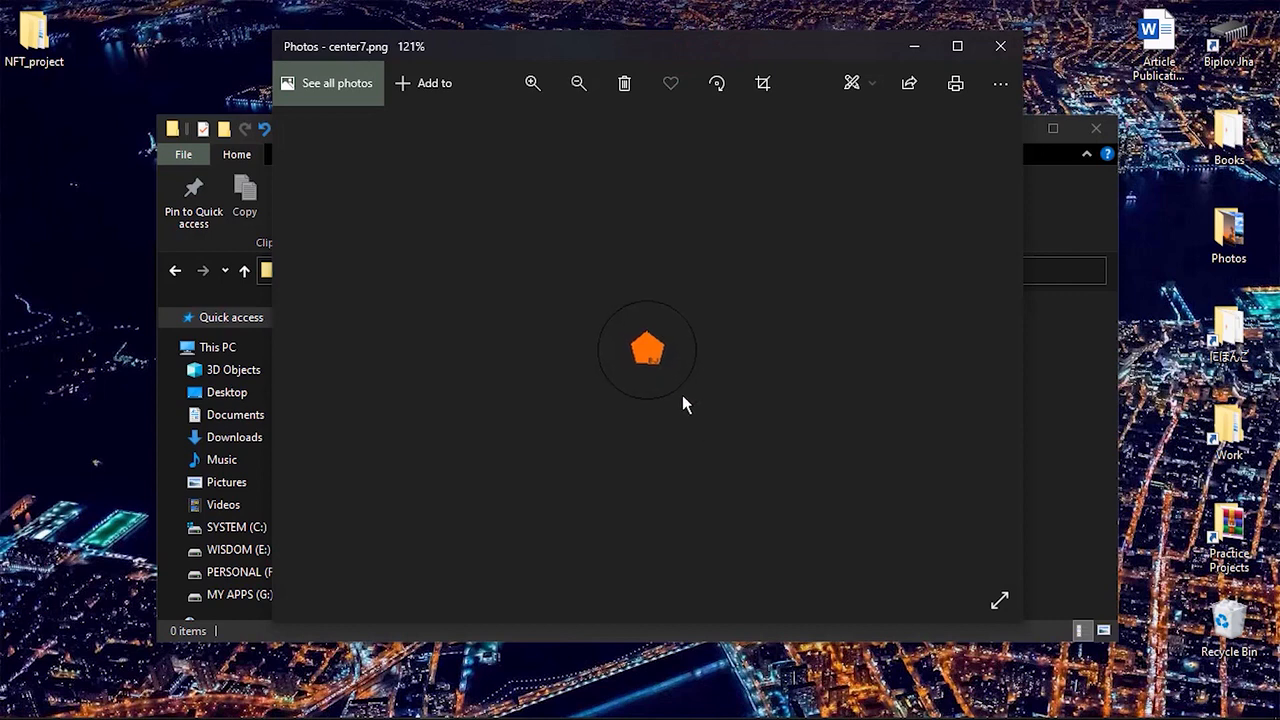
scroll(650, 360, "up", 5)
scroll(662, 354, "up", 3)
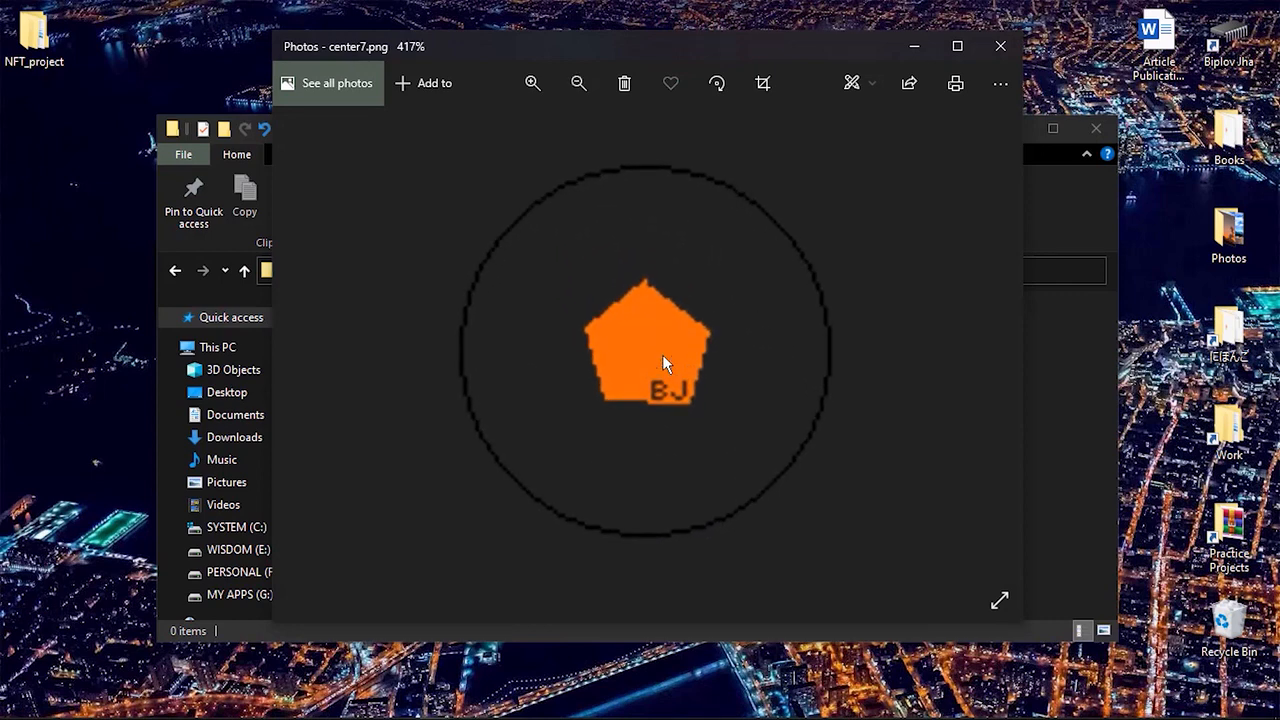
scroll(662, 354, "down", 2)
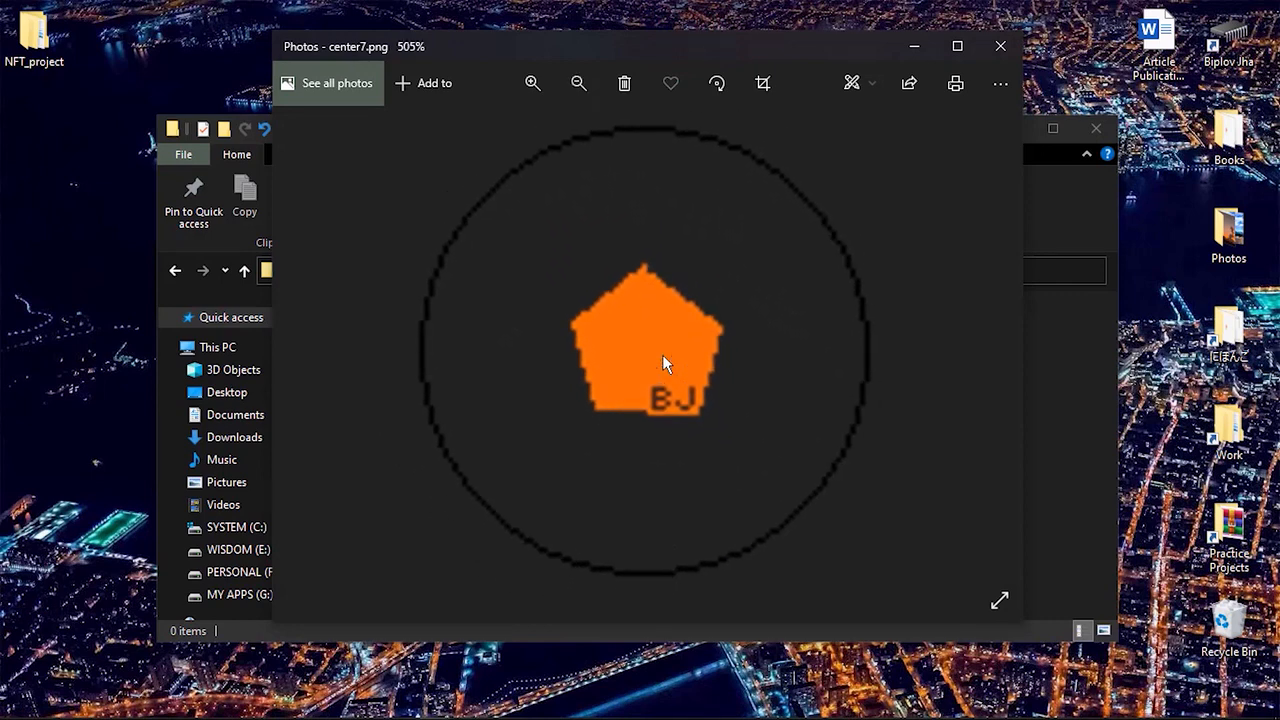
scroll(662, 354, "up", 2)
scroll(662, 354, "down", 1)
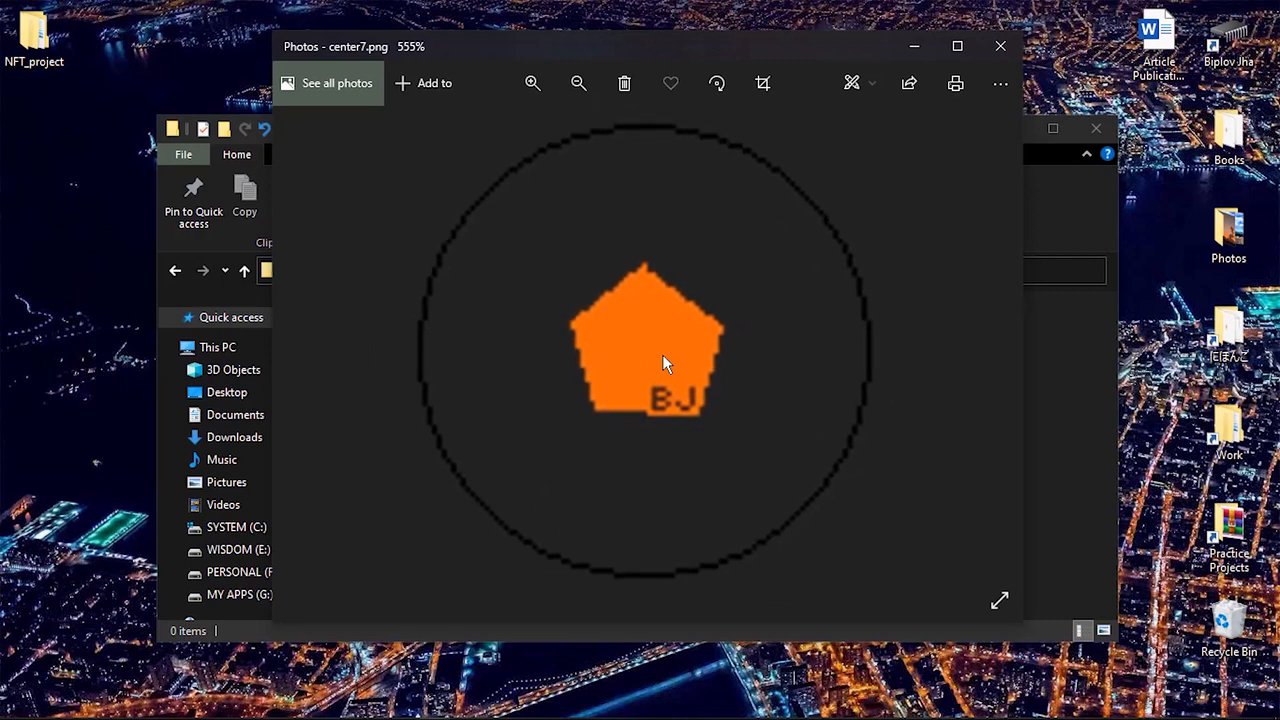
scroll(662, 354, "up", 2)
scroll(662, 354, "down", 3)
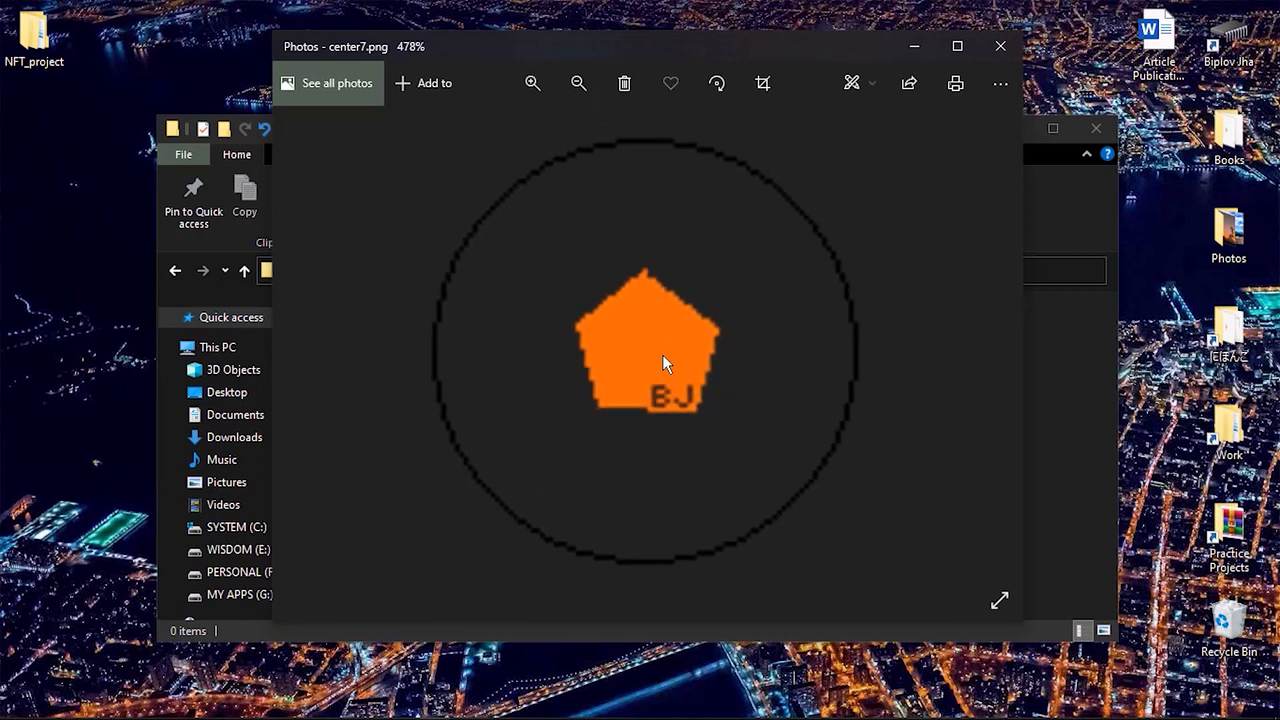
scroll(665, 418, "up", 3)
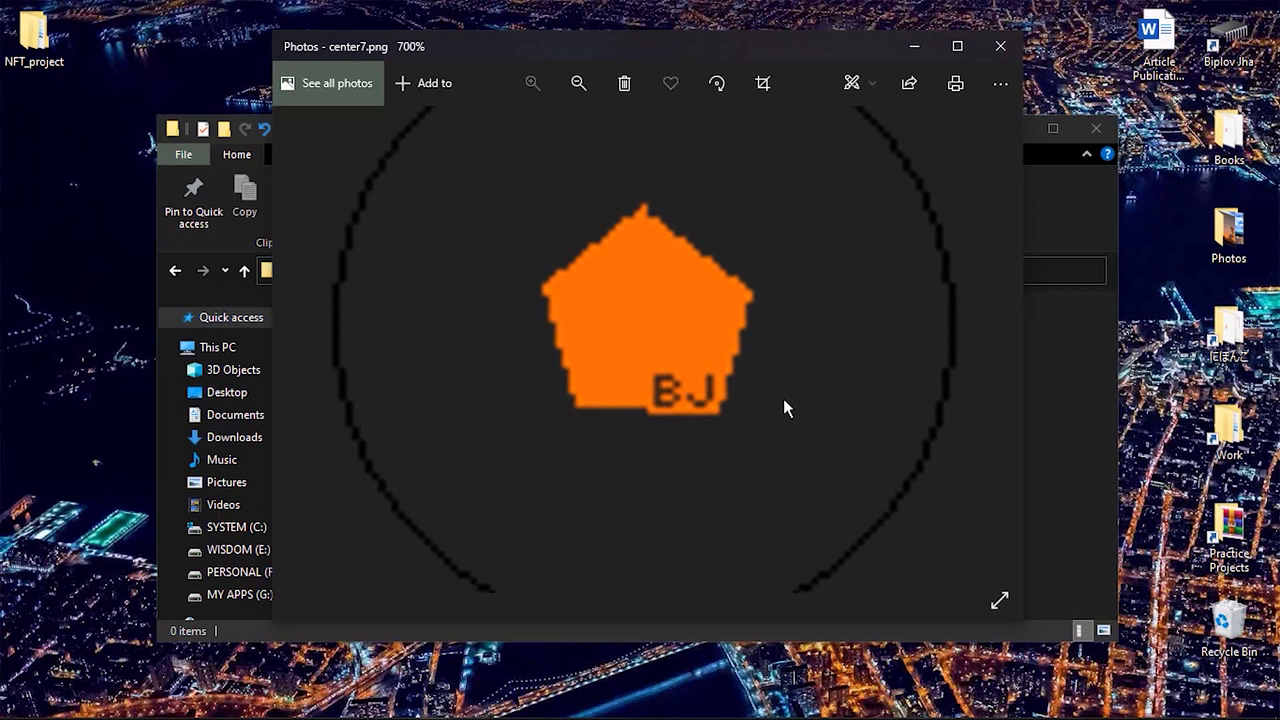
left_click(1000, 46)
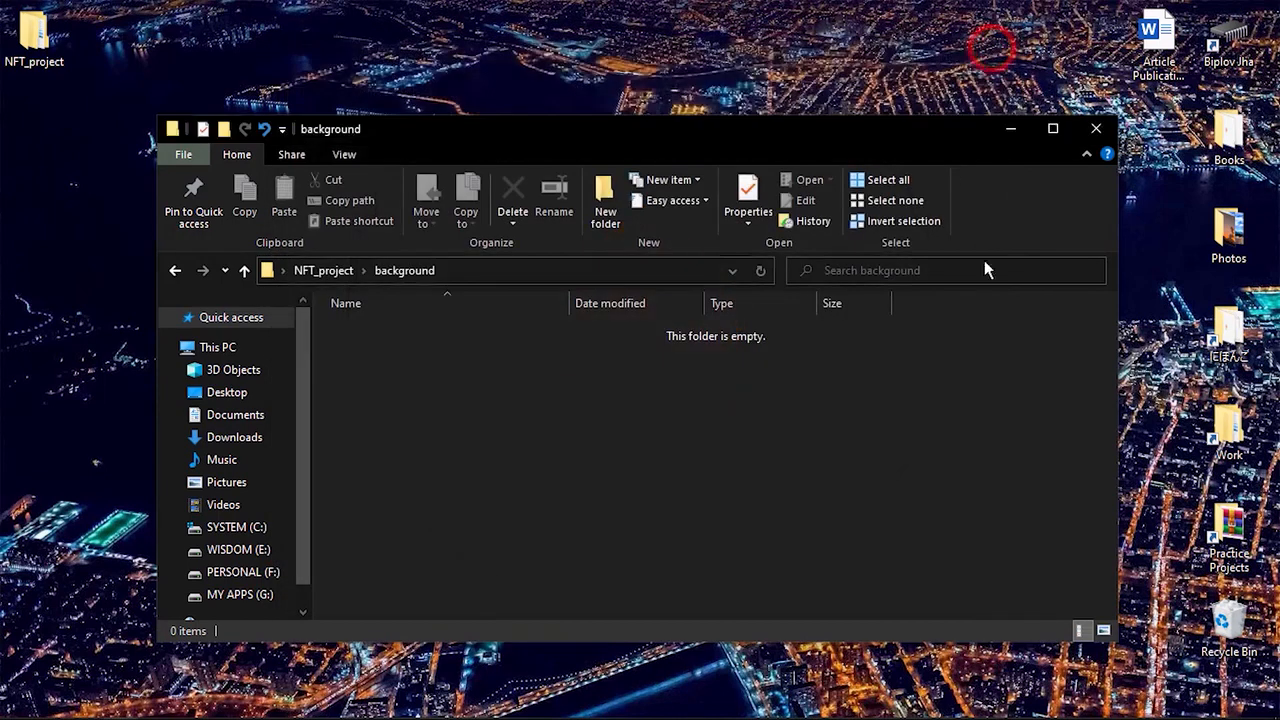
Switch to Pixilart in the browser and add a new layer directly above the Middle layer.
left_click(878, 493)
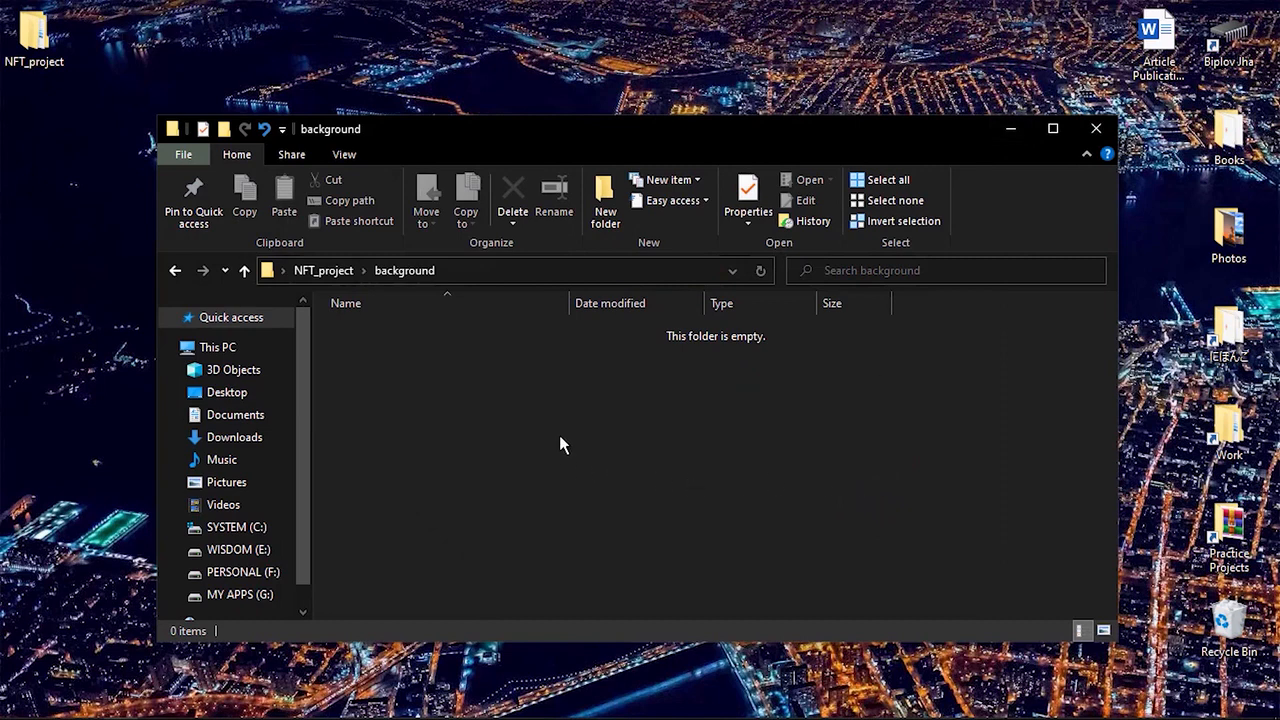
mouse_move(333, 708)
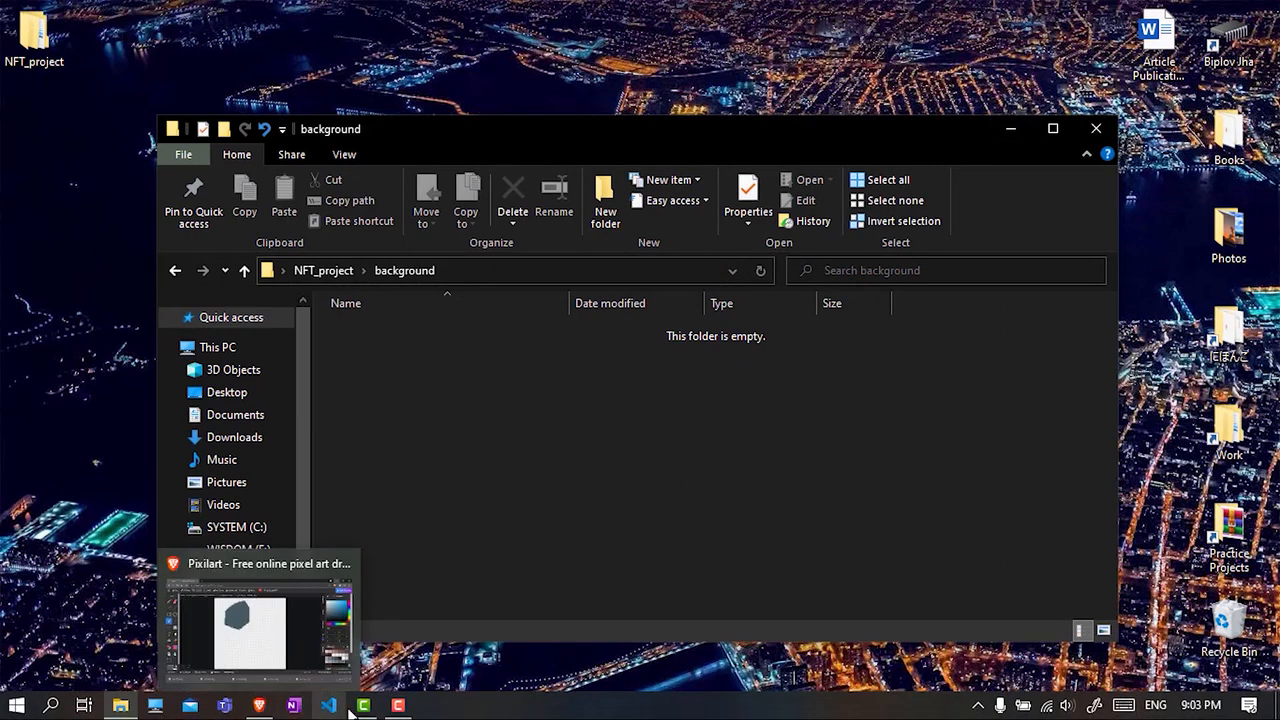
left_click(264, 706)
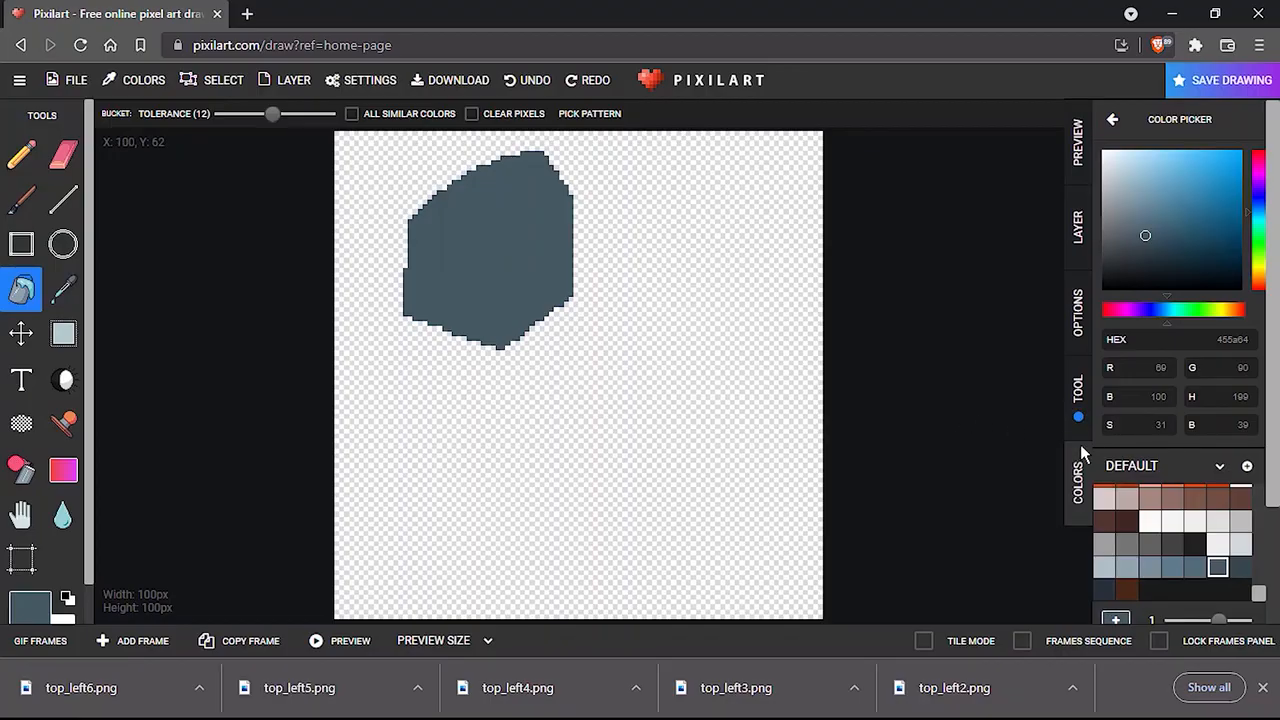
left_click(1078, 143)
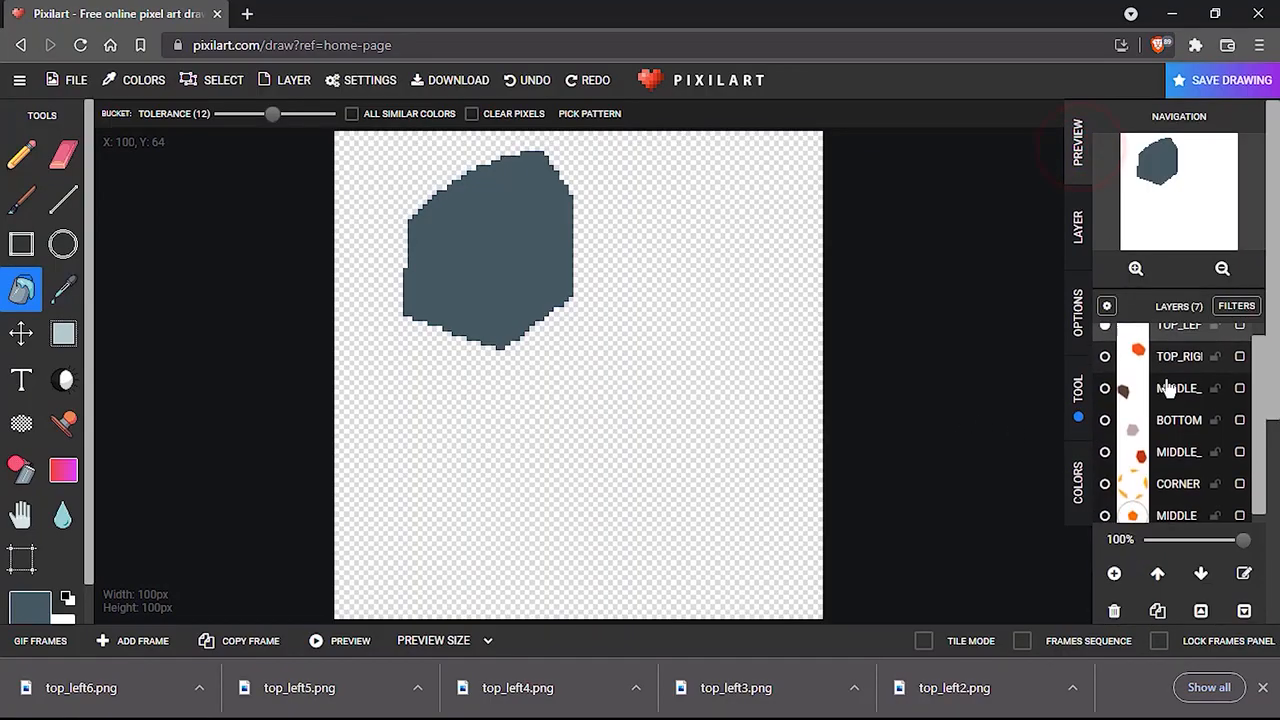
left_click(1178, 505)
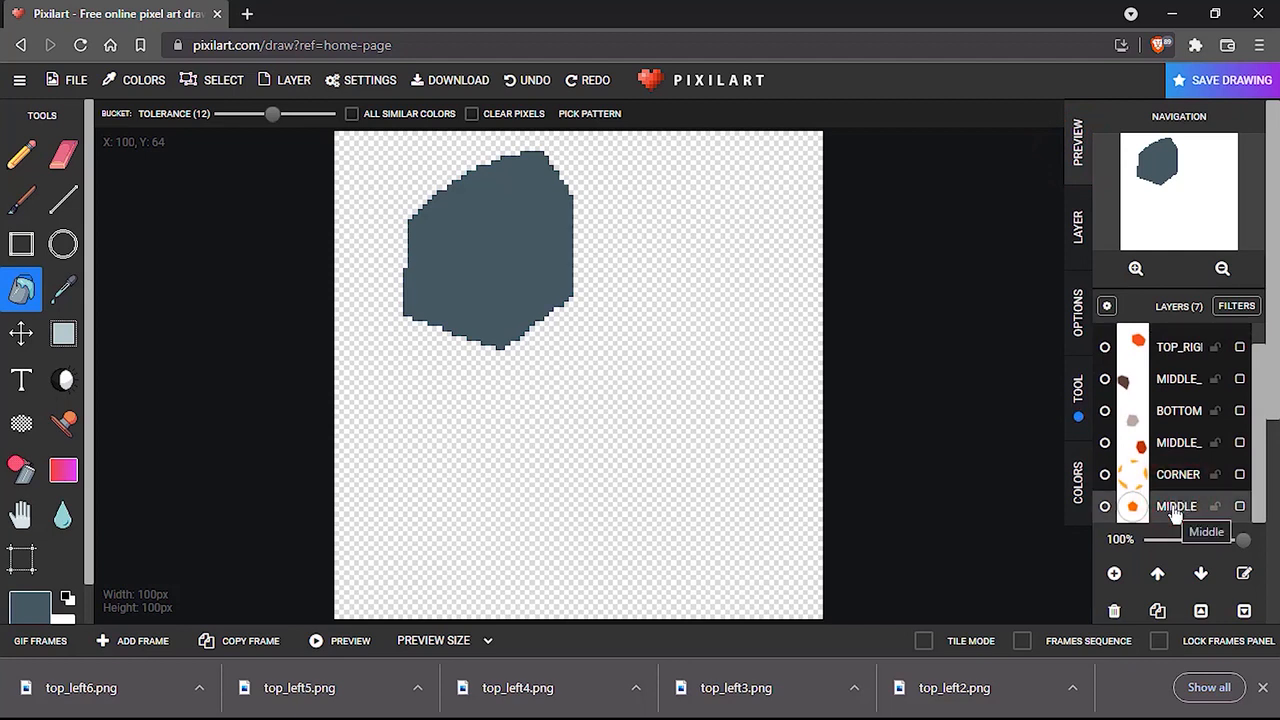
left_click(1114, 573)
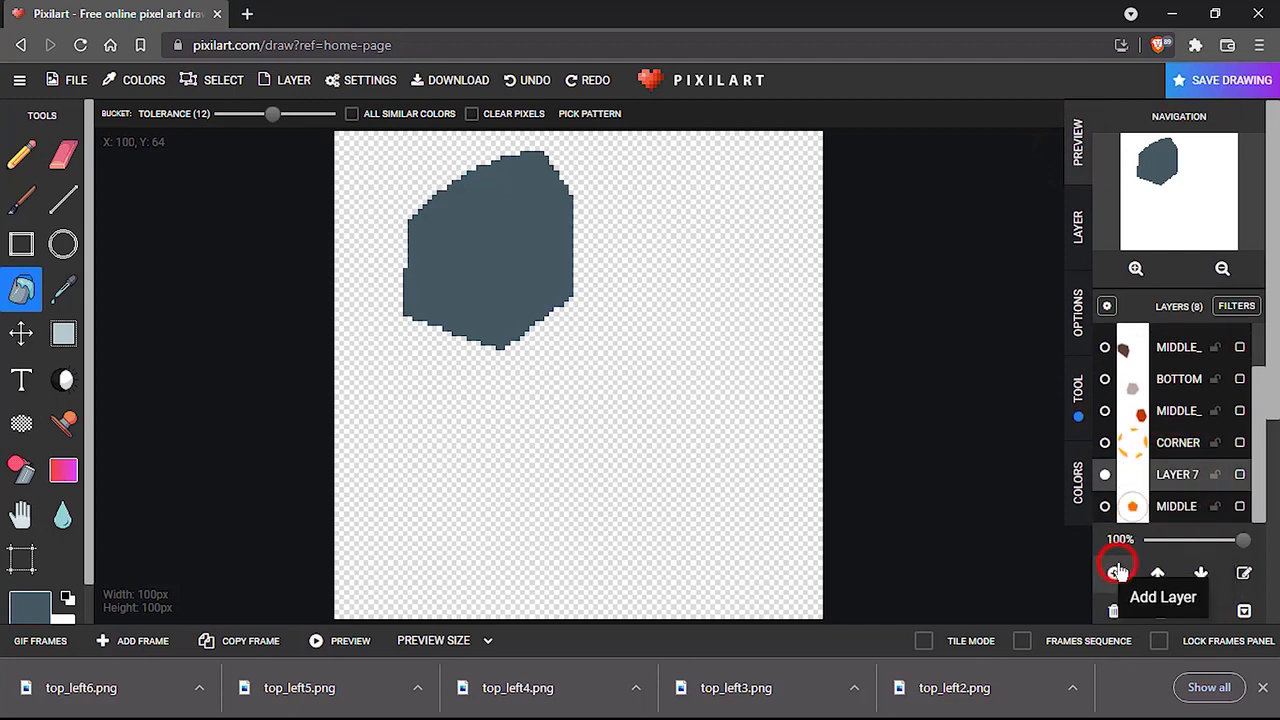
Hide the top_left layer and rename the newly added layer as bg.
left_click(1190, 475)
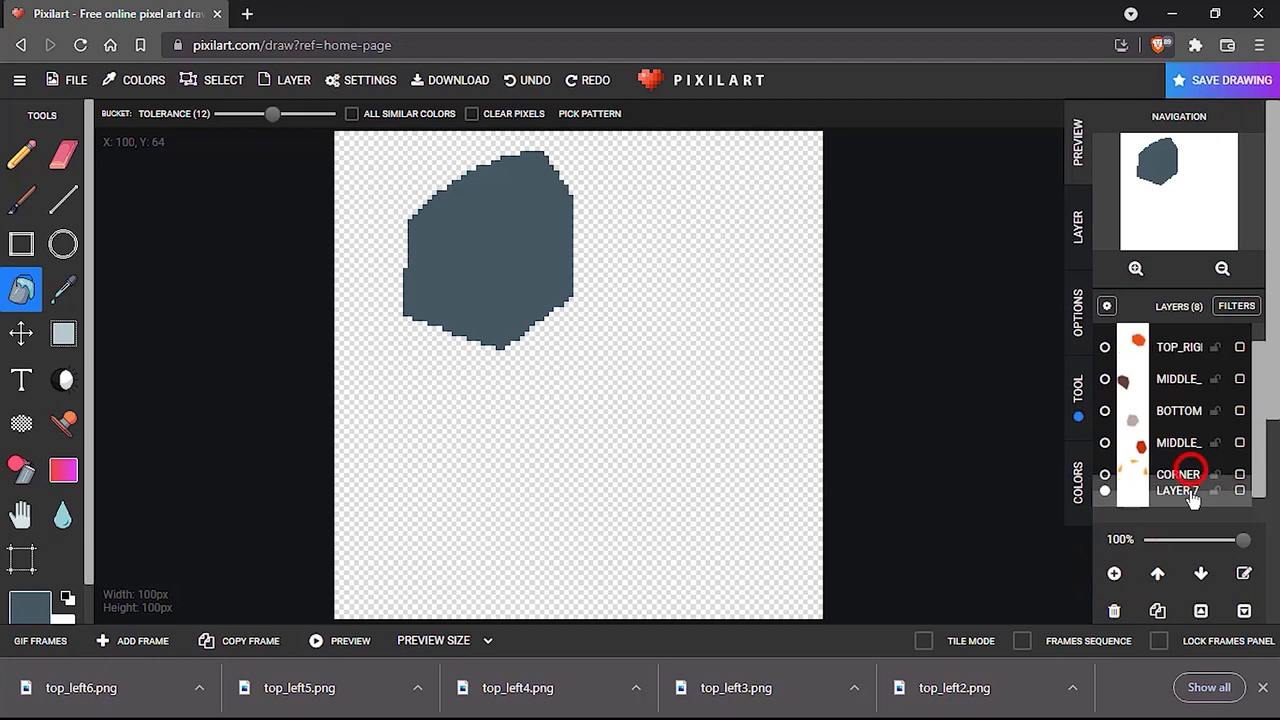
scroll(1113, 480, "up", 1)
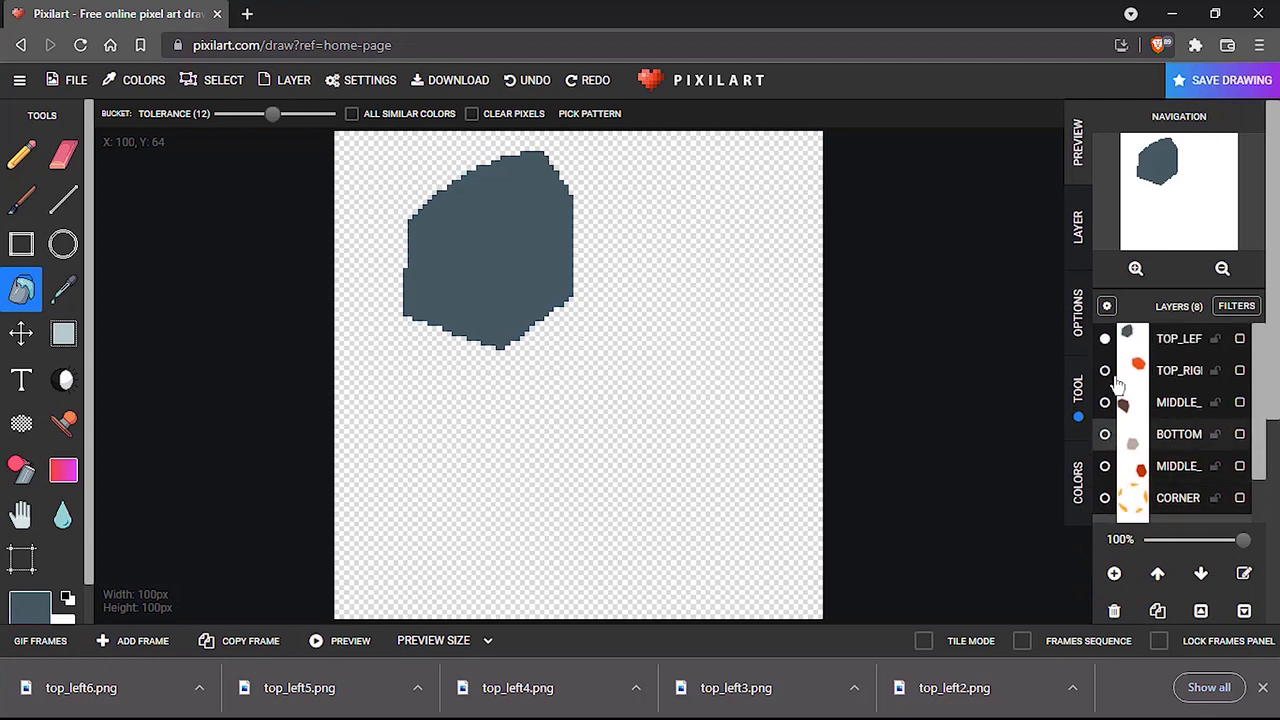
left_click(1104, 340)
scroll(1170, 385, "down", 2)
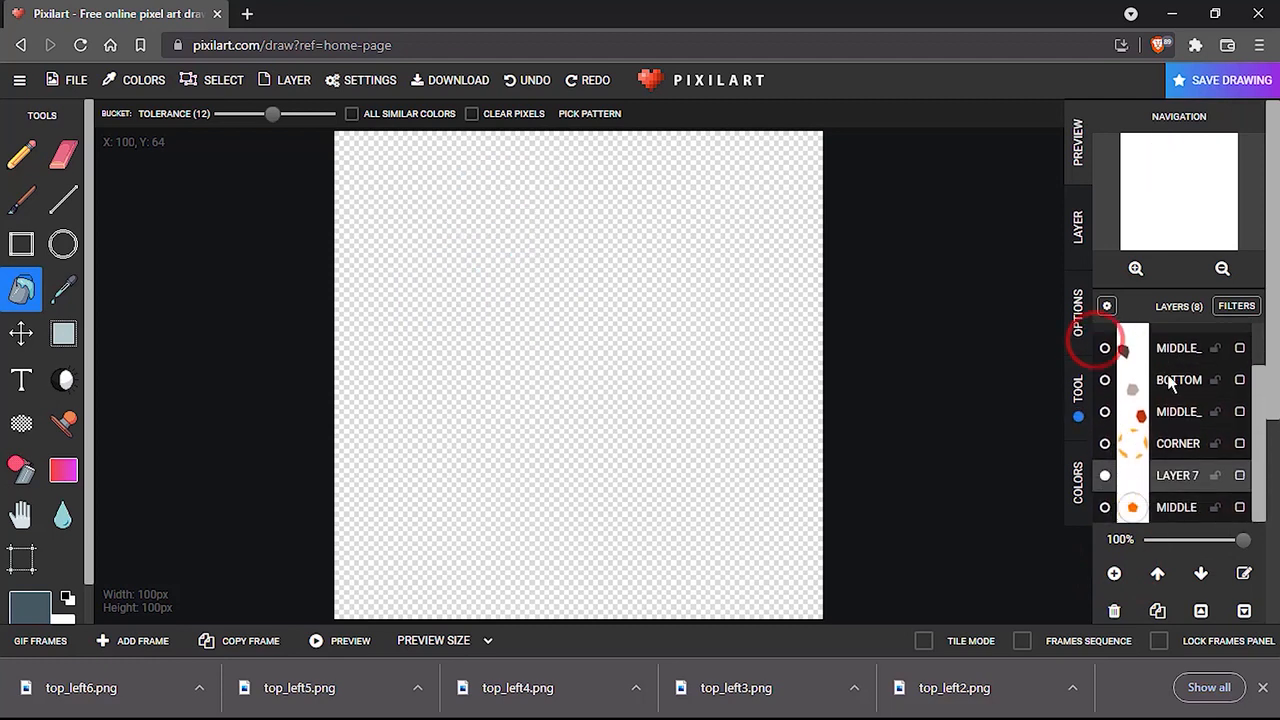
left_click(1180, 478)
left_click_drag(1180, 478, 1180, 505)
double_click(1180, 506)
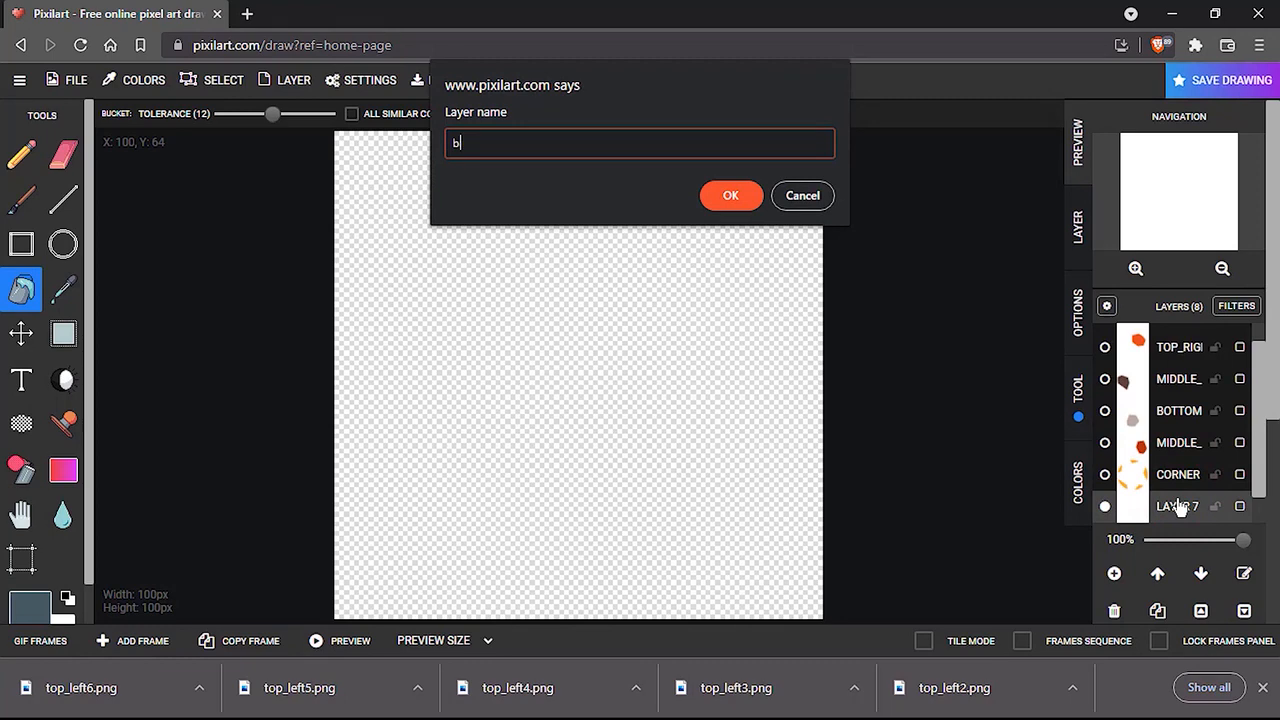
key("Return")
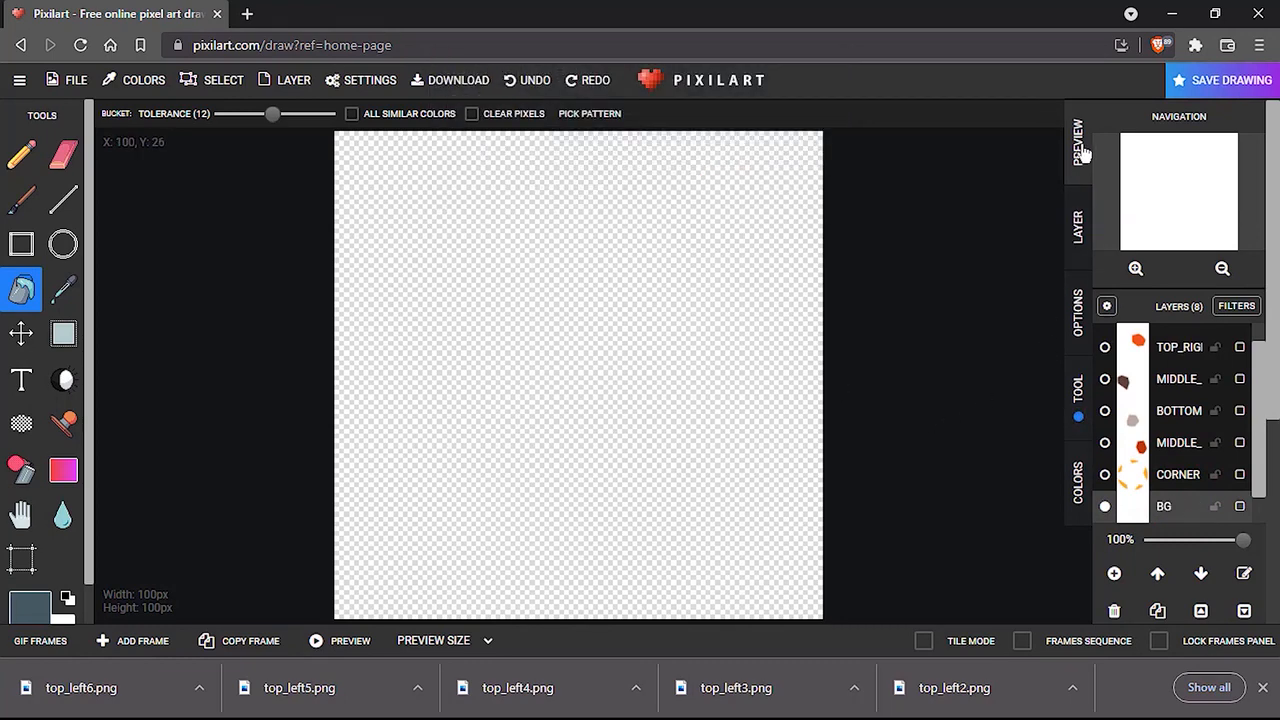
Fill the whole canvas of the bg layer with light pink, hex f8bbd0, using the bucket tool.
left_click(1078, 485)
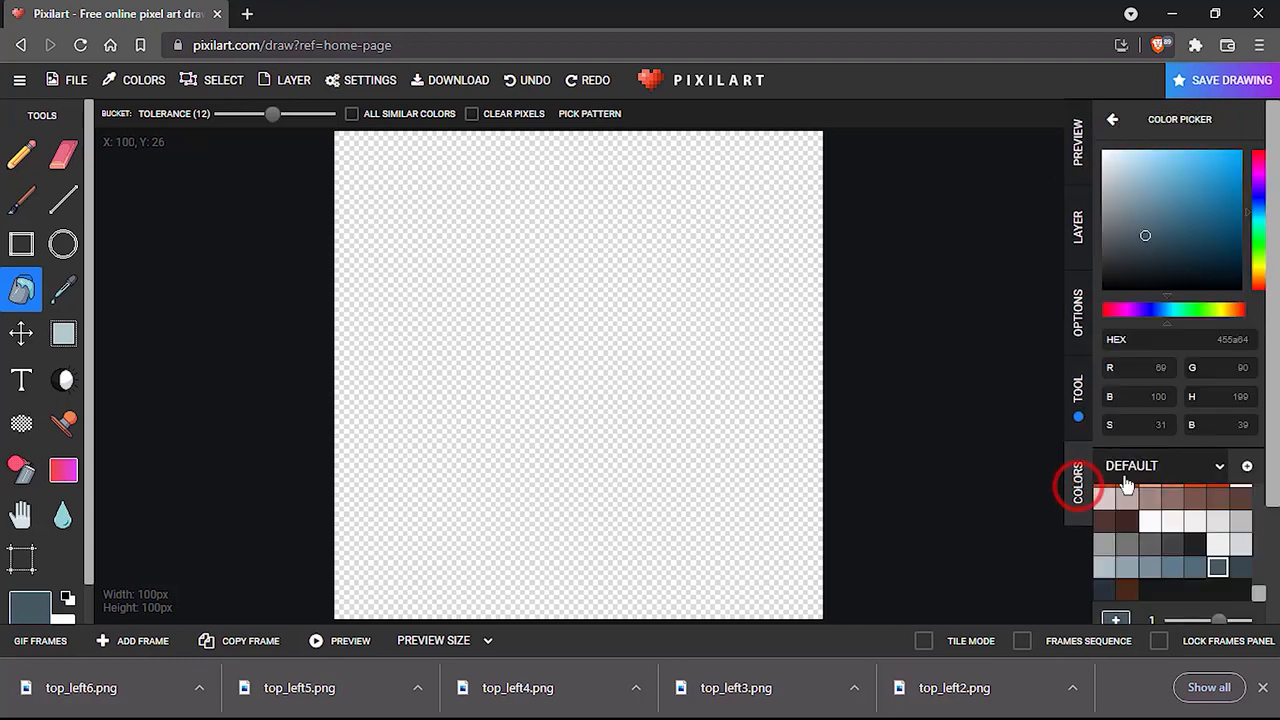
scroll(1195, 545, "up", 5)
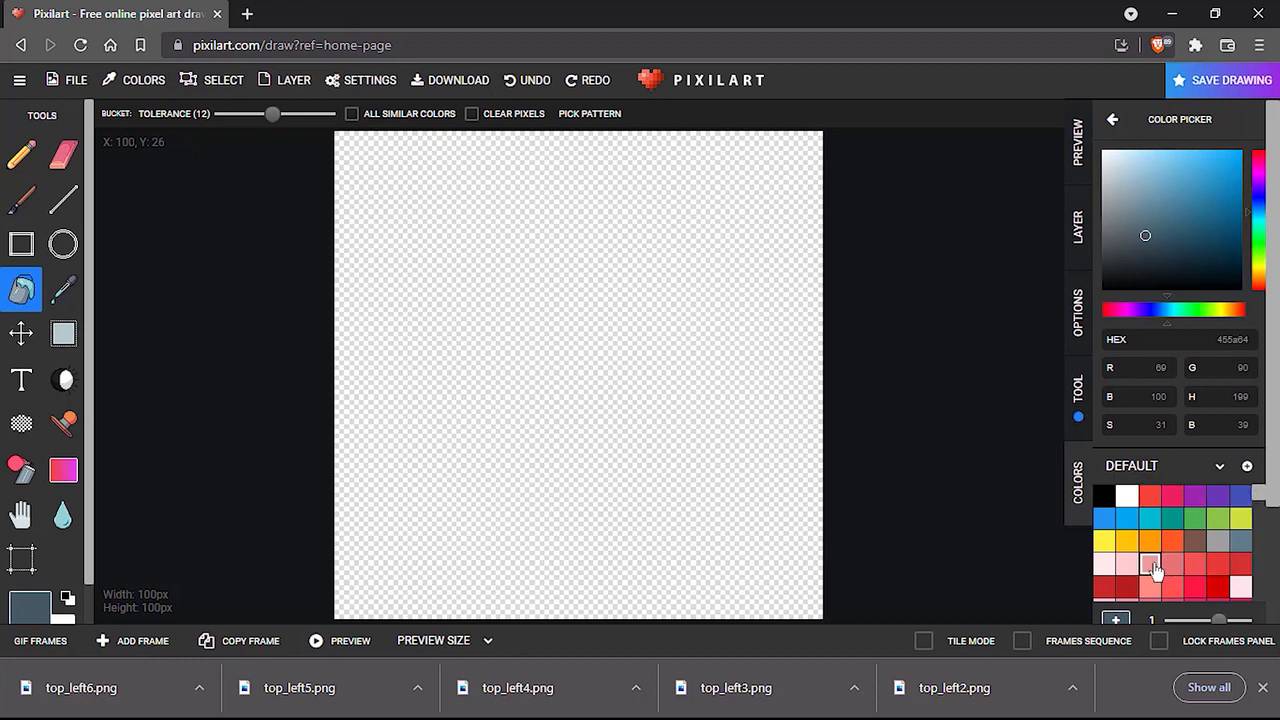
scroll(1152, 567, "down", 3)
scroll(1165, 560, "up", 3)
scroll(1177, 555, "down", 2)
left_click(1172, 515)
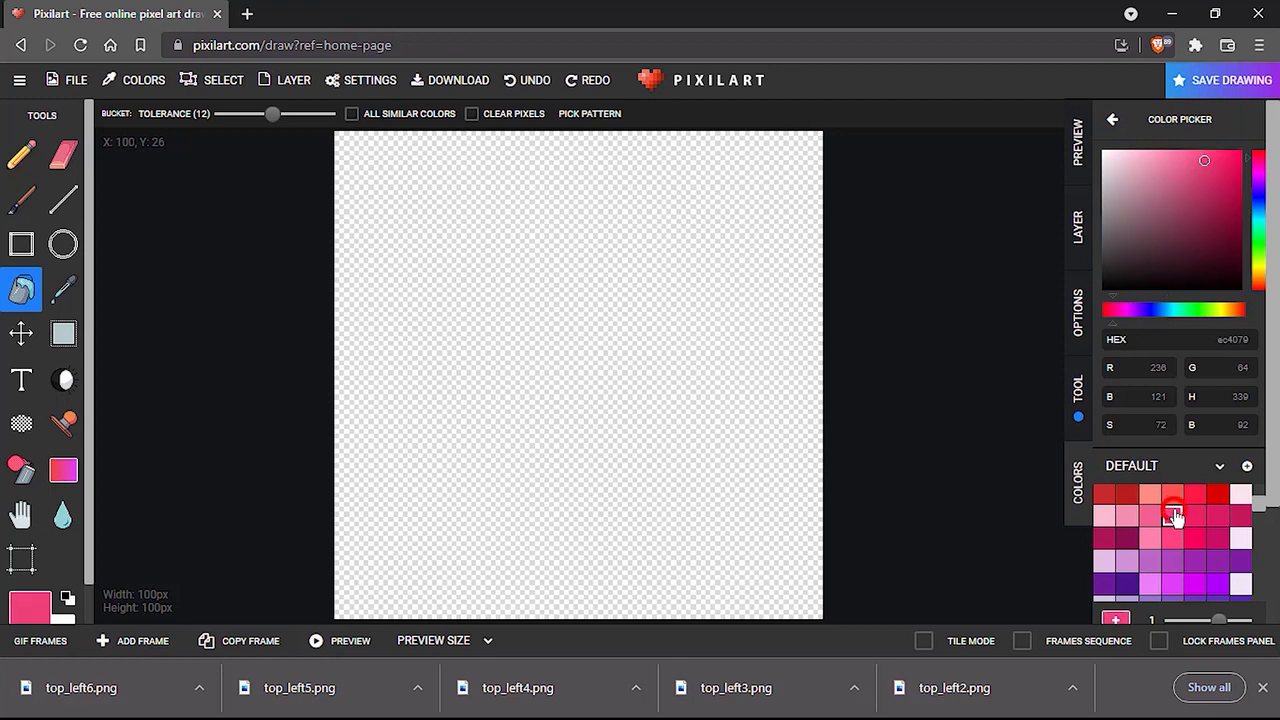
scroll(1174, 540, "down", 3)
scroll(1175, 555, "up", 2)
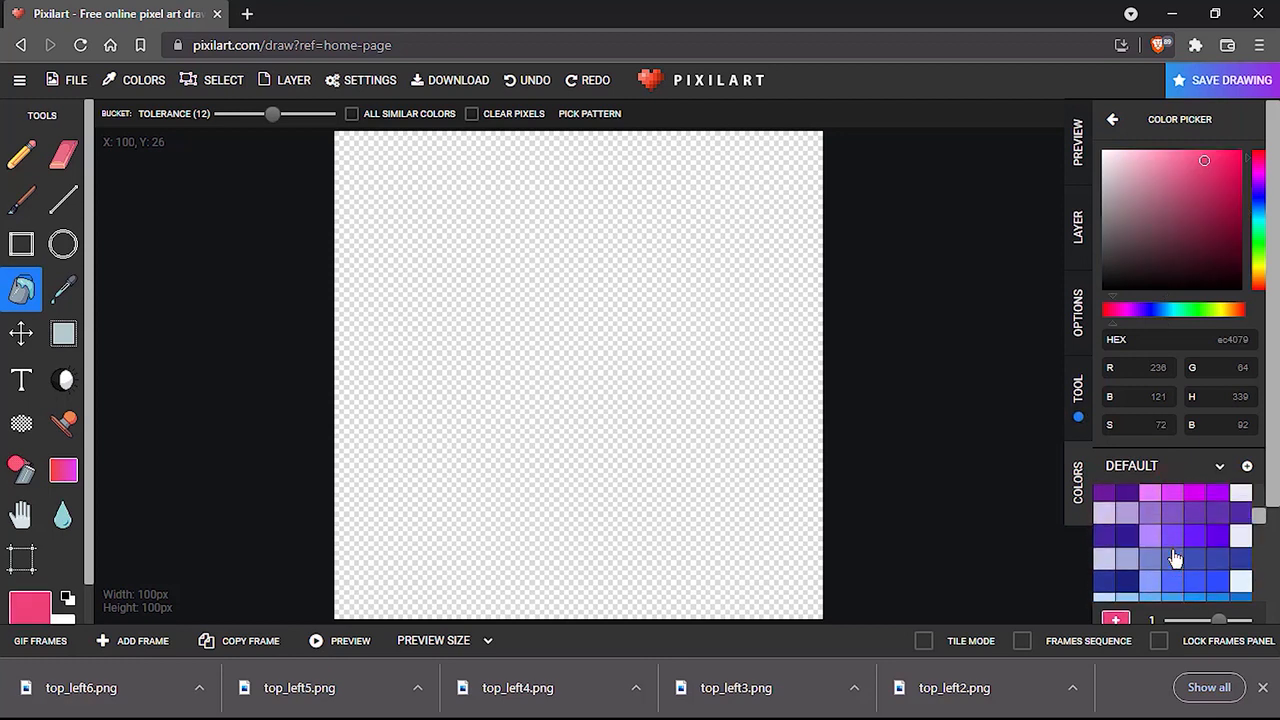
scroll(1176, 558, "up", 2)
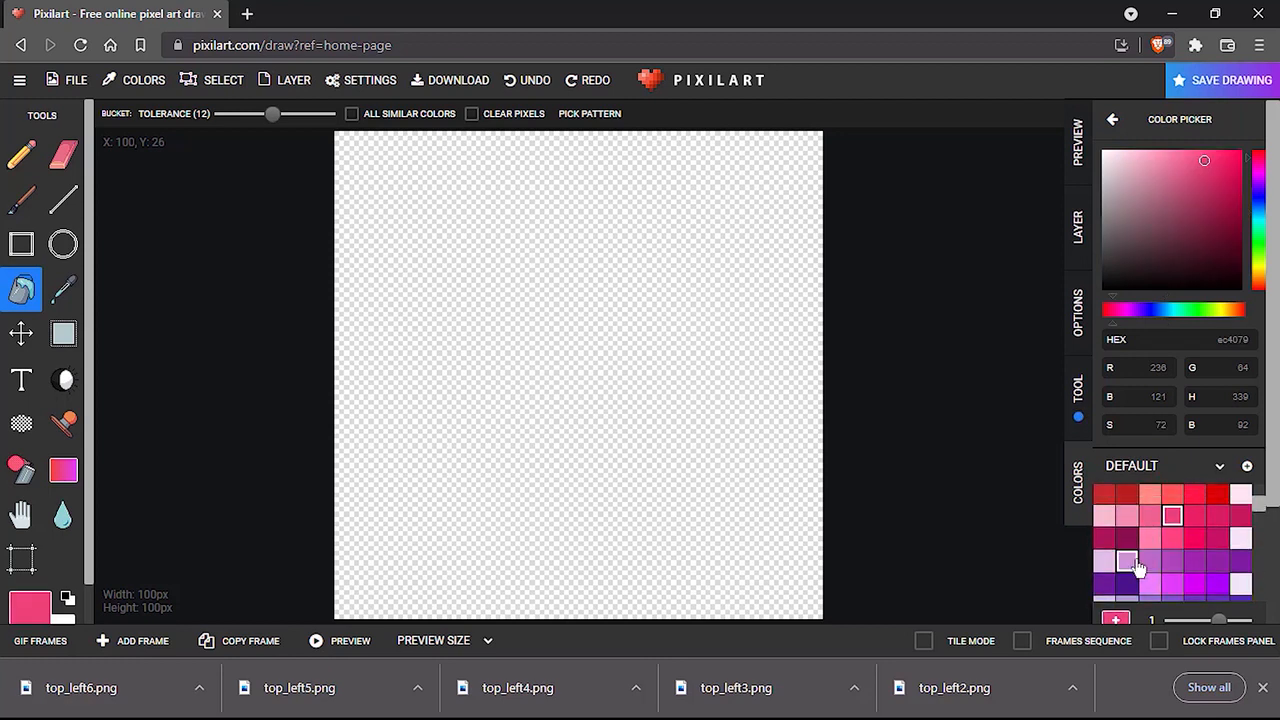
left_click(1124, 515)
left_click(1112, 516)
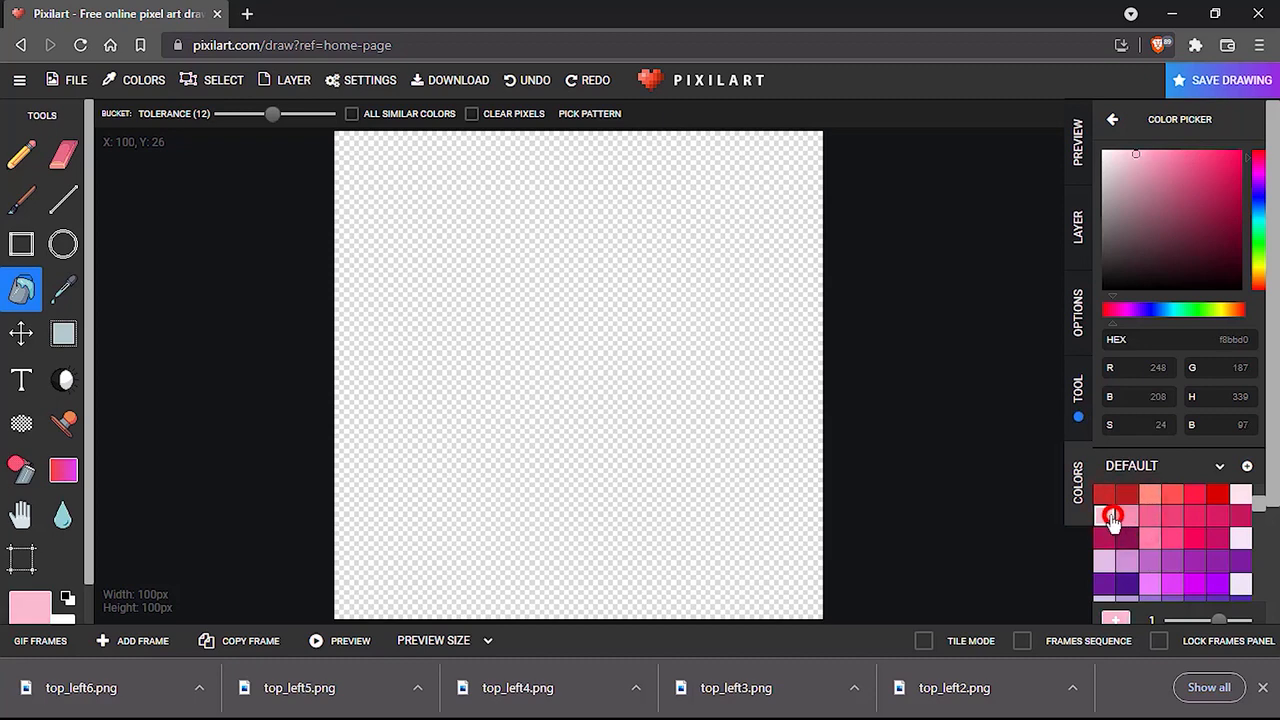
left_click(565, 288)
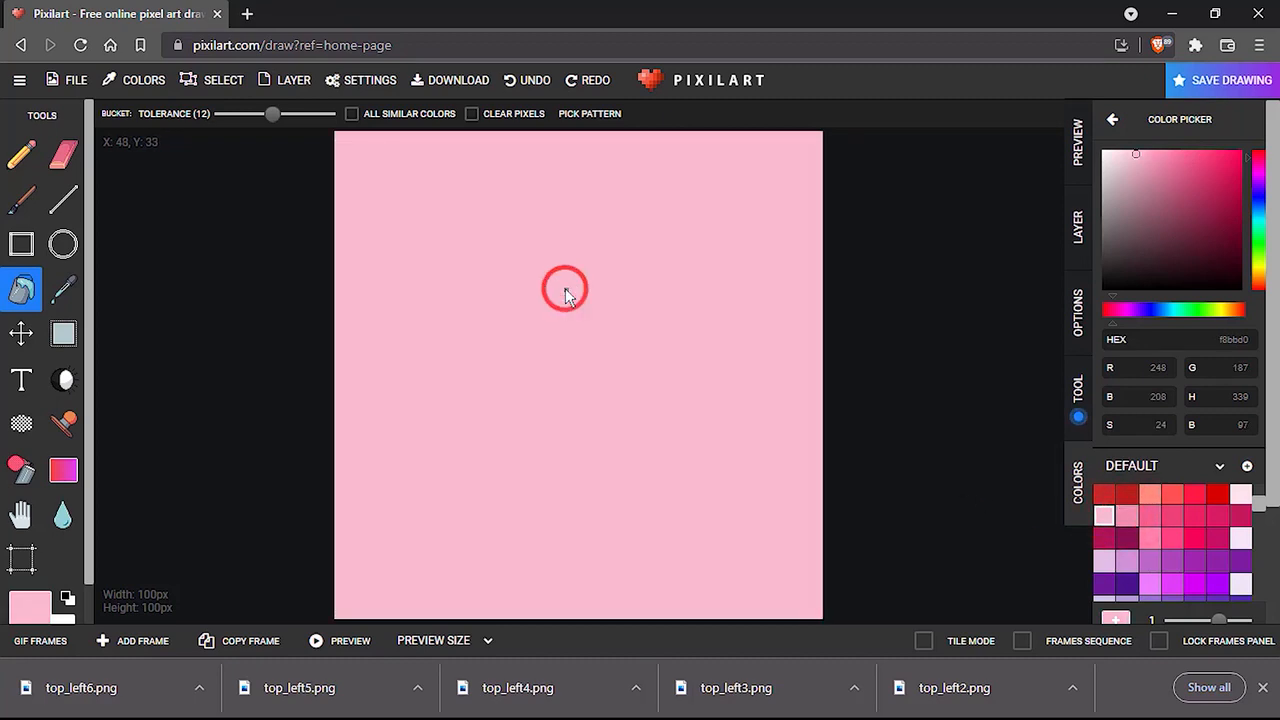
Download the pink background at 1x size as a PNG named bg1 into the background folder of NFT_project.
left_click(70, 82)
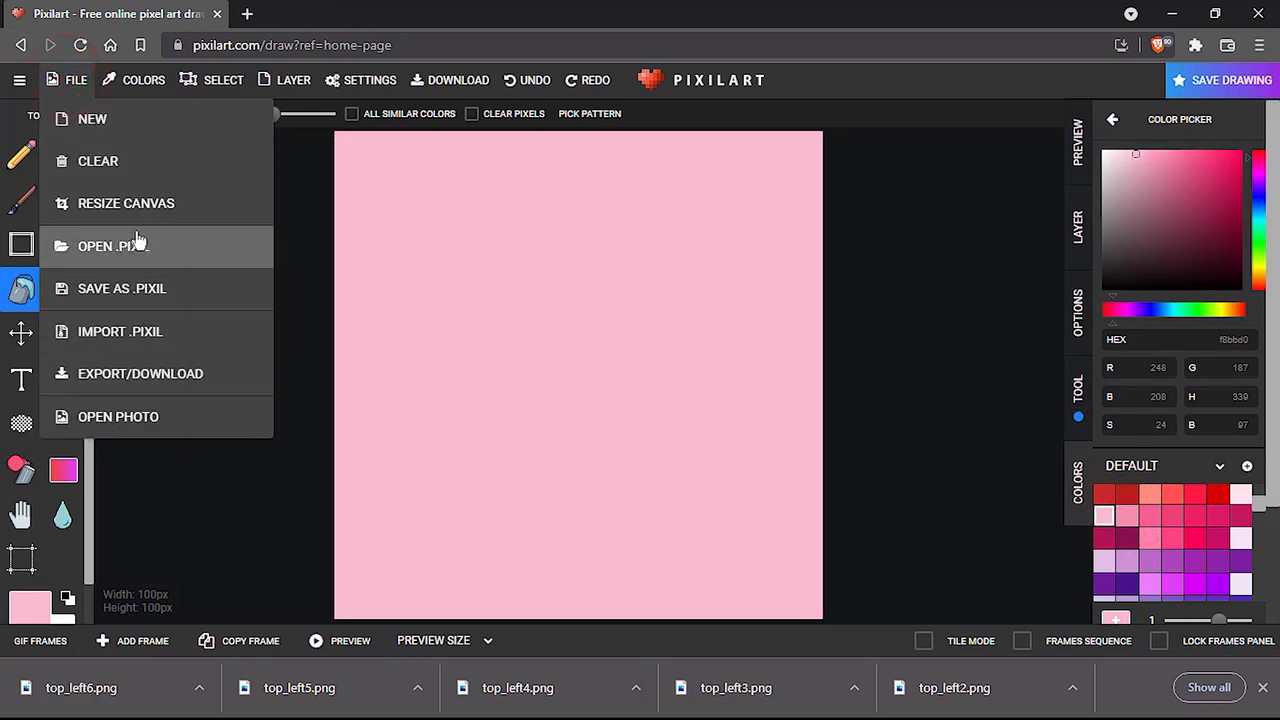
left_click(138, 374)
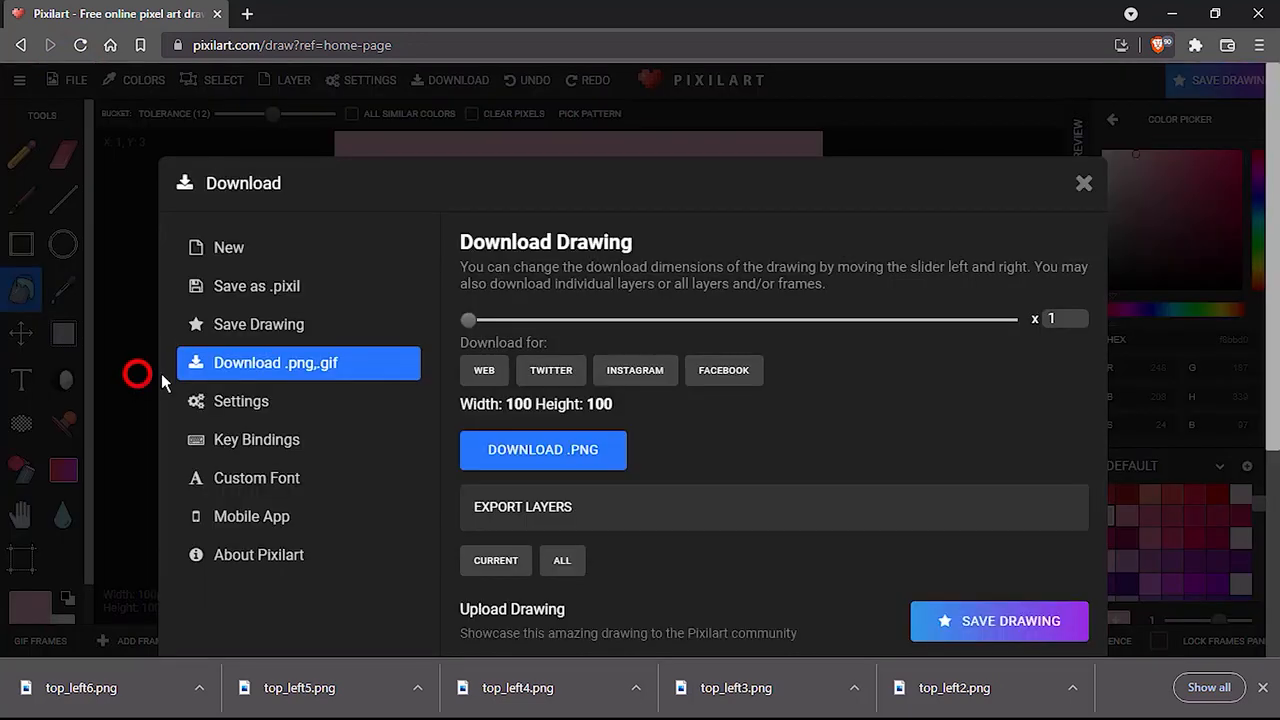
left_click(549, 450)
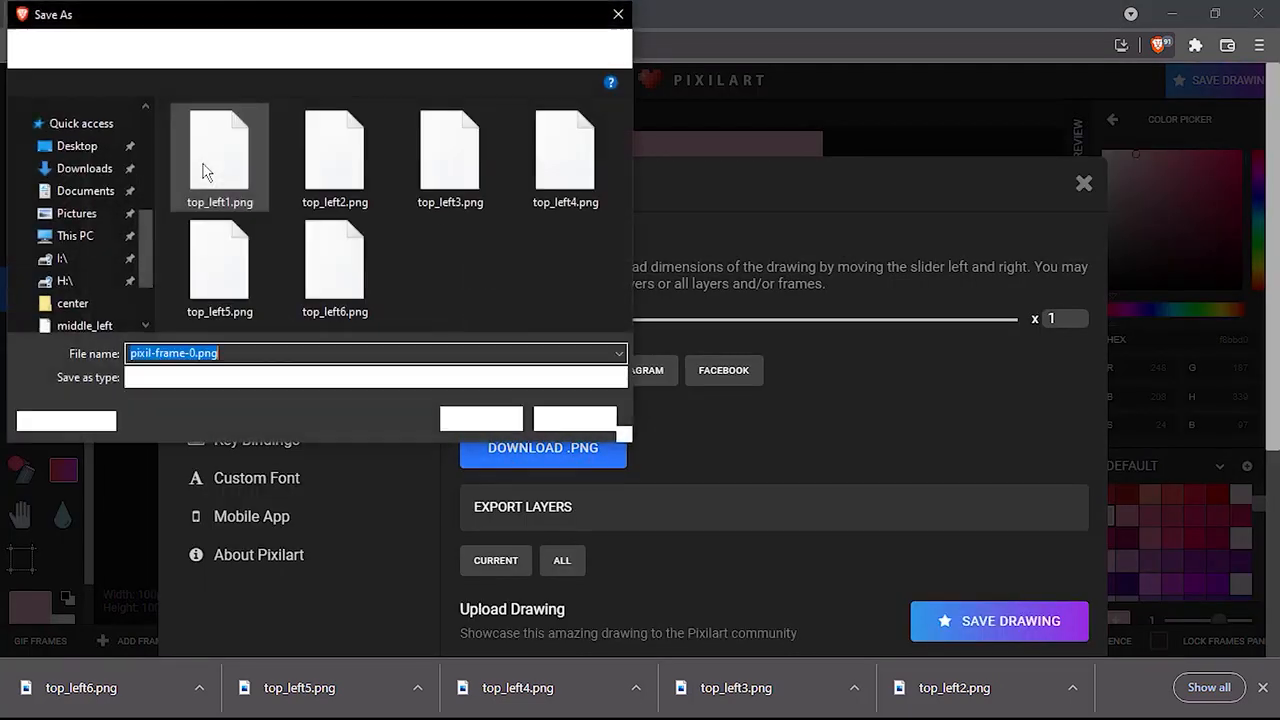
left_click(93, 47)
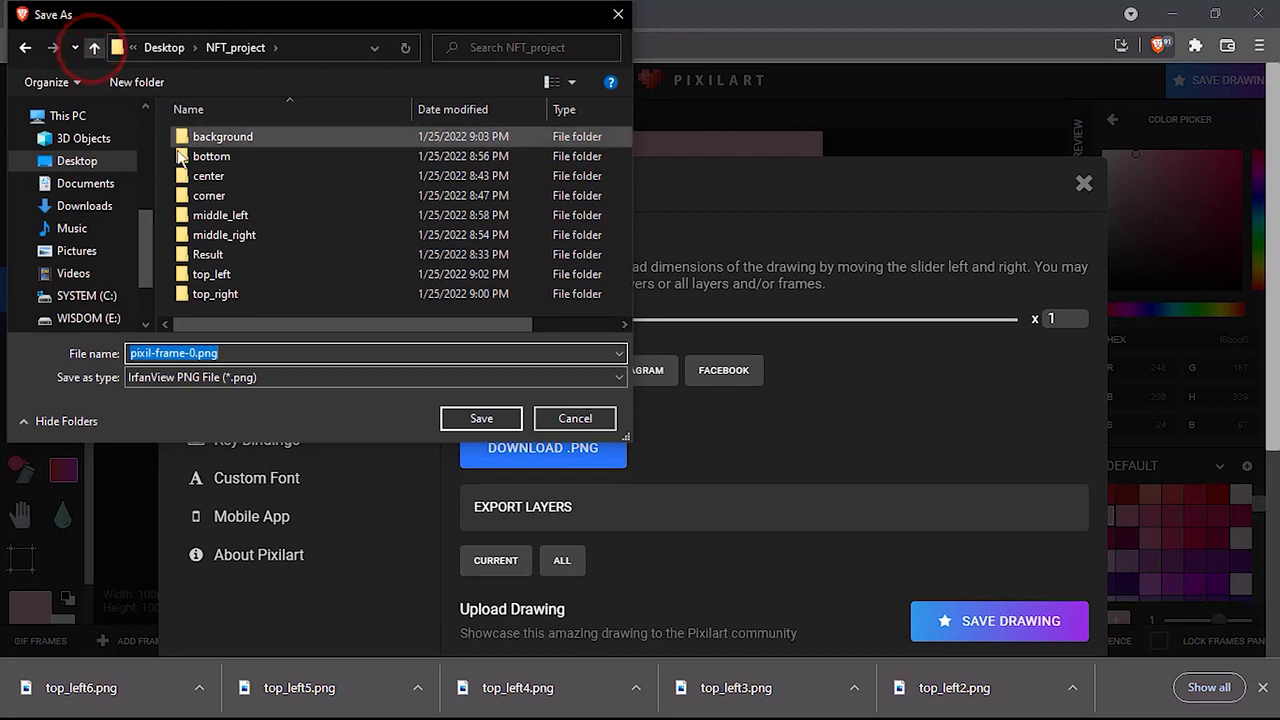
double_click(229, 136)
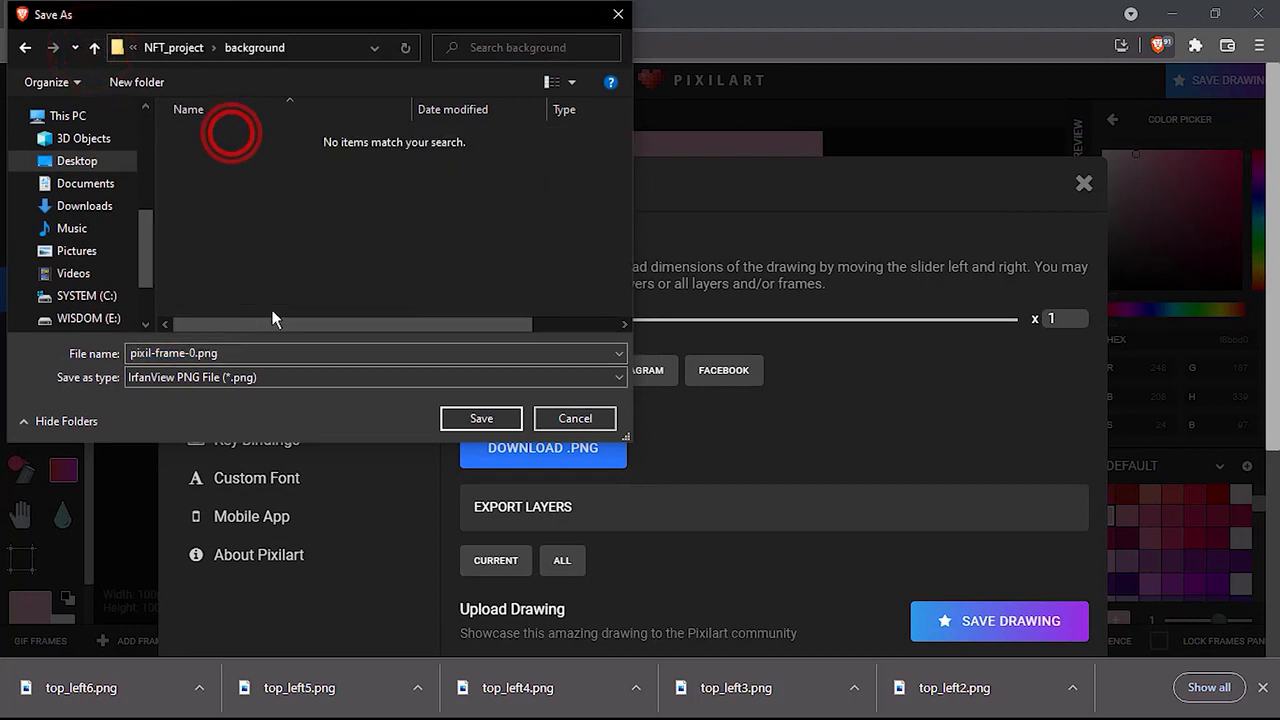
left_click(277, 353)
type("bg1")
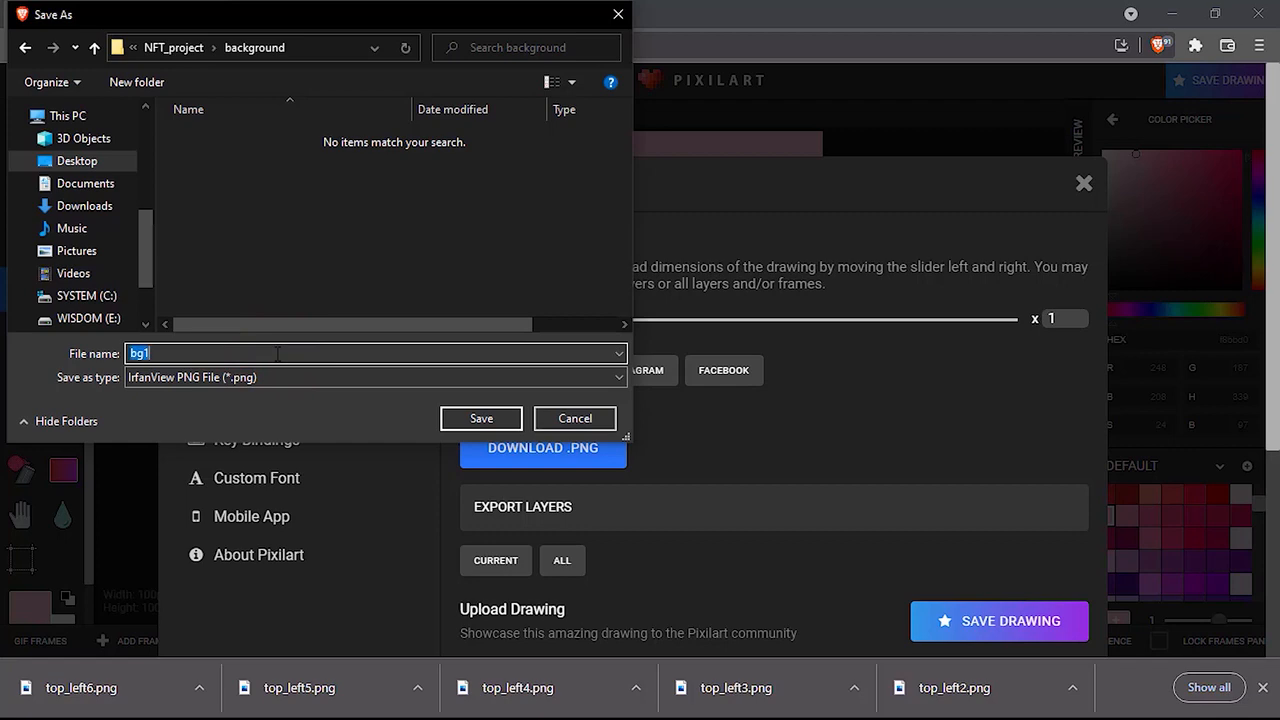
key("Return")
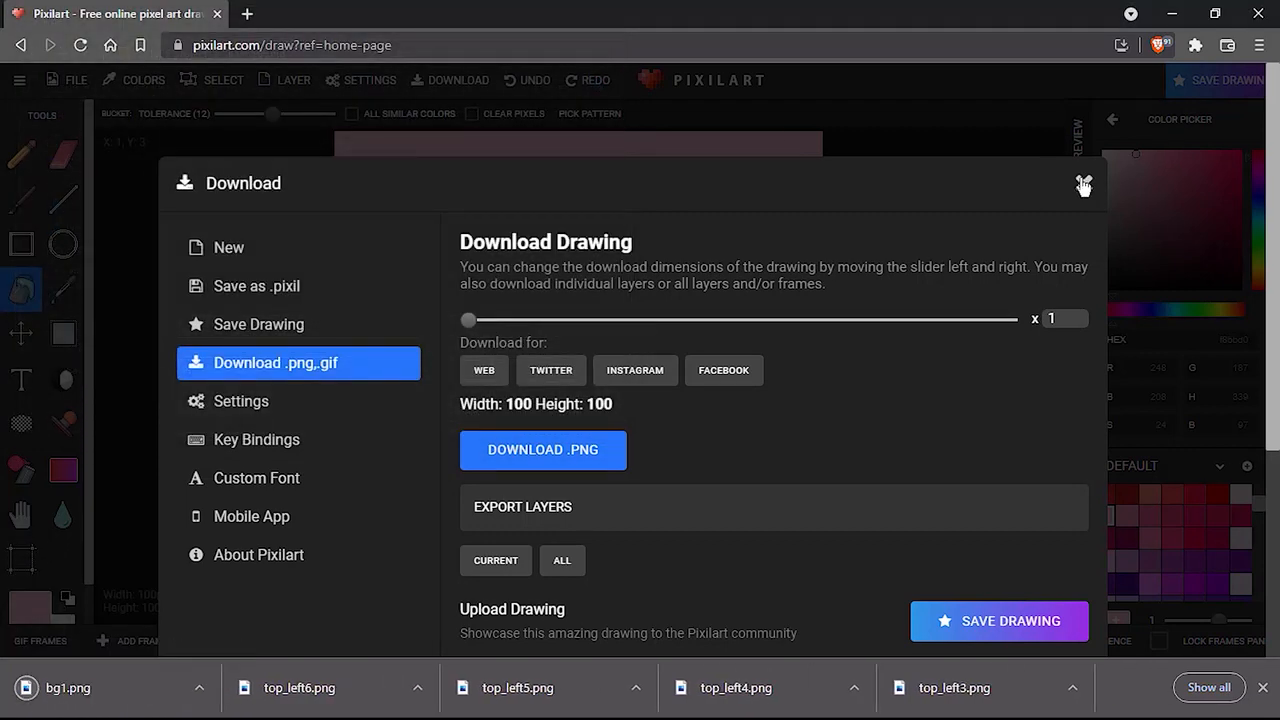
Fill the whole canvas of the bg layer with pale lavender, hex ede7f6, using the bucket tool.
left_click(1084, 184)
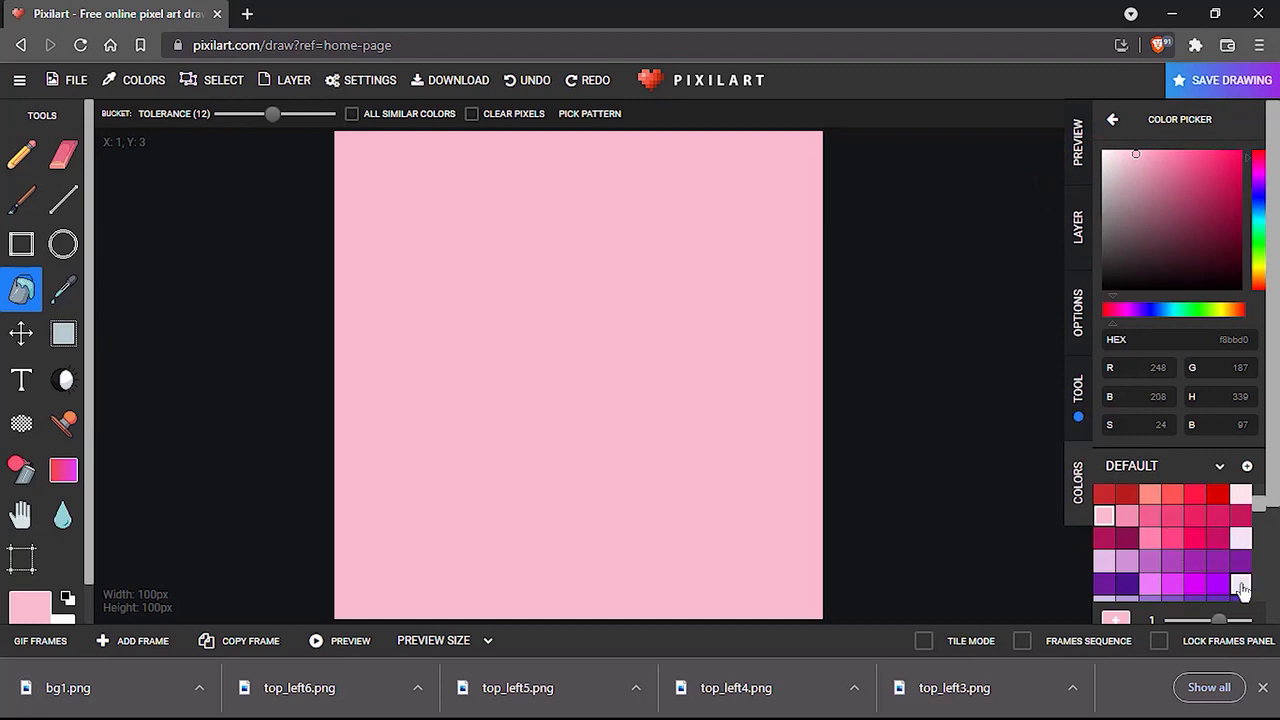
left_click(1240, 586)
left_click(614, 381)
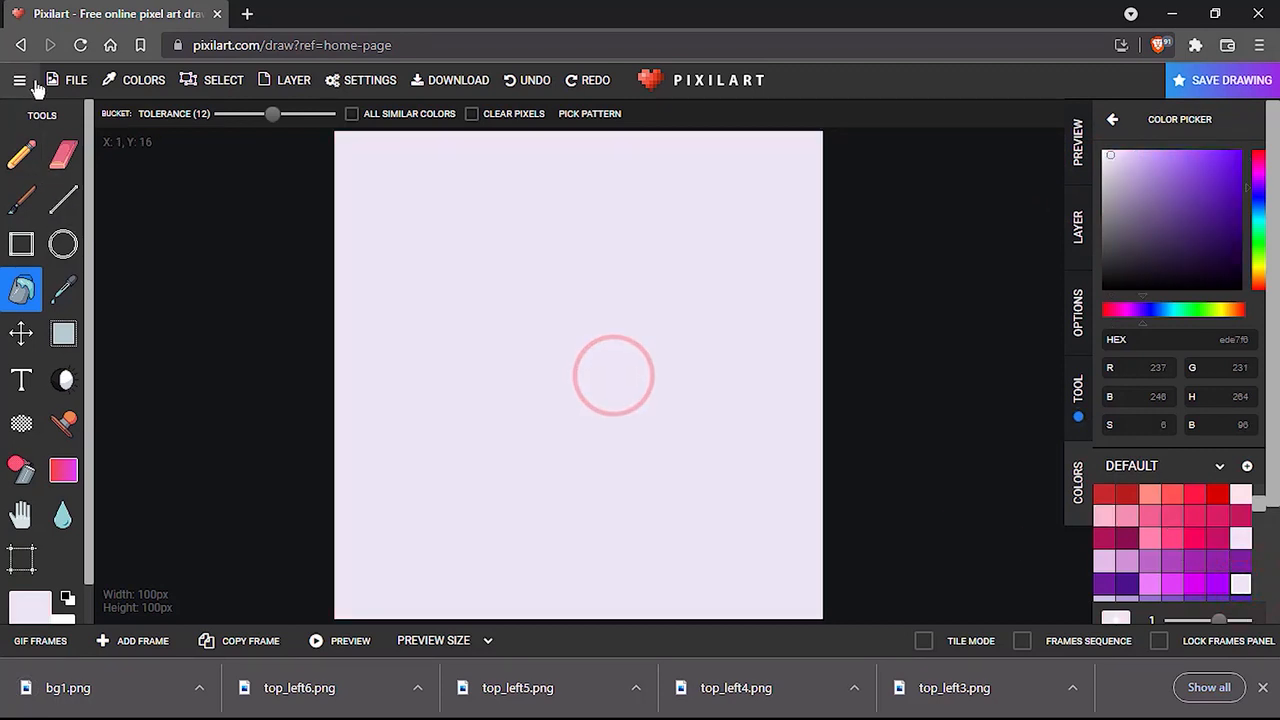
Download the pale lavender background as a PNG named bg2 into the background folder of NFT_project.
left_click(77, 84)
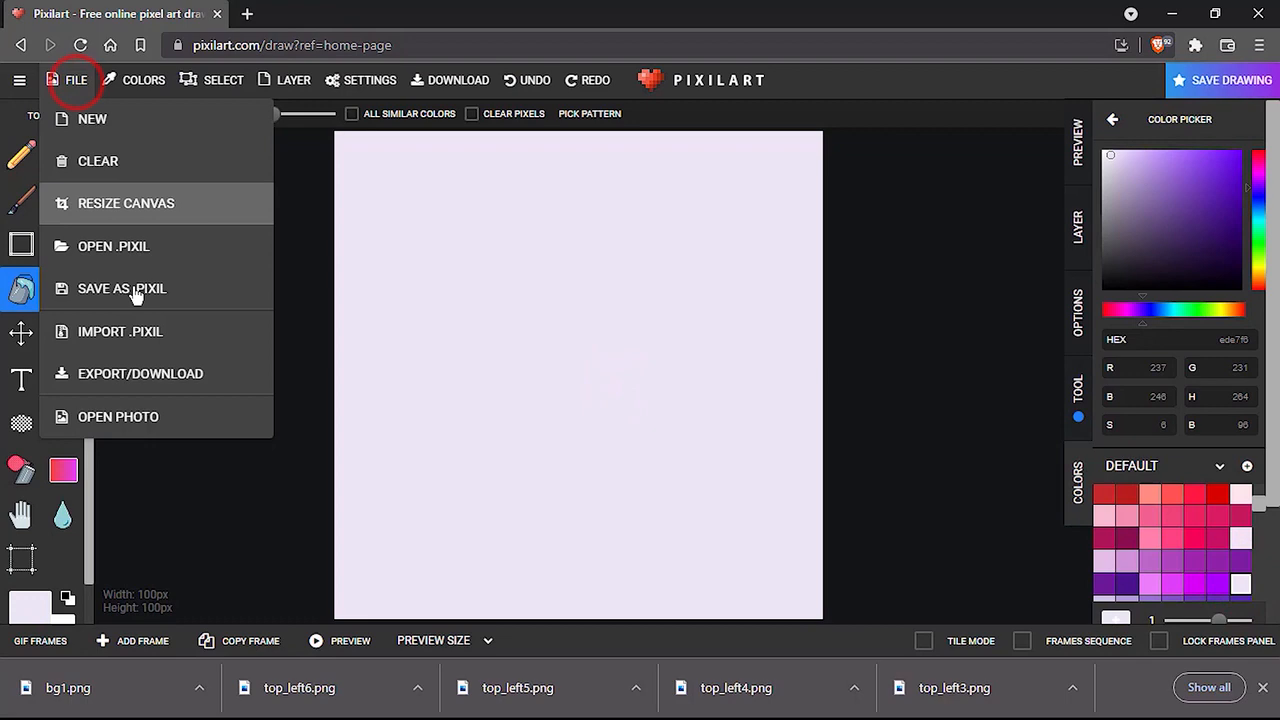
left_click(136, 368)
left_click(543, 447)
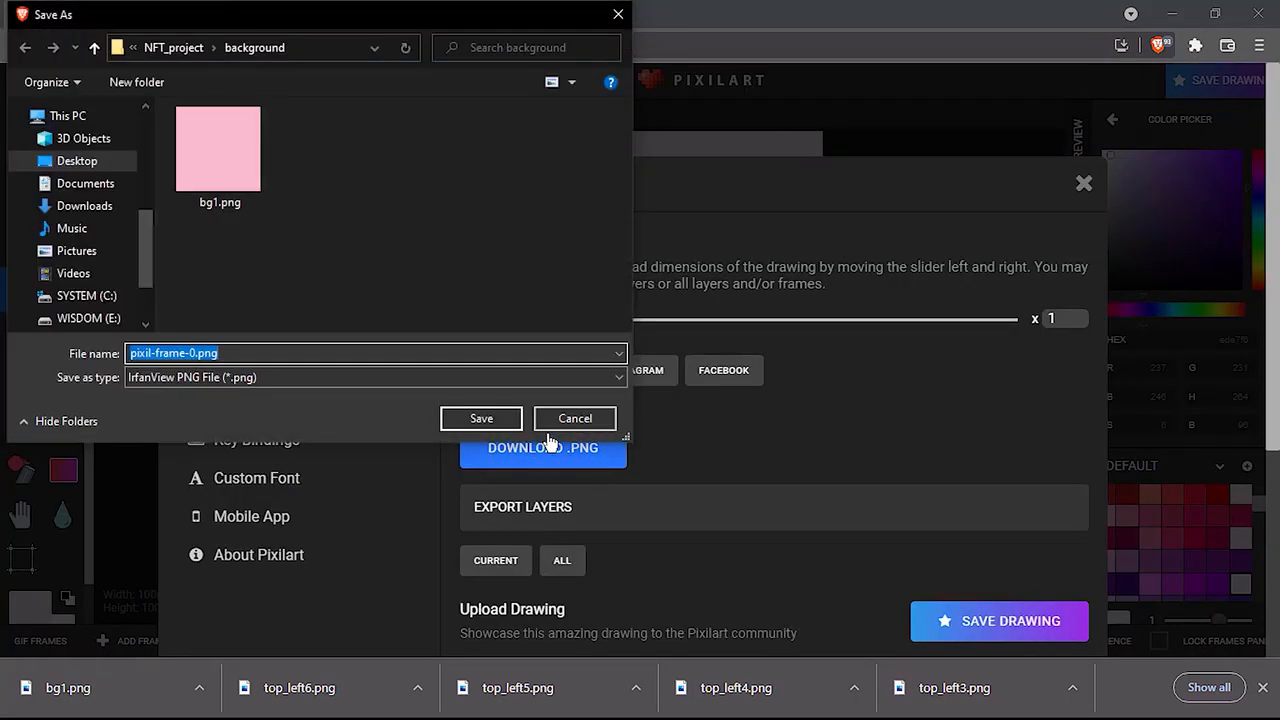
type("bg2")
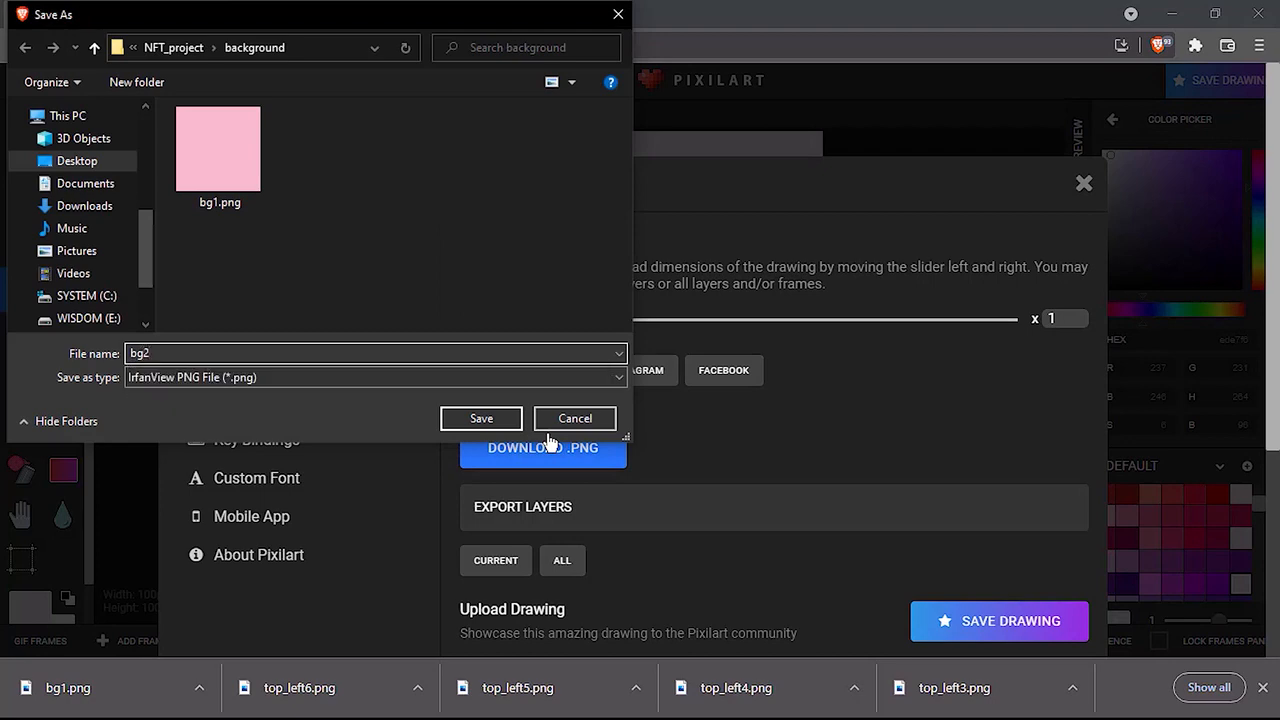
key("Return")
left_click(1073, 195)
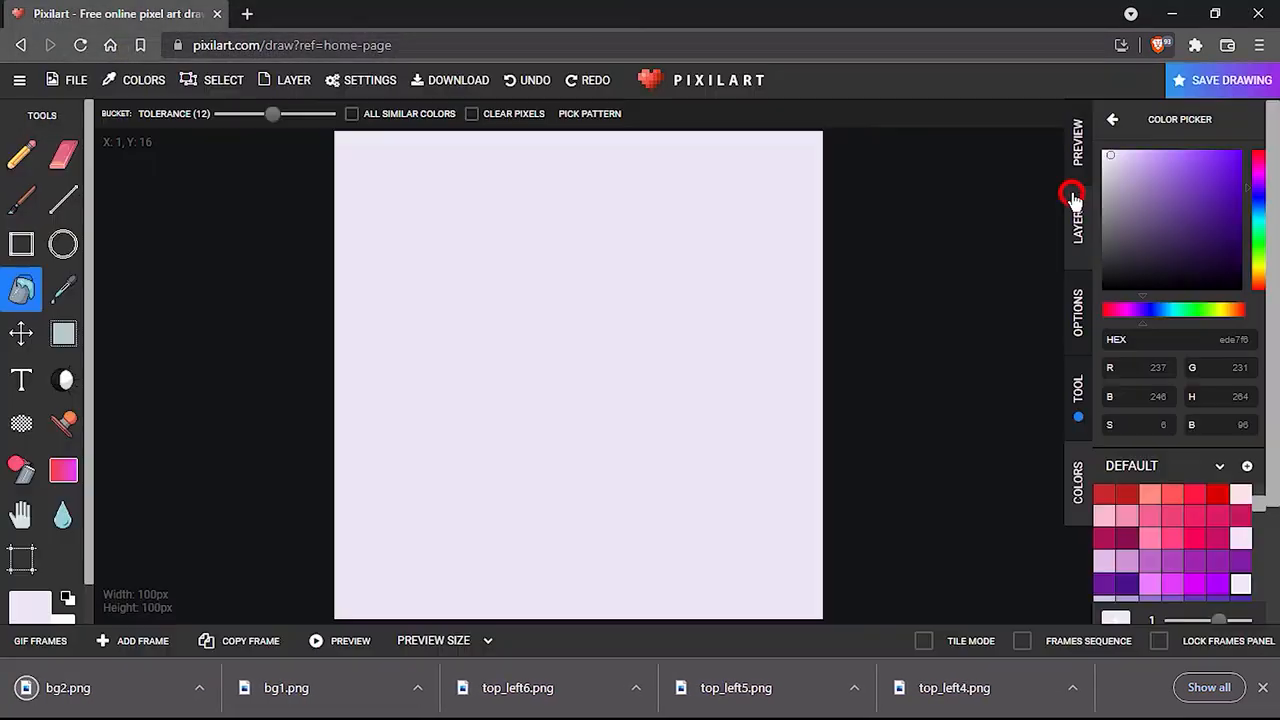
Recolour the entire bg layer with periwinkle blue, hex 9fa8da, using the bucket tool.
scroll(1236, 540, "down", 2)
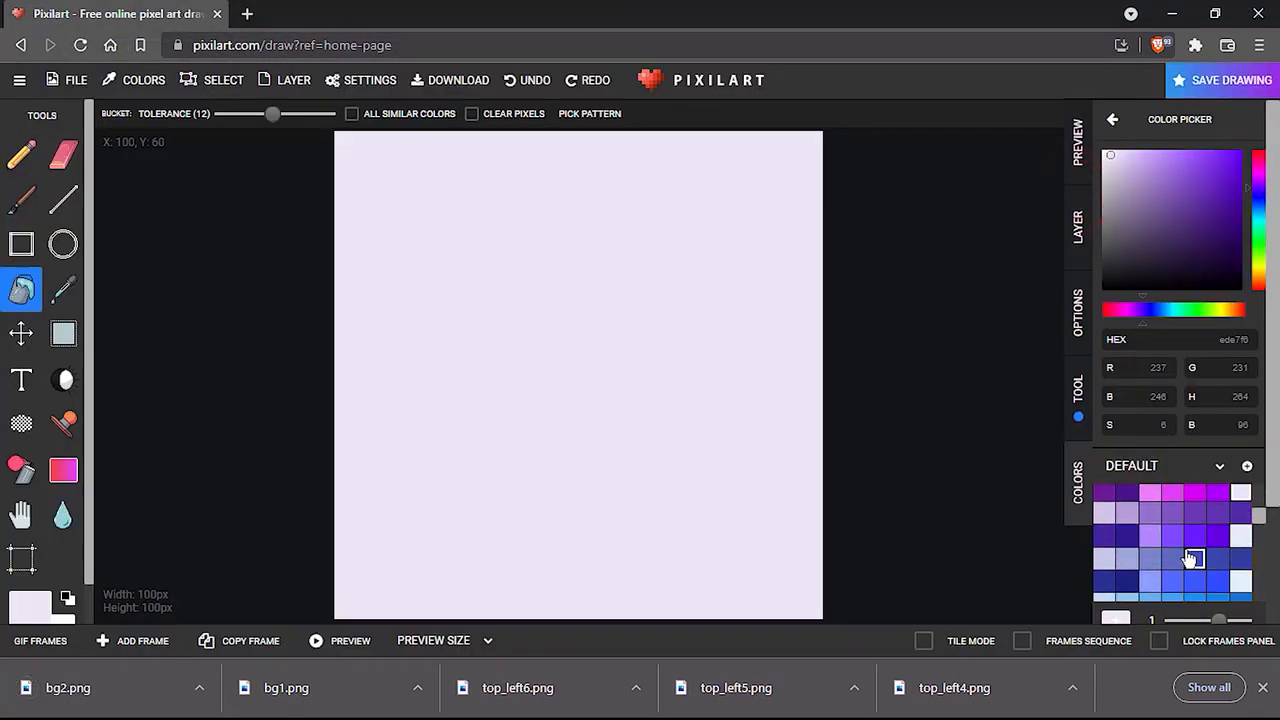
left_click(1135, 568)
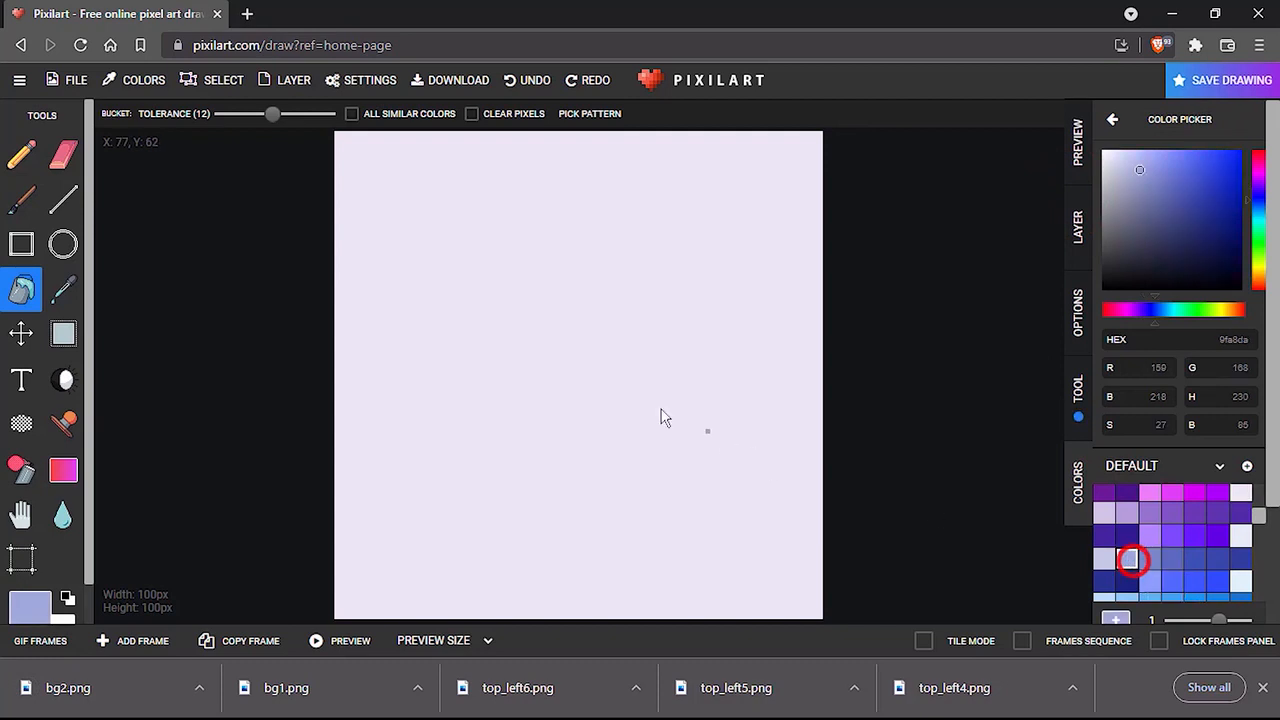
left_click(658, 408)
Download the periwinkle background as a PNG named bg3 into the background folder of NFT_project.
left_click(62, 84)
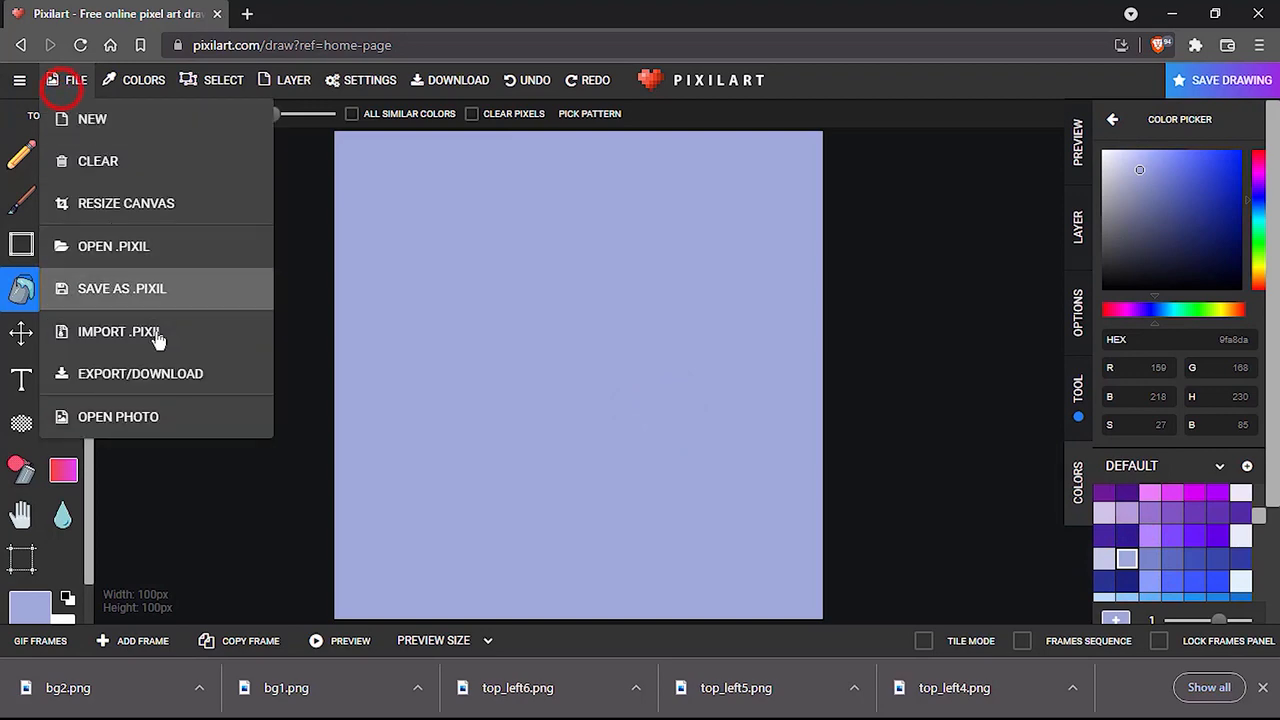
left_click(163, 367)
left_click(603, 448)
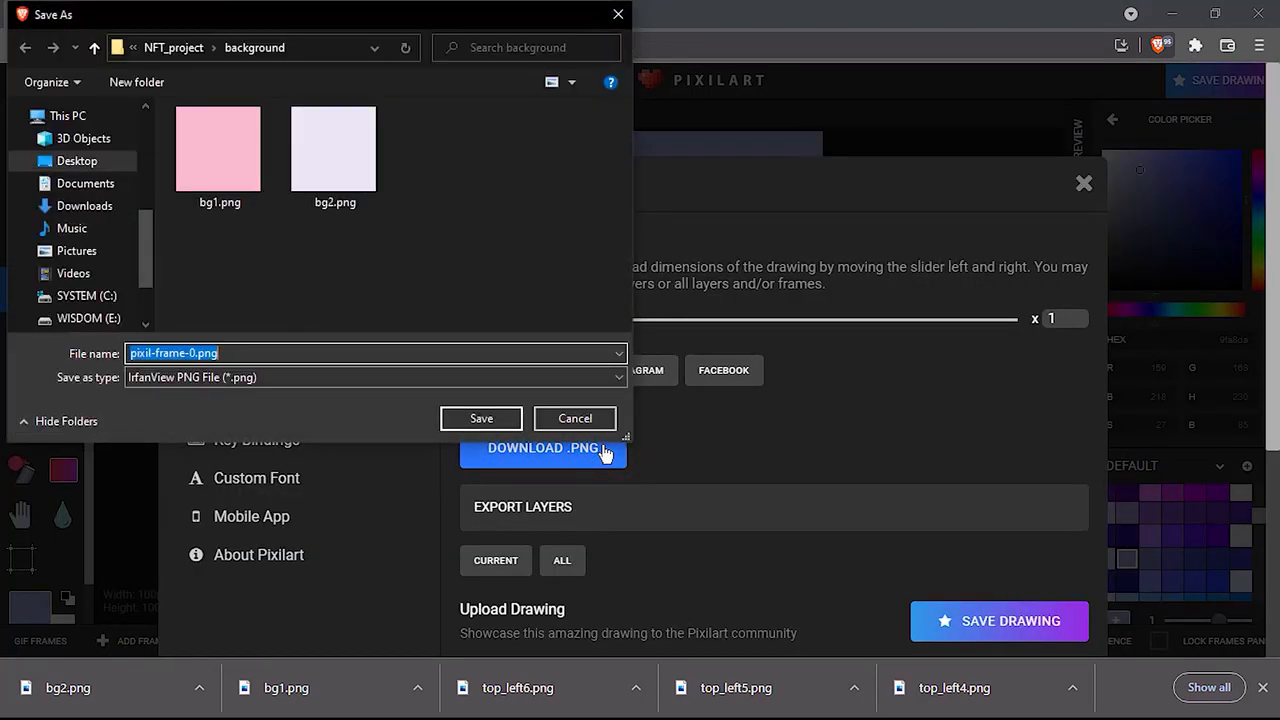
type("bg1")
key("BackSpace")
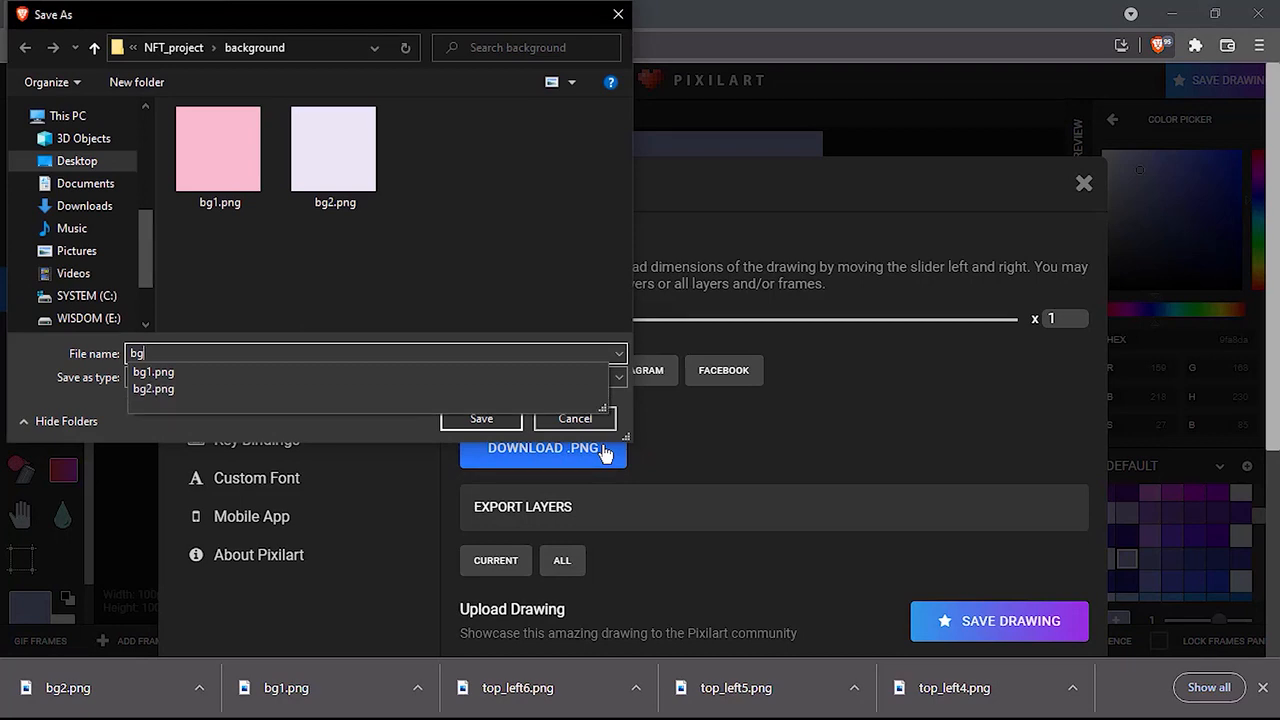
type("3")
key("Return")
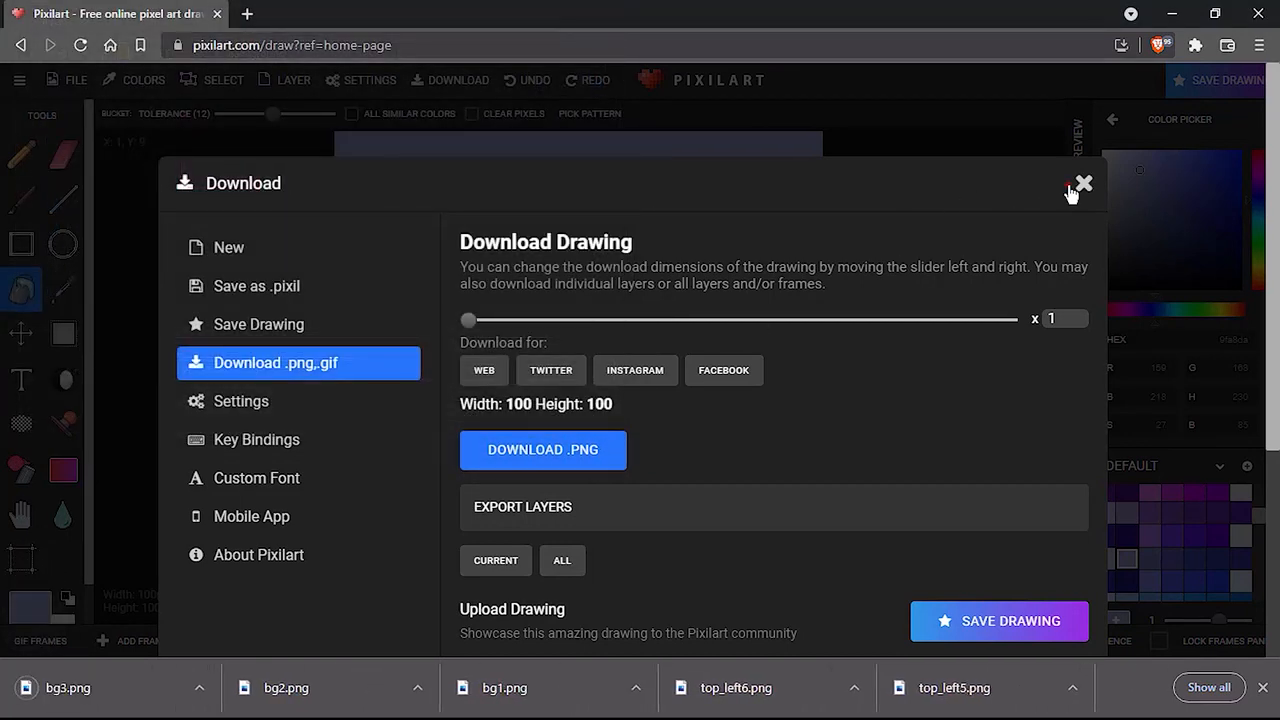
left_click(1071, 190)
Recolour the entire bg layer with light sky blue, hex b3e5fc, using the bucket tool.
scroll(1177, 555, "down", 3)
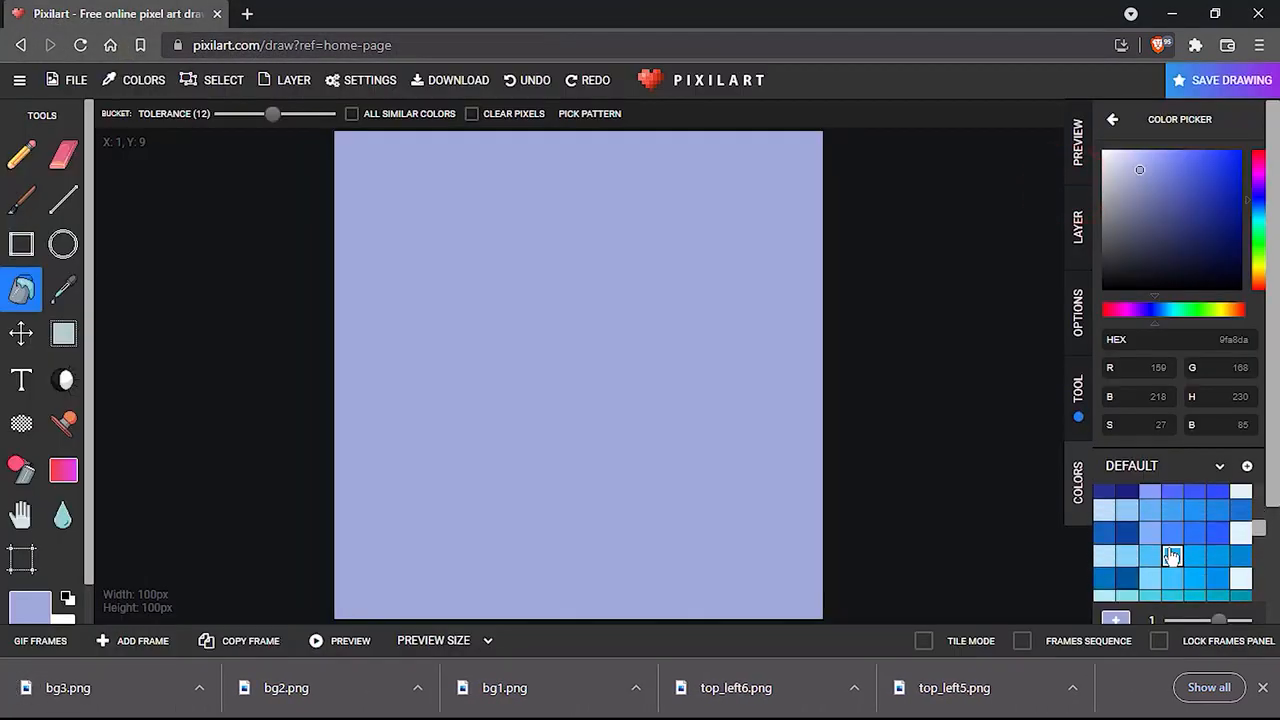
left_click(1104, 557)
left_click(503, 408)
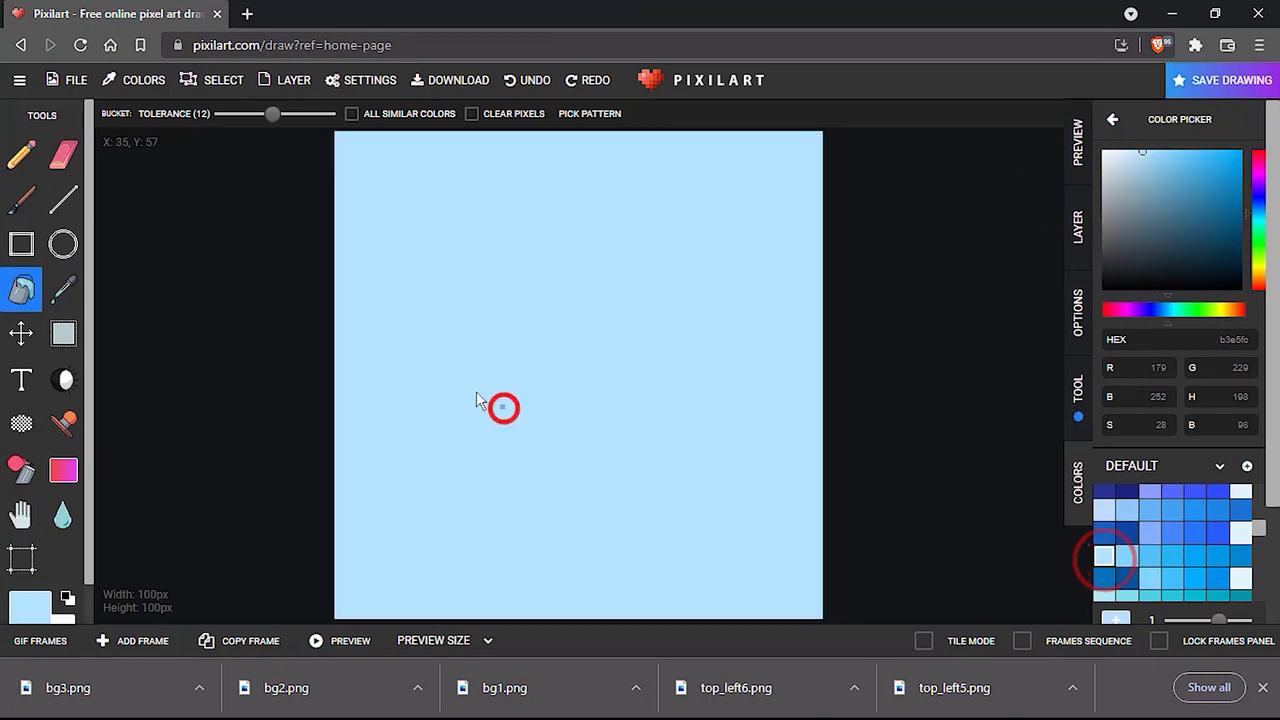
Download the light sky blue background as a PNG named bg4 into the background folder of NFT_project.
left_click(80, 80)
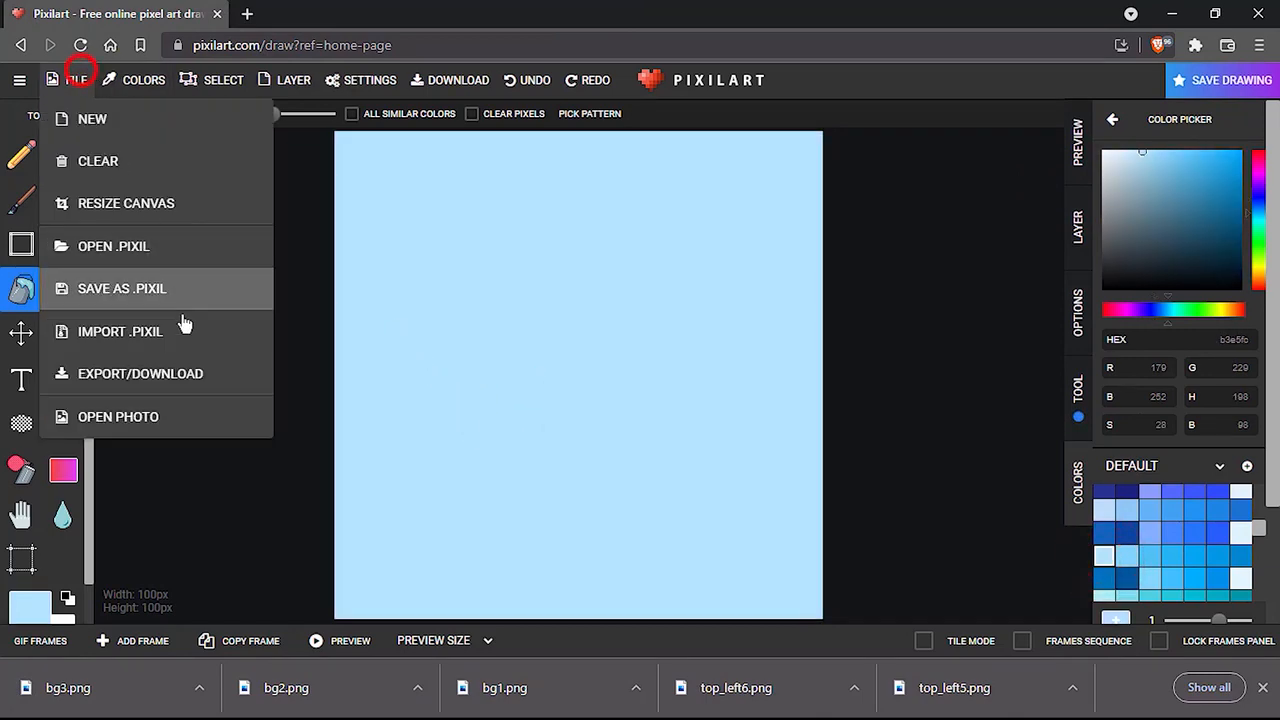
left_click(184, 386)
left_click(484, 450)
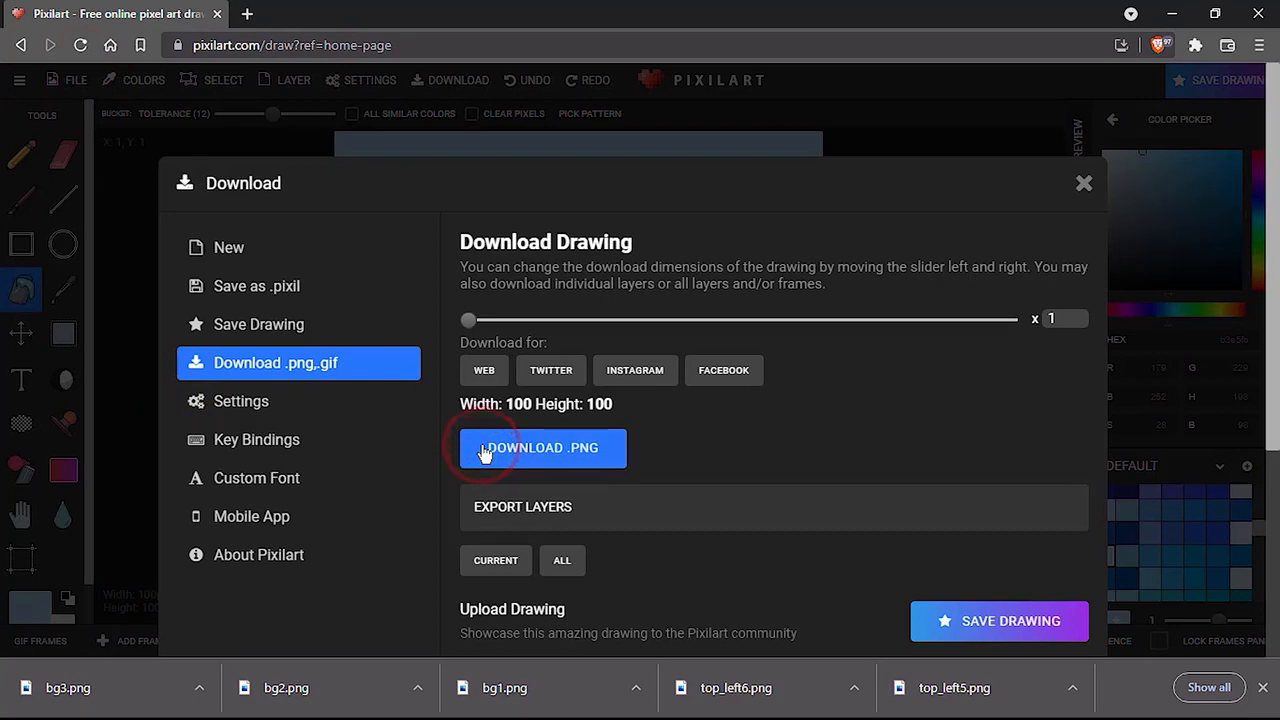
type("bg")
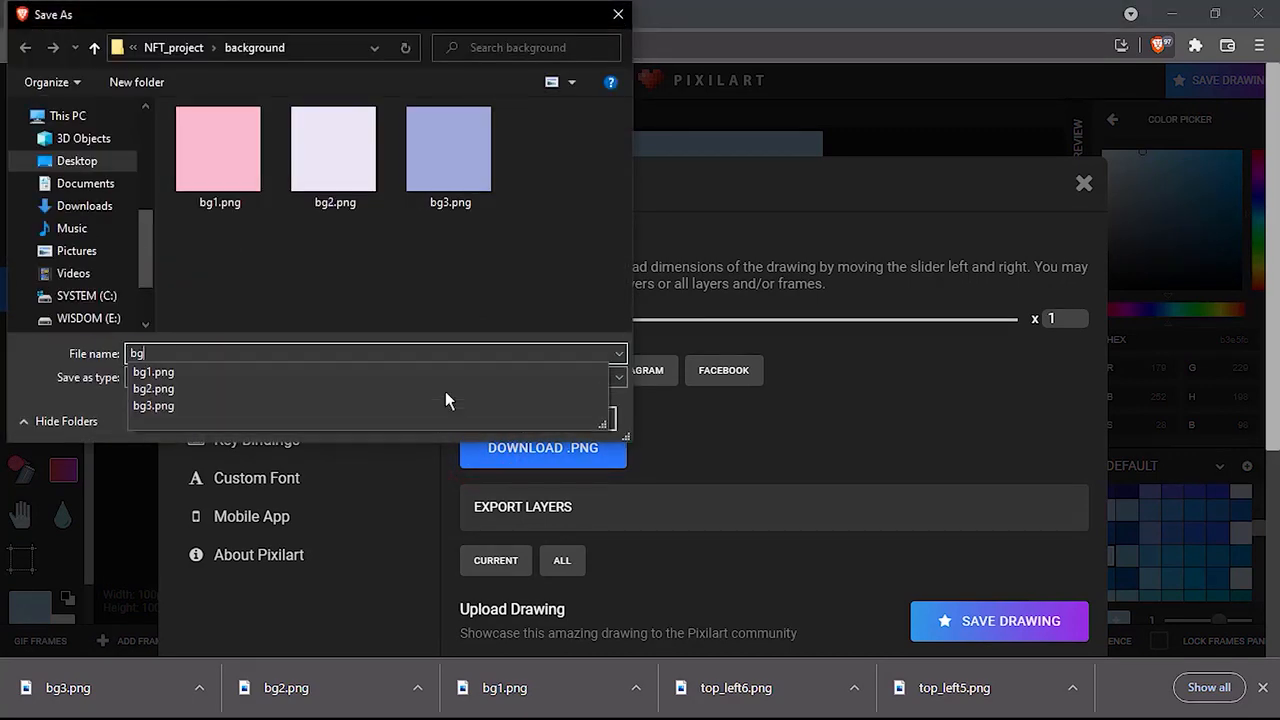
type("4")
key("Return")
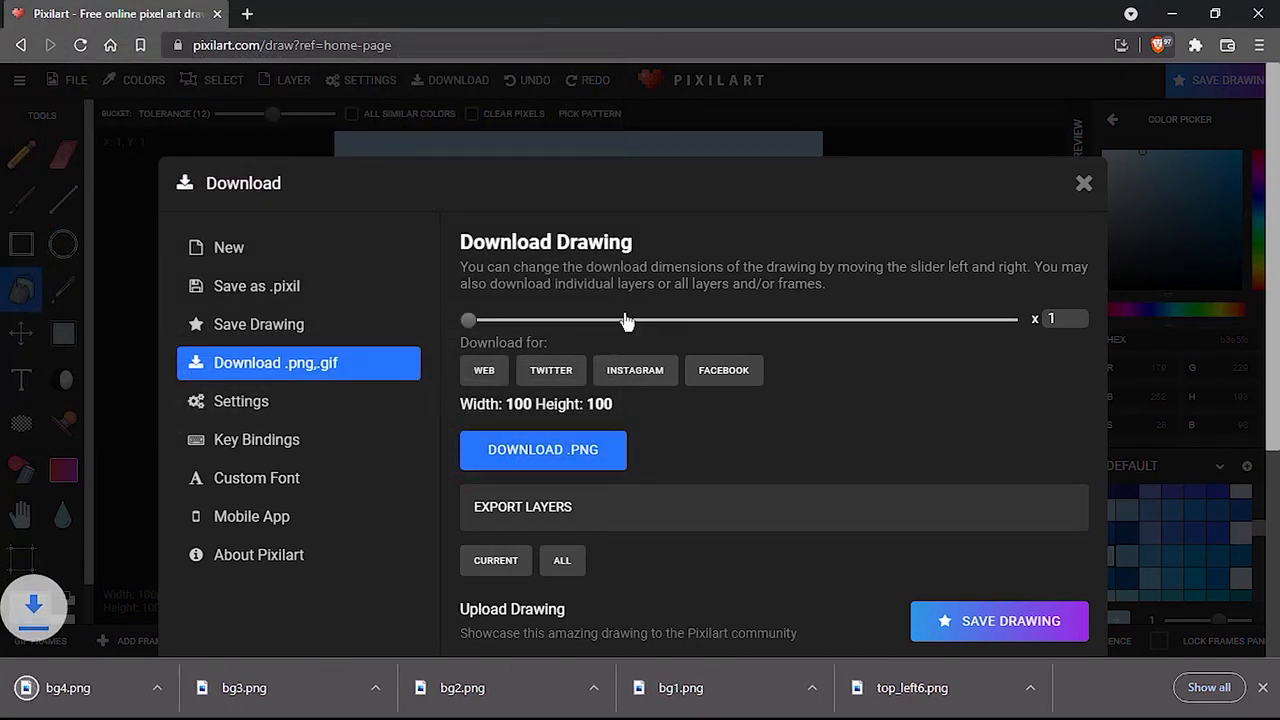
left_click(1084, 183)
Recolour the entire bg layer with light yellow, hex fff59d, using the bucket tool.
scroll(1188, 557, "down", 2)
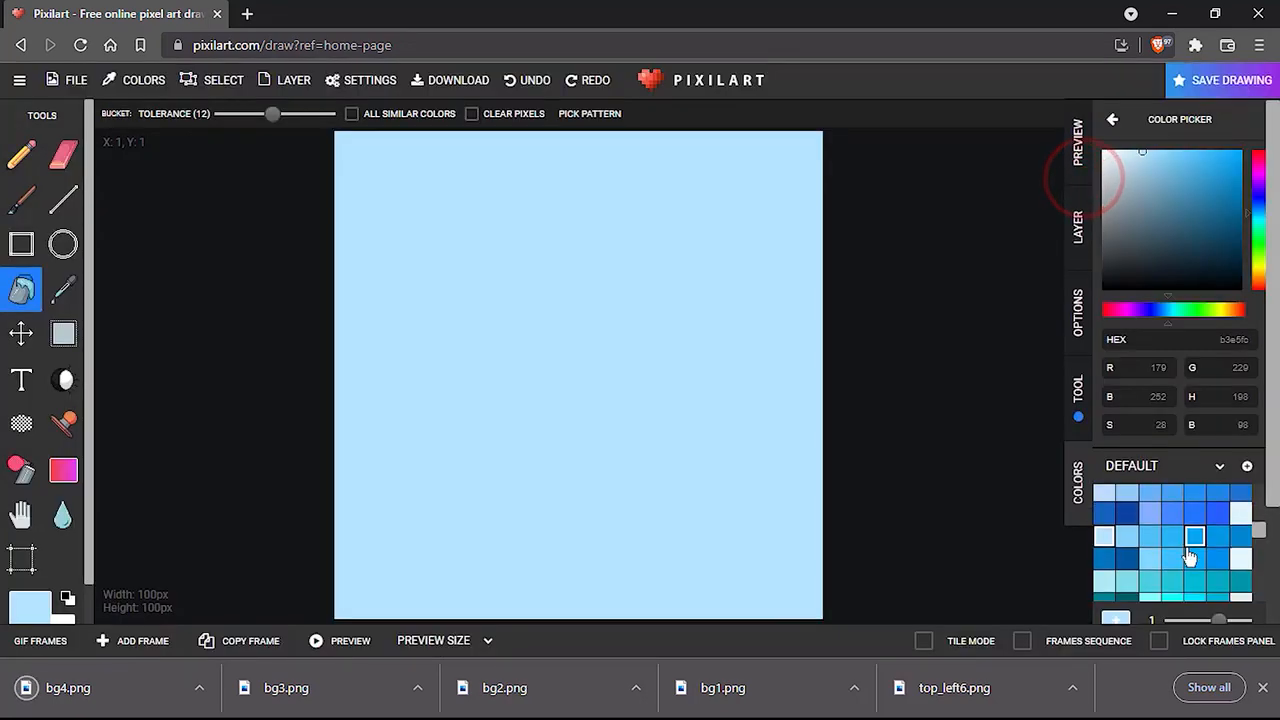
scroll(1160, 565, "down", 3)
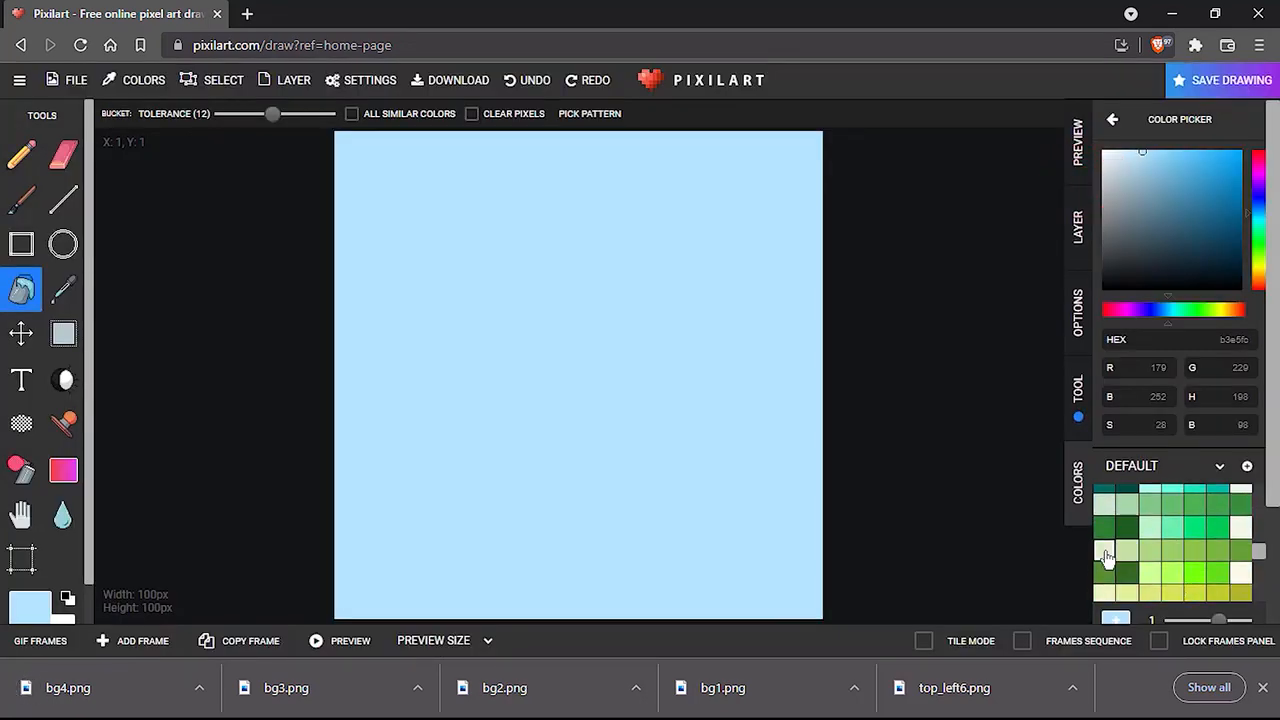
scroll(1120, 557, "down", 3)
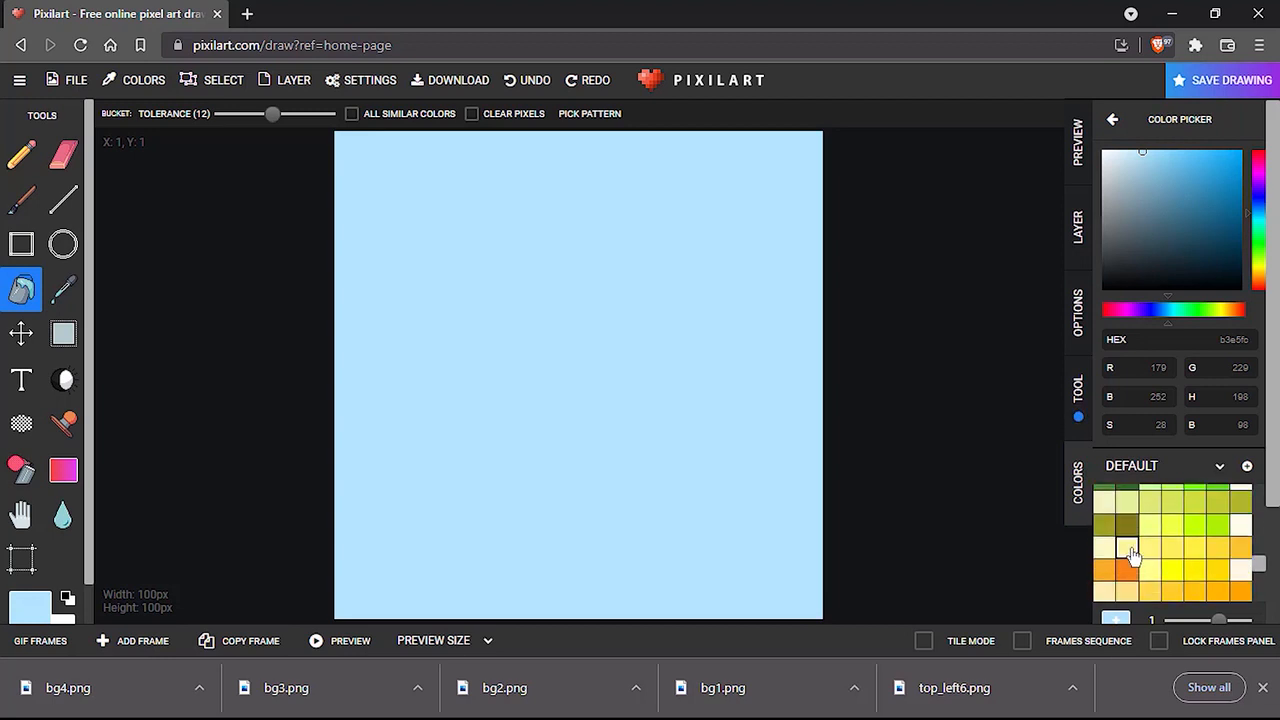
left_click(1125, 549)
left_click(654, 397)
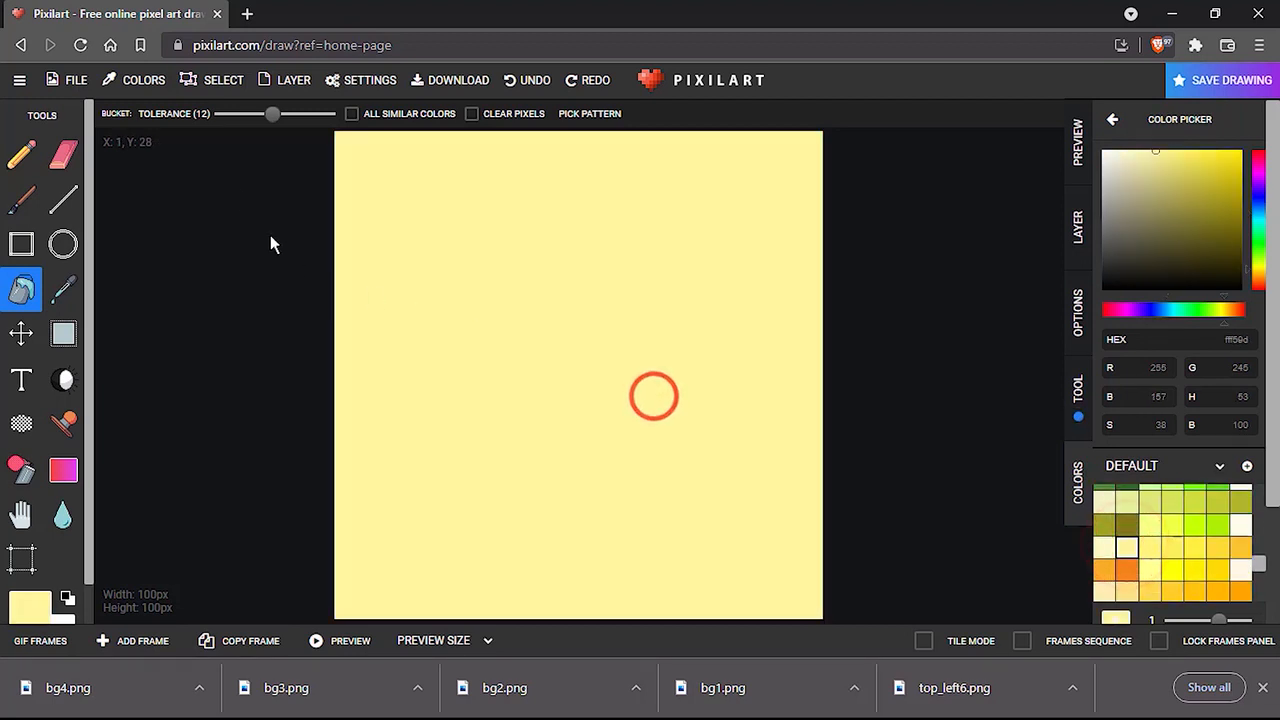
Download the light yellow background as a PNG named bg5 into the background folder of NFT_project.
left_click(57, 84)
mouse_move(57, 88)
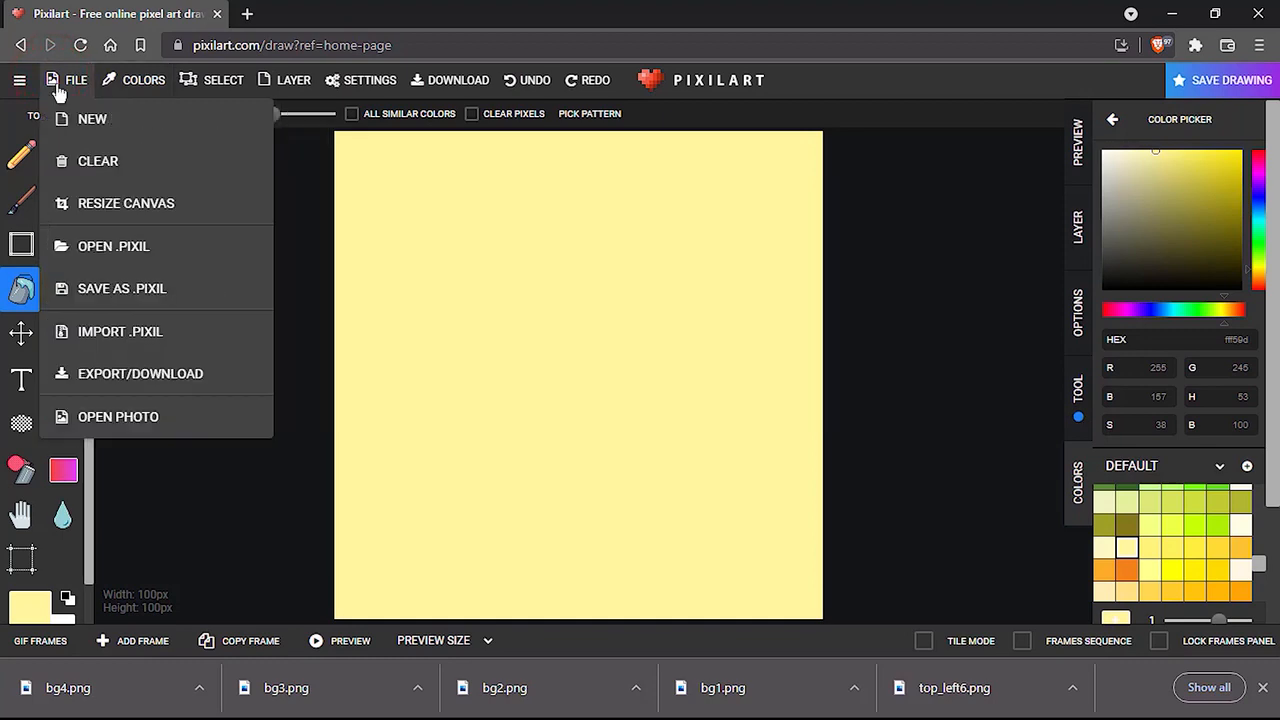
left_click(112, 373)
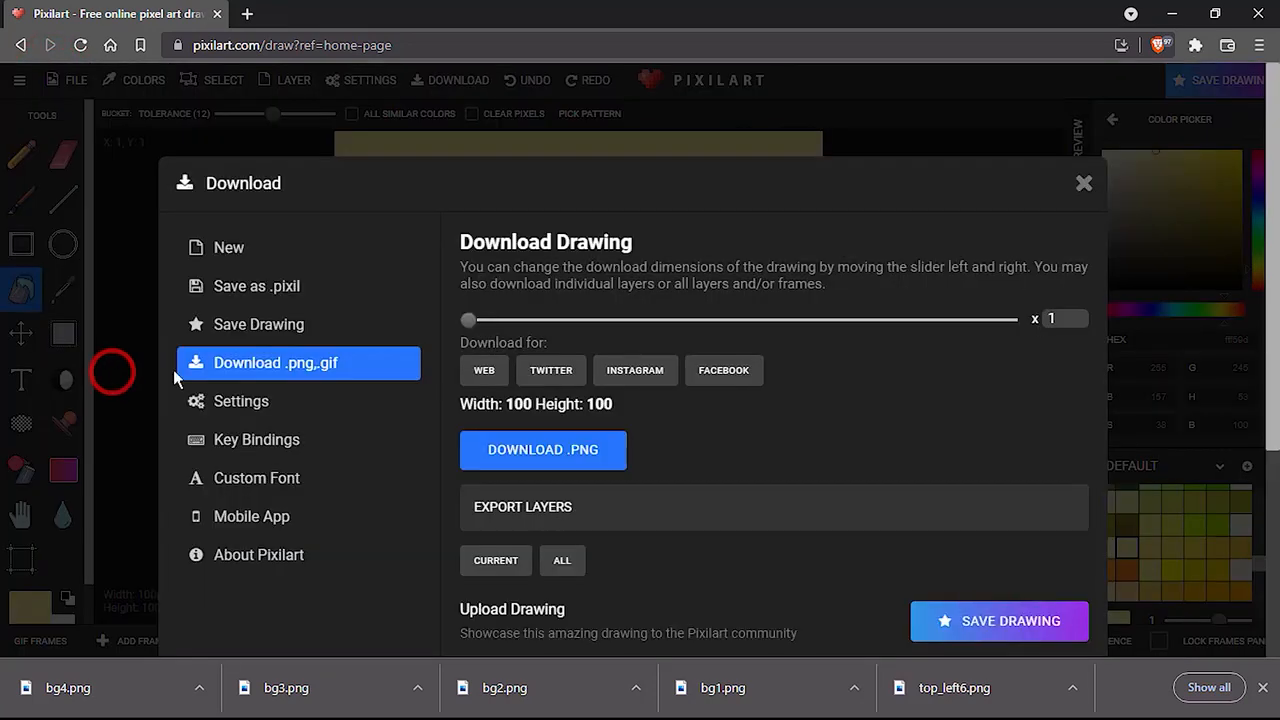
left_click(610, 468)
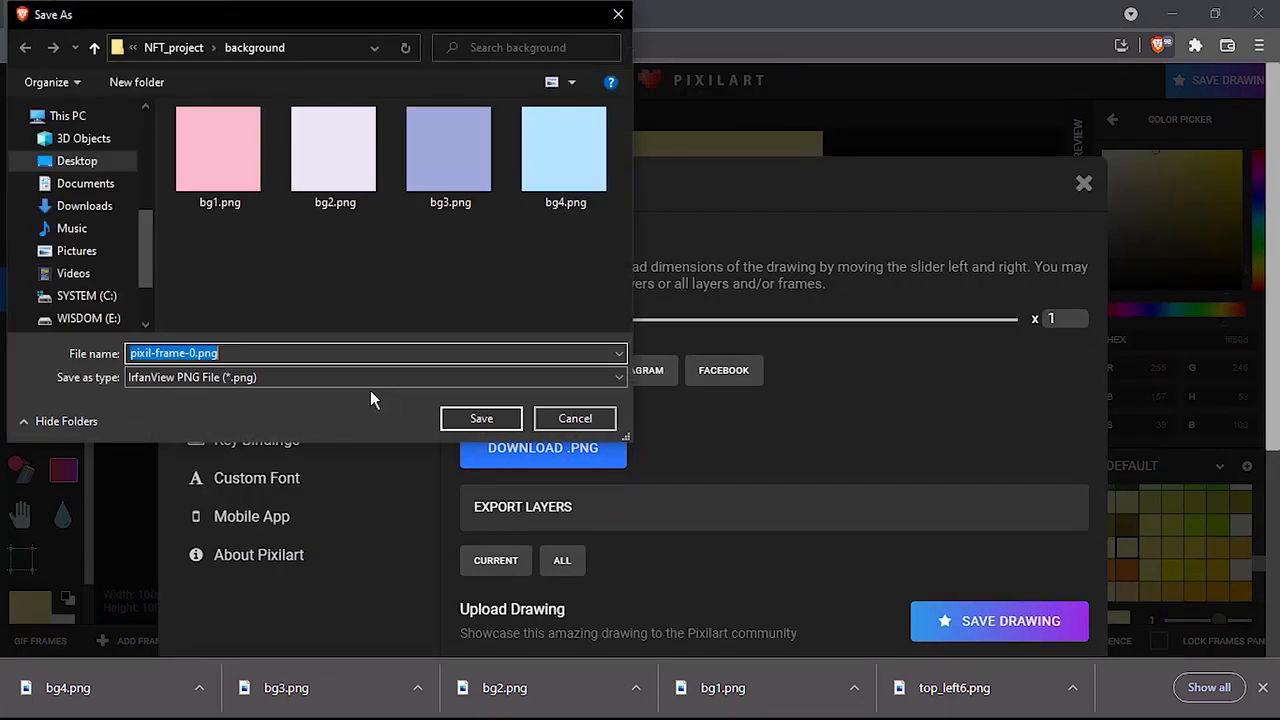
type("bg1")
key("BackSpace")
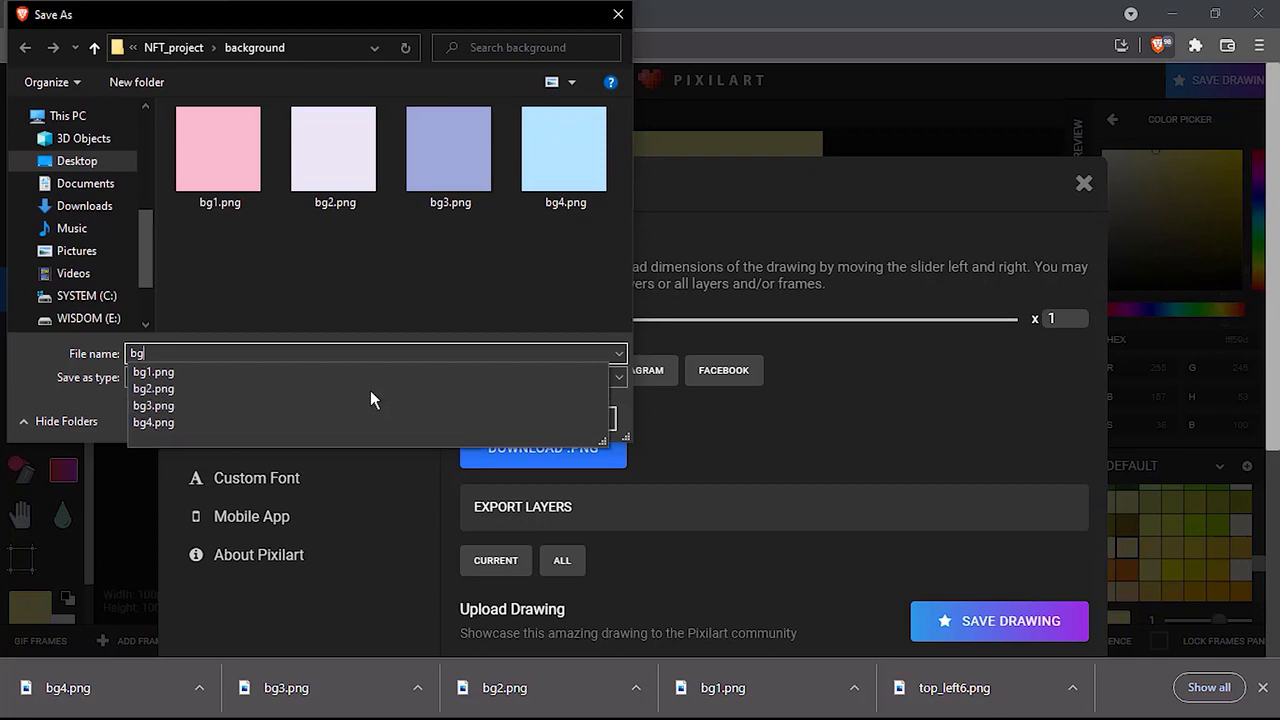
type("5")
key("Return")
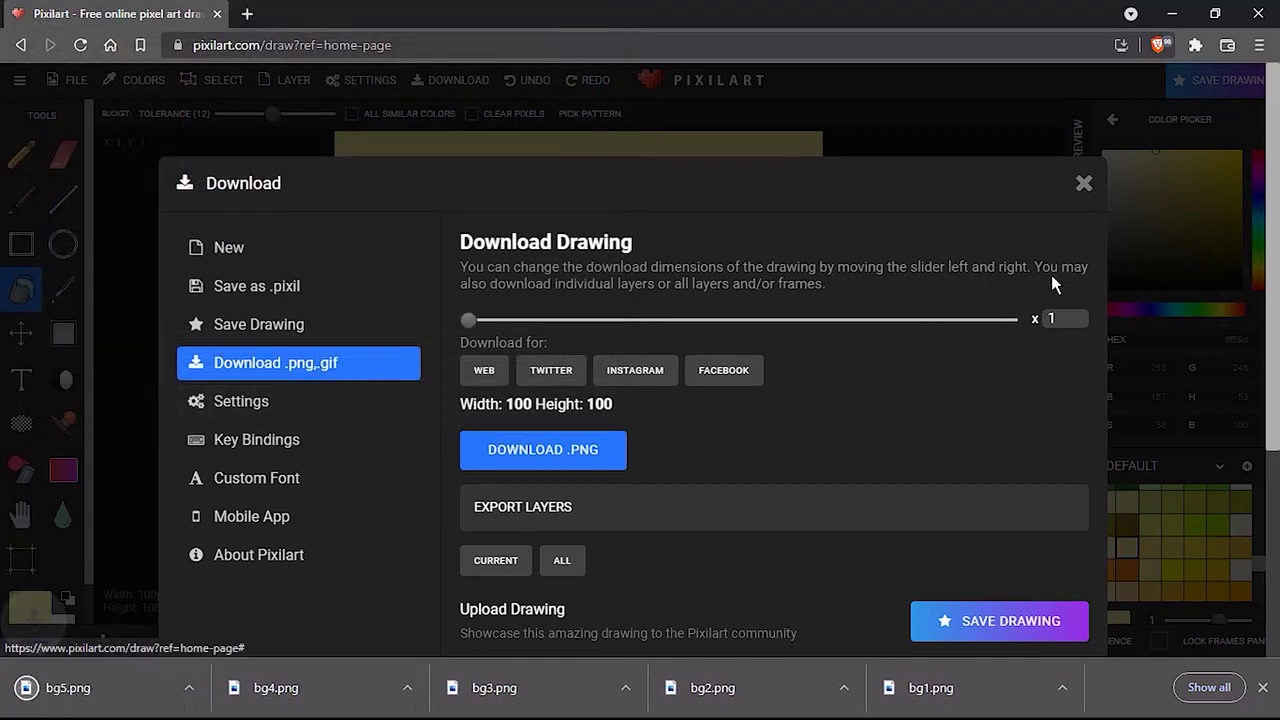
left_click(1084, 183)
Recolour the entire bg layer with light salmon, hex ffab91, using the bucket tool.
scroll(1163, 558, "down", 4)
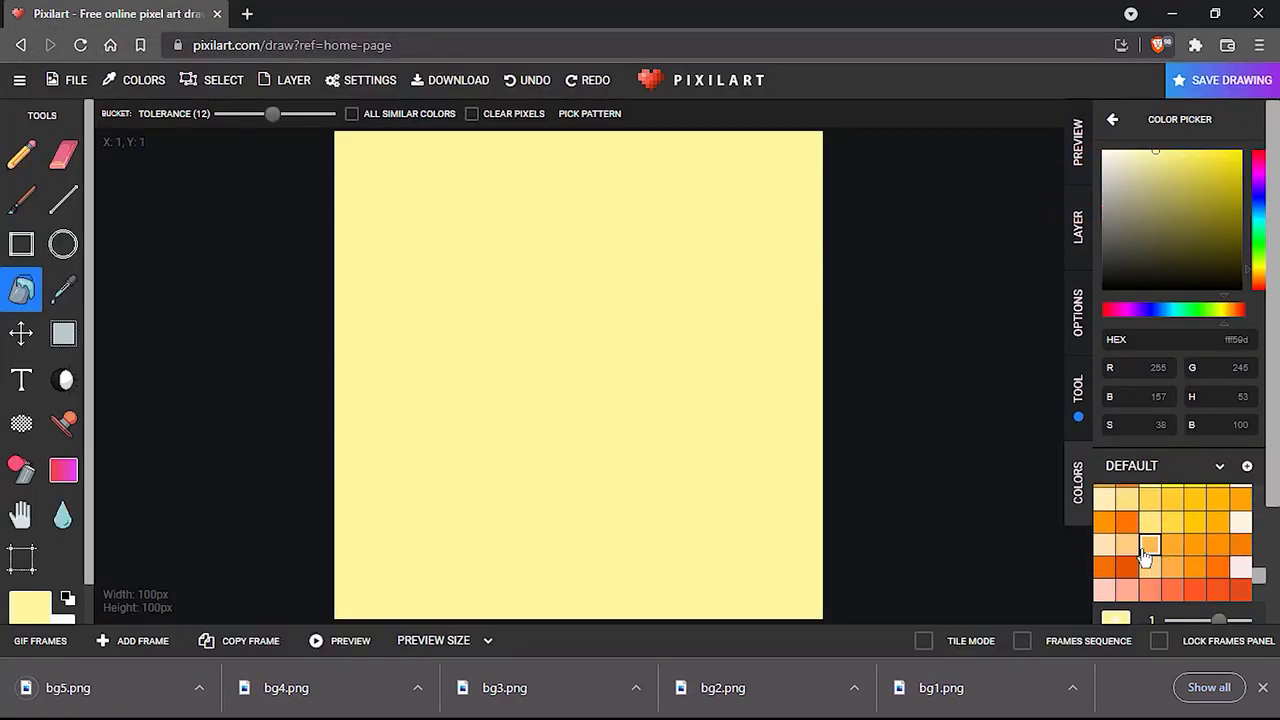
left_click(1127, 590)
left_click(722, 432)
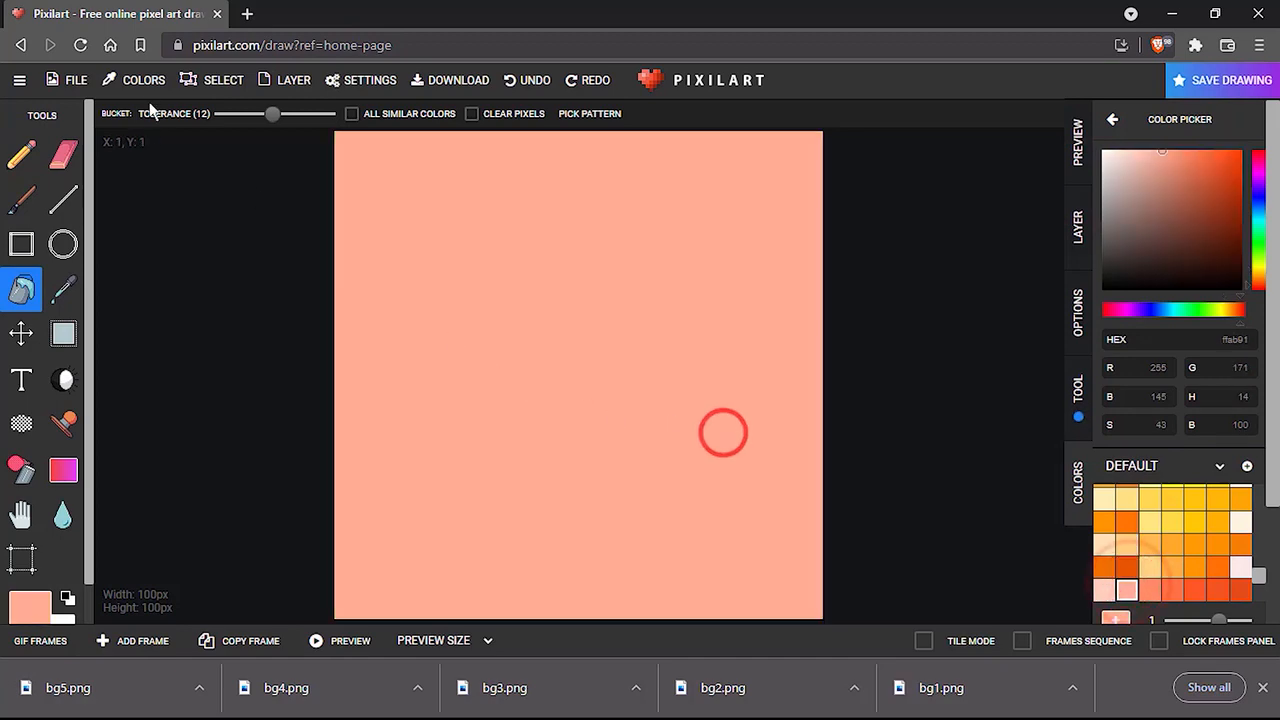
Download the light salmon background as a PNG named bg6 into the background folder of NFT_project.
left_click(58, 84)
left_click(170, 372)
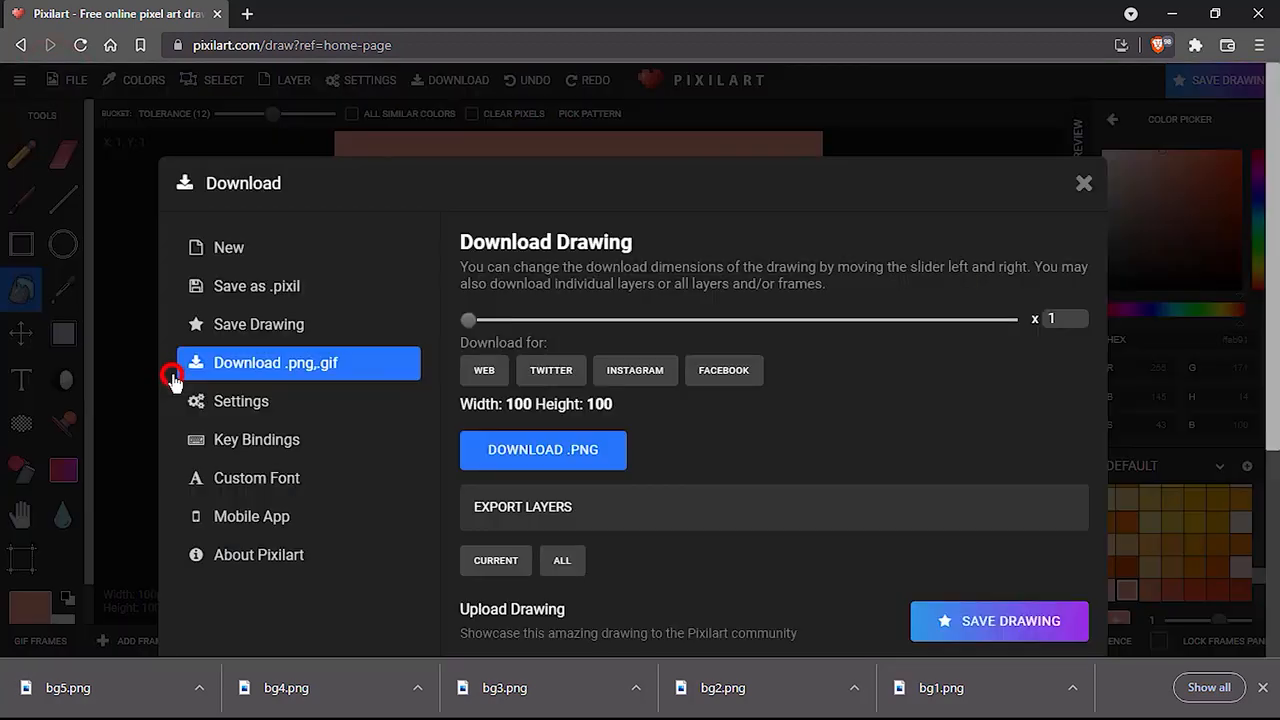
left_click(515, 450)
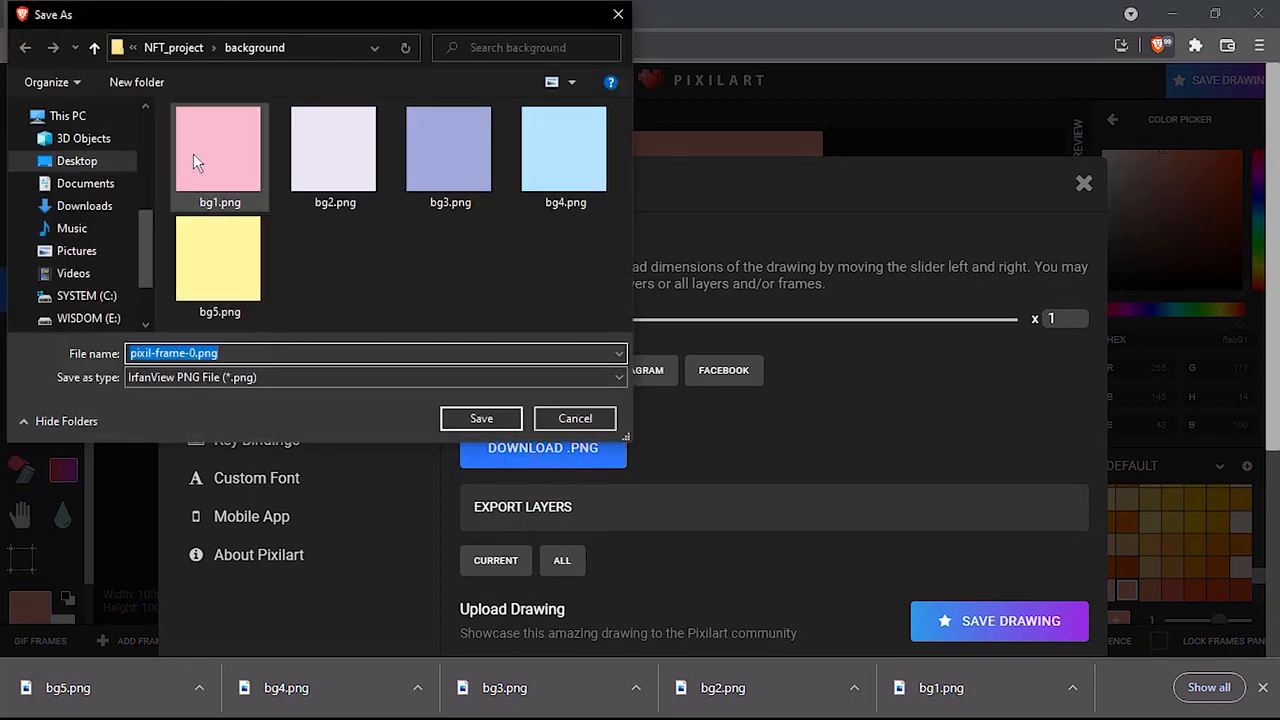
type("bg1")
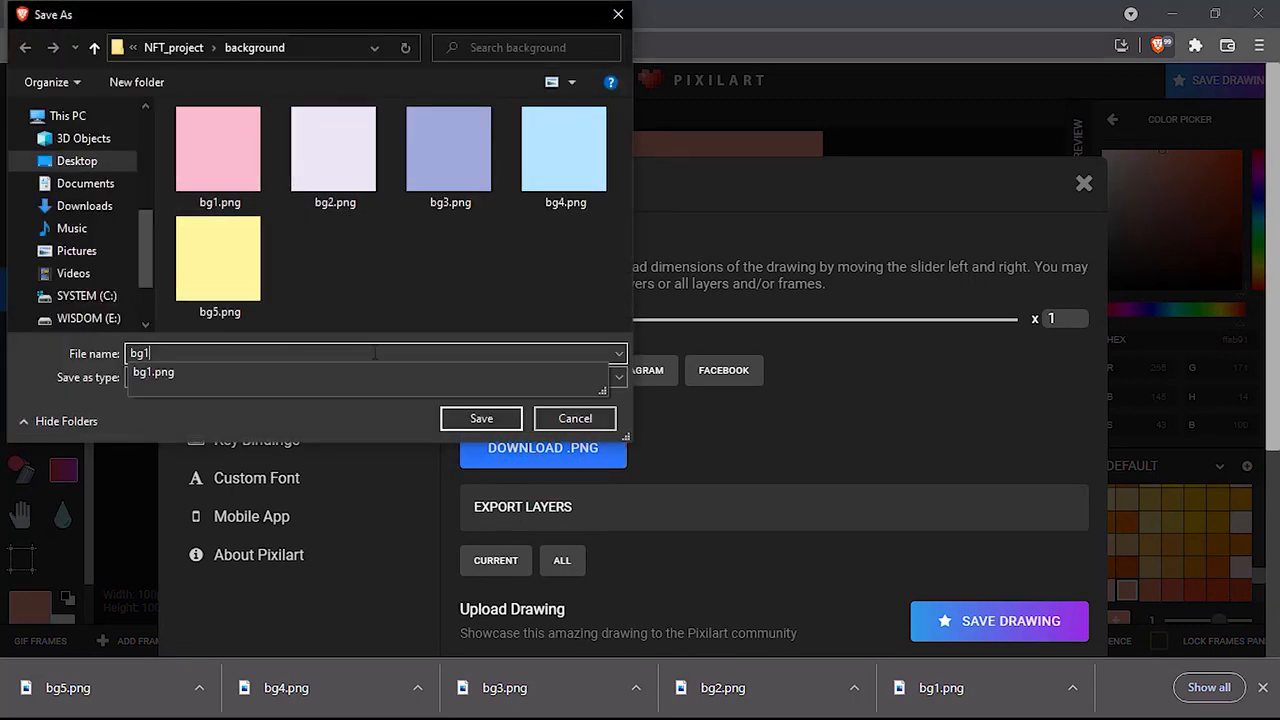
key("BackSpace")
type("6")
key("Return")
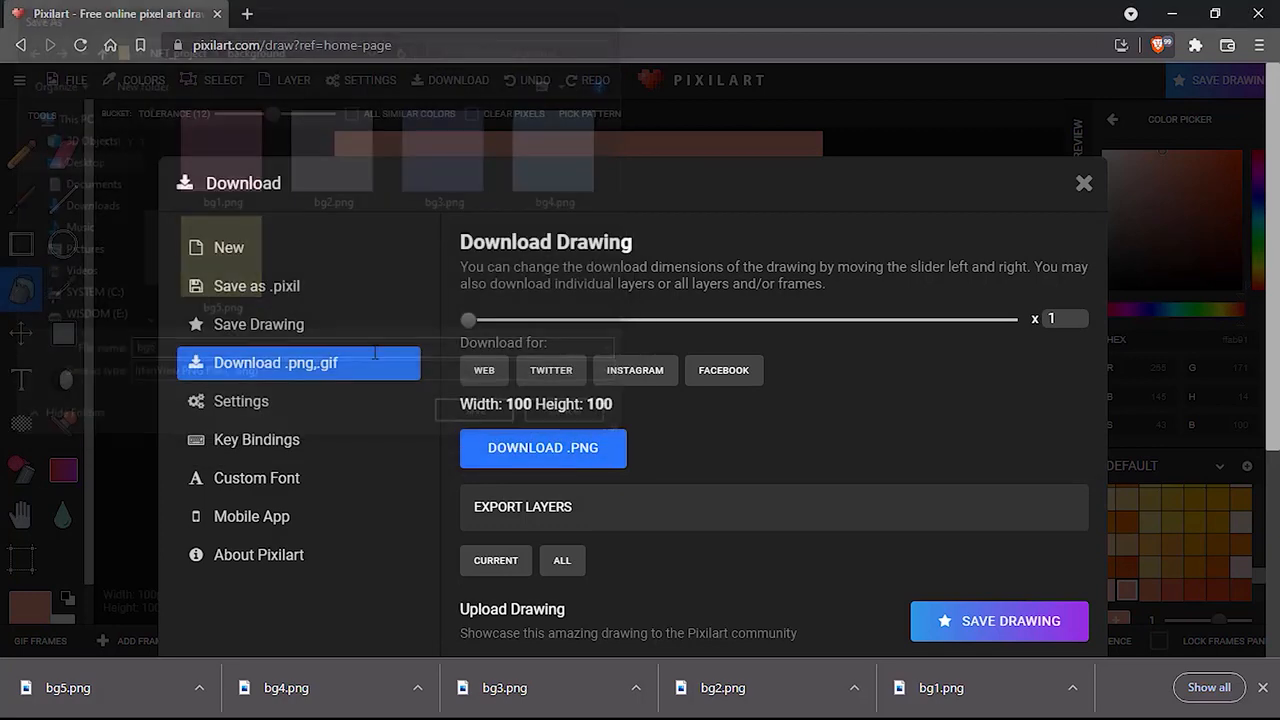
left_click(1085, 185)
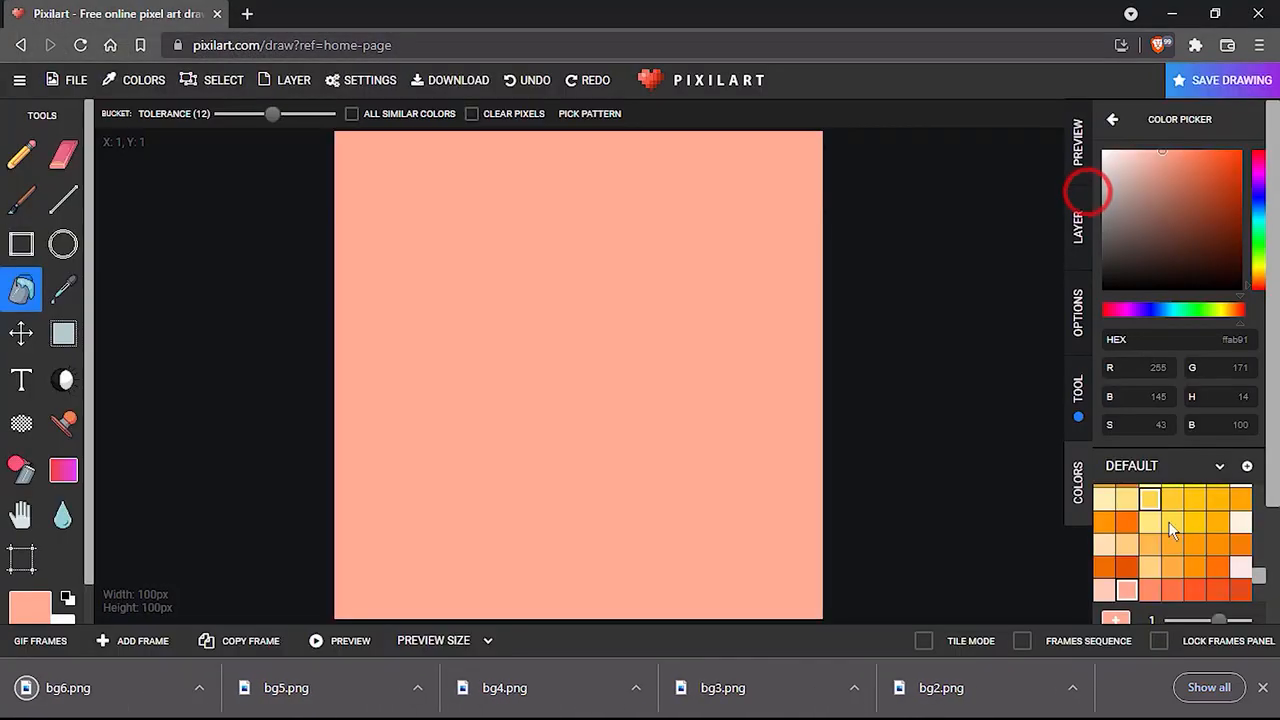
Try a light blue-grey fill, hex b0bec5, on the entire bg layer with the bucket tool.
scroll(1170, 540, "down", 5)
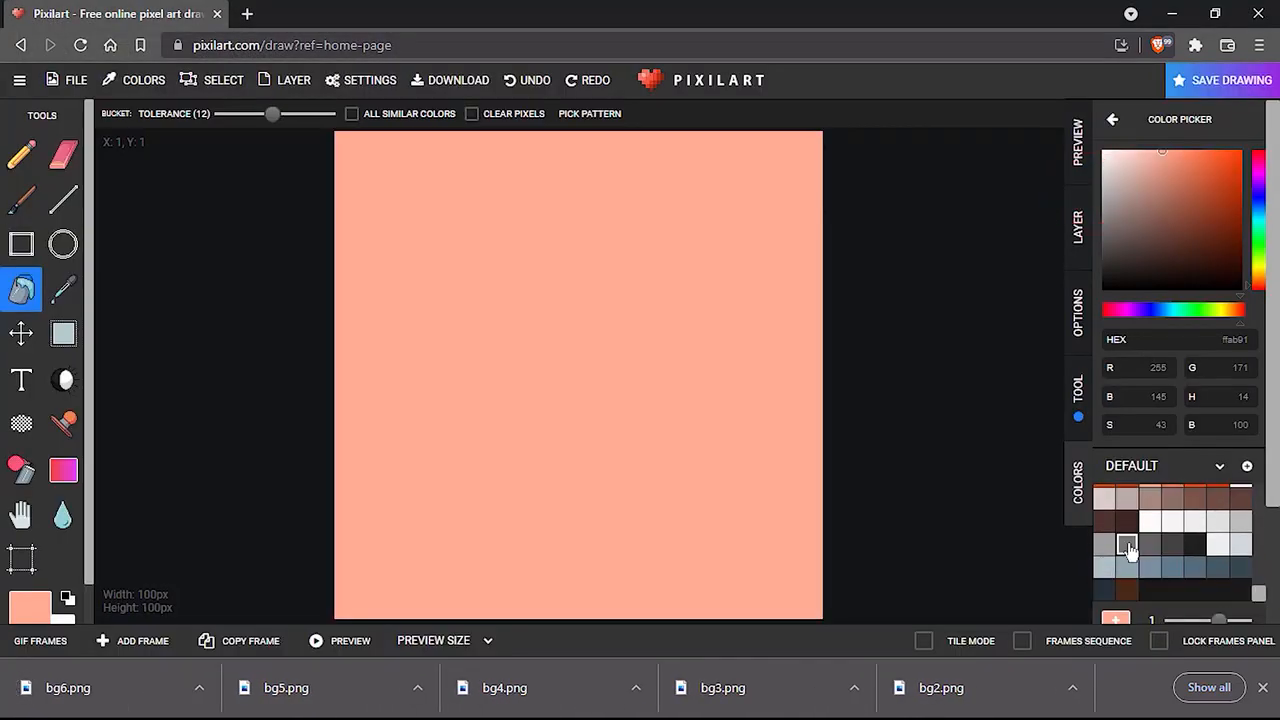
left_click(1112, 566)
left_click(721, 445)
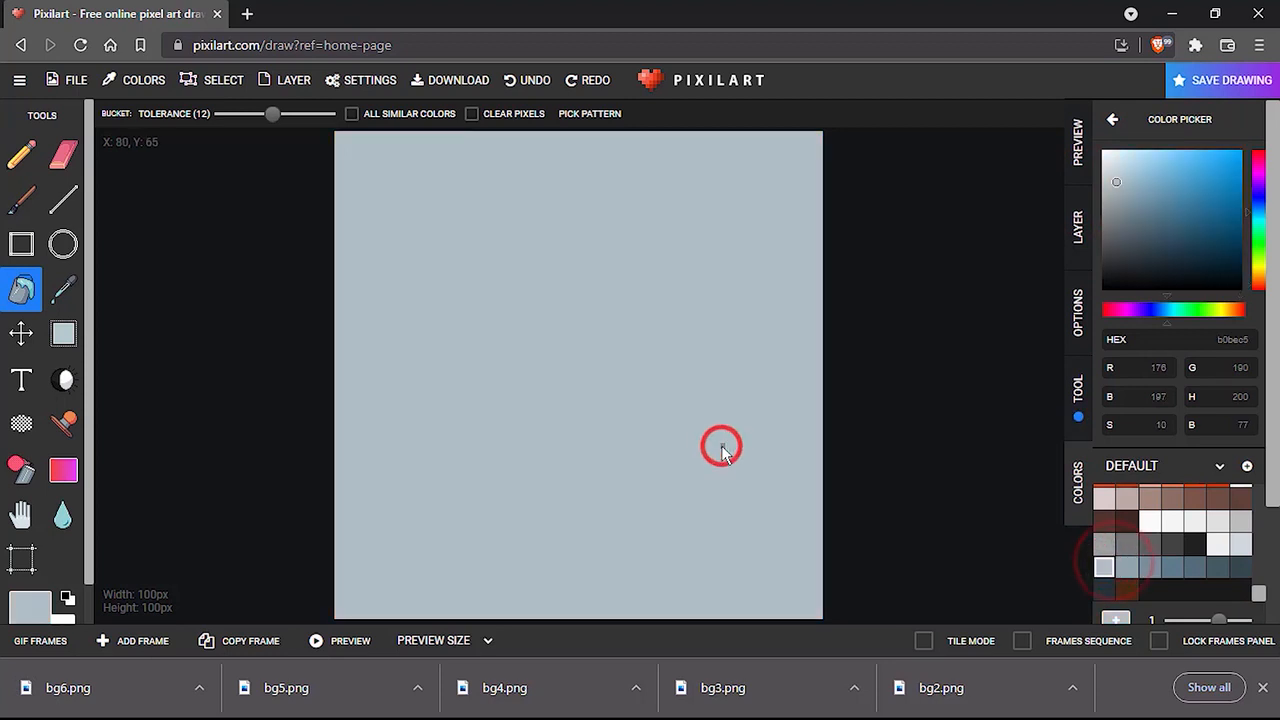
Recolour the entire bg layer with medium grey, hex 757575, using the bucket tool.
left_click(1125, 548)
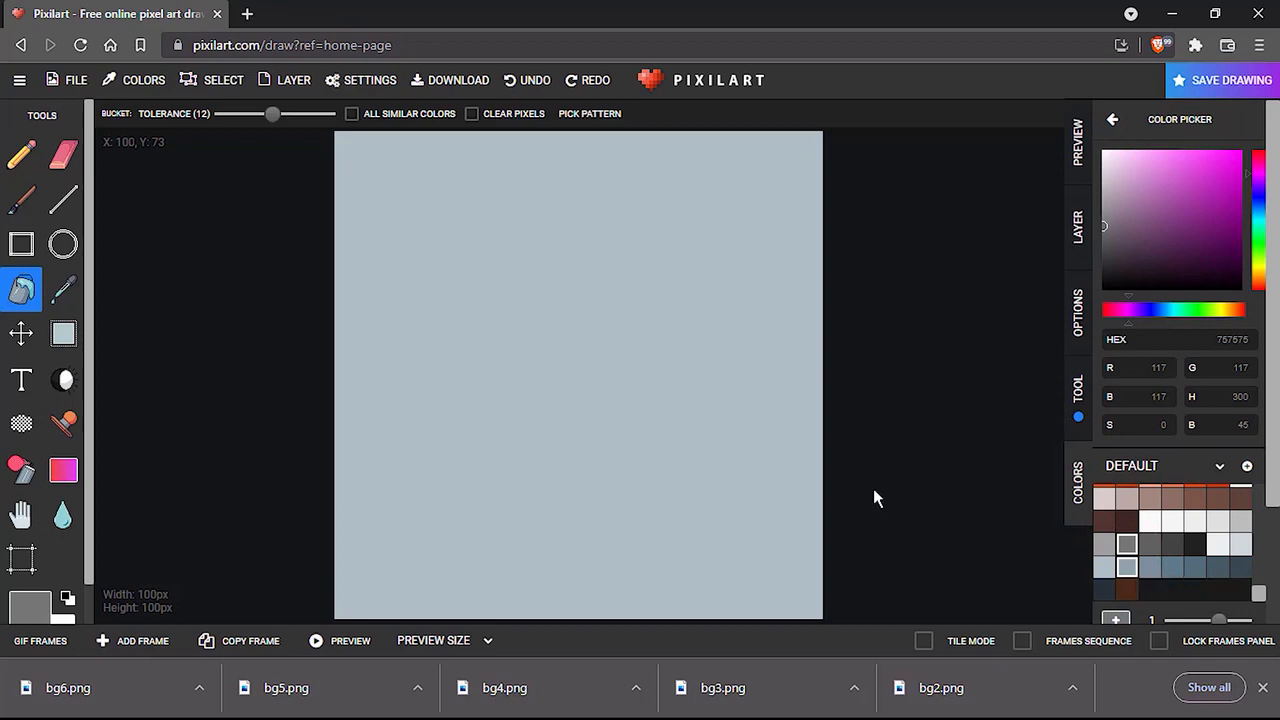
left_click(518, 392)
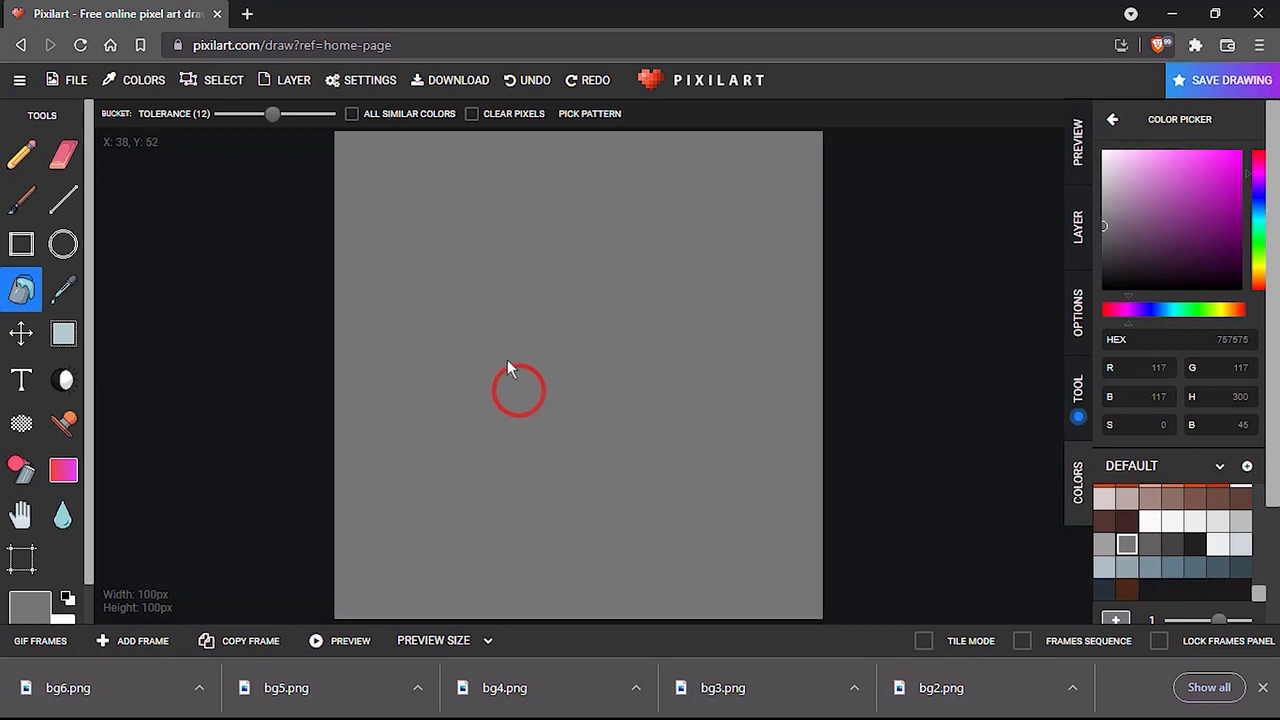
Download the grey background as a PNG named bg7 into the background folder of NFT_project.
left_click(68, 80)
left_click(245, 372)
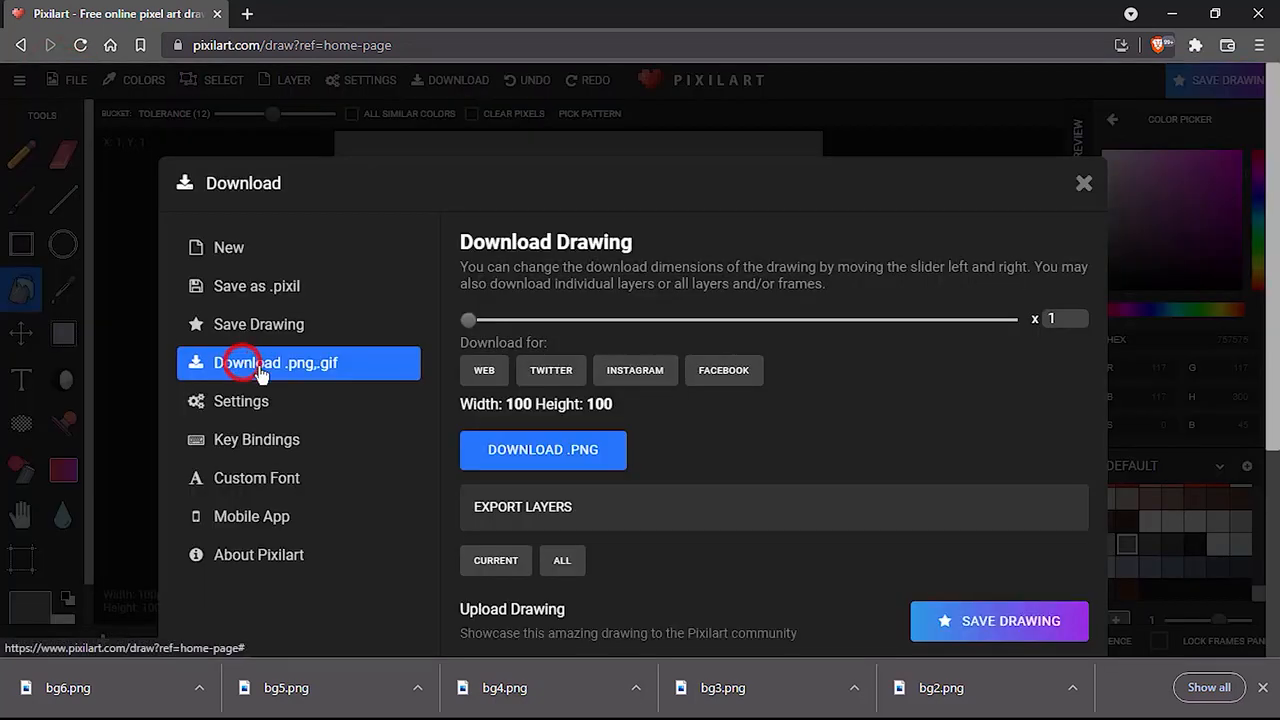
left_click(556, 449)
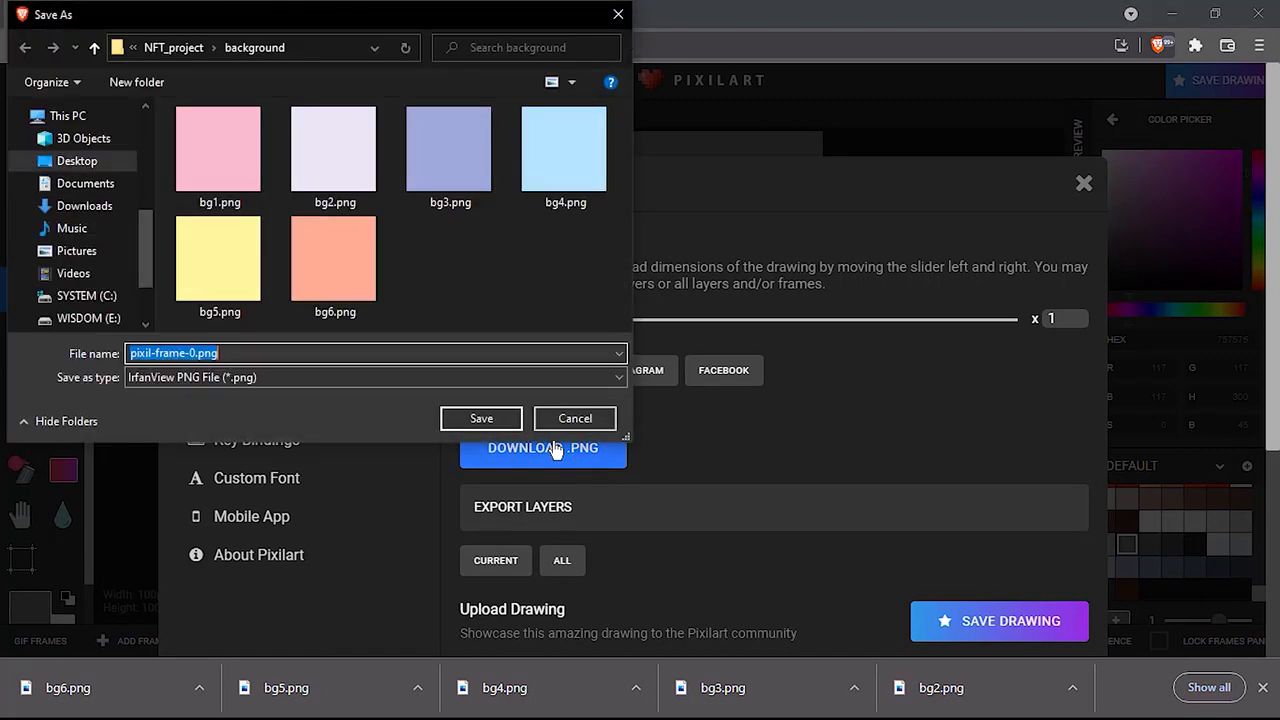
type("bg1")
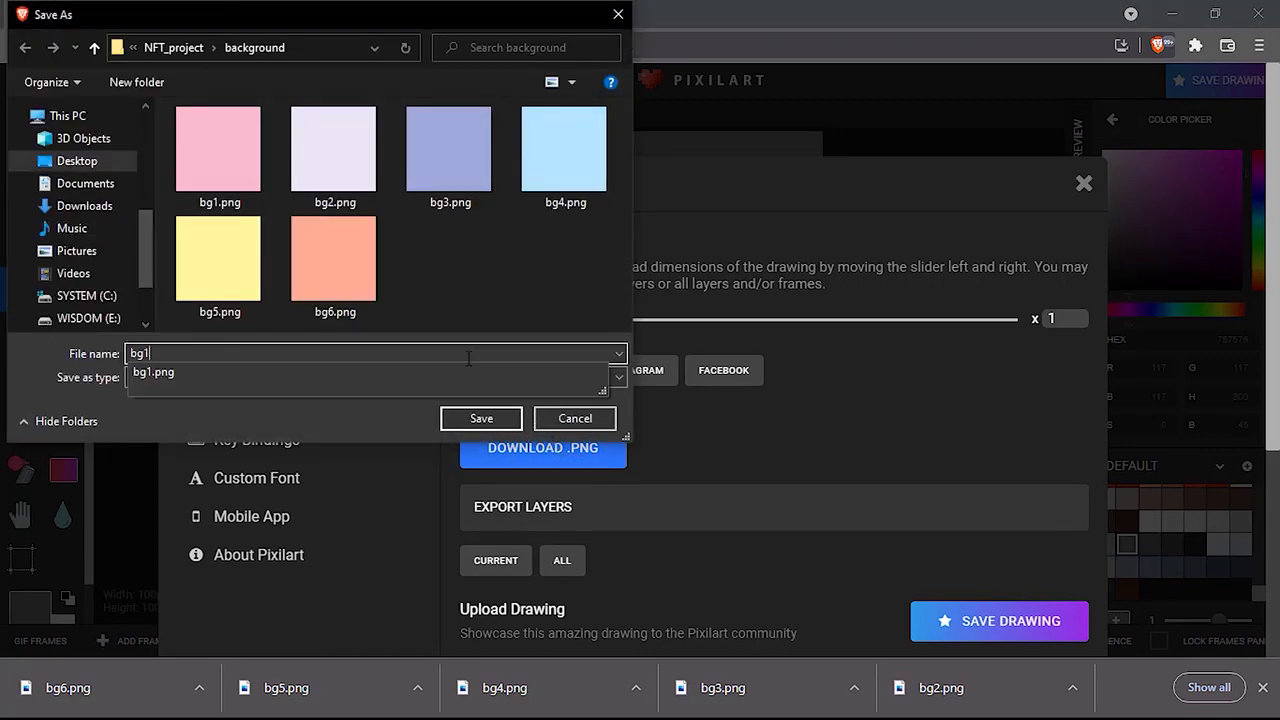
key("BackSpace")
type("7")
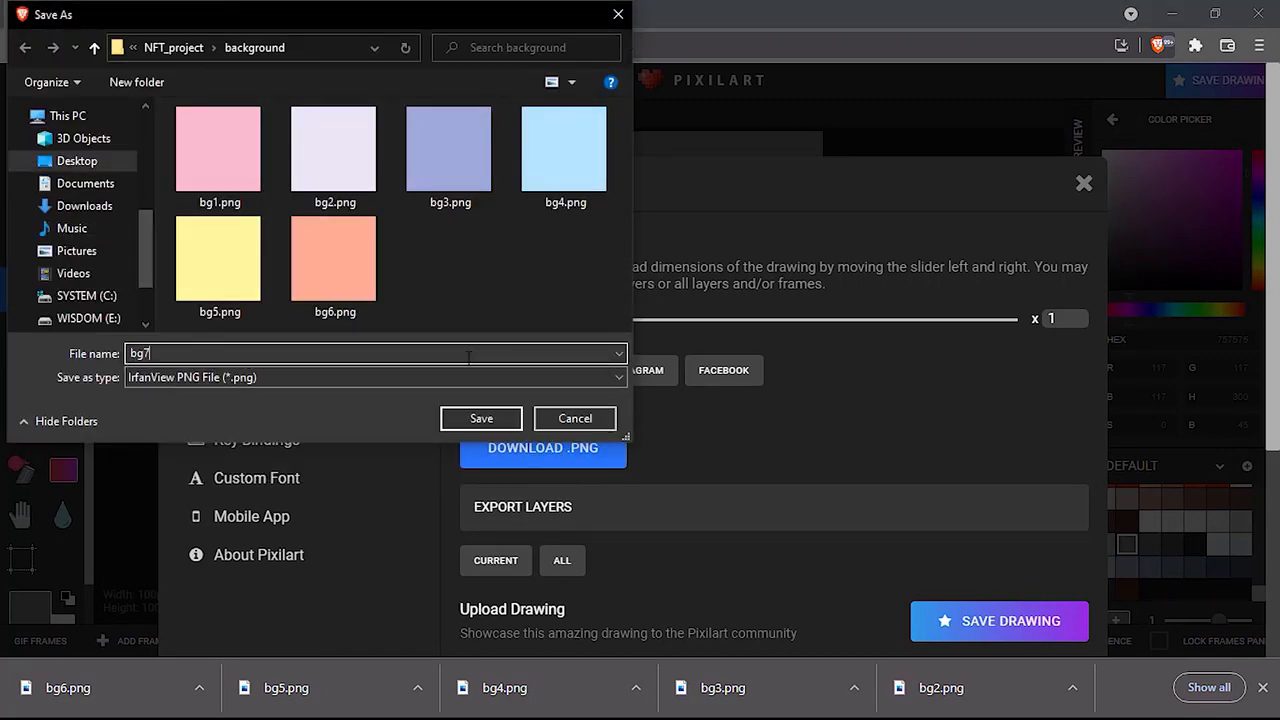
key("Return")
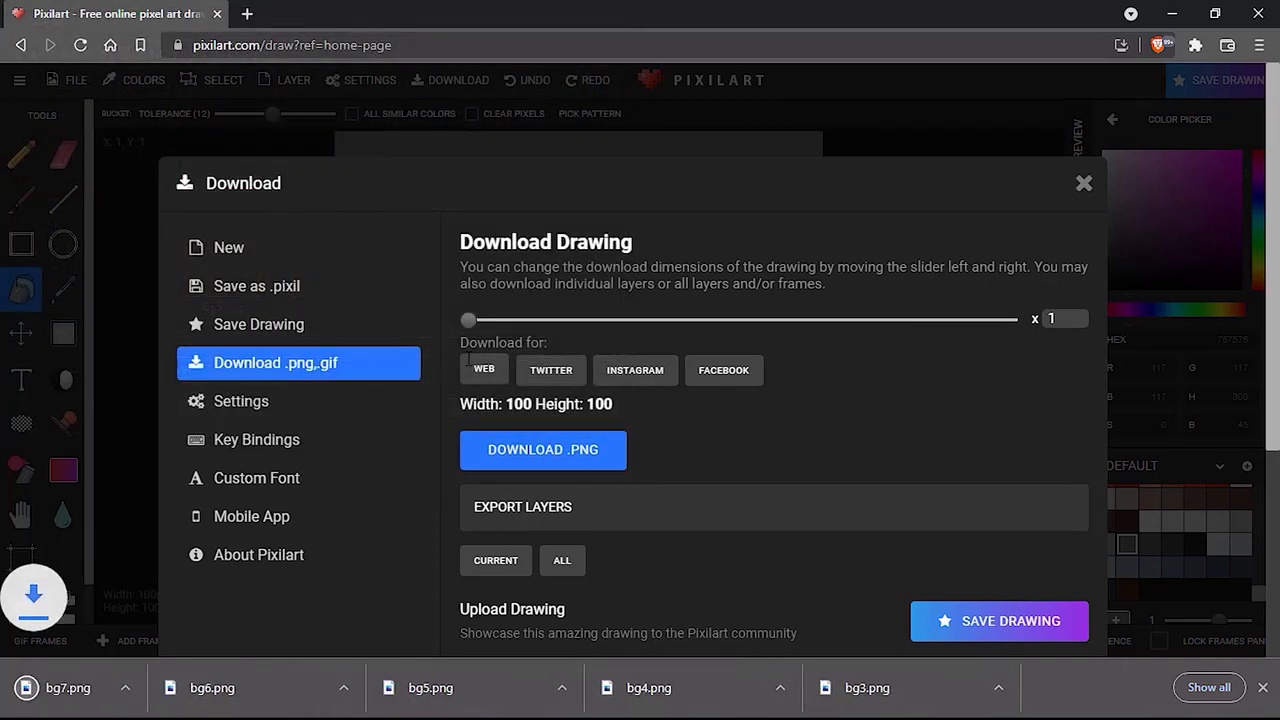
left_click(1076, 186)
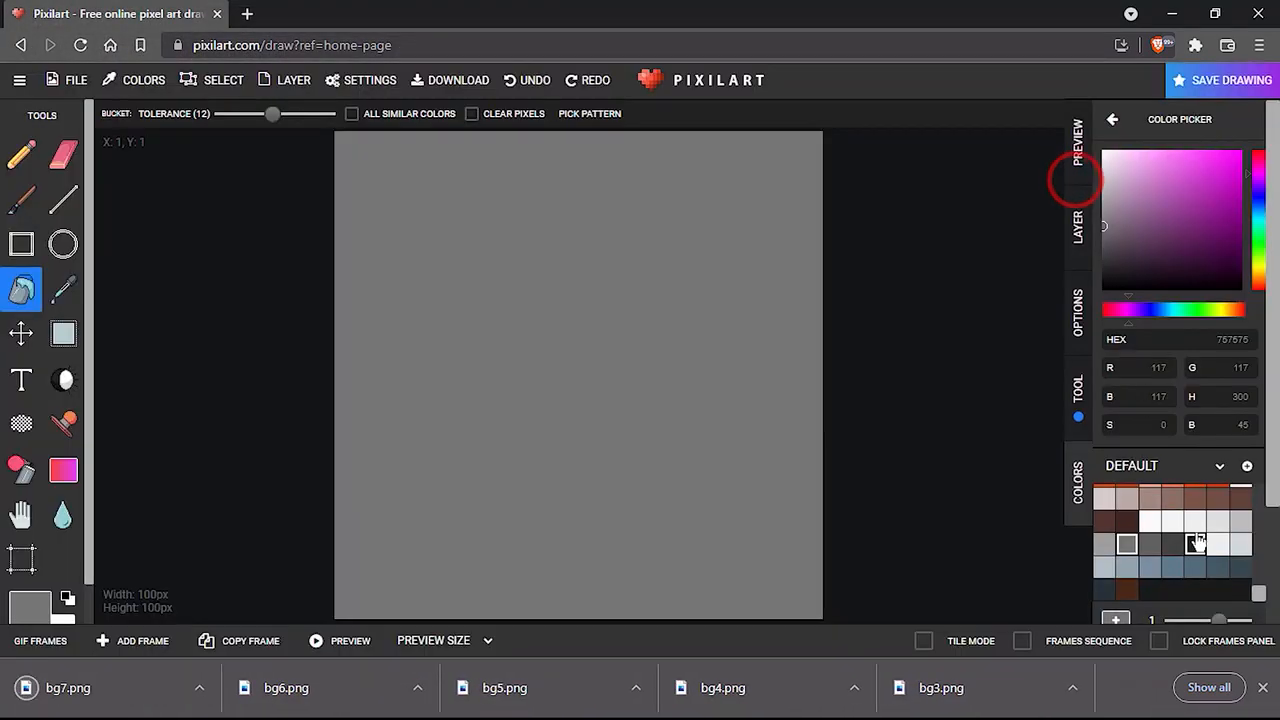
Recolour the entire bg layer with white, hex ffffff, using the bucket tool.
scroll(1195, 538, "up", 5)
left_click(1128, 495)
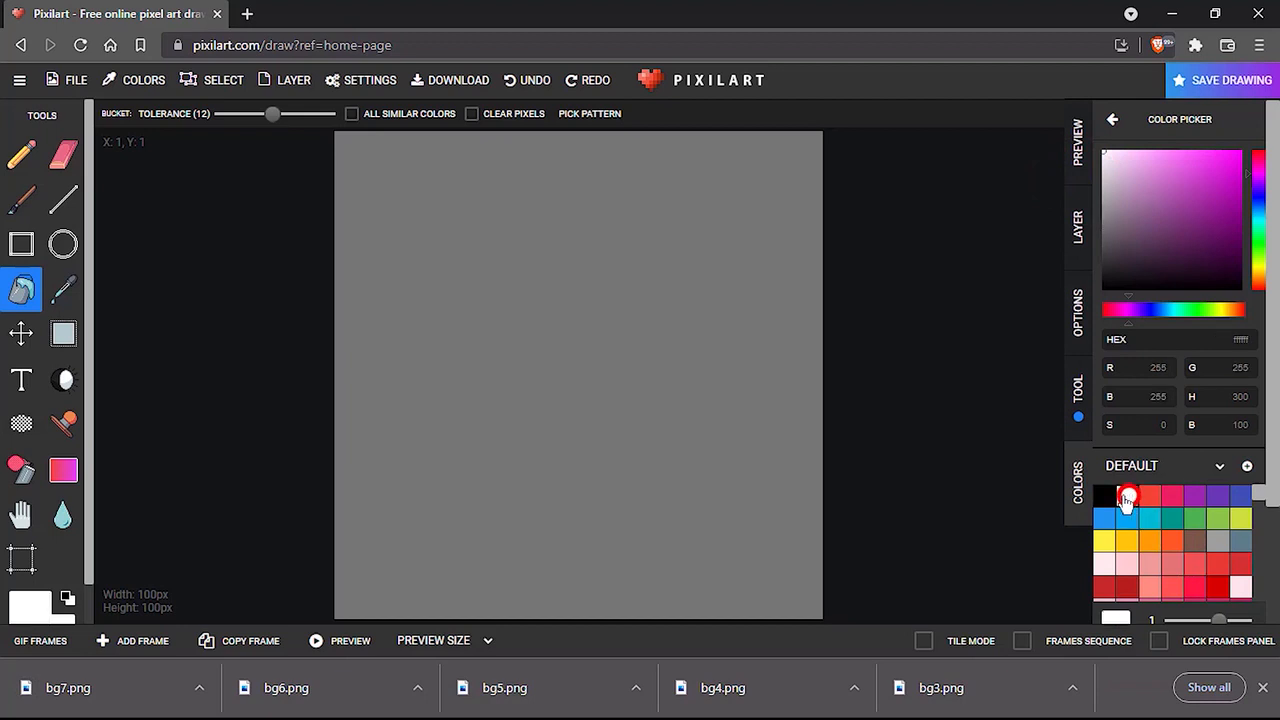
left_click(583, 379)
Download the white background as a PNG named bg8 into the background folder of NFT_project.
left_click(62, 80)
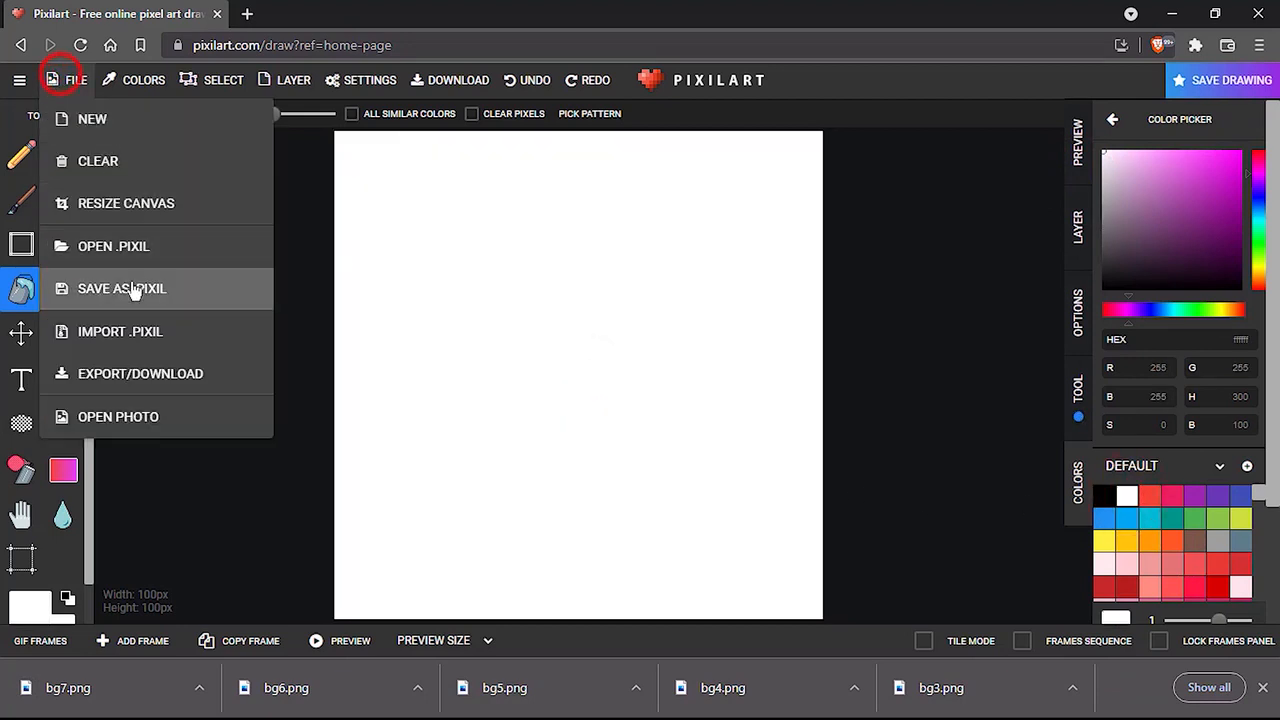
left_click(143, 370)
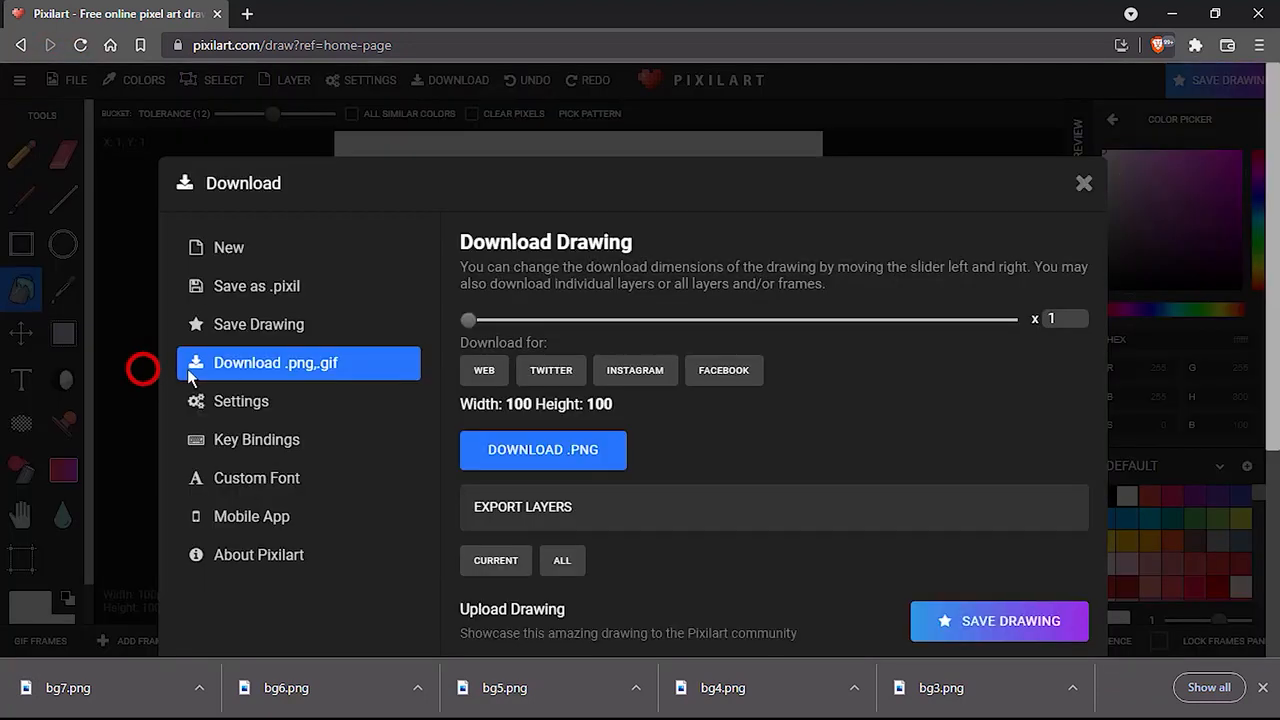
left_click(586, 446)
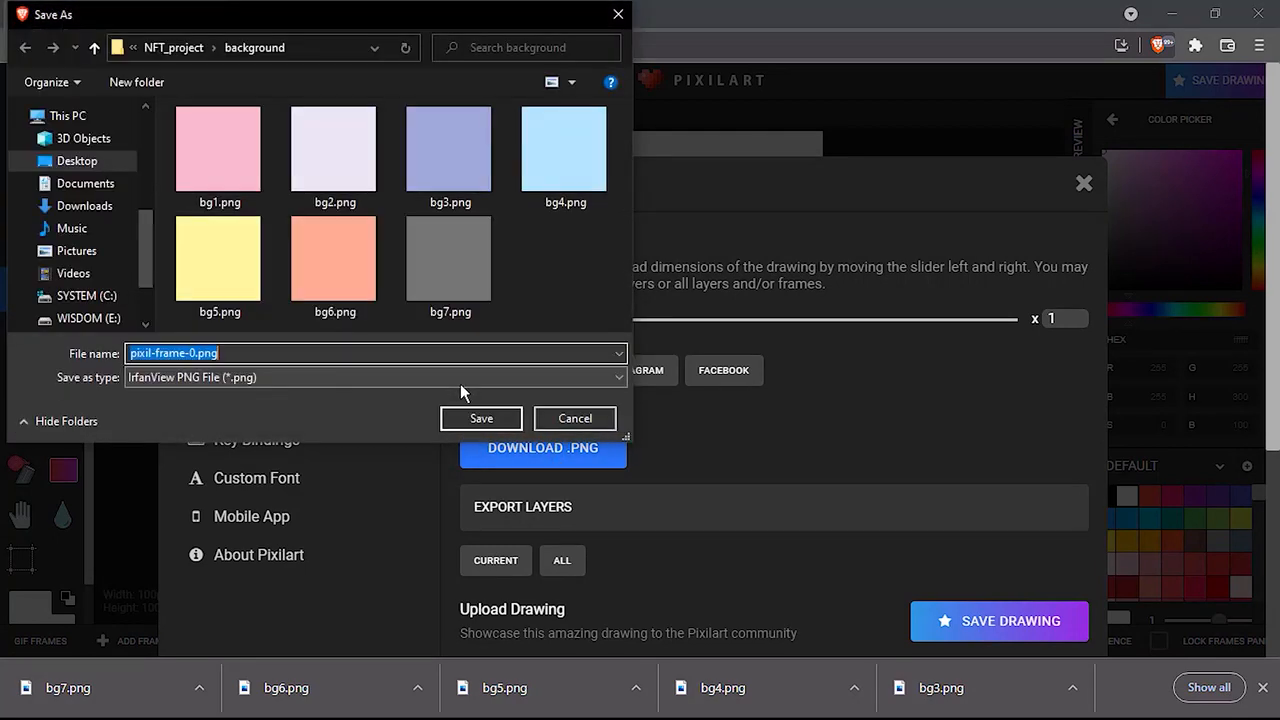
type("bg8")
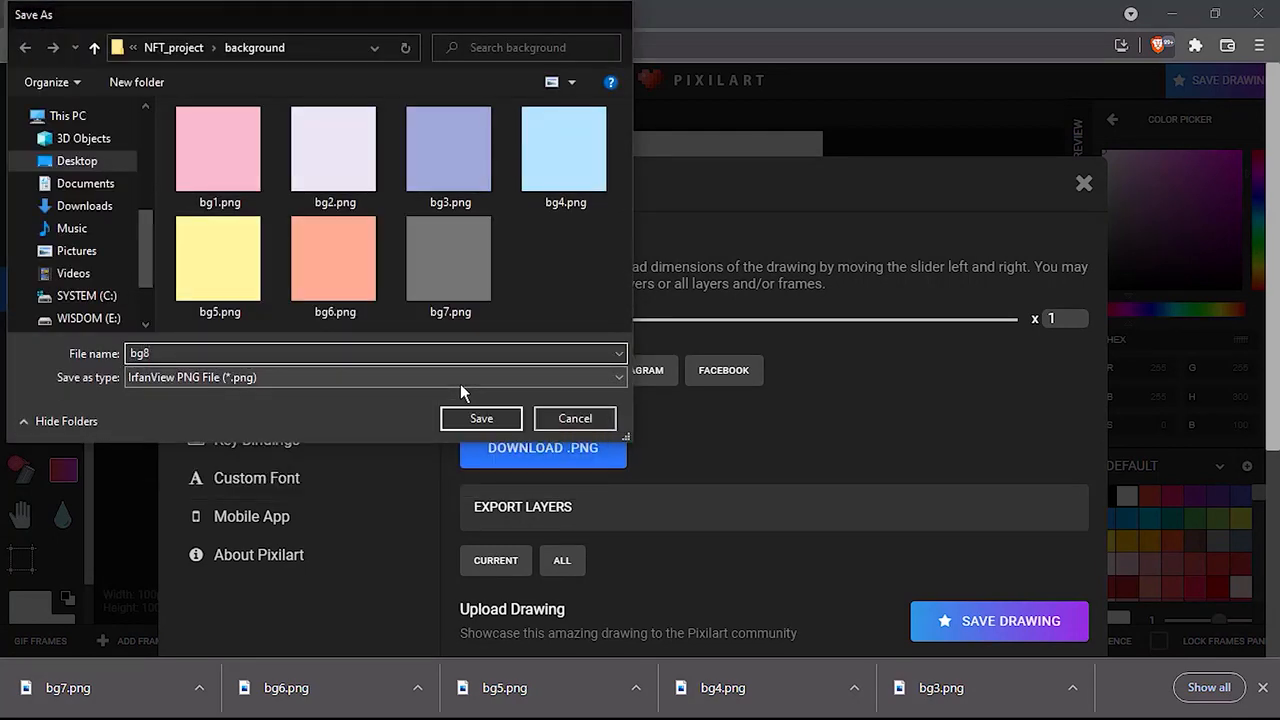
key("Return")
left_click(1085, 185)
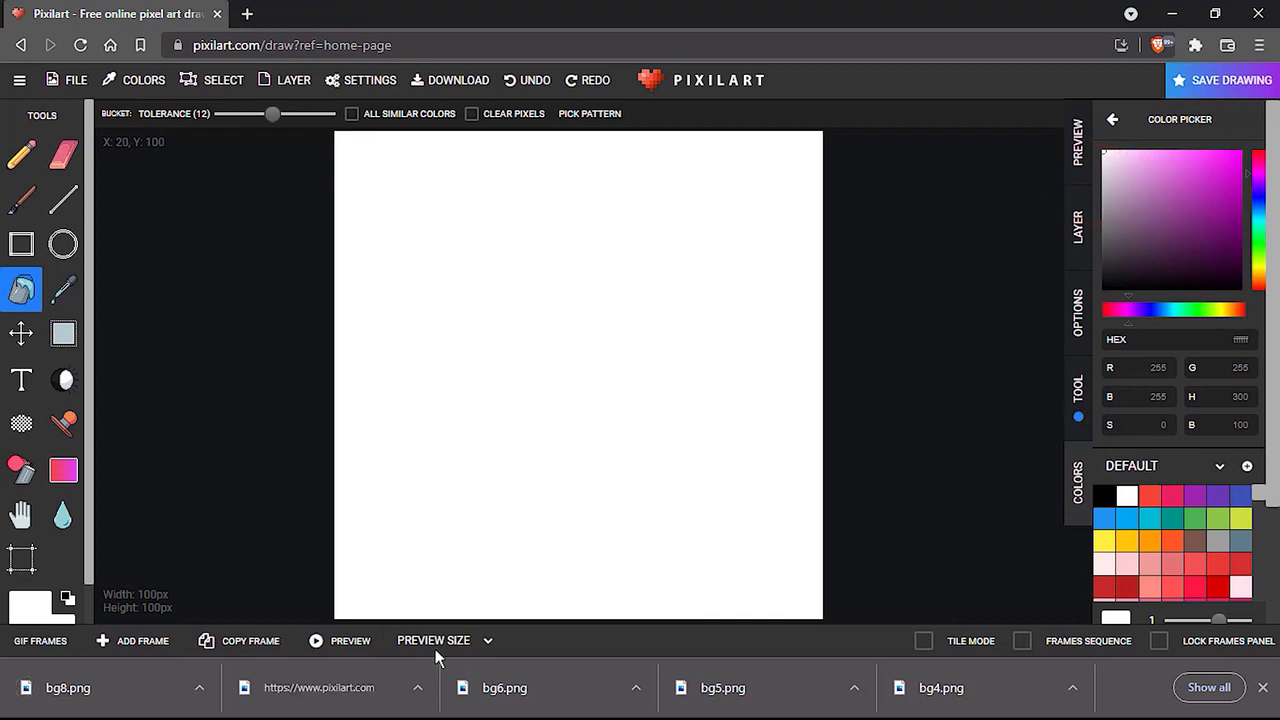
Switch to File Explorer and show the background folder's saved PNG files as large thumbnails.
left_click(1172, 14)
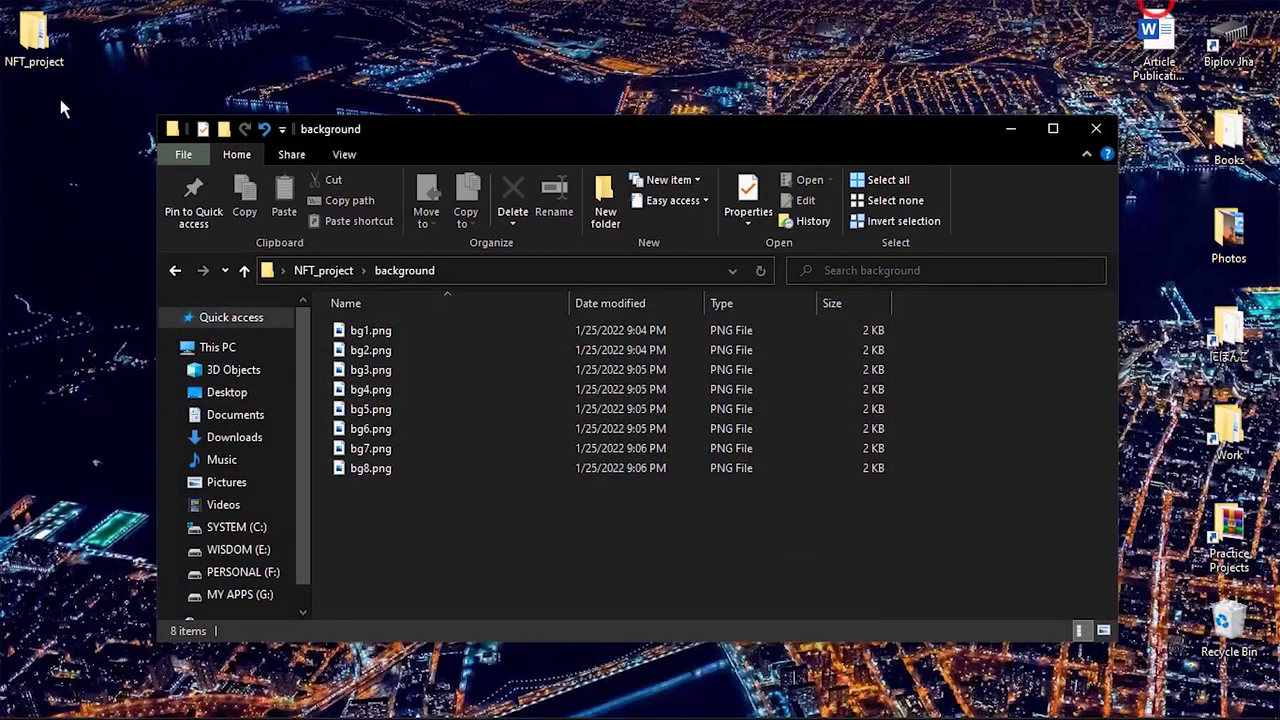
double_click(33, 35)
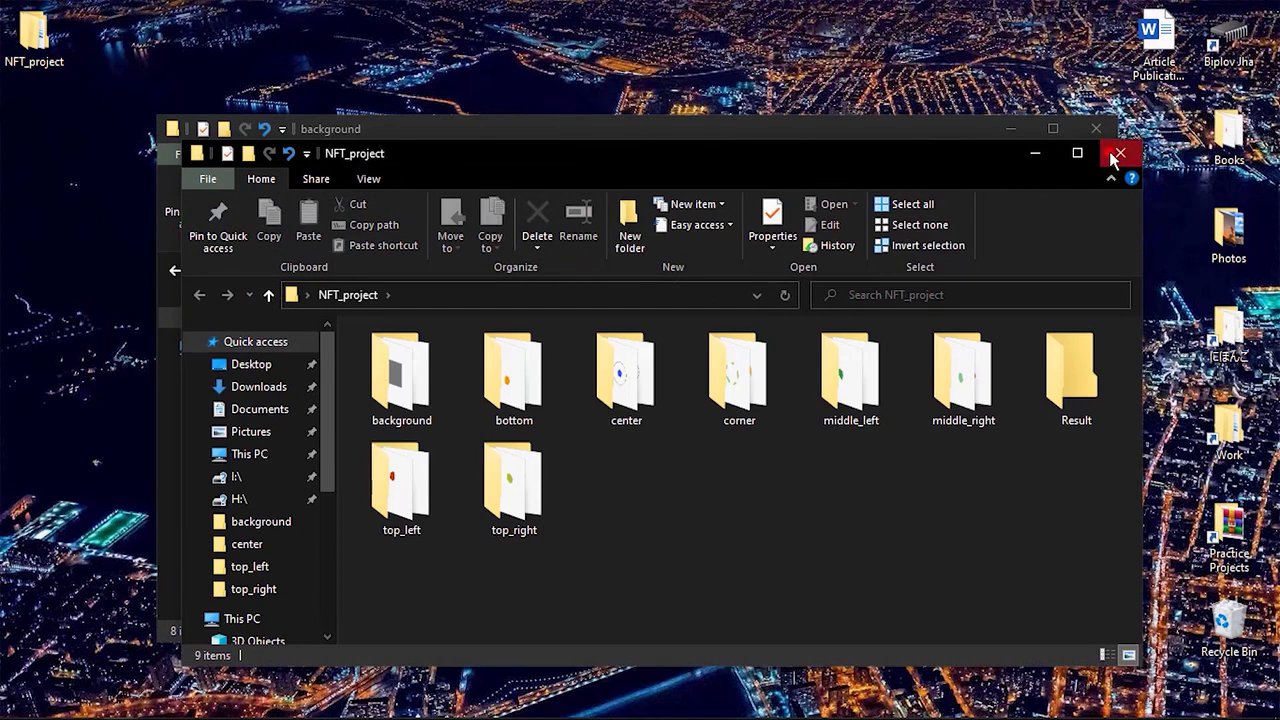
left_click(1120, 153)
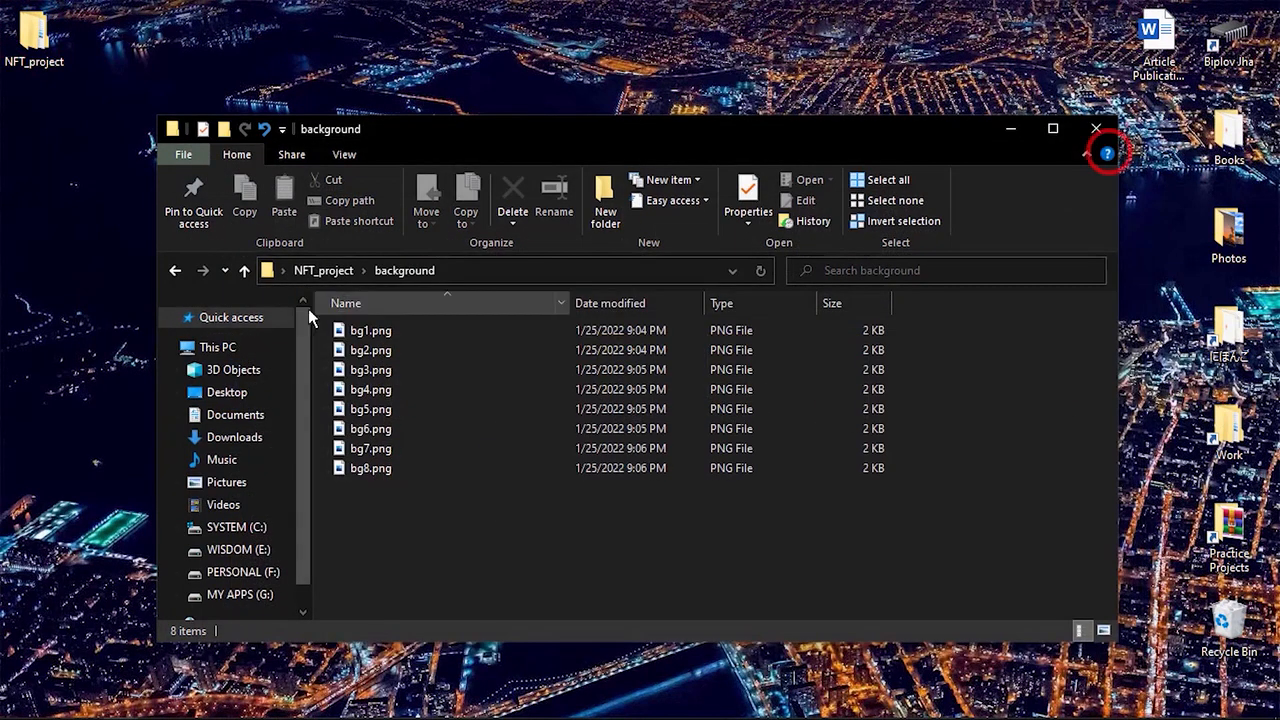
left_click(1104, 630)
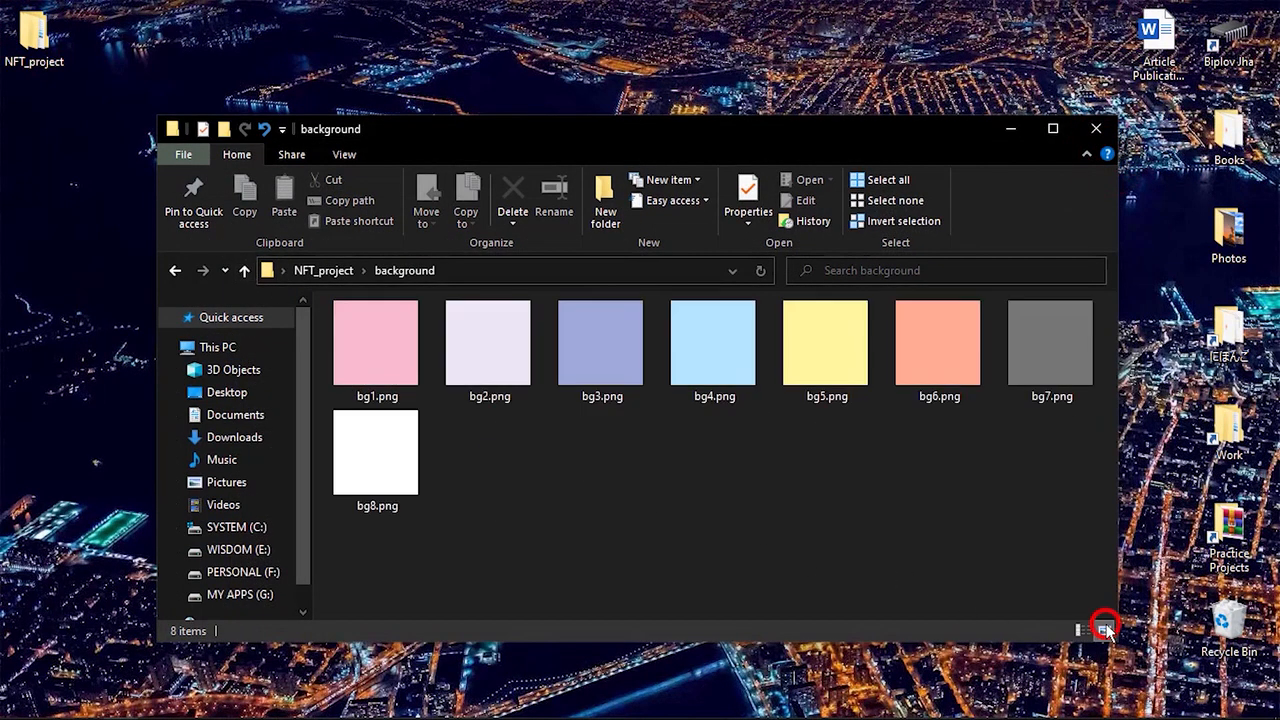
Review the layer folders inside NFT_project and open its Result folder.
left_click(241, 273)
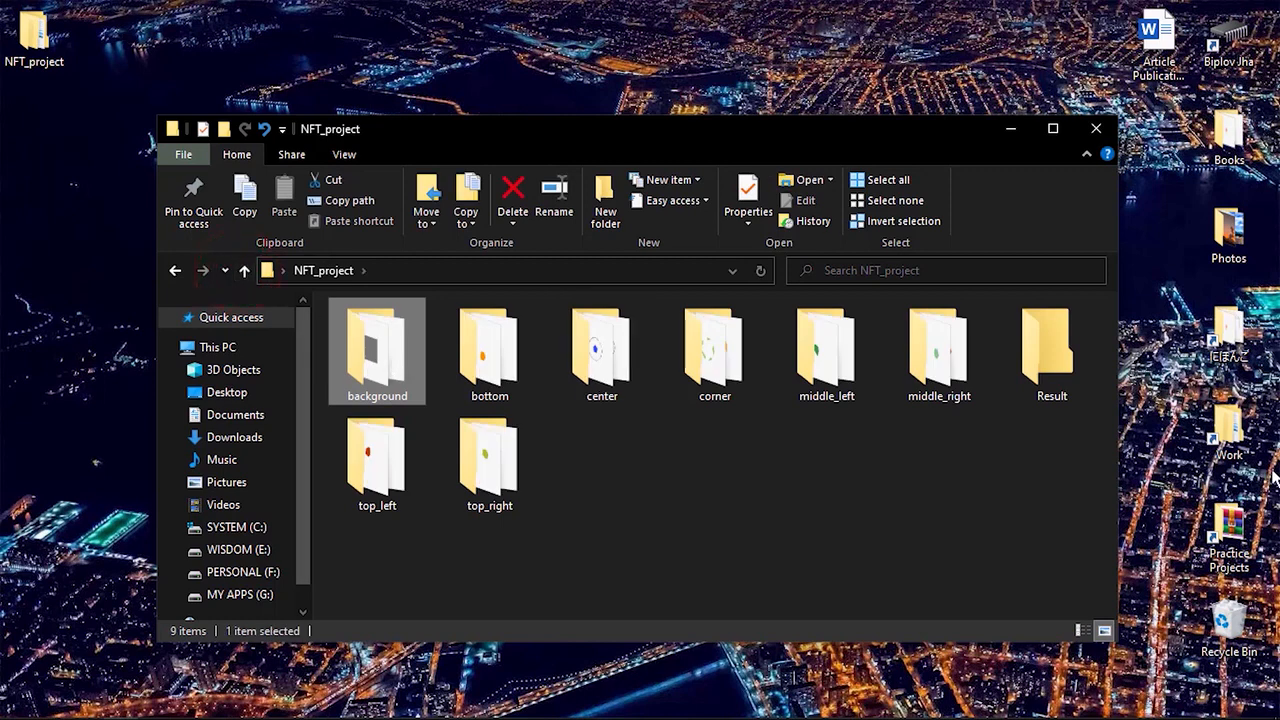
double_click(1052, 345)
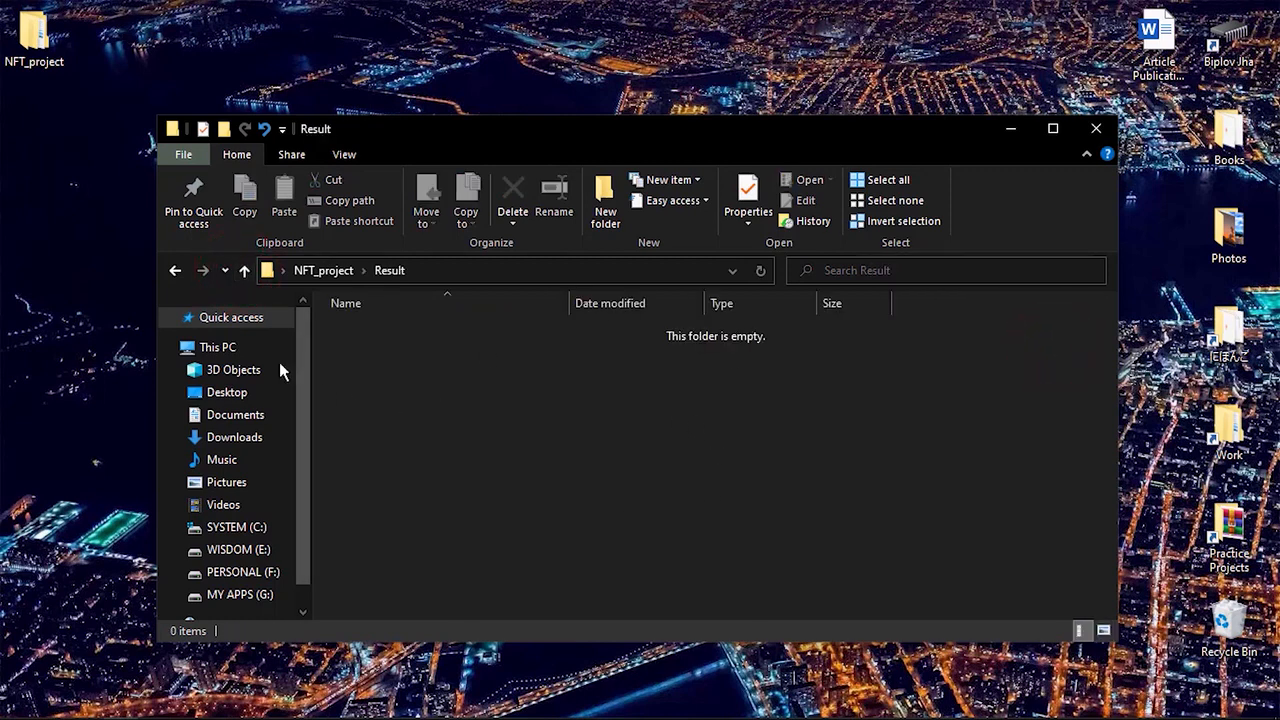
left_click(244, 272)
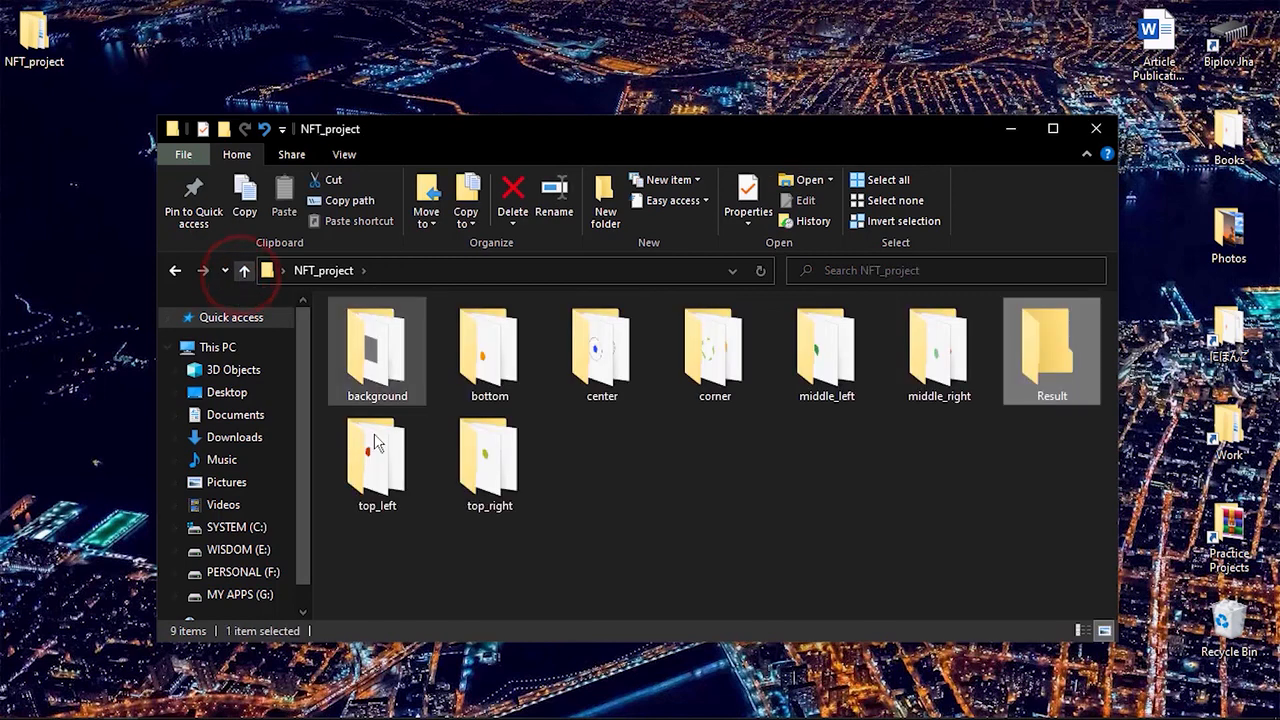
left_click_drag(390, 577, 916, 336)
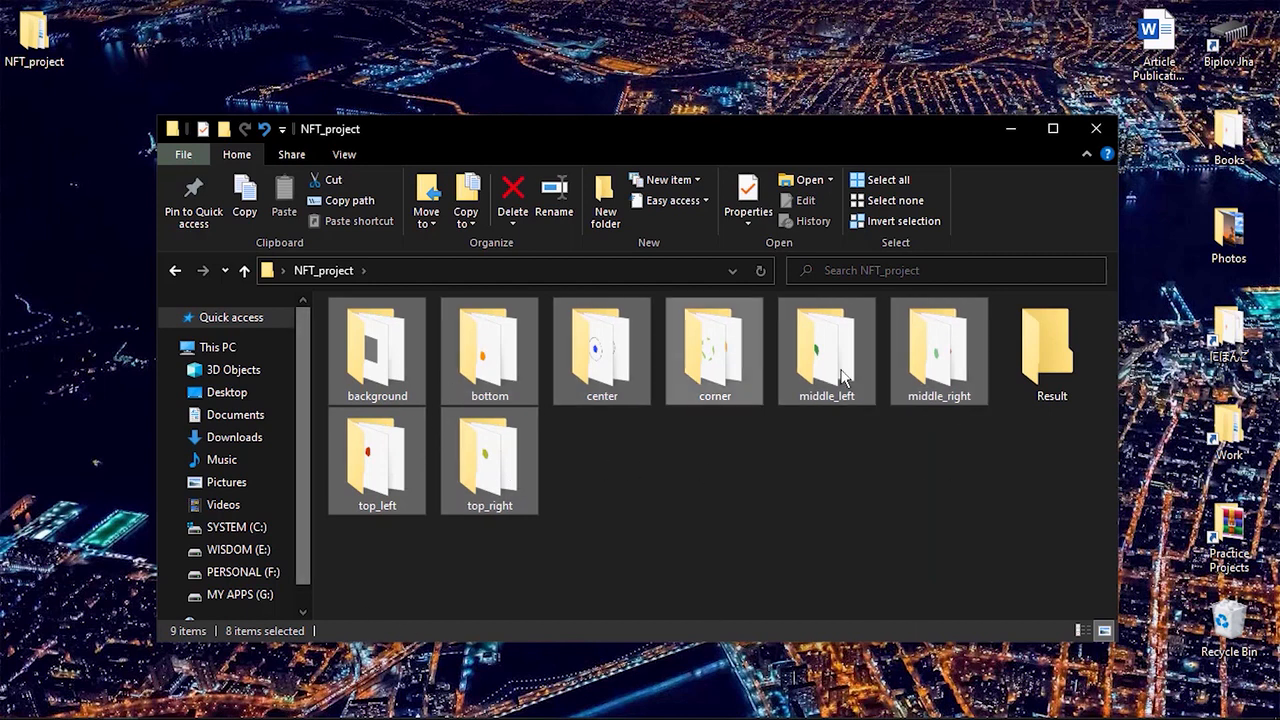
left_click(954, 536)
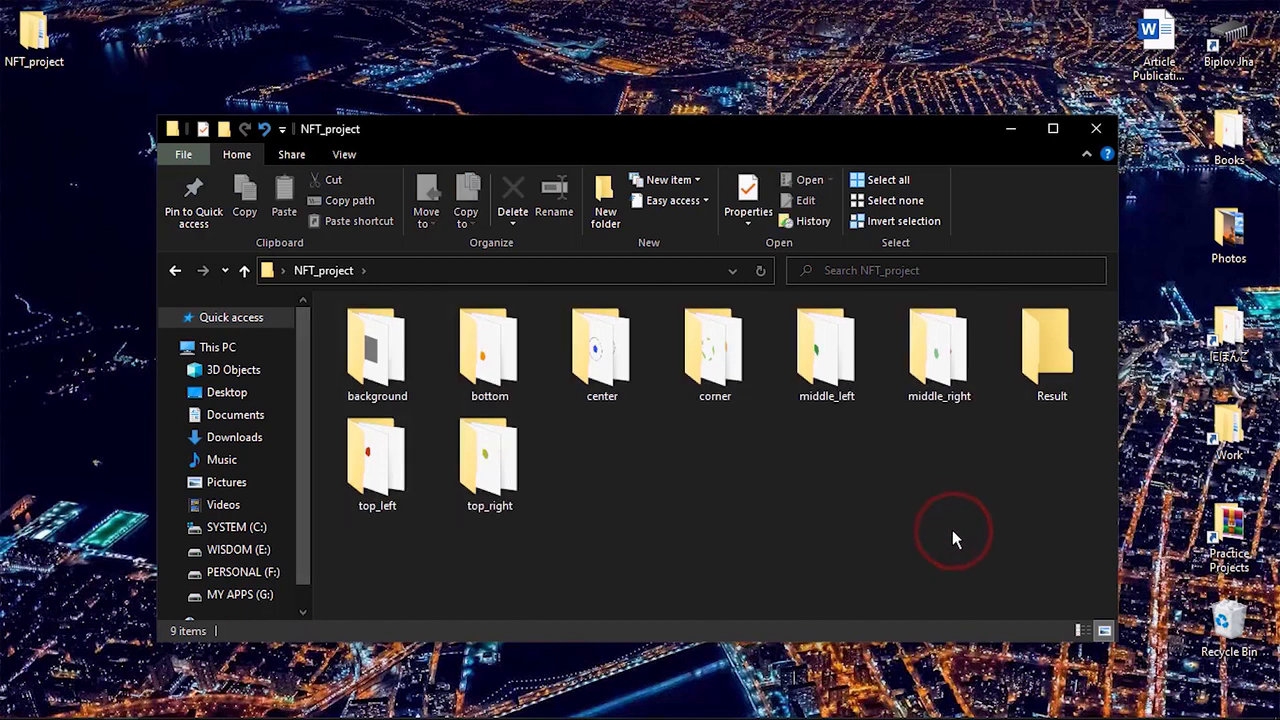
double_click(1043, 342)
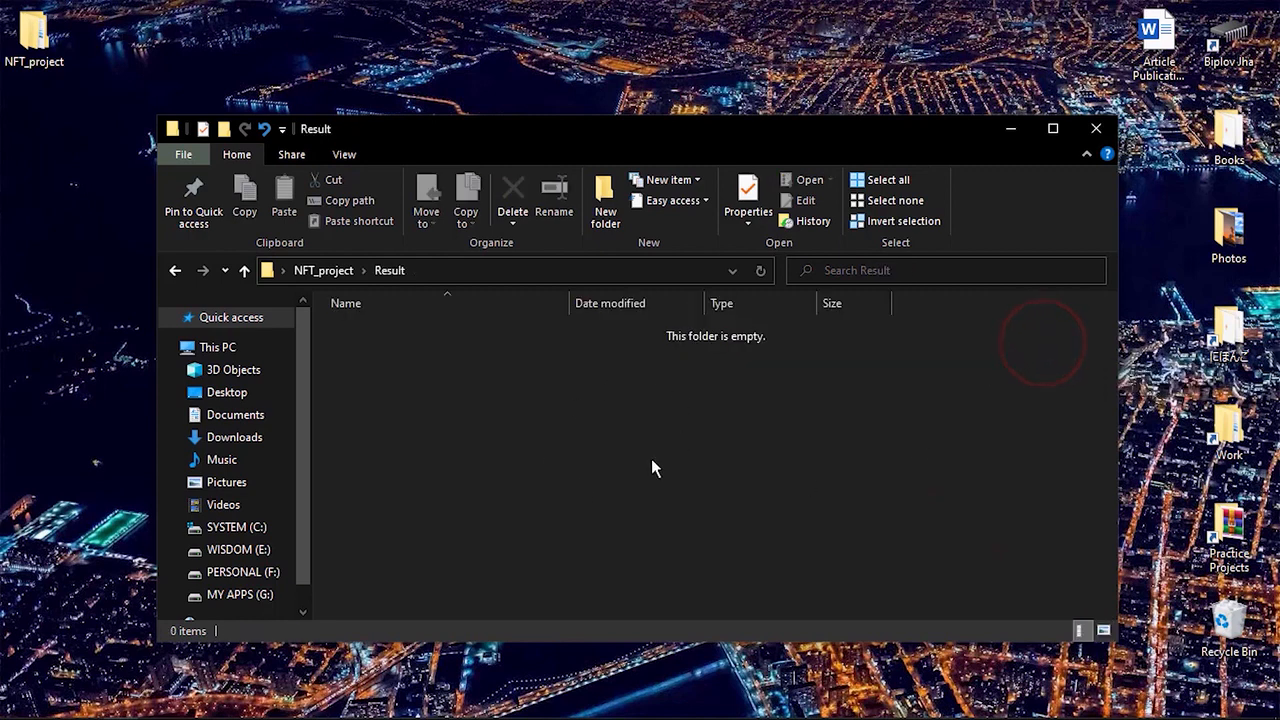